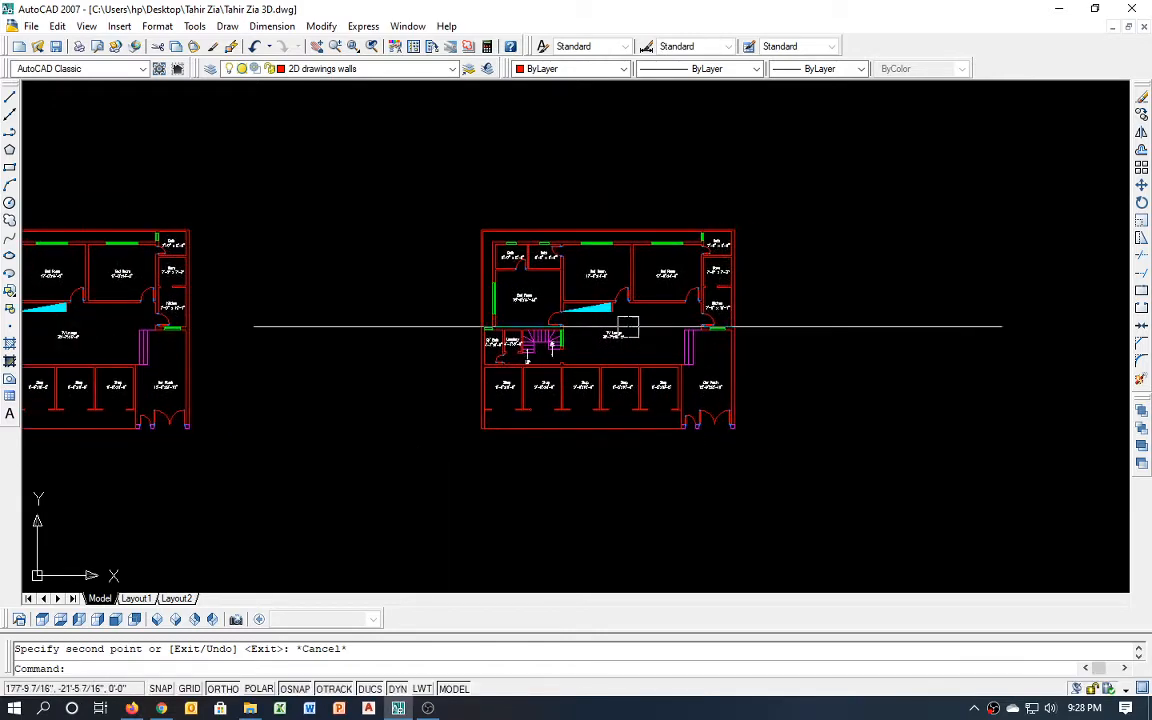
Create a new layer named 3D walls and make it the current layer
scroll(650, 310, "up", 2)
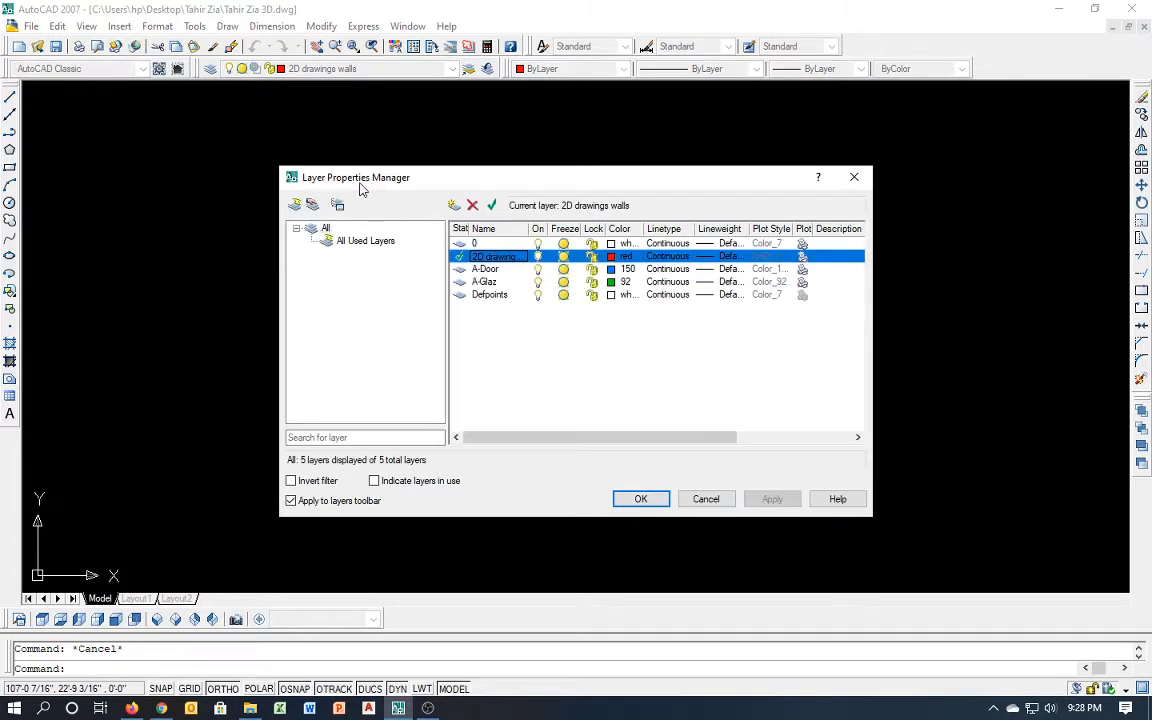
left_click(452, 205)
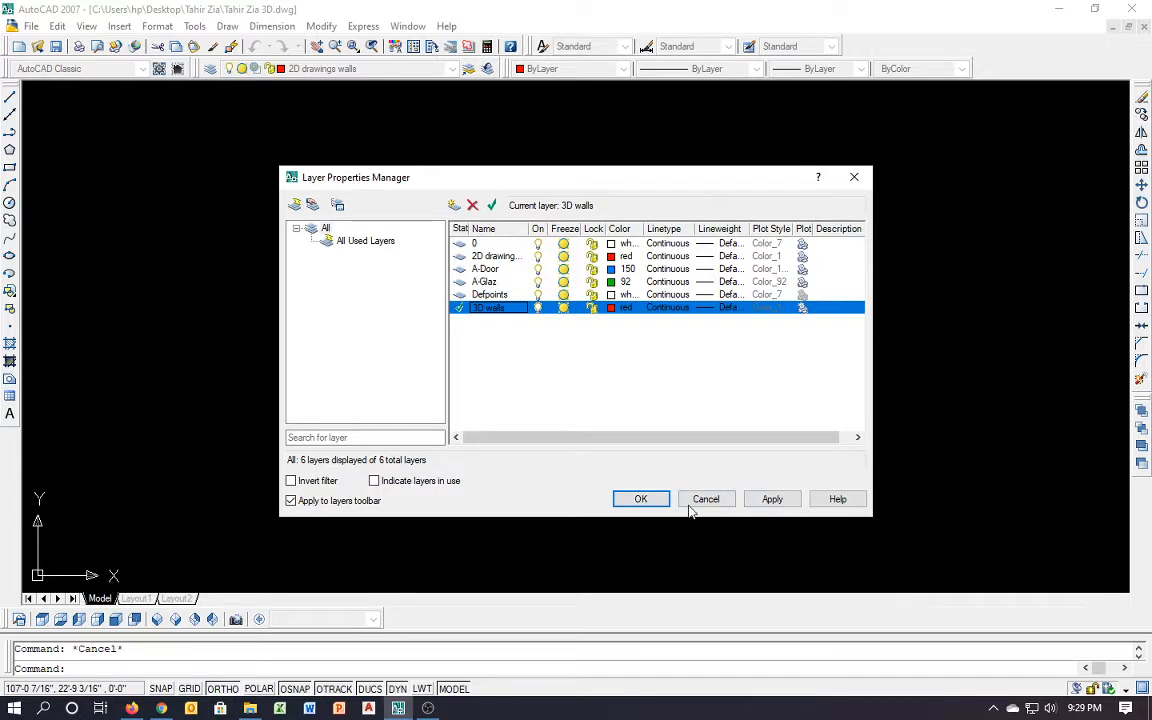
left_click(657, 502)
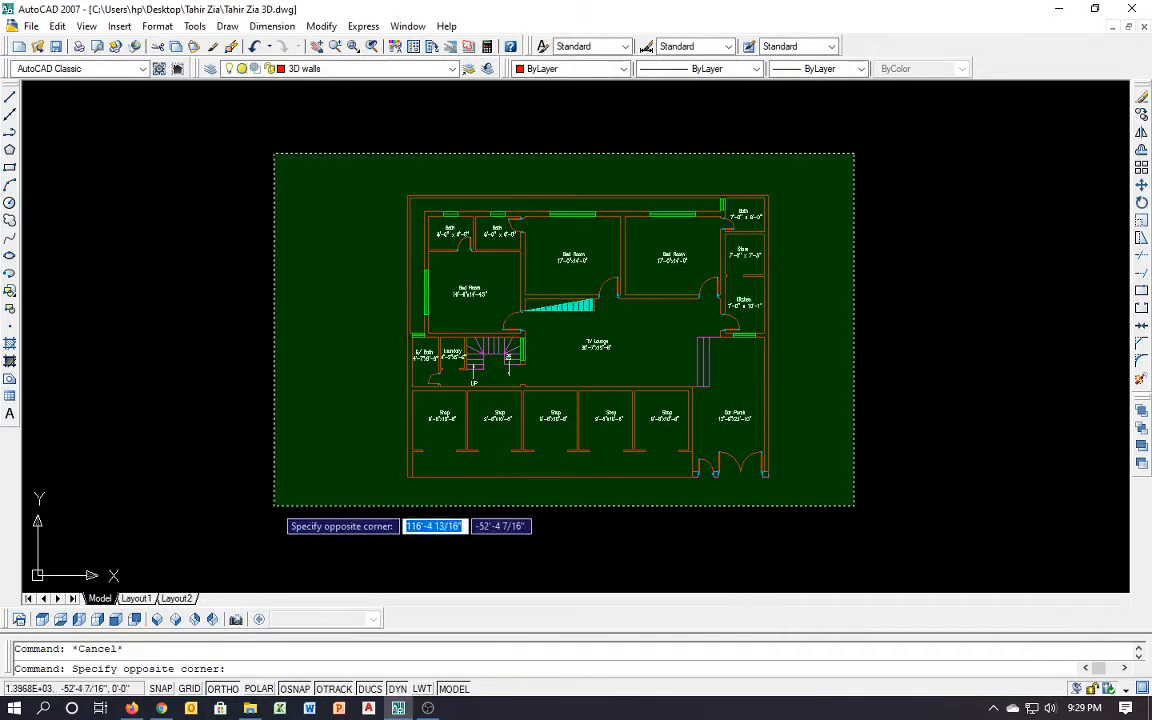
left_click(275, 527)
scroll(832, 374, "down", 1)
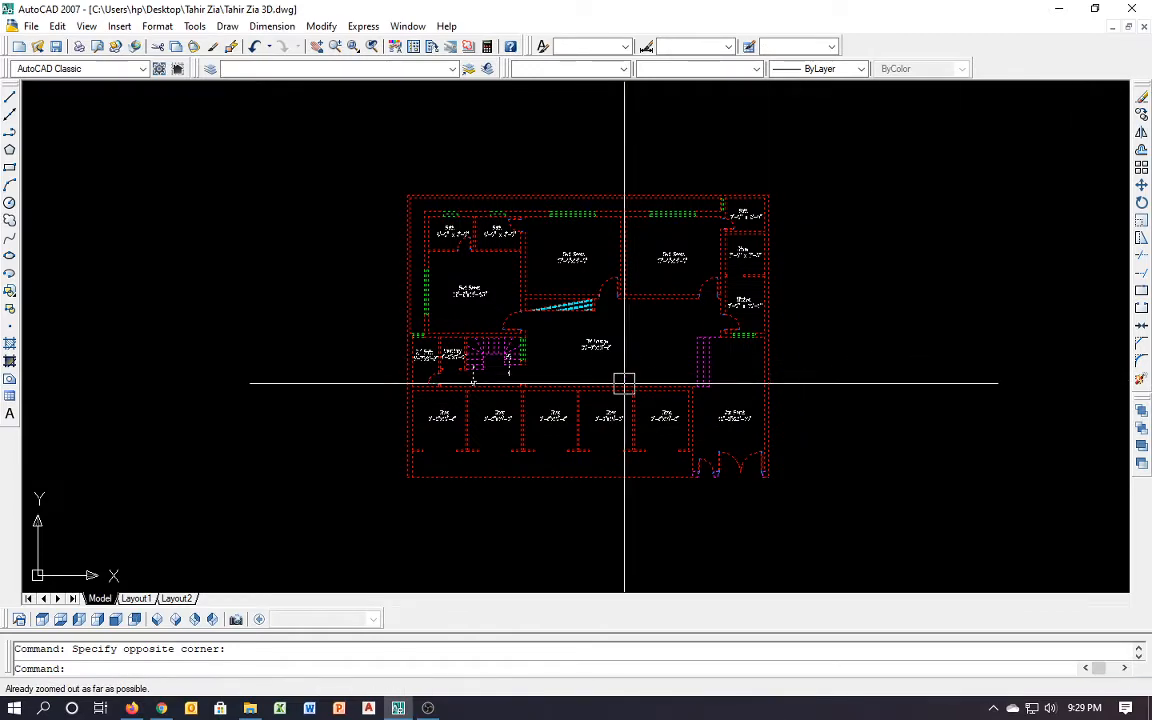
key("Escape")
Assign all objects of both floor plans to the 2D drawings walls layer
type("z")
key("Return")
type("a")
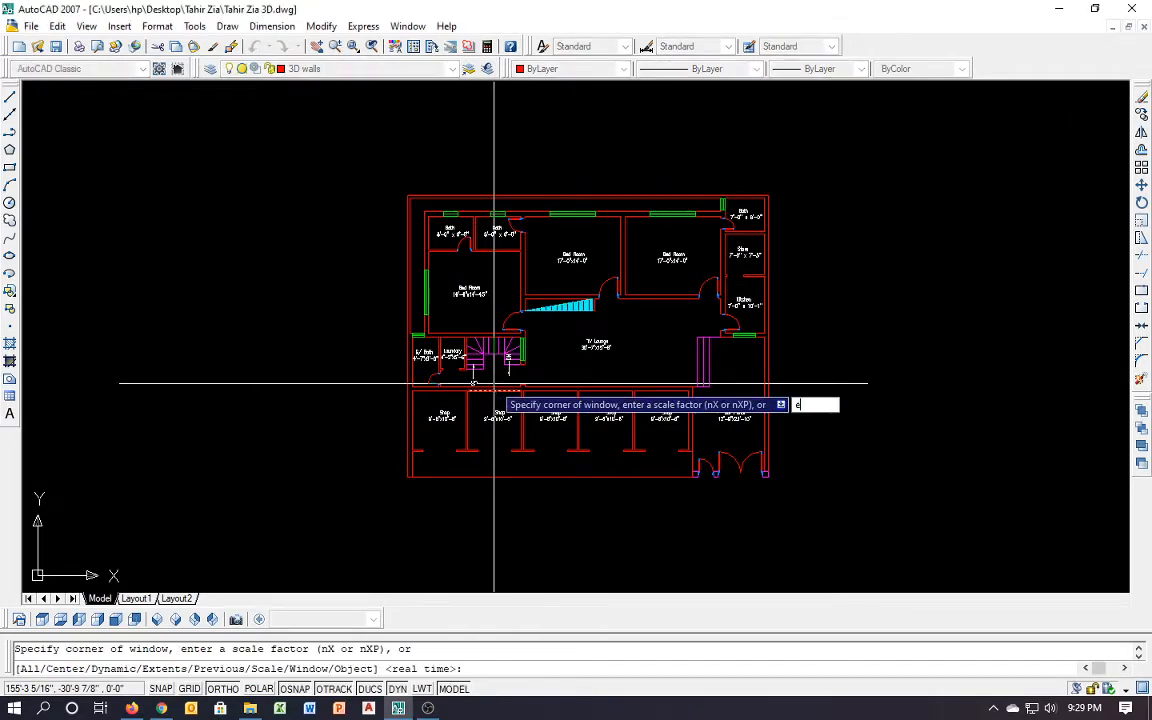
key("Return")
scroll(494, 384, "down", 5)
left_click(737, 307)
left_click(385, 456)
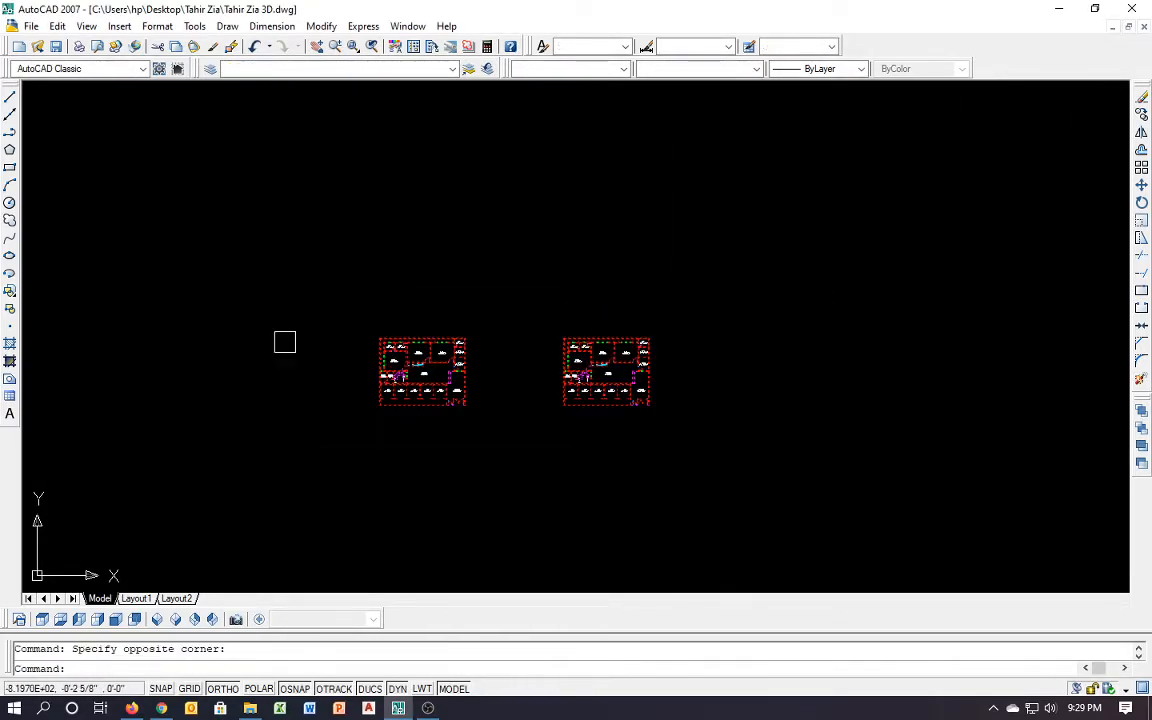
left_click(390, 69)
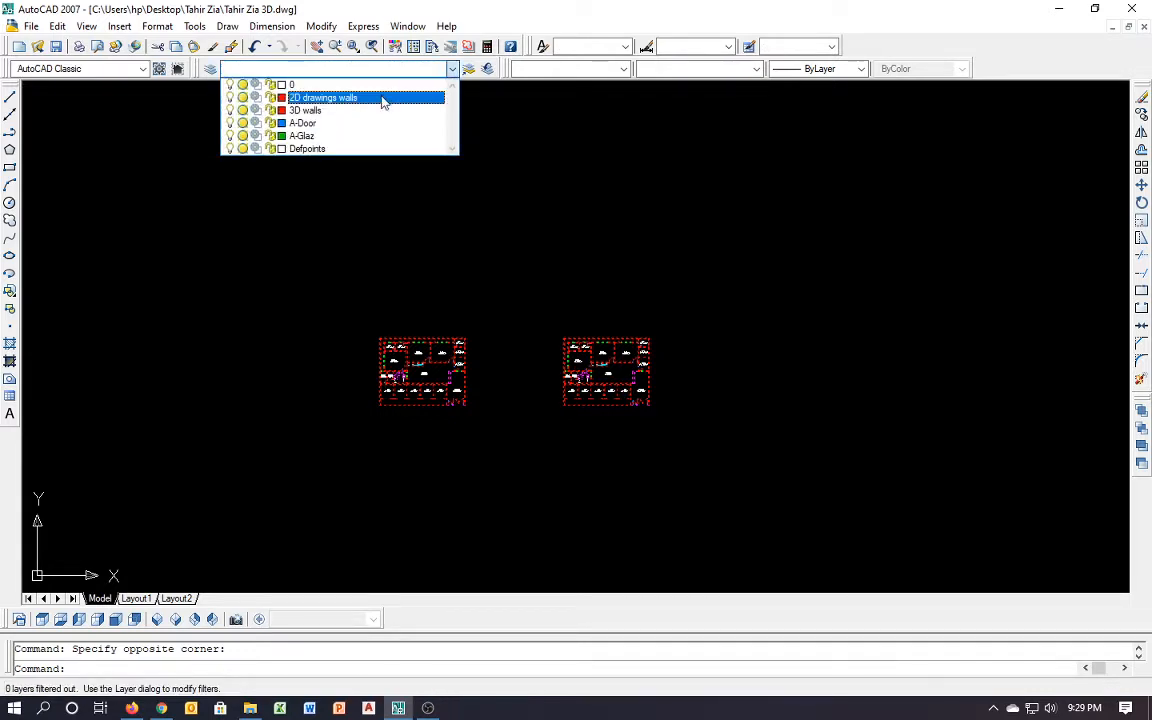
left_click(383, 102)
key("Escape")
Erase the text labels of the two adjacent baths and the three bedrooms in the right-hand floor plan
scroll(658, 391, "up", 5)
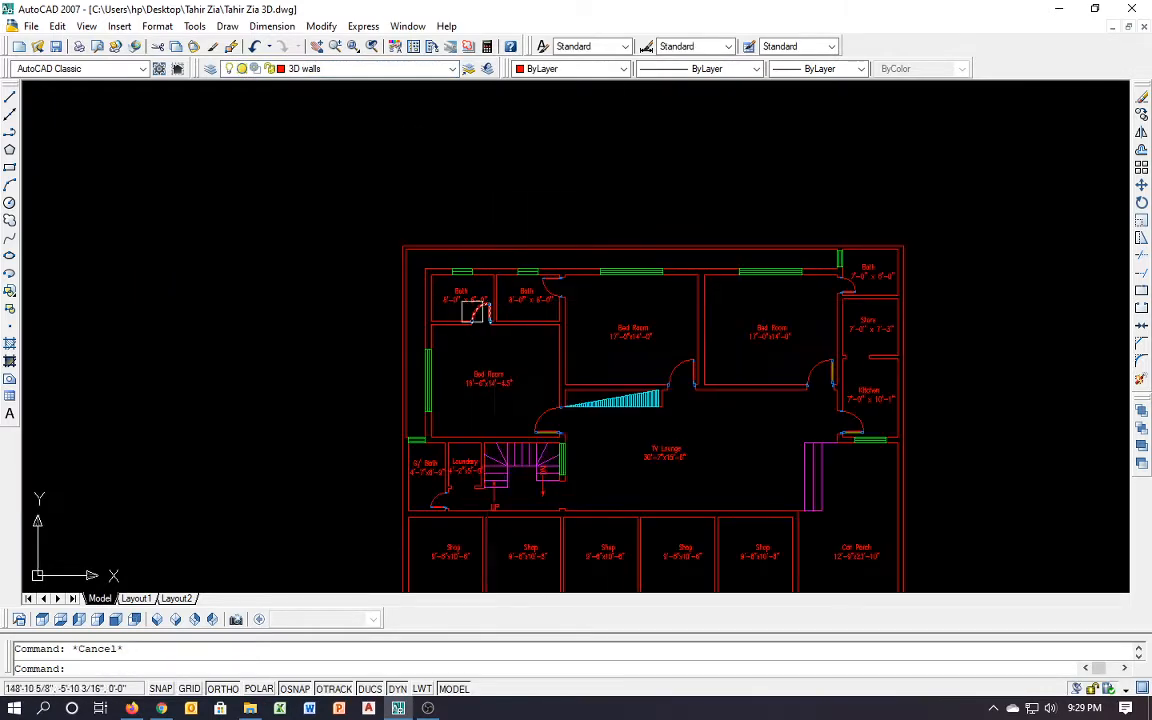
scroll(475, 311, "up", 3)
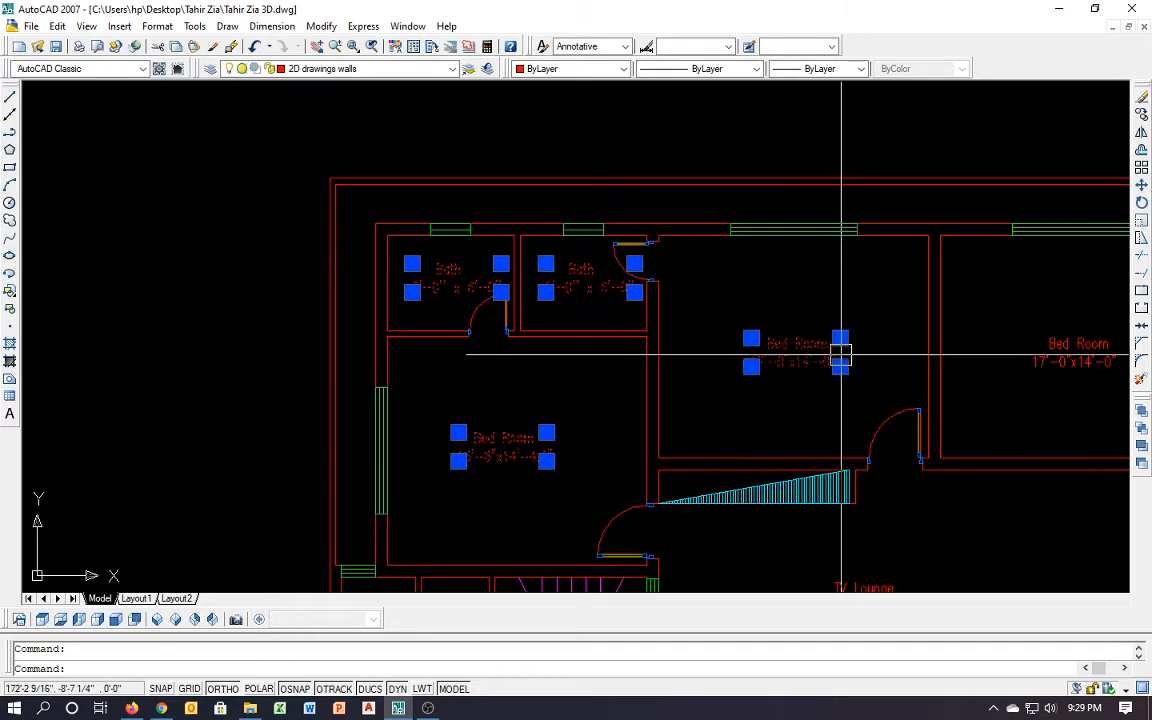
key("space")
scroll(326, 313, "down", 5)
scroll(590, 308, "up", 2)
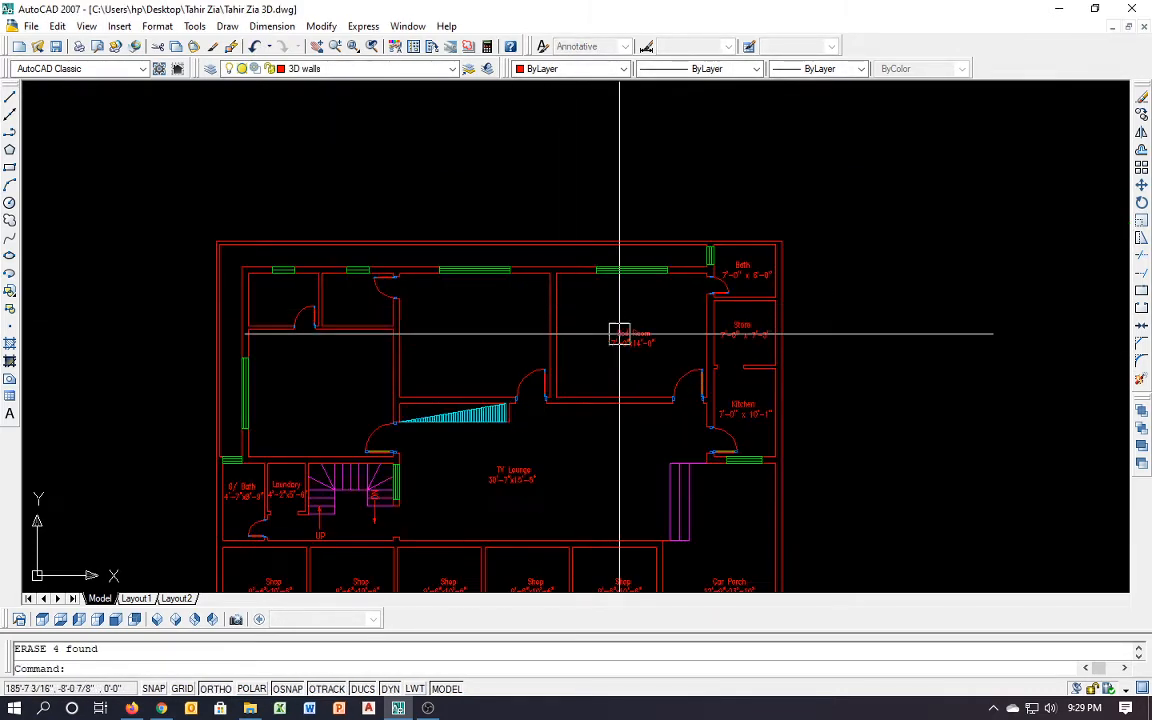
left_click(621, 333)
type("e")
key("space")
Erase the Store, Bath and Kitchen labels along the right side of the plan
scroll(738, 335, "up", 6)
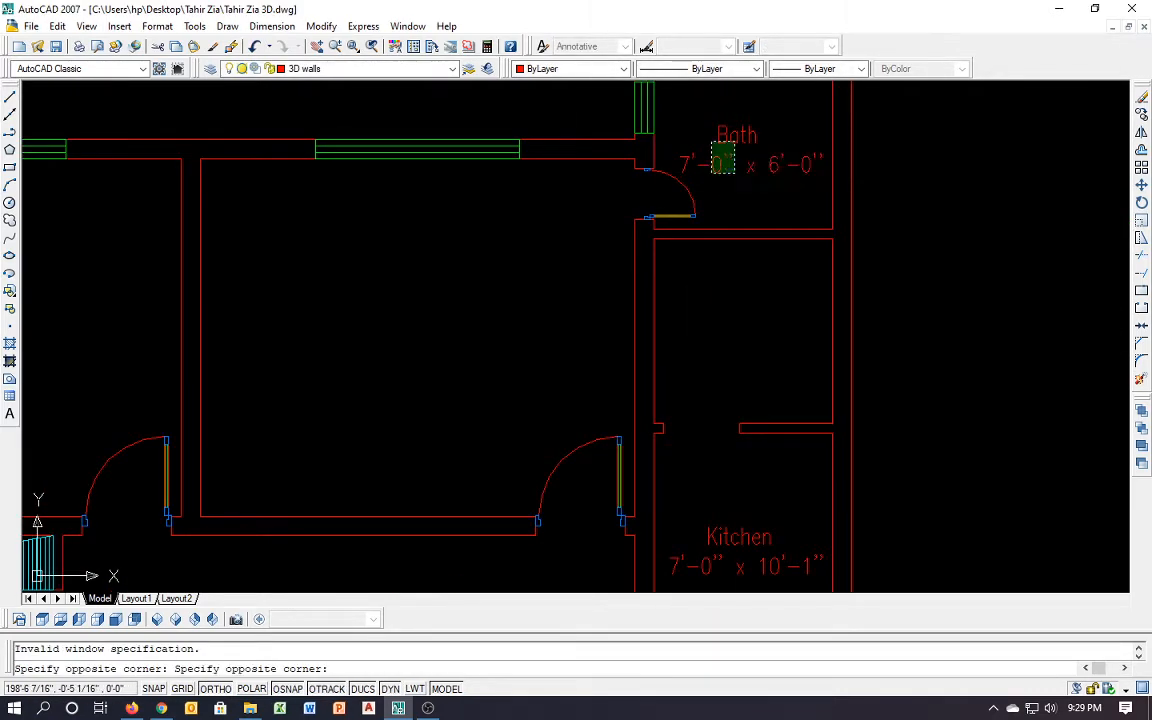
left_click(711, 141)
key("space")
scroll(591, 221, "down", 4)
scroll(652, 357, "up", 5)
left_click(653, 357)
key("space")
scroll(680, 340, "down", 4)
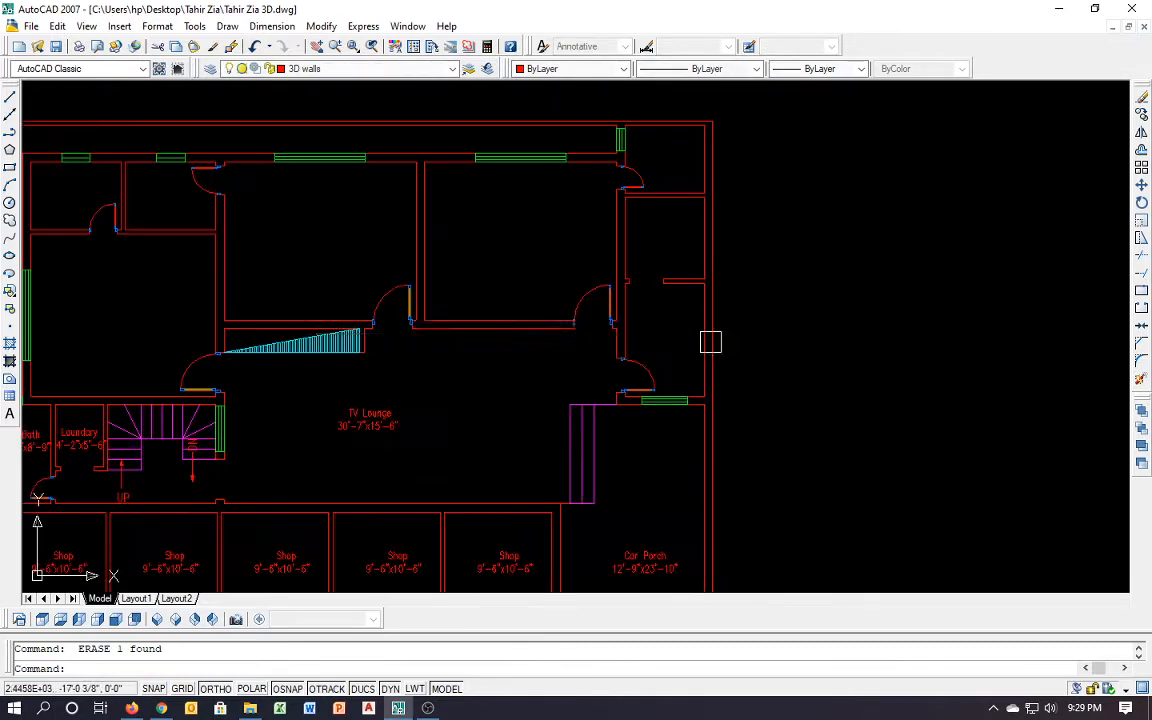
Erase the Car Porch and TV Lounge labels and the labels of the two shops nearest the porch
scroll(711, 342, "down", 2)
scroll(659, 482, "up", 3)
left_click(653, 483)
key("space")
left_click(480, 485)
key("space")
left_click(375, 482)
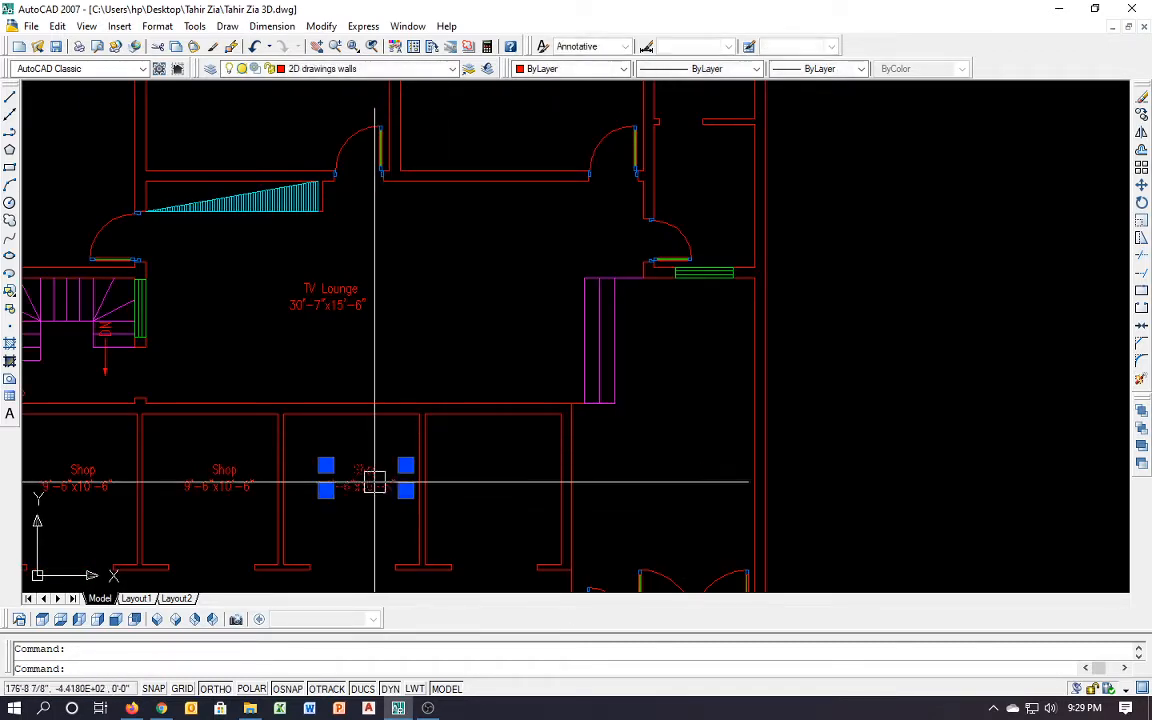
key("space")
left_click(332, 329)
left_click(315, 300)
key("space")
Erase the three remaining Shop labels
middle_click_drag(285, 355, 541, 294)
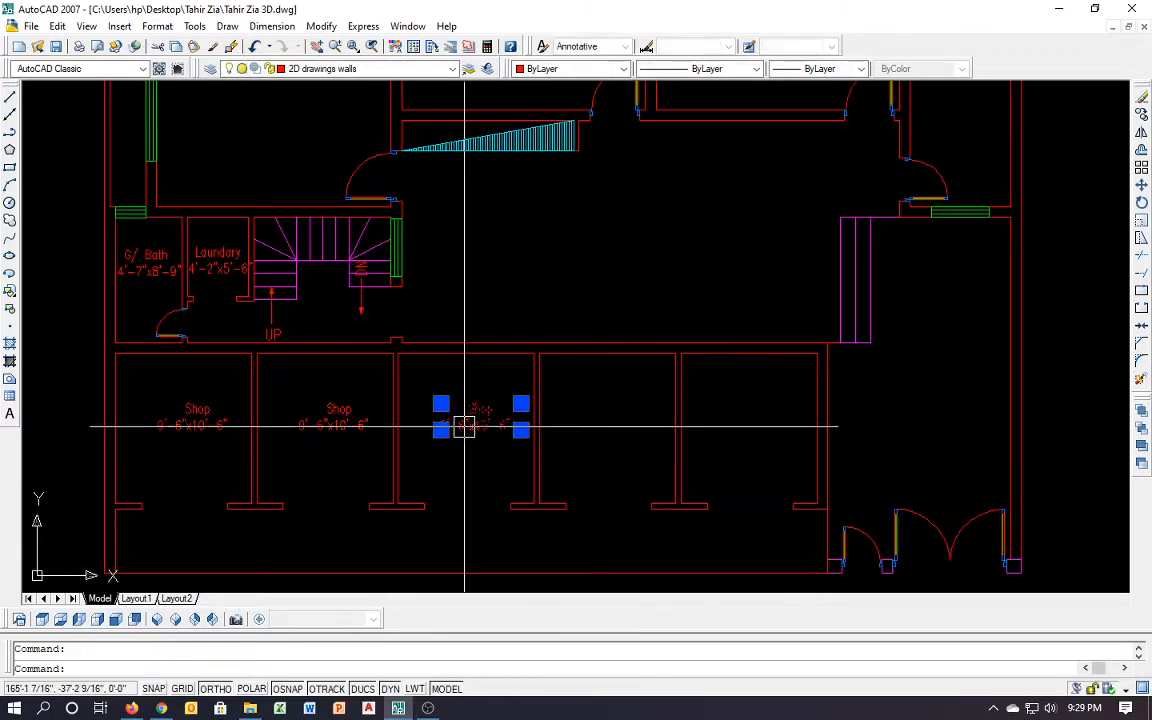
key("space")
left_click(175, 419)
key("space")
Erase the UP and DN labels and their arrows at the staircase
left_click(275, 319)
scroll(275, 319, "up", 3)
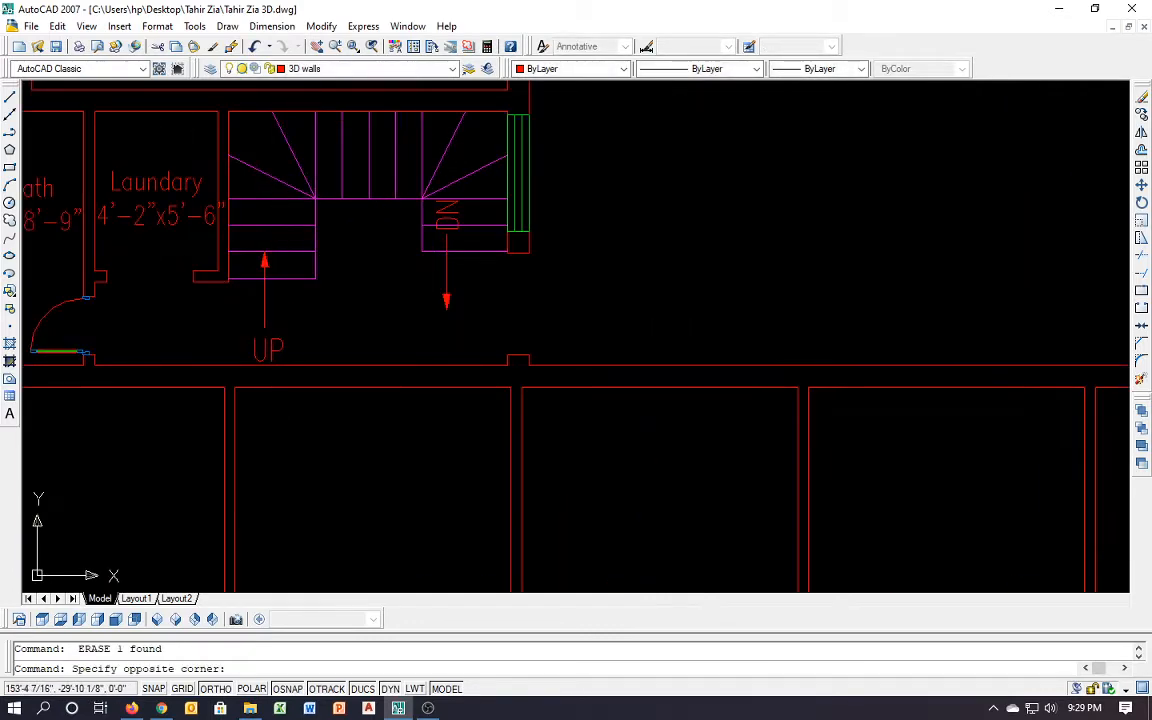
left_click(254, 342)
key("space")
left_click(450, 305)
key("space")
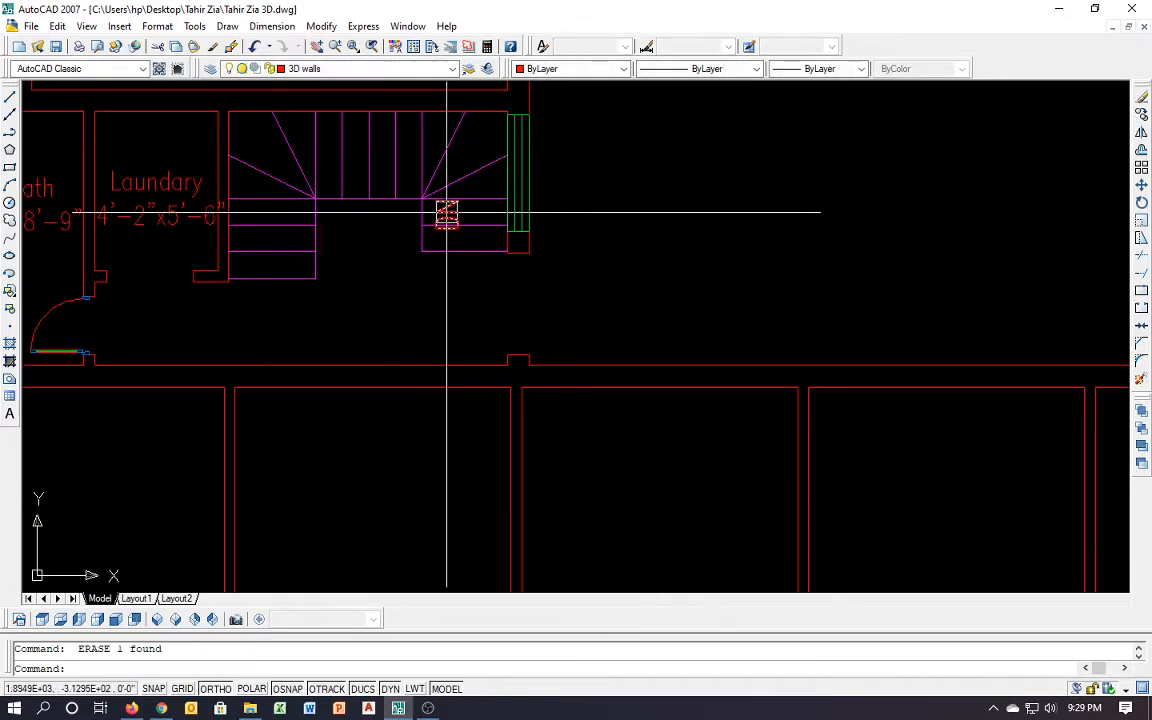
key("space")
Erase the Laundary and G/ Bath labels beside the staircase
middle_click_drag(452, 250, 651, 250)
left_click(399, 219)
key("space")
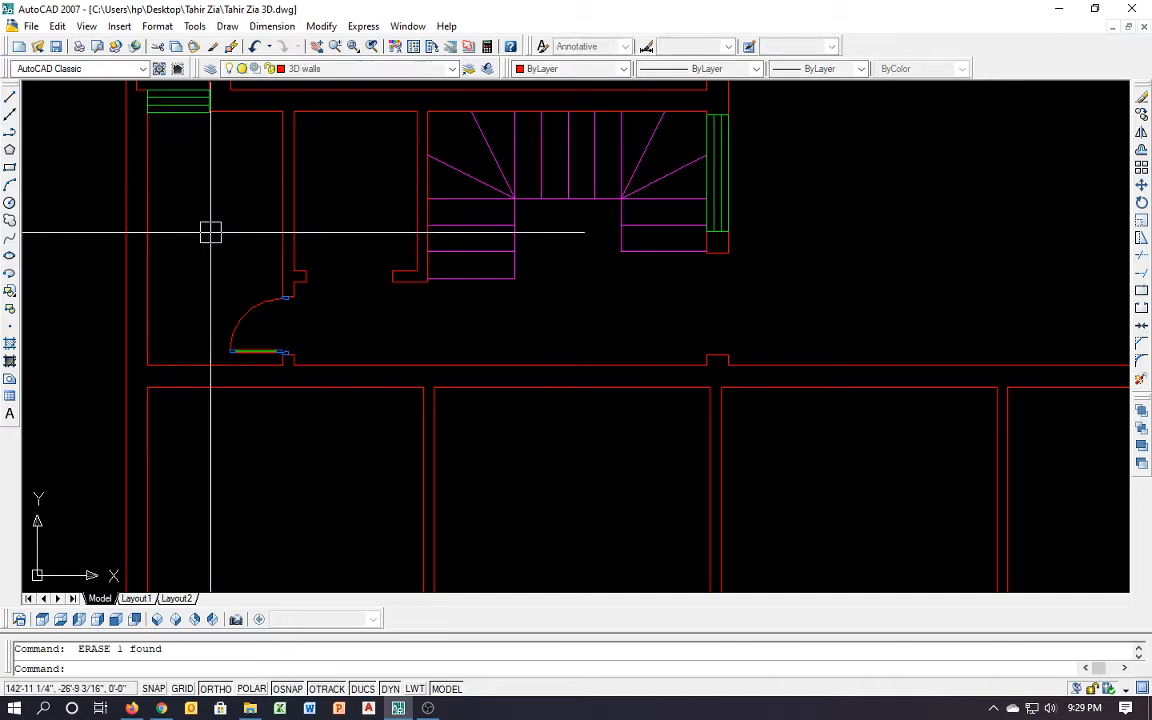
Try tracing the upper wall of the baths and bedrooms with a rectangle, and erase that rectangle
scroll(245, 275, "down", 4)
middle_click_drag(386, 370, 385, 479)
middle_click_drag(374, 292, 364, 415)
key("Escape")
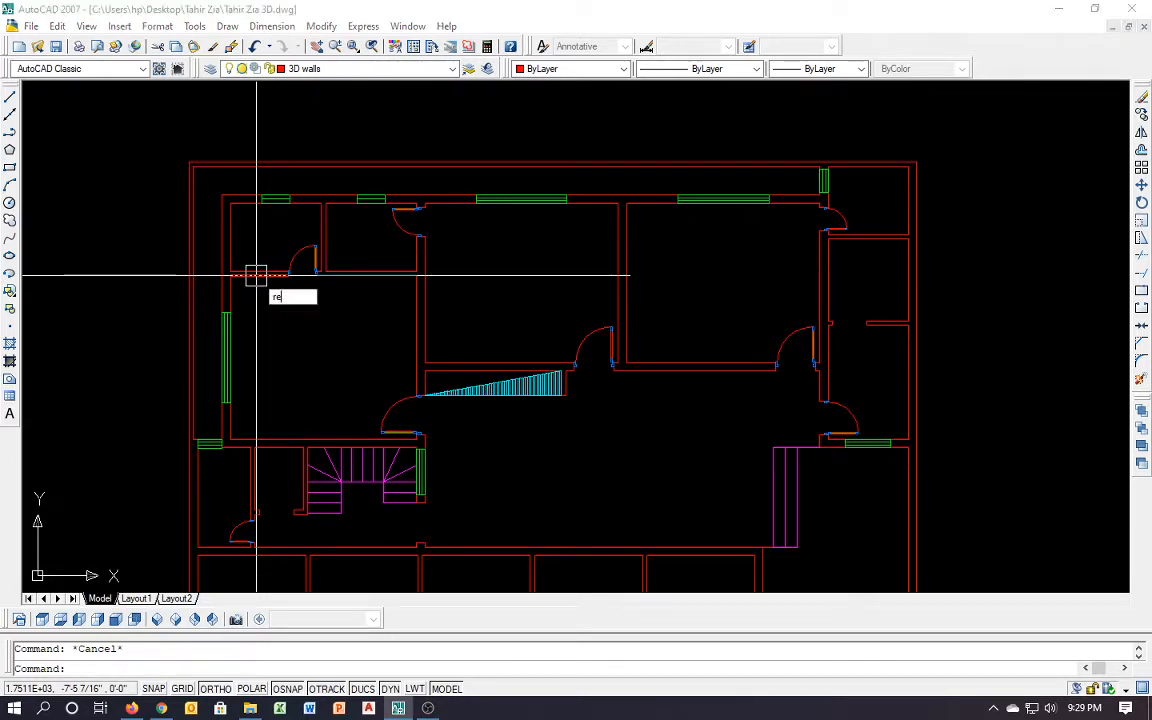
key("Return")
left_click(226, 206)
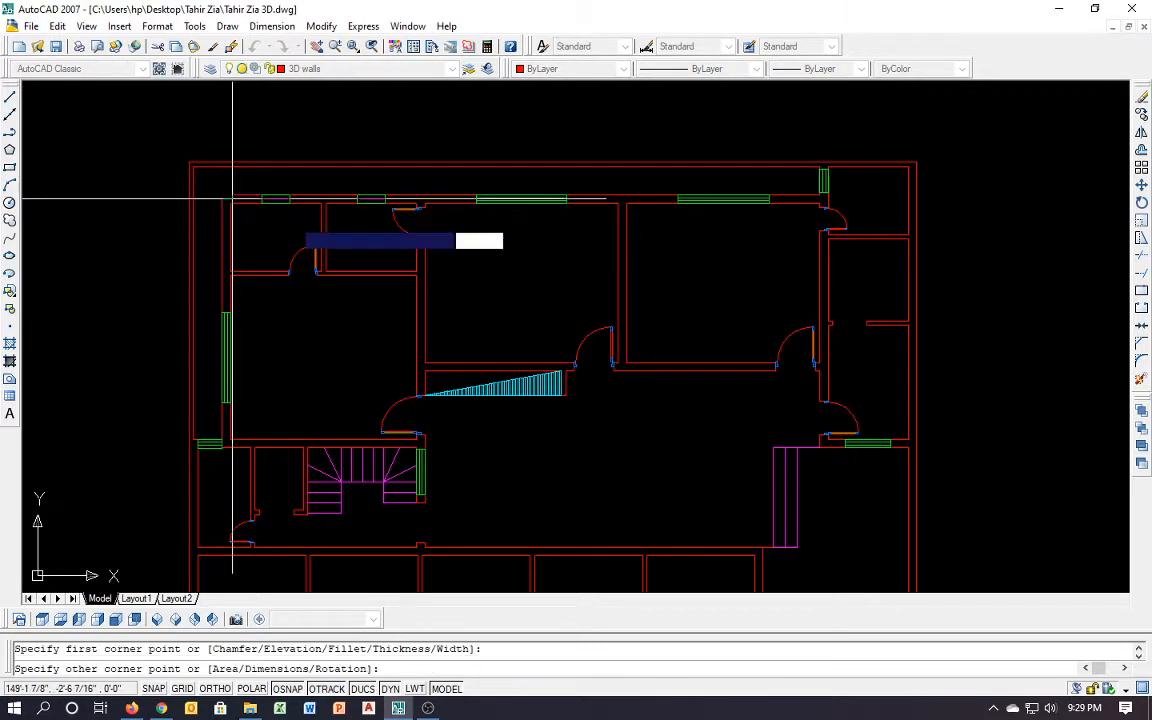
left_click(821, 224)
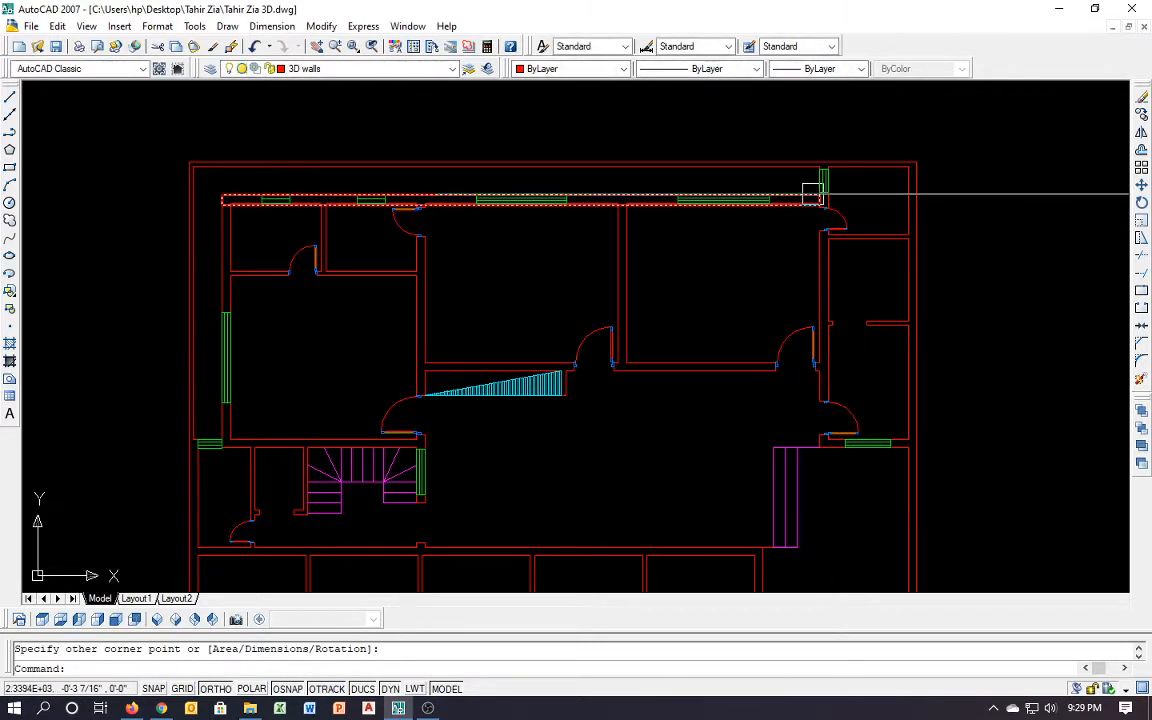
left_click(555, 204)
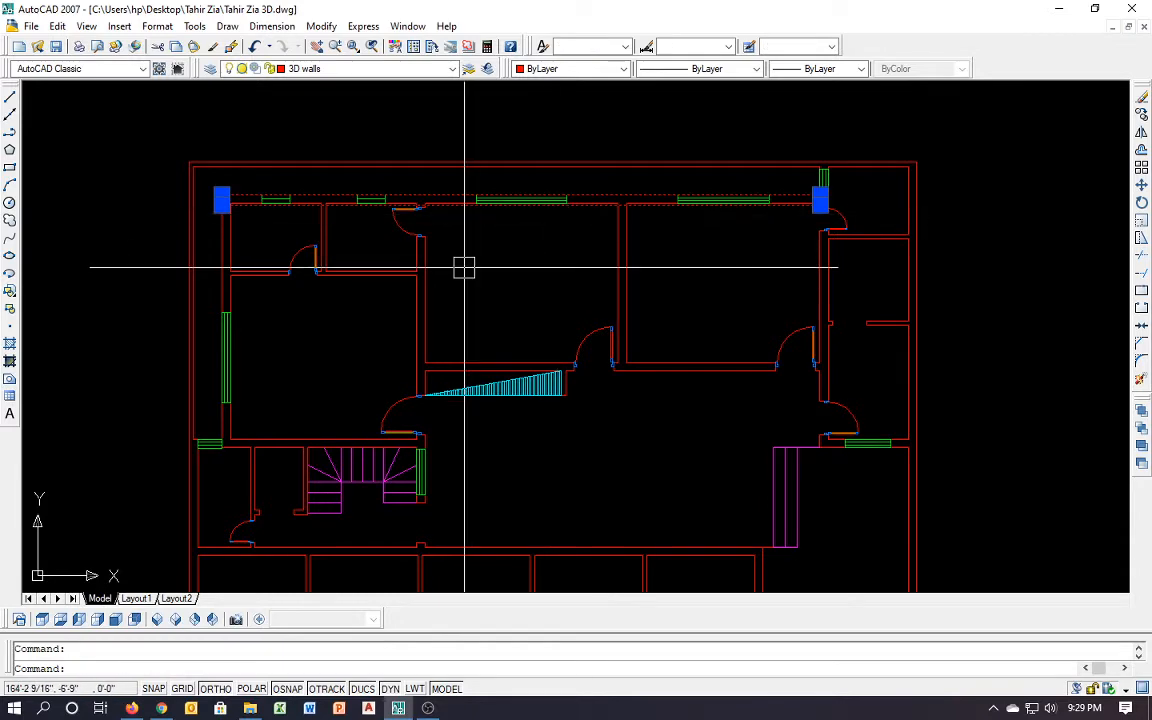
type("e")
key("Return")
Trace the upper wall of the baths and bedrooms with a 52'-7 1/2" by 9" rectangle ending at the right-hand cross wall
type("re")
key("Return")
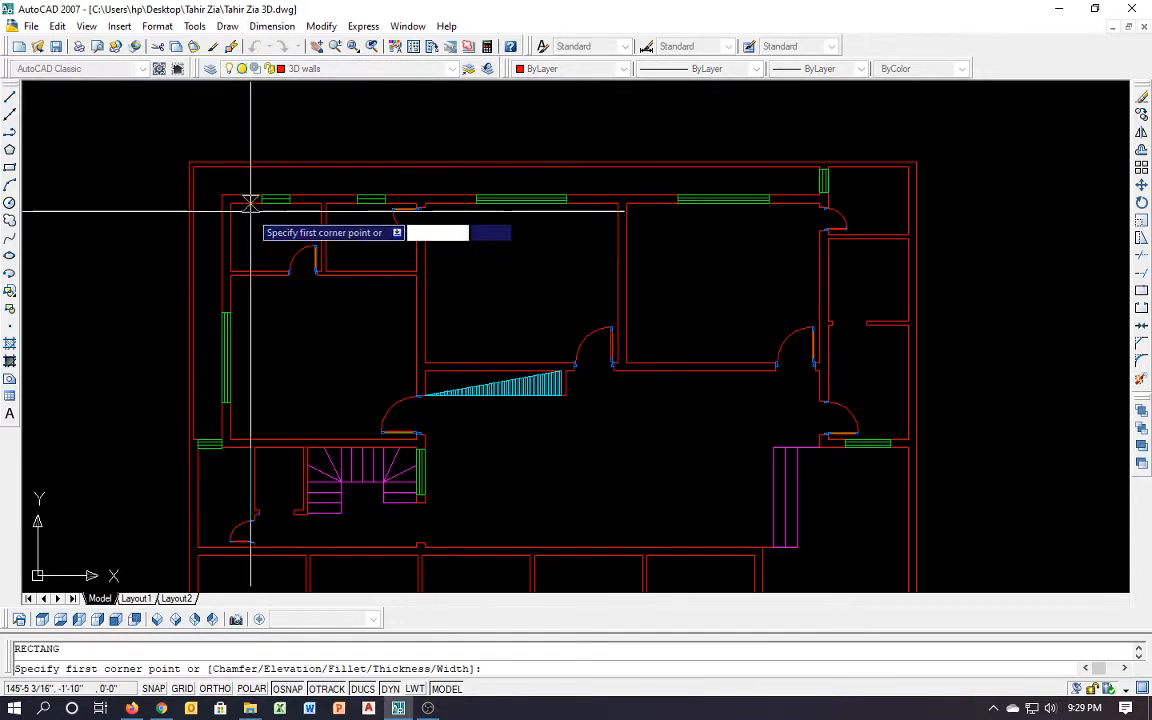
scroll(206, 188, "up", 3)
scroll(689, 267, "down", 3)
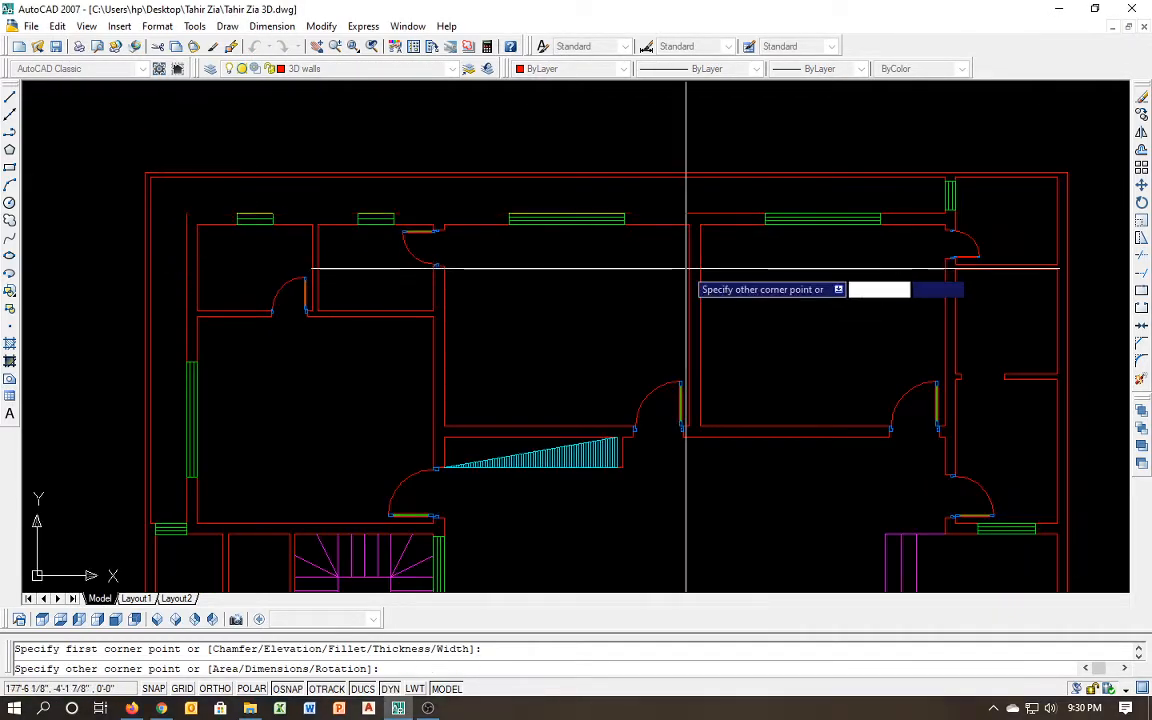
scroll(874, 270, "up", 5)
scroll(824, 251, "down", 1)
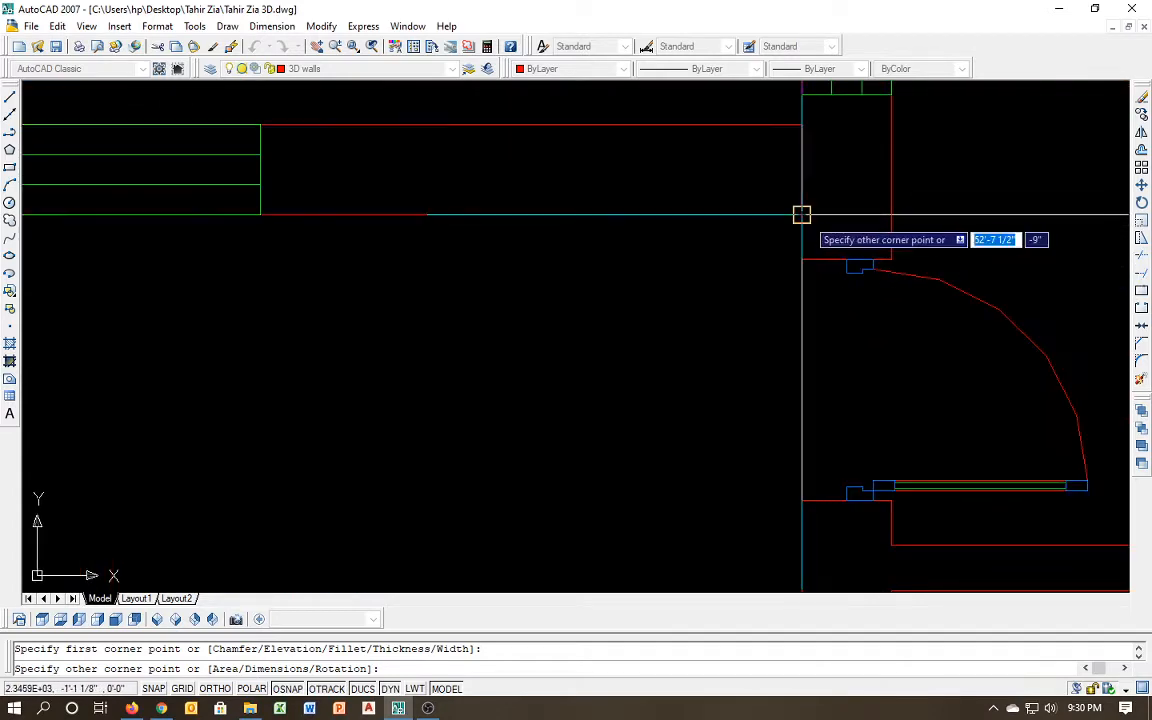
left_click(801, 218)
scroll(797, 226, "down", 2)
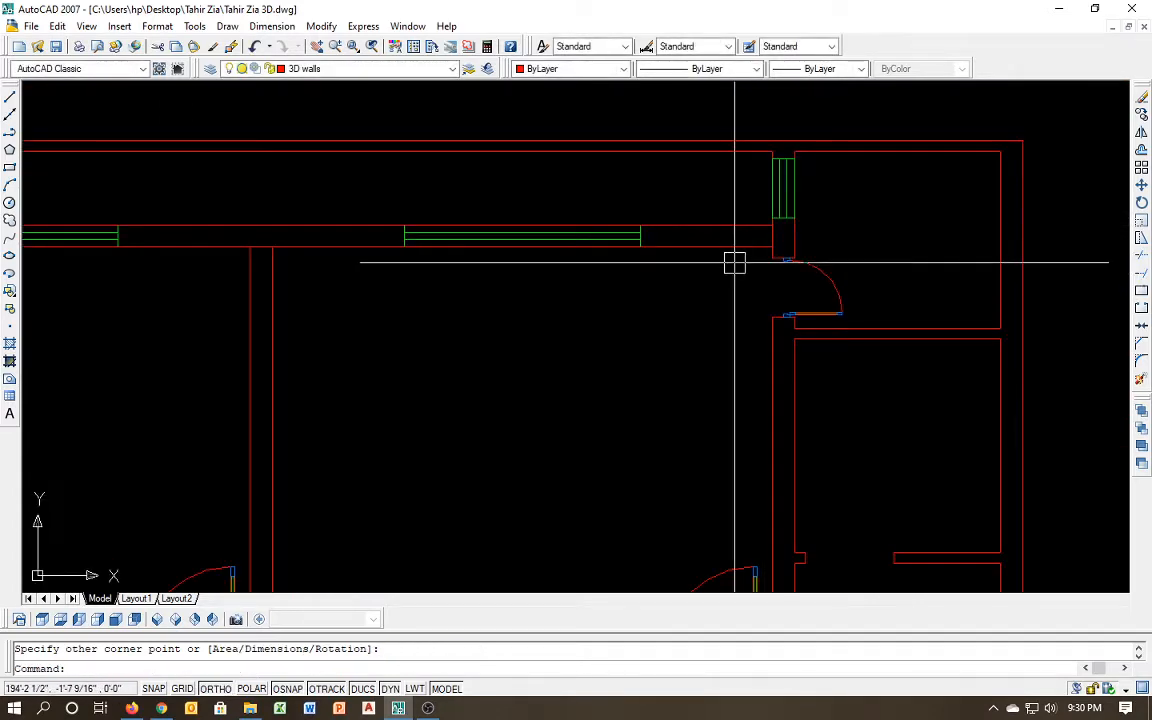
Change the colour of the 3D walls layer to yellow
left_click(209, 69)
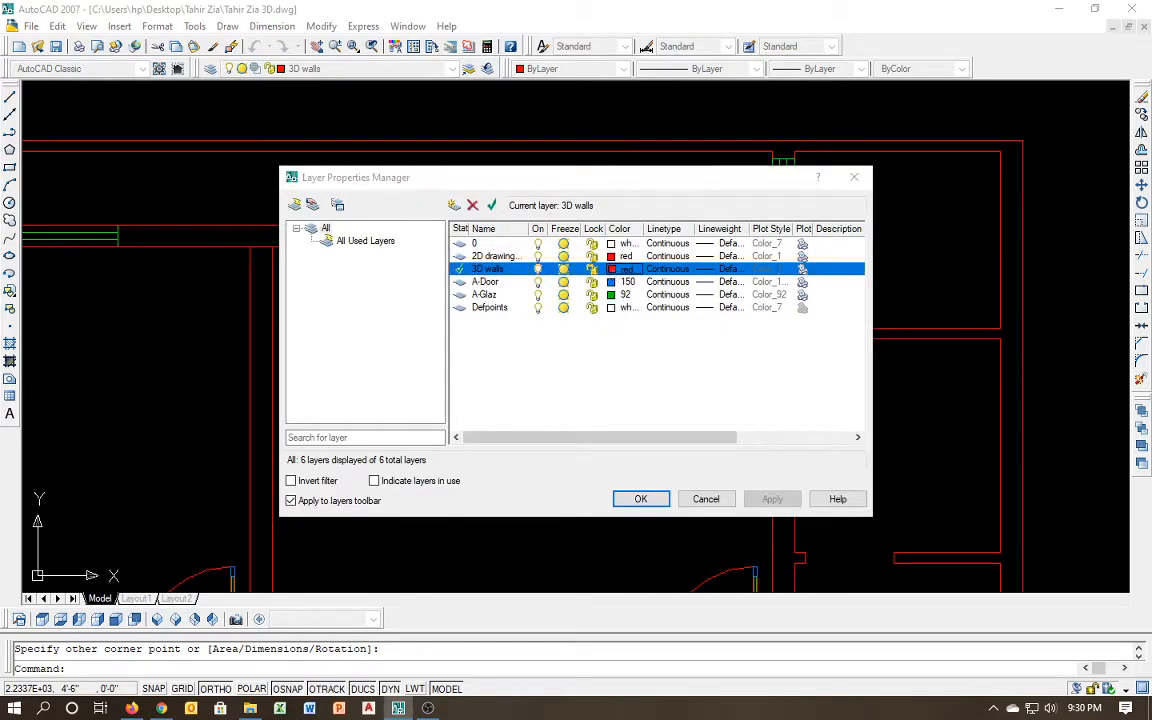
left_click(618, 269)
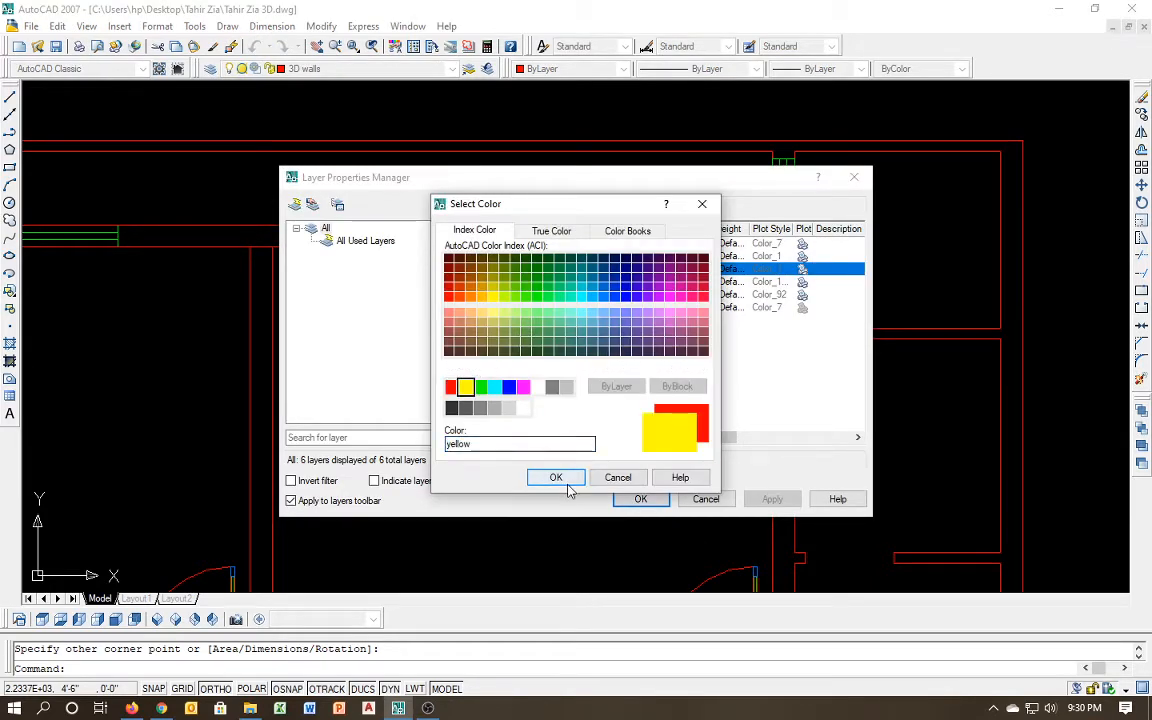
left_click(562, 480)
left_click(644, 502)
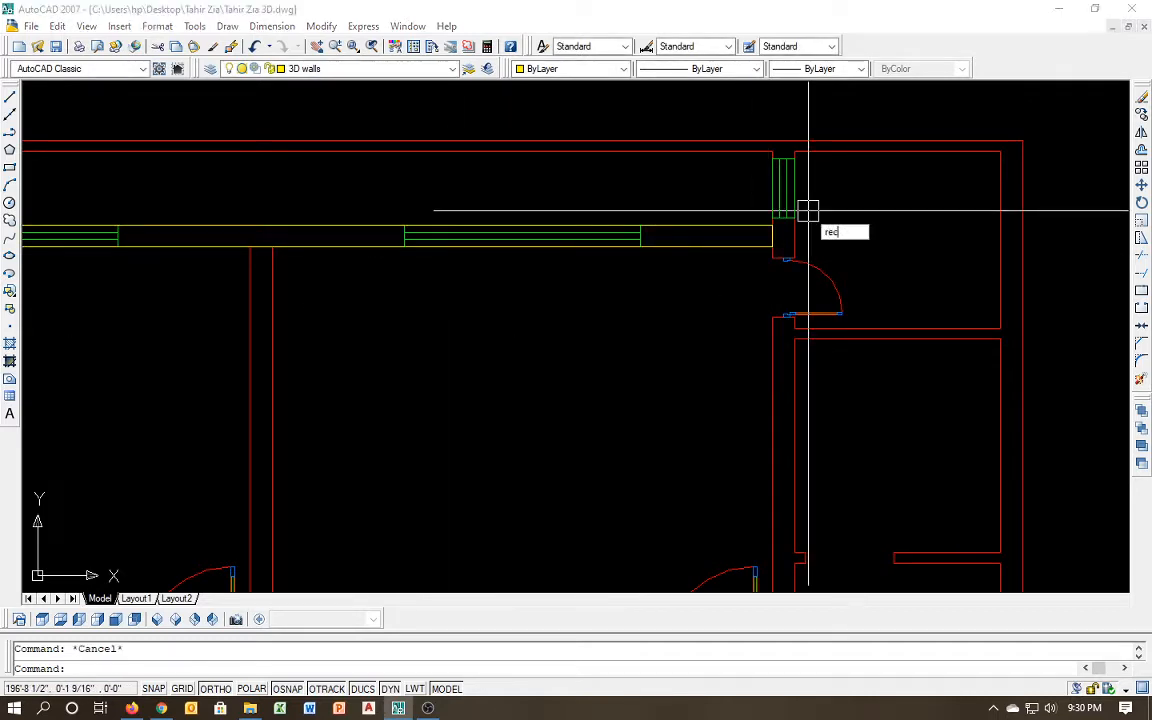
Trace with rectangles the long wall between the bedrooms and the bath, store and kitchen, and the kitchen's lower window wall
type("rec")
key("Return")
left_click(800, 155)
scroll(782, 163, "down", 3)
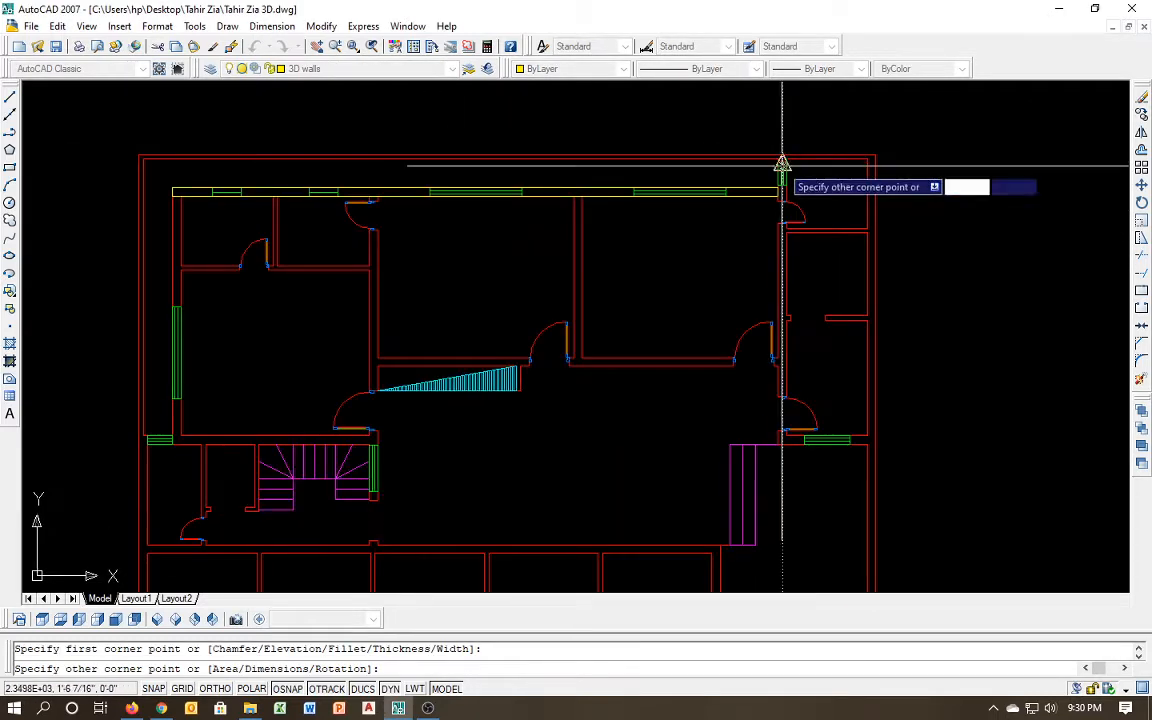
scroll(782, 429, "up", 5)
left_click(766, 430)
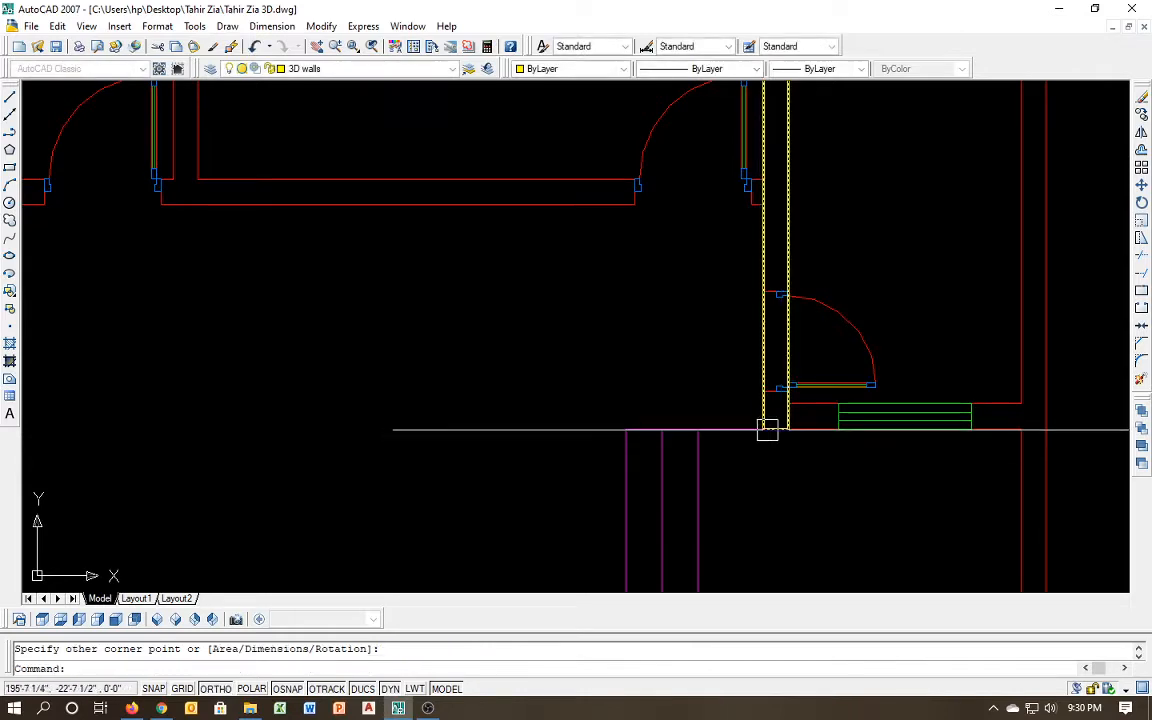
key("Return")
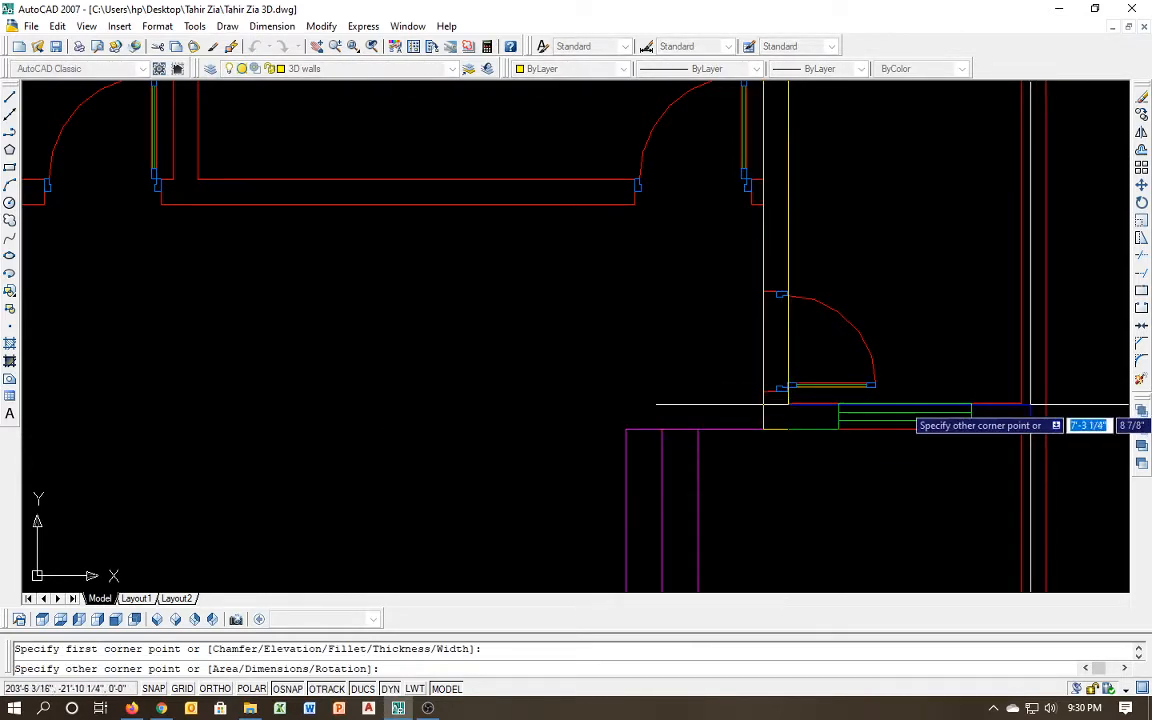
left_click(1021, 404)
Trace the right outer boundary wall with a rectangle from the plan's upper corner to the gate pillar
scroll(836, 470, "down", 5)
key("Return")
scroll(880, 250, "up", 5)
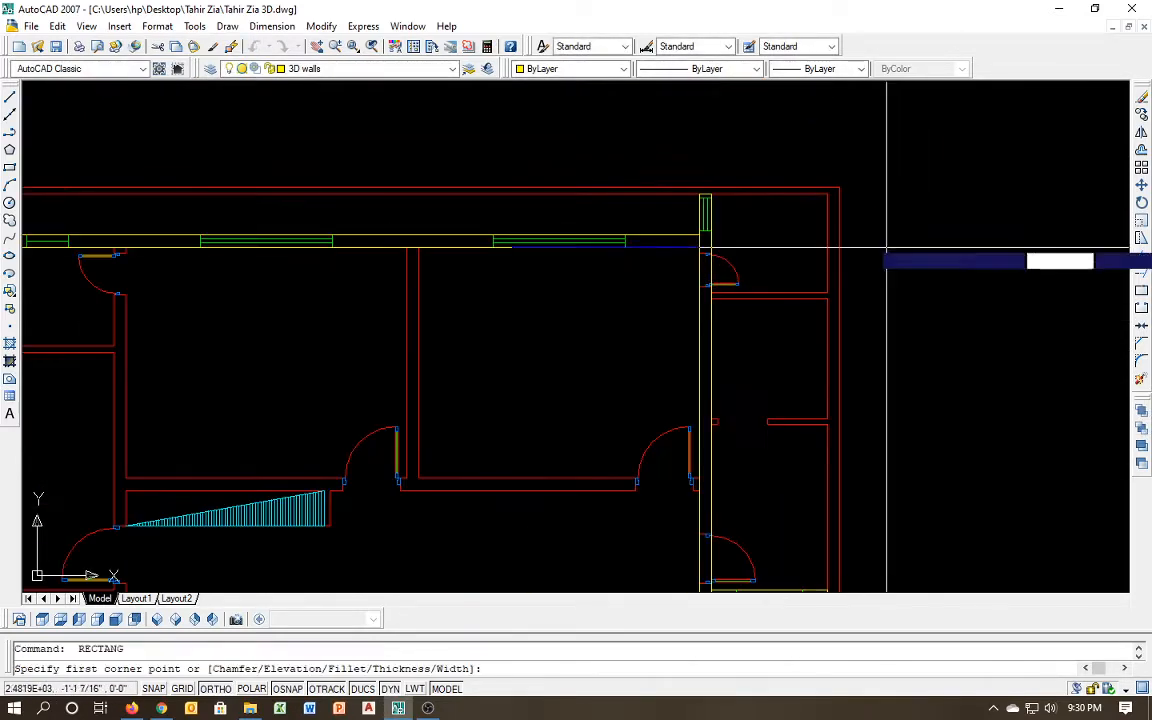
left_click(840, 187)
scroll(833, 178, "down", 5)
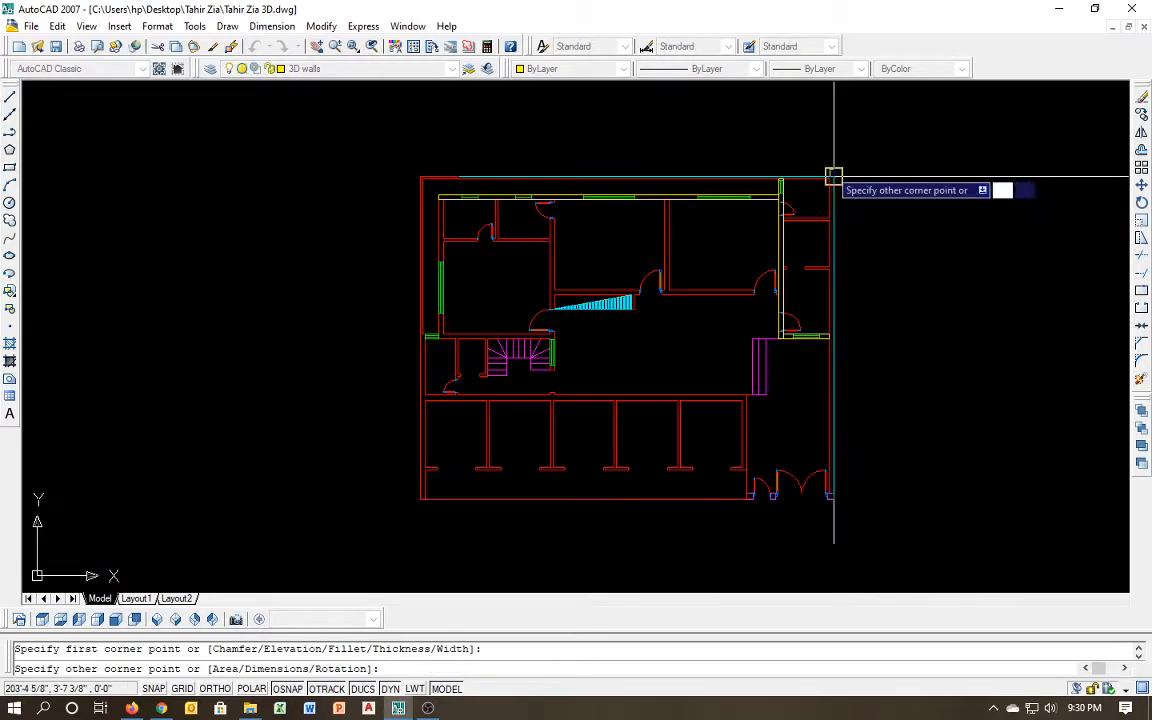
scroll(833, 500, "up", 6)
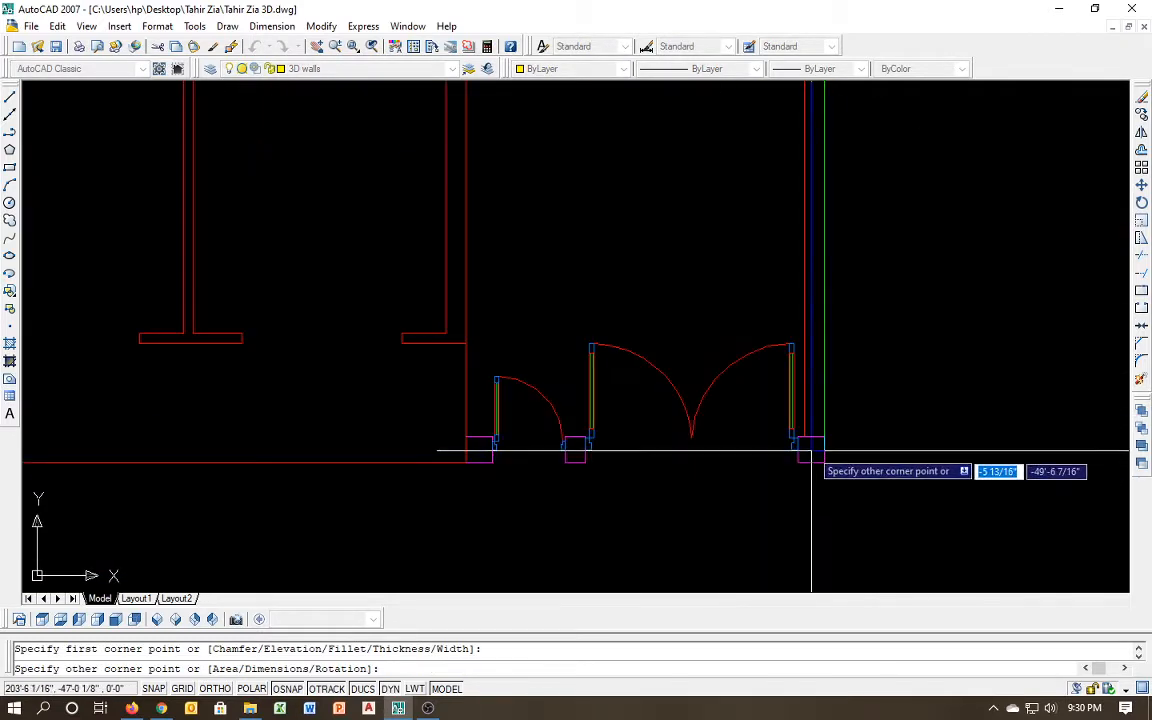
left_click(804, 437)
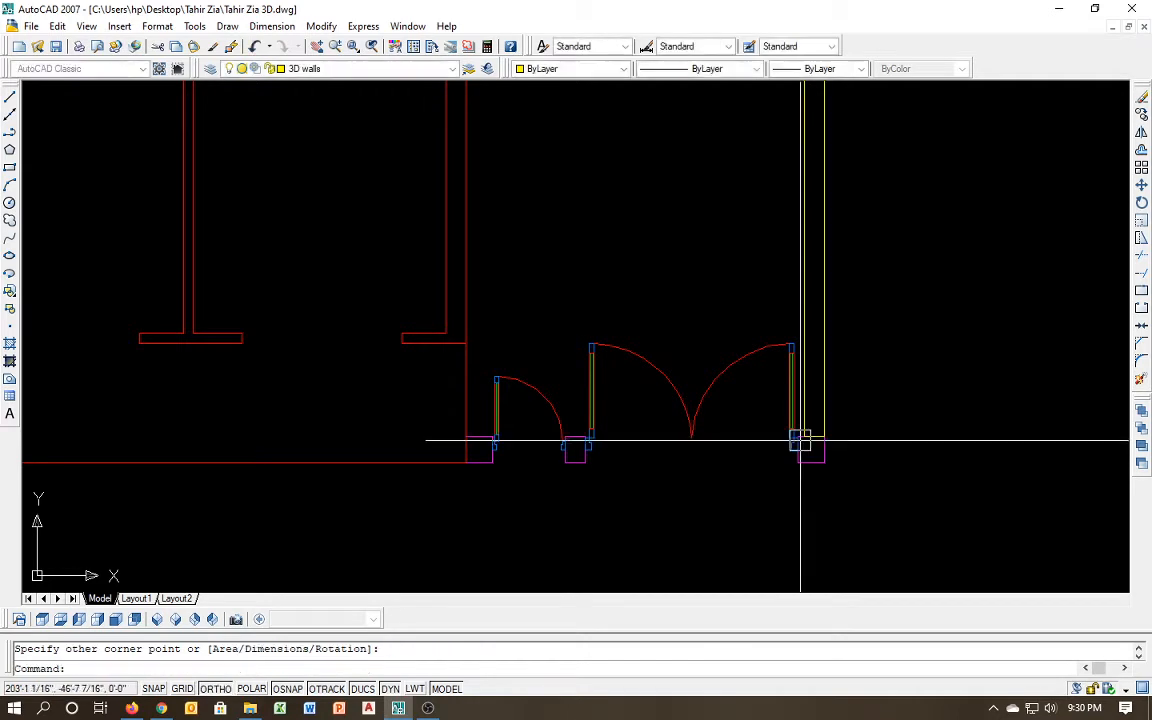
Trace the cross wall between the bath and the store with a rectangle spanning to the right outer boundary wall
scroll(800, 442, "down", 5)
scroll(771, 334, "up", 2)
scroll(707, 180, "up", 4)
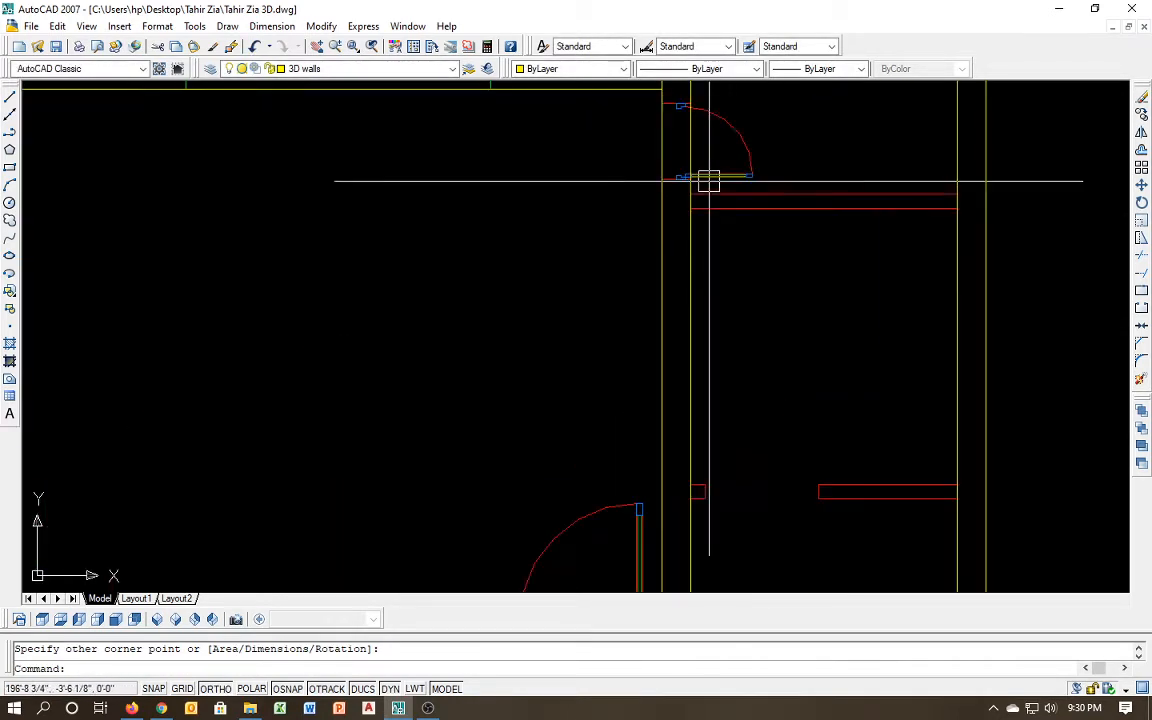
key("space")
left_click(679, 211)
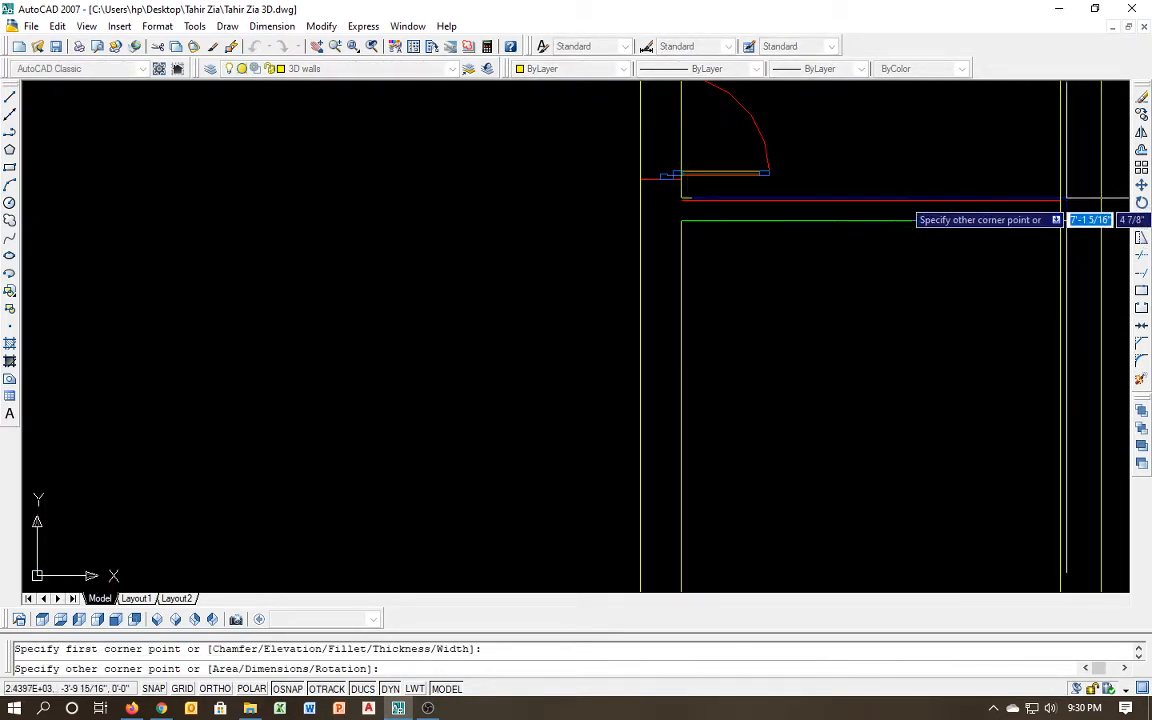
left_click(1059, 205)
Trace the cross wall between the store and the kitchen with one rectangle running across its opening
scroll(751, 210, "down", 1)
scroll(828, 516, "up", 1)
key("space")
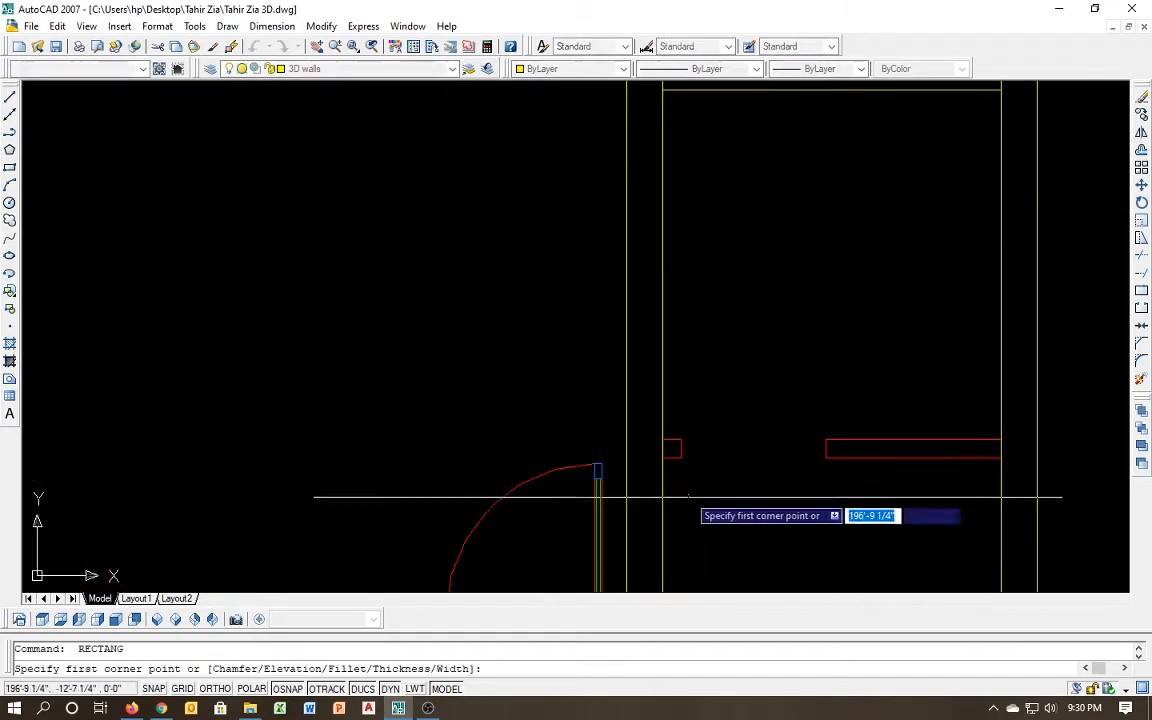
left_click(662, 440)
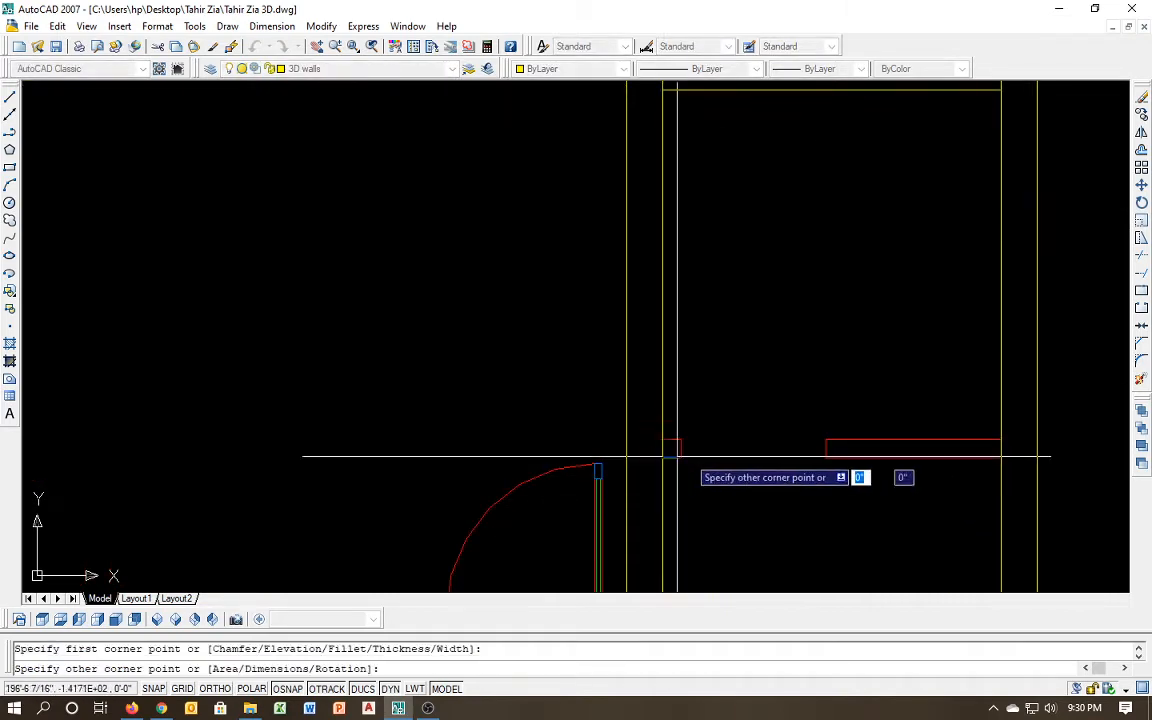
left_click(1001, 440)
Trace the long lower wall of the two right-hand bedrooms with one rectangle across both doorways to the left bedroom's wall
scroll(771, 314, "down", 8)
middle_click_drag(803, 427, 763, 362)
scroll(750, 352, "up", 3)
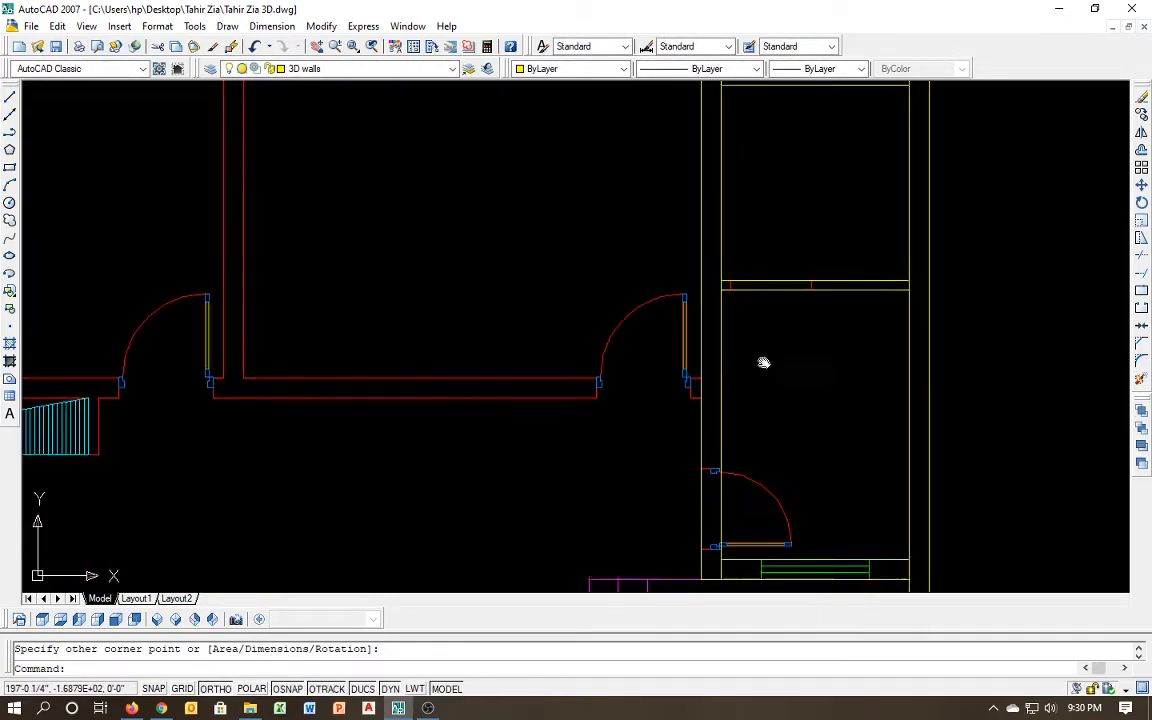
scroll(710, 365, "down", 3)
scroll(710, 417, "up", 5)
key("space")
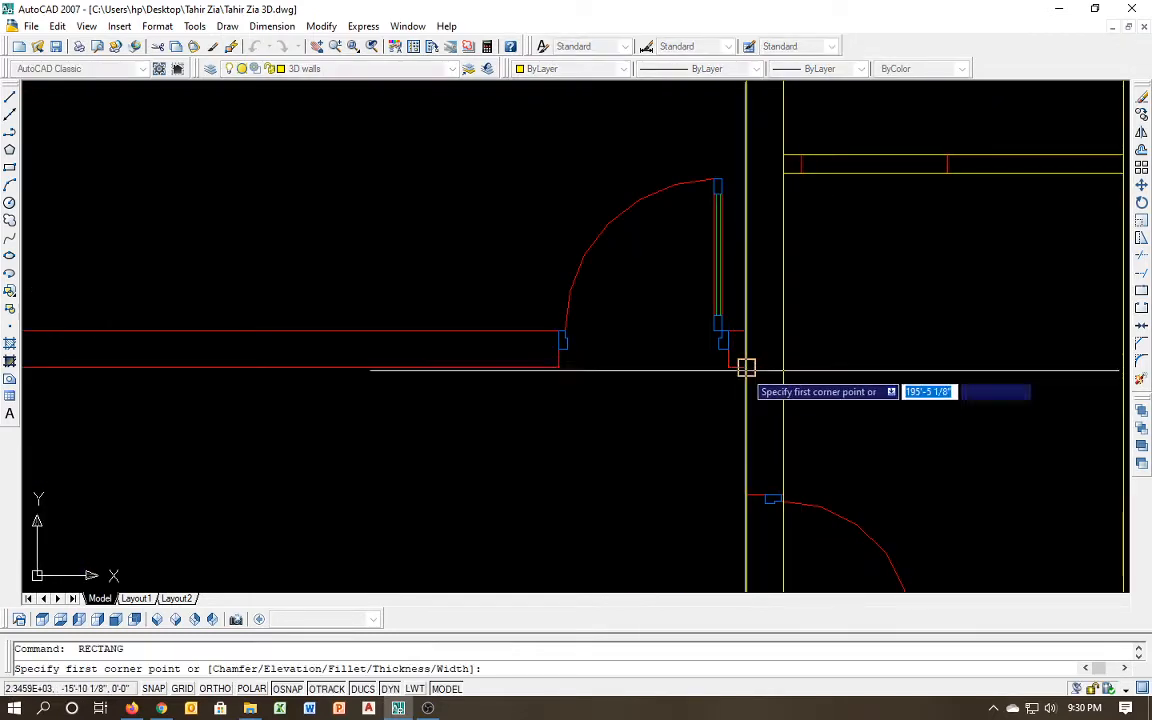
left_click(746, 368)
scroll(771, 386, "down", 4)
scroll(520, 390, "up", 4)
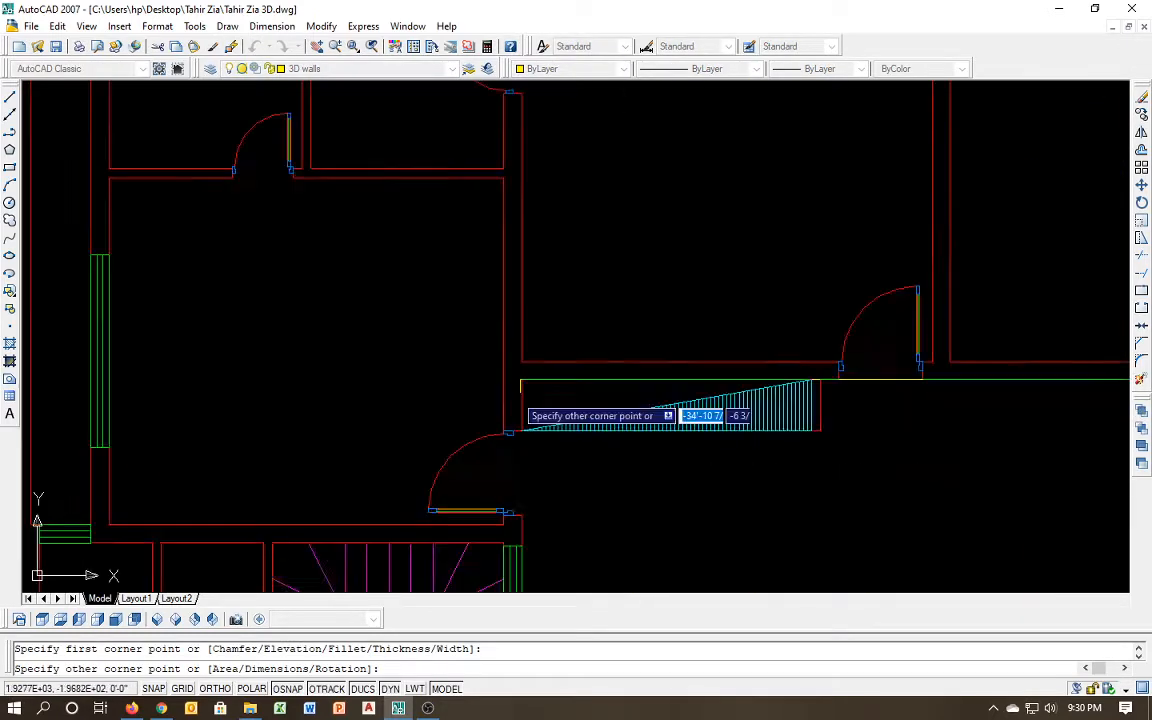
left_click(509, 350)
Trace the partition wall between the two right-hand bedrooms with a rectangle from their upper wall to their lower wall
scroll(535, 369, "down", 3)
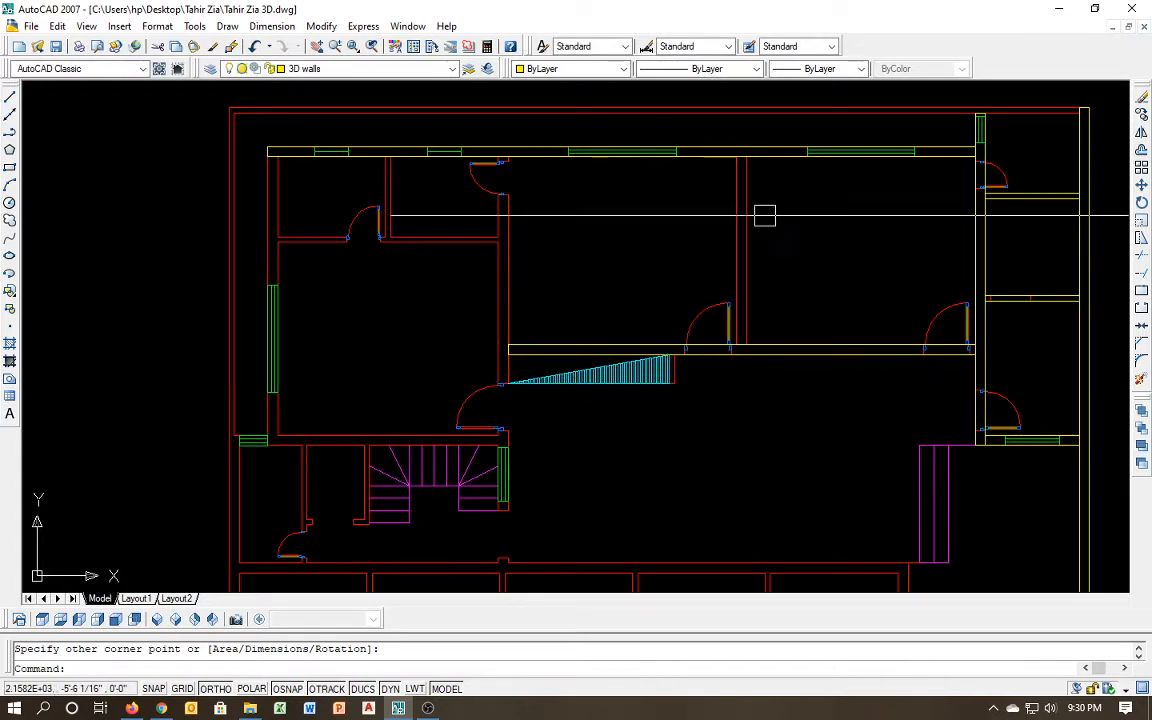
scroll(746, 201, "up", 3)
key("space")
left_click(727, 113)
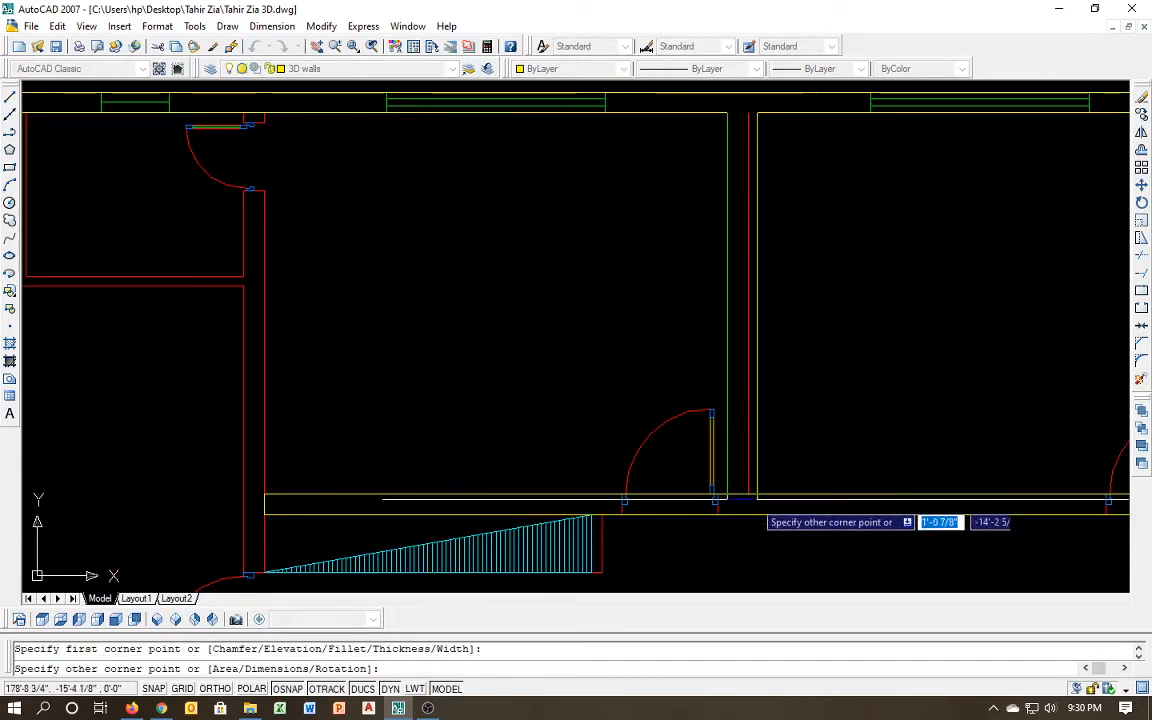
left_click(749, 494)
Trace the upper boundary wall above the bath with a rectangle reaching the right outer boundary wall
scroll(757, 452, "down", 2)
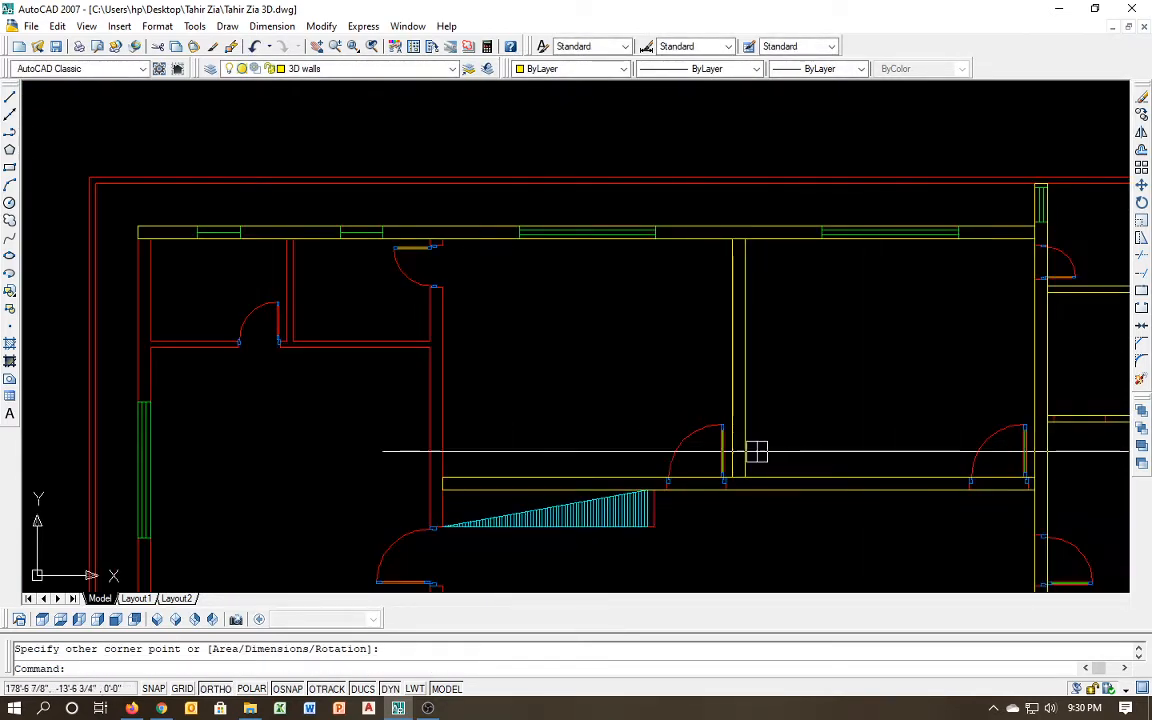
middle_click_drag(840, 363, 818, 369)
middle_click_drag(1019, 294, 889, 339)
scroll(1017, 233, "up", 2)
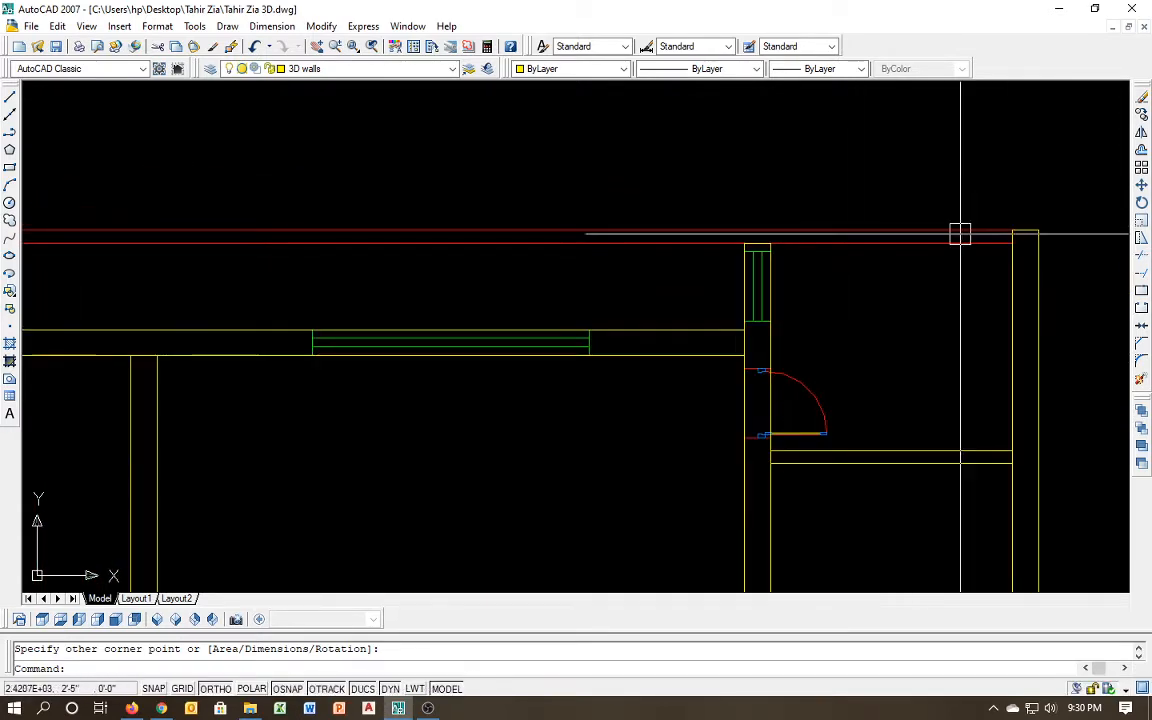
scroll(687, 253, "up", 3)
key("space")
left_click(769, 239)
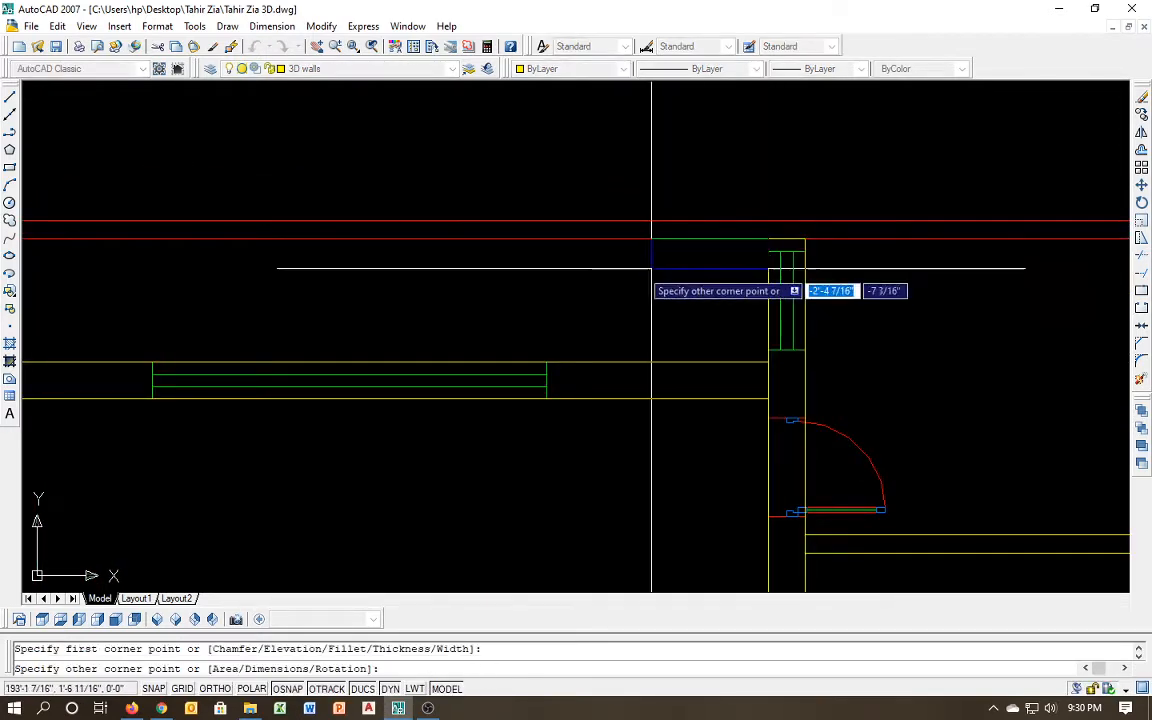
scroll(642, 271, "down", 4)
scroll(866, 248, "up", 3)
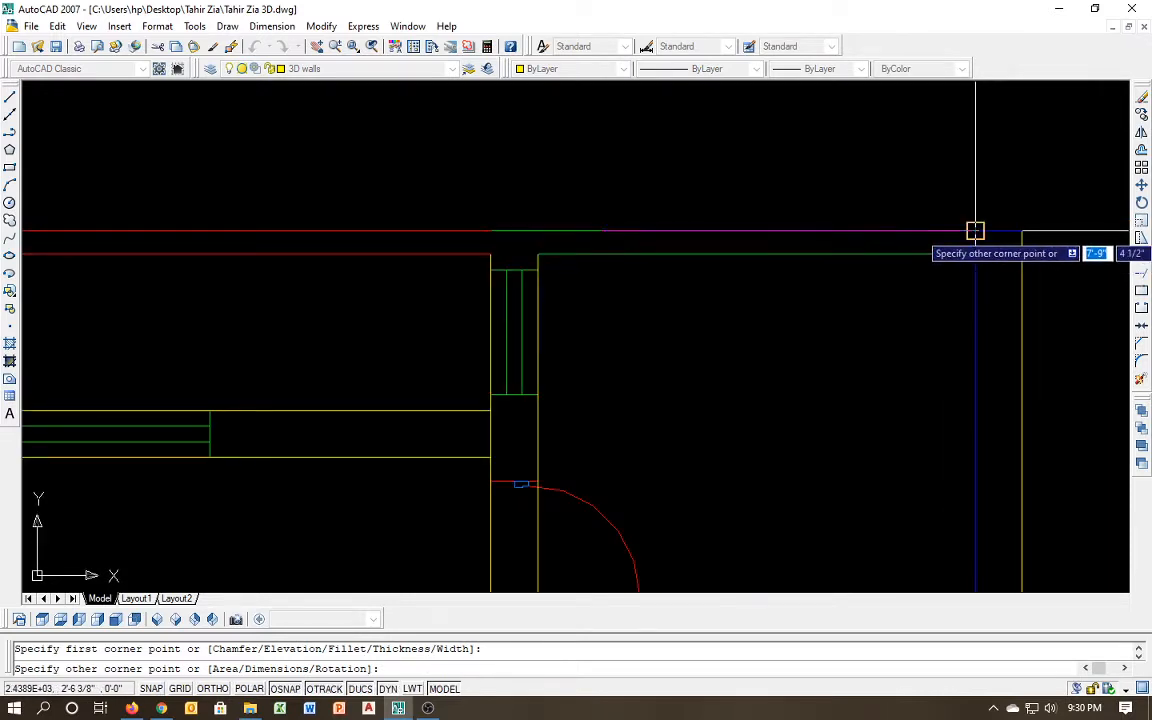
left_click(924, 248)
Trace the rest of the upper boundary wall with a rectangle ending at the plan's upper left outer corner
scroll(860, 260, "down", 2)
scroll(725, 255, "up", 3)
key("space")
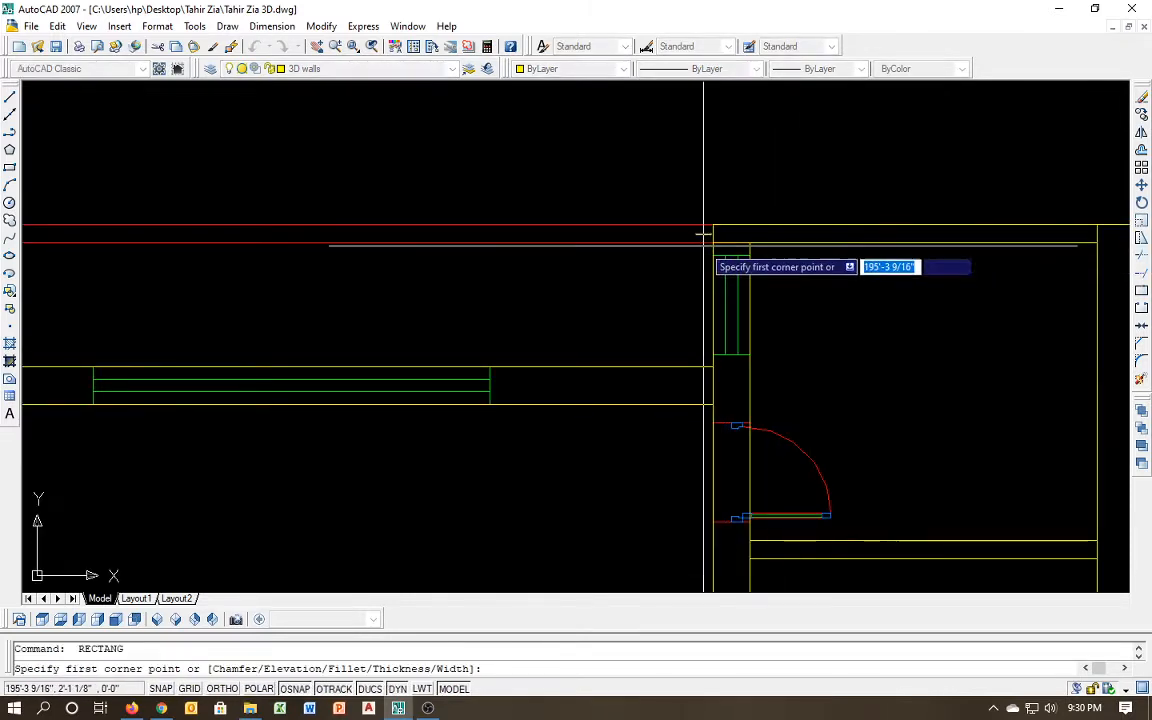
left_click(712, 242)
scroll(788, 283, "down", 4)
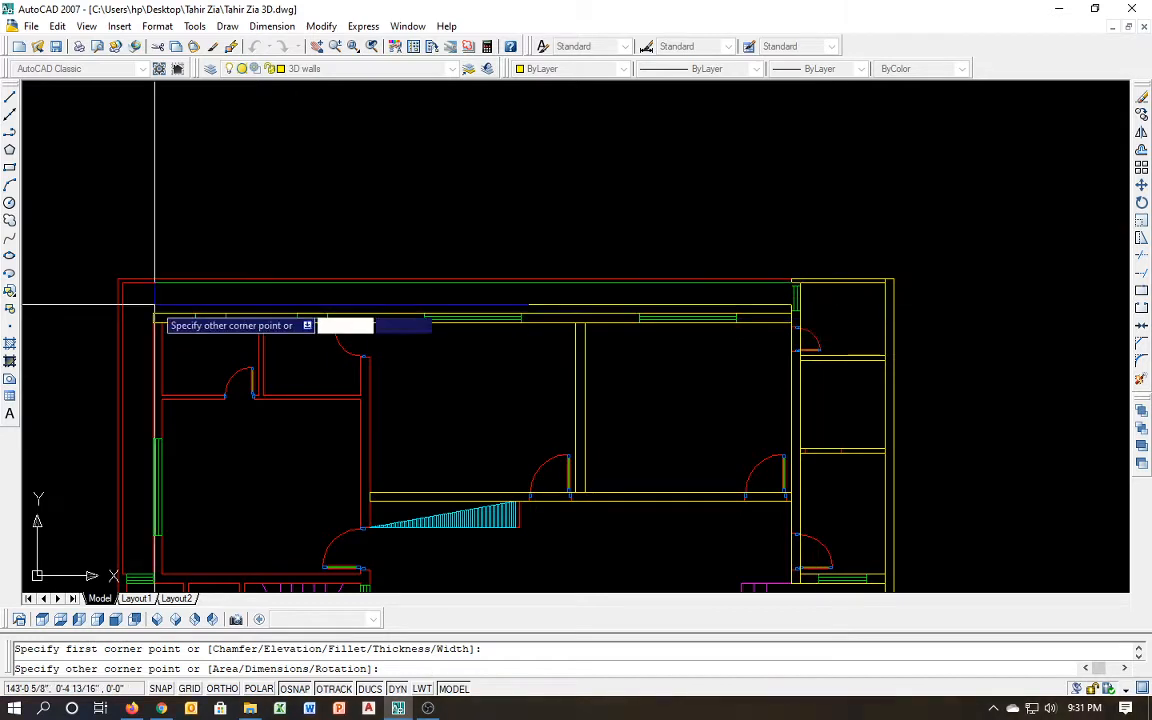
scroll(115, 285, "up", 4)
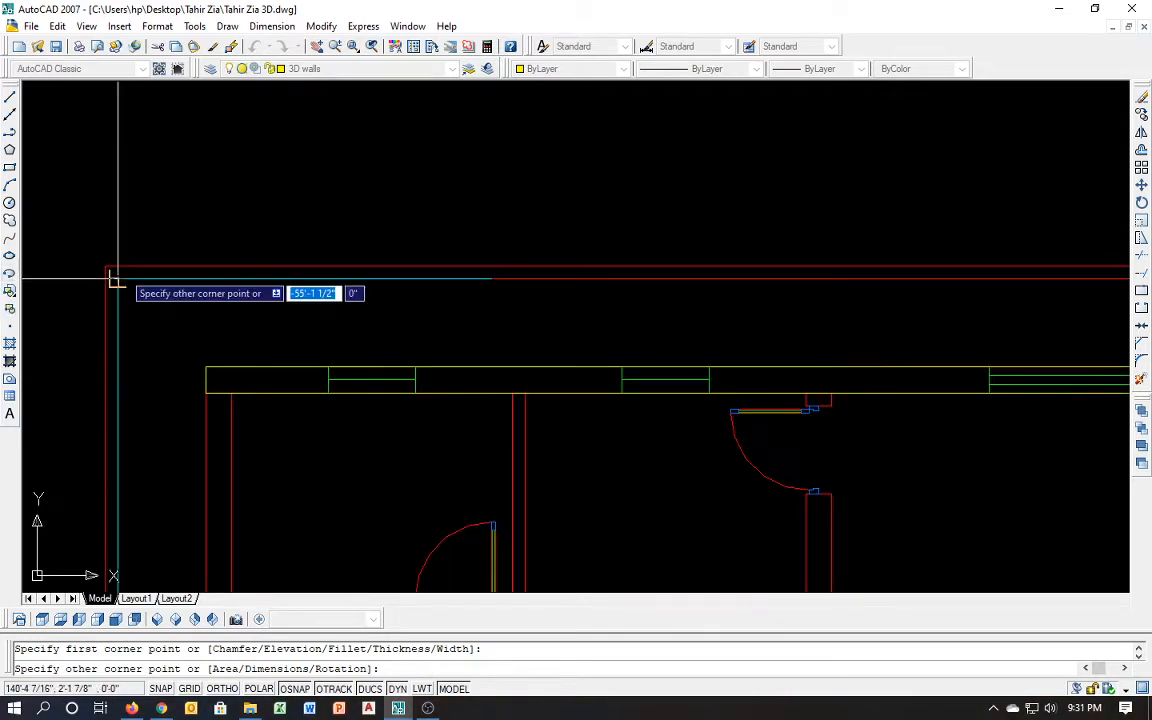
left_click(105, 267)
key("space")
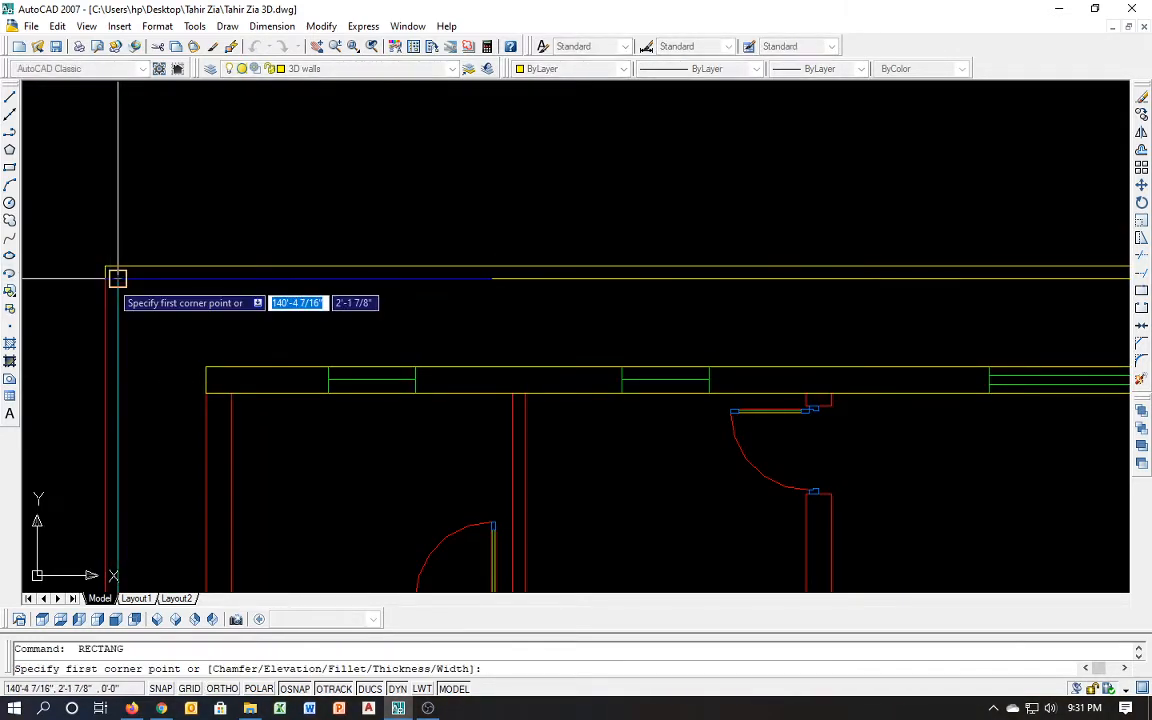
scroll(118, 278, "down", 3)
scroll(185, 470, "up", 1)
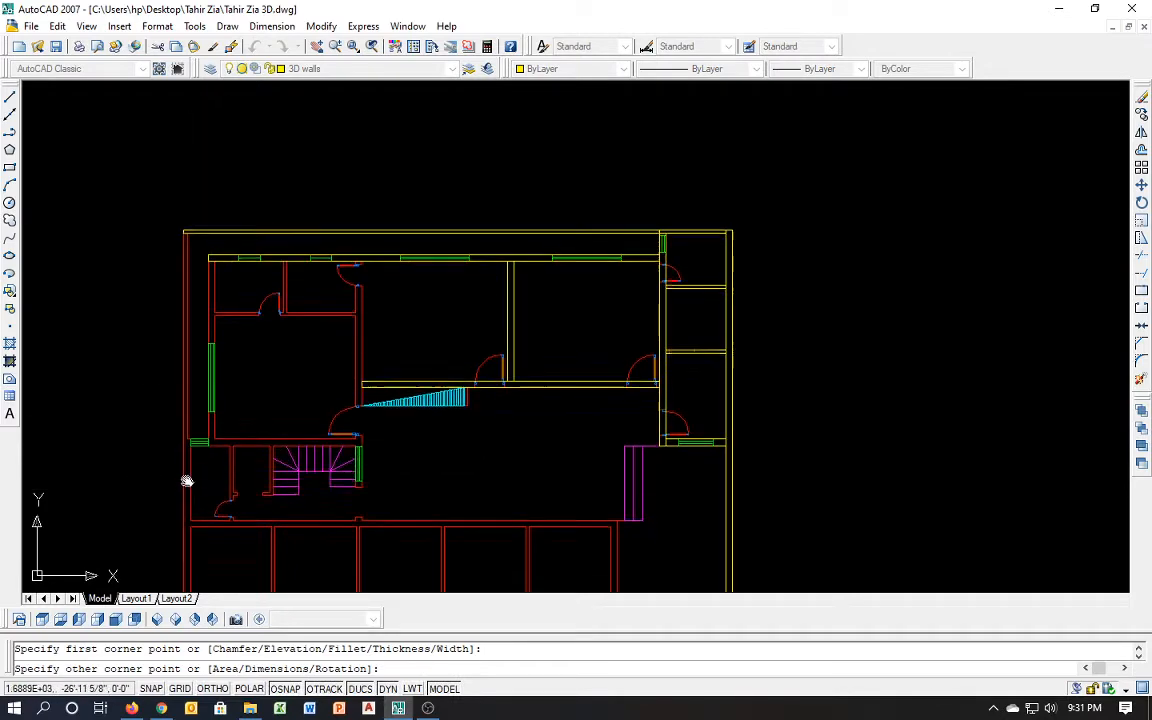
scroll(185, 410, "up", 5)
key("Escape")
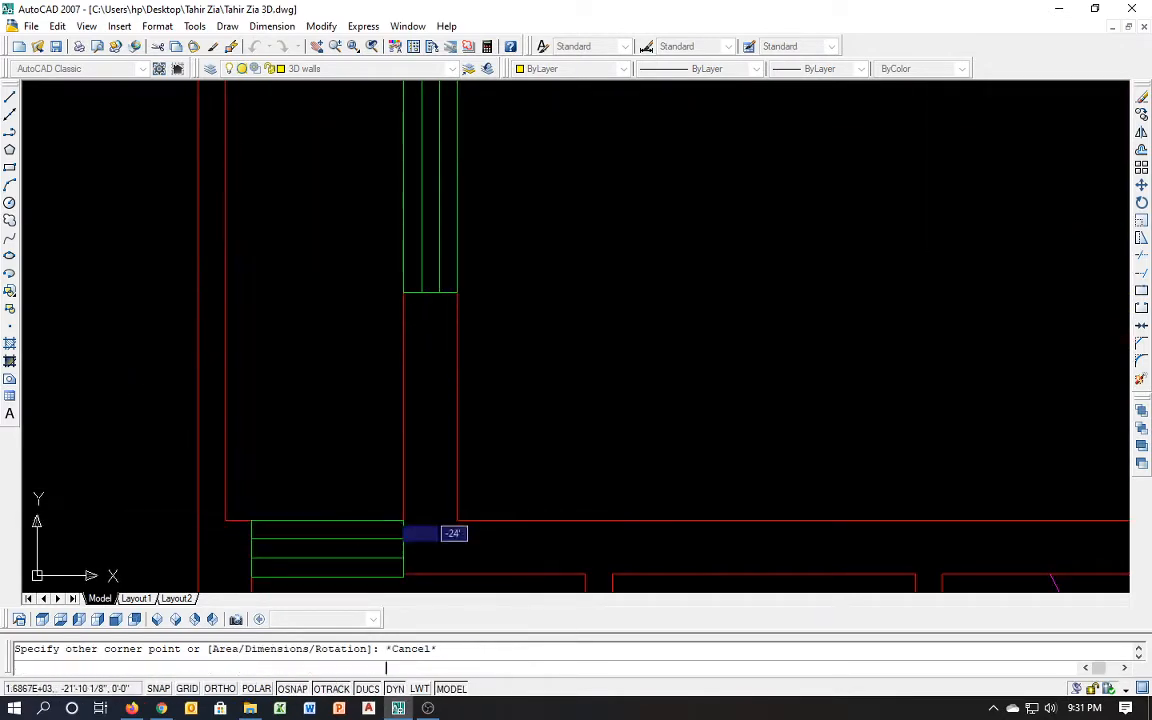
Trace the left boundary wall with a rectangle from the small lower window's wall up to the upper boundary wall
key("space")
scroll(213, 468, "down", 4)
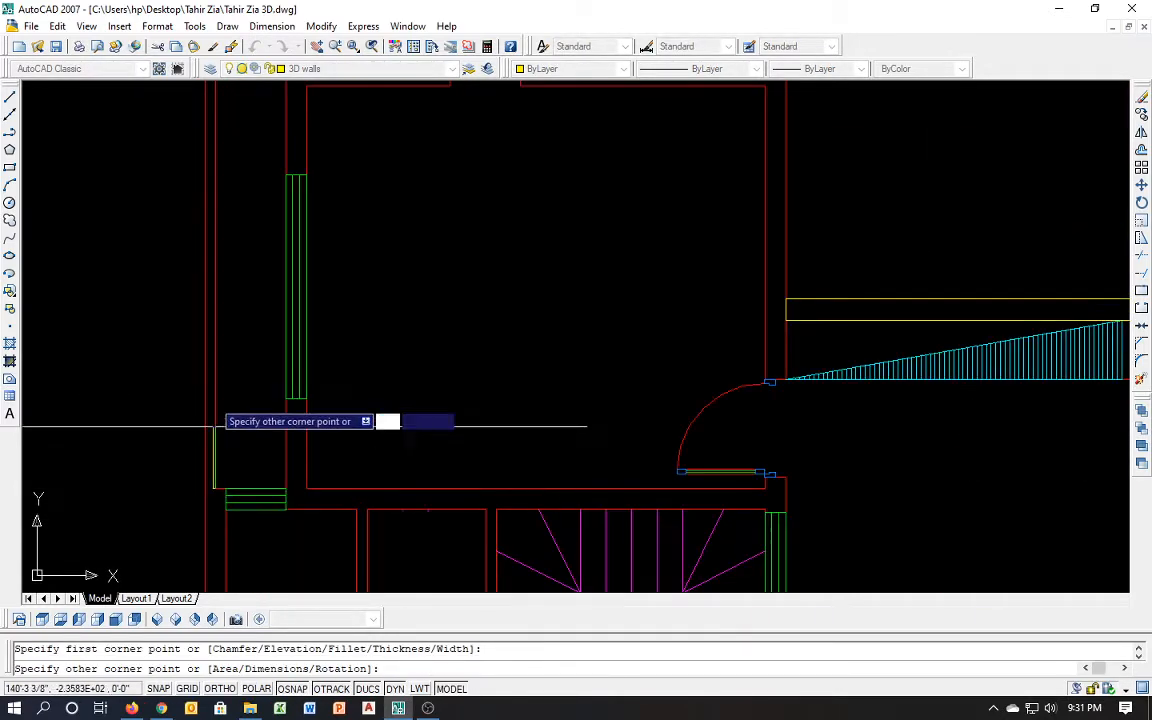
middle_click_drag(211, 290, 175, 550)
middle_click_drag(167, 377, 167, 502)
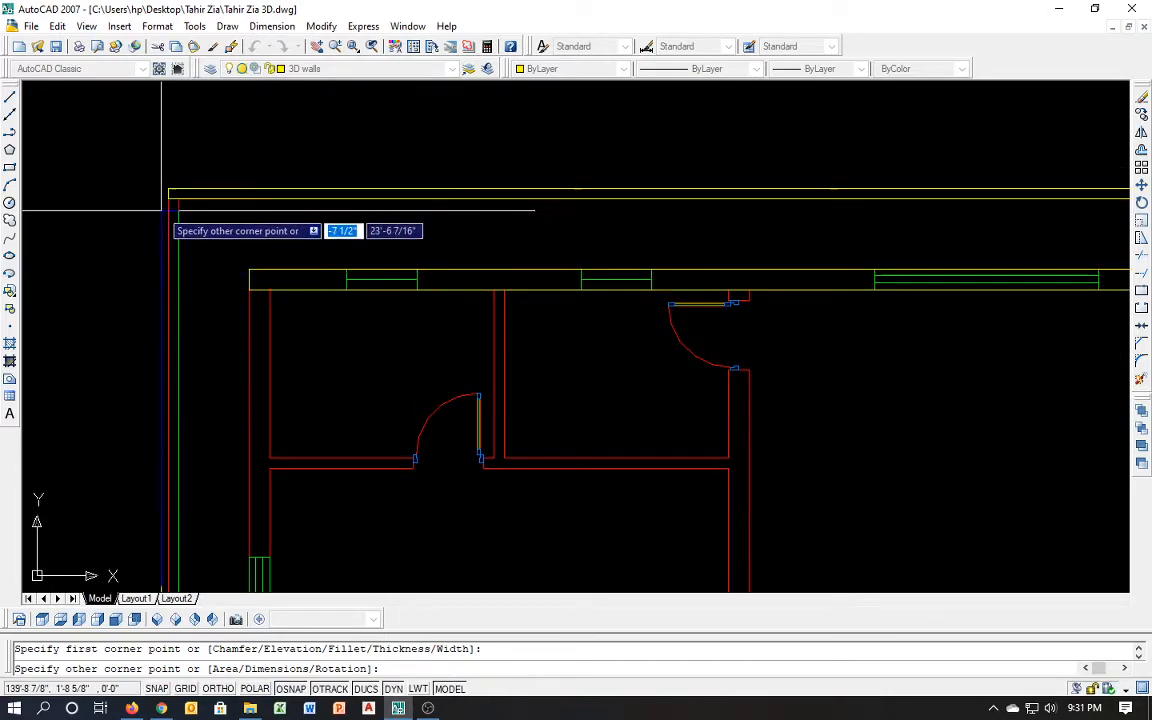
left_click(168, 198)
Trace the left bedroom's window wall with a rectangle from the upper house wall to the lower face of the bedroom's lower wall
scroll(170, 250, "down", 2)
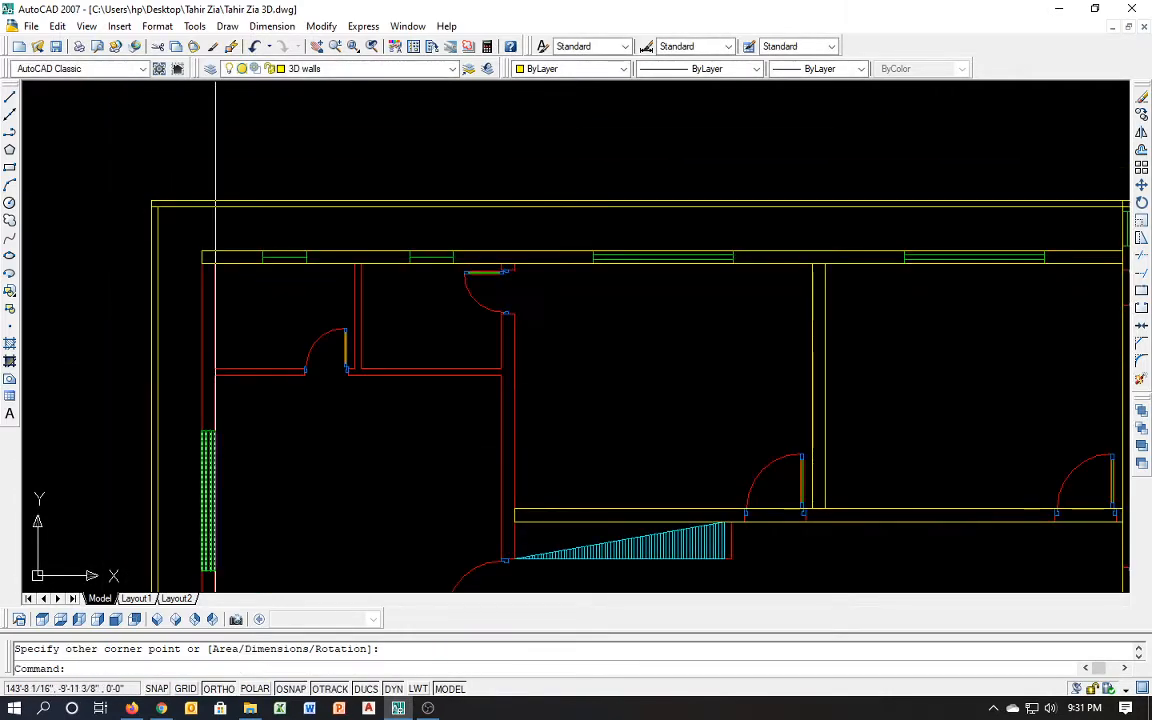
key("Return")
scroll(214, 264, "down", 5)
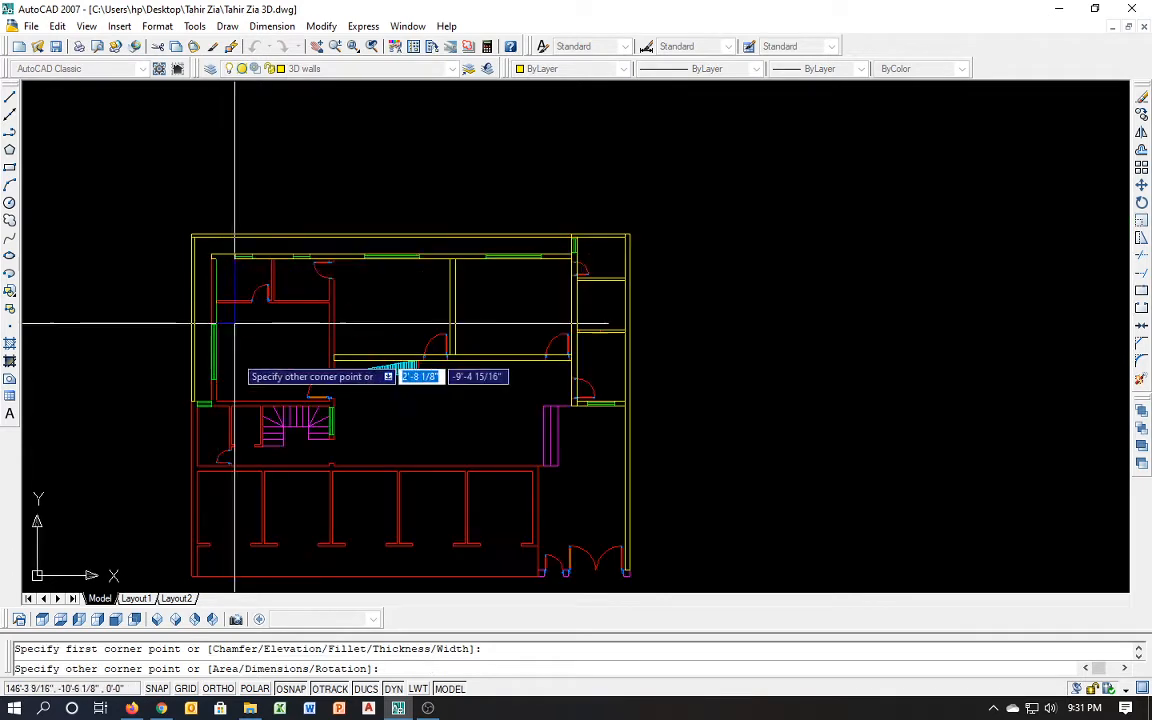
scroll(210, 440, "up", 6)
scroll(208, 366, "up", 5)
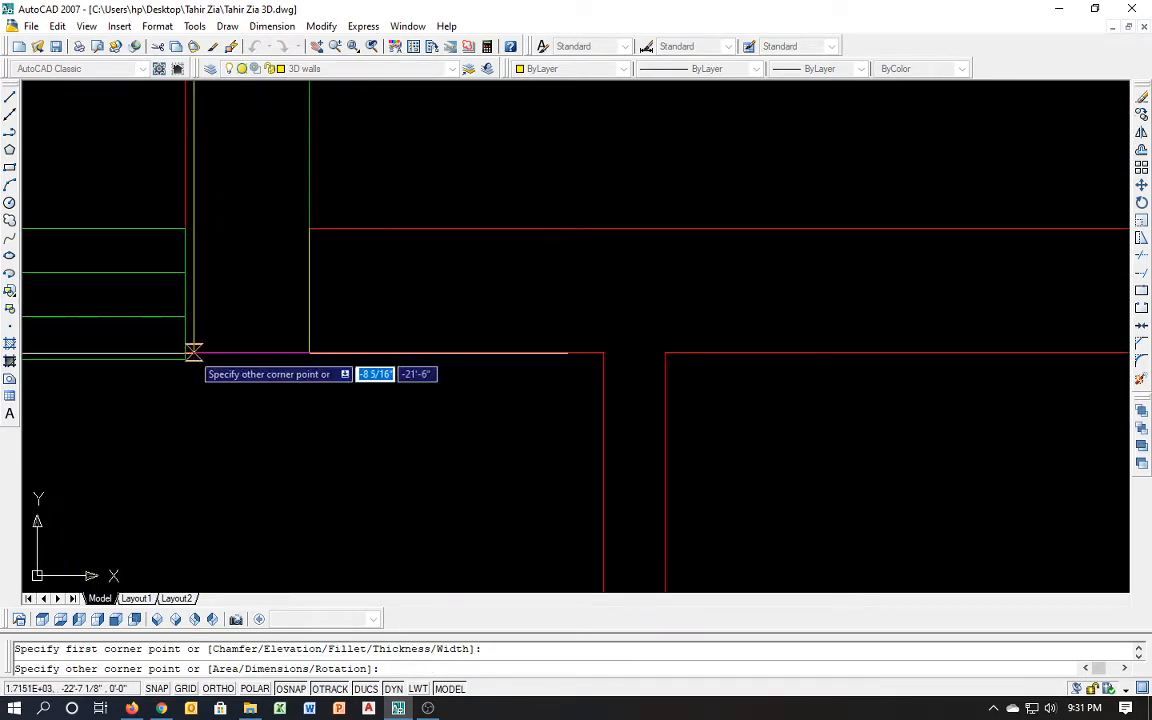
key("Escape")
Trace the left bedroom's lower wall with a rectangle from the left boundary wall to the wall beside the stairs
scroll(121, 393, "down", 4)
key("Return")
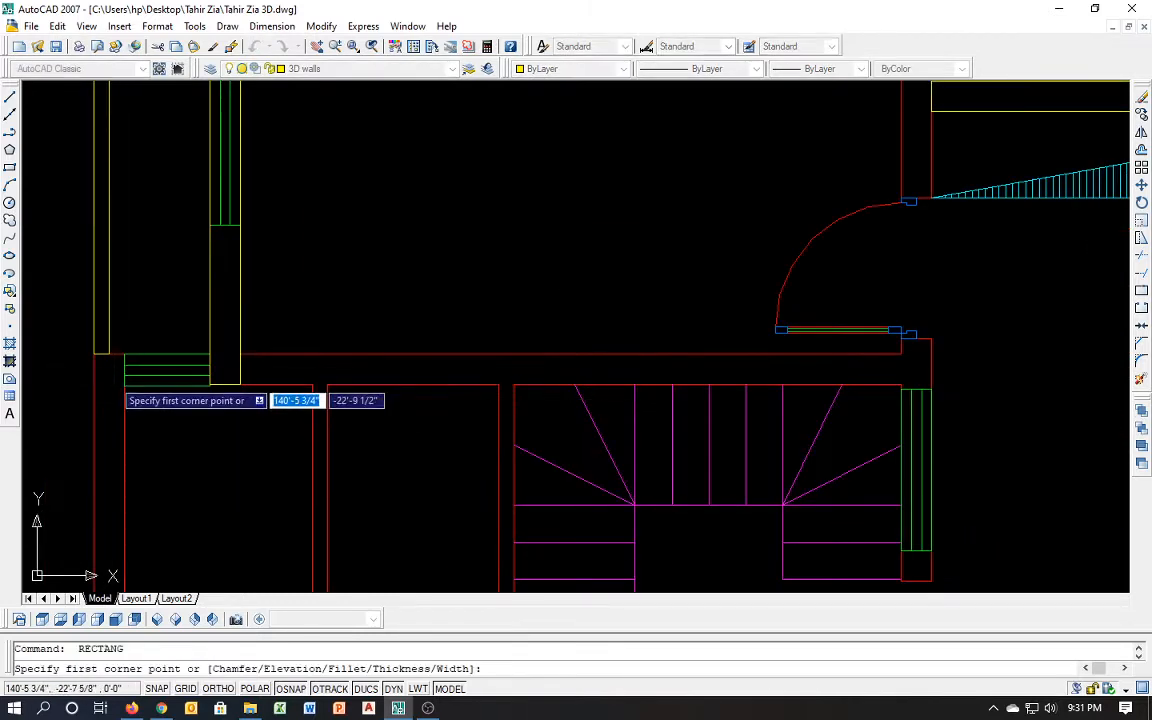
left_click(93, 354)
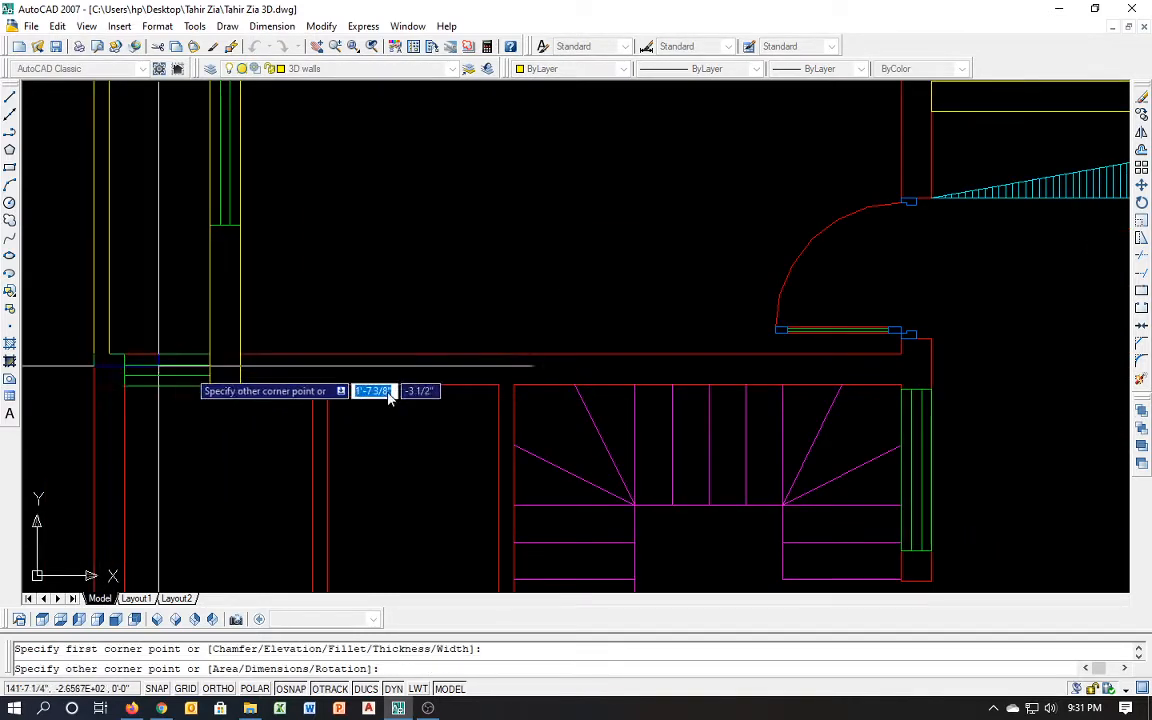
left_click(897, 384)
Trace the wall on the right of the staircase and left bedroom with one rectangle up to the upper house wall
scroll(591, 352, "down", 4)
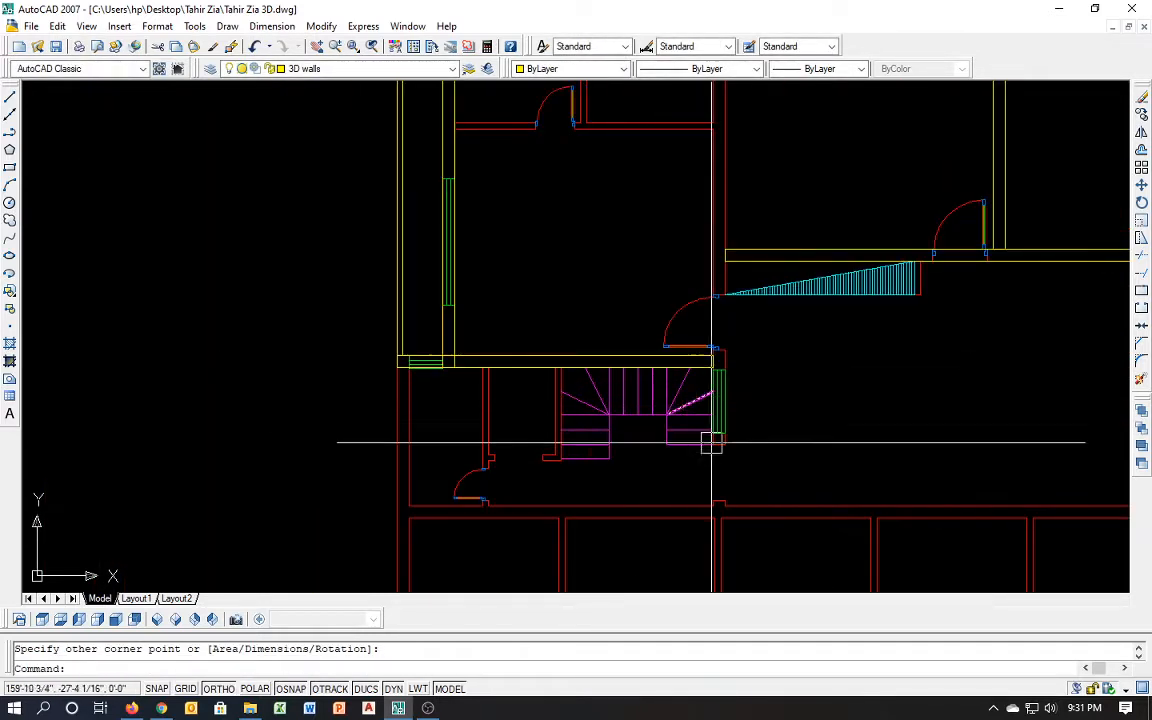
scroll(711, 443, "up", 4)
key("Return")
left_click(632, 463)
scroll(636, 475, "down", 4)
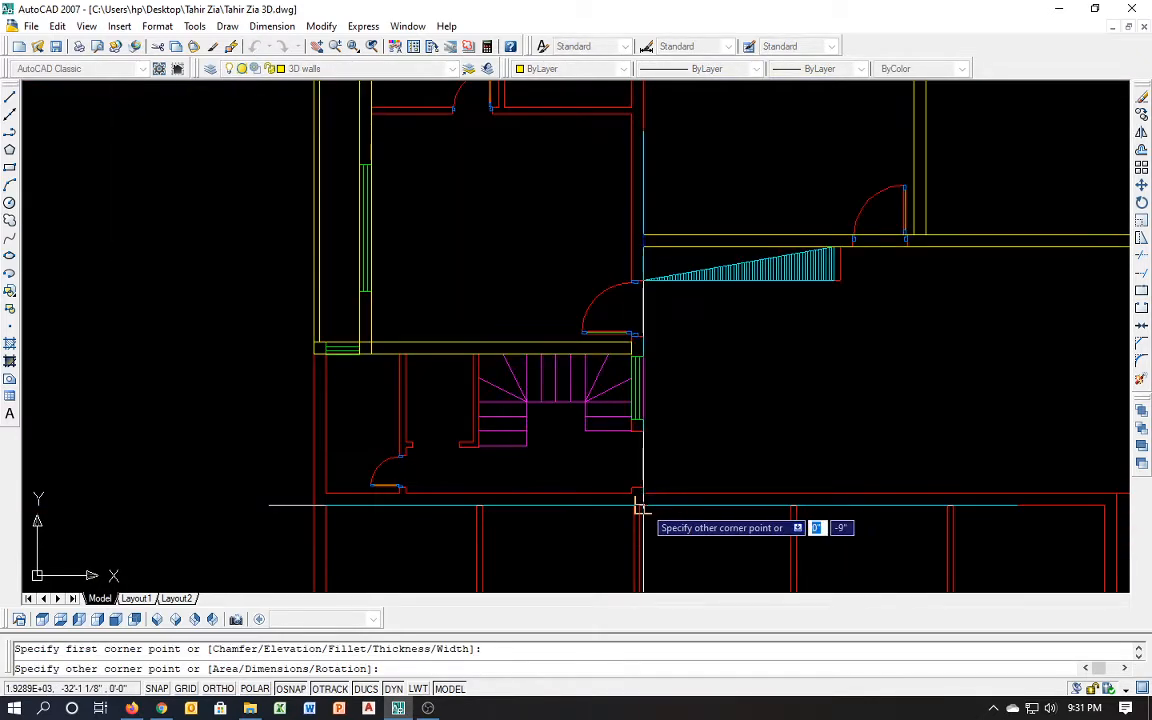
scroll(640, 400, "down", 2)
scroll(643, 329, "up", 8)
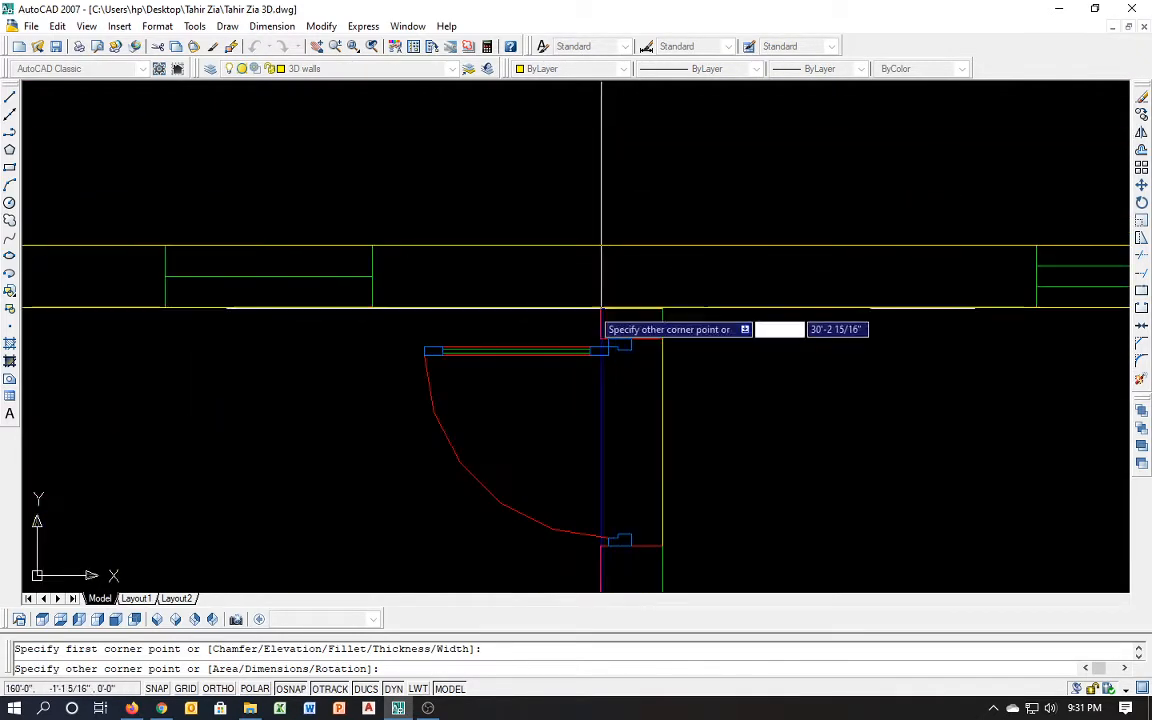
left_click(600, 307)
Trace the partition between the two small rooms above the left bedroom with a rectangle
scroll(607, 442, "down", 3)
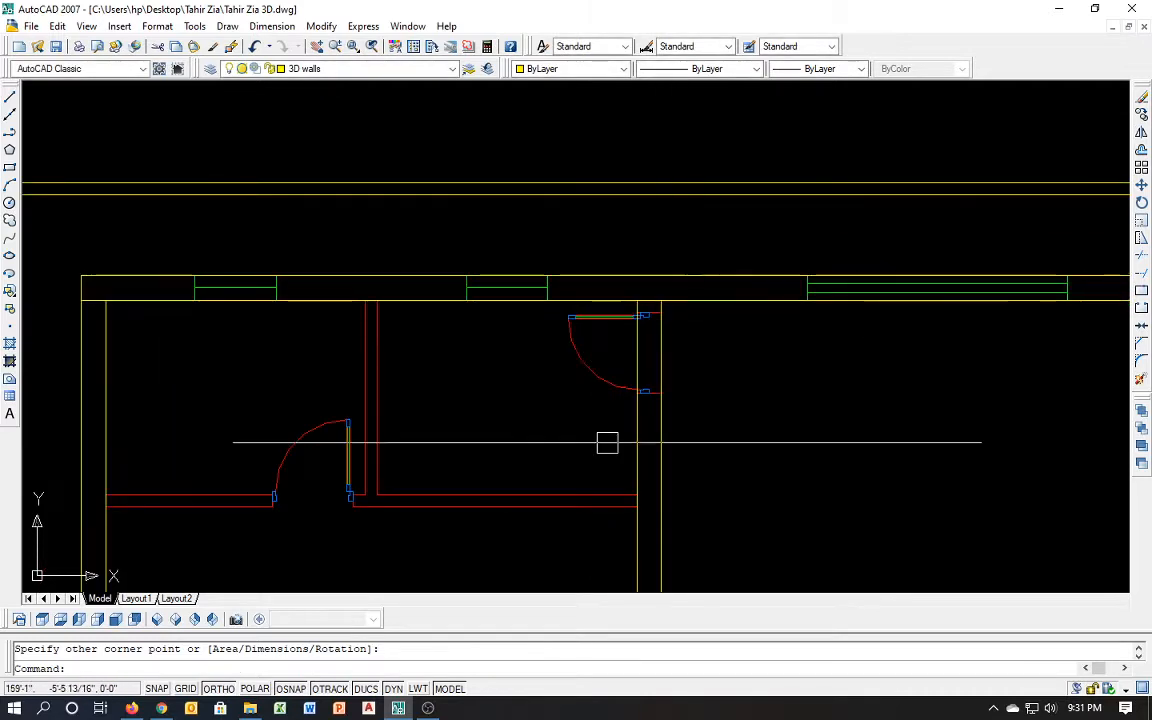
key("Return")
left_click(395, 228)
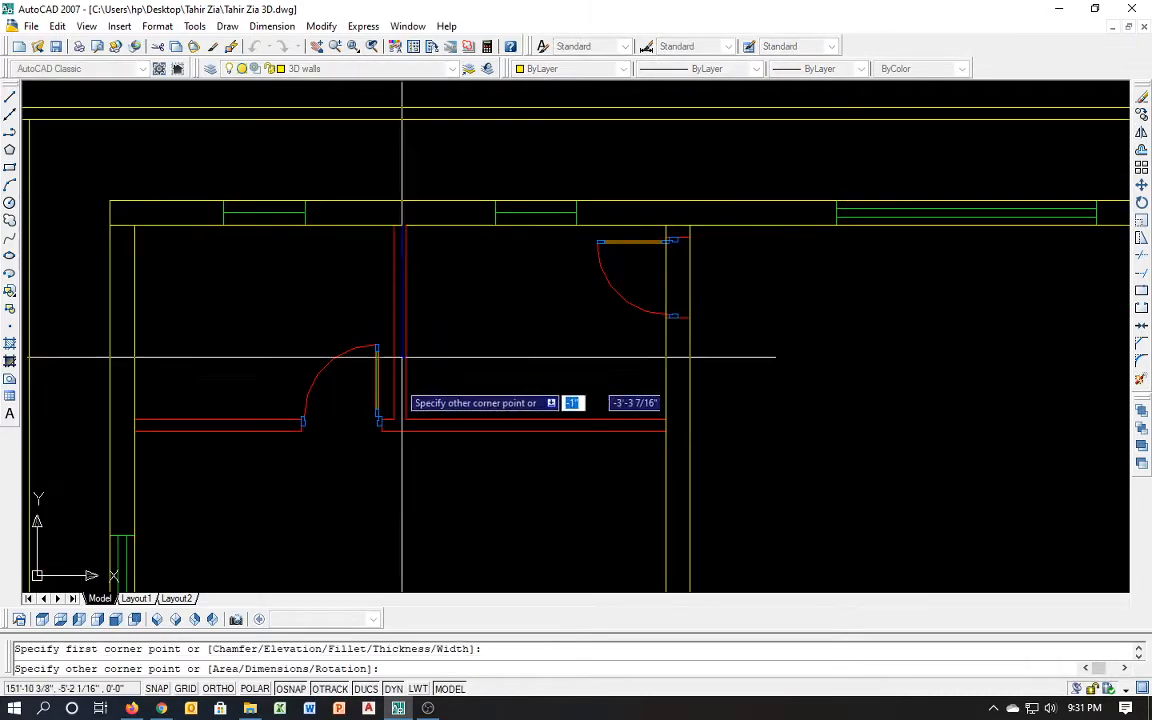
left_click(393, 421)
Trace the wall between the left bedroom and the two small rooms above it with one rectangle across the doorway
key("Return")
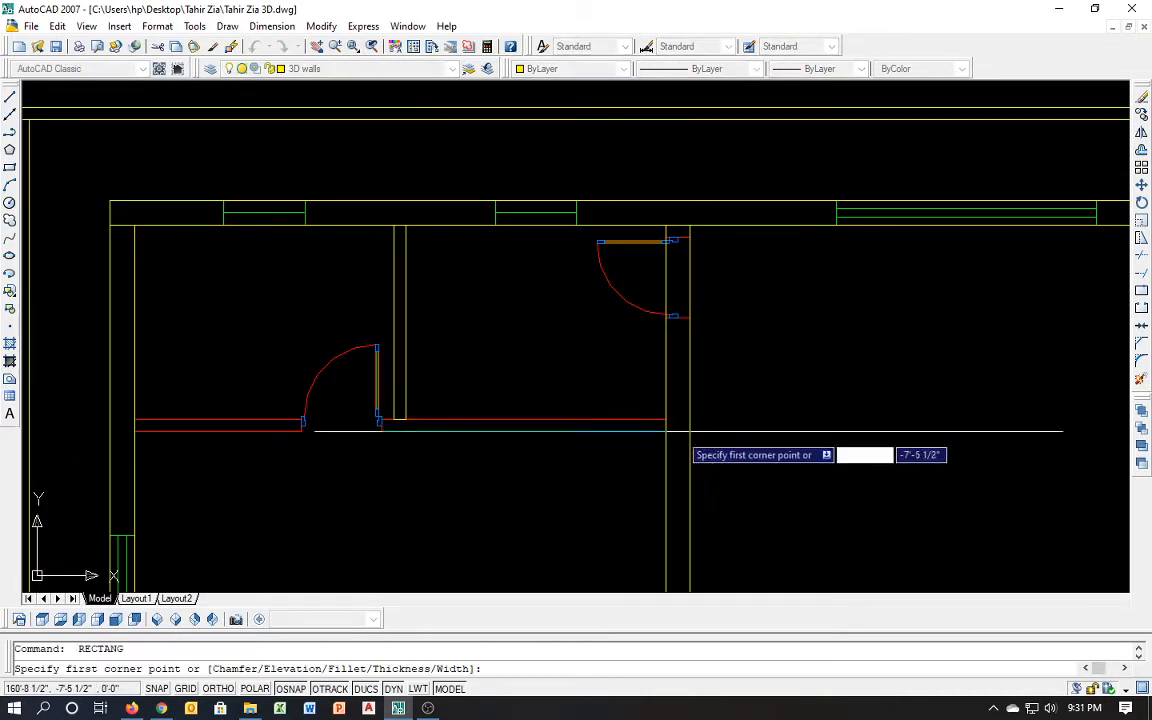
left_click(666, 431)
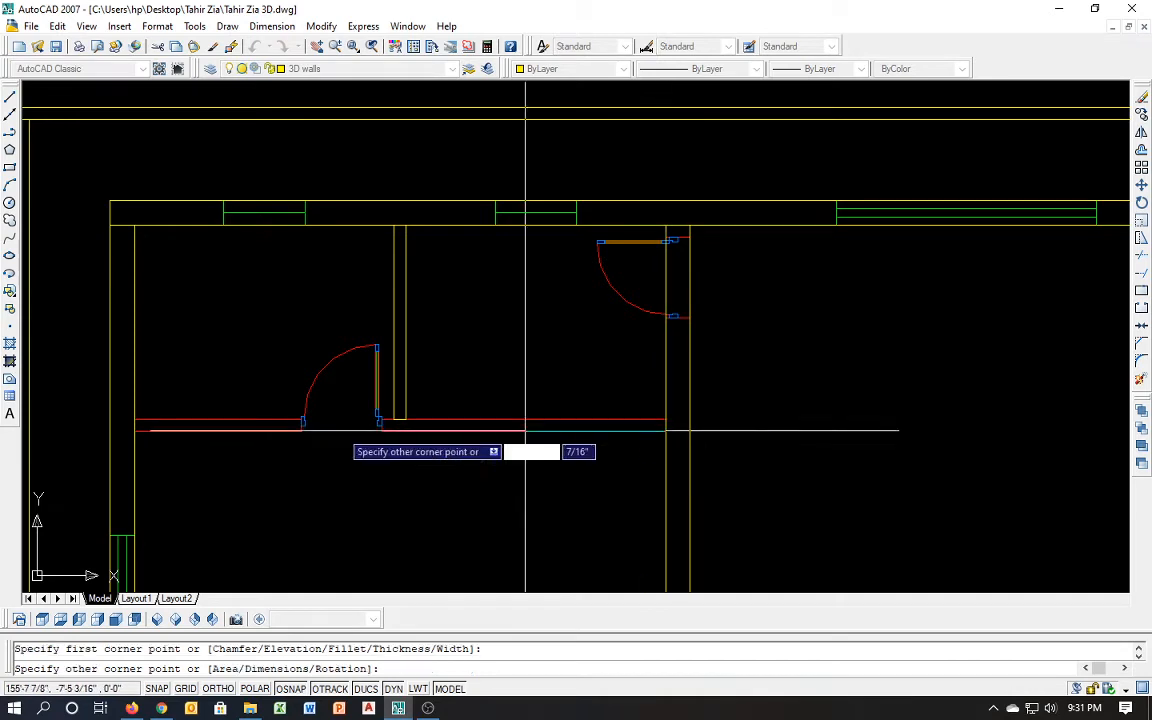
left_click(133, 420)
Trace the left boundary wall's lower section with a rectangle from the left bedroom's lower wall to the front boundary line
scroll(334, 373, "down", 5)
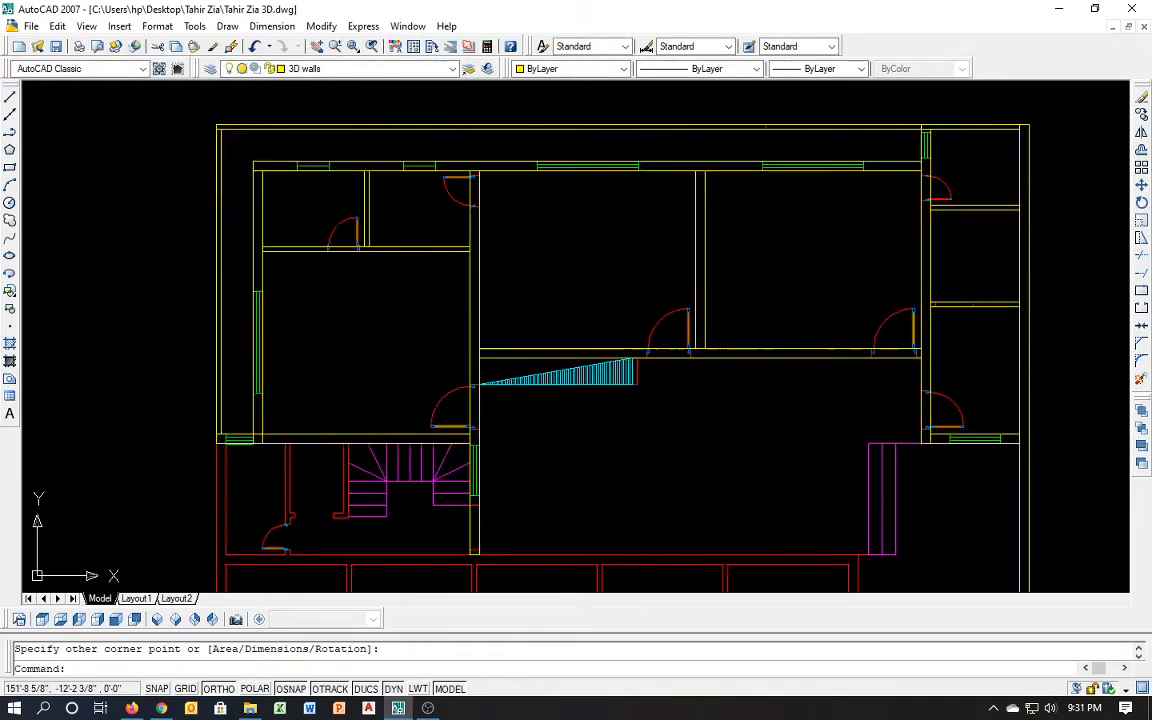
scroll(357, 458, "up", 4)
key("Return")
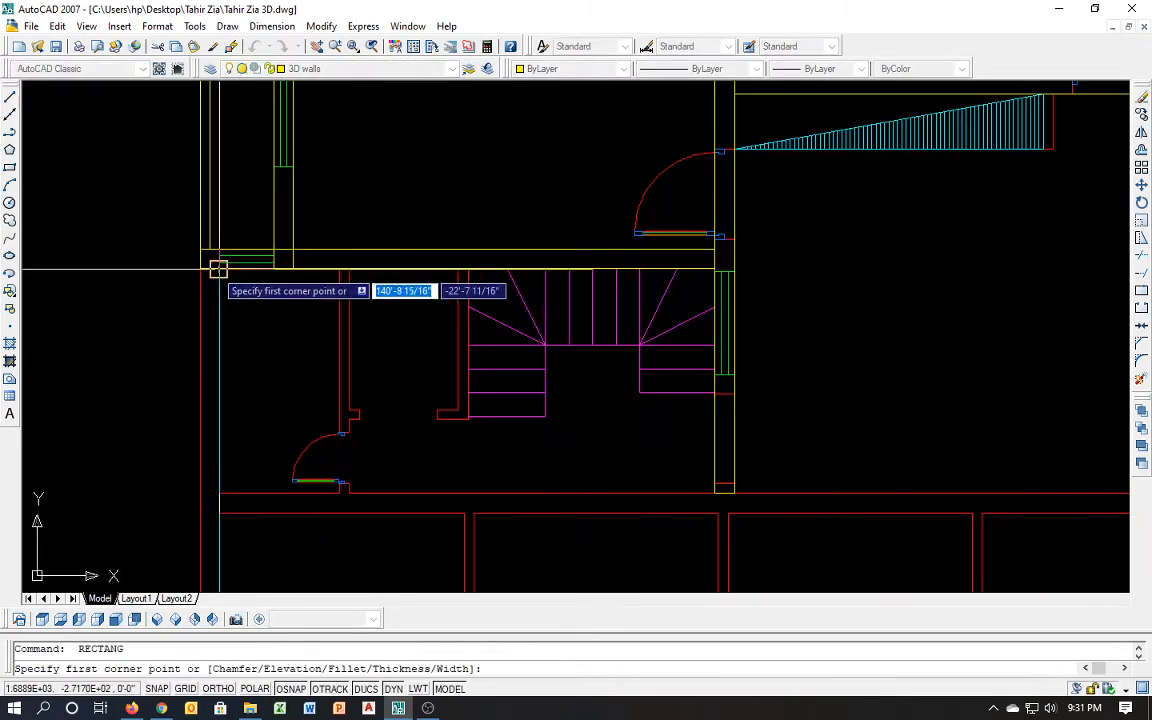
left_click(203, 268)
scroll(215, 268, "down", 6)
scroll(210, 276, "up", 6)
key("Return")
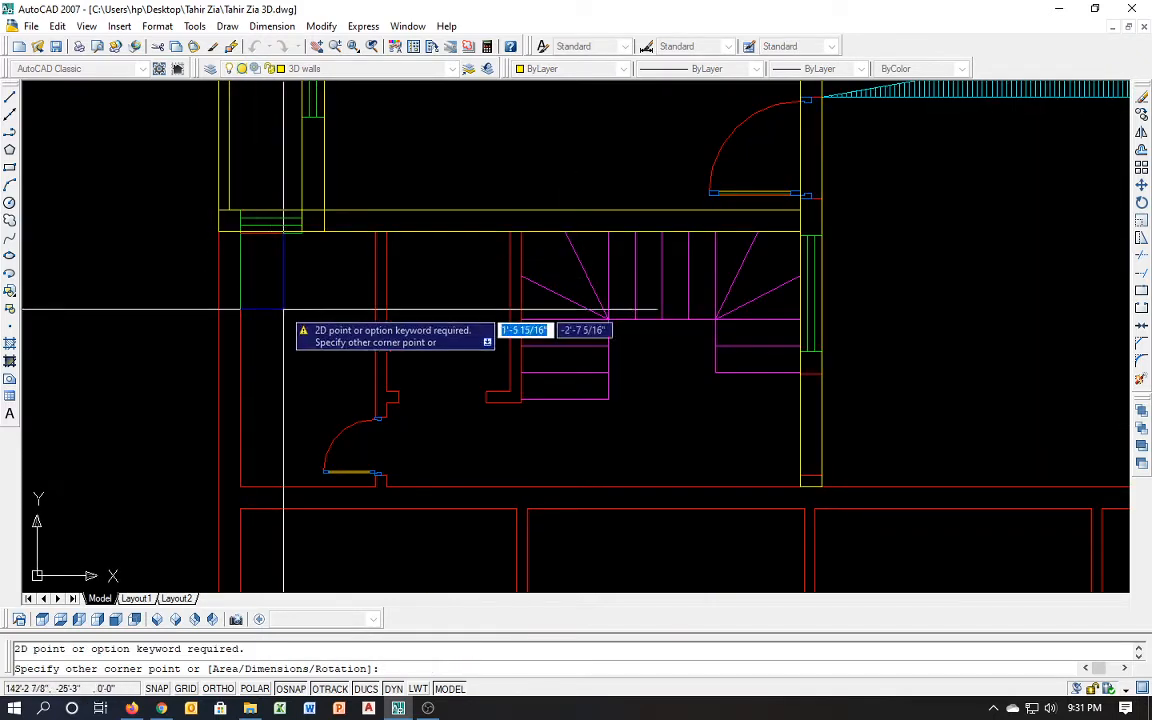
key("Escape")
key("Return")
scroll(217, 231, "down", 4)
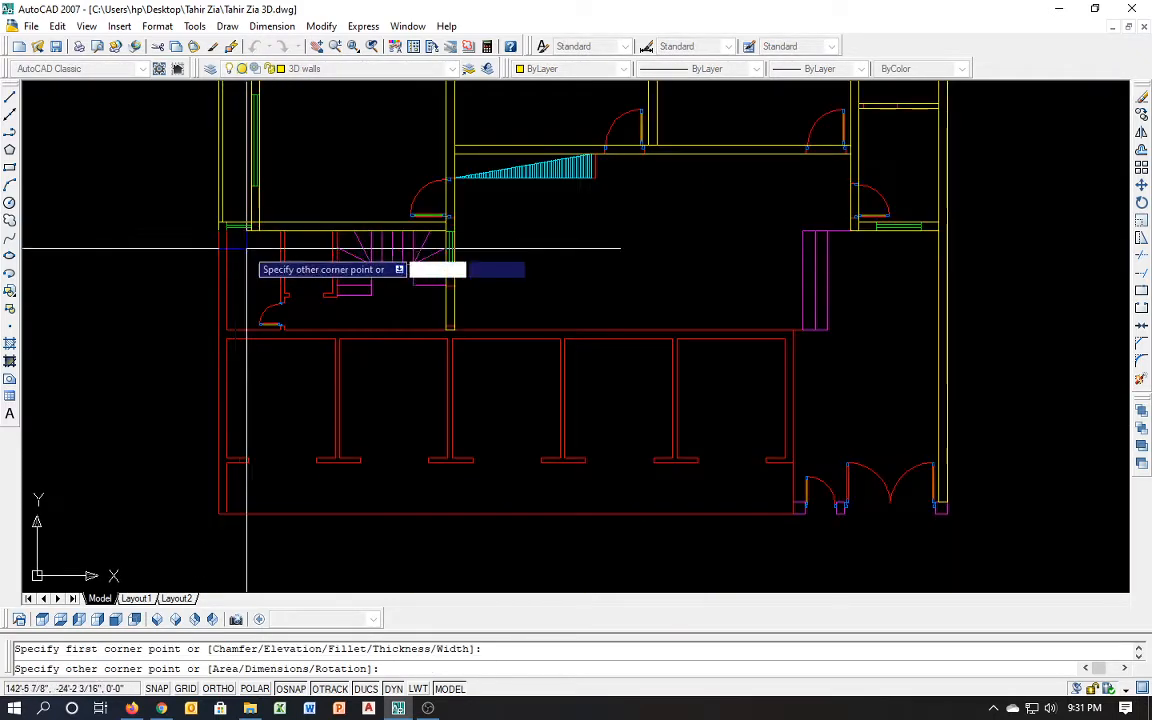
scroll(228, 510, "up", 4)
left_click(236, 508)
scroll(95, 514, "down", 4)
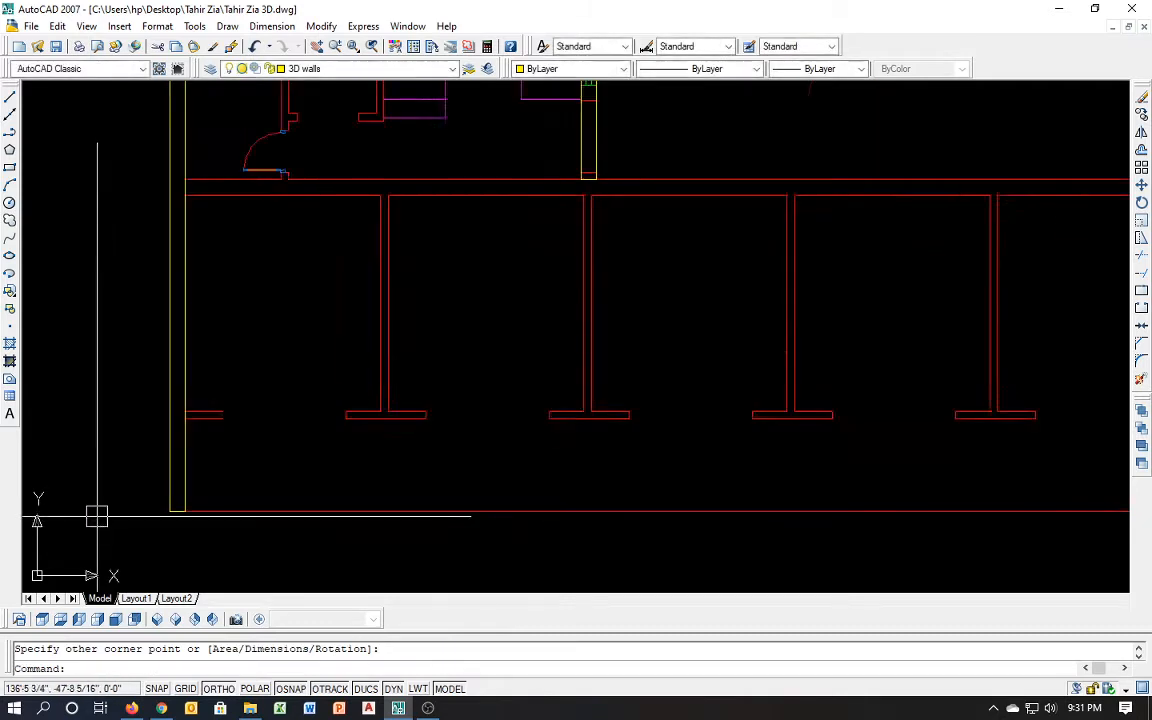
Trace the long horizontal wall behind the front row of rooms with one rectangle from the left boundary wall to the row's right end
key("Return")
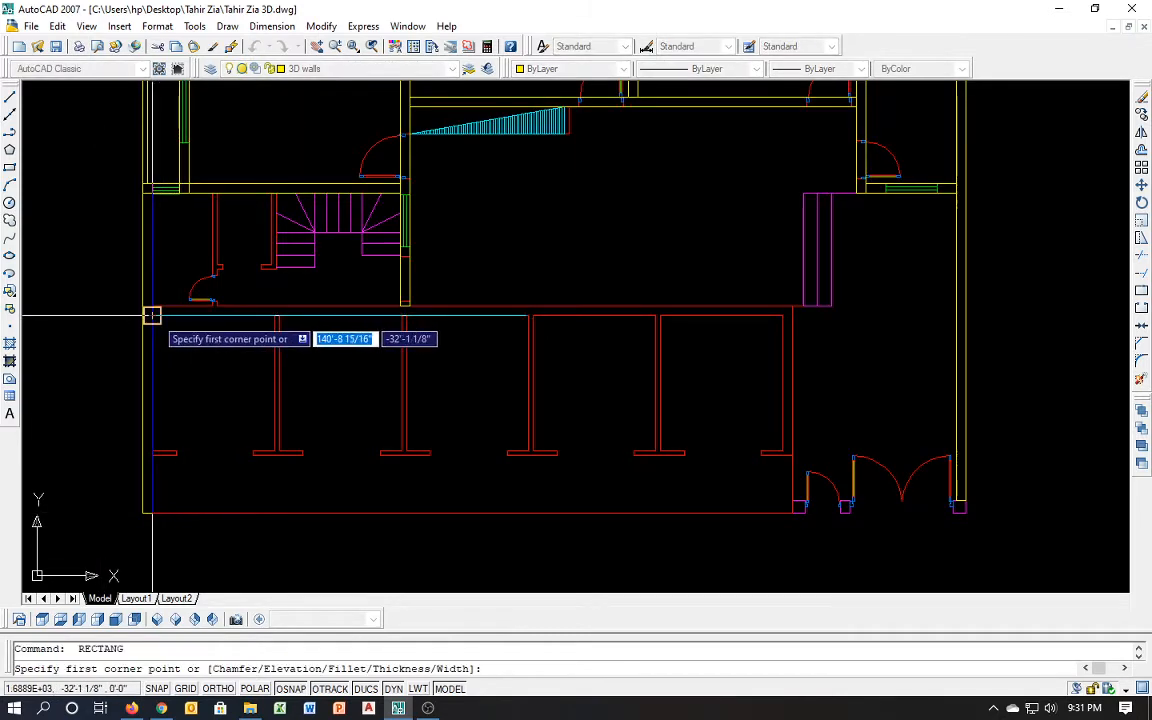
left_click(151, 315)
left_click(792, 310)
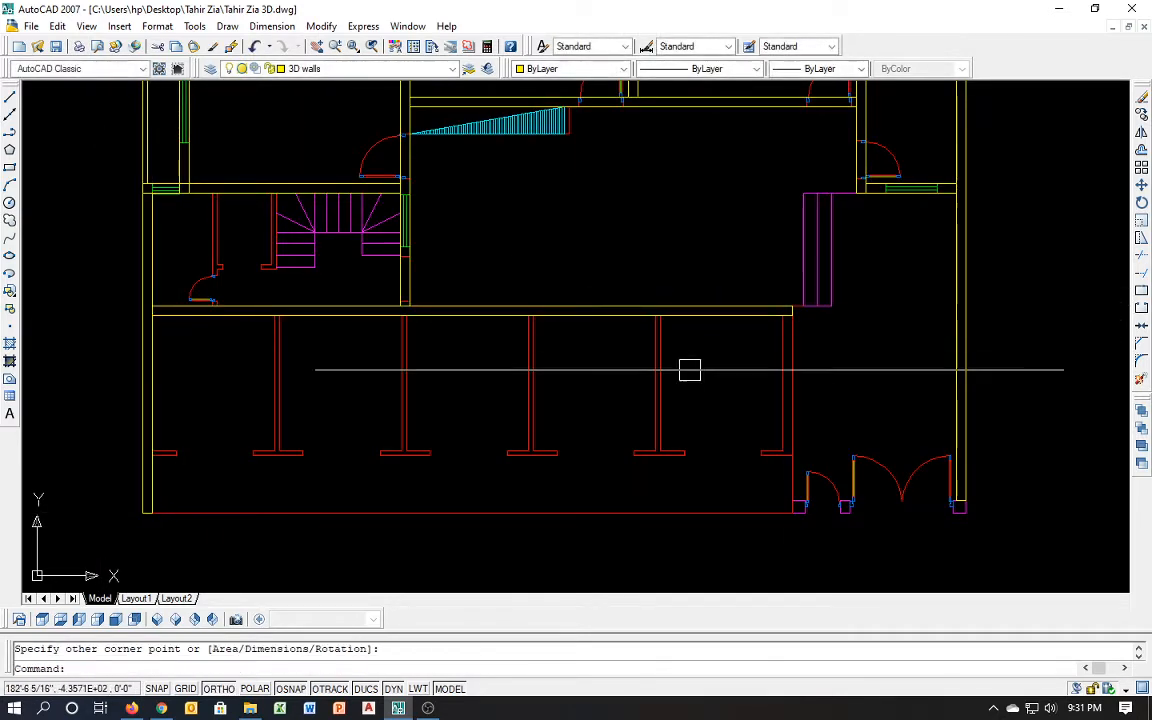
Trace the leftmost partition of the front row of rooms with a rectangle between its T-shaped end and the long wall
key("Return")
scroll(340, 440, "up", 4)
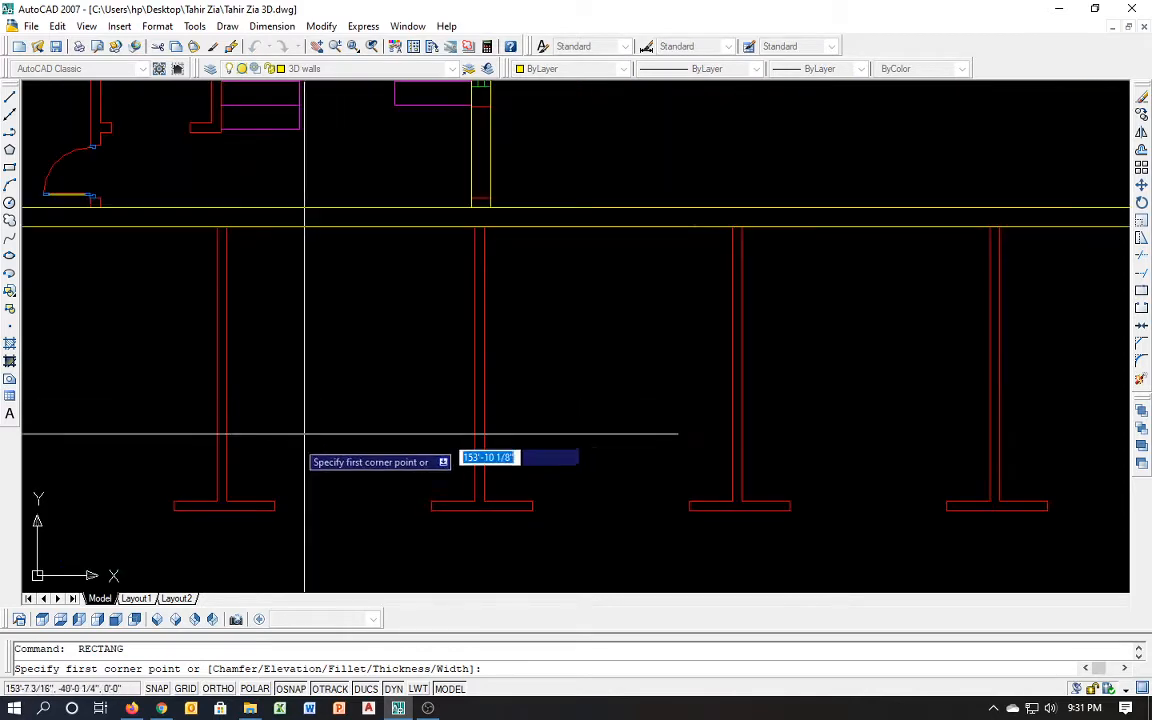
left_click(226, 501)
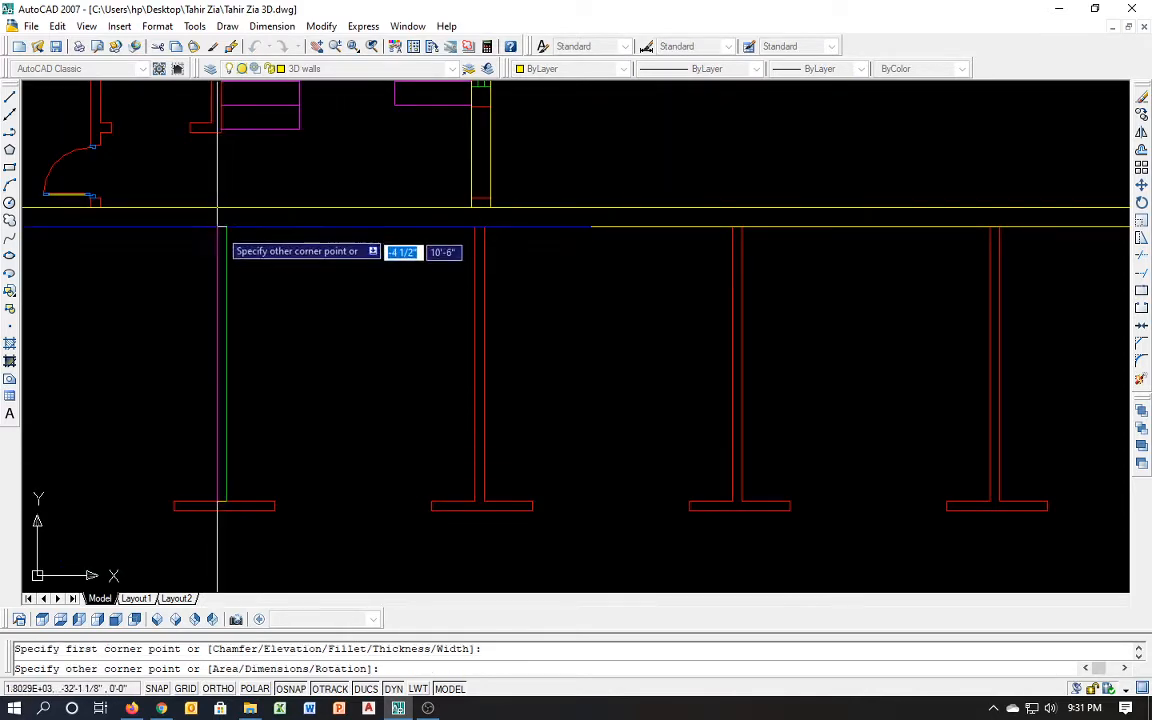
left_click(220, 229)
scroll(347, 316, "down", 3)
Trace the front wall of the row of rooms with one rectangle across all openings, from the left boundary wall to the right end wall
scroll(300, 340, "up", 3)
key("Return")
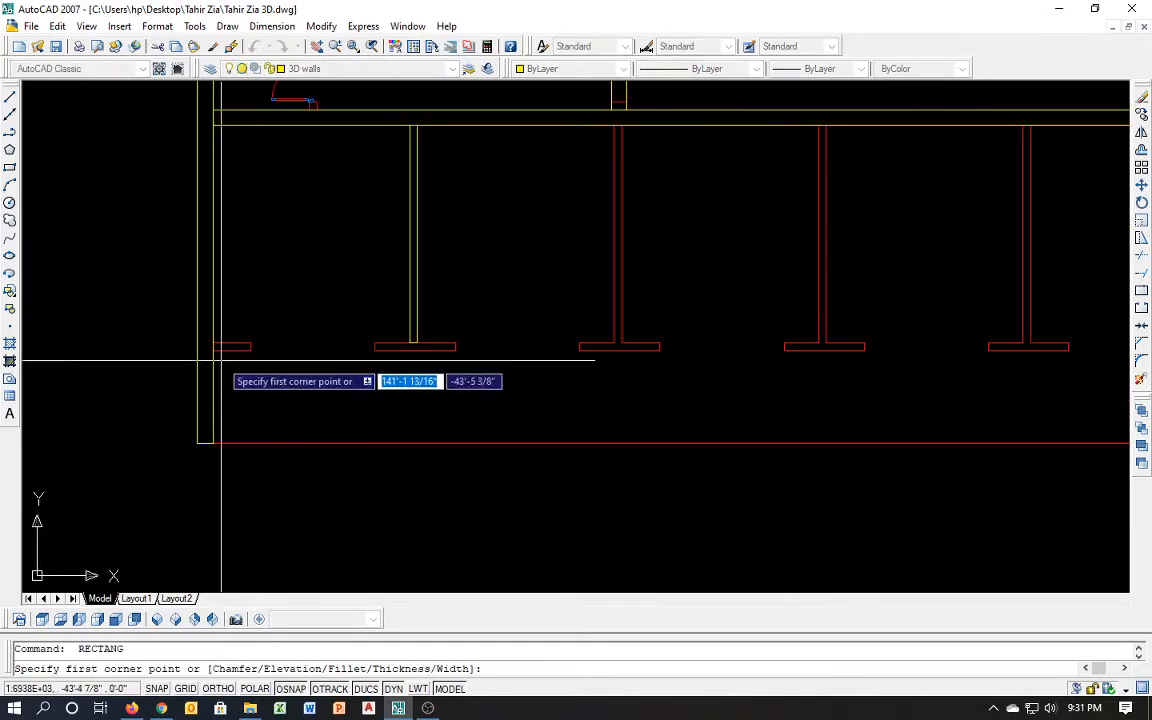
left_click(215, 353)
scroll(260, 365, "down", 3)
scroll(280, 366, "up", 2)
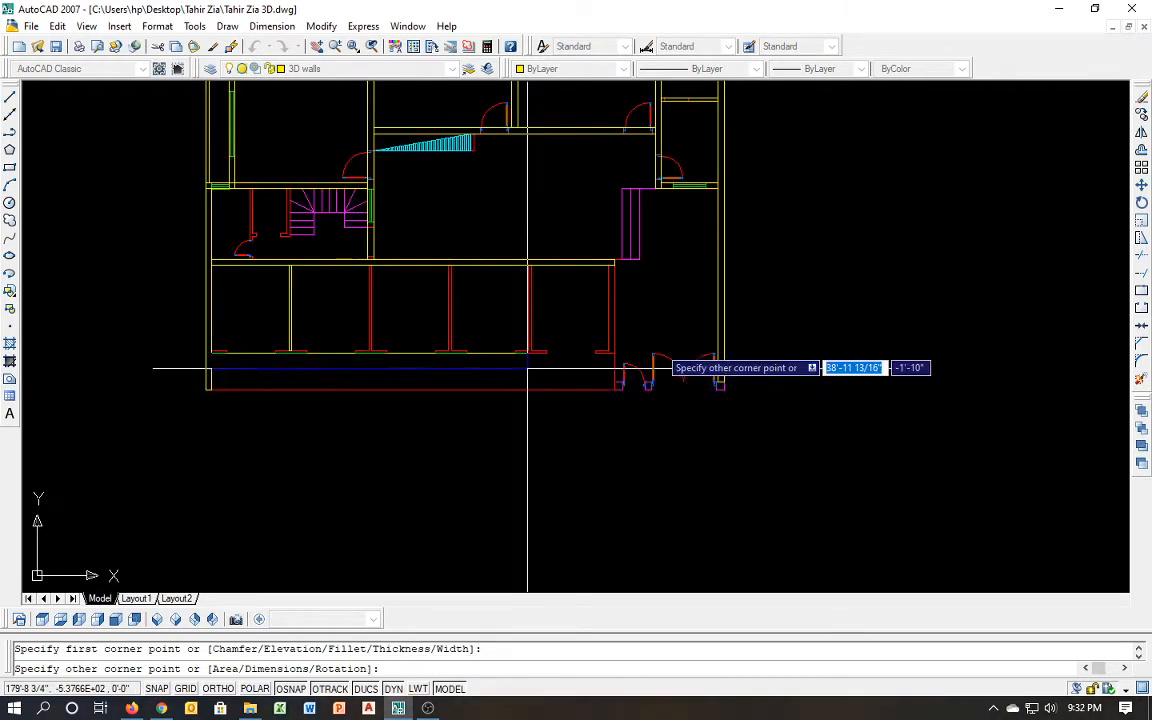
scroll(527, 368, "up", 4)
left_click(512, 354)
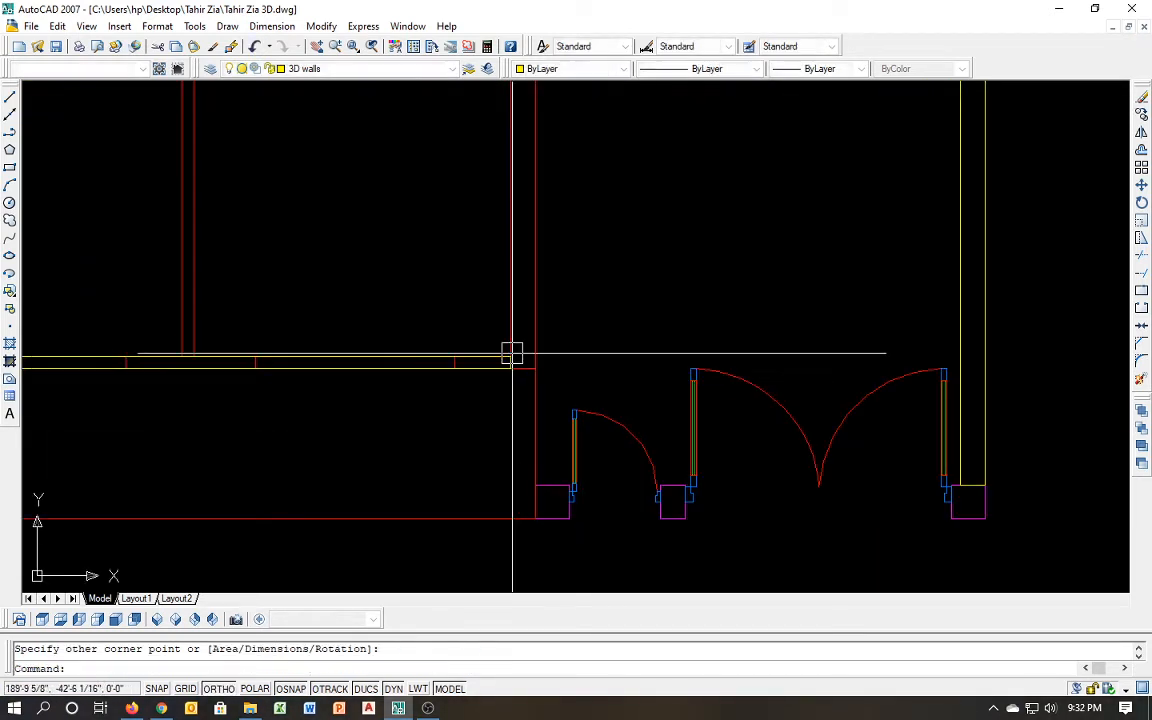
Trace the right end wall of the front row with a rectangle from the front boundary line up to the long horizontal wall
scroll(492, 432, "down", 5)
key("space")
scroll(509, 473, "up", 5)
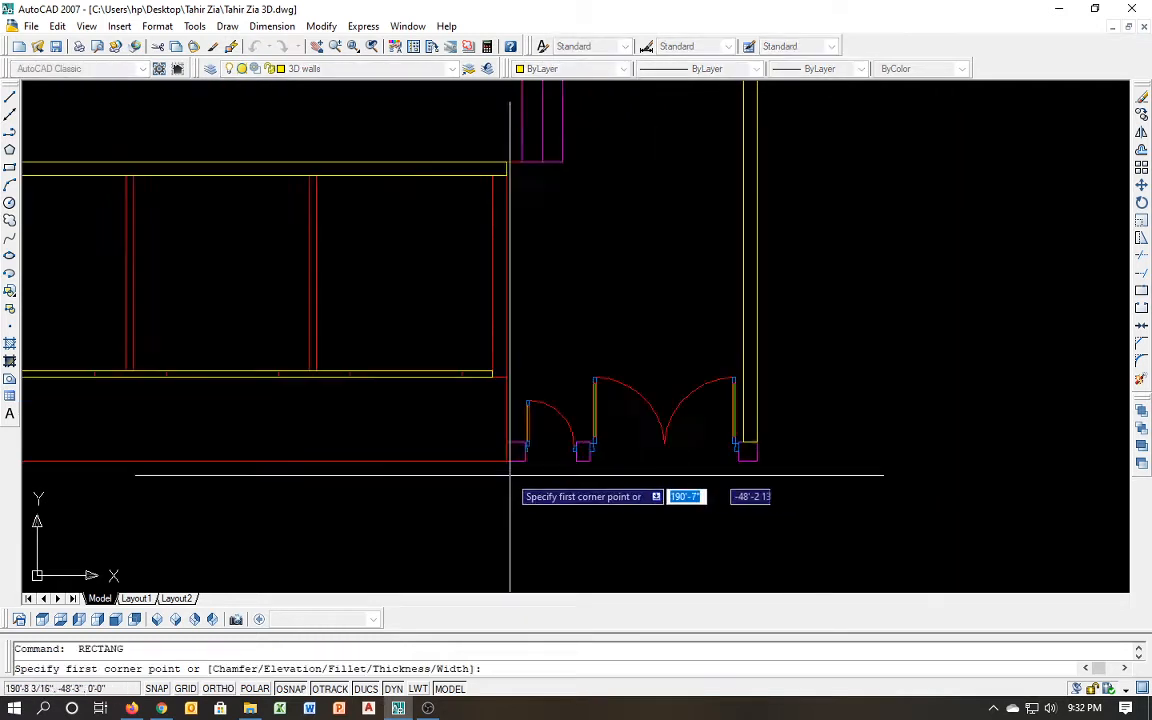
left_click(498, 445)
scroll(500, 450, "down", 4)
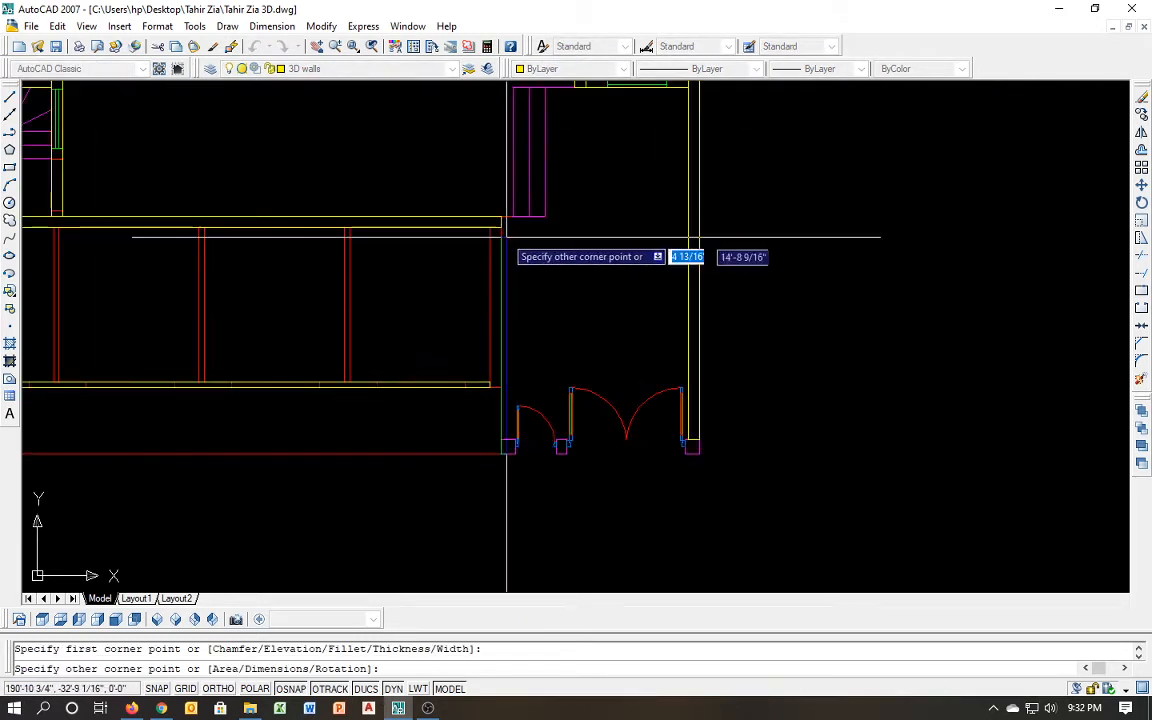
scroll(490, 232, "up", 2)
left_click(485, 223)
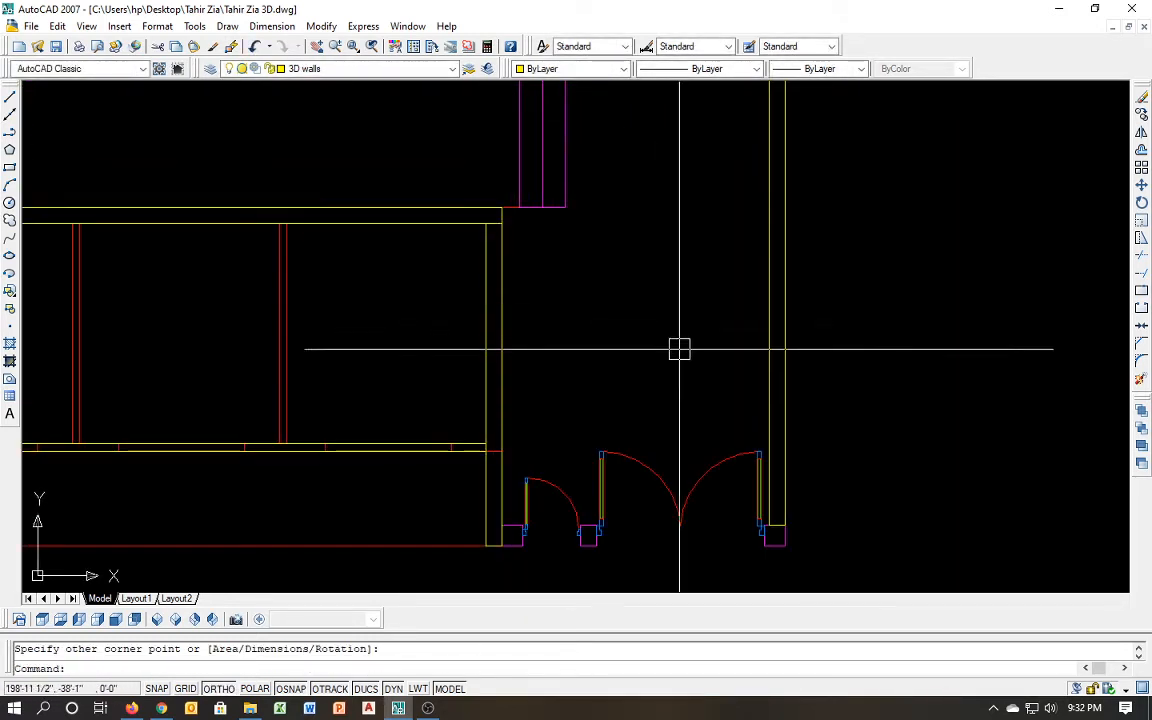
Trace the fourth and third partitions of the front row, counted from the left, with a rectangle each
middle_click_drag(520, 392, 523, 393)
key("Return")
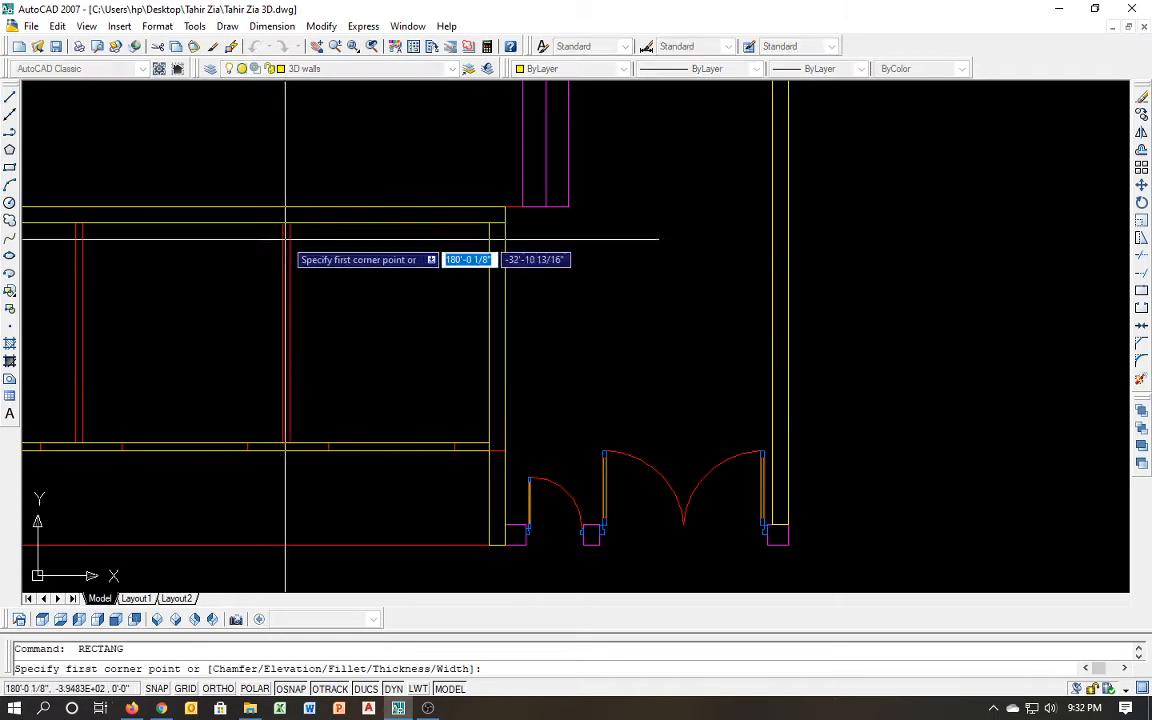
left_click(288, 223)
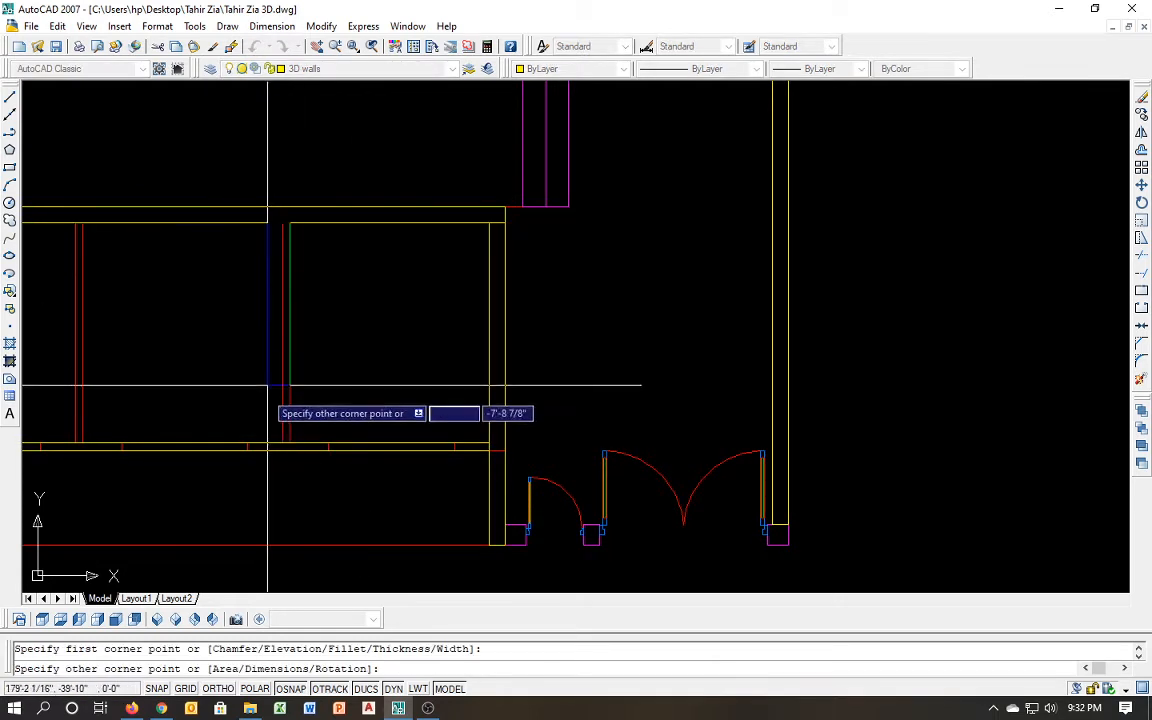
left_click(282, 443)
key("Return")
left_click(82, 222)
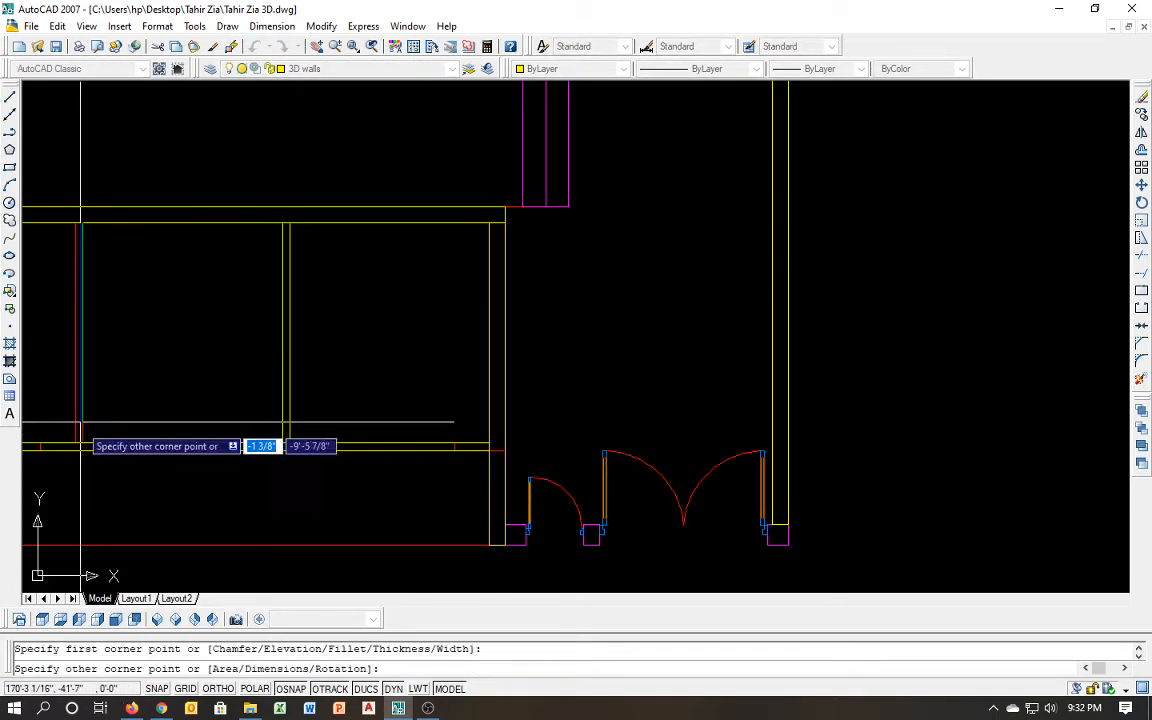
left_click(74, 444)
Trace the second partition from the left in the front row with a rectangle between the long wall and the front wall
middle_click_drag(129, 352, 620, 332)
left_click(383, 432)
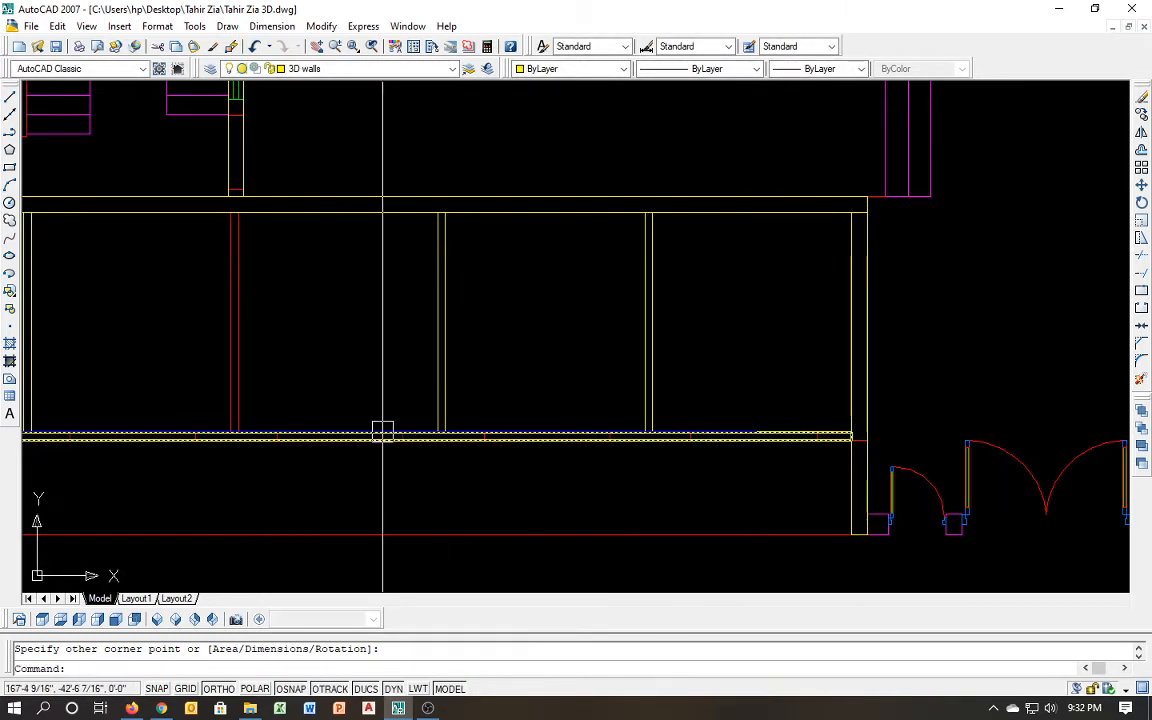
scroll(244, 252, "up", 3)
key("Return")
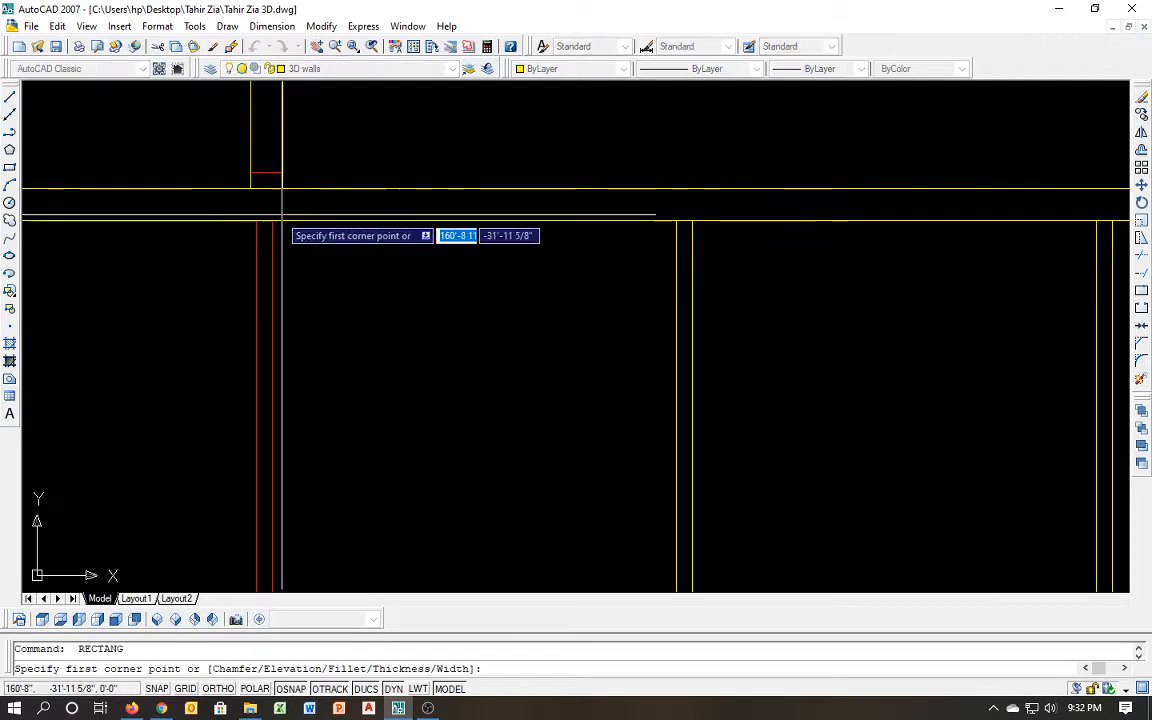
left_click(276, 217)
scroll(285, 250, "down", 3)
scroll(275, 330, "up", 3)
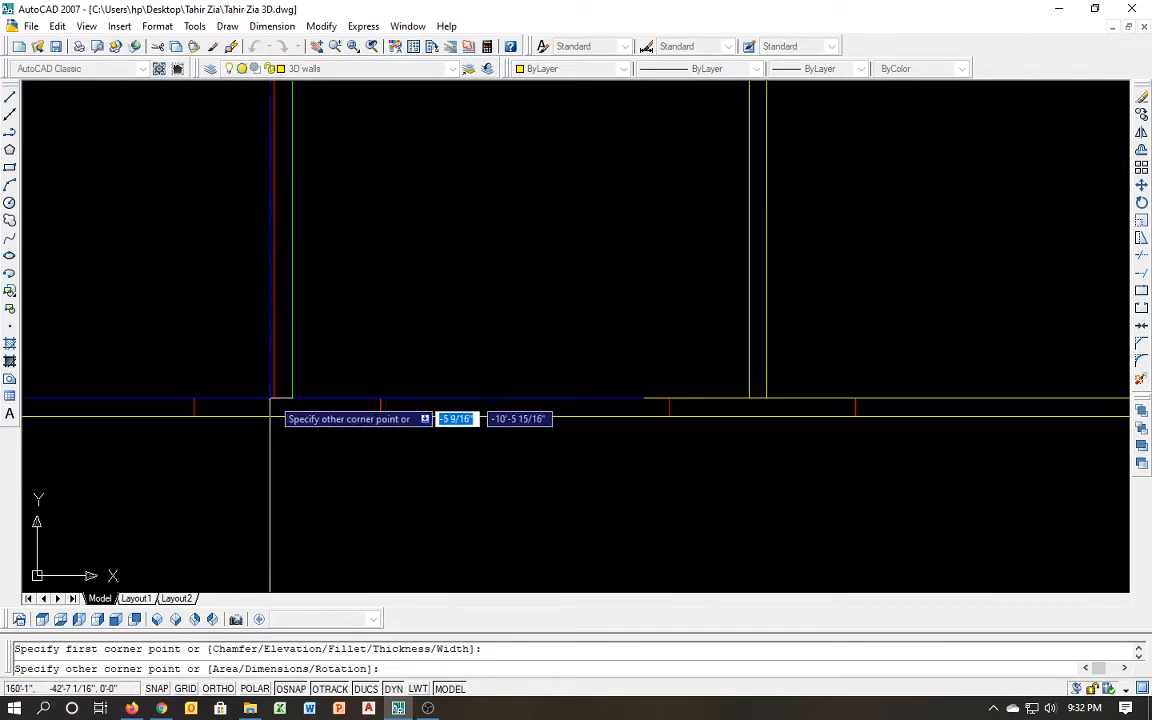
left_click(272, 400)
Trace the wall with the door in the area left of the stairs with one rectangle down to the long horizontal wall
scroll(406, 450, "down", 3)
scroll(115, 247, "up", 3)
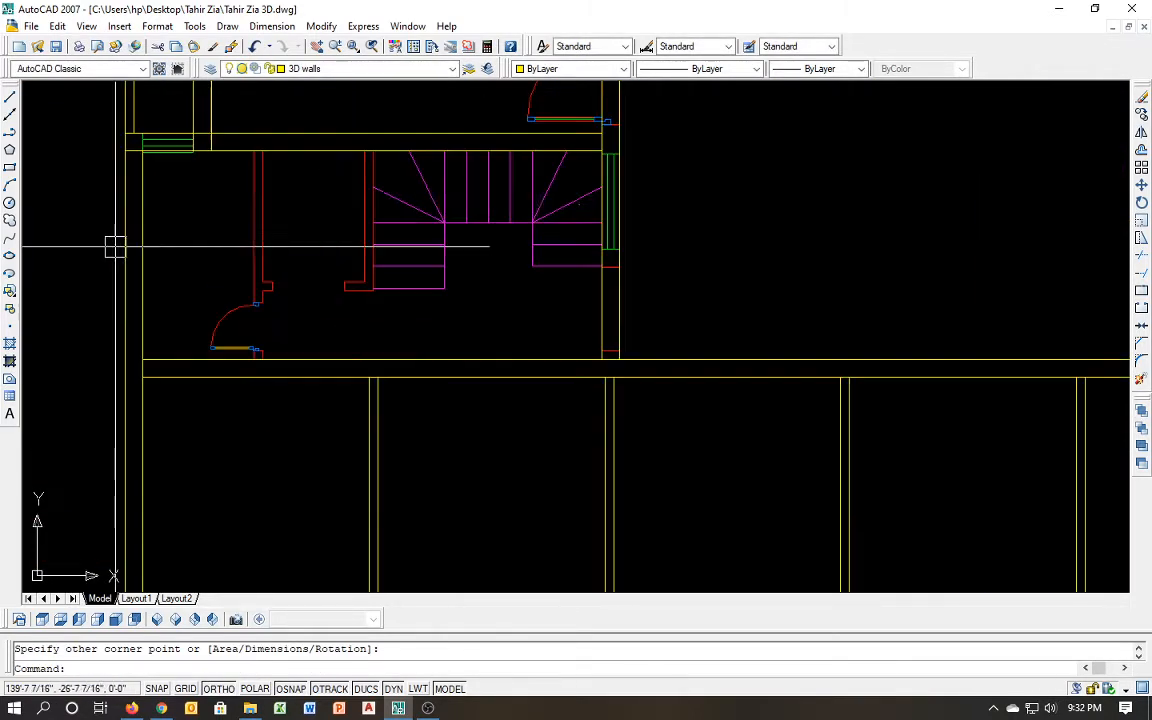
key("Return")
left_click(270, 180)
scroll(245, 368, "up", 2)
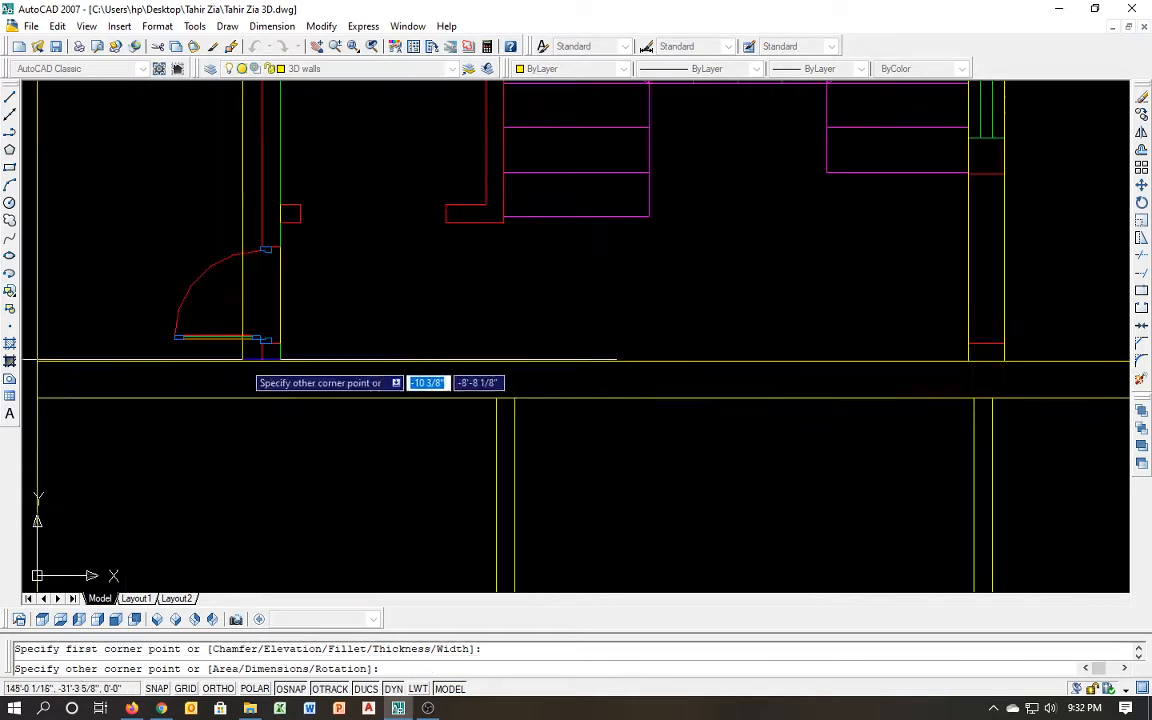
left_click(262, 360)
Trace the short horizontal wall of the small room left of the stairs with one rectangle across its opening
scroll(383, 304, "down", 2)
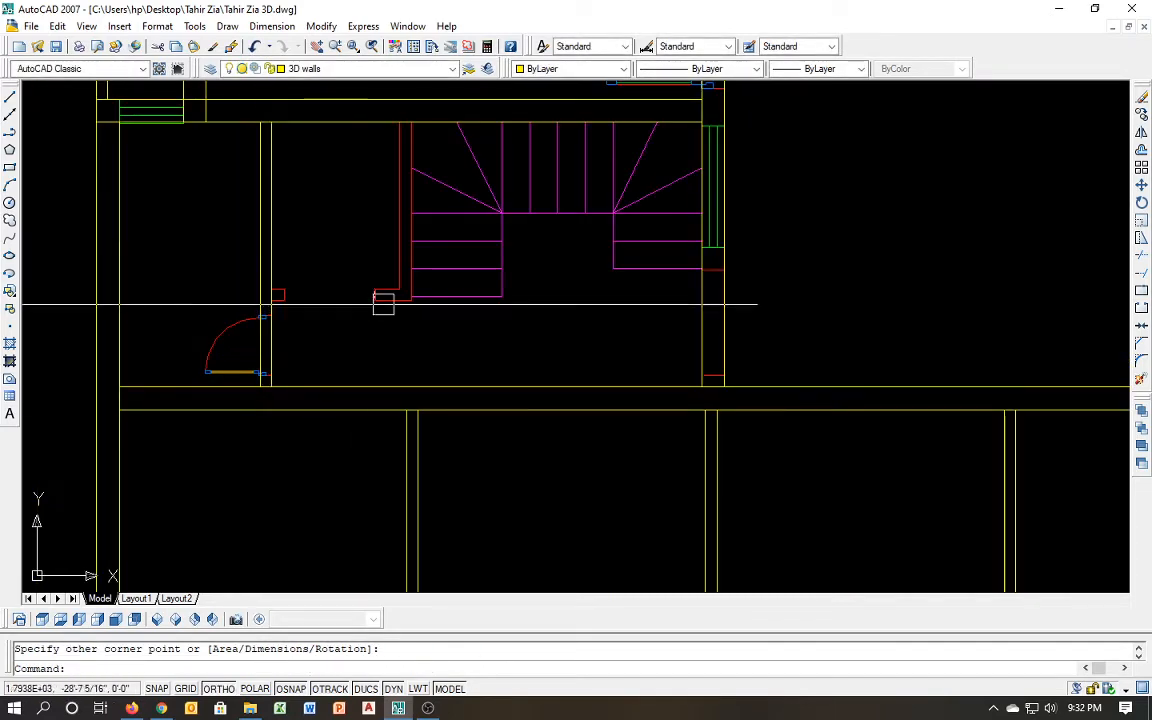
scroll(383, 304, "up", 2)
key("Return")
left_click(219, 301)
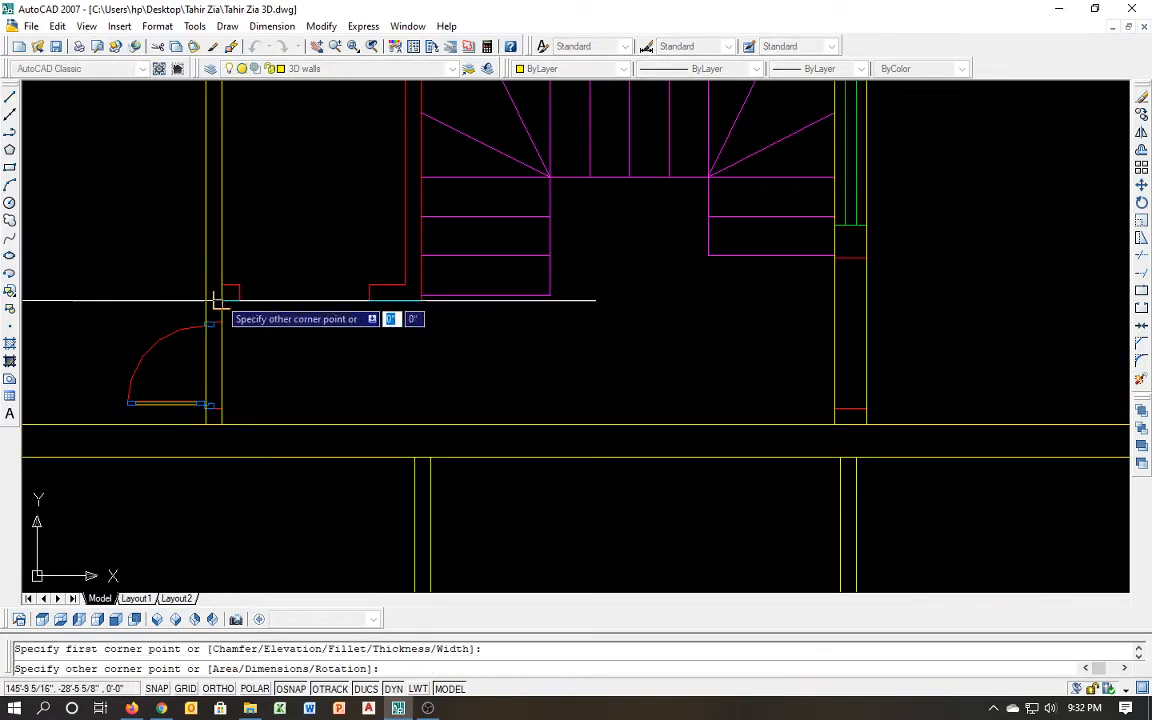
left_click(405, 285)
Trace the wall along the left side of the staircase with a rectangle up to the left bedroom's lower wall
key("Return")
left_click(421, 300)
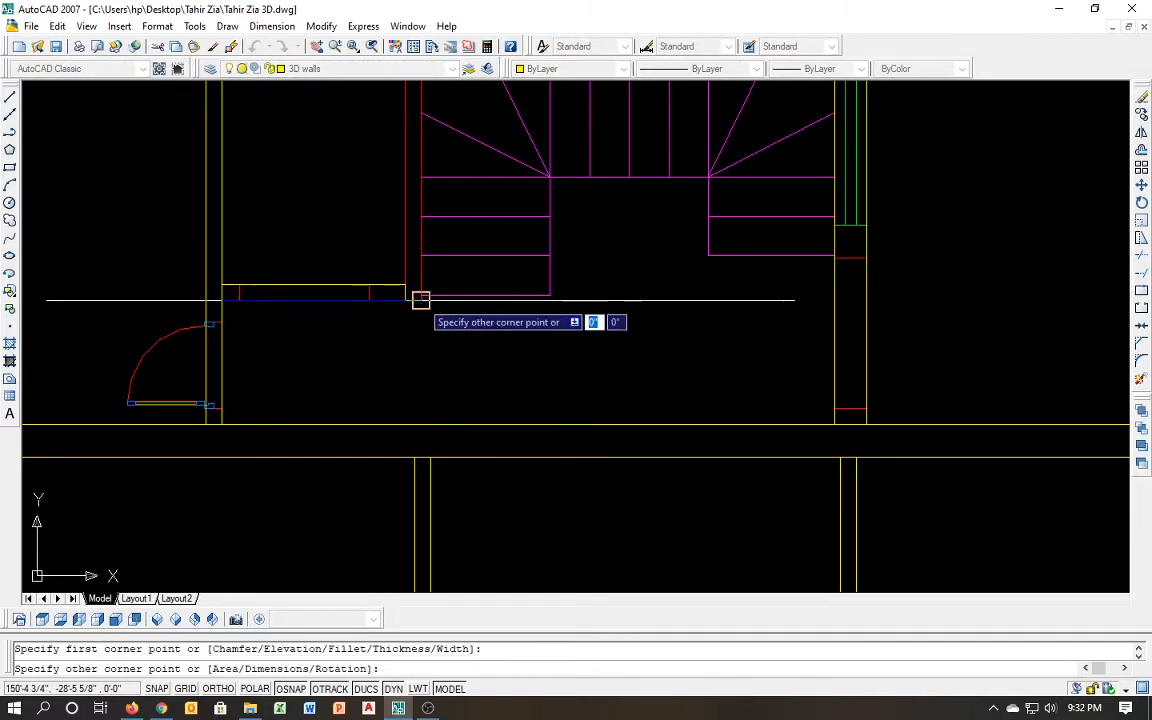
scroll(421, 300, "down", 2)
left_click(404, 188)
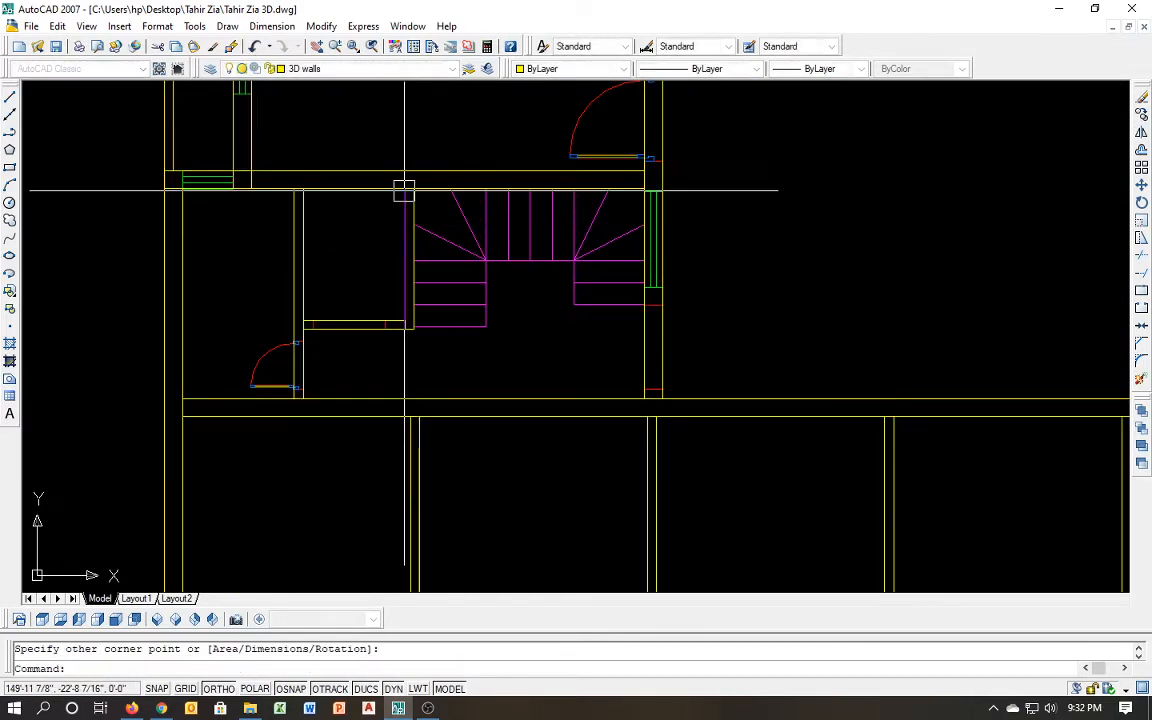
scroll(437, 329, "down", 4)
middle_click_drag(455, 349, 436, 409)
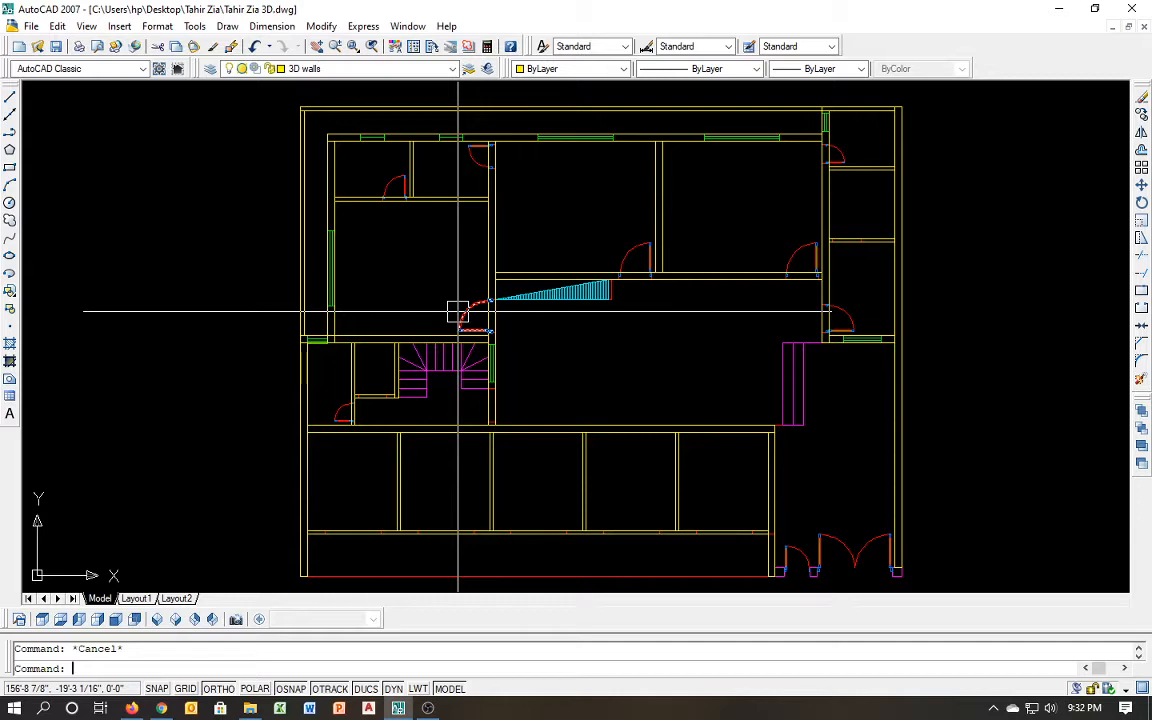
Create a current layer named 3D doors & Windows, set its color to blue and apply the layer changes
left_click(211, 68)
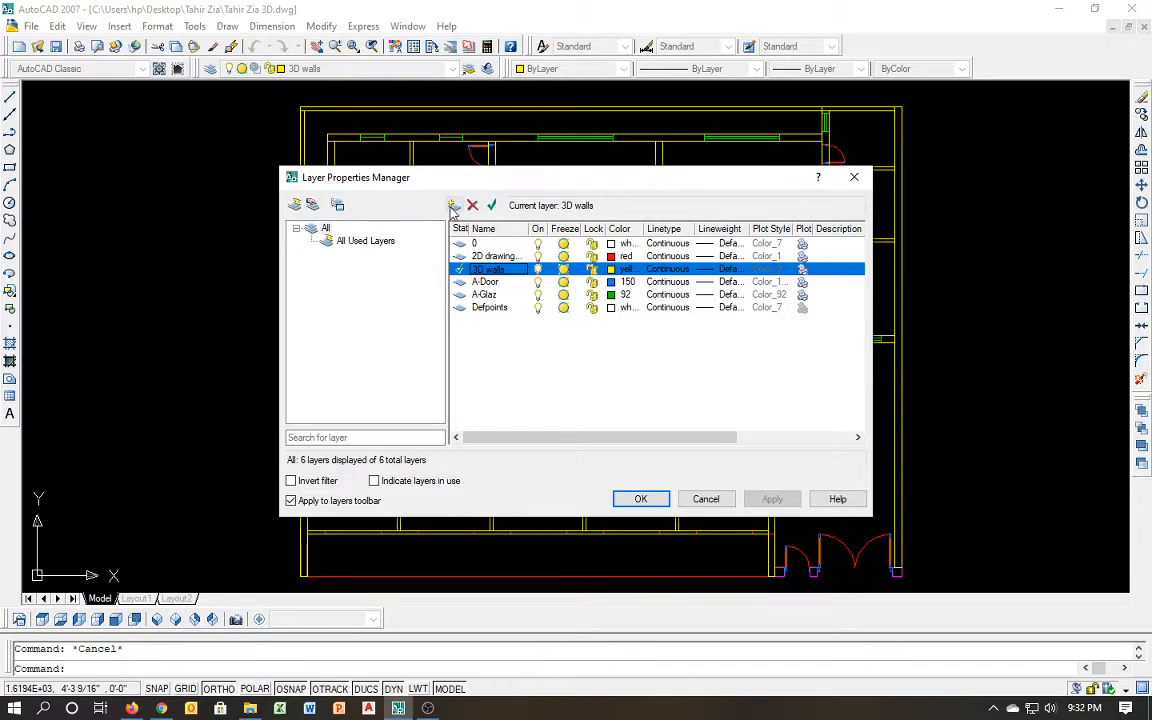
left_click(454, 205)
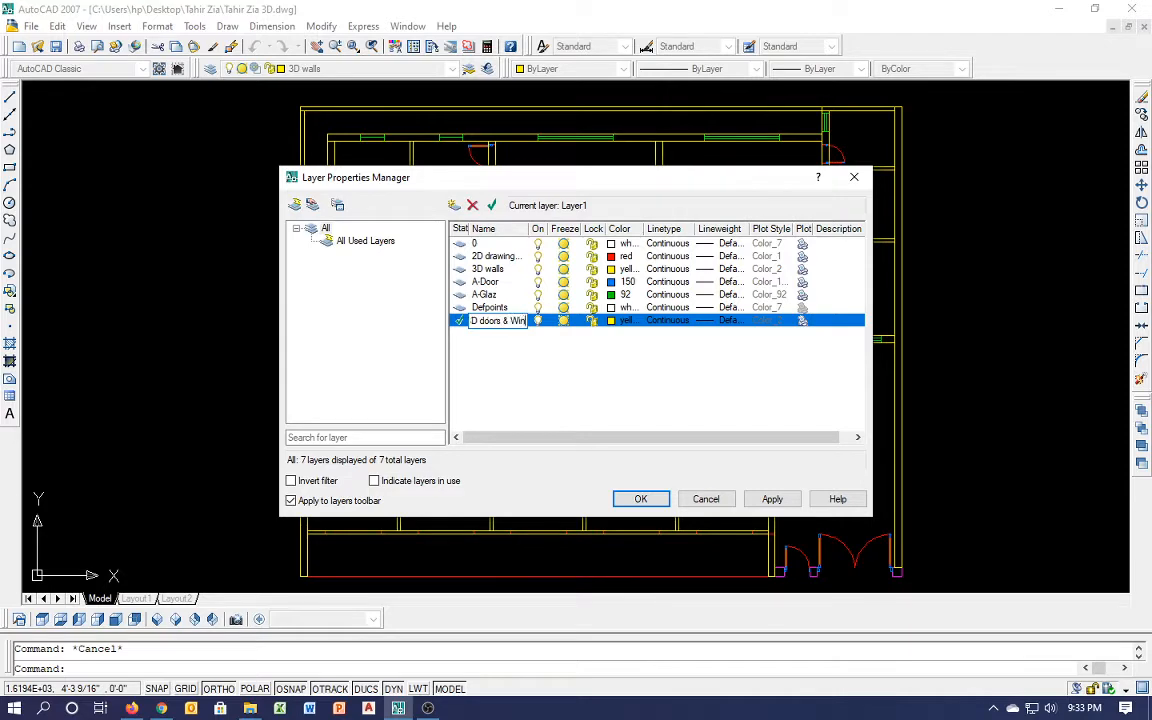
left_click(612, 321)
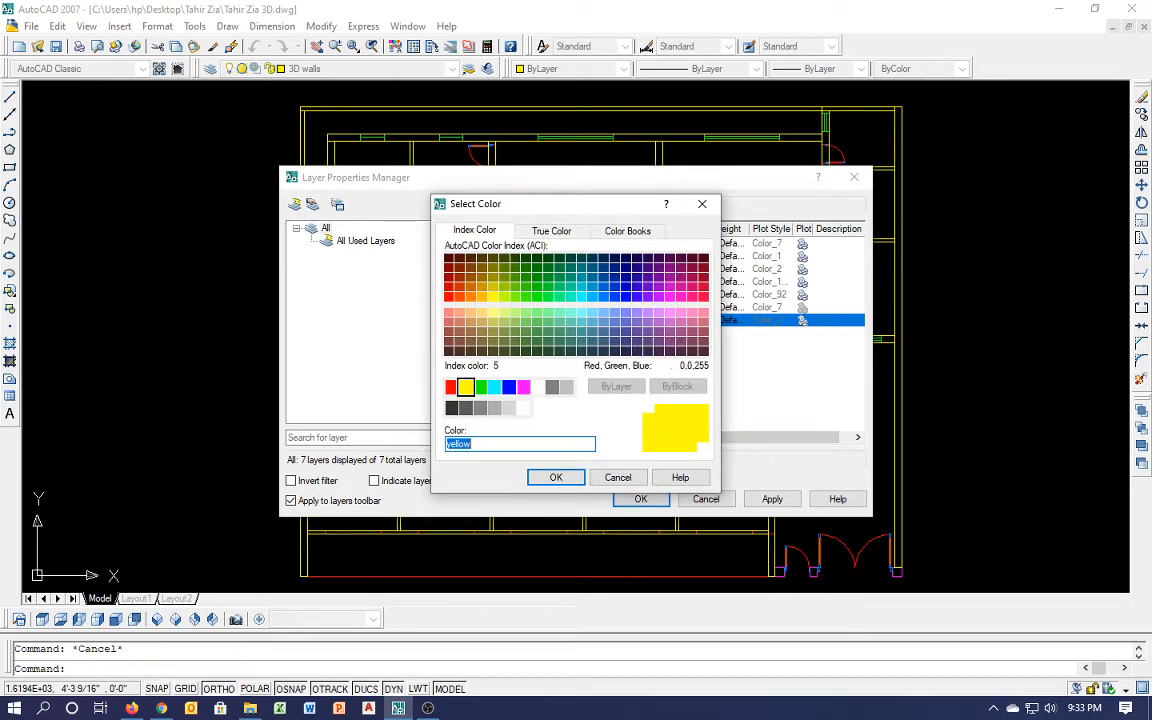
type("blue")
key("Return")
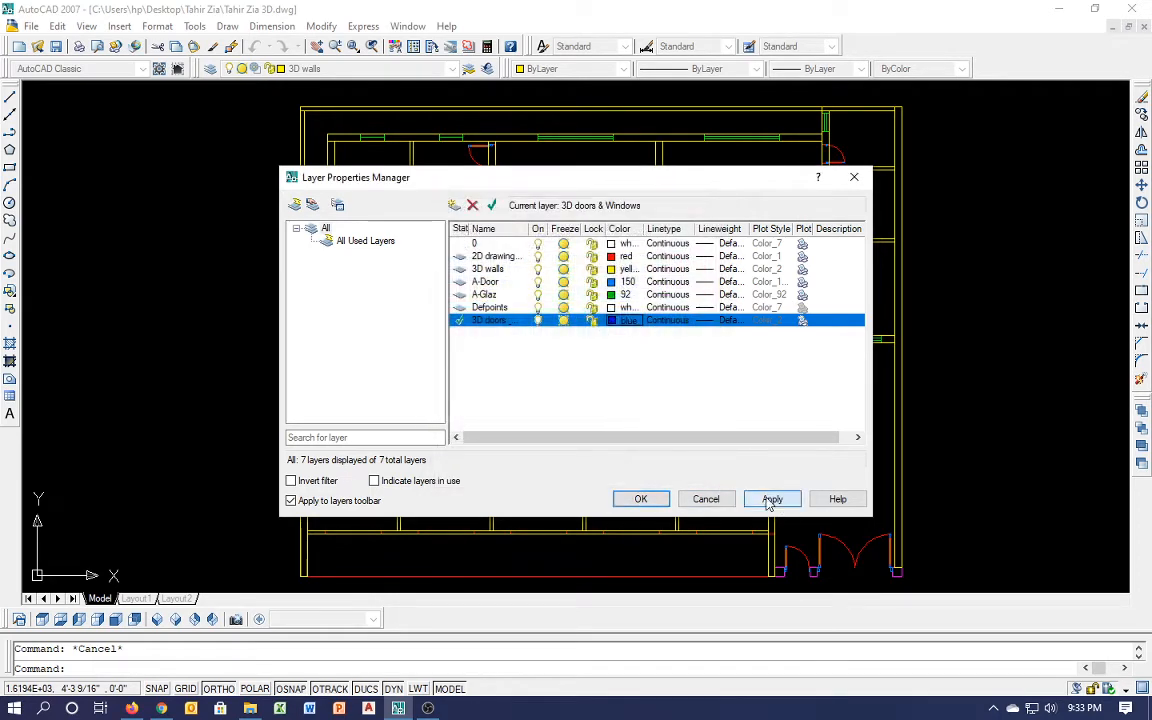
left_click(772, 500)
left_click(640, 499)
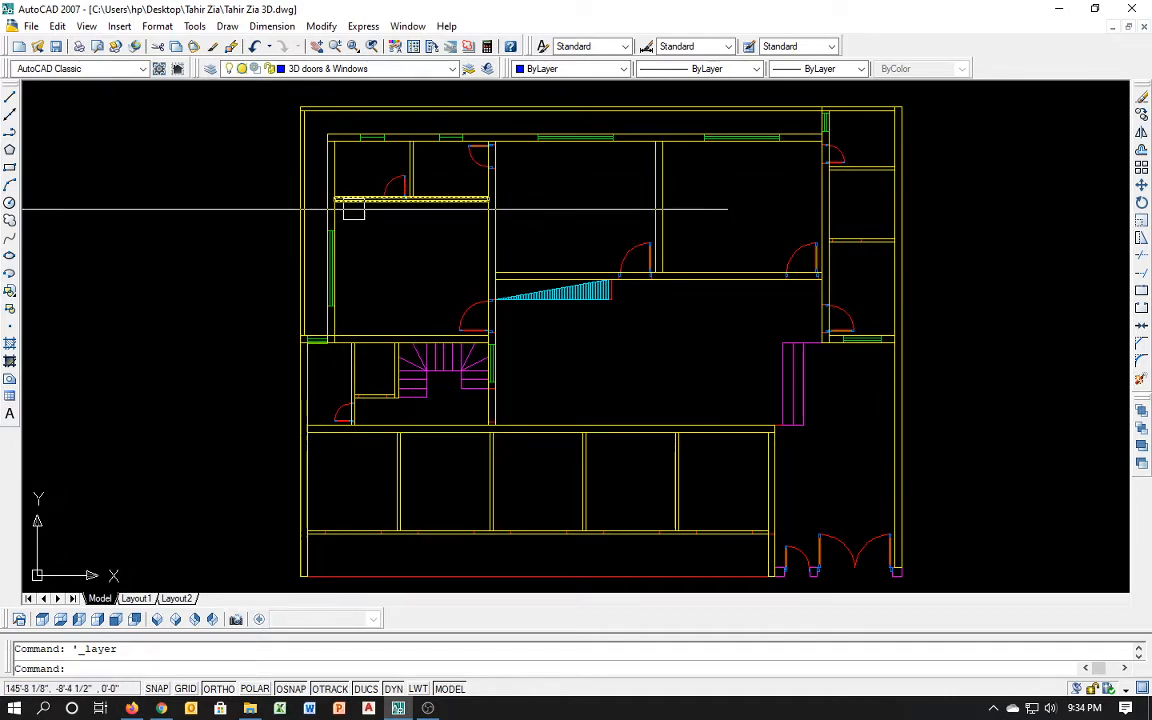
Trace the two small windows in the upper wall of the two upper-left rooms with one rectangle each
scroll(368, 123, "up", 5)
type("rec")
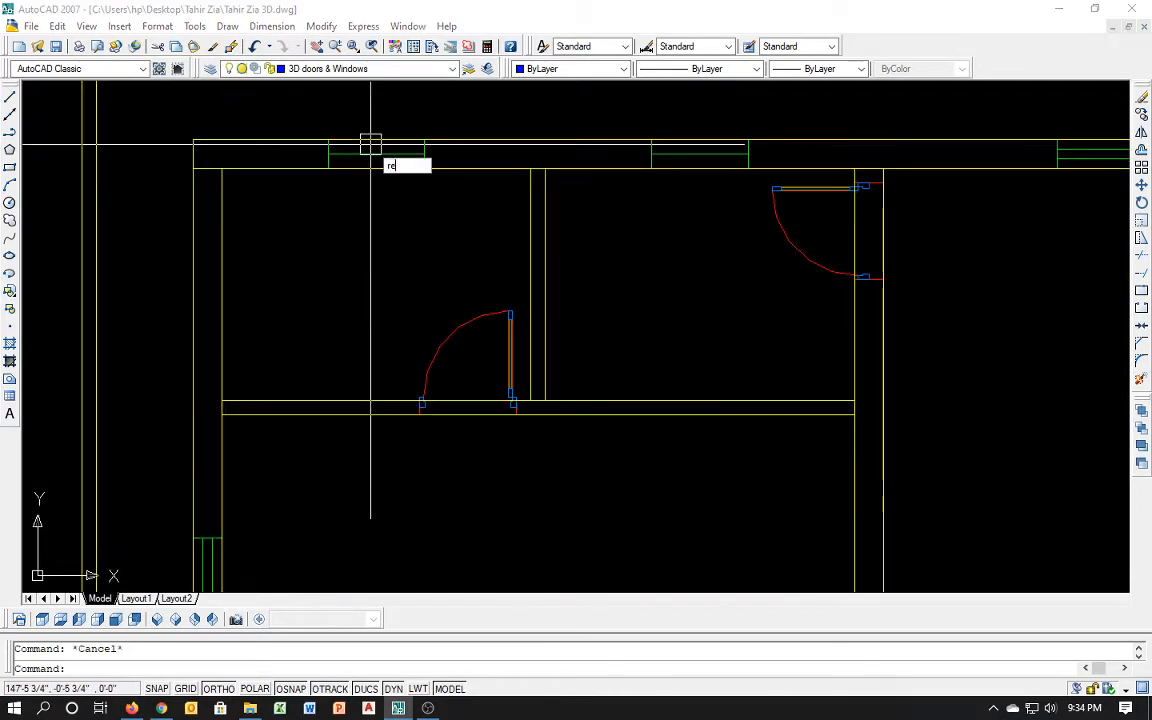
key("Return")
left_click(327, 167)
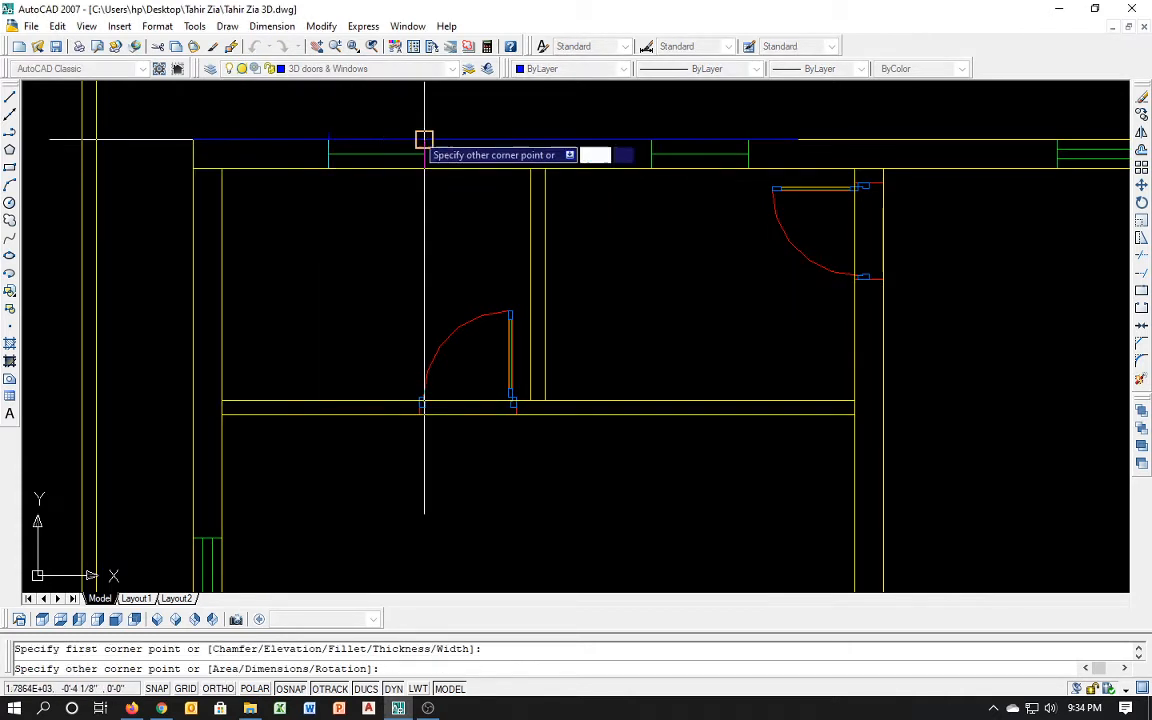
left_click(422, 139)
middle_click_drag(534, 210, 277, 240)
key("Return")
left_click(392, 197)
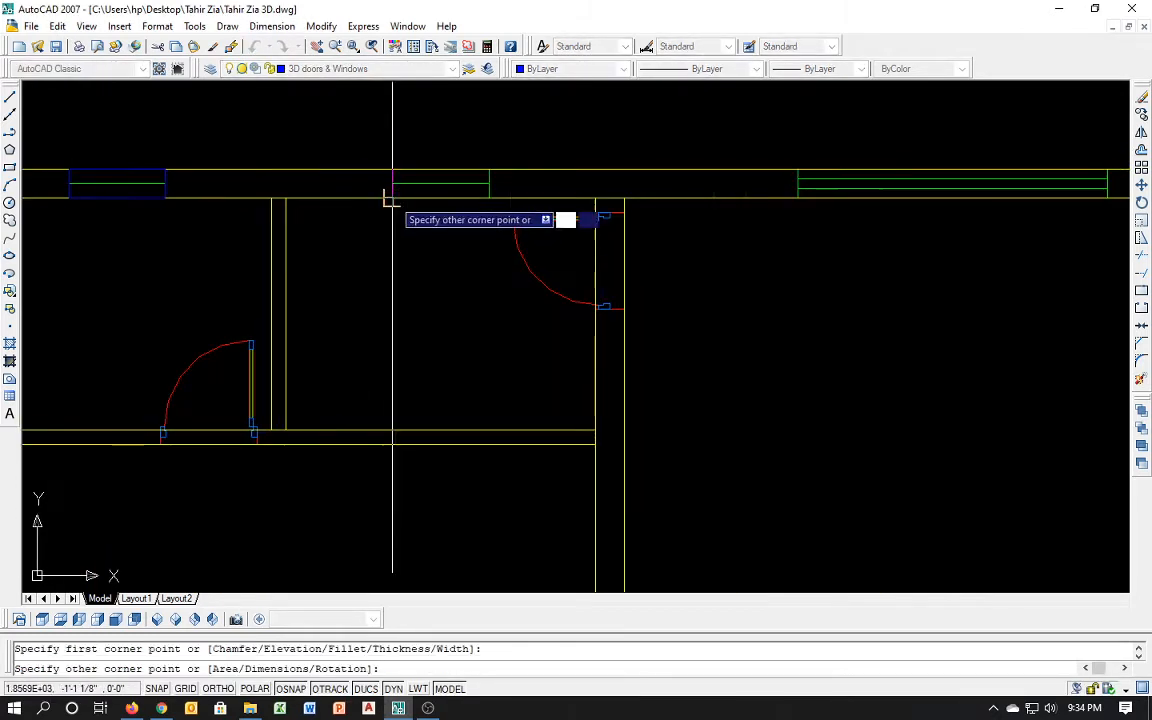
left_click(489, 170)
key("Return")
left_click(633, 309)
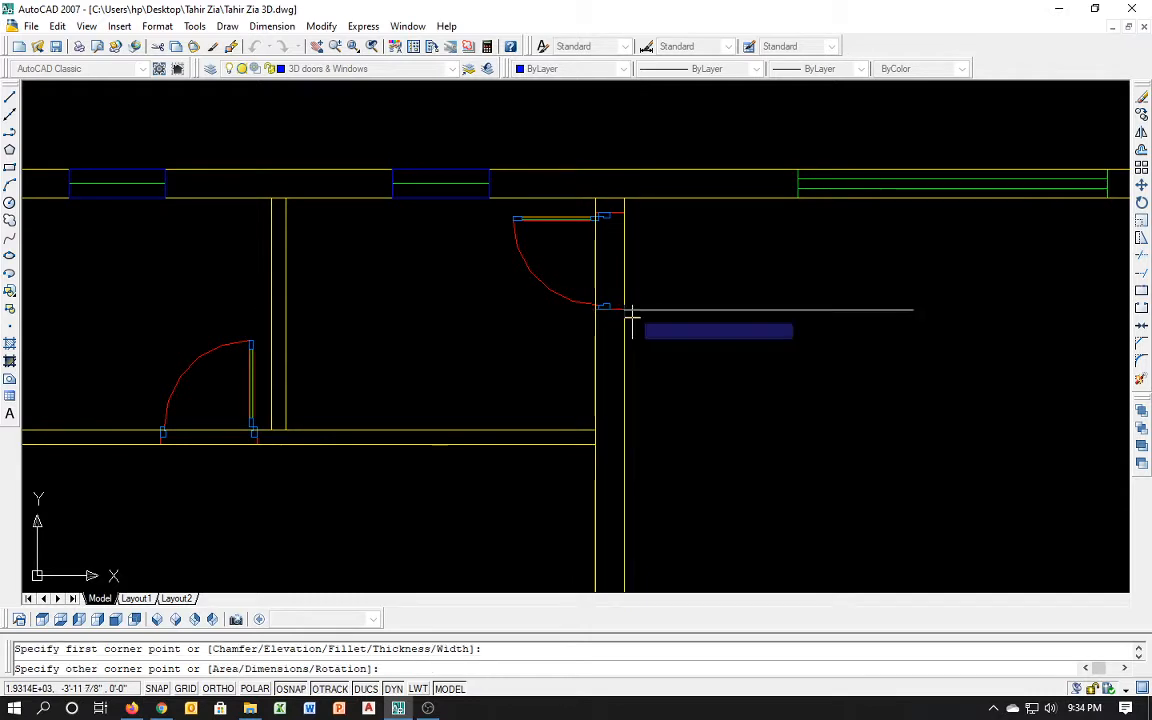
key("Return")
key("Escape")
key("Escape")
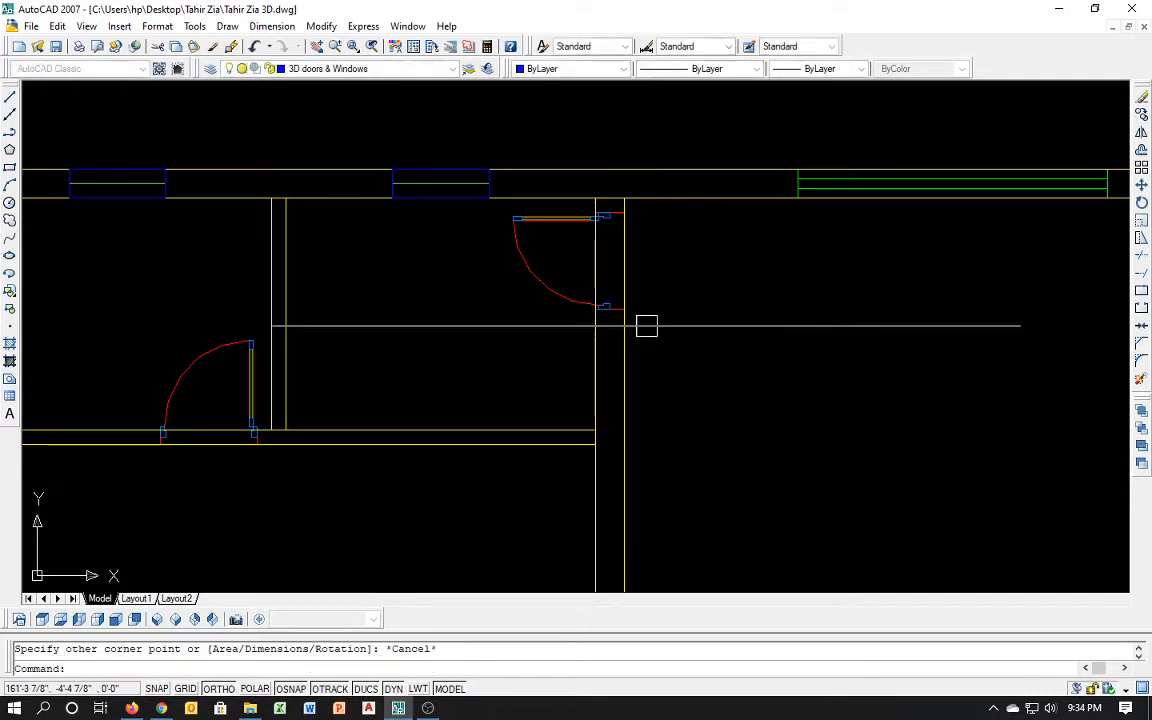
Trace the door opening between the second small upper-left room and the middle bedroom with a rectangle across the wall
type("rec")
key("Return")
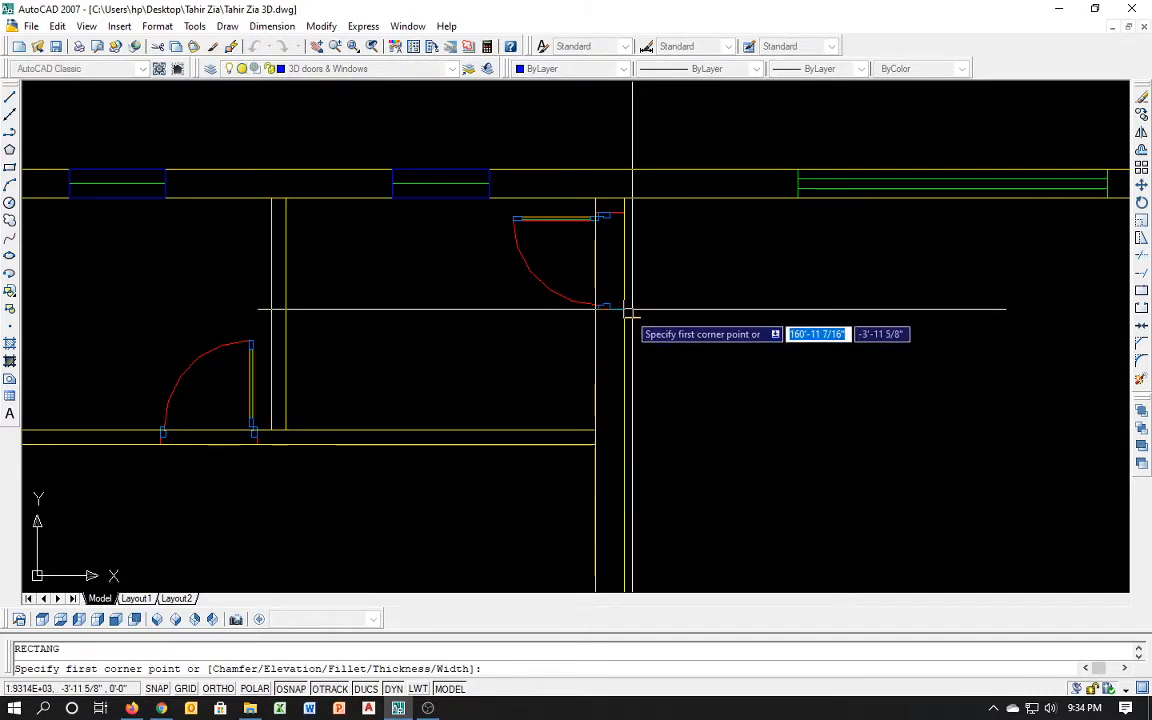
left_click(616, 288)
scroll(596, 218, "up", 5)
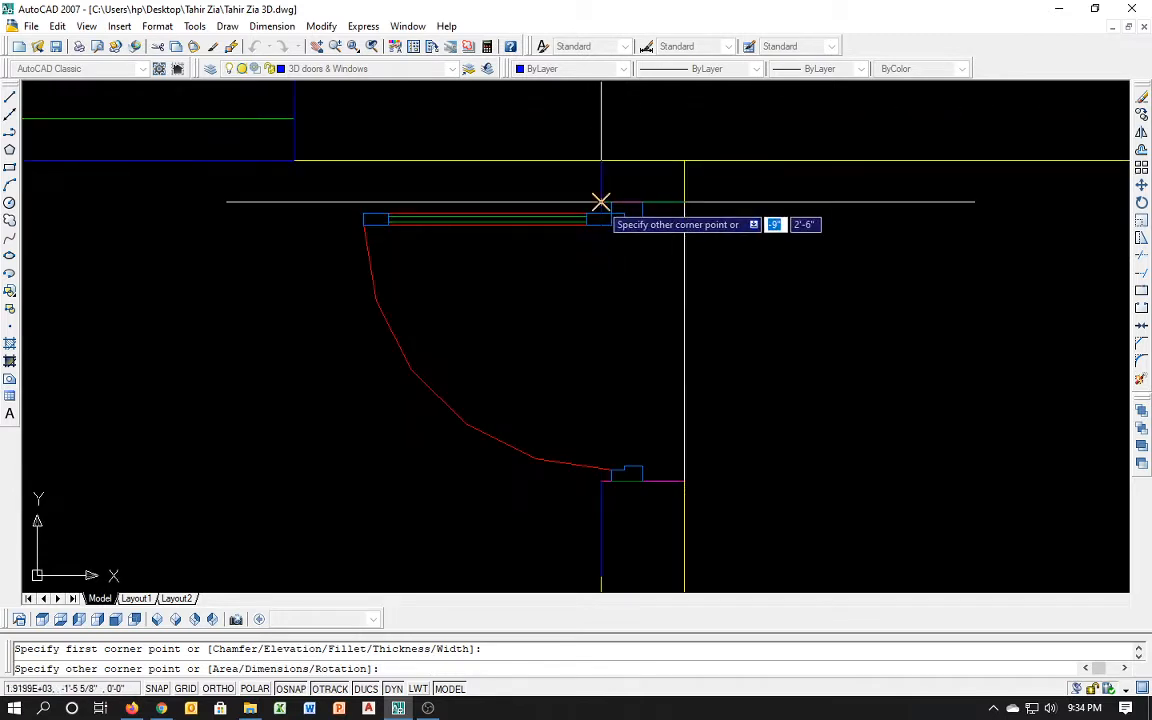
left_click(684, 481)
scroll(658, 245, "down", 4)
scroll(411, 368, "down", 2)
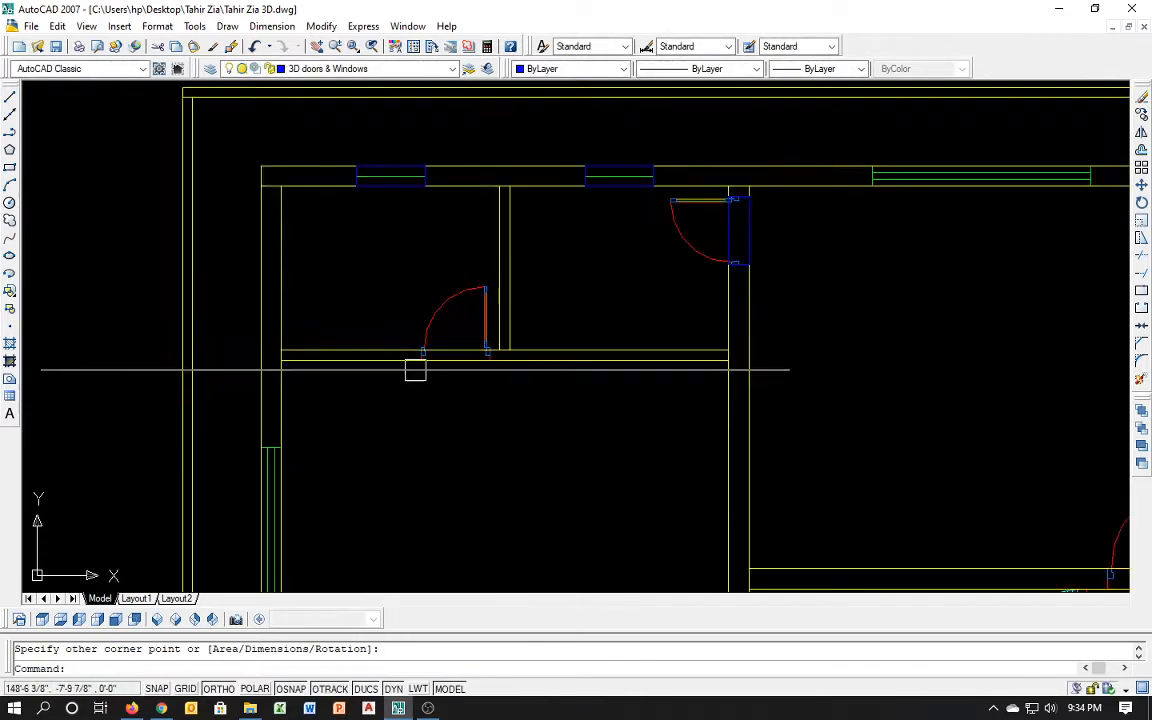
Trace the door opening in the horizontal wall below the first small upper-left room with a rectangle
scroll(480, 370, "up", 4)
key("Return")
left_click(459, 343)
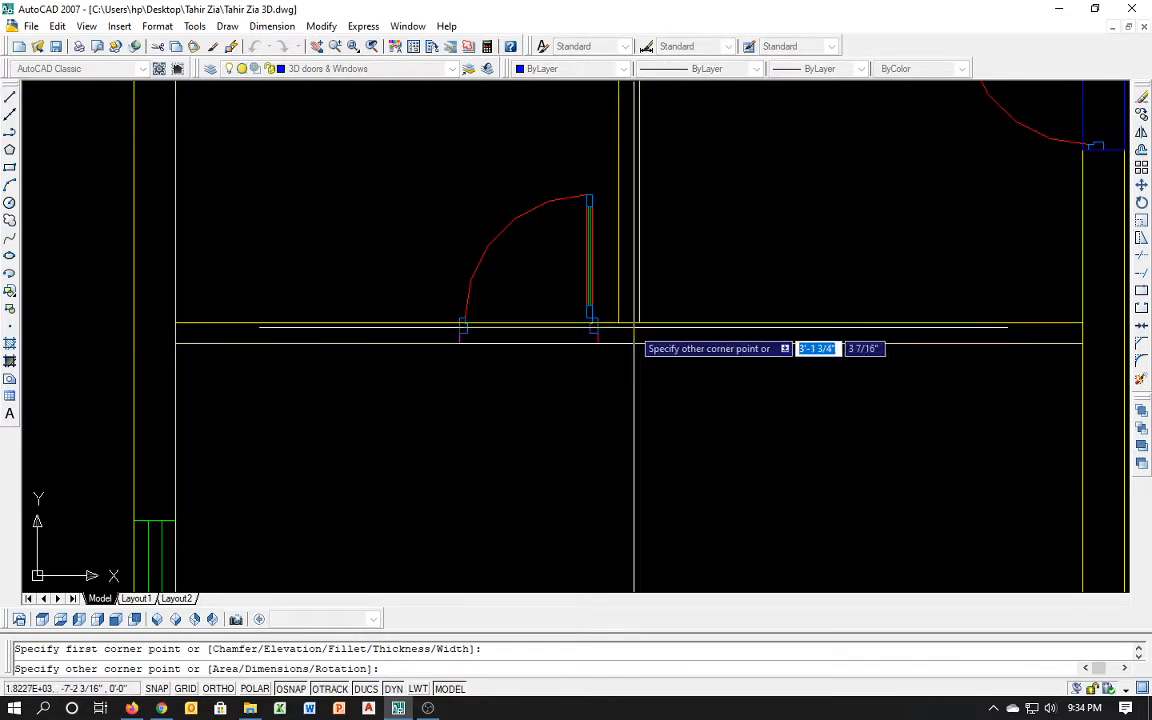
scroll(560, 327, "up", 3)
left_click(553, 300)
scroll(460, 308, "down", 8)
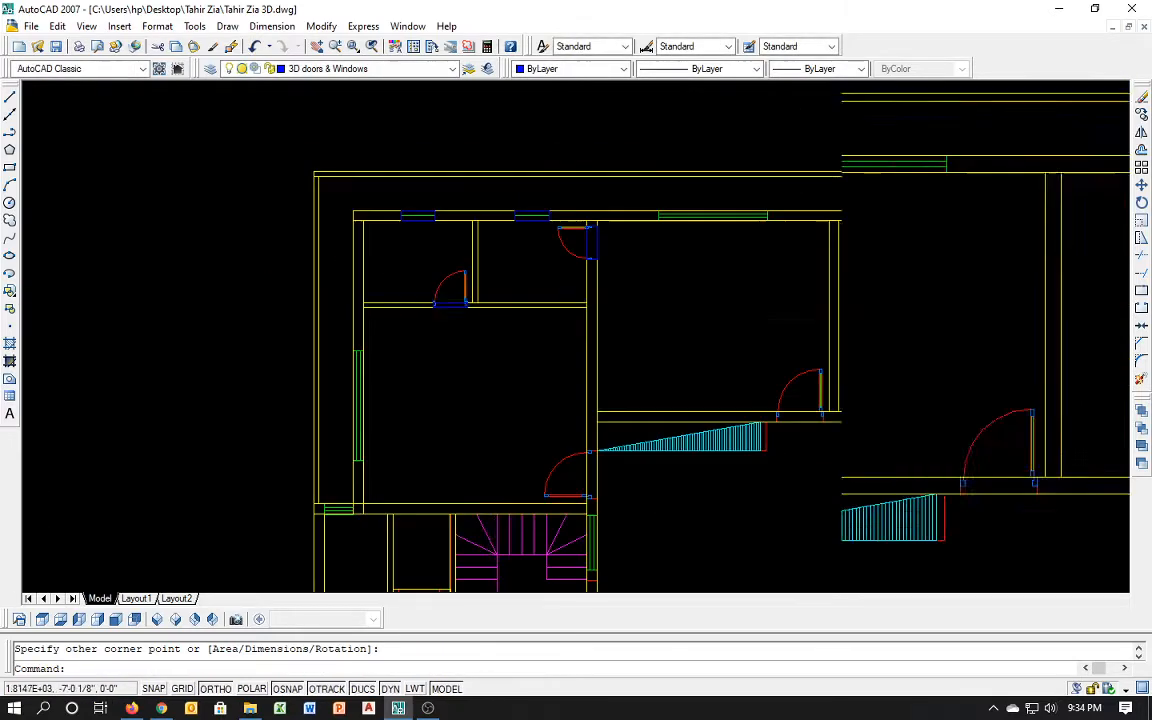
Trace the tall window in the left bedroom's left wall with a rectangle spanning the wall thickness
middle_click_drag(578, 370, 551, 296)
scroll(316, 265, "up", 3)
key("Return")
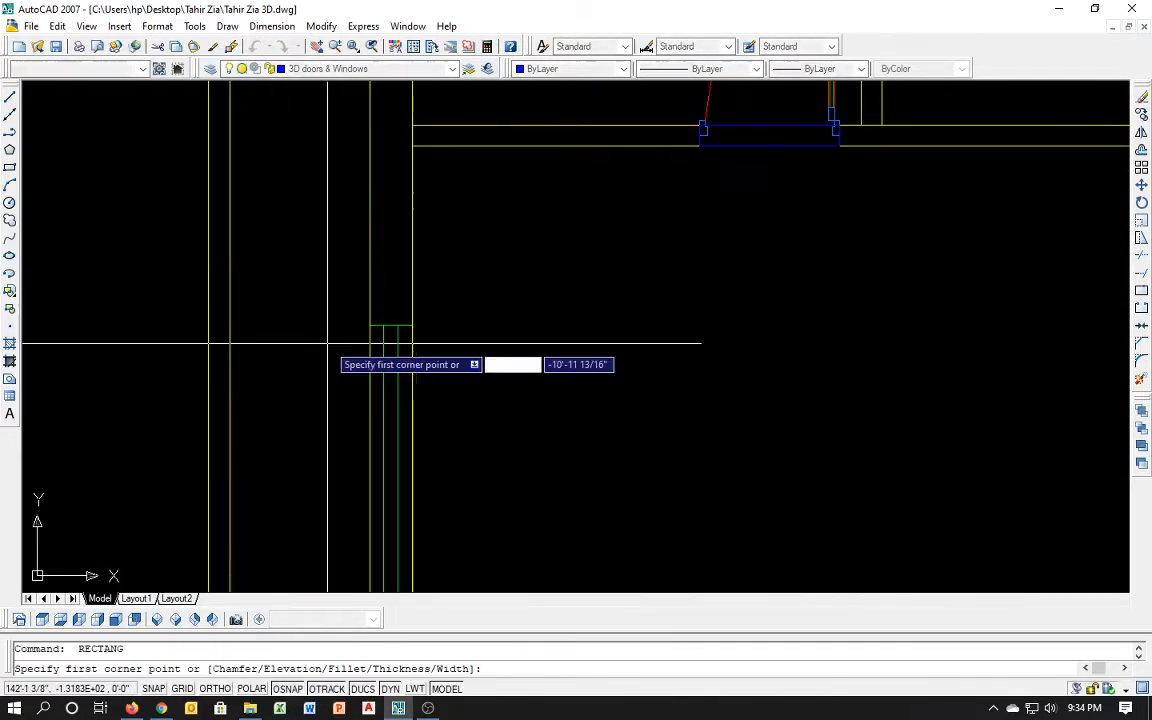
left_click(370, 324)
scroll(338, 228, "down", 2)
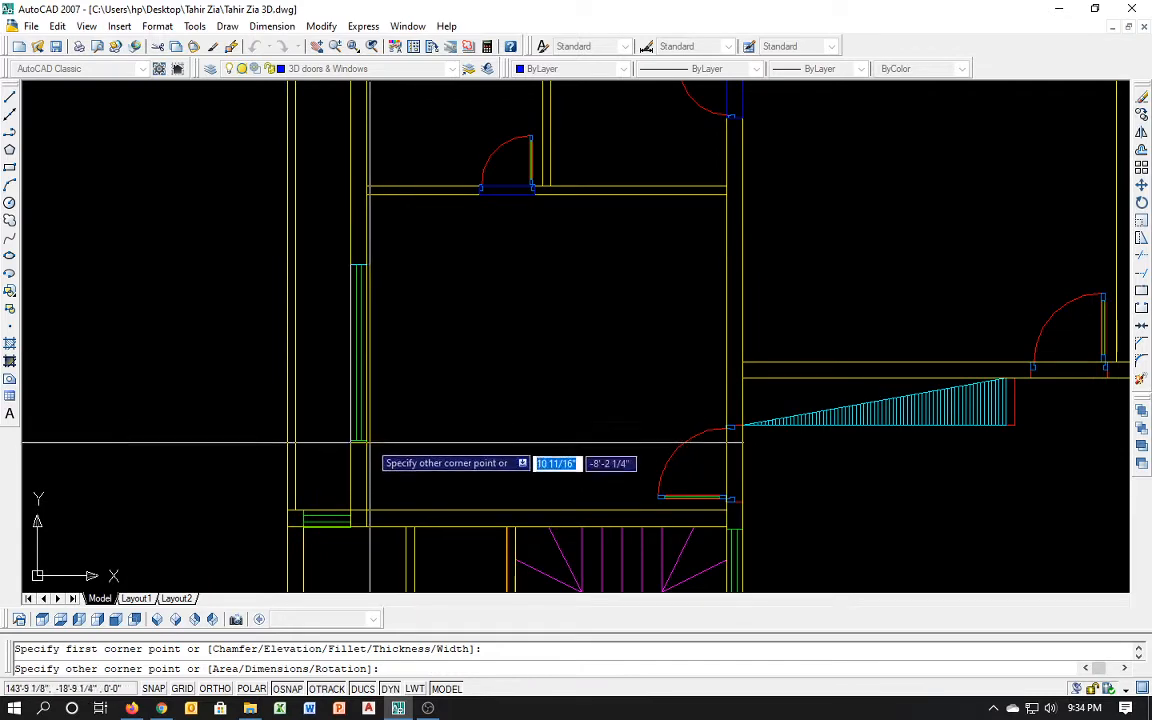
left_click(367, 438)
Trace the small window at the left end of the left bedroom's lower wall with a rectangle
scroll(368, 440, "down", 3)
scroll(347, 330, "up", 3)
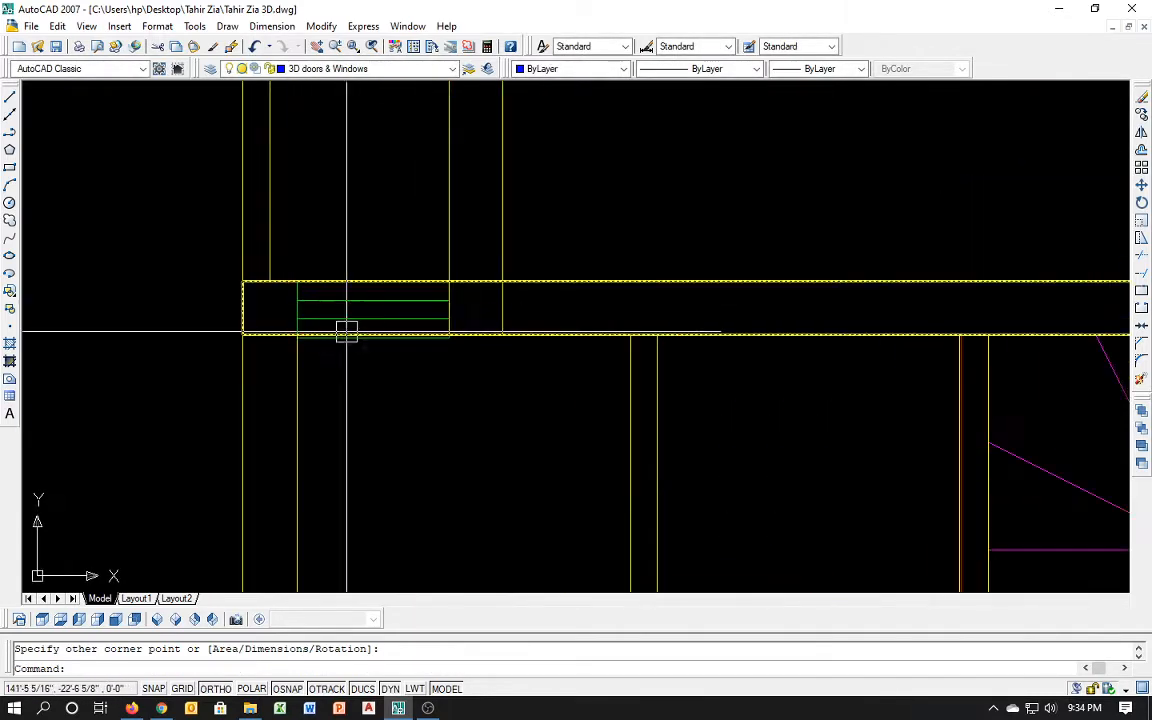
key("Return")
scroll(290, 347, "up", 3)
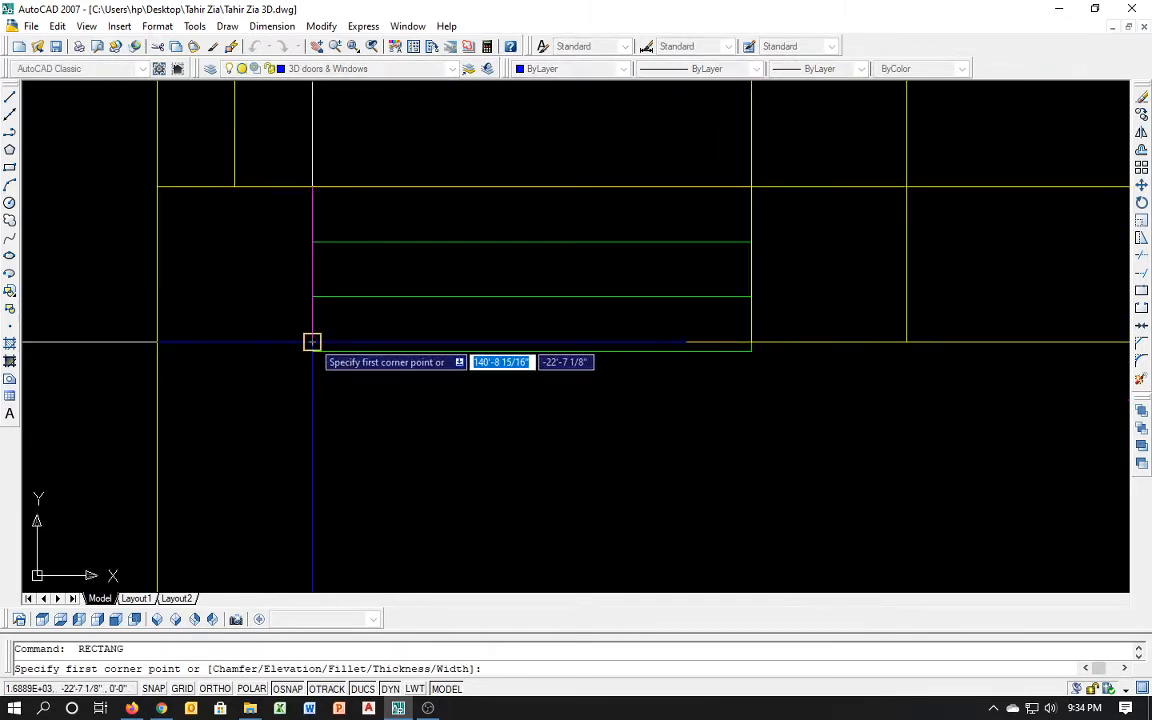
left_click(312, 342)
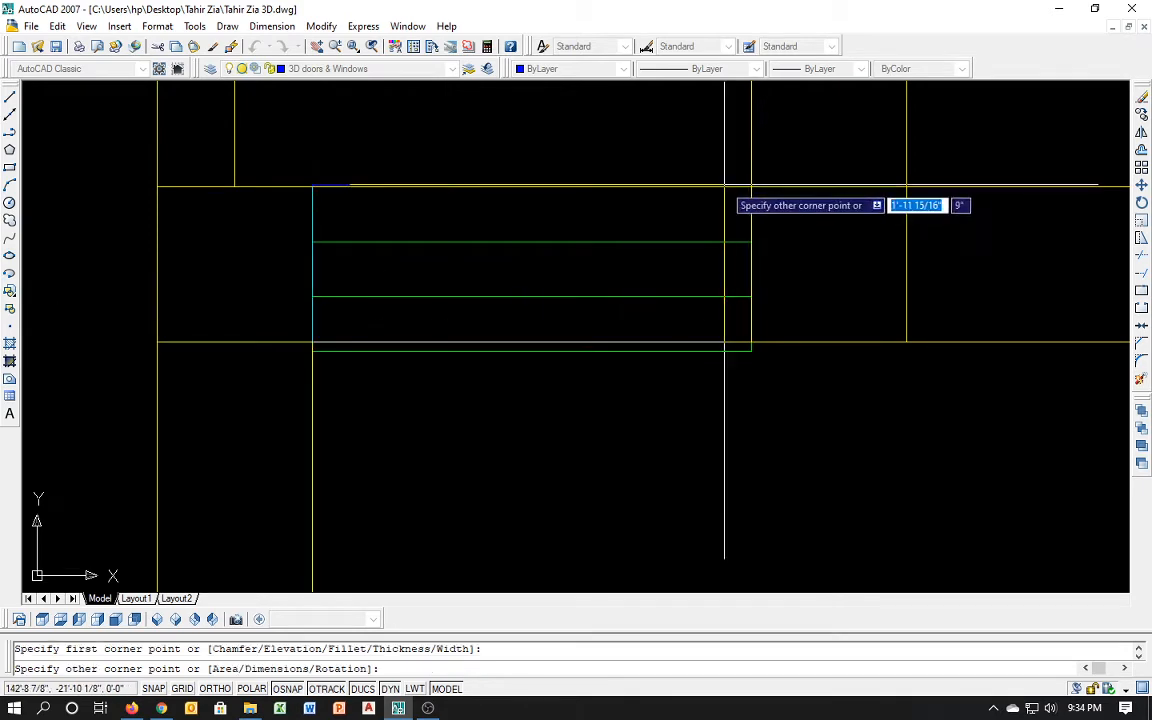
left_click(751, 186)
Trace the door opening in the vertical wall of the area left of the stairs with a rectangle
scroll(468, 262, "down", 3)
middle_click_drag(551, 305, 319, 262)
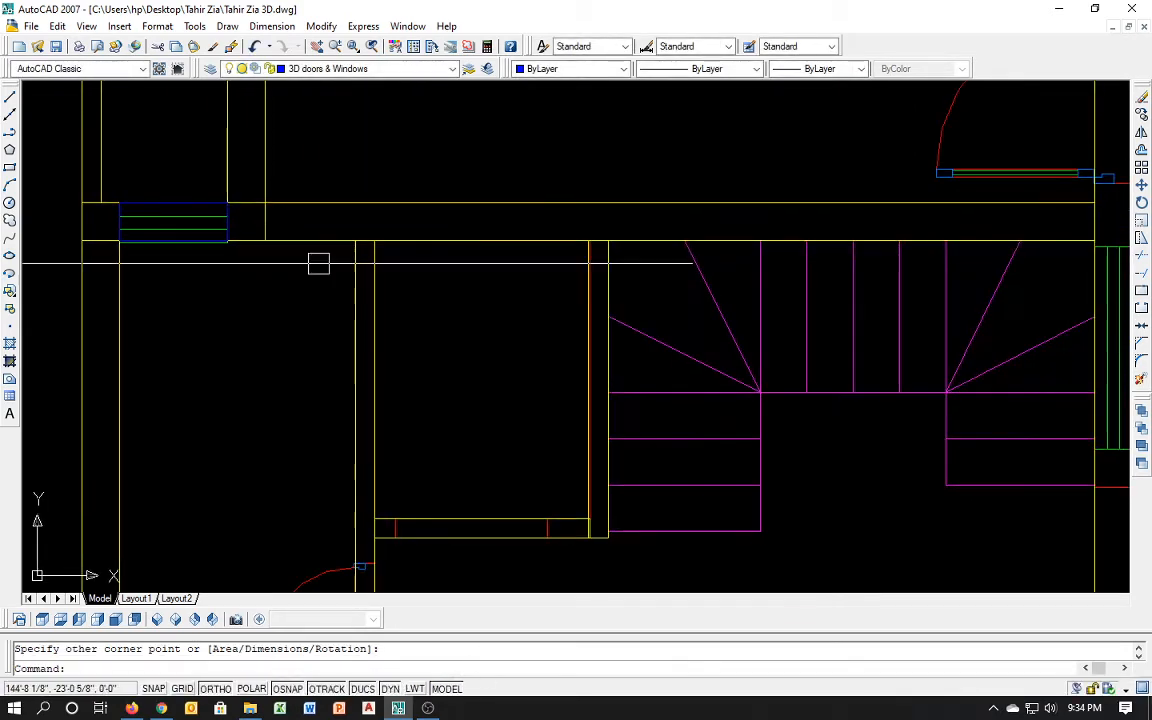
middle_click_drag(439, 385, 414, 162)
scroll(360, 449, "up", 5)
scroll(346, 503, "up", 2)
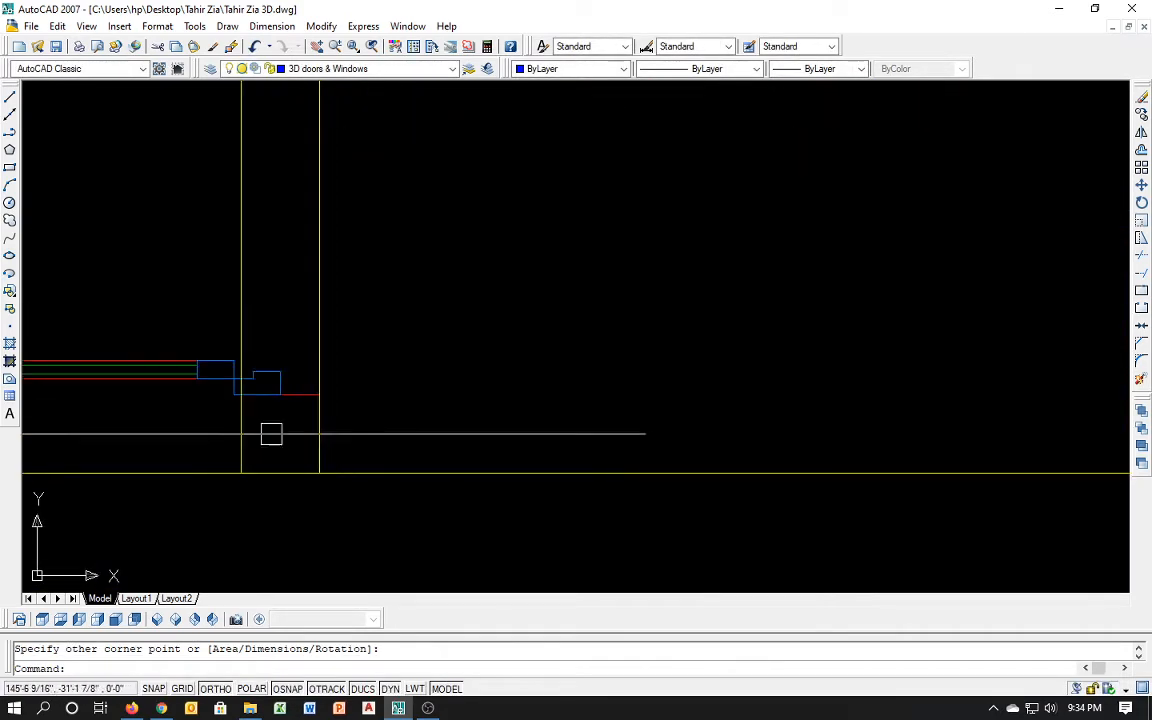
key("space")
left_click(237, 395)
middle_click_drag(363, 329, 325, 478)
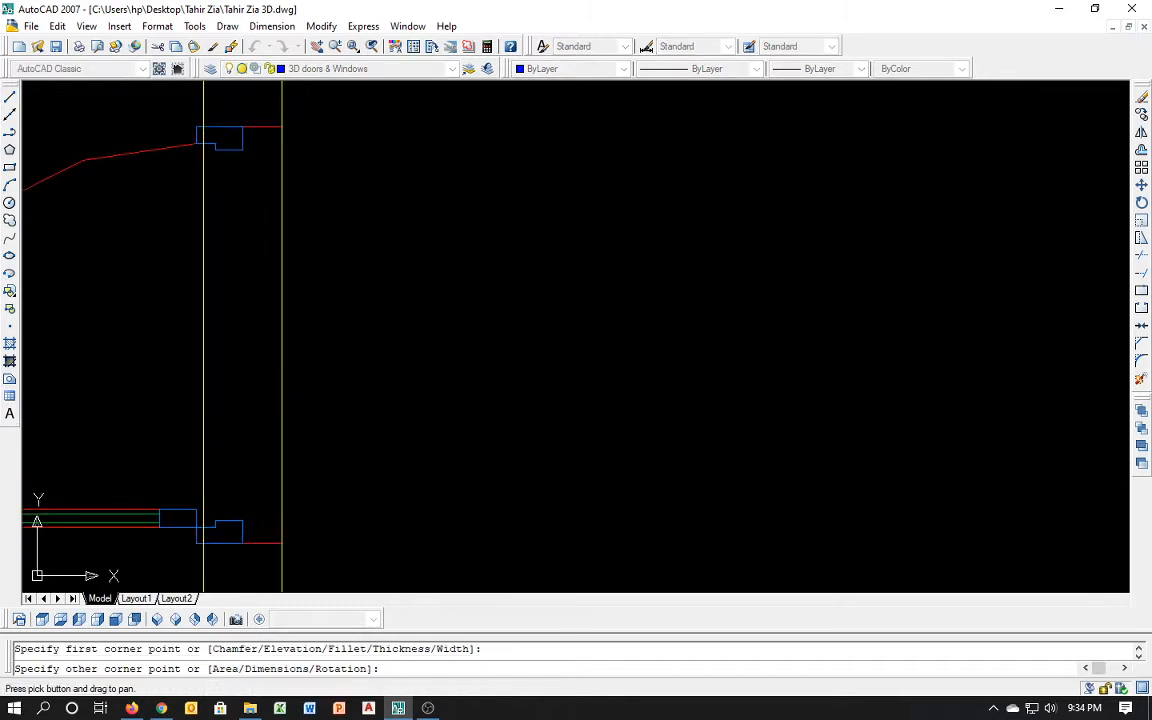
left_click(282, 126)
Trace the opening in the short horizontal wall of the small room left of the stairs with a rectangle
scroll(223, 325, "down", 5)
scroll(289, 214, "up", 2)
key("space")
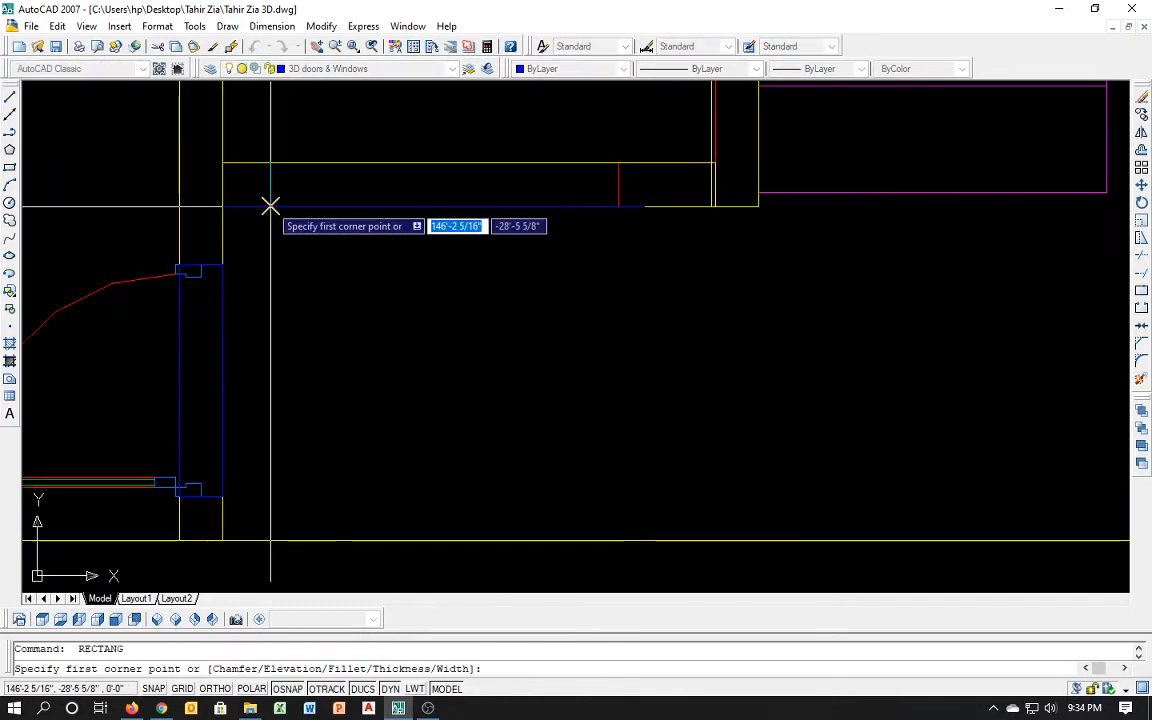
left_click(270, 206)
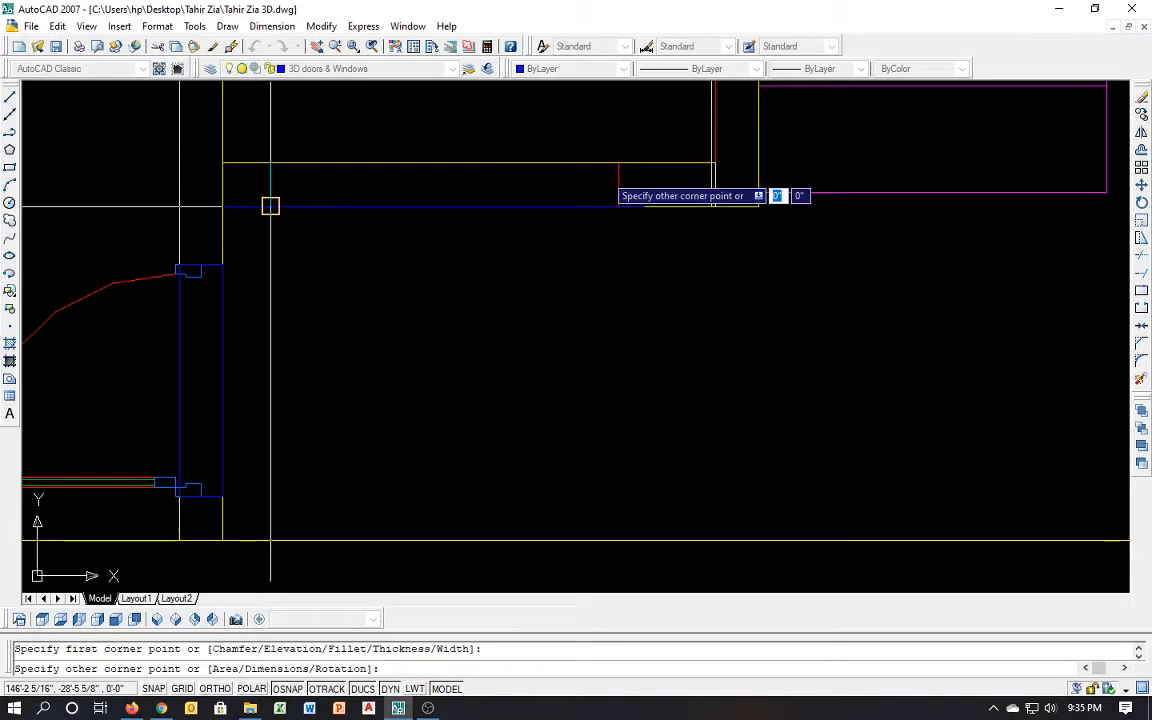
left_click(618, 163)
Trace the opening in the wall right of the staircase, just above the long horizontal wall, with a rectangle
scroll(558, 350, "down", 5)
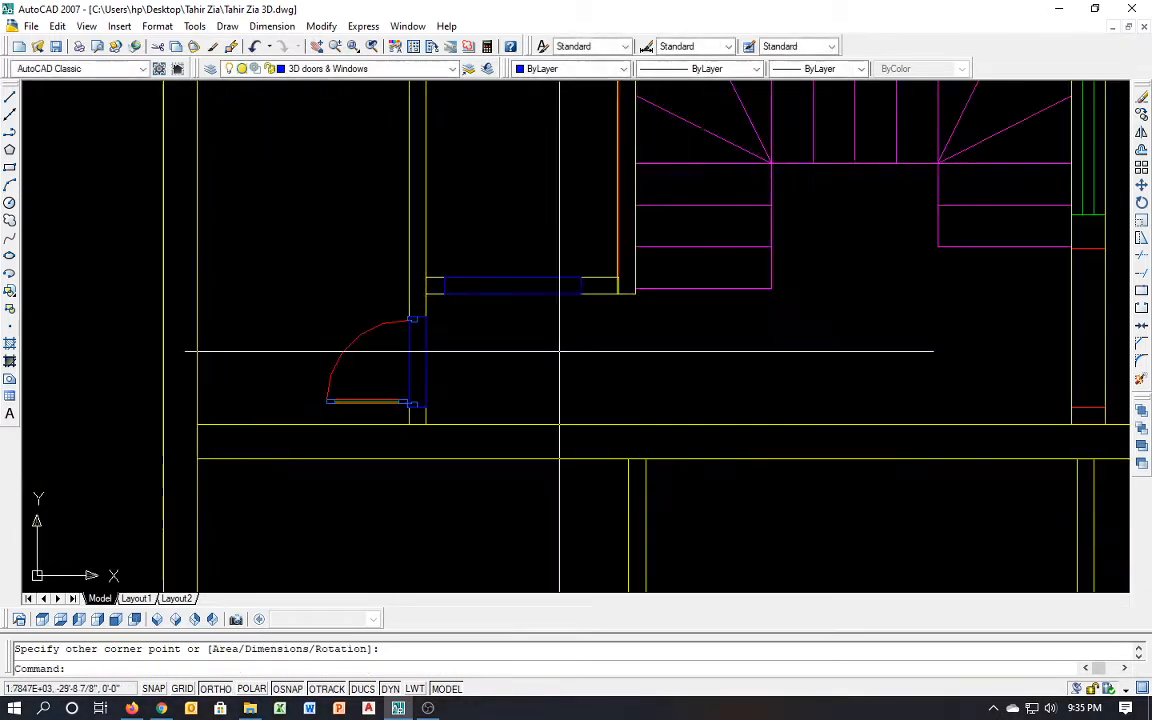
middle_click_drag(640, 252, 589, 334)
scroll(606, 292, "up", 2)
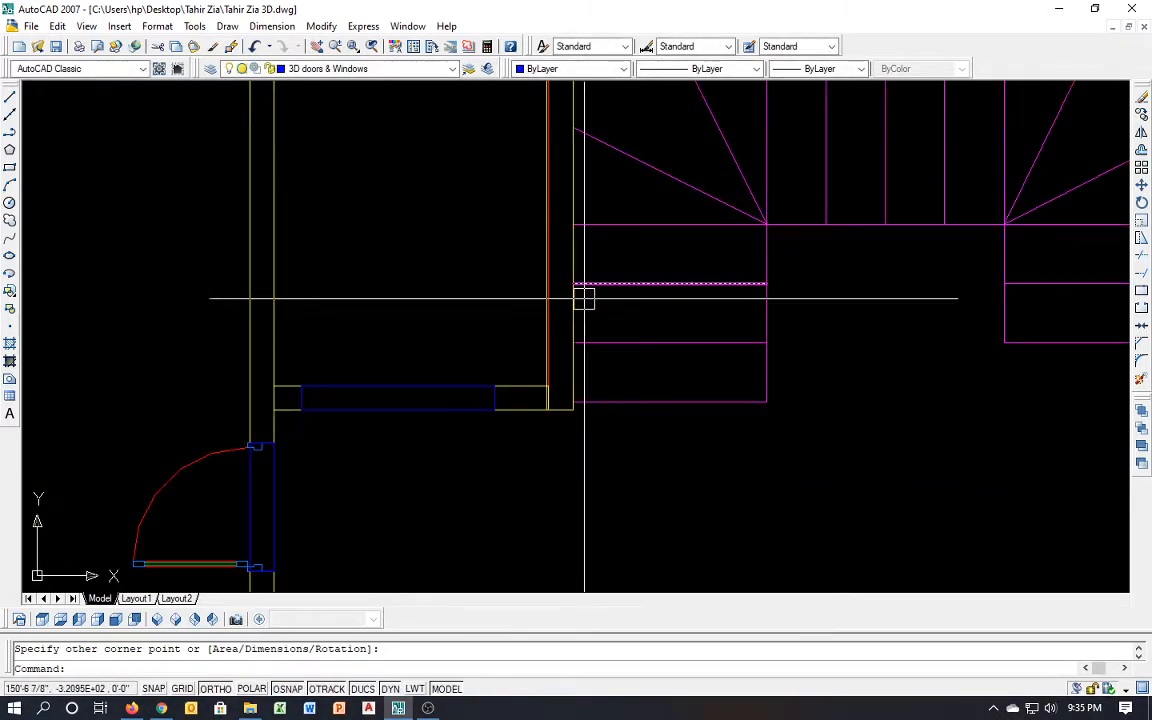
scroll(606, 292, "down", 4)
scroll(663, 437, "up", 5)
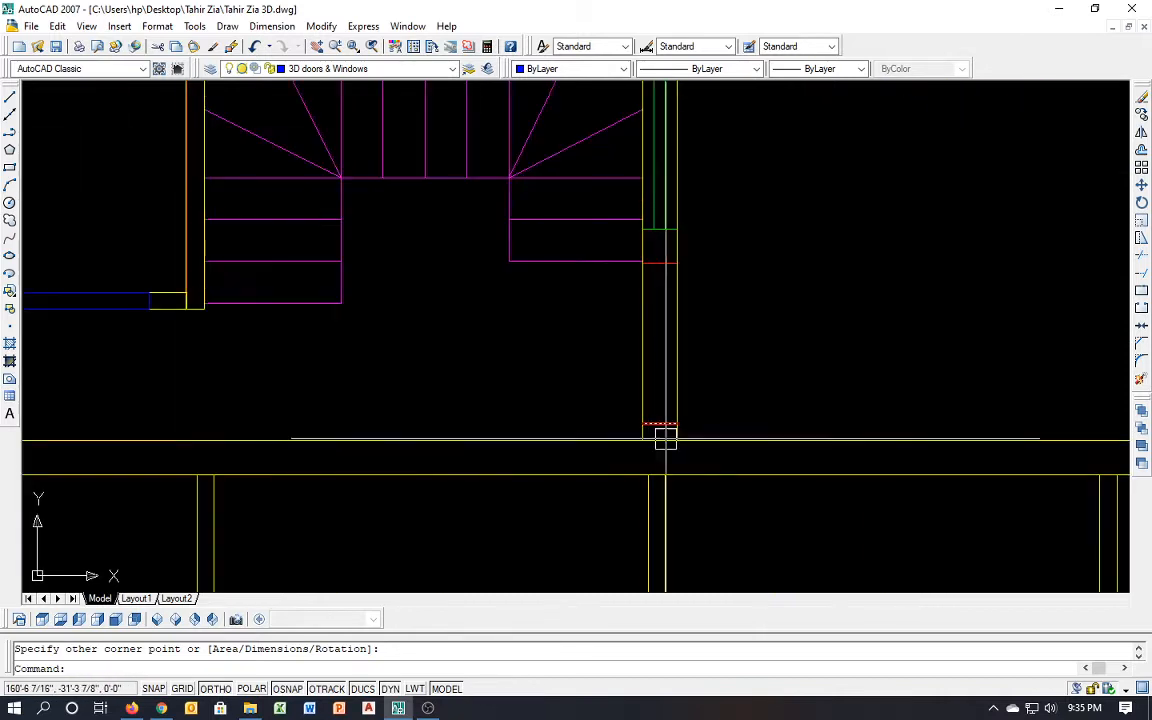
key("Return")
left_click(676, 424)
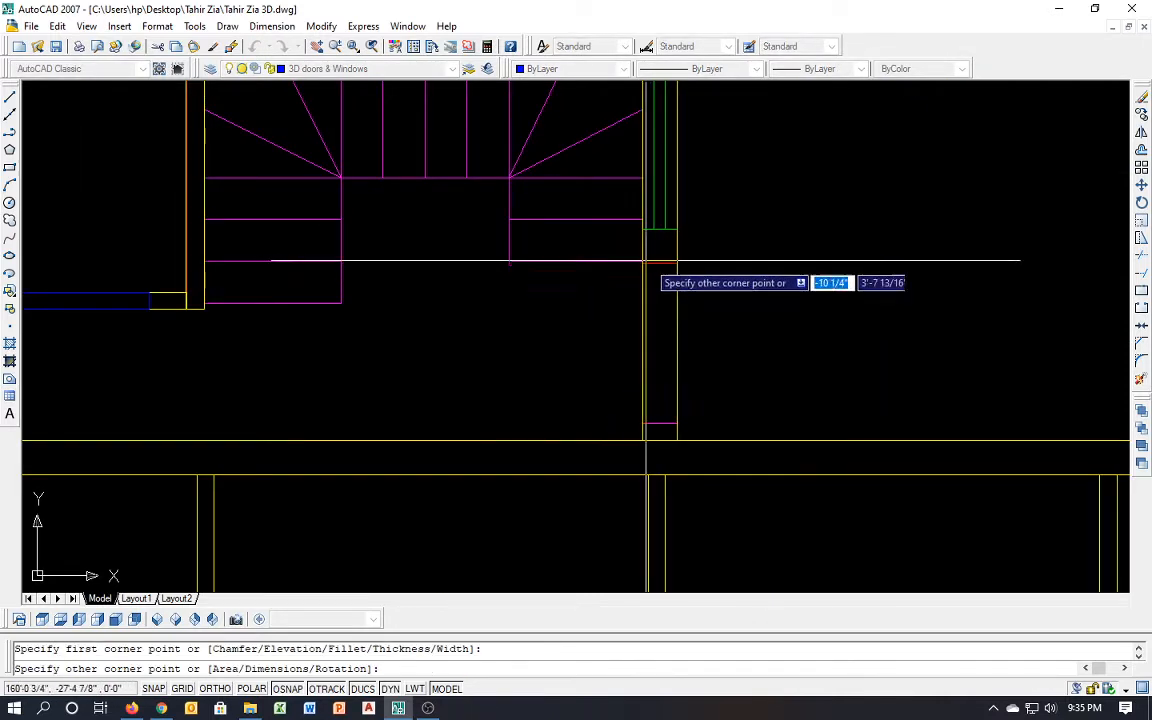
left_click(642, 263)
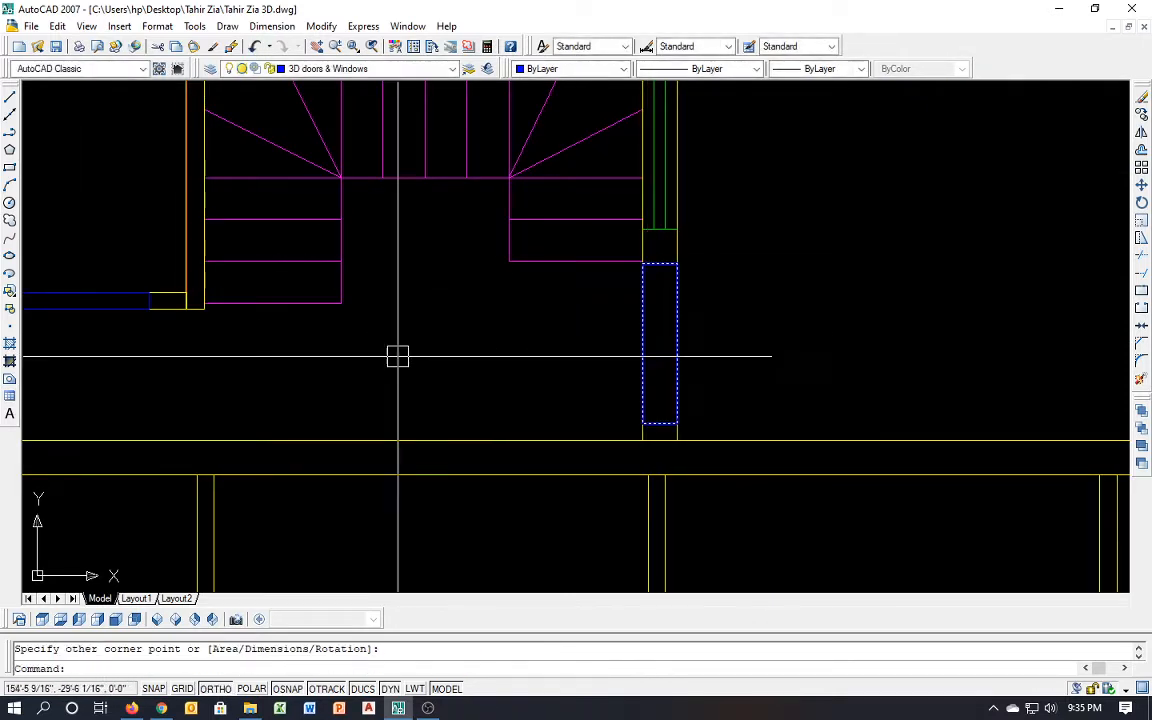
Trace the left bedroom's door opening beside the cyan ramp with a rectangle across the wall
scroll(398, 355, "down", 4)
scroll(491, 154, "up", 5)
key("Return")
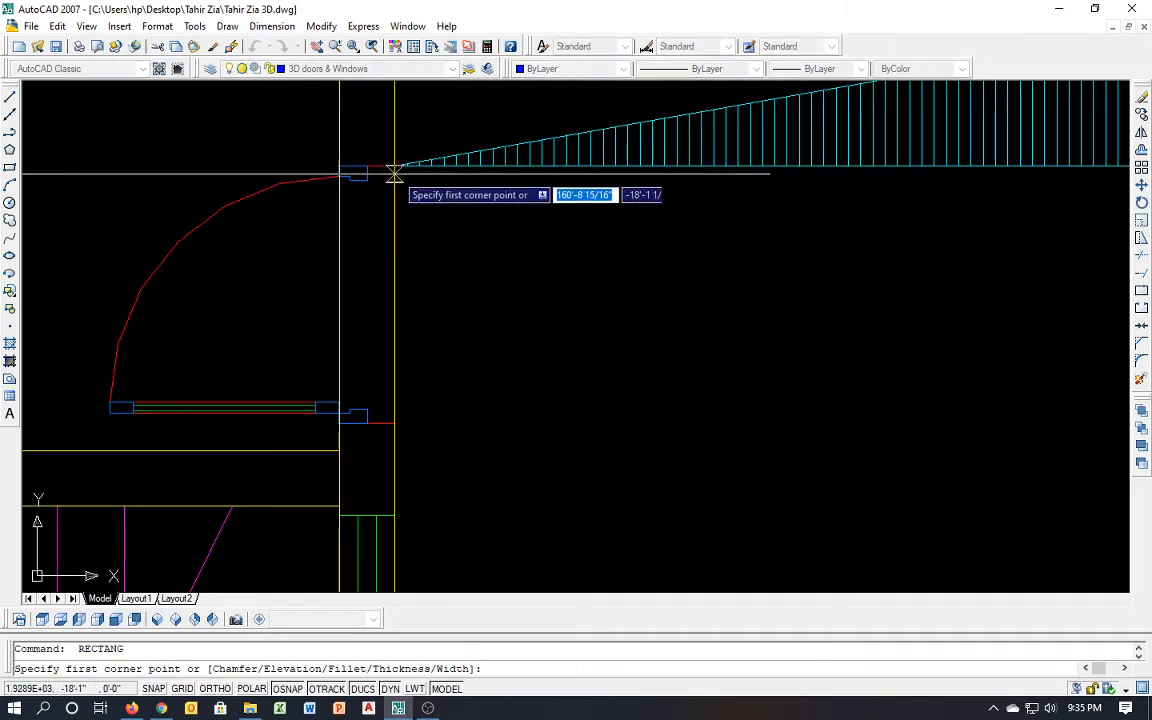
left_click(394, 165)
left_click(339, 423)
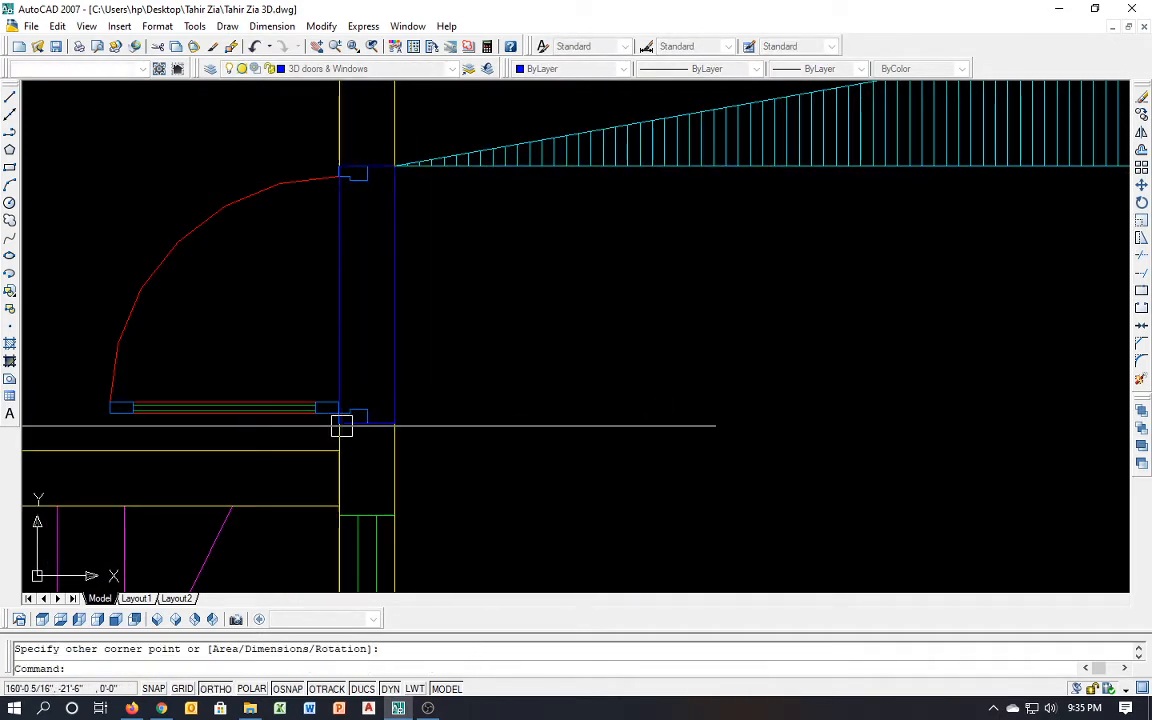
Trace the middle bedroom's door opening in its lower wall with a rectangle
scroll(270, 483, "down", 4)
scroll(487, 378, "up", 5)
scroll(487, 378, "up", 2)
key("Return")
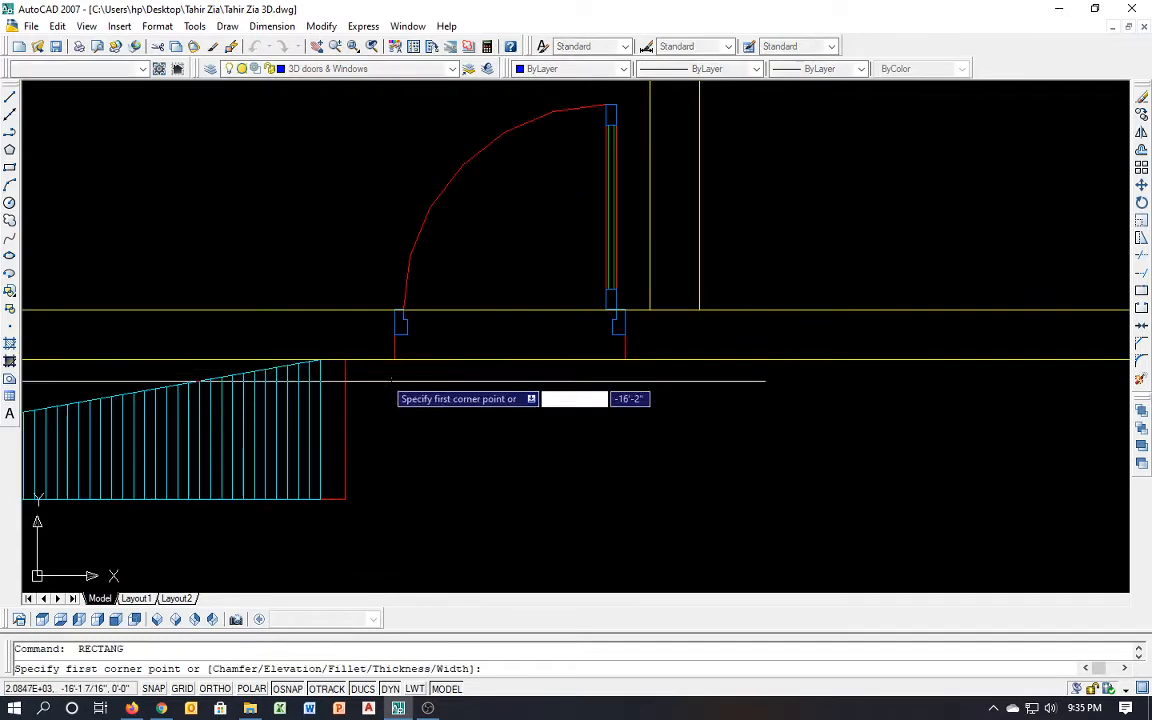
left_click(394, 358)
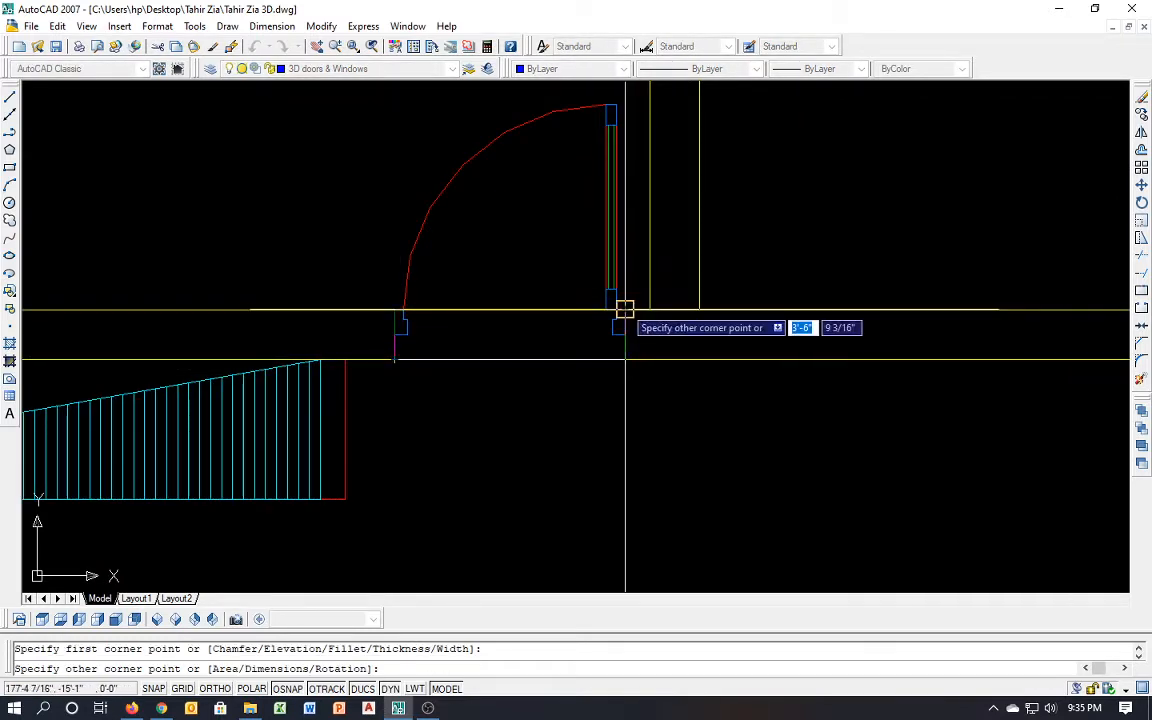
left_click(620, 312)
Trace the wide window in the middle bedroom's upper wall with a rectangle
scroll(473, 401, "down", 5)
scroll(305, 175, "up", 5)
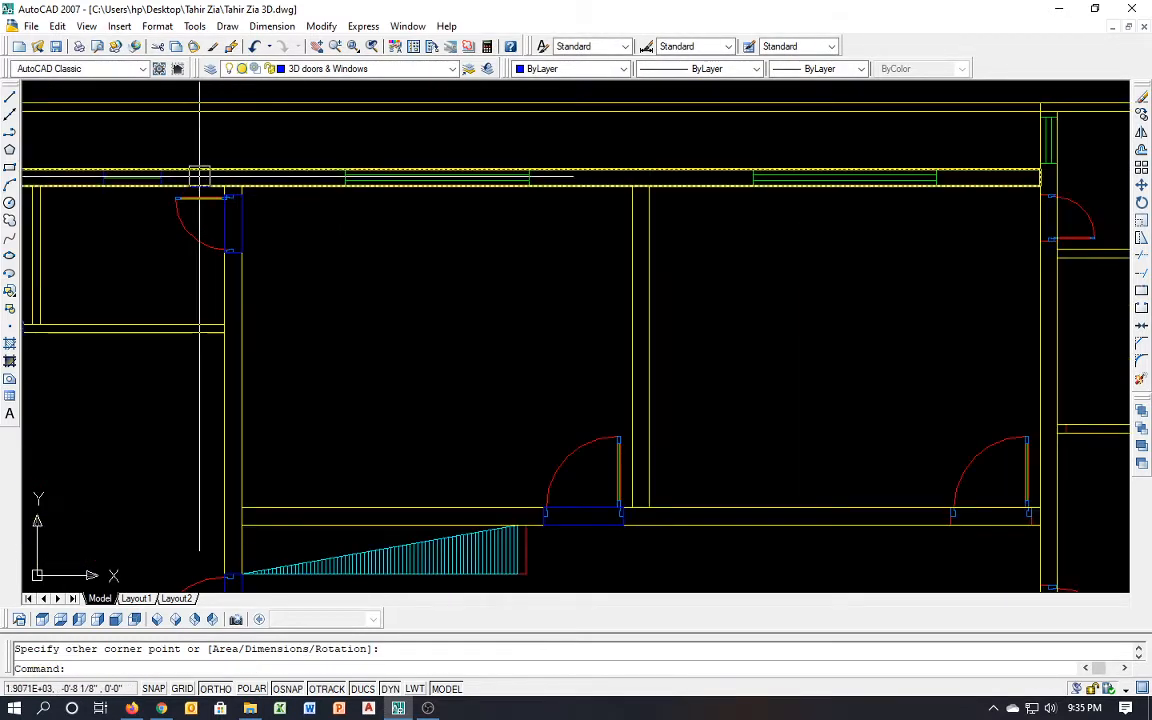
key("Return")
left_click(364, 205)
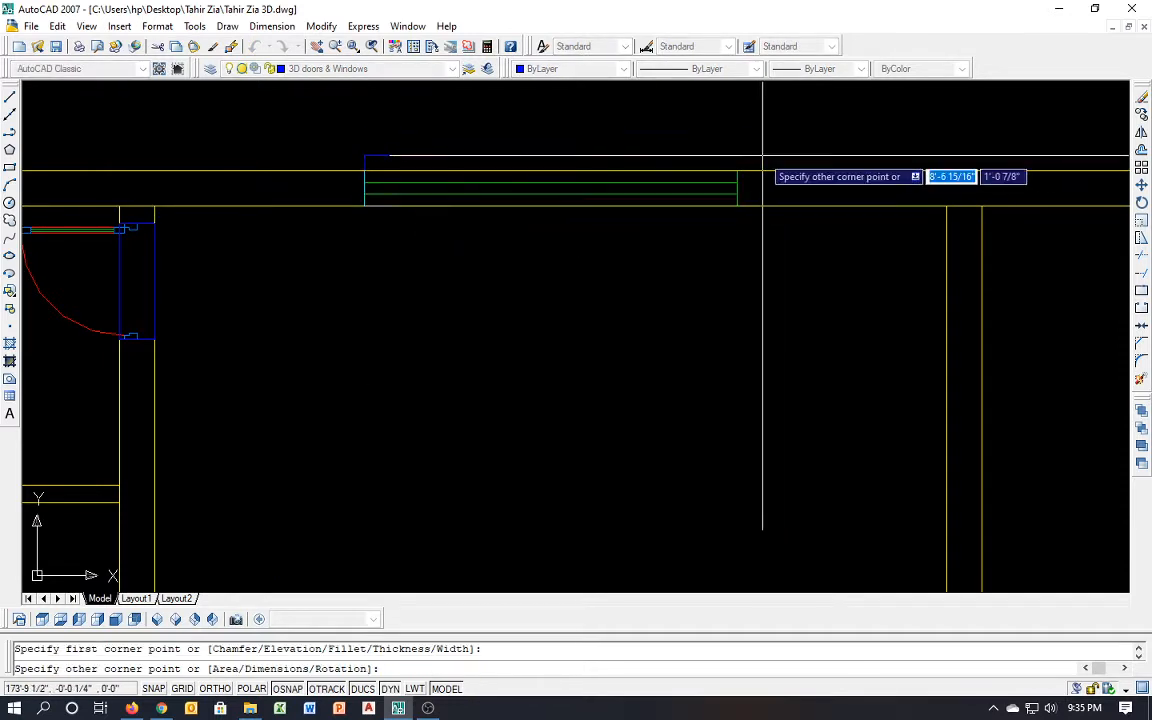
left_click(738, 175)
Trace the wide window in the right bedroom's upper wall with a rectangle
scroll(558, 252, "down", 4)
middle_click_drag(755, 263, 254, 290)
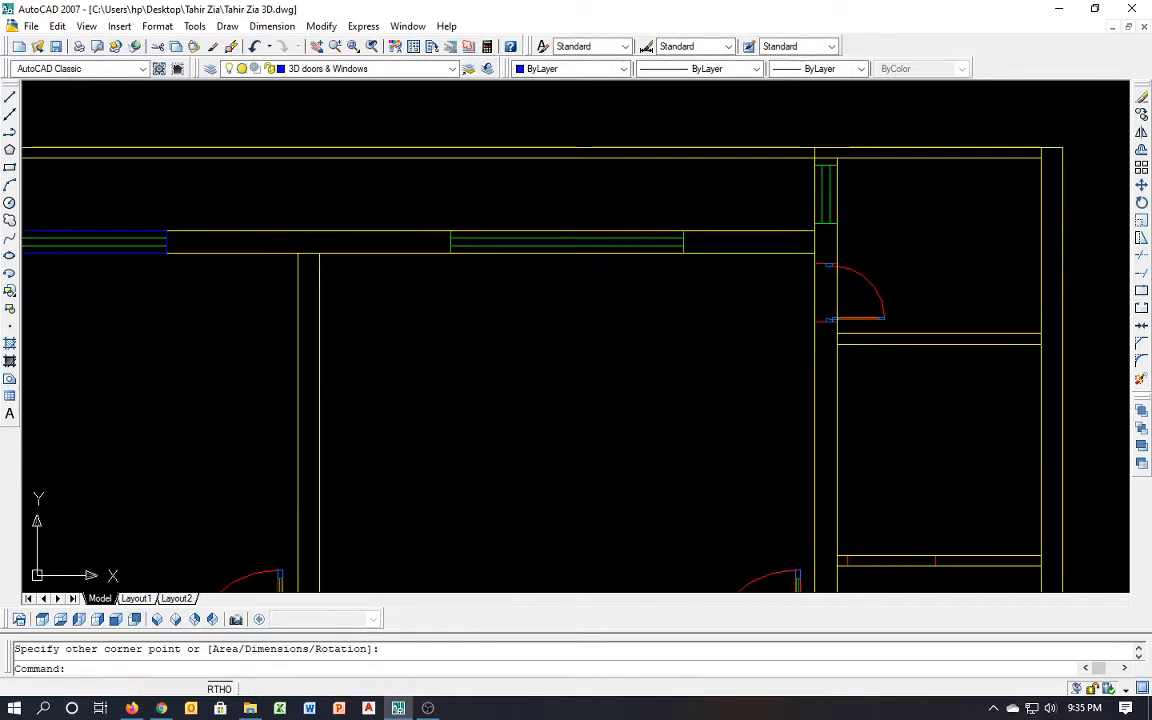
key("Return")
left_click(450, 231)
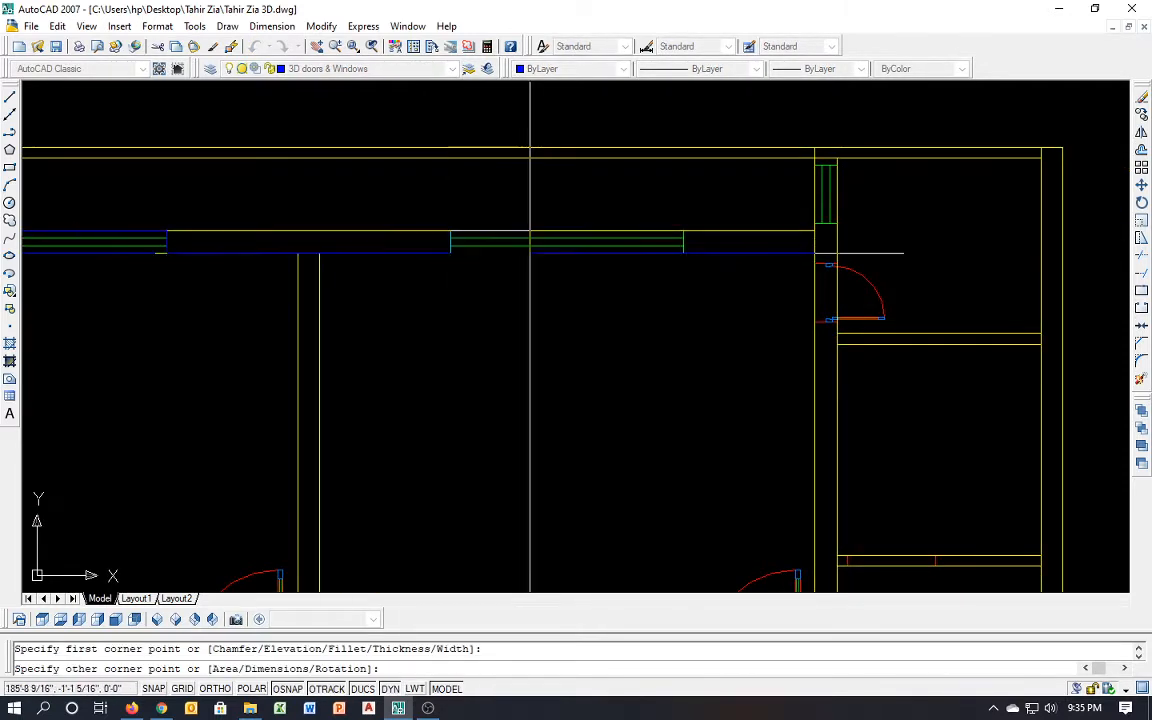
left_click(684, 252)
Trace the vertical window above the door of the upper-right room with a rectangle across the wall
scroll(851, 174, "up", 5)
key("Return")
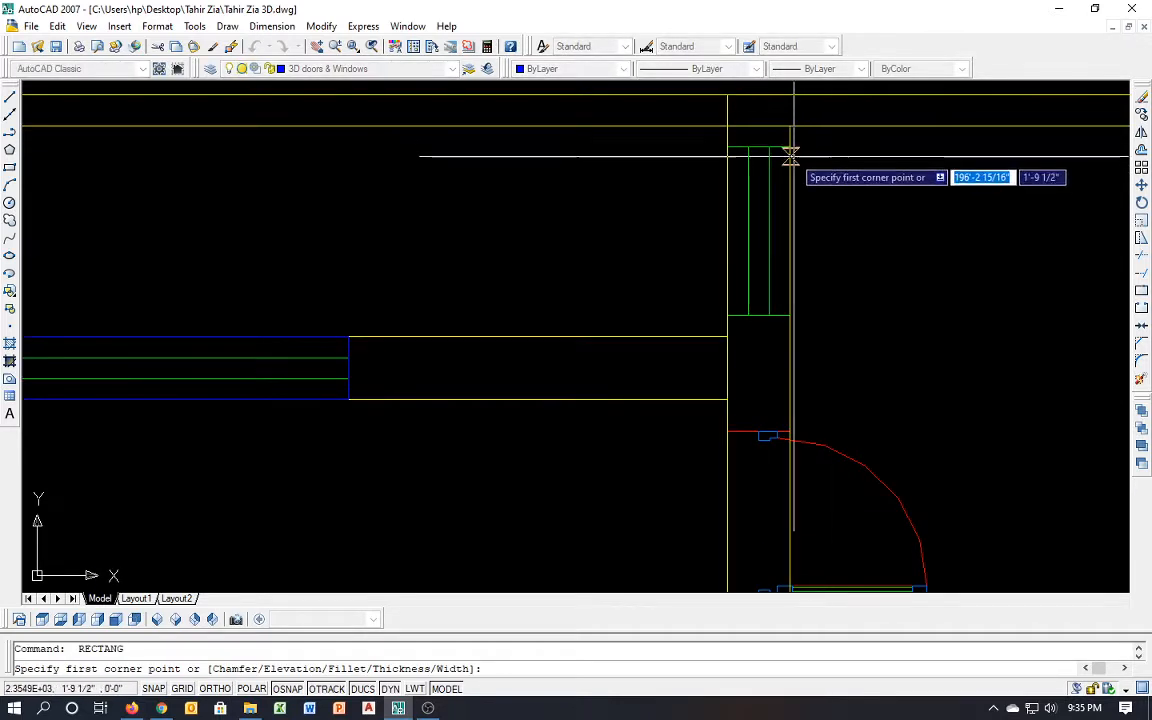
left_click(790, 147)
left_click(728, 315)
scroll(692, 322, "down", 5)
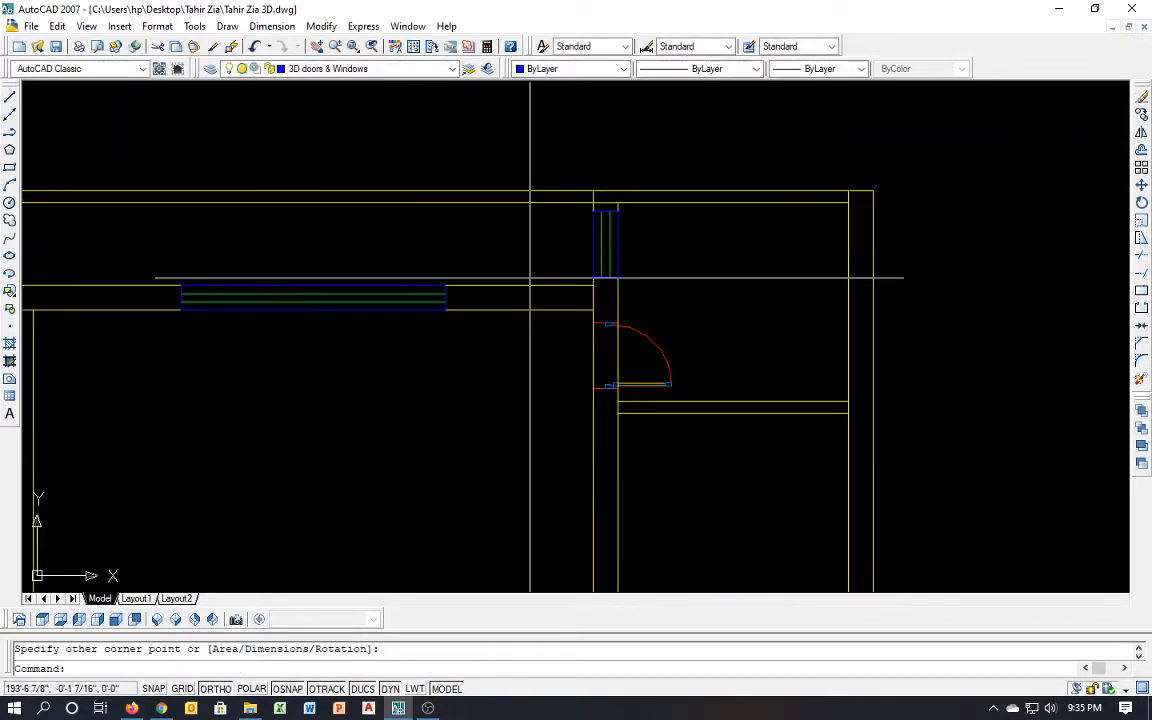
Trace the door opening below the vertical window in the upper-right room's left wall with a rectangle across the wall
key("Return")
scroll(647, 357, "up", 7)
left_click(545, 334)
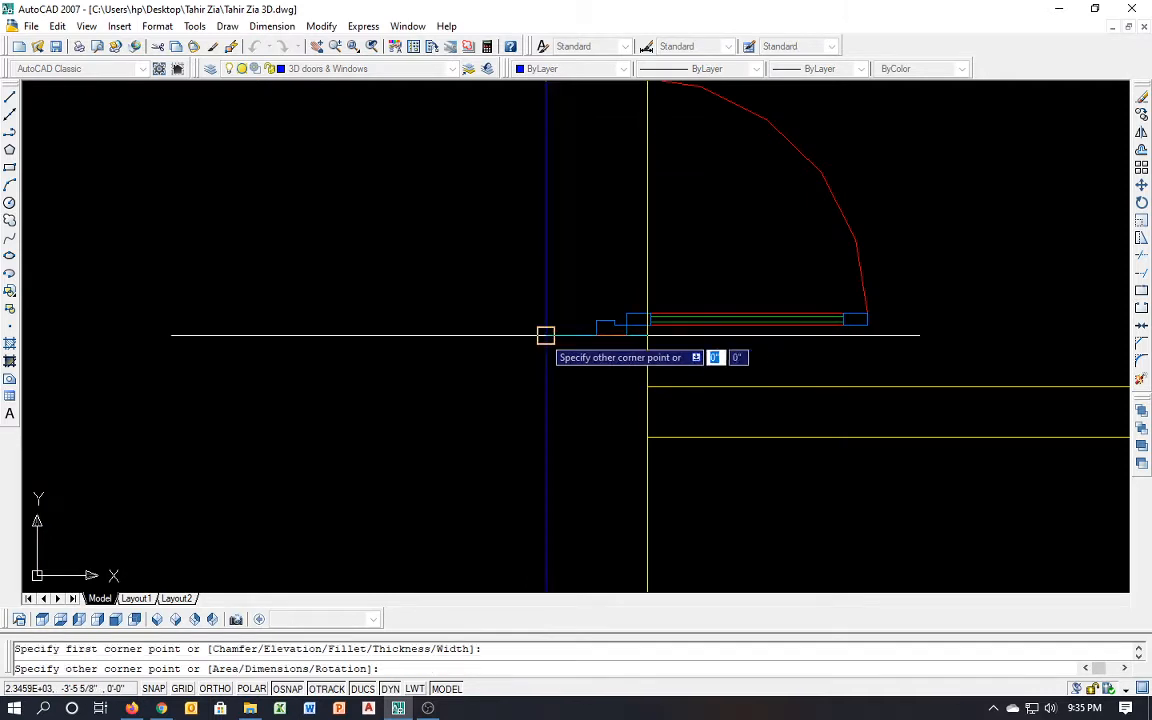
middle_click_drag(682, 241, 608, 379)
left_click(575, 203)
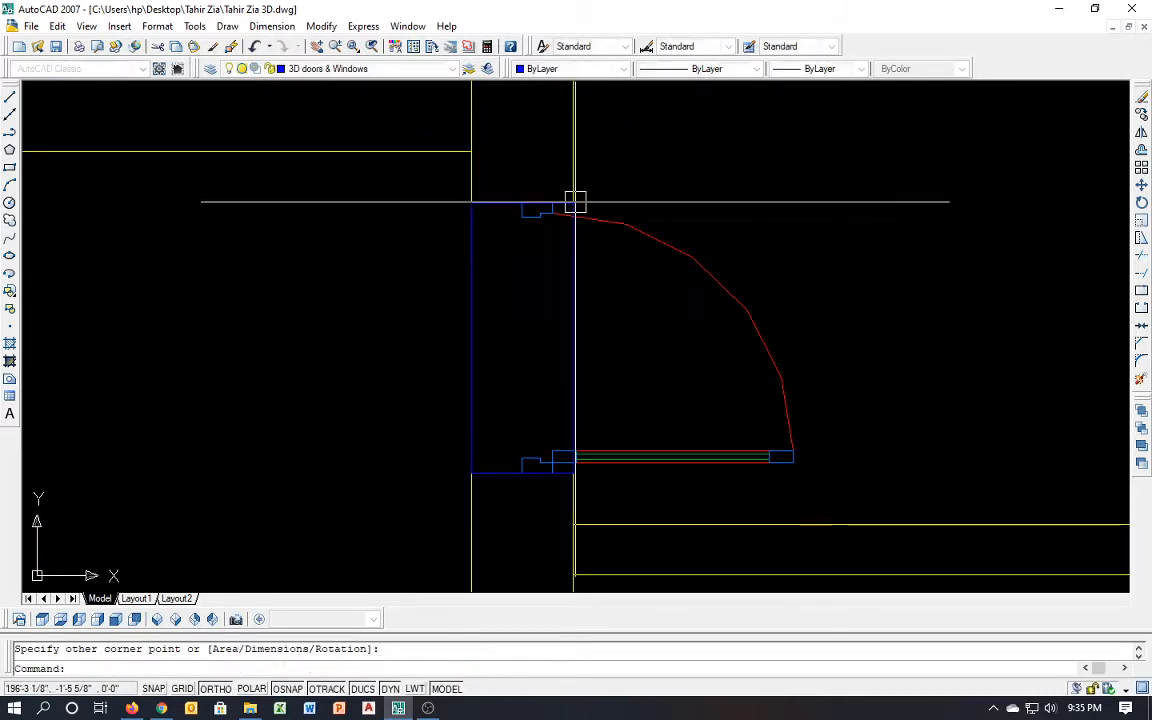
Trace the opening in the thin partition wall between the right-hand side rooms with a rectangle
scroll(512, 212, "down", 3)
middle_click_drag(548, 303, 527, 193)
middle_click_drag(560, 411, 581, 290)
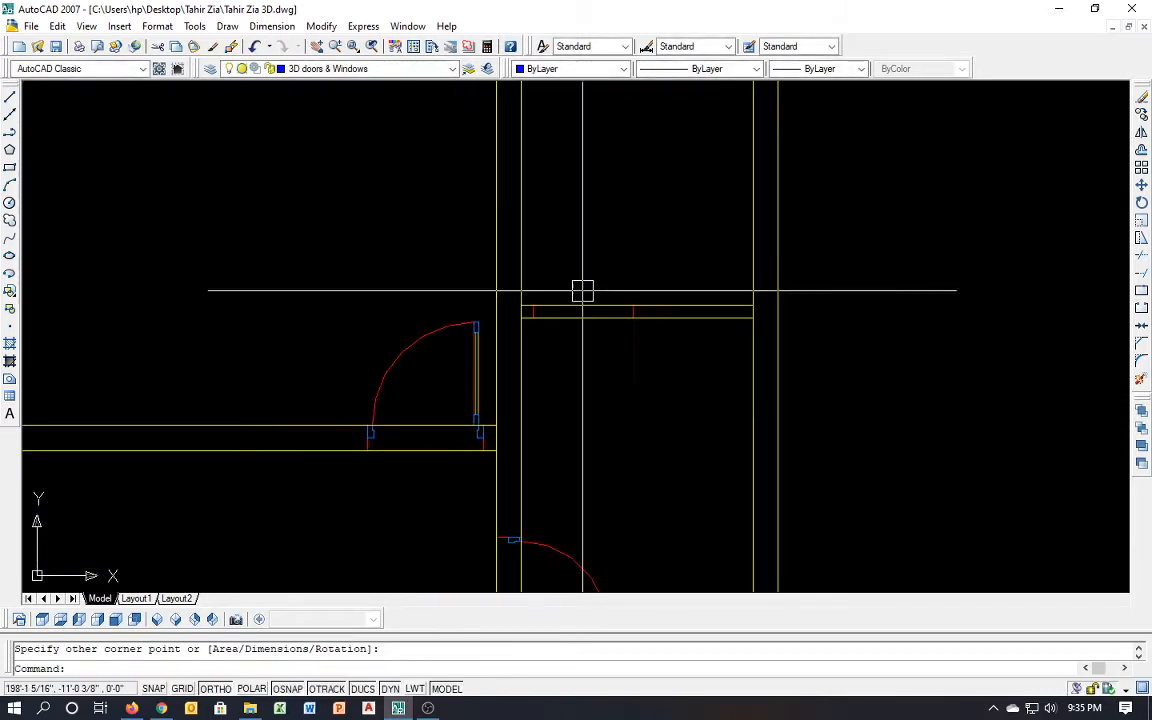
scroll(552, 315, "up", 3)
key("space")
left_click(516, 317)
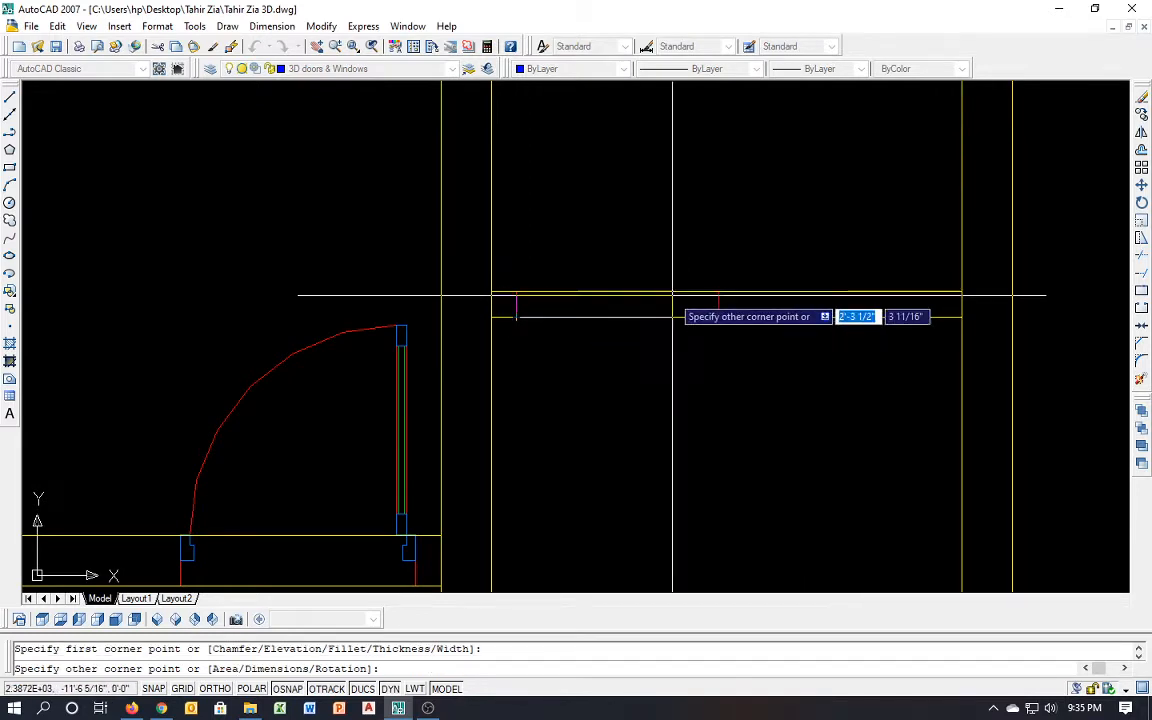
left_click(718, 291)
Trace the right bedroom's door opening in its lower wall with a rectangle across the wall
scroll(606, 218, "down", 2)
scroll(528, 354, "up", 3)
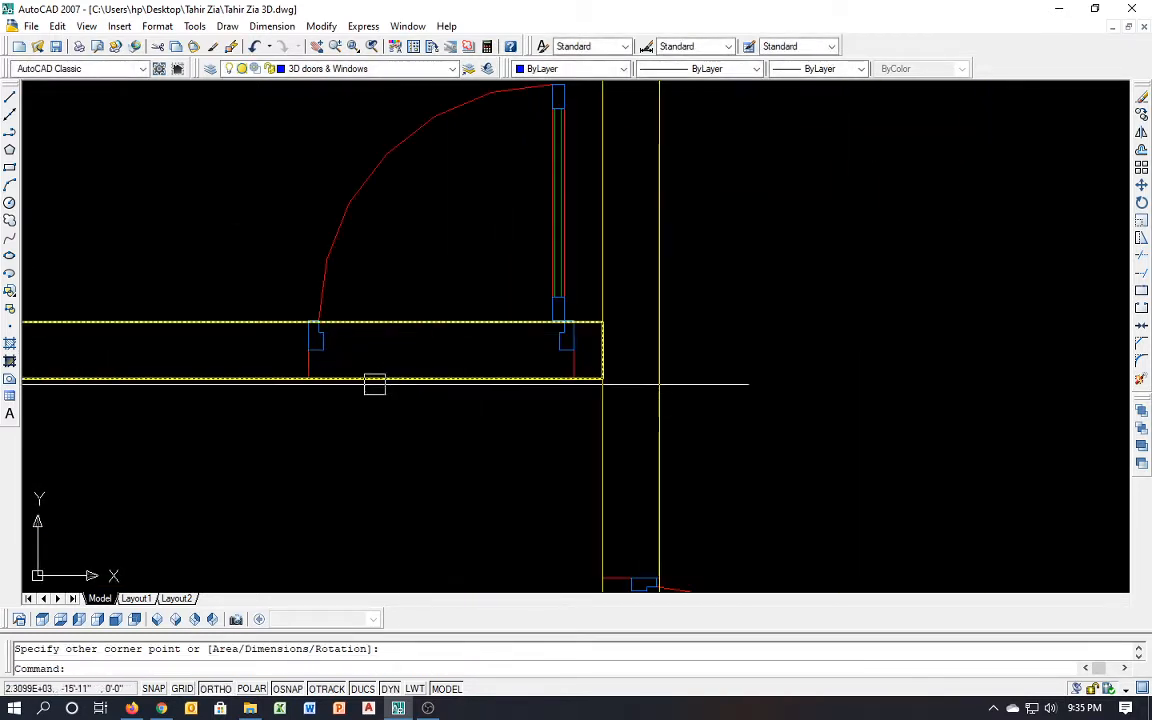
key("space")
left_click(309, 378)
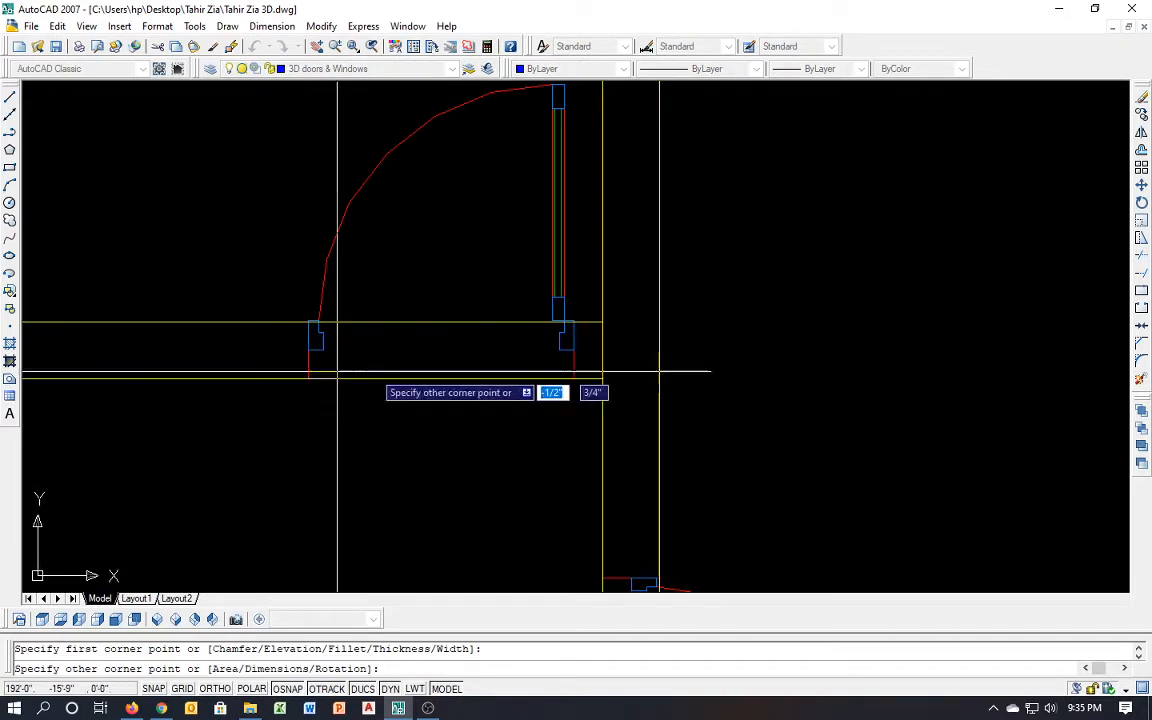
left_click(566, 330)
Trace the door opening in the left wall of the lowest right-hand side room with a rectangle across the wall
scroll(566, 337, "down", 3)
scroll(540, 437, "up", 3)
scroll(503, 484, "up", 3)
key("space")
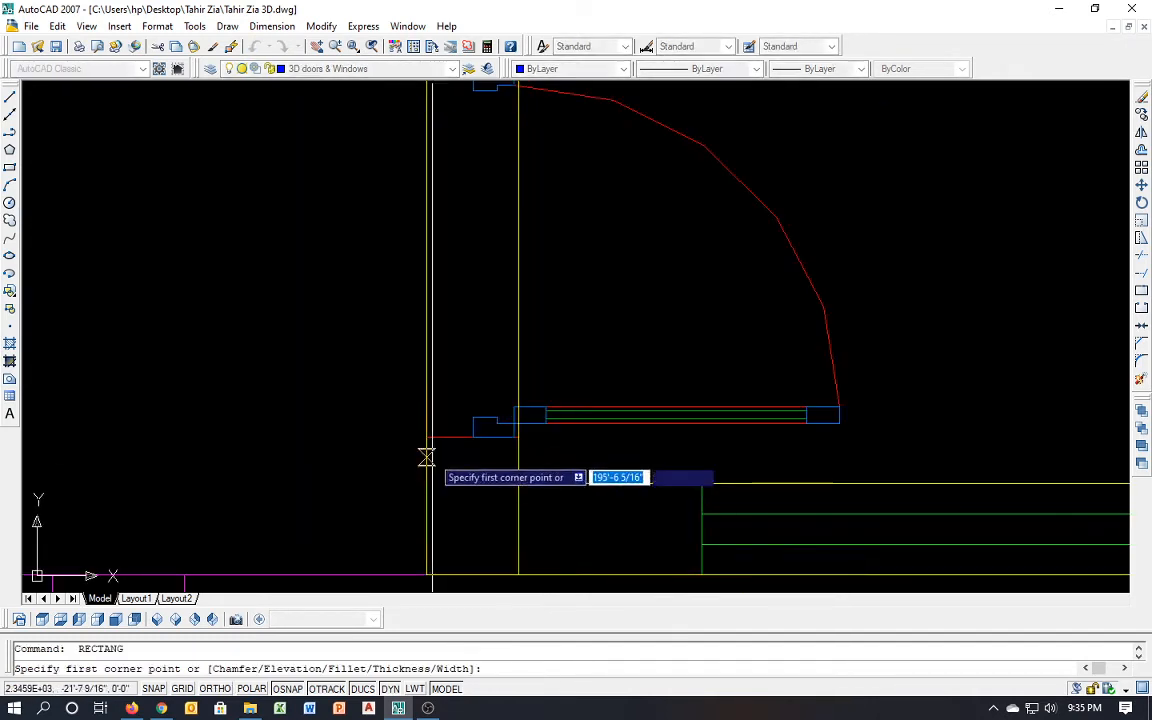
left_click(425, 439)
middle_click_drag(594, 231, 544, 342)
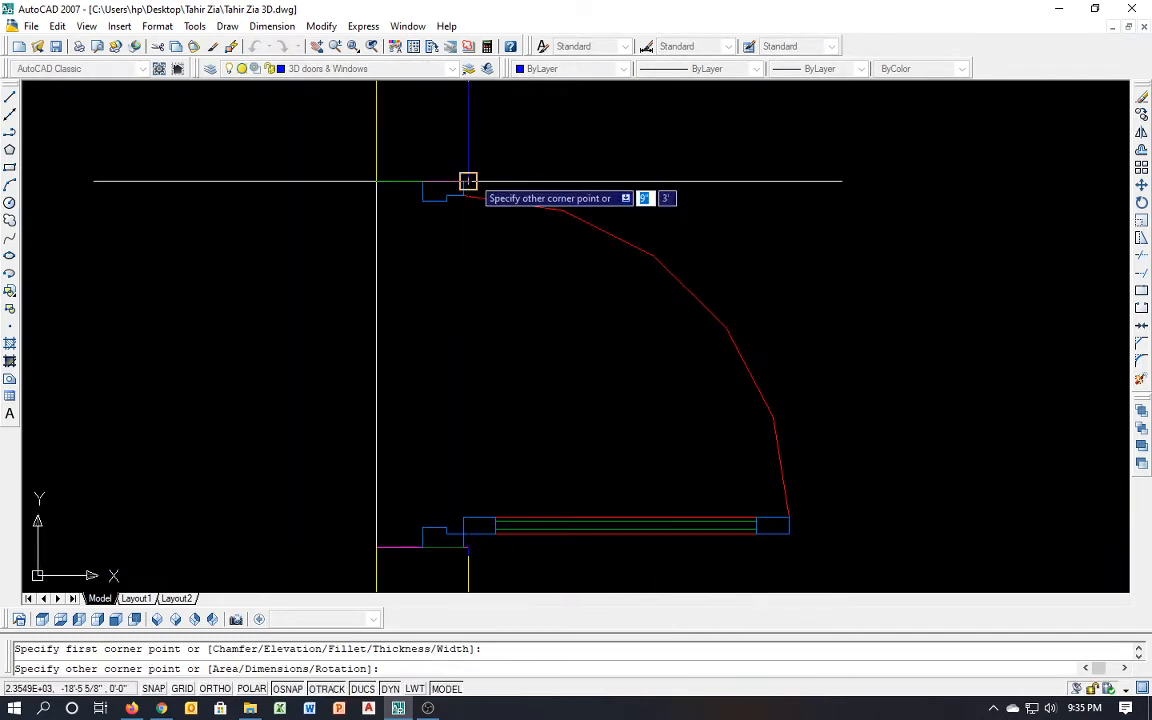
left_click(470, 182)
Trace the window in the lower wall of the lowest right-hand side room with a rectangle
scroll(470, 182, "down", 3)
scroll(640, 335, "up", 3)
key("space")
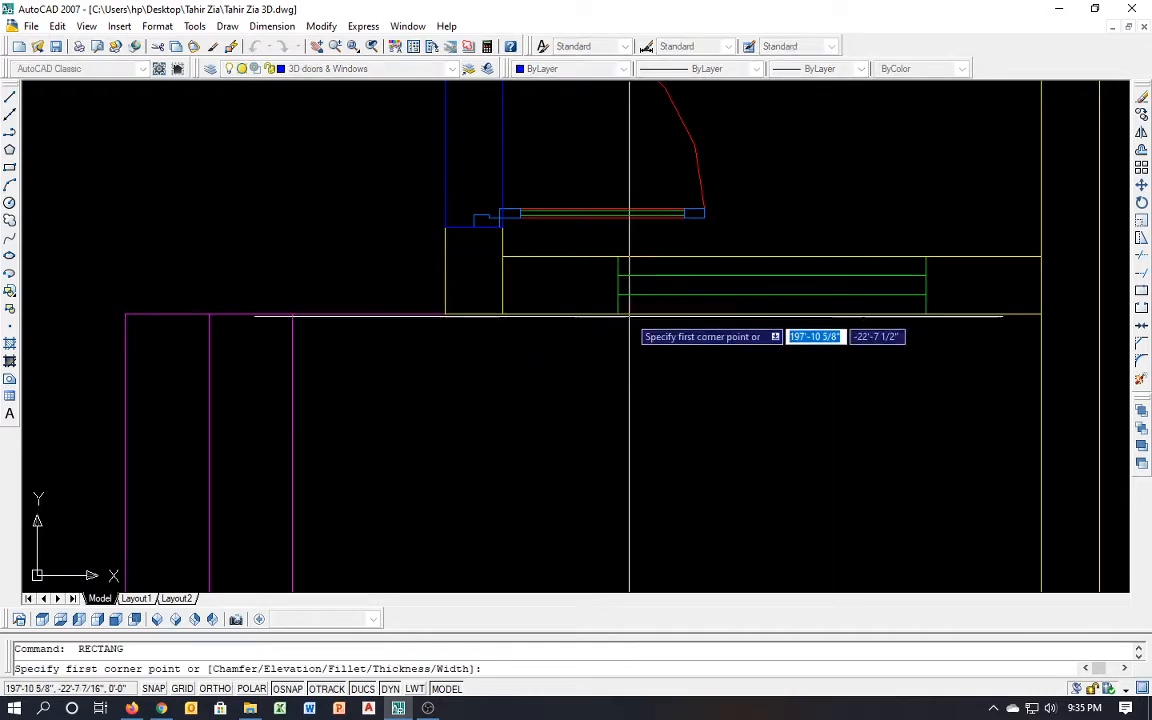
left_click(618, 314)
left_click(926, 257)
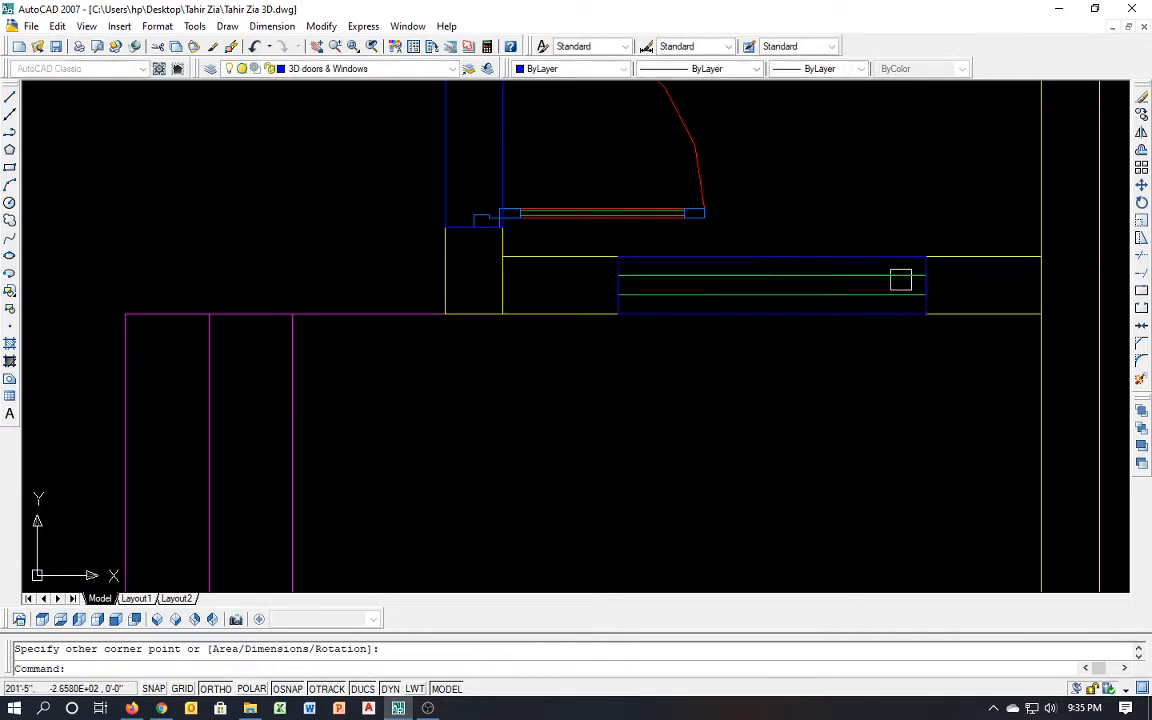
Trace the rightmost room's opening in the front wall of the lower row of five rooms with a rectangle
scroll(900, 278, "down", 3)
scroll(733, 263, "up", 3)
scroll(733, 263, "down", 3)
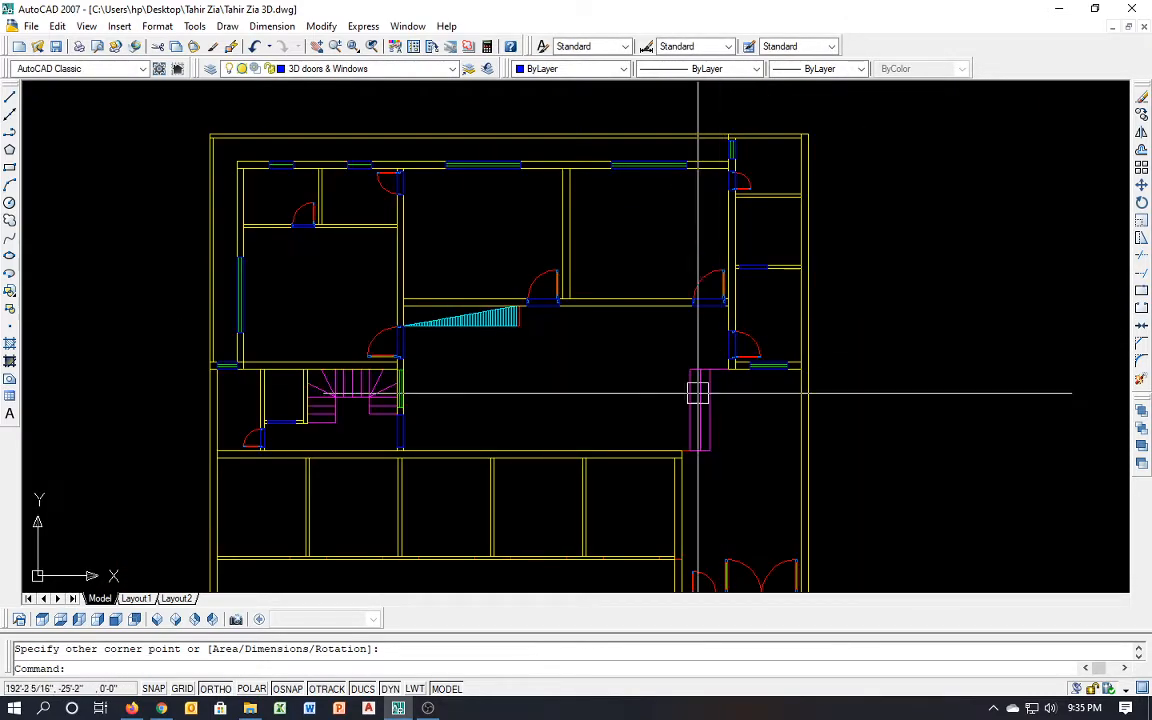
middle_click_drag(699, 391, 679, 298)
scroll(575, 465, "up", 3)
scroll(575, 465, "up", 3)
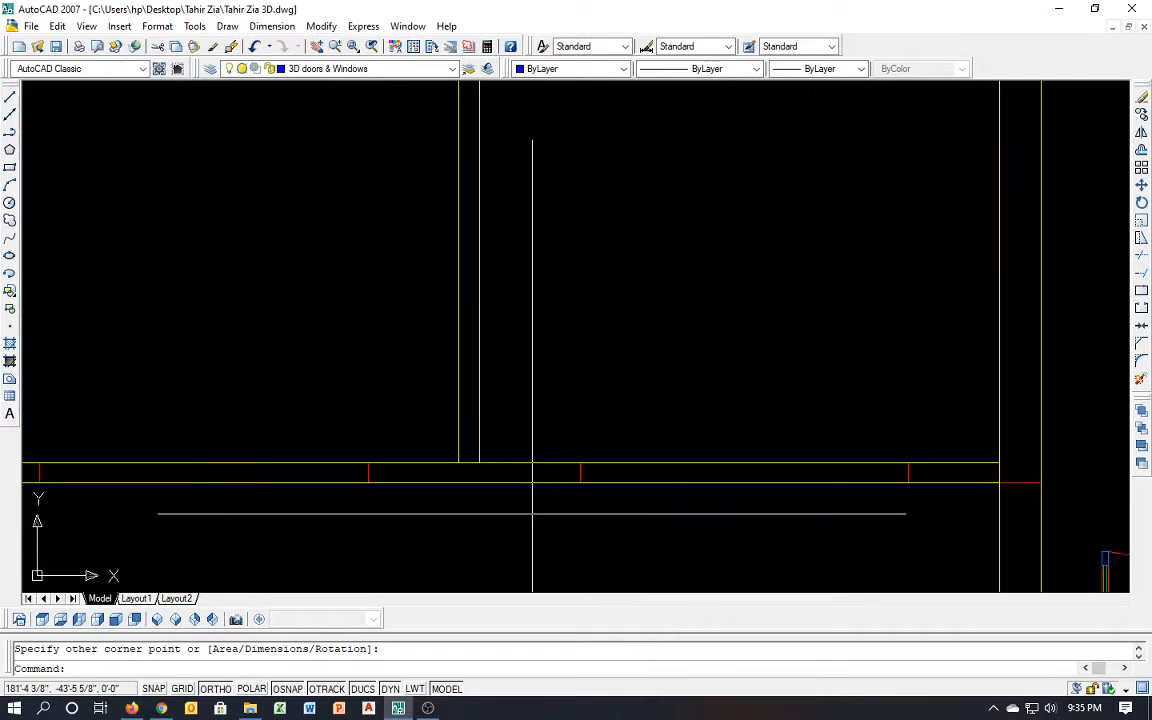
key("space")
left_click(579, 481)
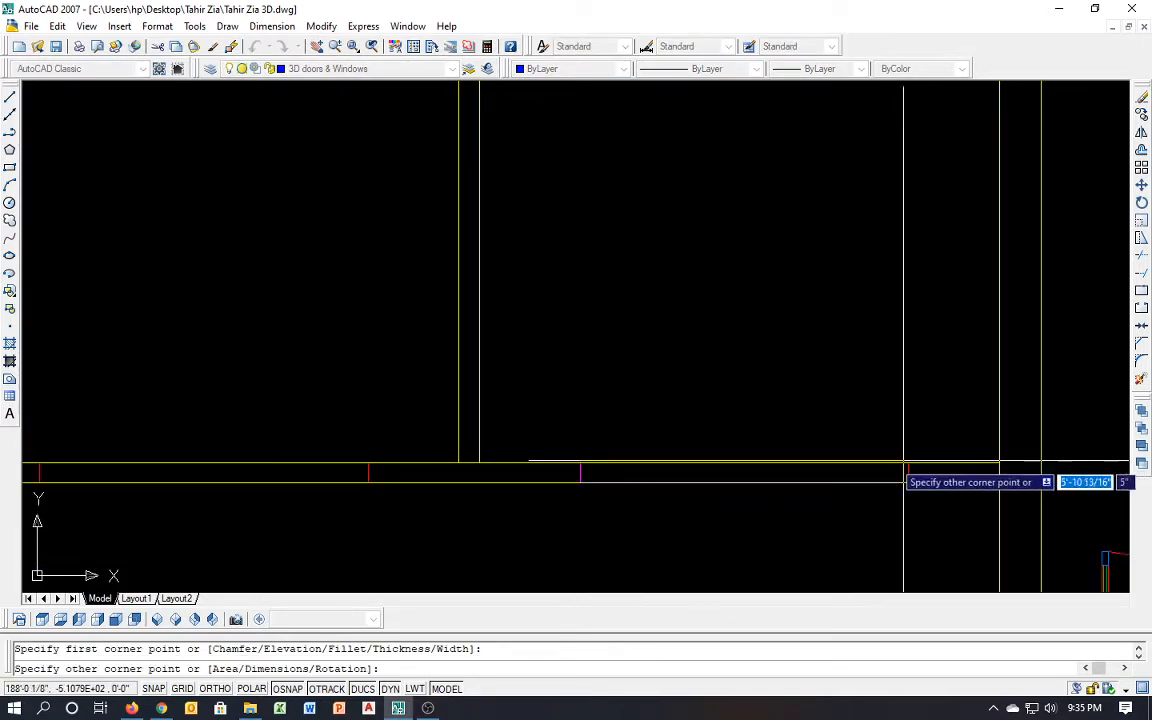
left_click(905, 463)
Trace the front wall openings of the second and third rooms from the right in the lower row with rectangles
middle_click_drag(945, 458, 795, 412)
key("space")
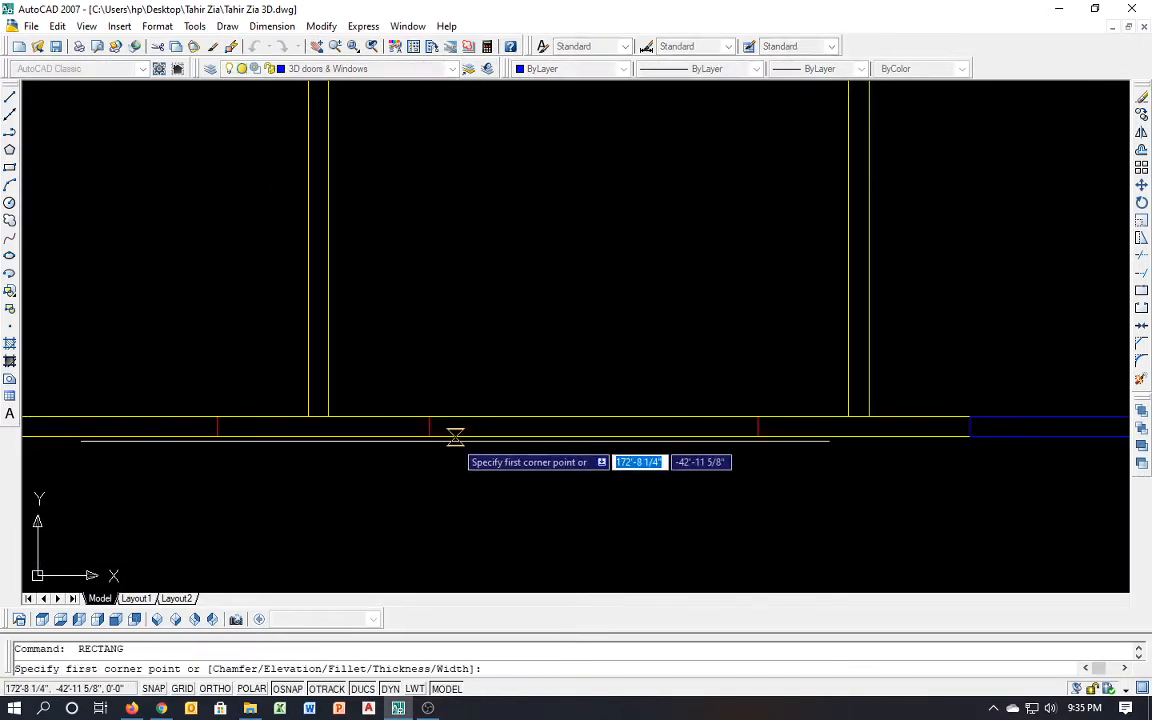
left_click(429, 435)
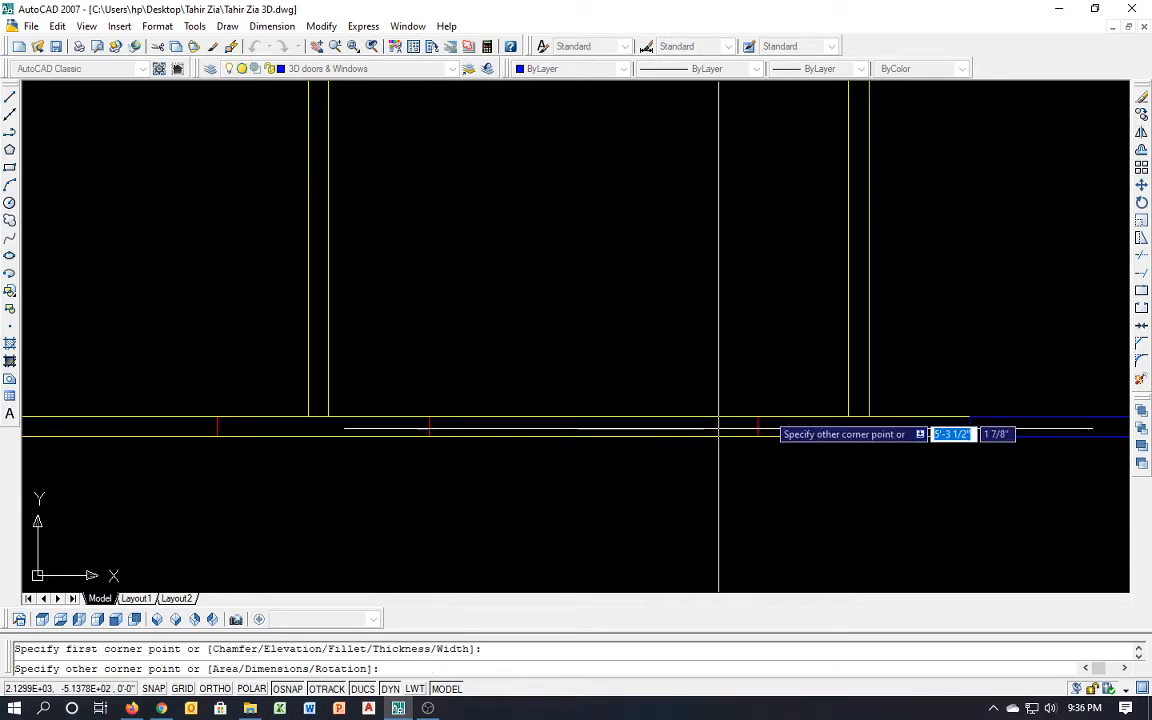
left_click(757, 416)
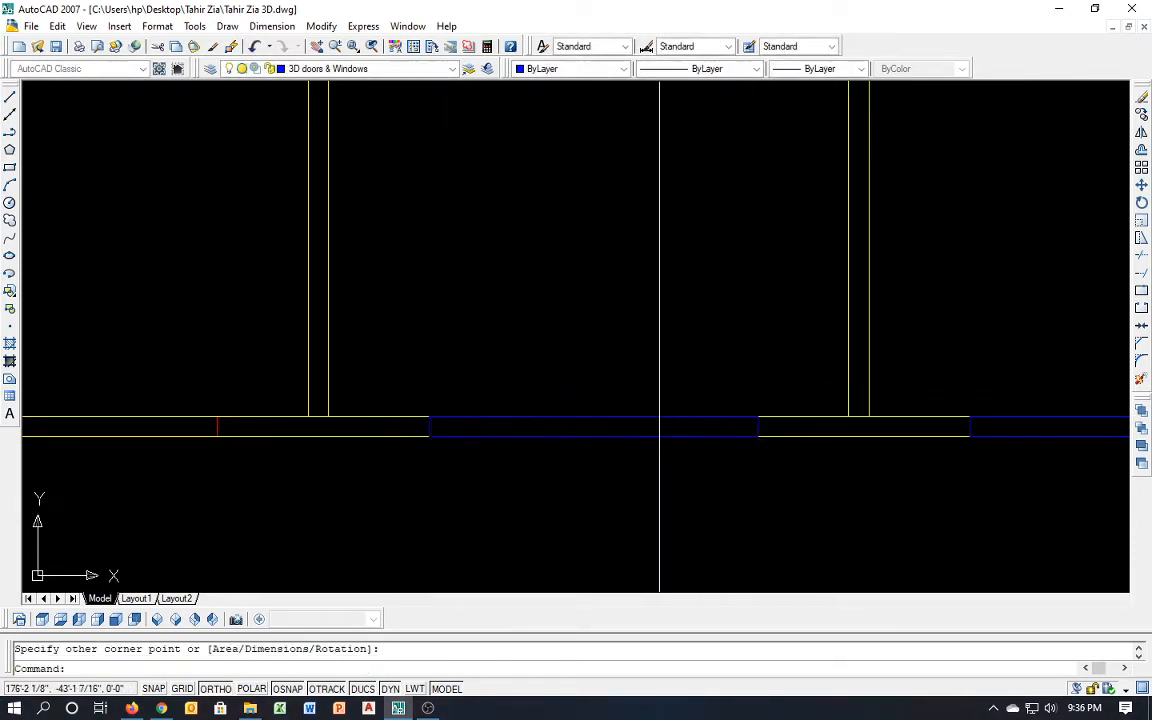
middle_click_drag(1085, 416, 861, 404)
key("space")
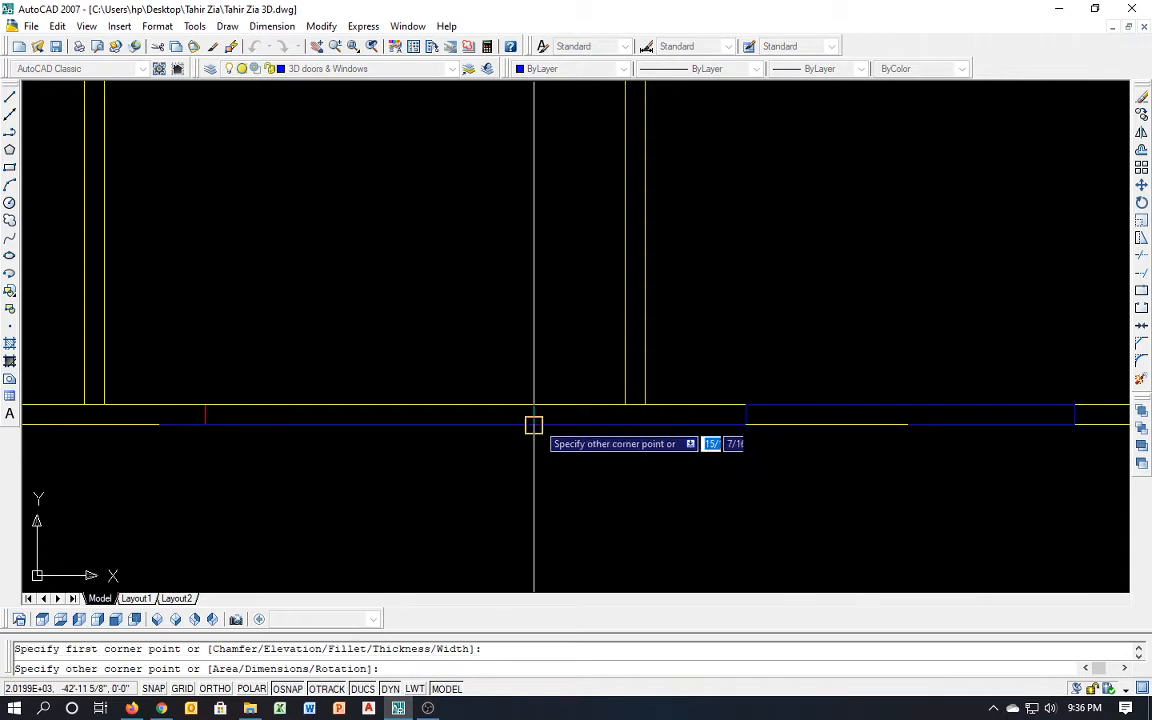
left_click(206, 404)
Trace the front wall openings of the two leftmost rooms in the lower row with rectangles
middle_click_drag(823, 350, 884, 363)
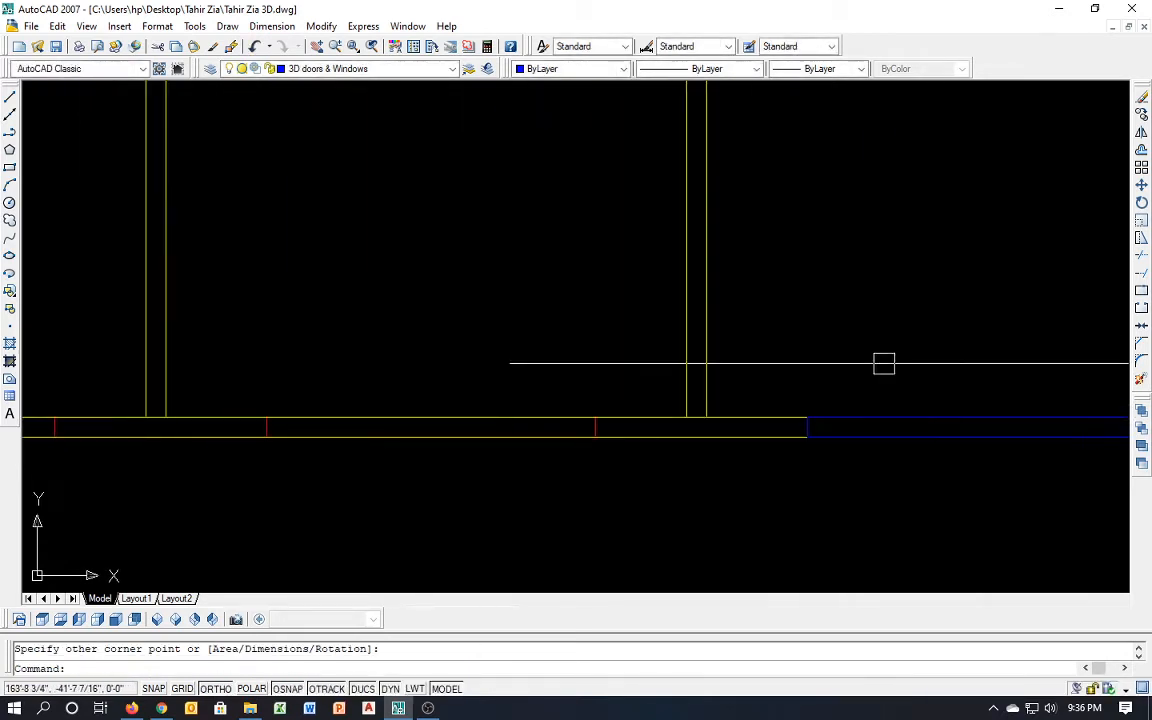
key("space")
left_click(595, 437)
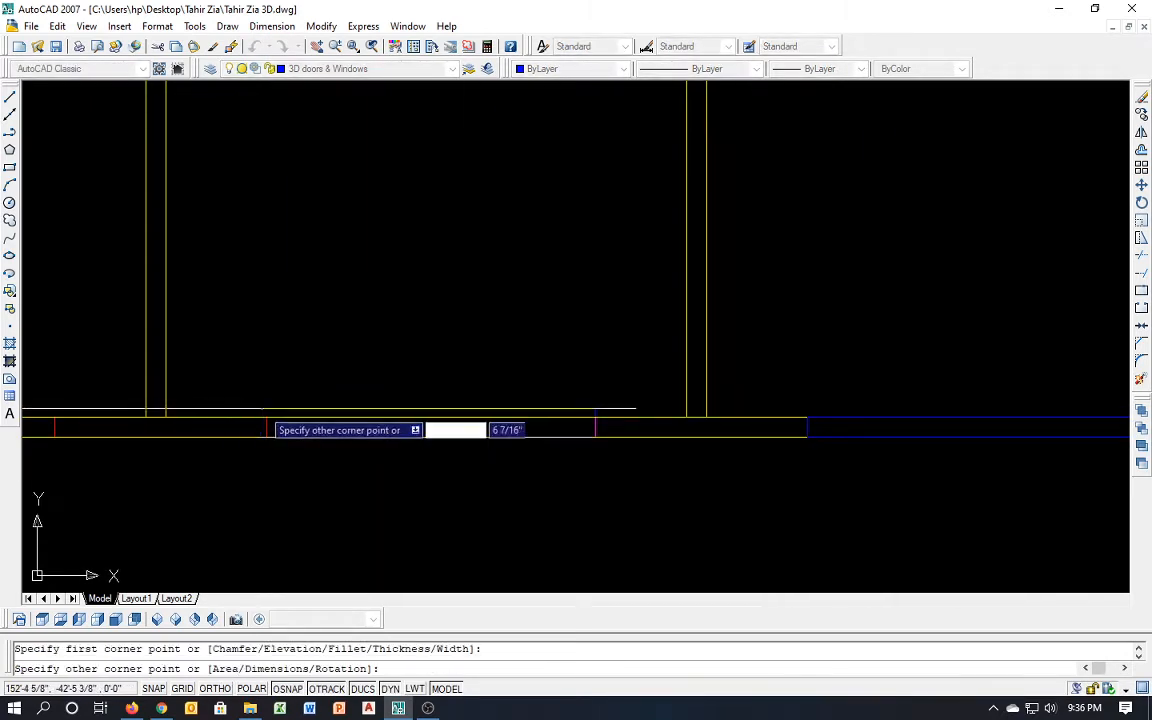
left_click(267, 416)
middle_click_drag(476, 329, 535, 329)
key("space")
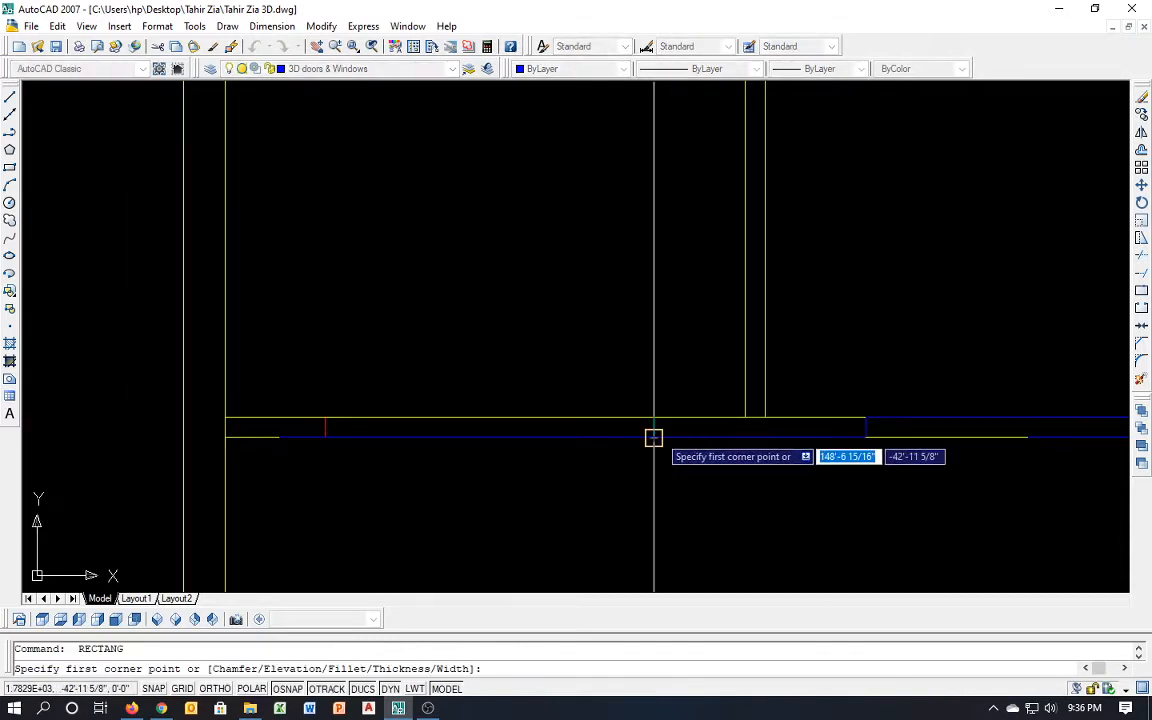
left_click(325, 417)
Trace the small single-leaf entrance gate opening between its two pillars with a rectangle
scroll(290, 390, "down", 5)
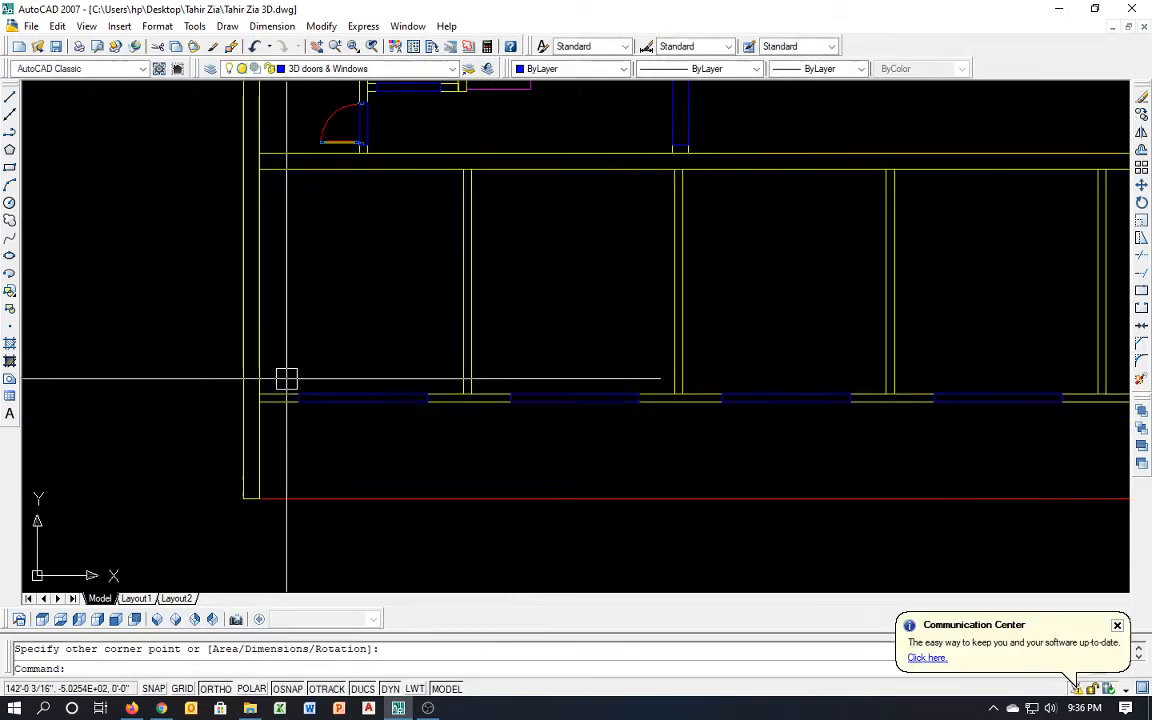
scroll(745, 425, "up", 4)
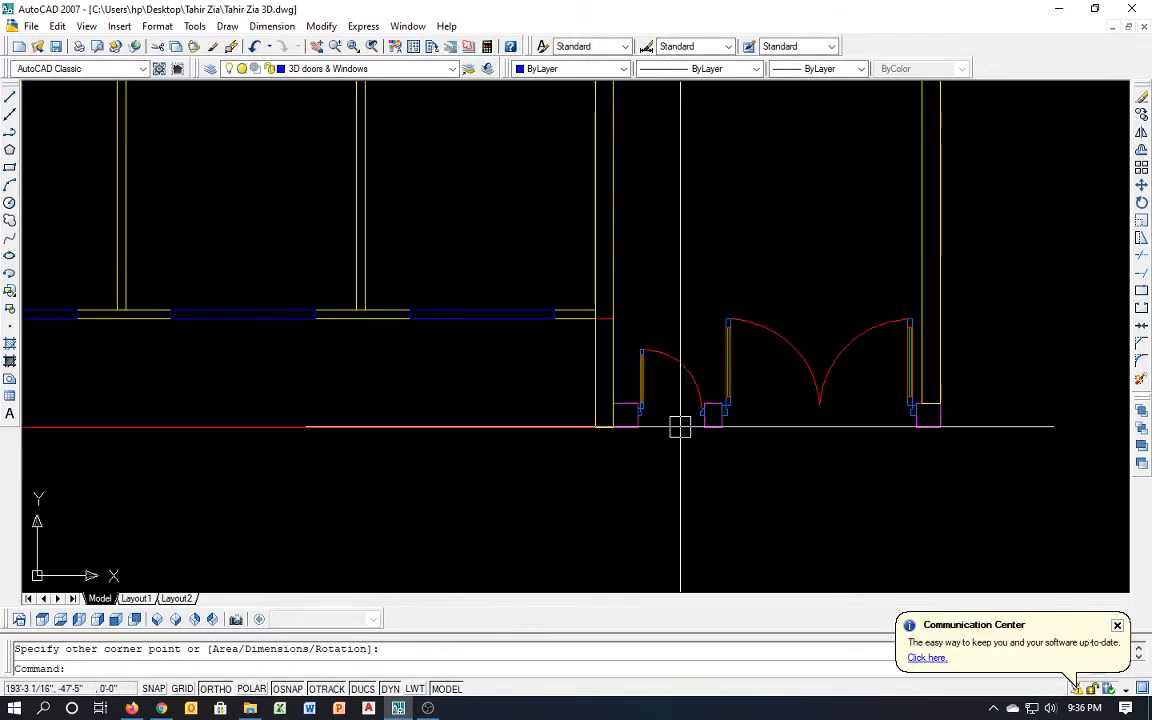
scroll(680, 427, "up", 3)
key("space")
left_click(602, 425)
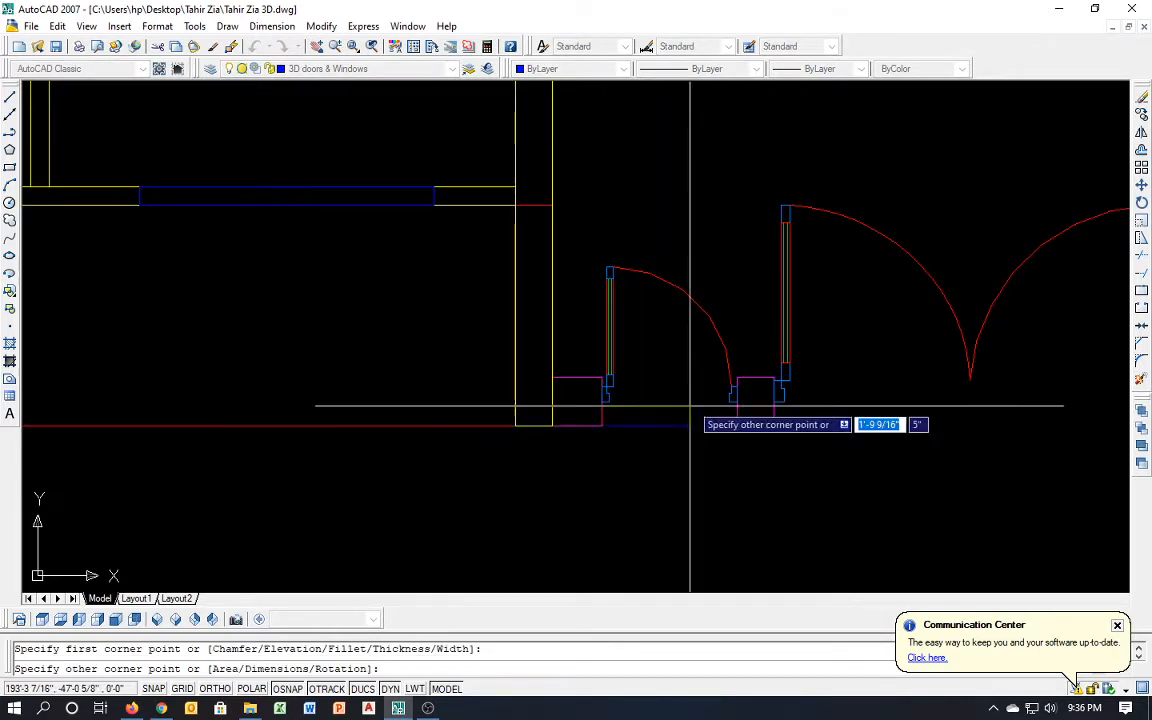
left_click(738, 378)
Trace the double-leaf main gate opening between its two pillars with a rectangle
scroll(590, 440, "down", 4)
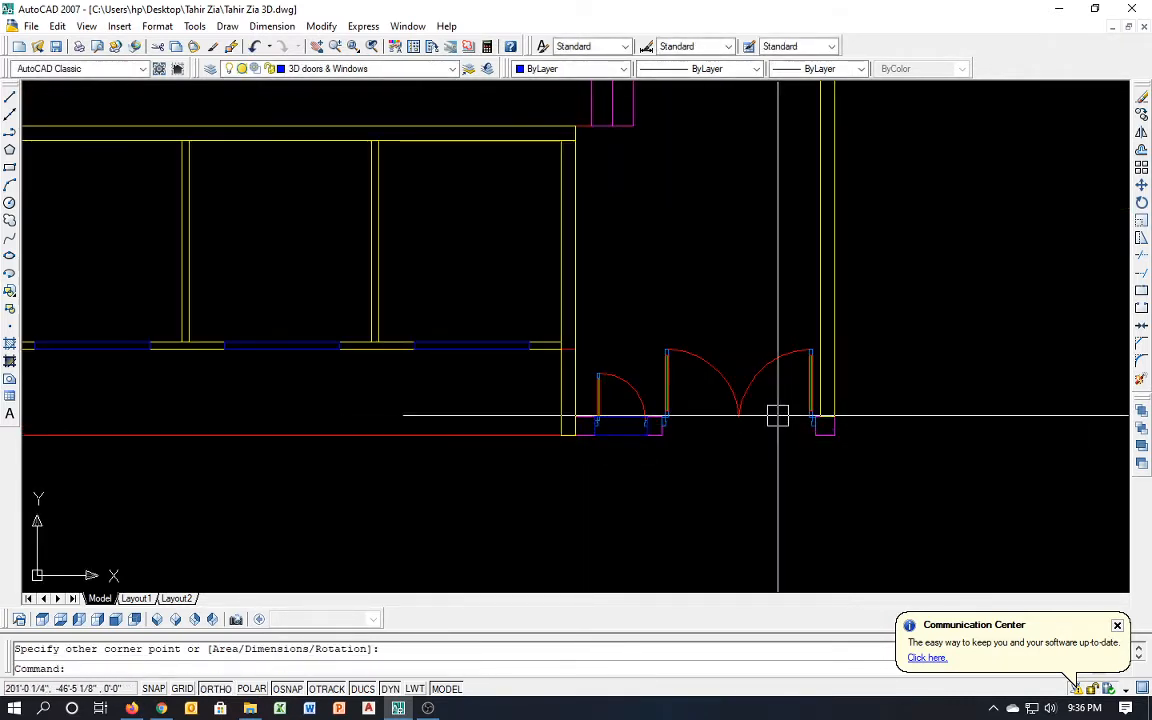
scroll(808, 435, "up", 3)
key("space")
left_click(823, 432)
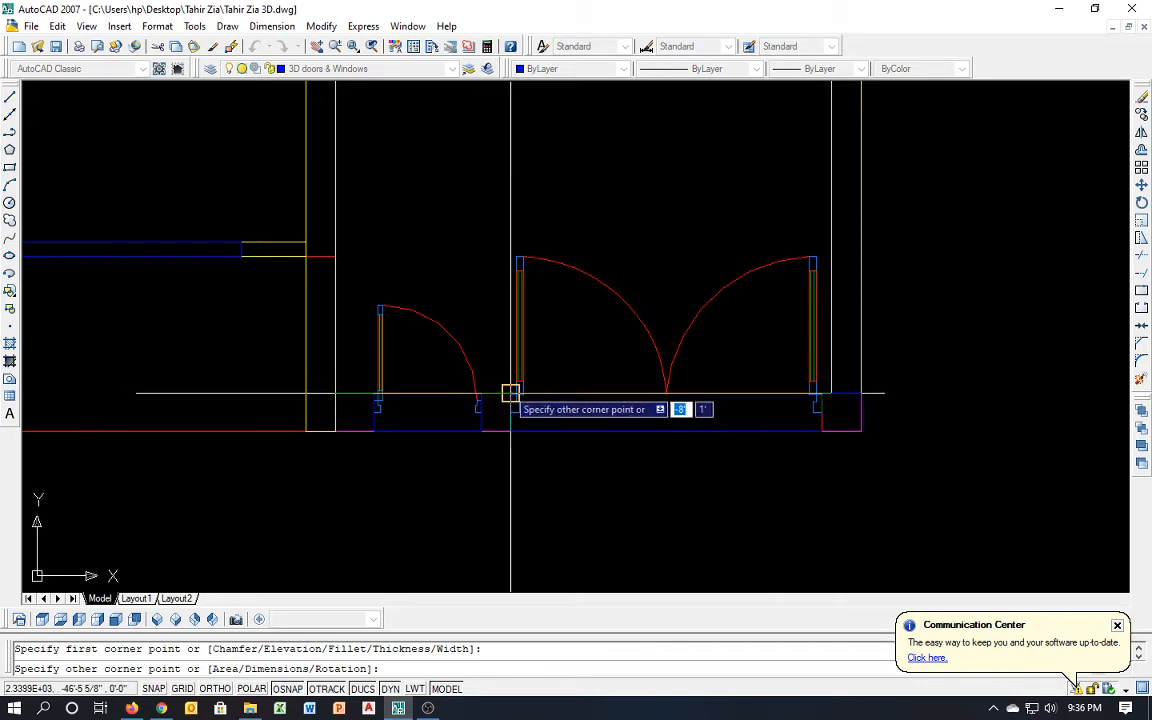
left_click(510, 393)
Examine the traced floor plan in the southwest isometric view and return to the top view
scroll(512, 432, "down", 4)
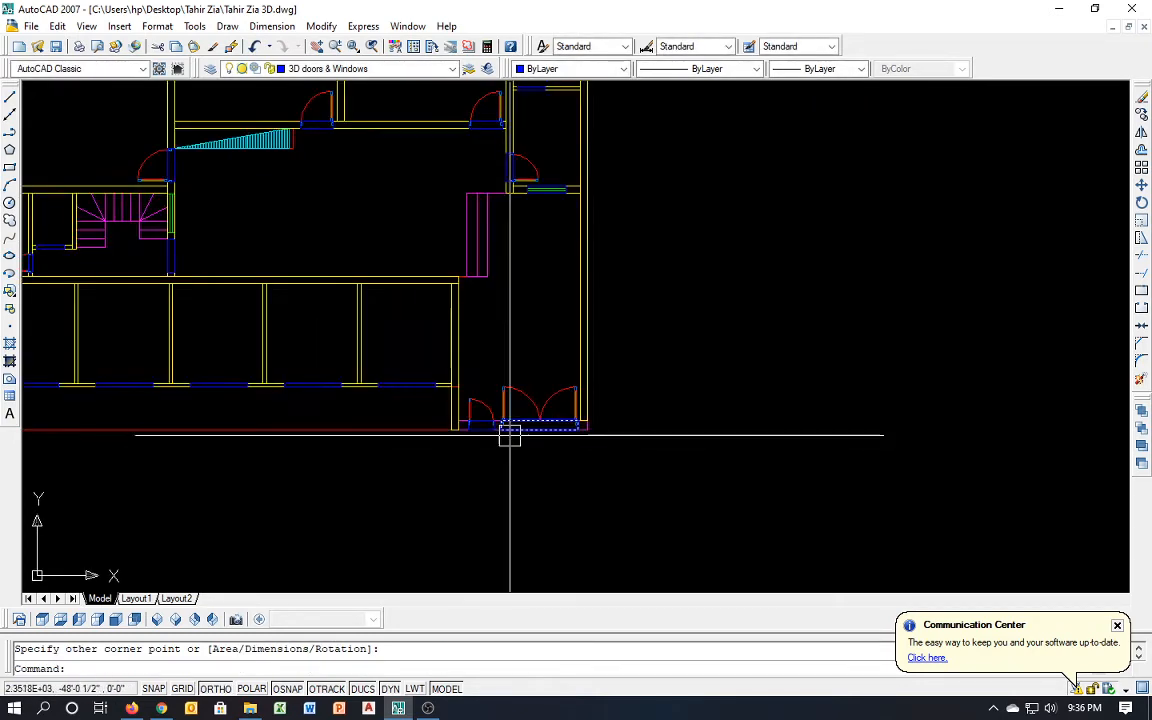
middle_click_drag(486, 267, 597, 452)
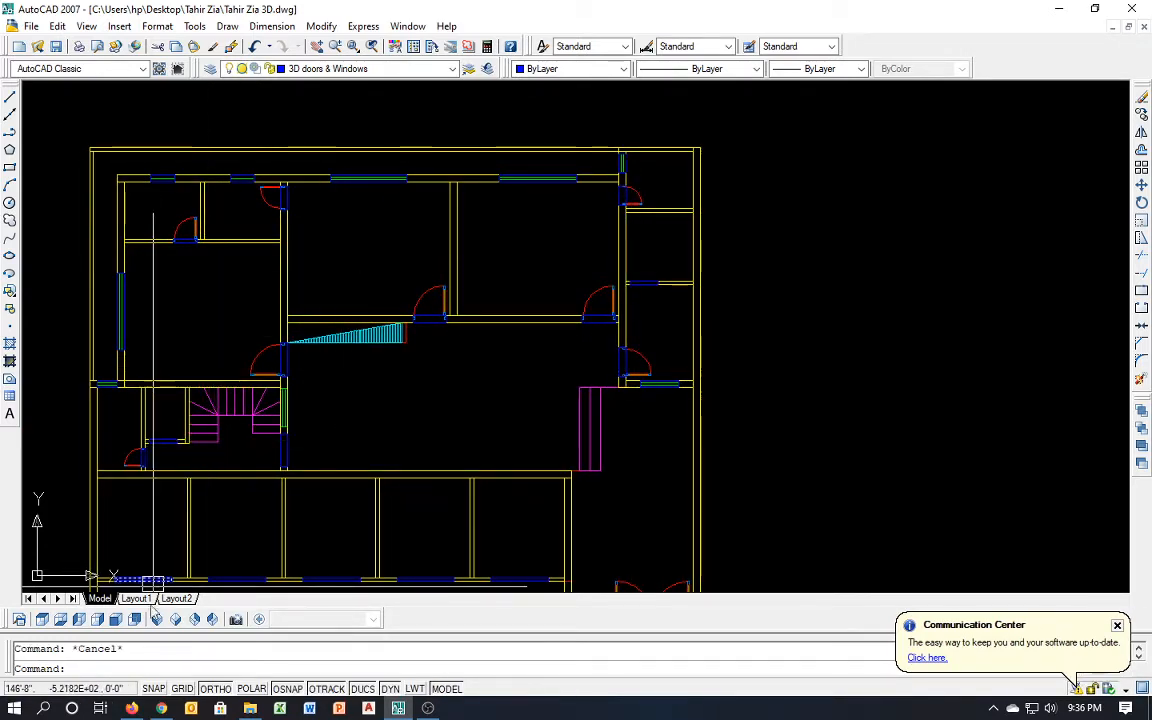
left_click(155, 625)
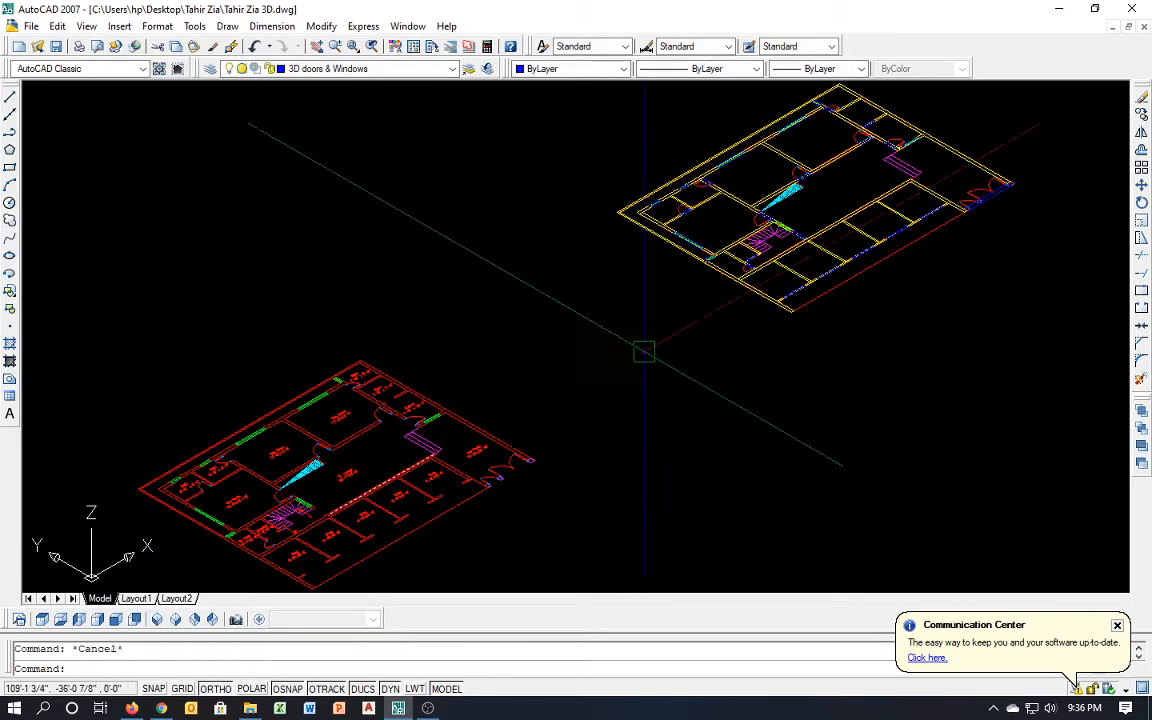
middle_click_drag(644, 352, 414, 466)
scroll(512, 340, "up", 3)
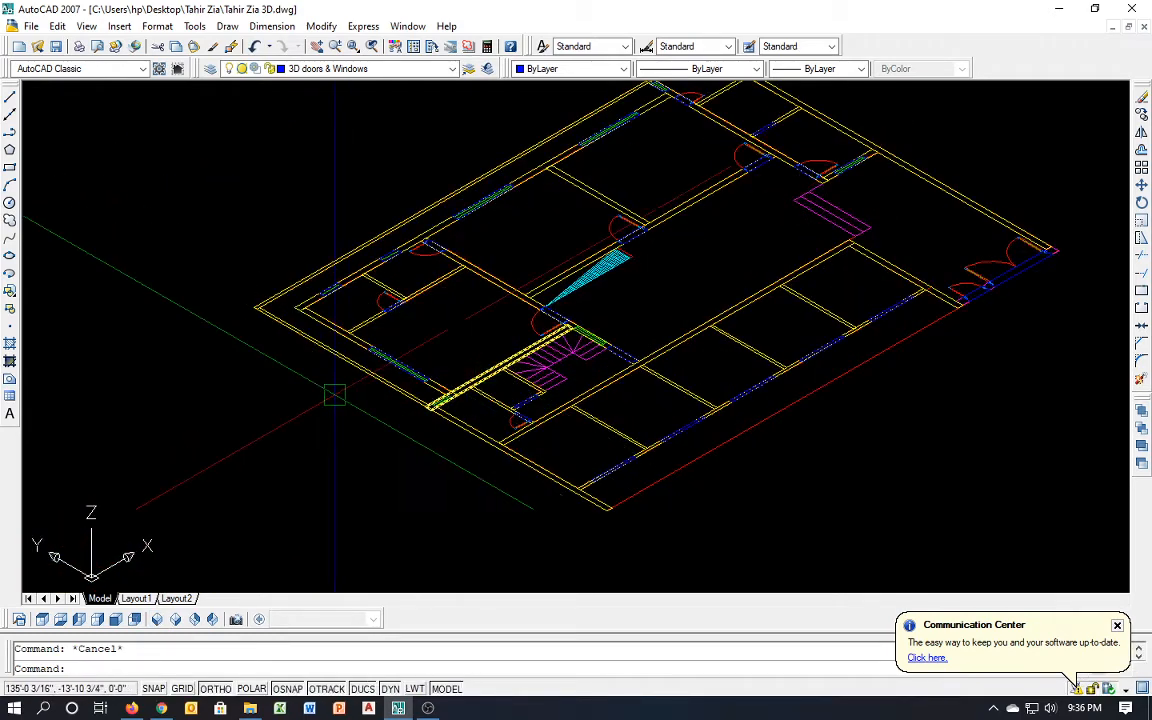
left_click(42, 619)
scroll(504, 399, "up", 5)
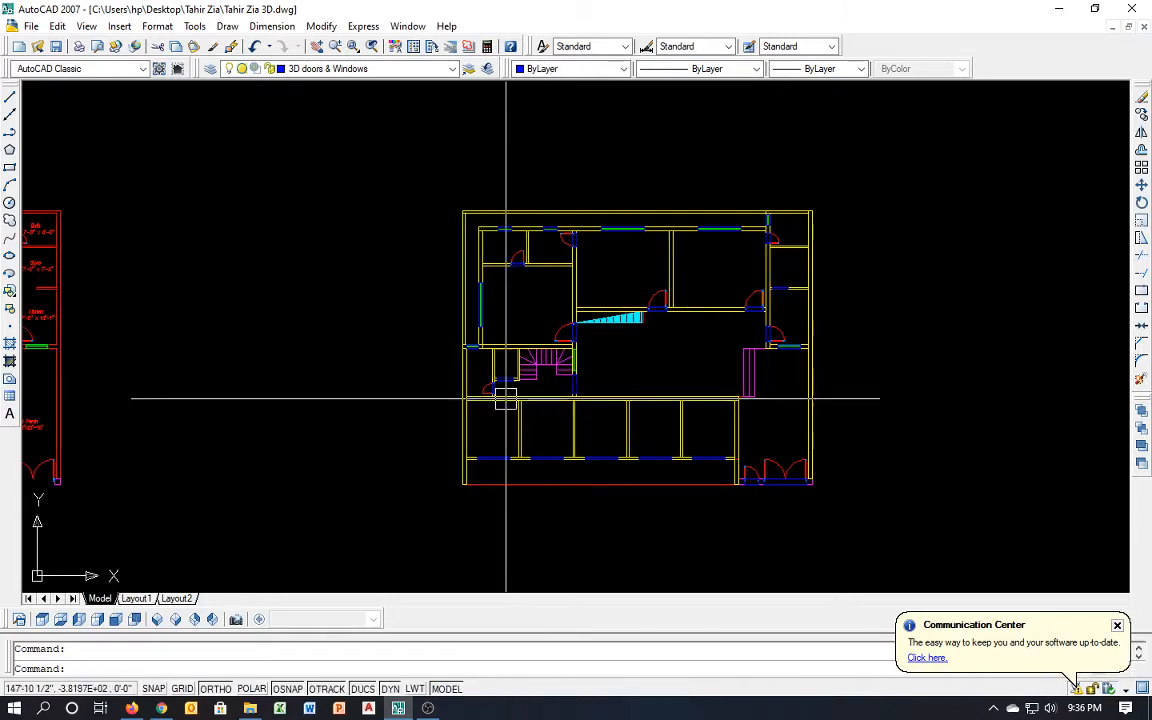
Create a layer named 3D Stairs with index colour 32, make it current and apply the change
scroll(532, 350, "up", 2)
key("Escape")
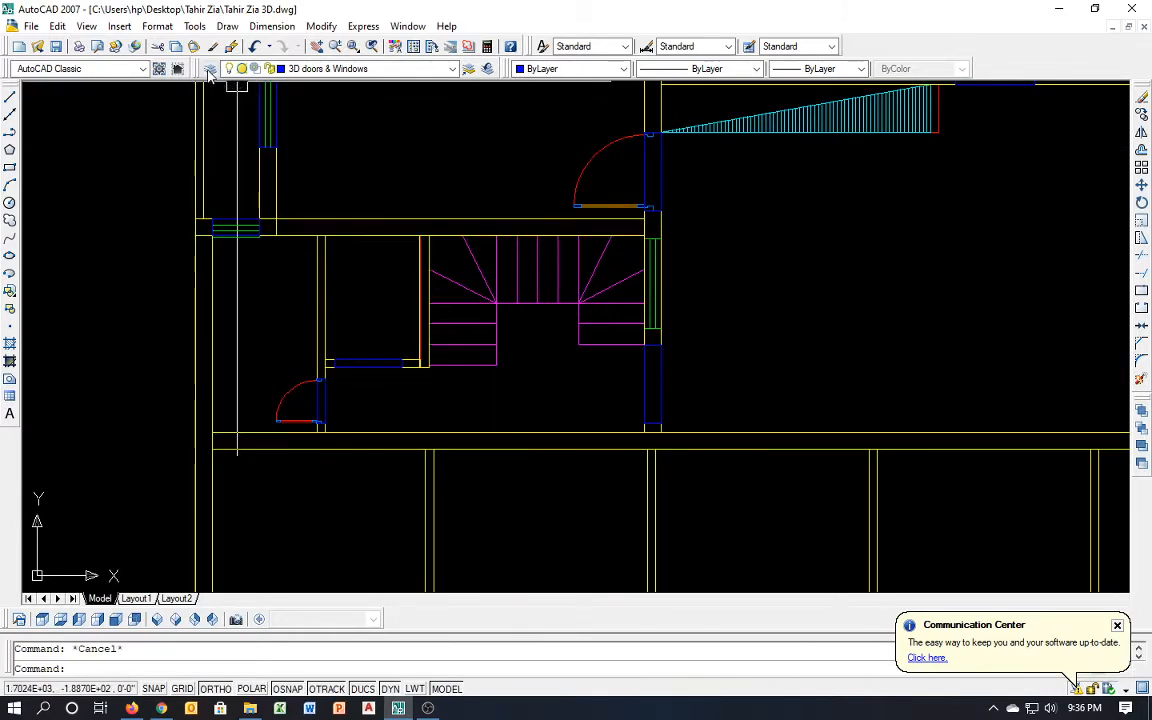
left_click(210, 69)
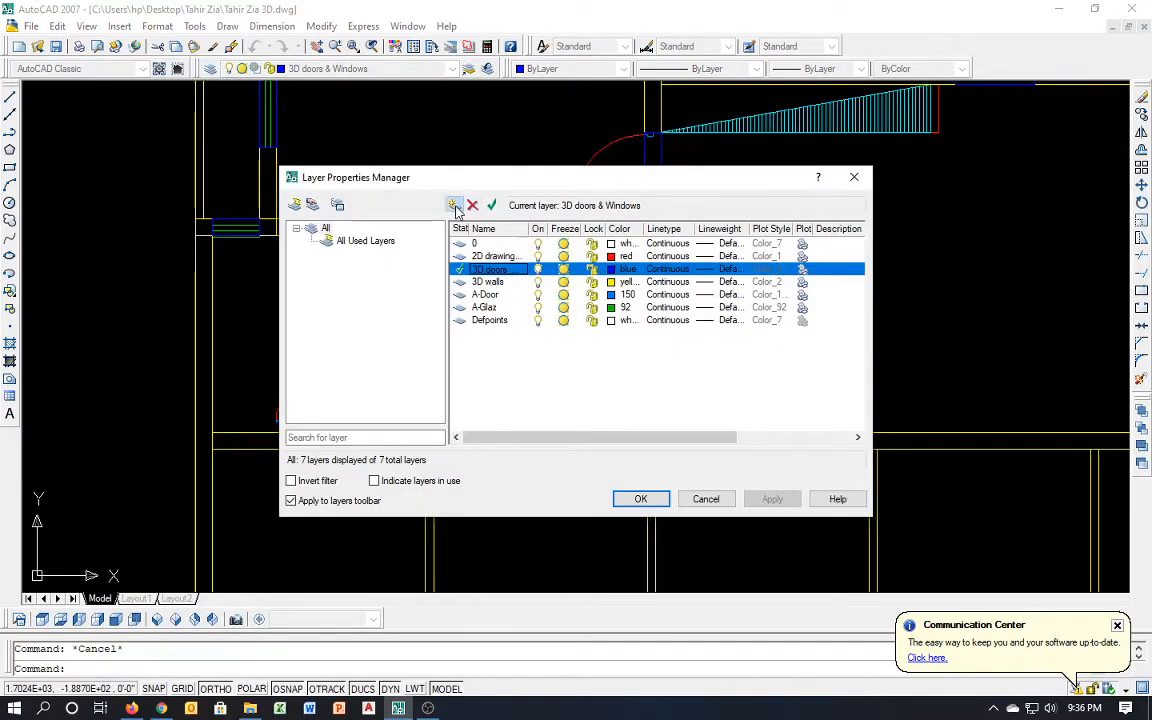
left_click(454, 205)
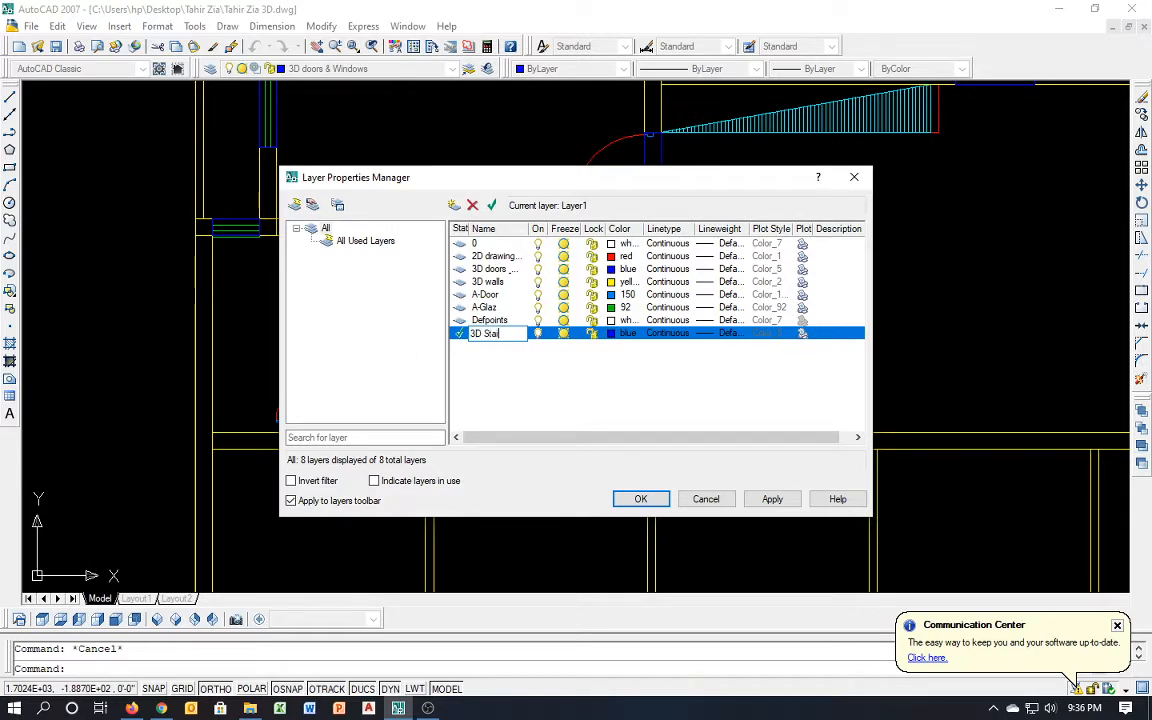
left_click(614, 338)
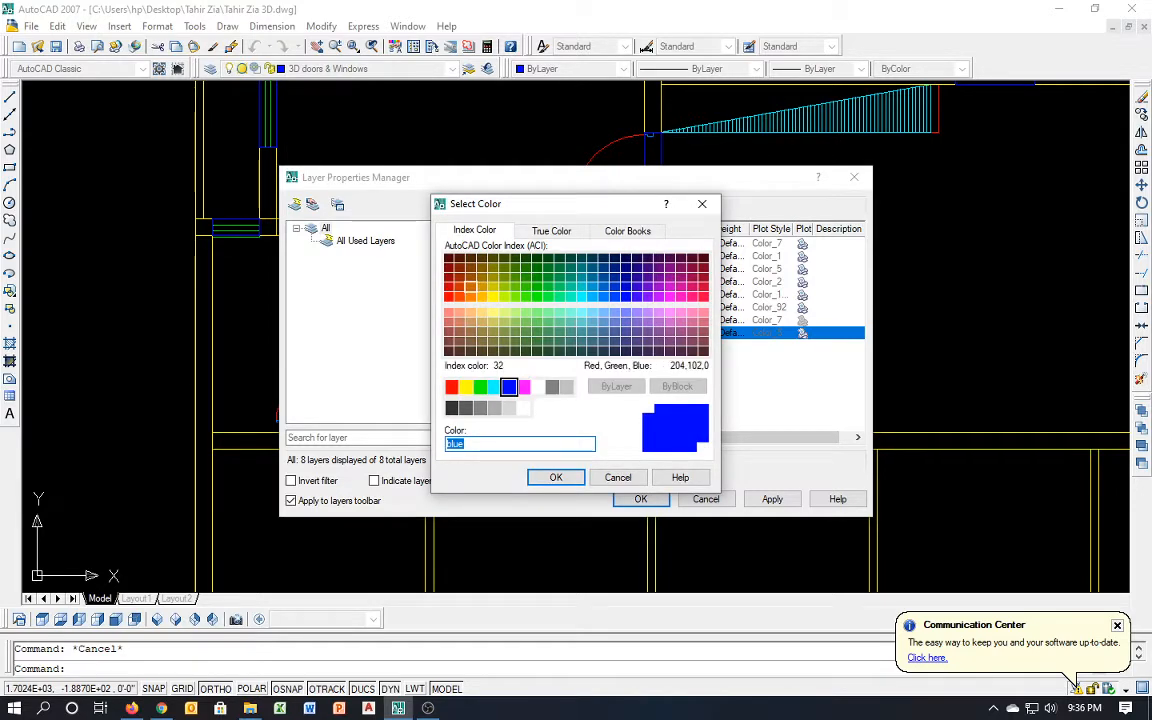
left_click(569, 479)
left_click(765, 501)
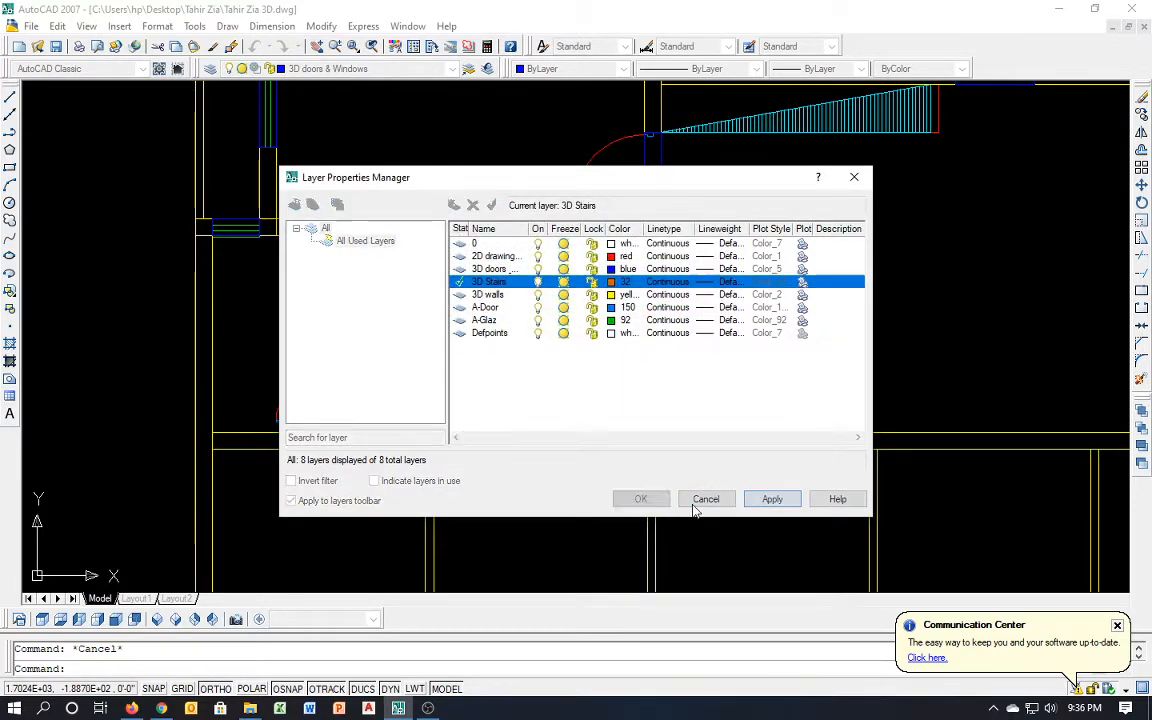
Close the layer settings and define a new boundary set from the objects around the U-shaped staircase
left_click(650, 502)
key("Escape")
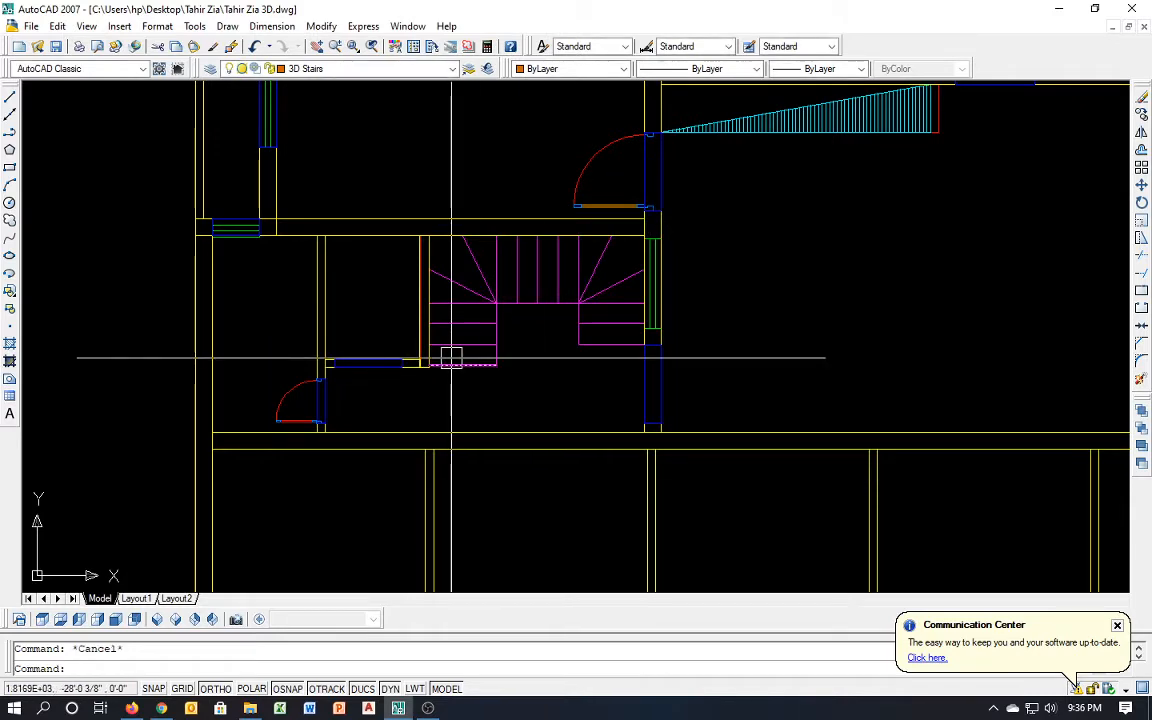
type("bo")
key("Return")
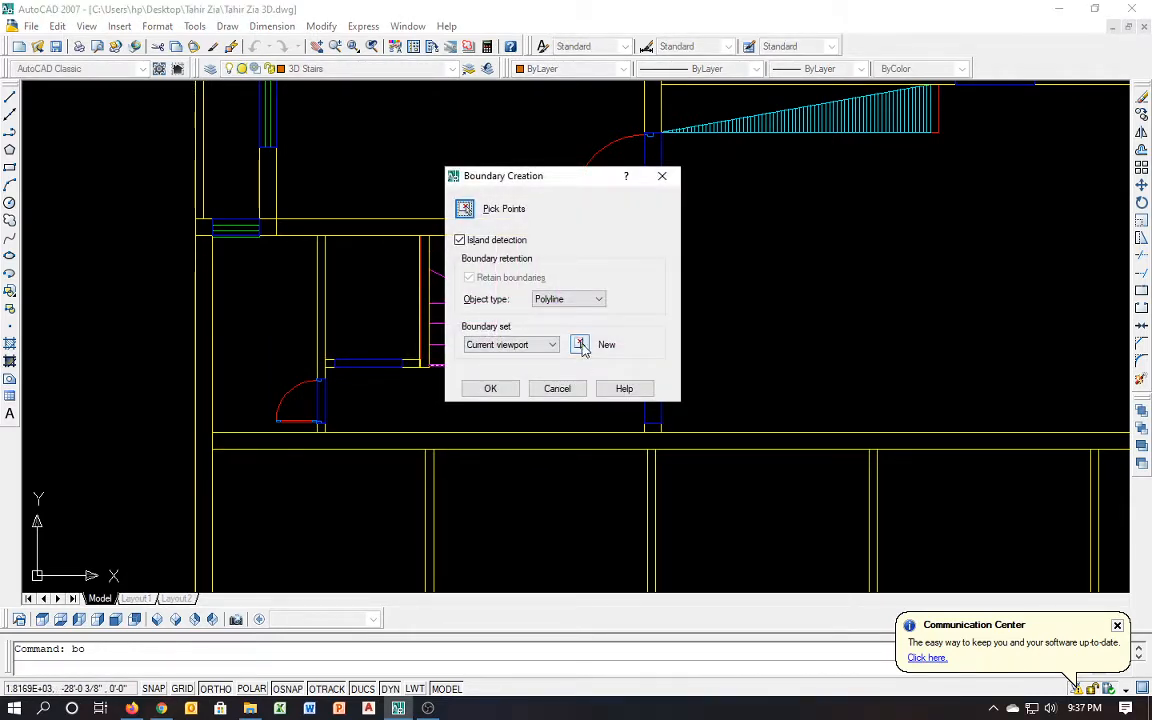
left_click(580, 345)
left_click(663, 217)
left_click(355, 438)
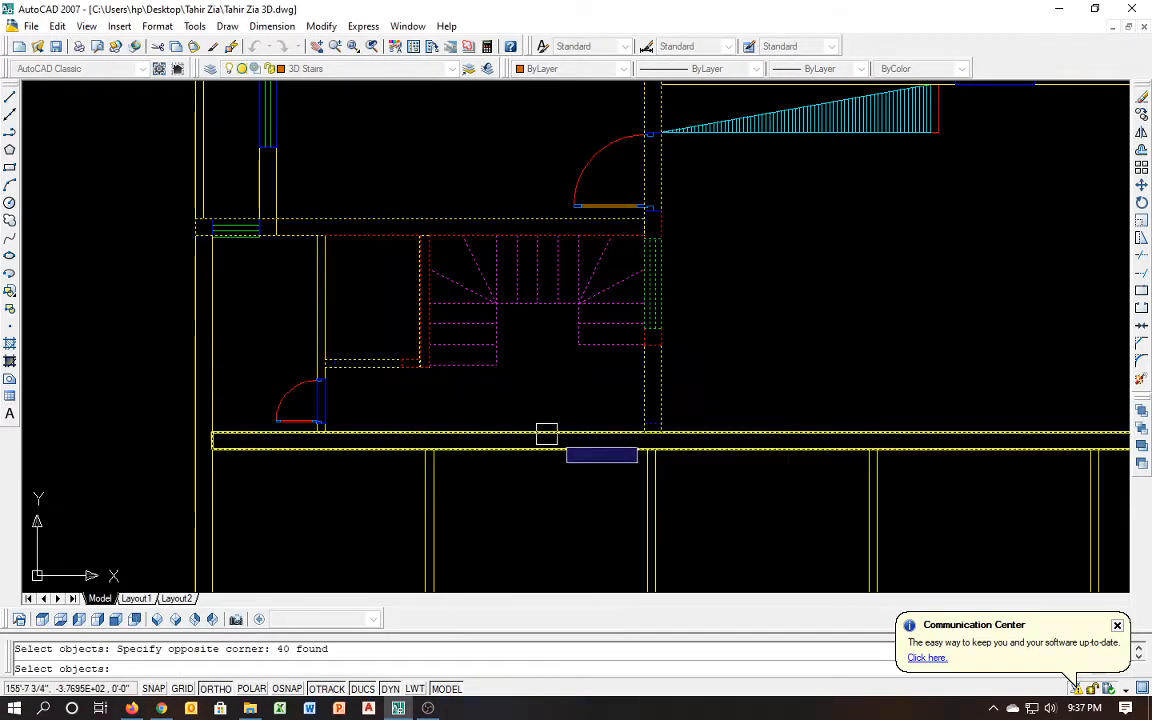
key("Return")
Create closed boundary polylines for all treads of the U-shaped staircase on the 3D Stairs layer
left_click(465, 207)
scroll(472, 351, "up", 2)
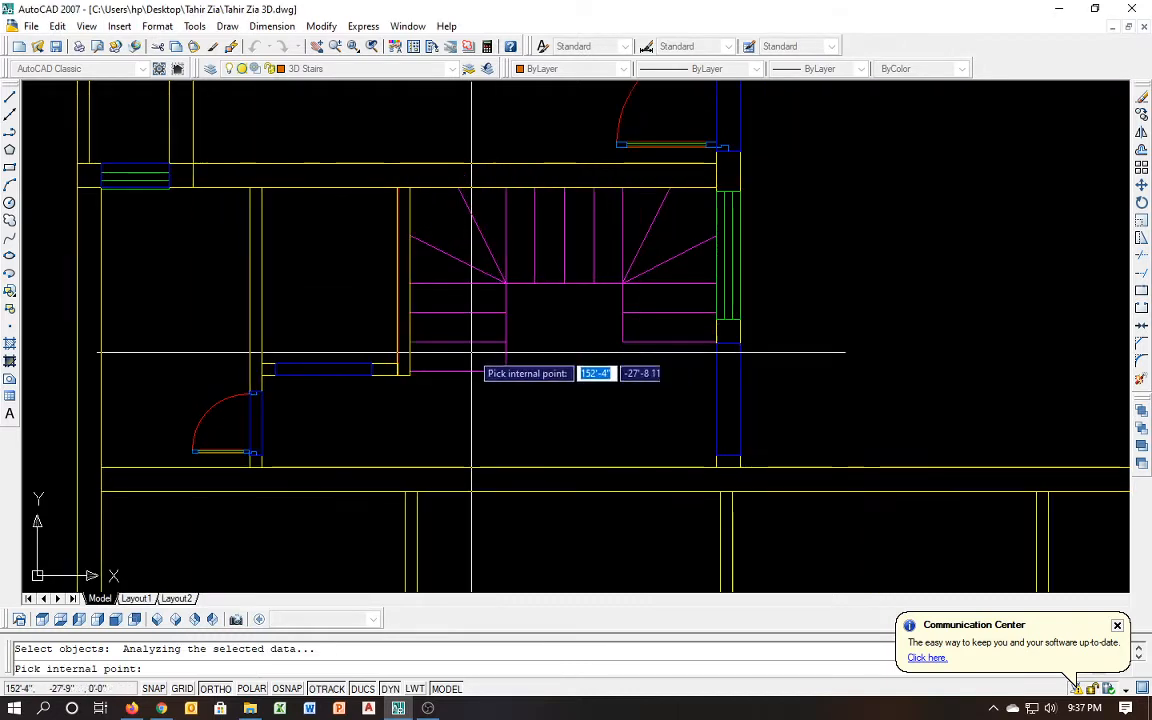
left_click(472, 351)
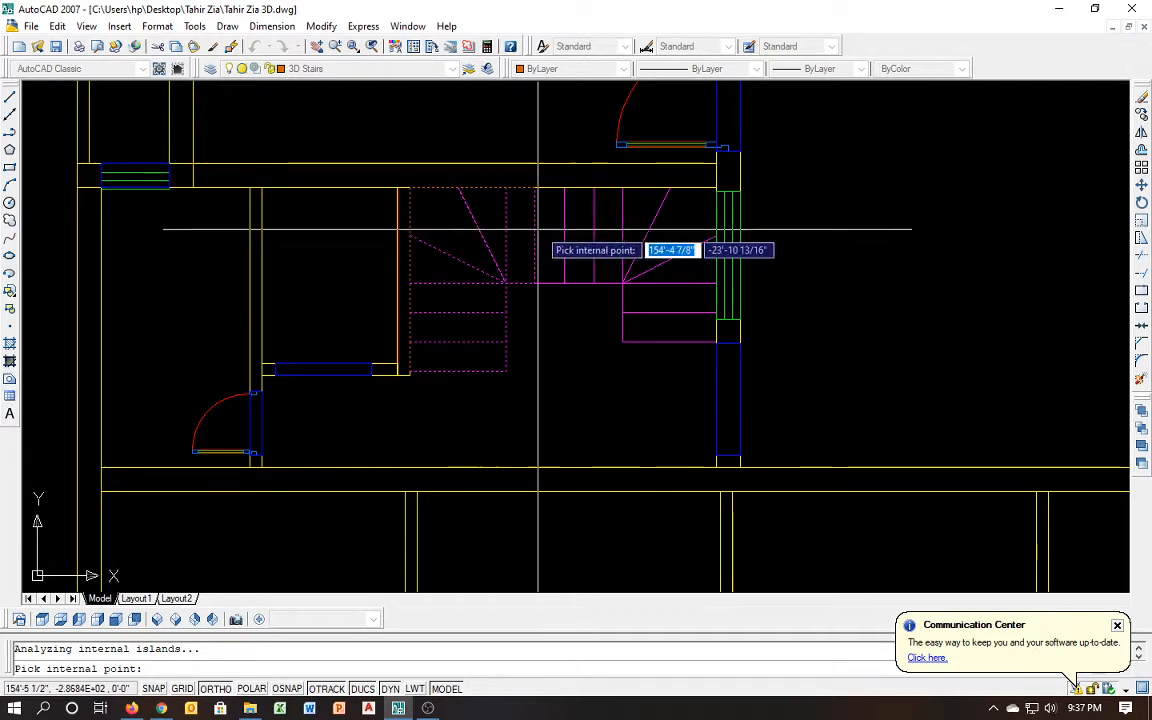
left_click(618, 228)
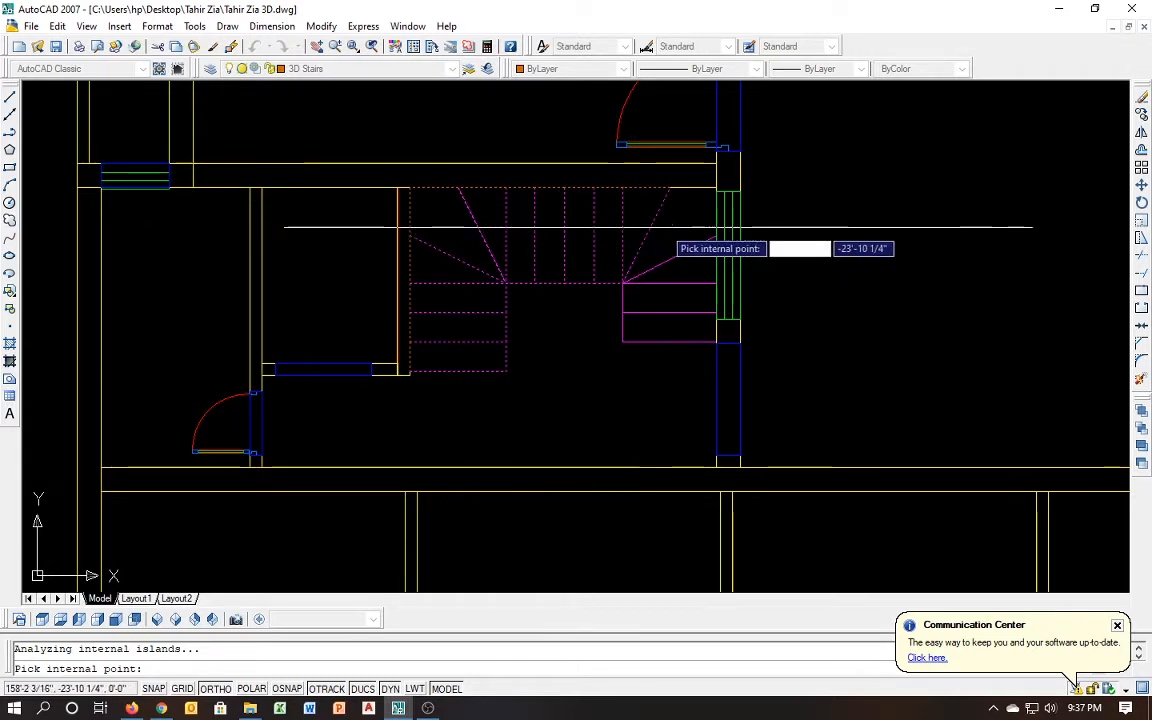
left_click(681, 332)
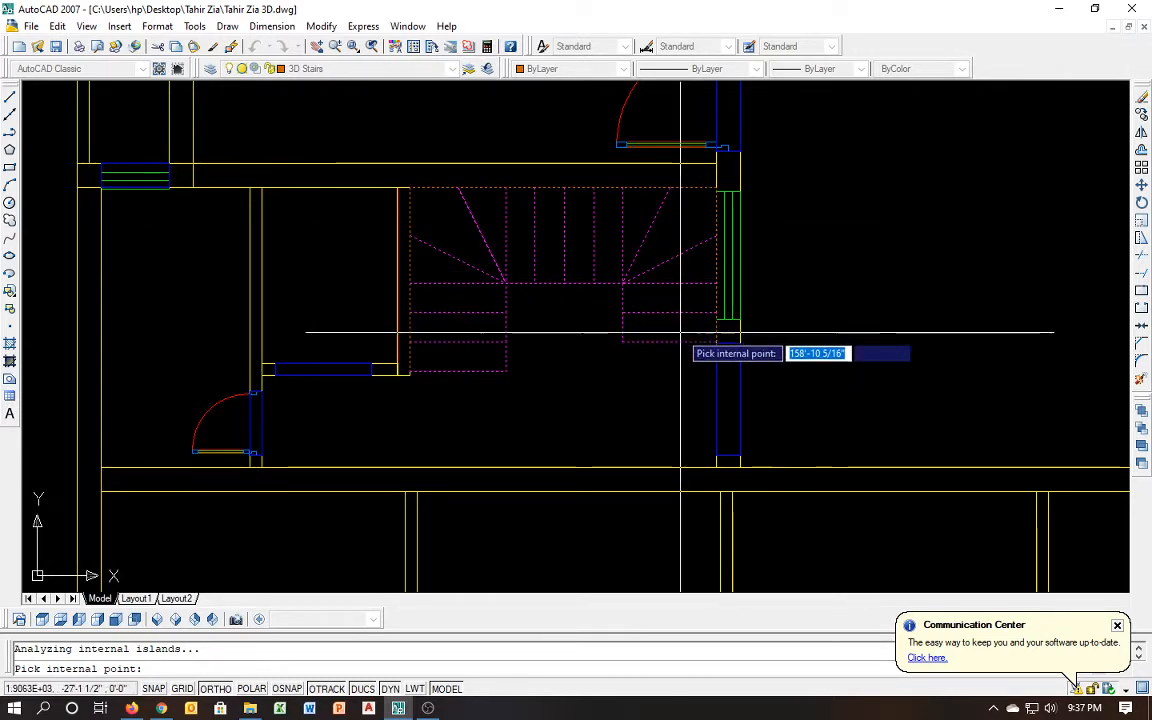
key("Return")
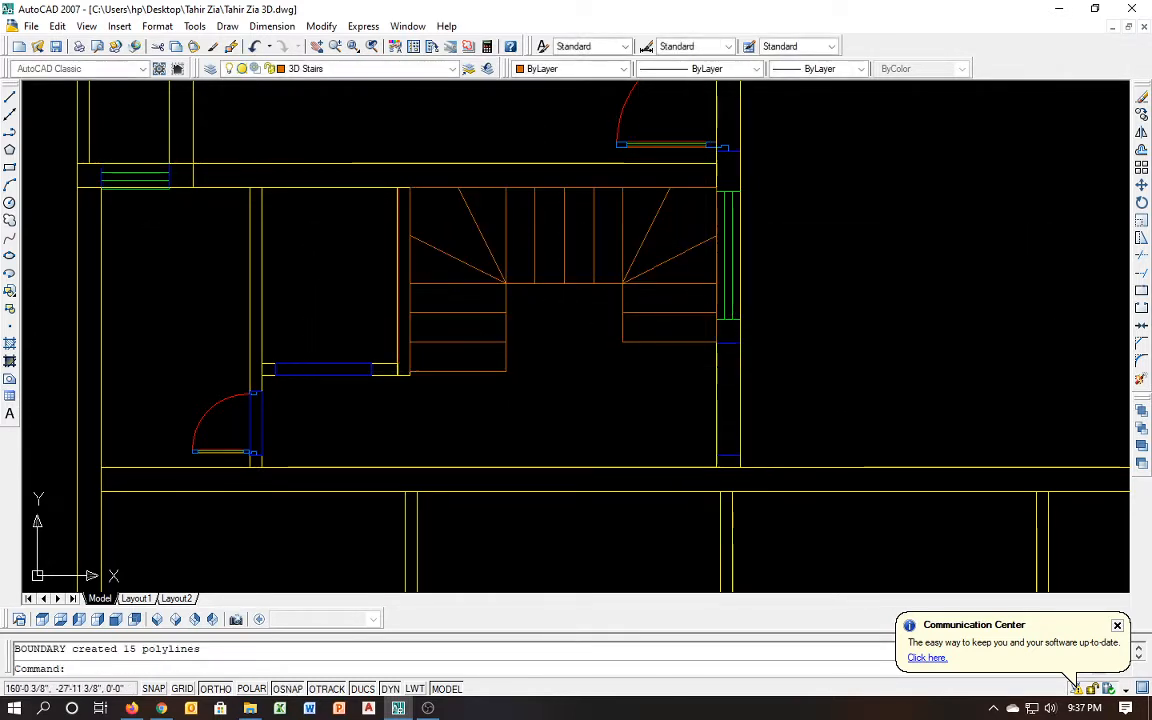
Make 3D doors & Windows the current layer and trace the window beside the staircase with a rectangle
left_click(399, 69)
left_click(380, 107)
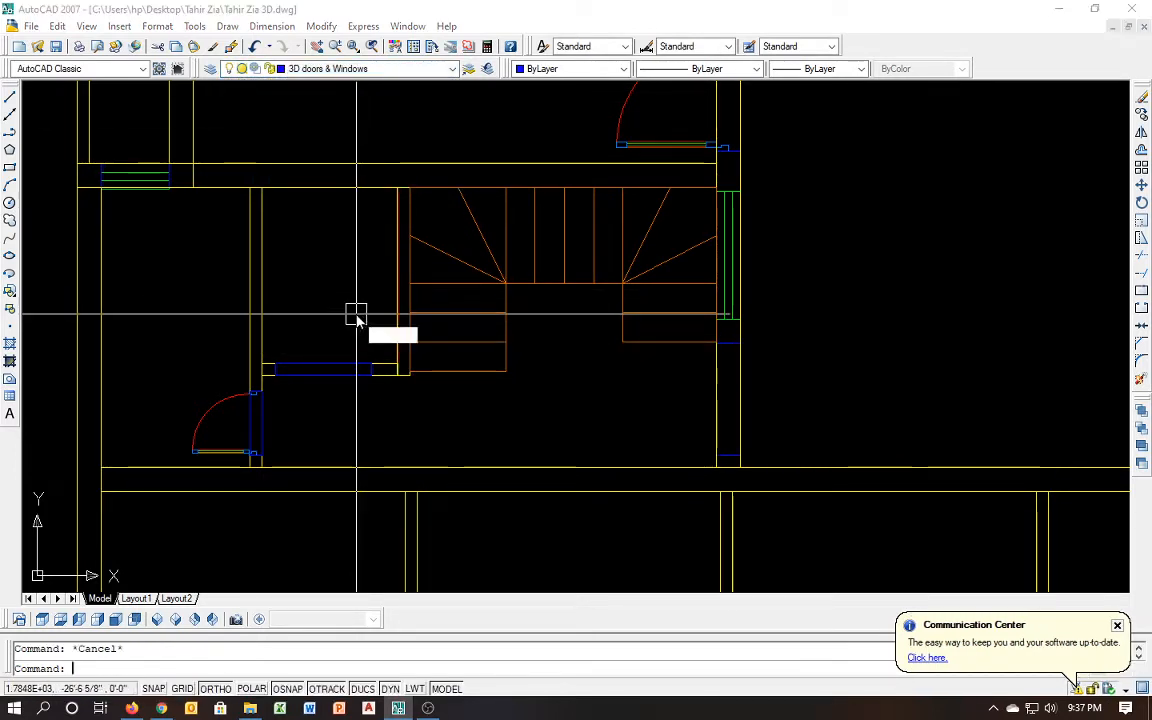
type("rec")
key("Return")
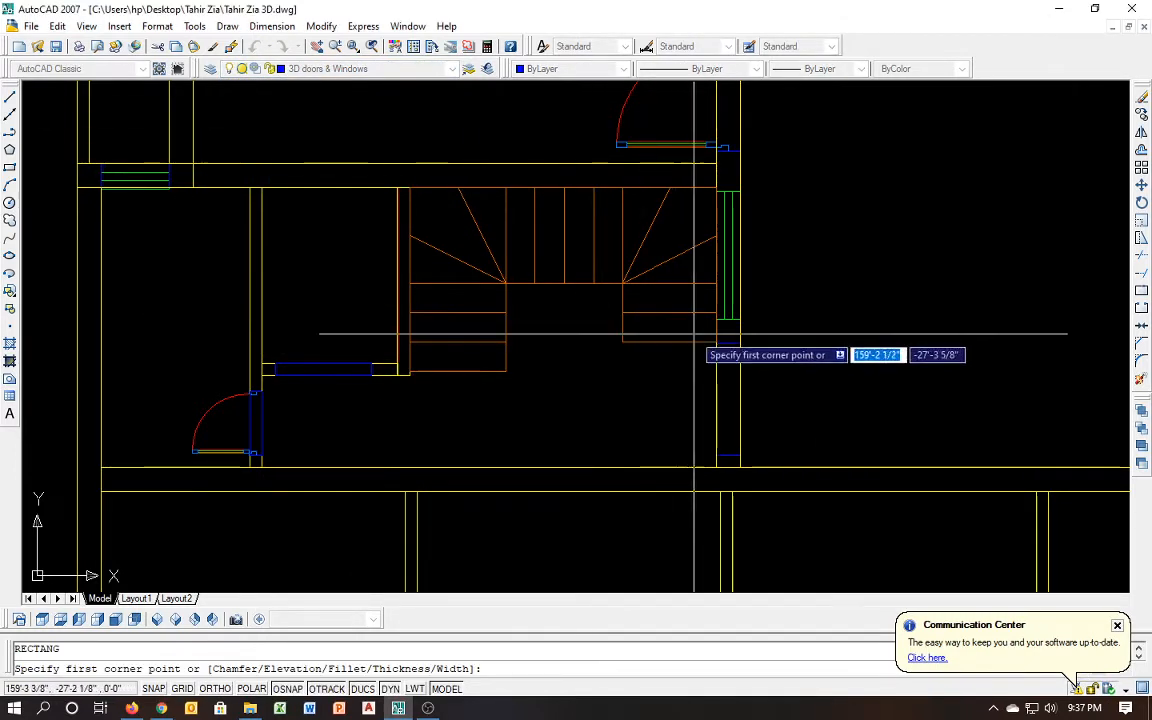
left_click(717, 319)
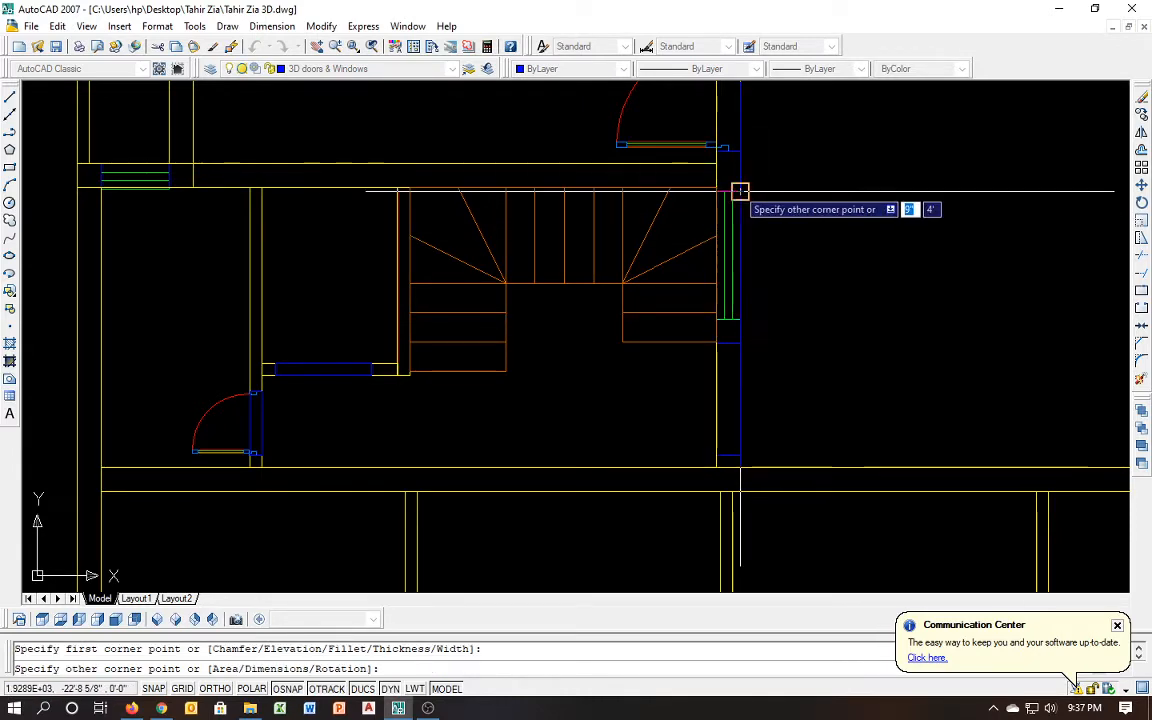
left_click(740, 191)
scroll(503, 357, "down", 6)
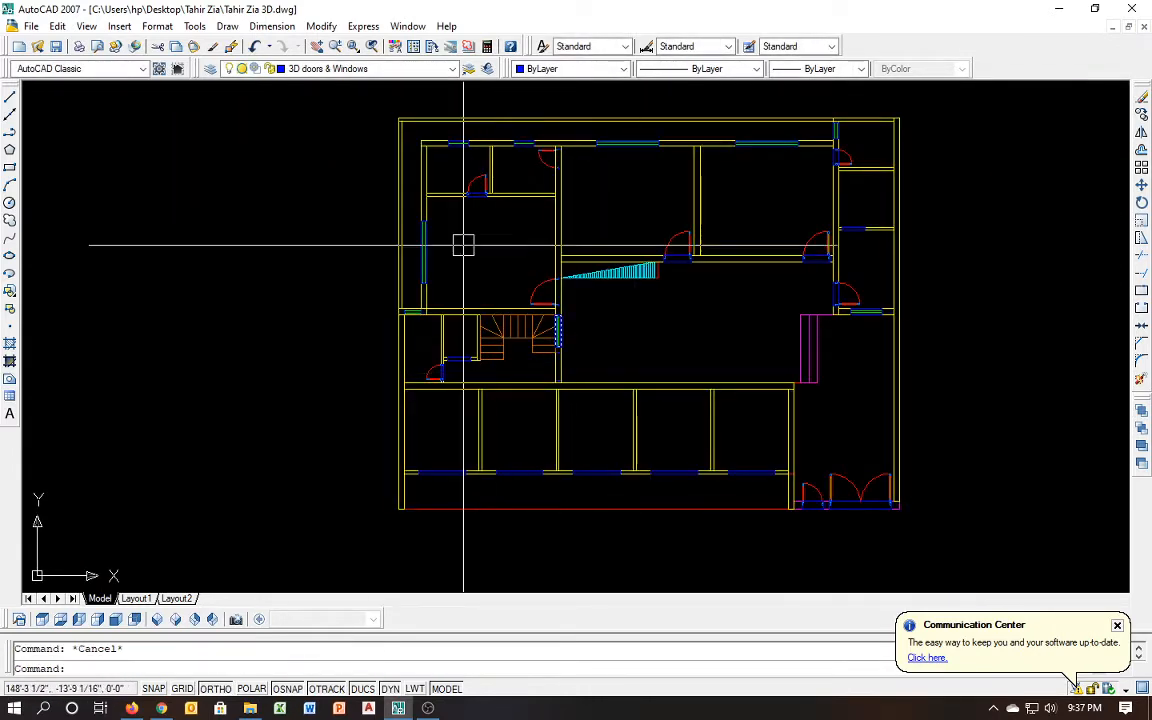
Make 3D walls the current layer and try to extrude the outer boundary wall to a height of 7'
left_click(280, 68)
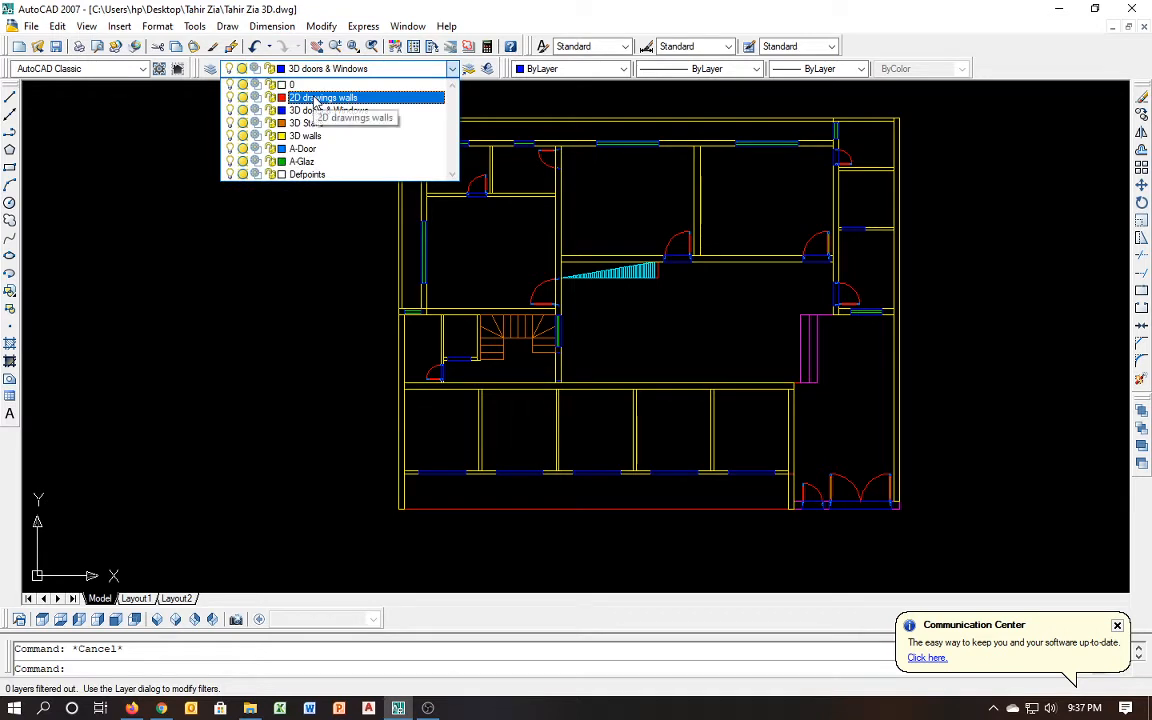
left_click(310, 137)
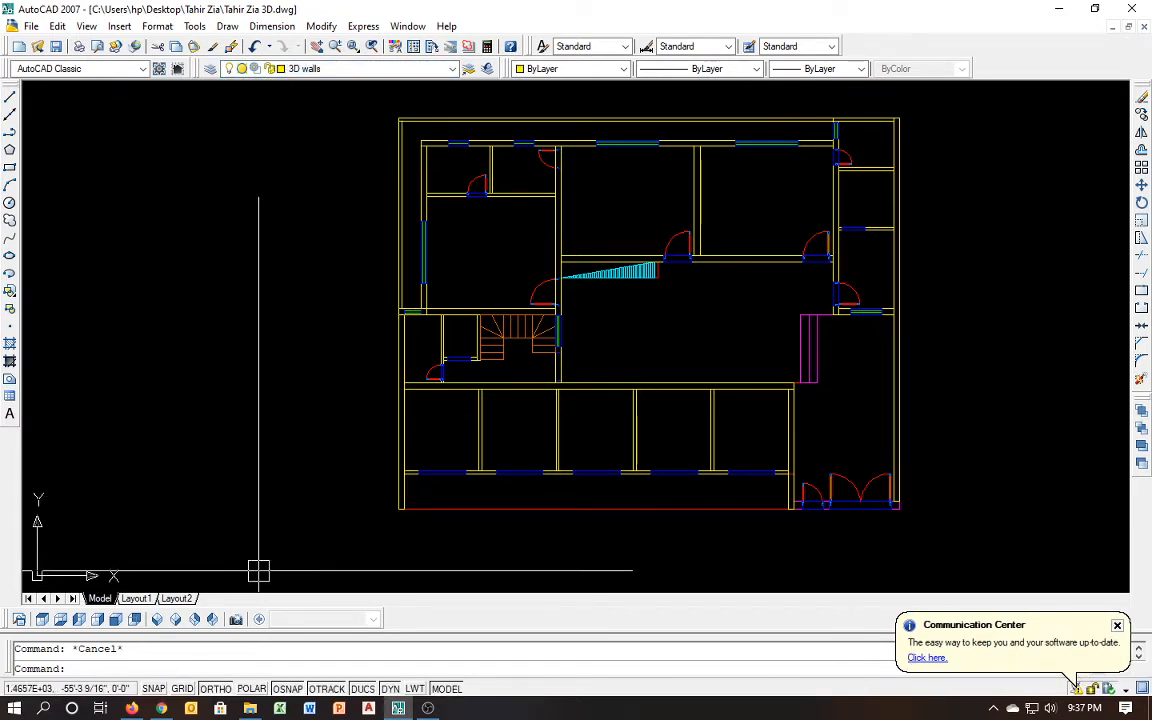
type("e")
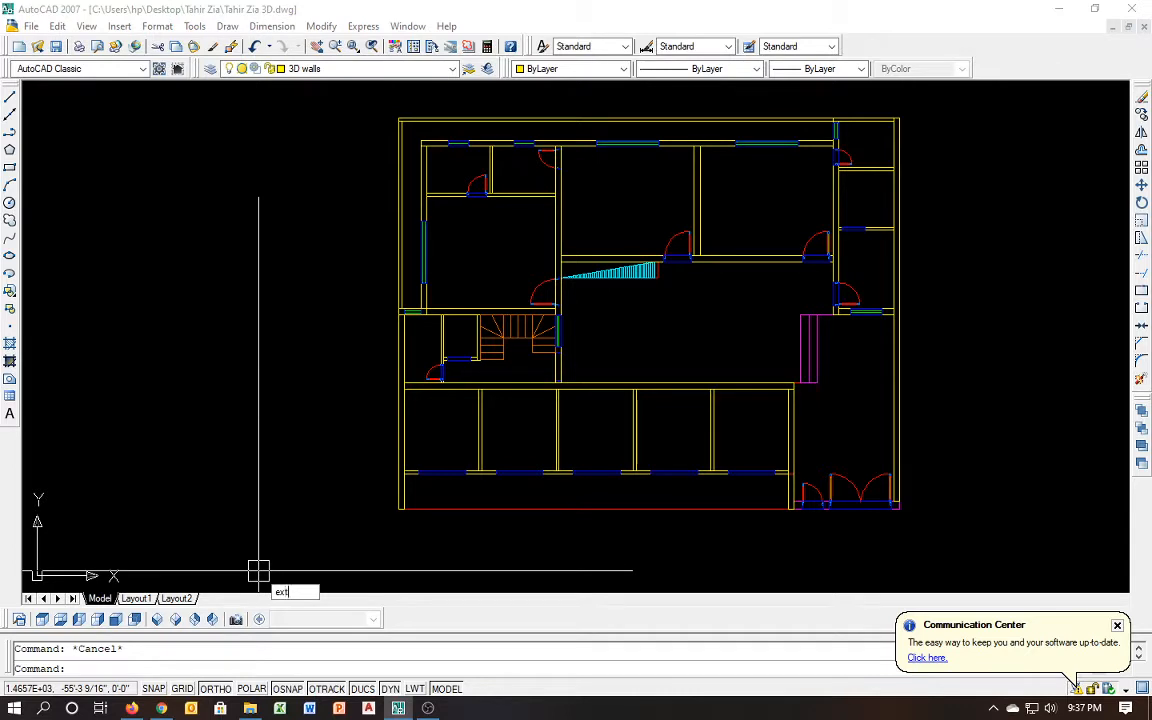
type("xt")
key("Return")
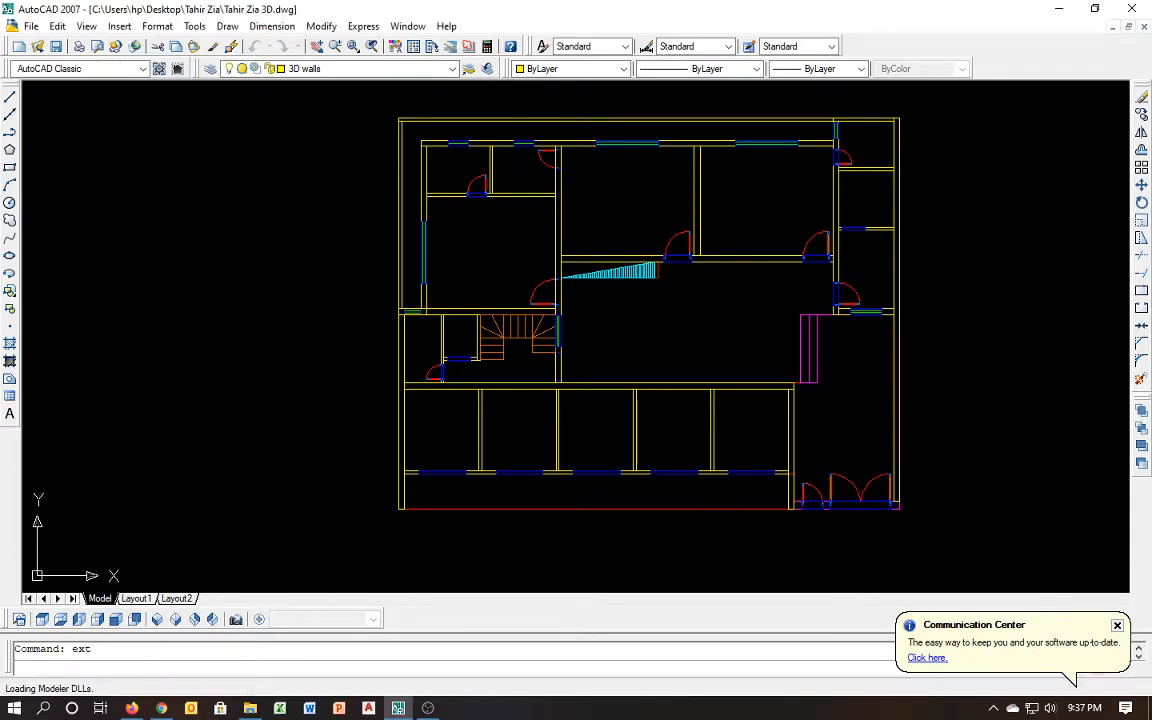
left_click(452, 121)
key("Return")
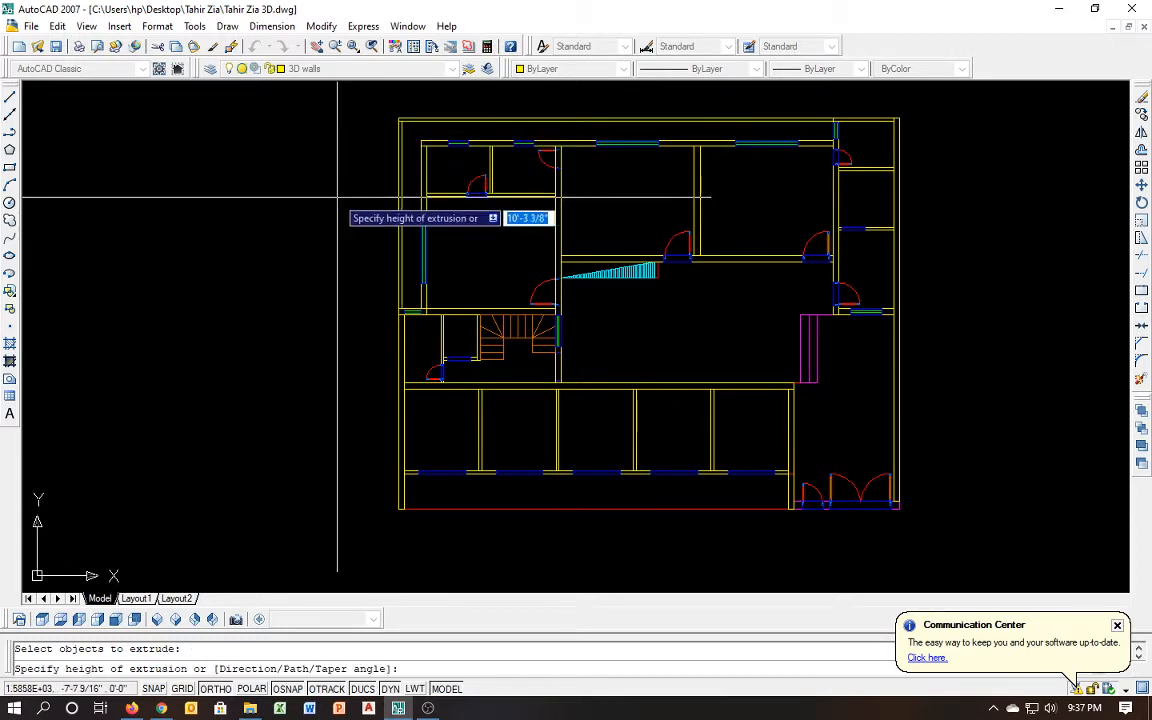
type("7")
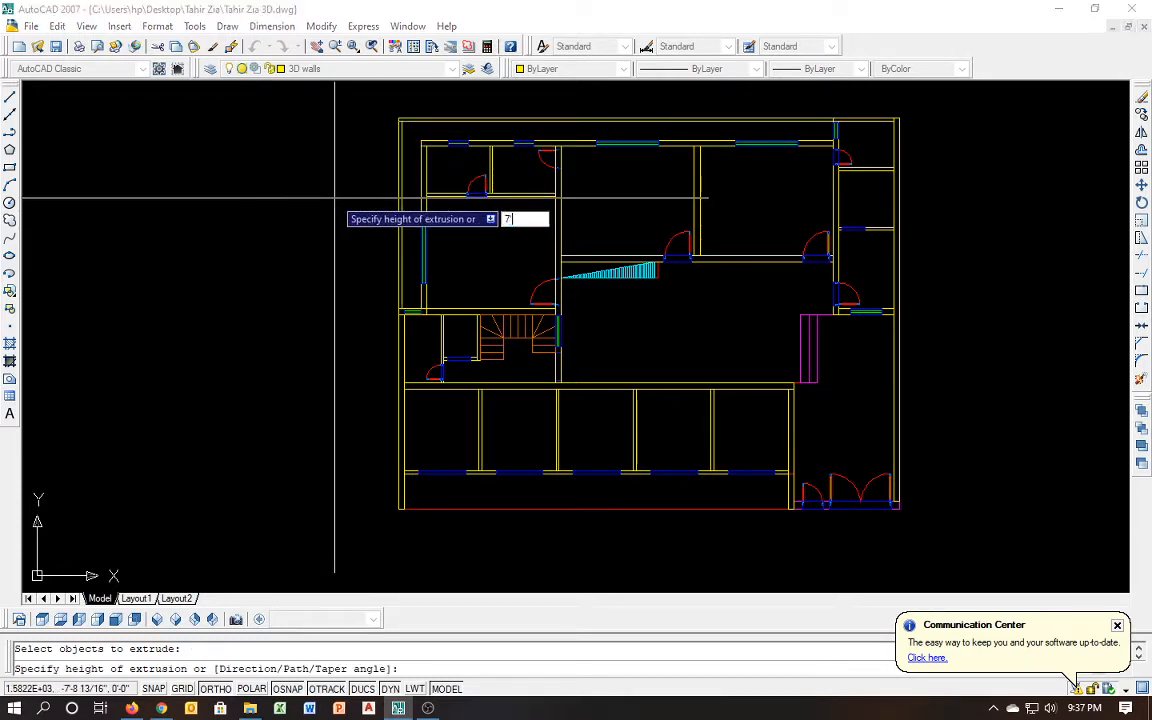
key("Return")
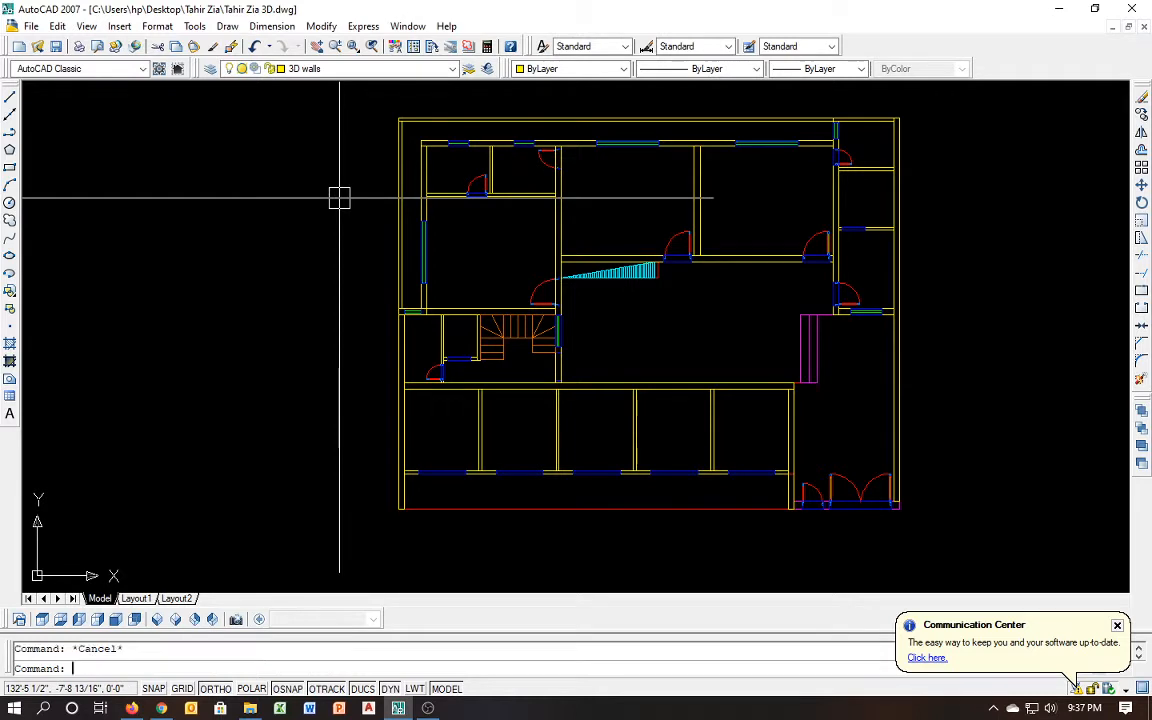
Undo the wall extrusion and the layer switch, keeping the window rectangle beside the staircase
key("ctrl+z")
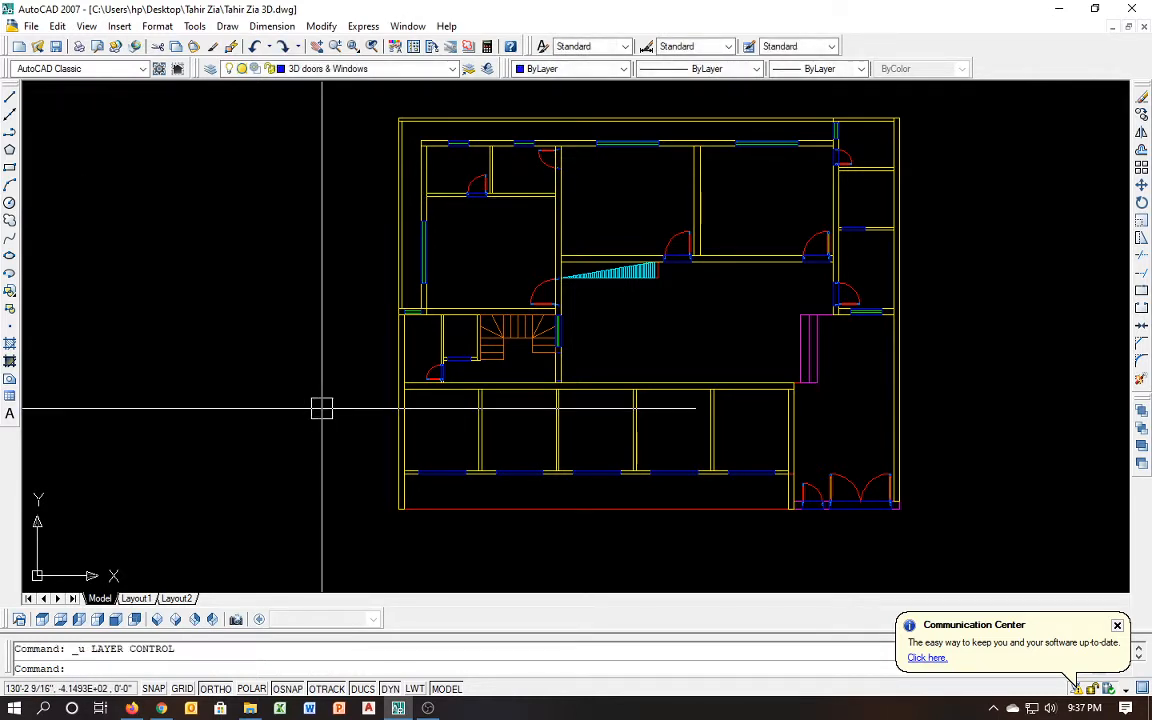
key("Escape")
key("ctrl+z")
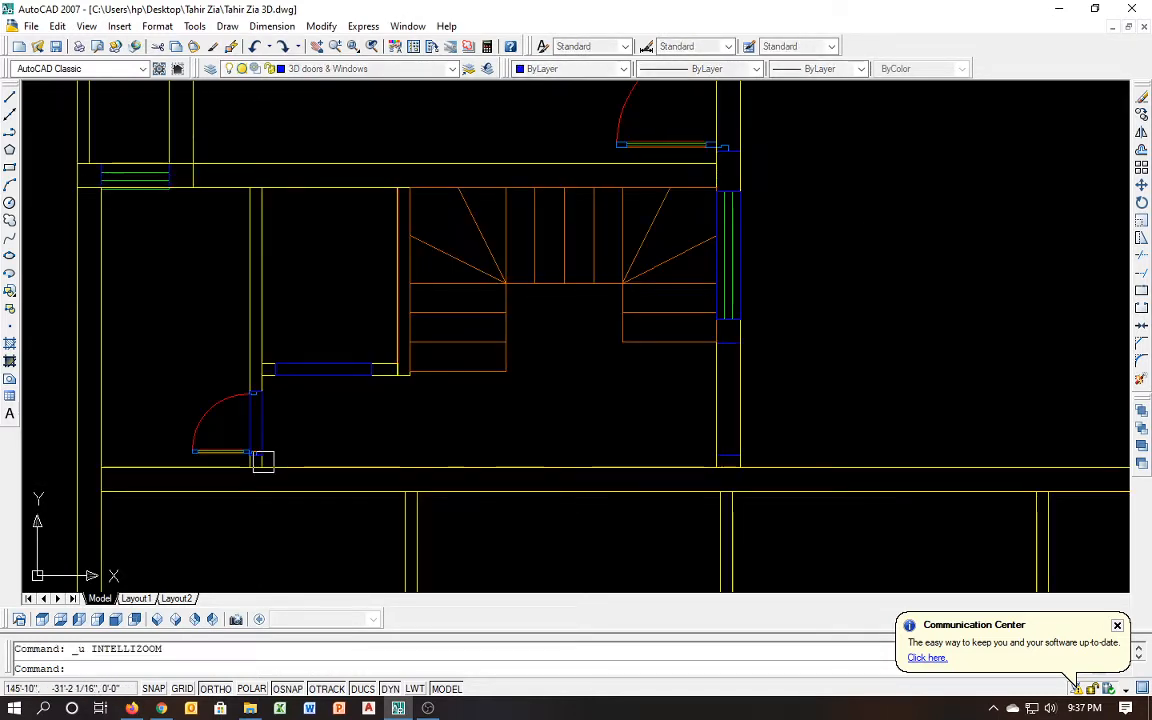
key("ctrl+z")
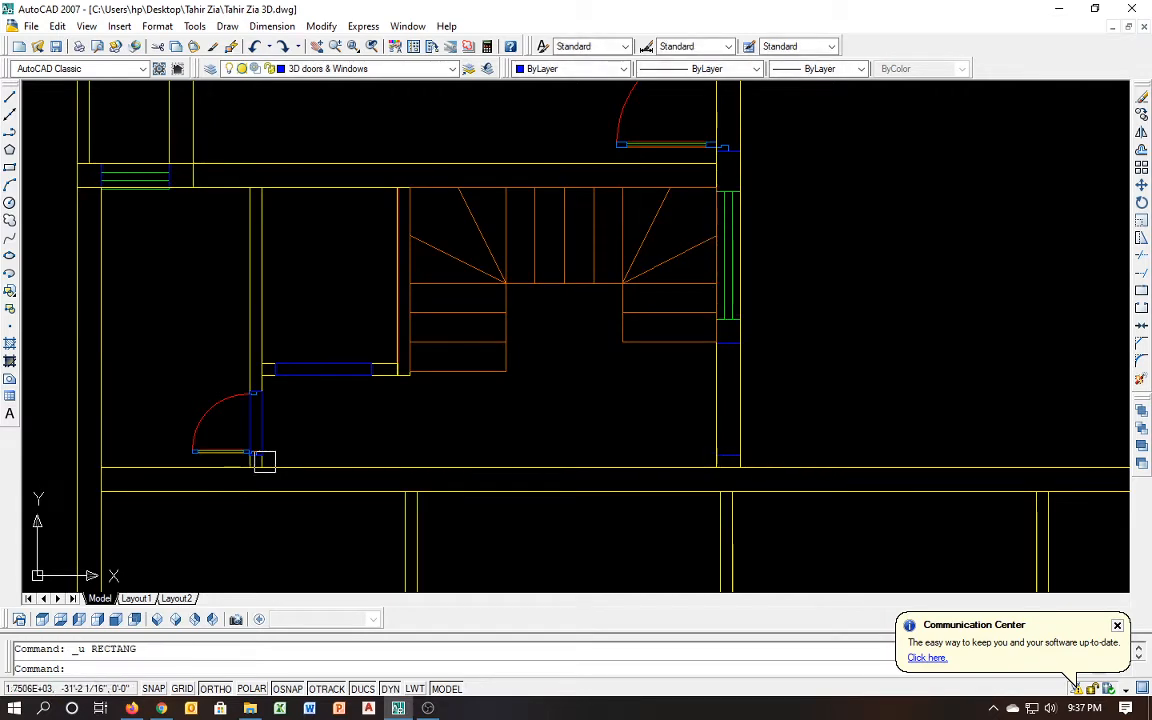
key("ctrl+z")
key("Escape")
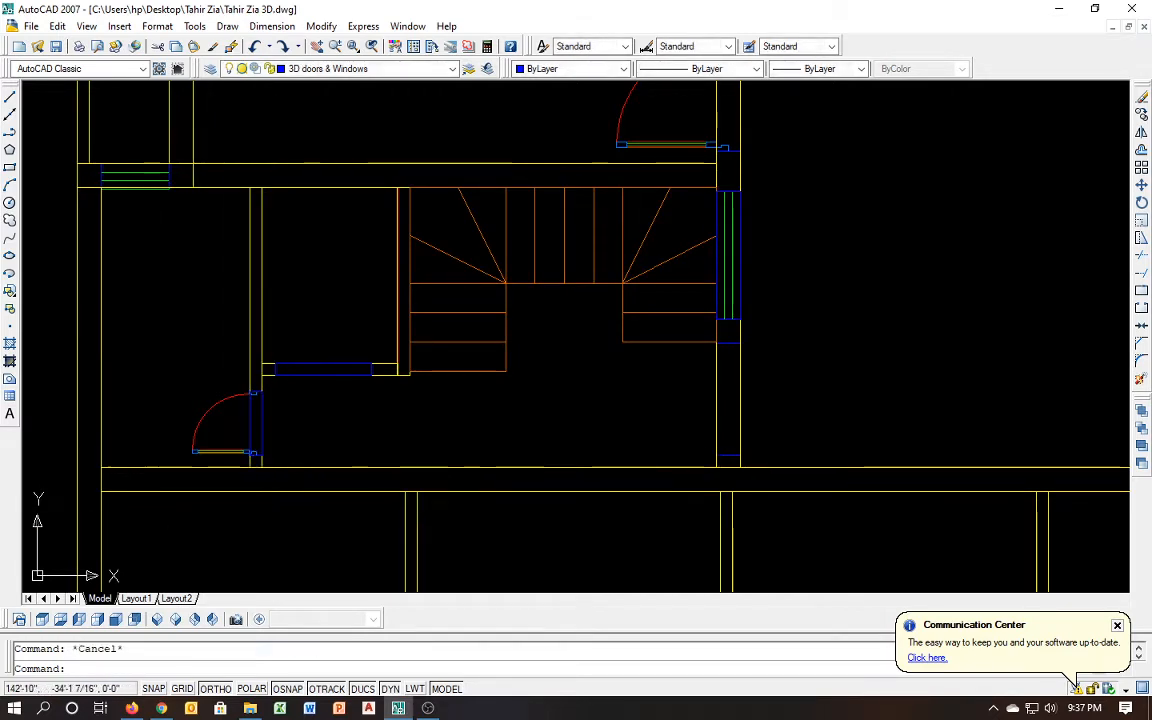
Start Extrude in the southwest isometric view and select the two small bathroom windows and the small corner window near the stairs
left_click(162, 619)
middle_click_drag(738, 262, 640, 363)
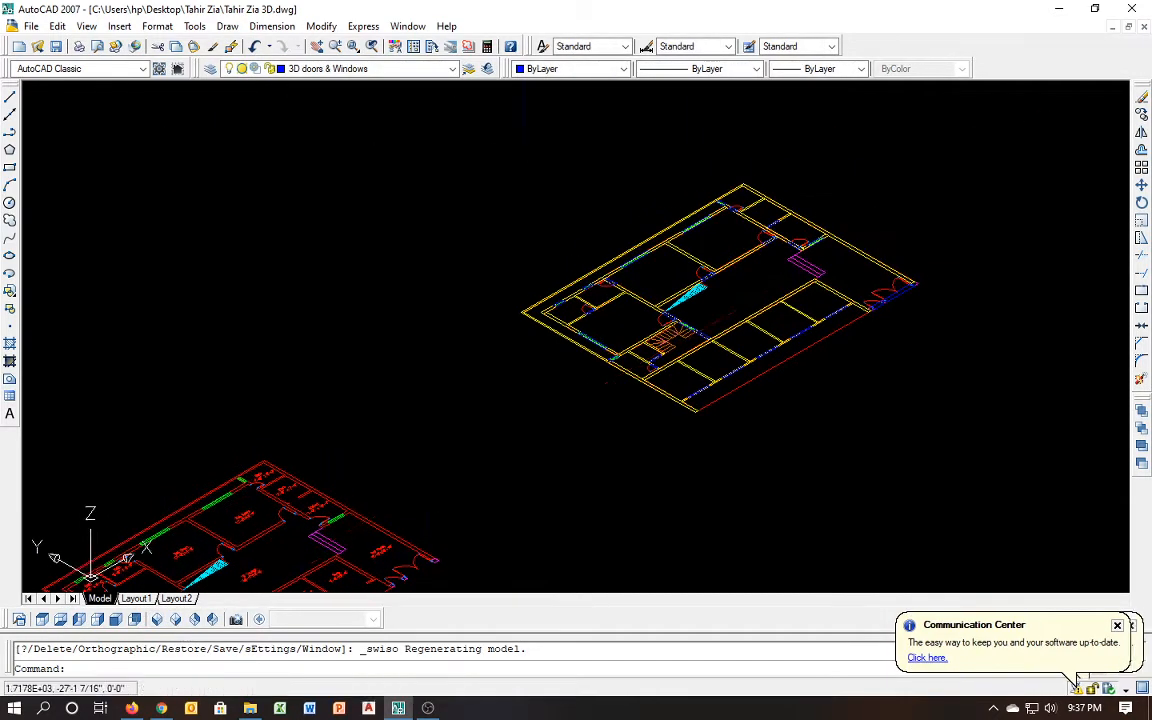
scroll(603, 340, "up", 3)
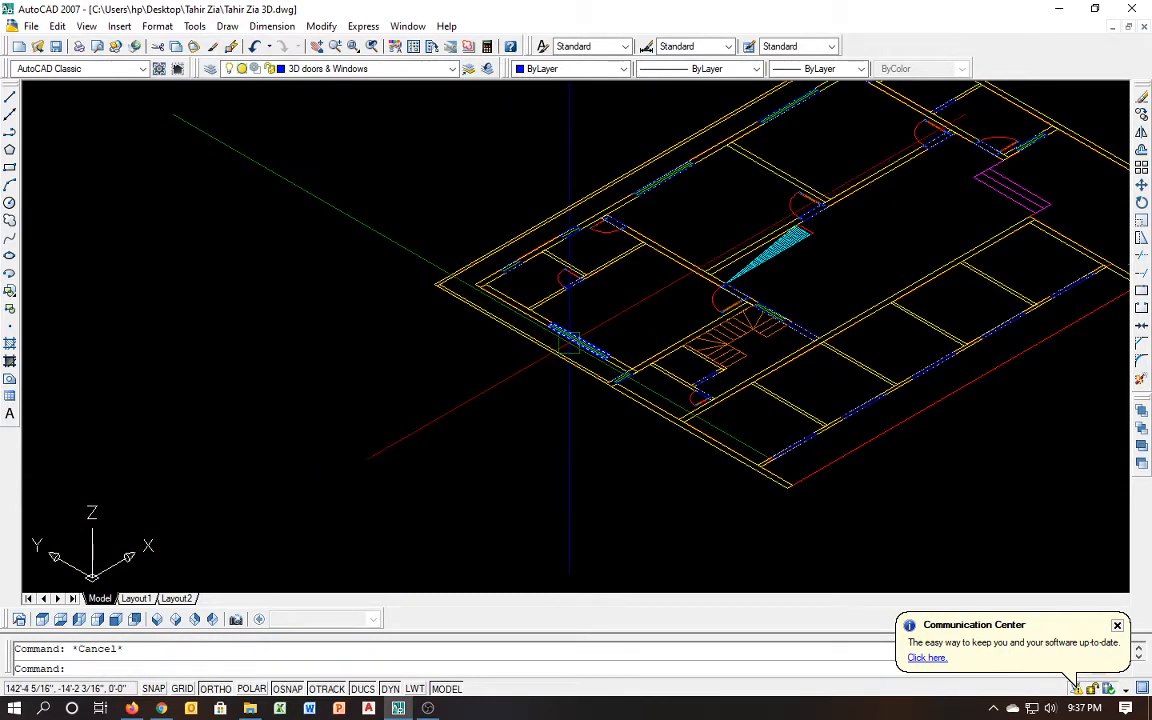
type("ex")
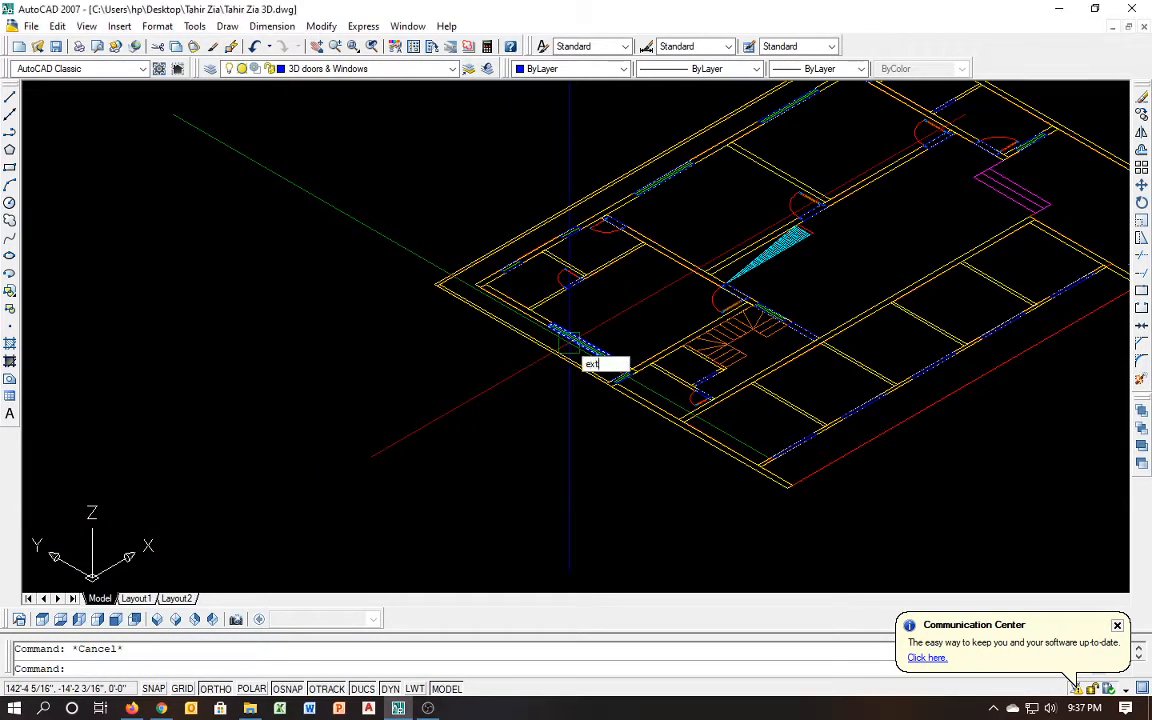
type("t")
key("Return")
scroll(510, 267, "up", 3)
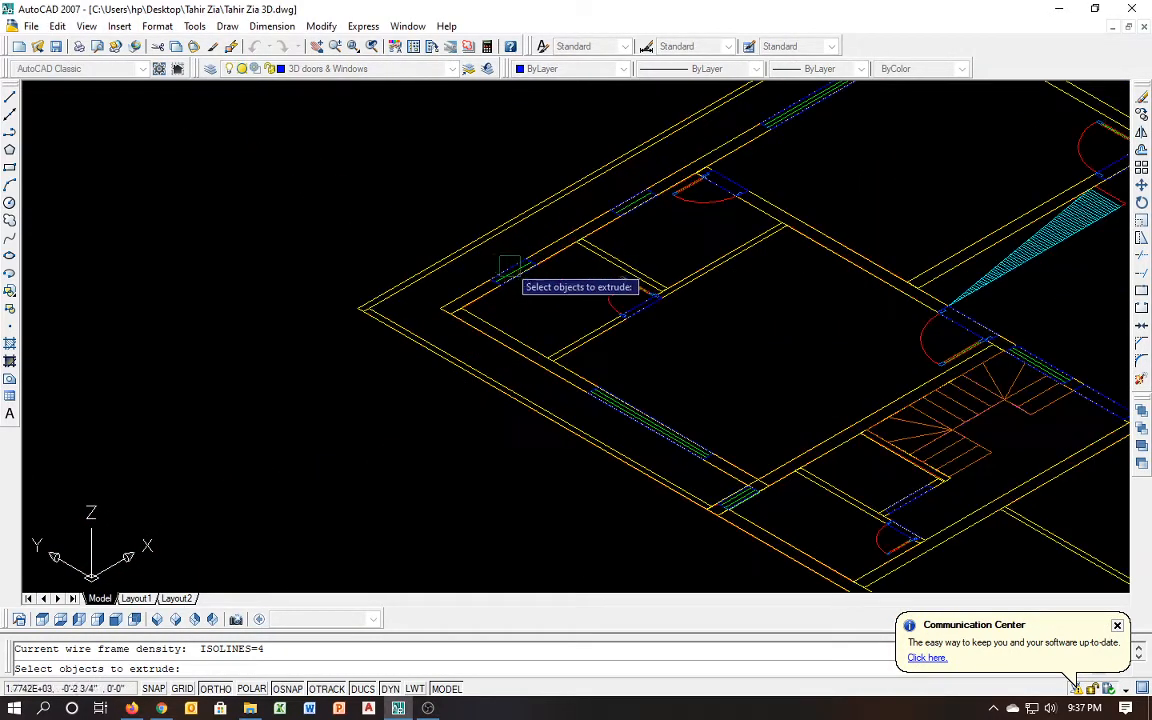
left_click(627, 207)
middle_click_drag(562, 288, 411, 216)
scroll(594, 432, "up", 5)
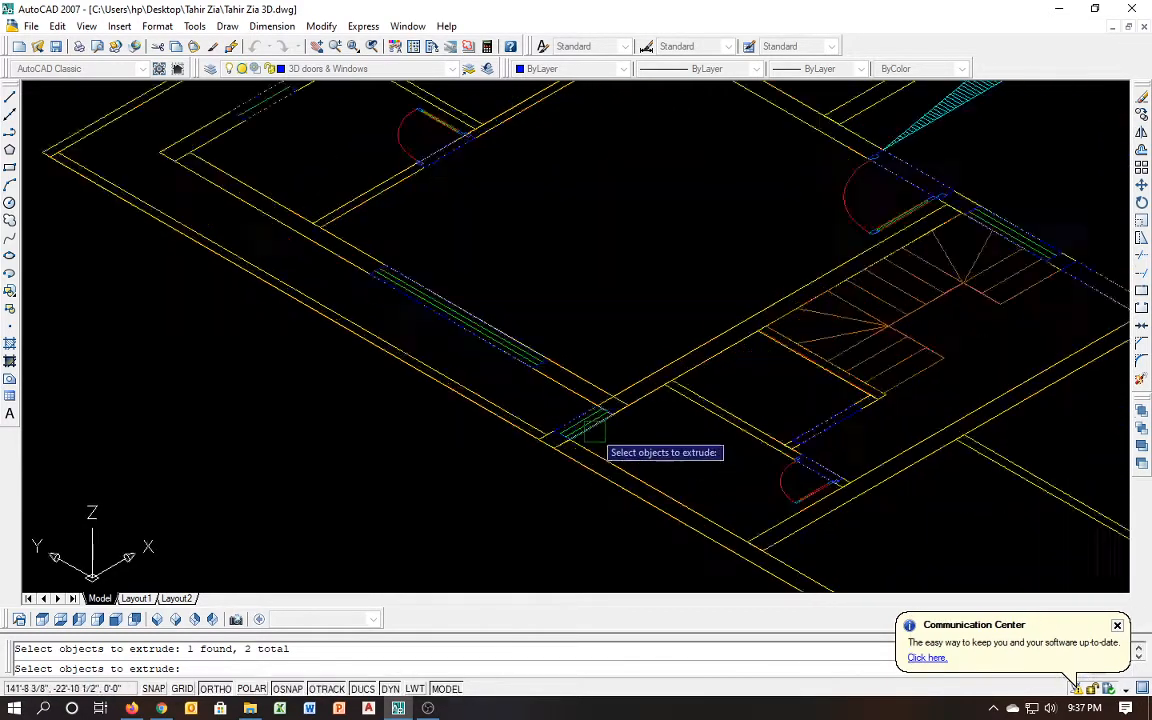
left_click(602, 416)
Add the small window at the plan's far corner to the selection and extrude the chosen window outlines by 18"
scroll(421, 443, "down", 6)
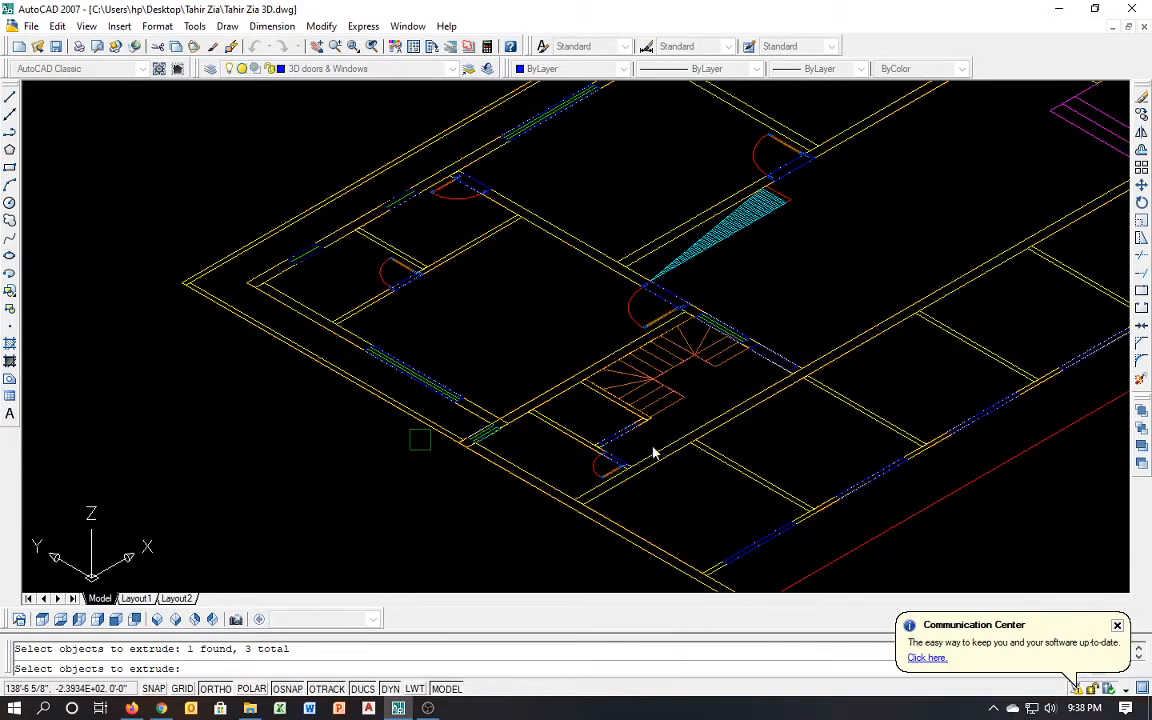
middle_click_drag(711, 371, 460, 529)
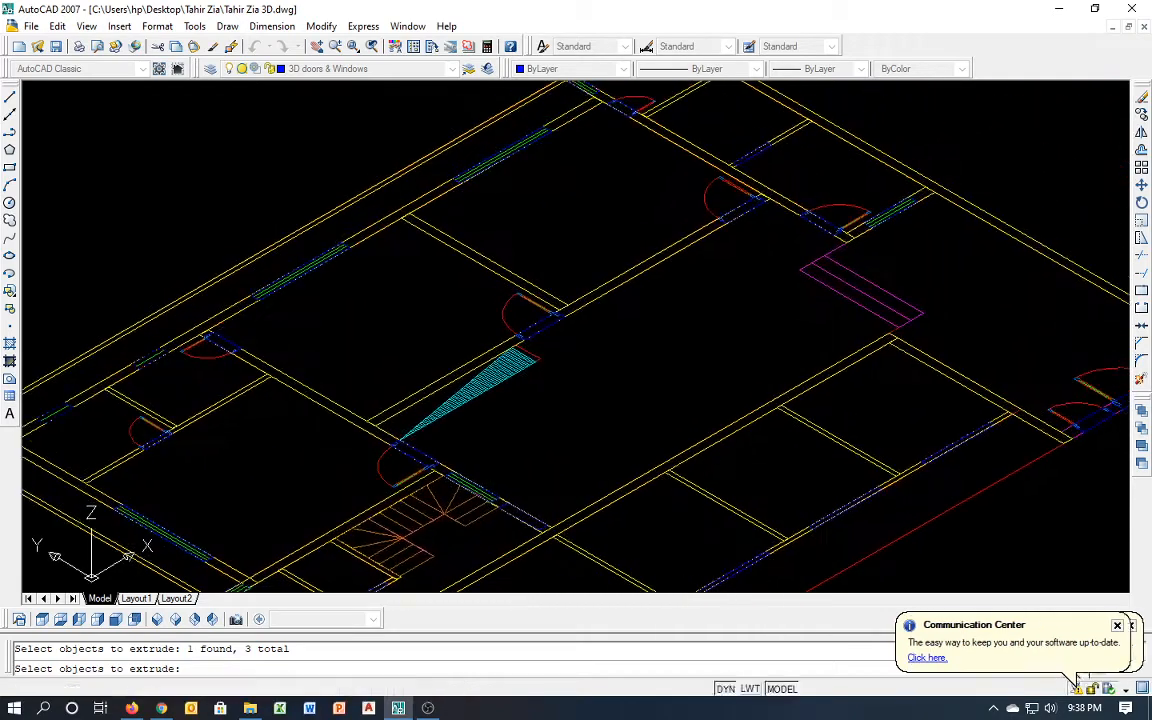
middle_click_drag(614, 352, 537, 455)
scroll(566, 291, "up", 3)
scroll(504, 206, "up", 4)
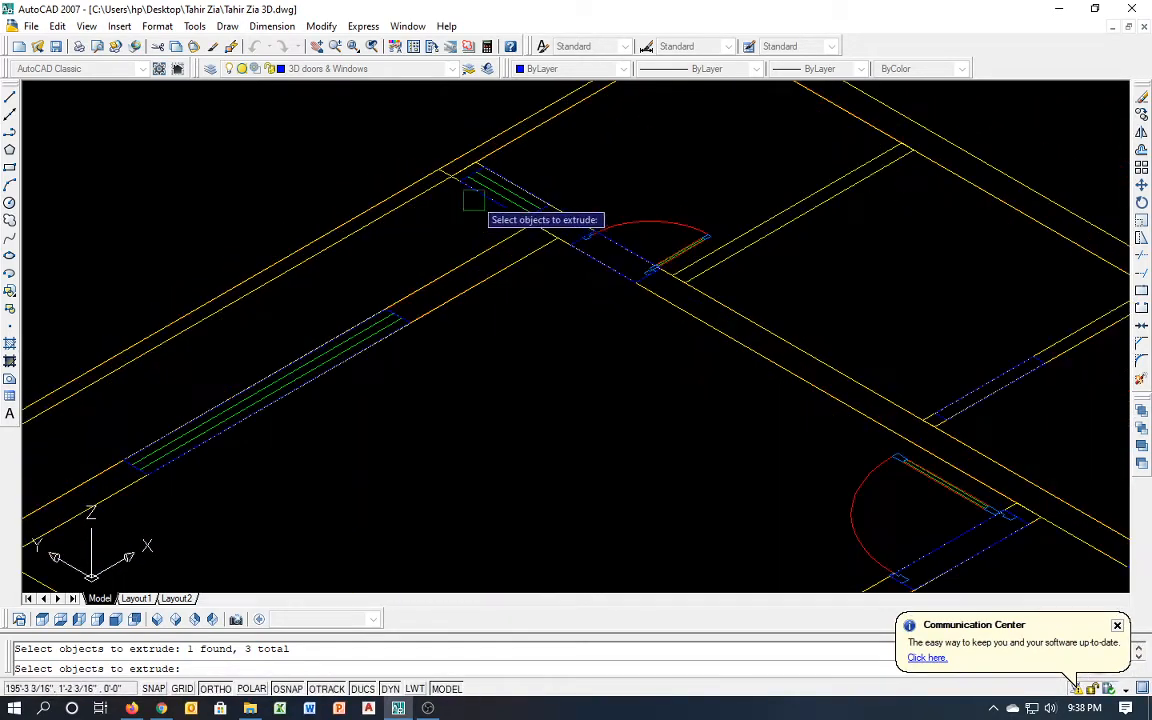
key("Return")
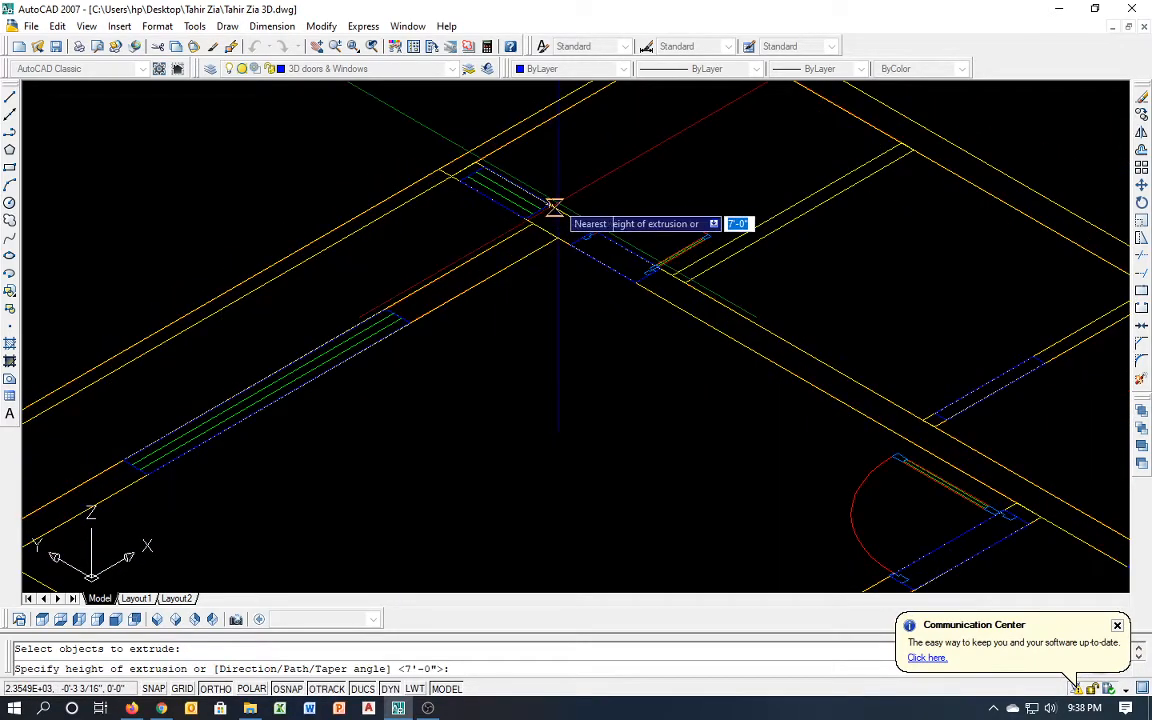
type("18")
key("Return")
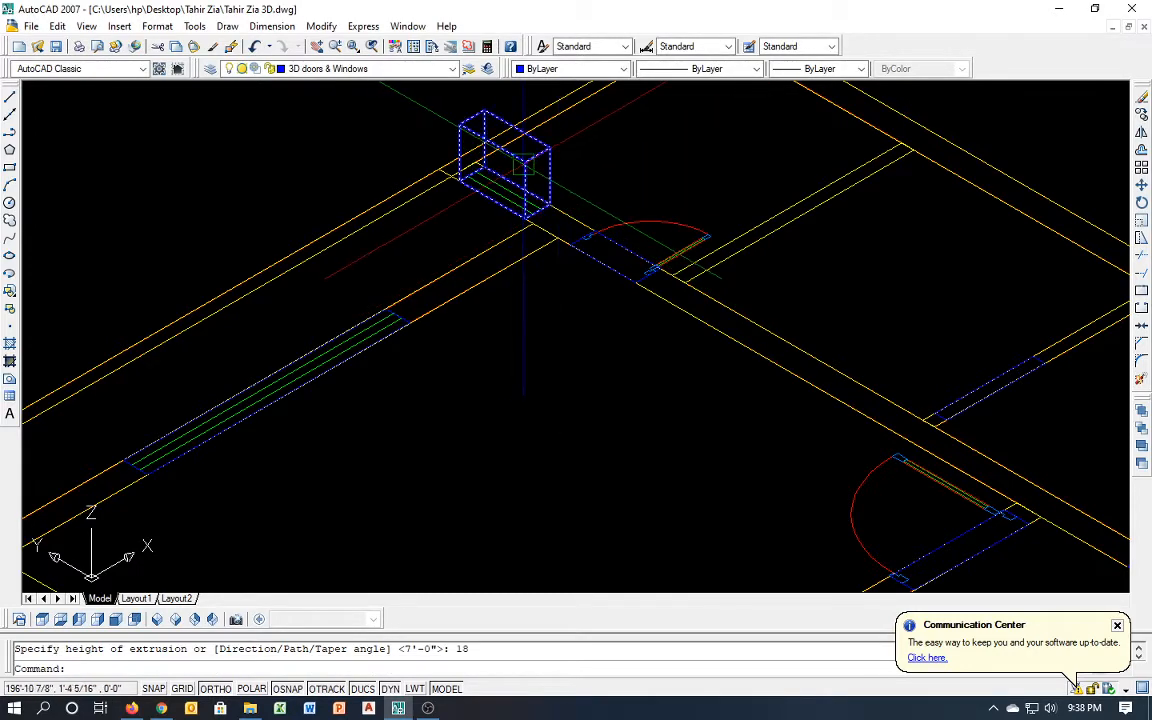
Select the four small window solids and move them straight up 7' with the relative displacement 0,0,7'
scroll(522, 165, "down", 6)
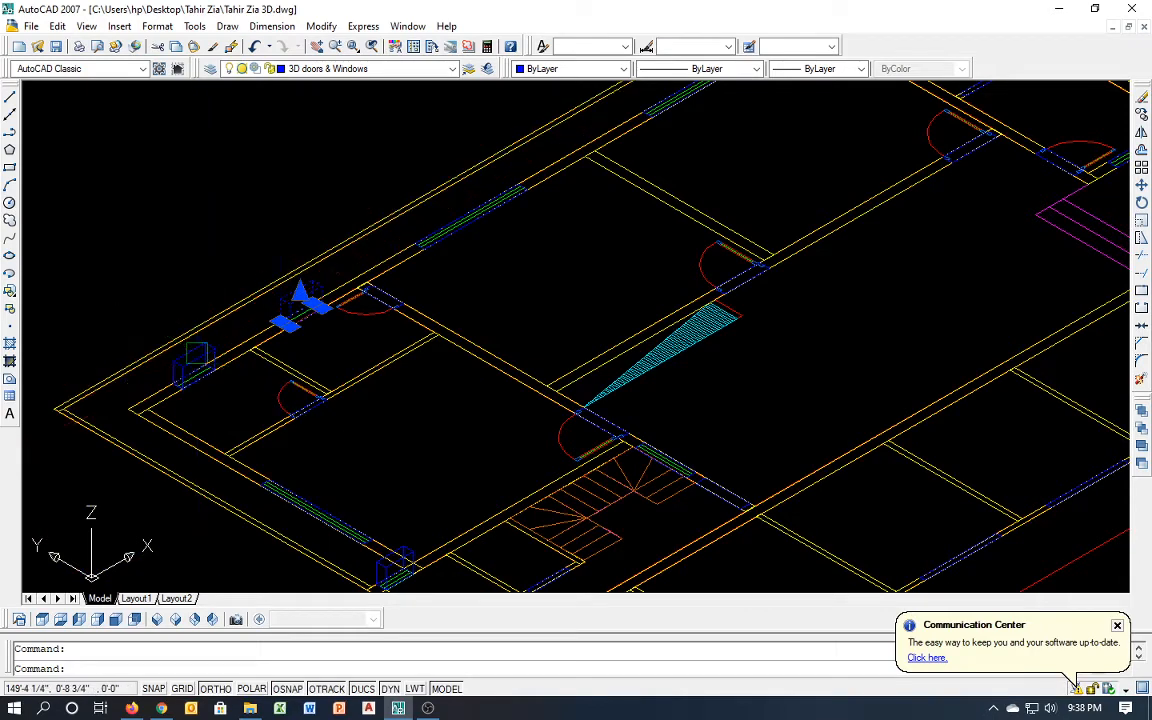
left_click(198, 355)
middle_click_drag(289, 393, 309, 252)
scroll(387, 410, "up", 3)
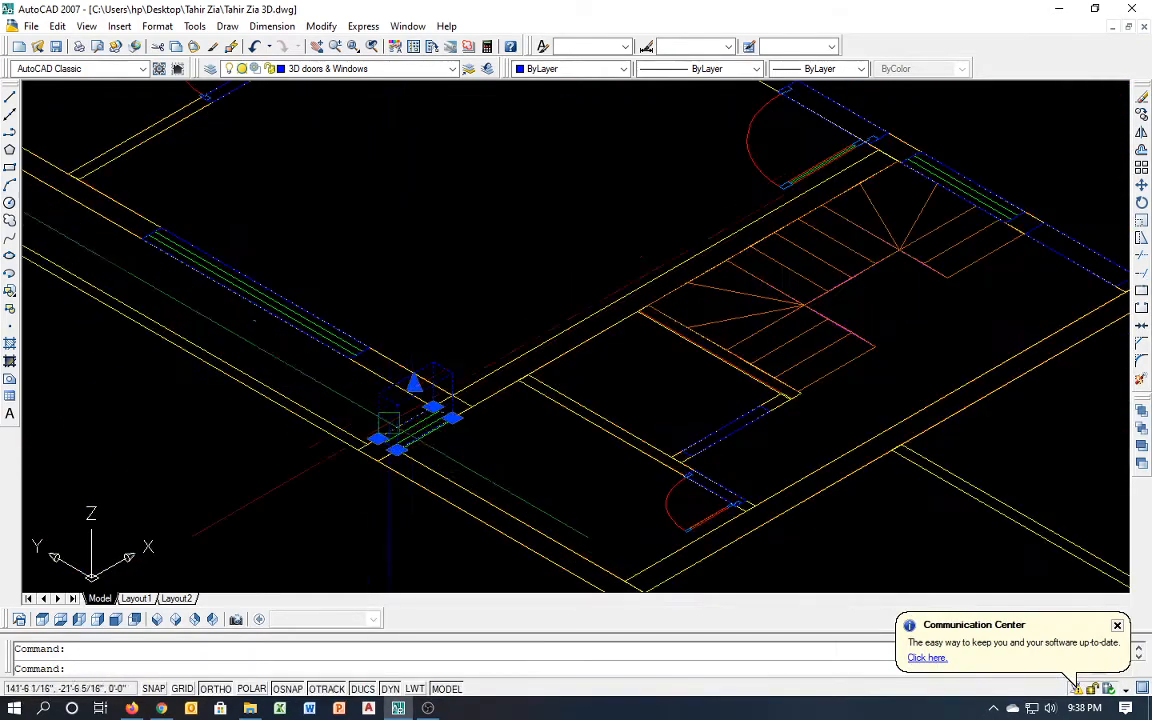
type("m")
key("Return")
scroll(340, 425, "up", 4)
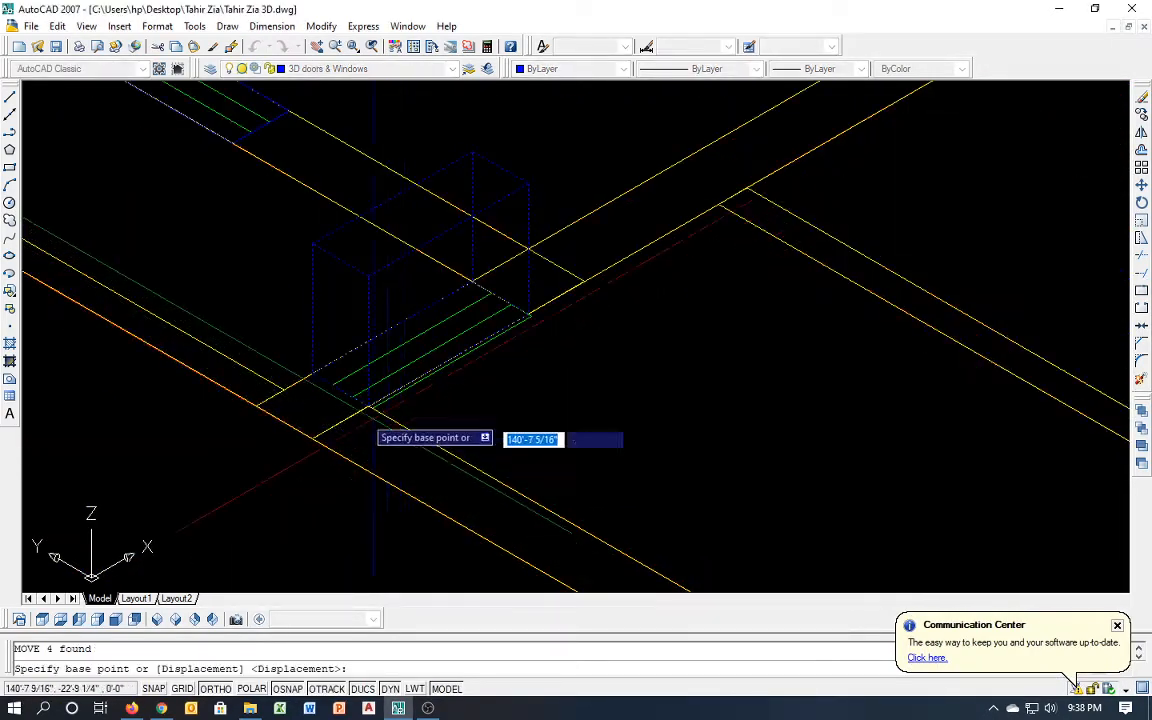
left_click(312, 375)
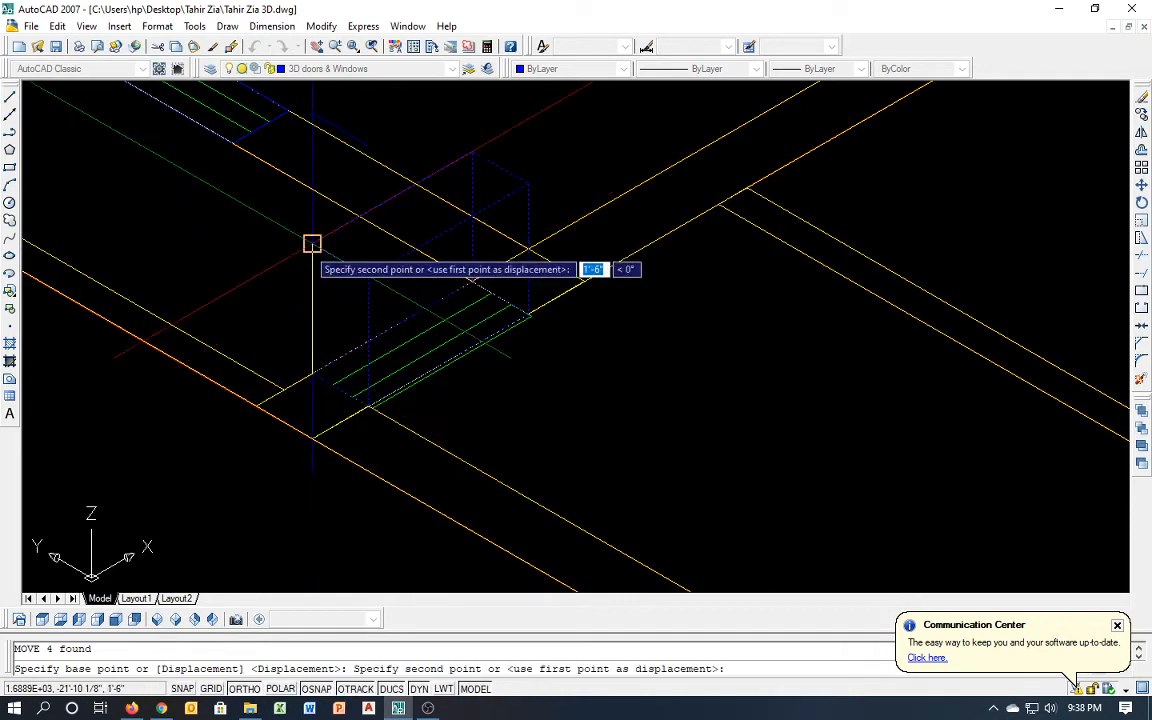
type("0,0,")
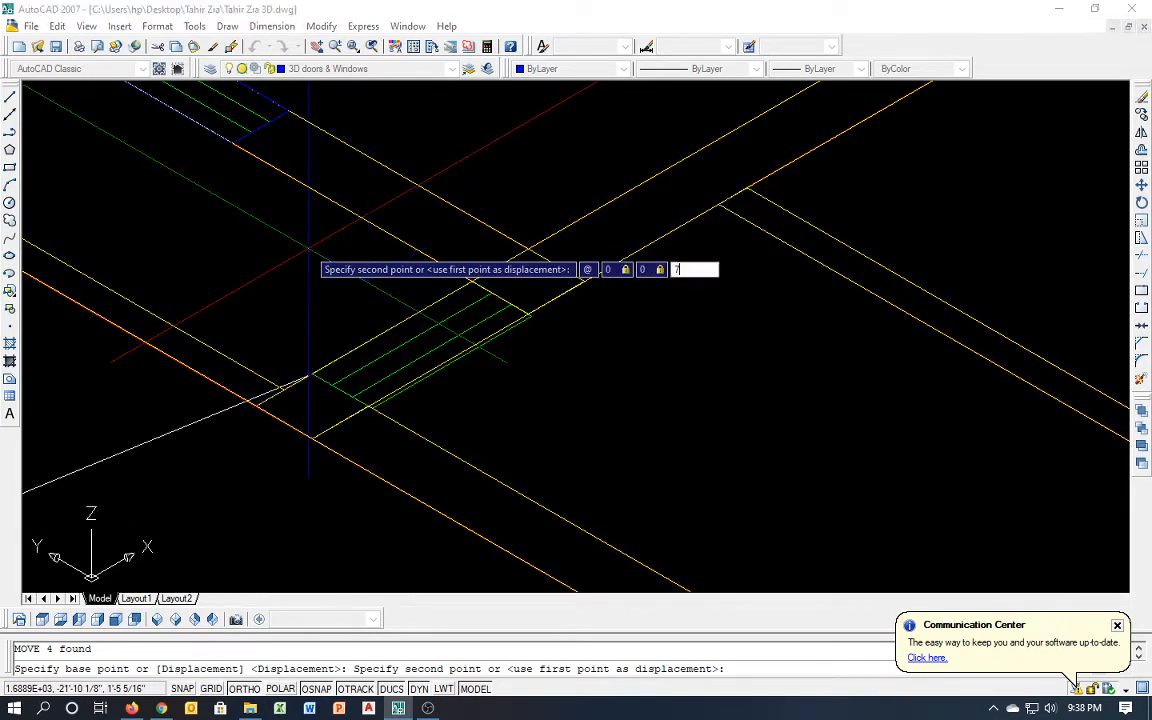
type("7'")
key("Return")
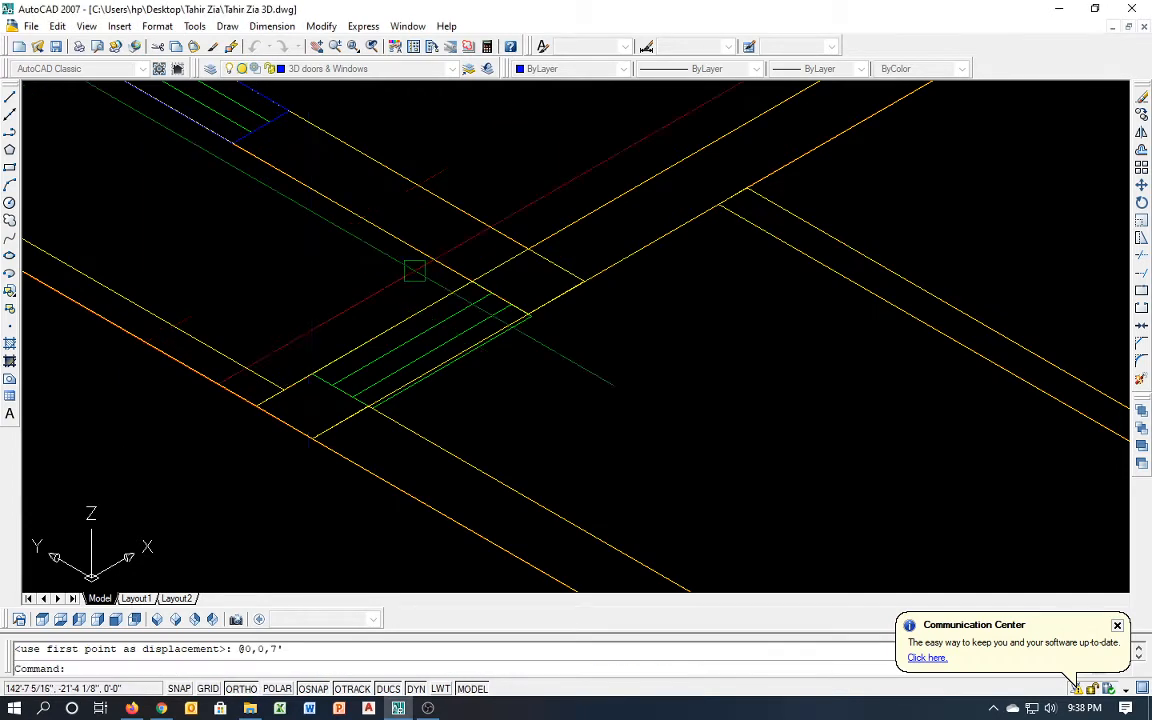
Extrude the three wide window outlines, two along the long outer wall and one on the end wall, by 6.5'
scroll(494, 370, "down", 5)
scroll(494, 369, "down", 2)
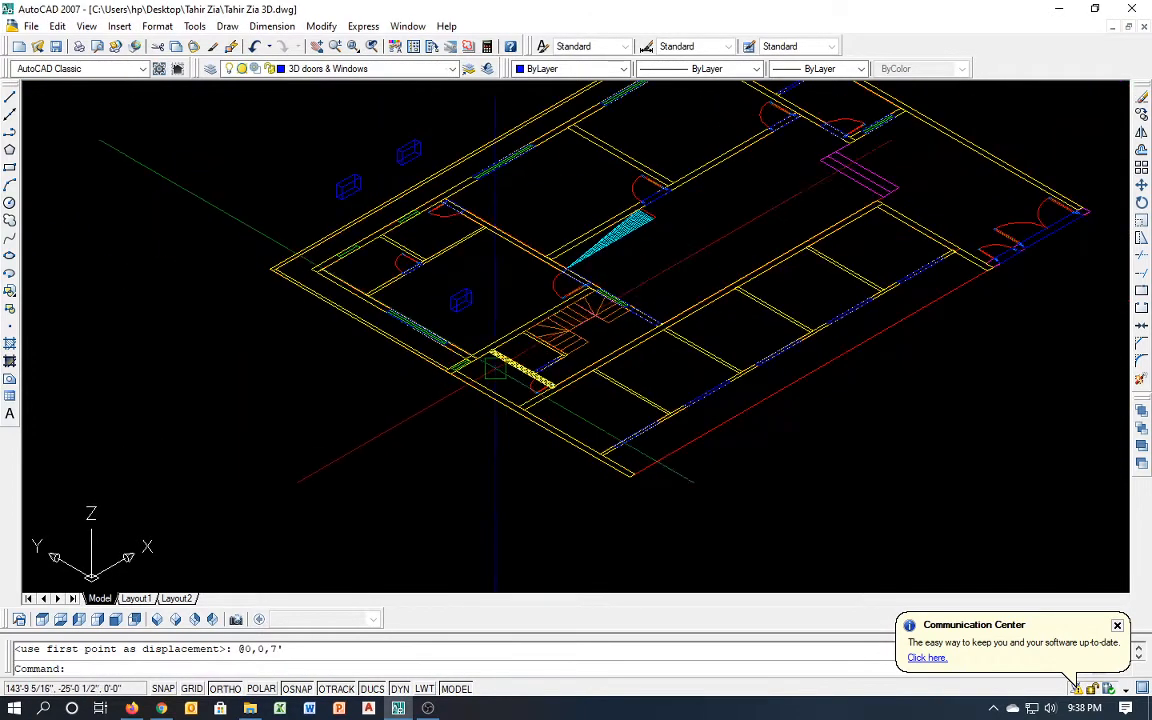
middle_click_drag(428, 330, 312, 389)
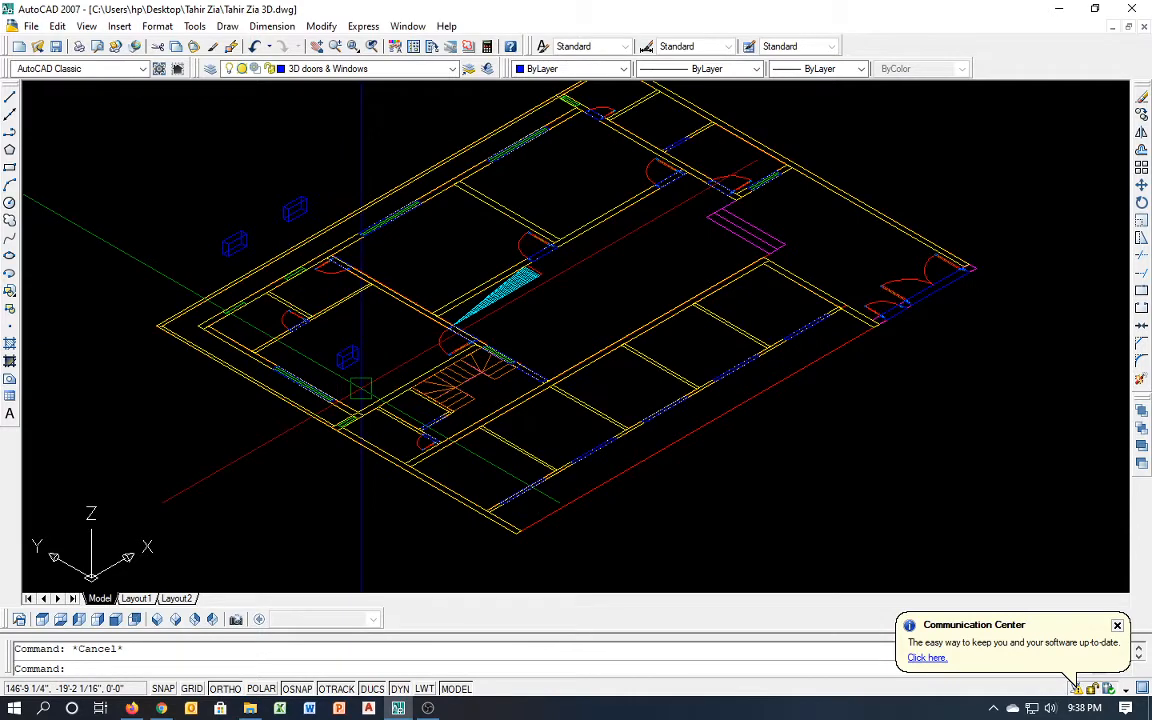
type("ext")
key("Return")
scroll(361, 388, "up", 3)
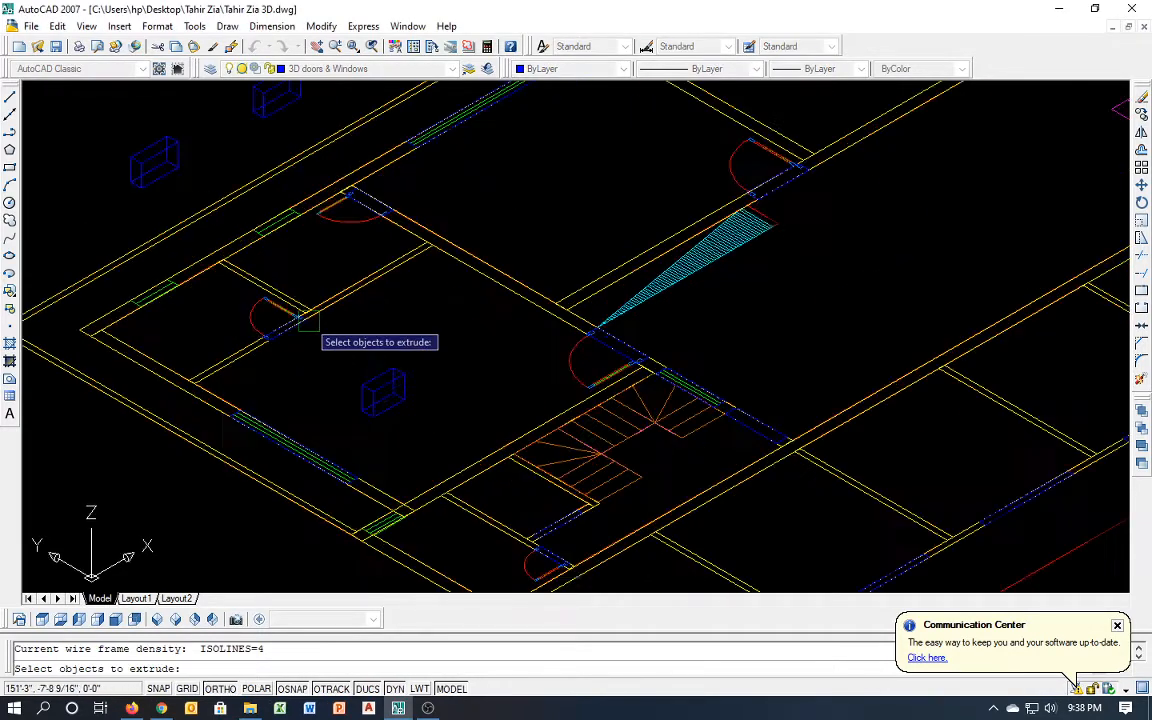
scroll(300, 320, "down", 3)
scroll(392, 209, "up", 2)
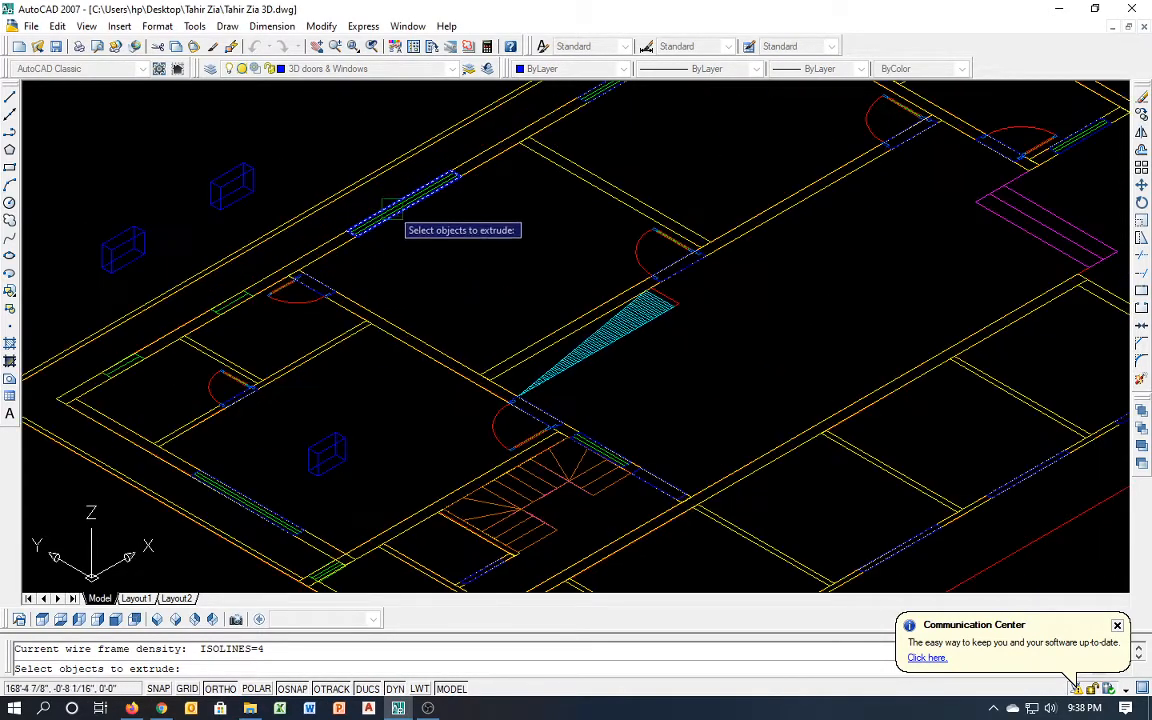
left_click(394, 220)
scroll(378, 236, "down", 4)
scroll(437, 208, "up", 3)
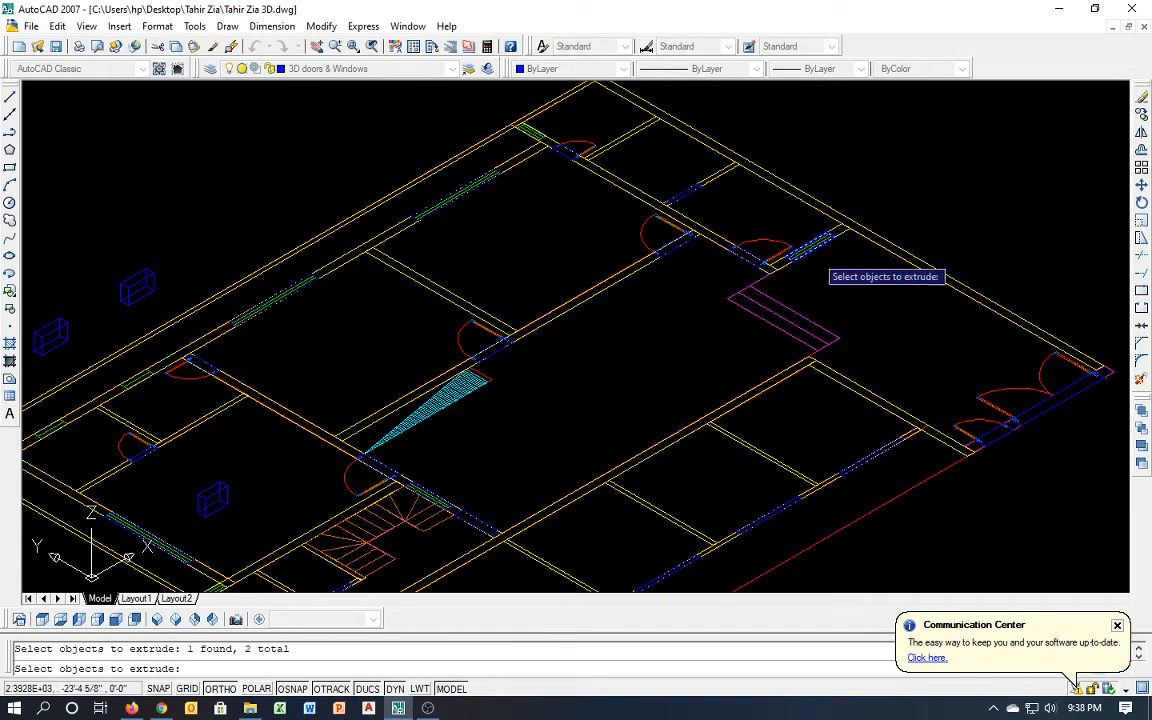
middle_click_drag(648, 304, 656, 206)
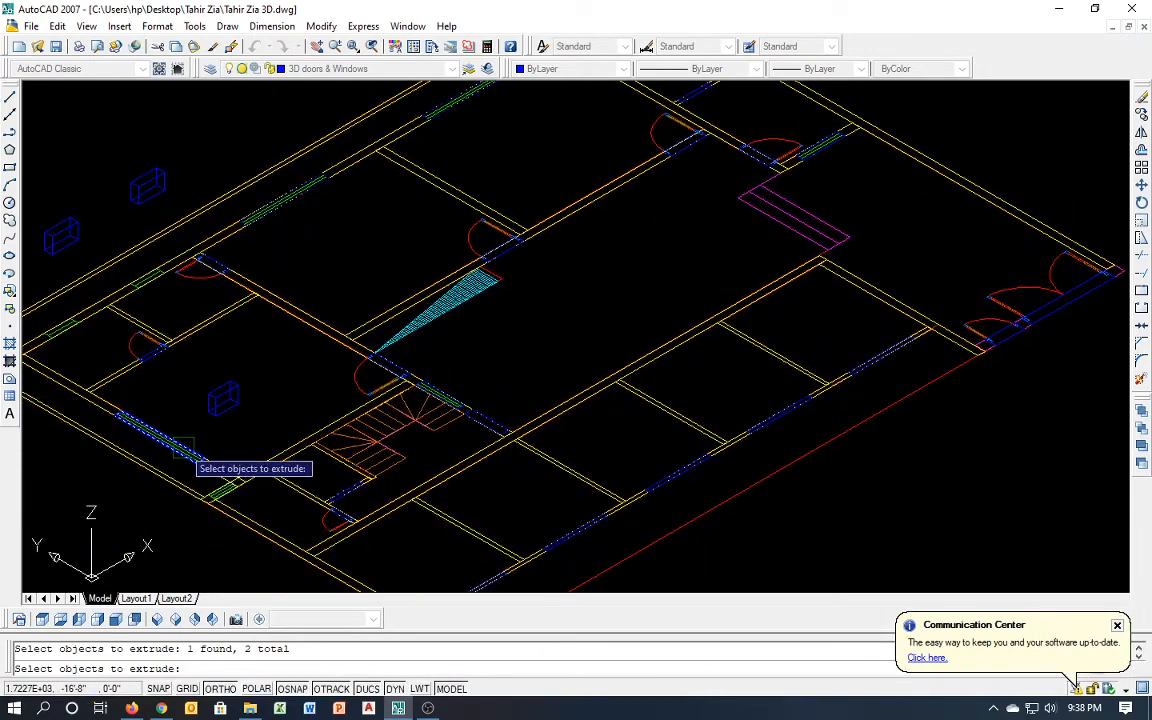
middle_click_drag(345, 423, 356, 512)
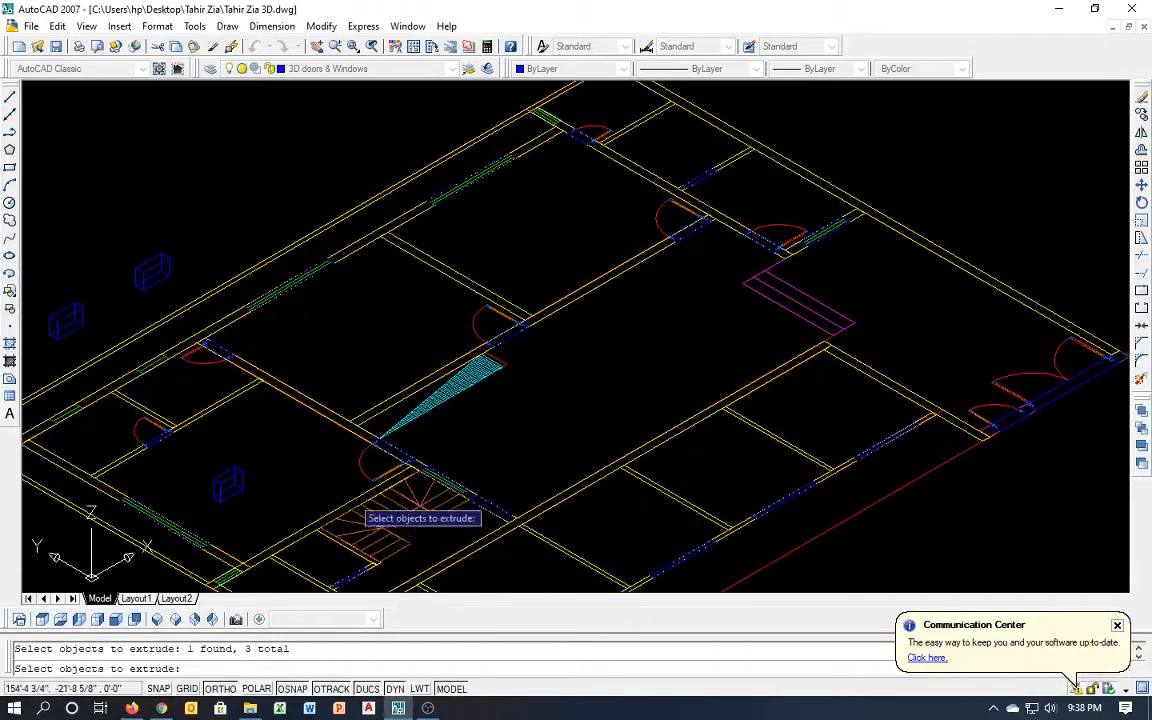
key("Return")
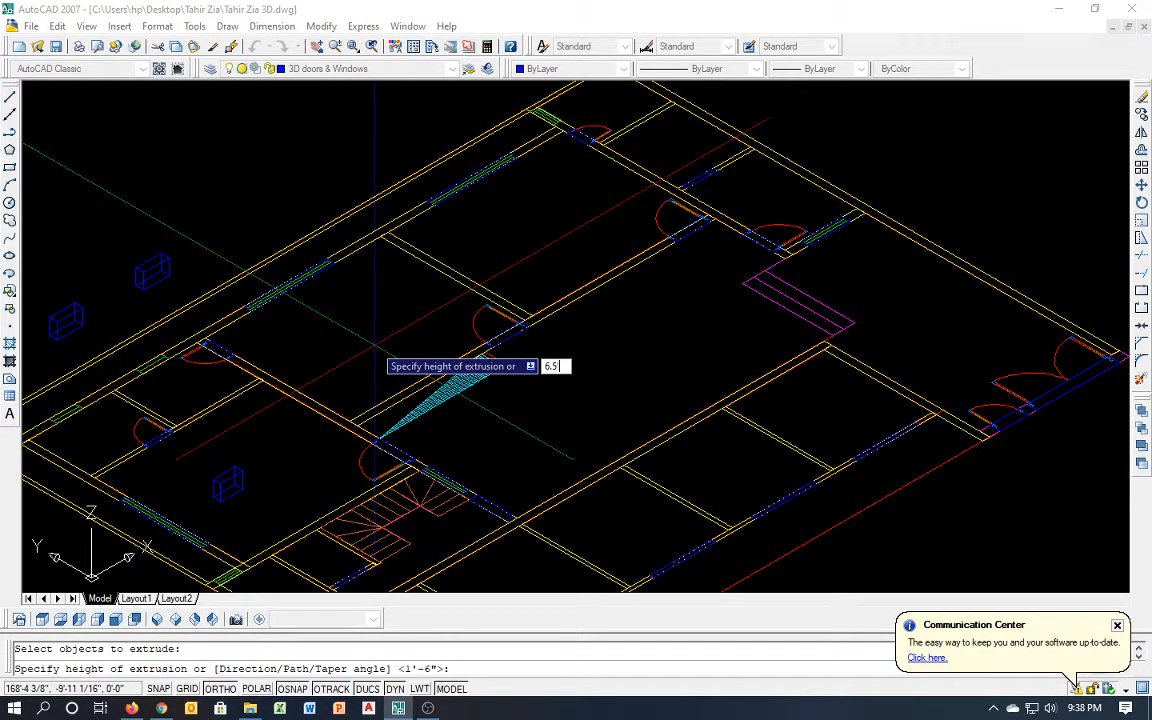
key("Return")
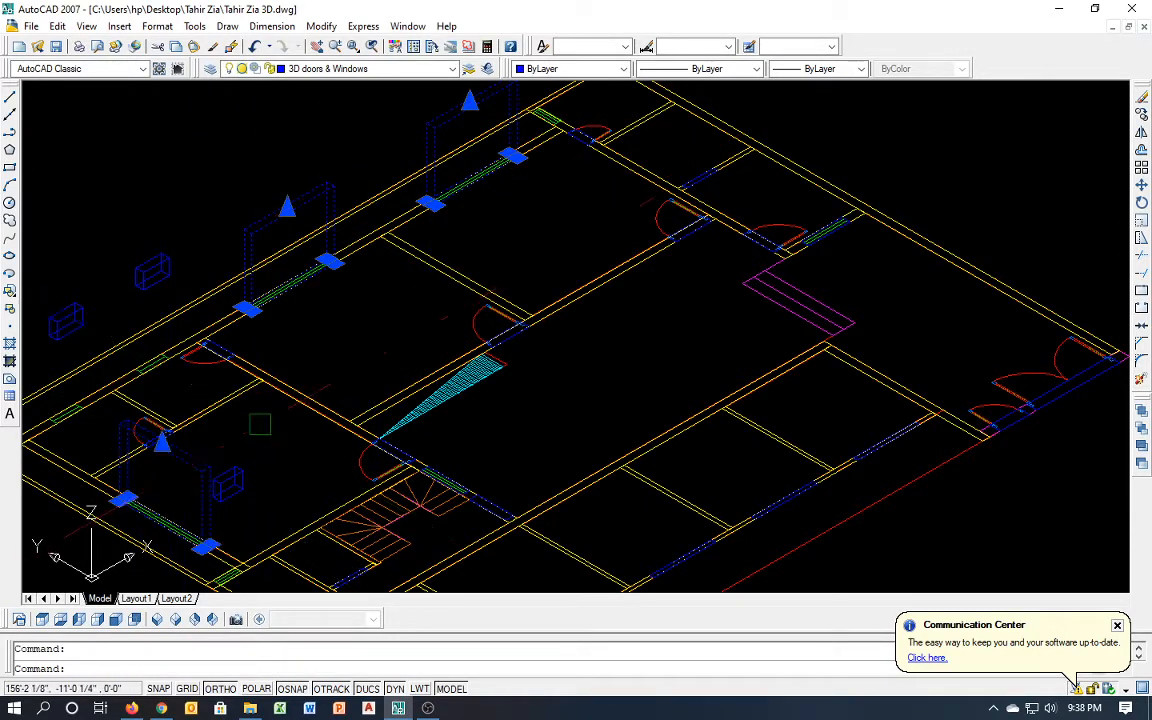
Move the three wide window solids straight up 24" with the relative displacement 0,0,24
type("m")
key("Return")
left_click(291, 505)
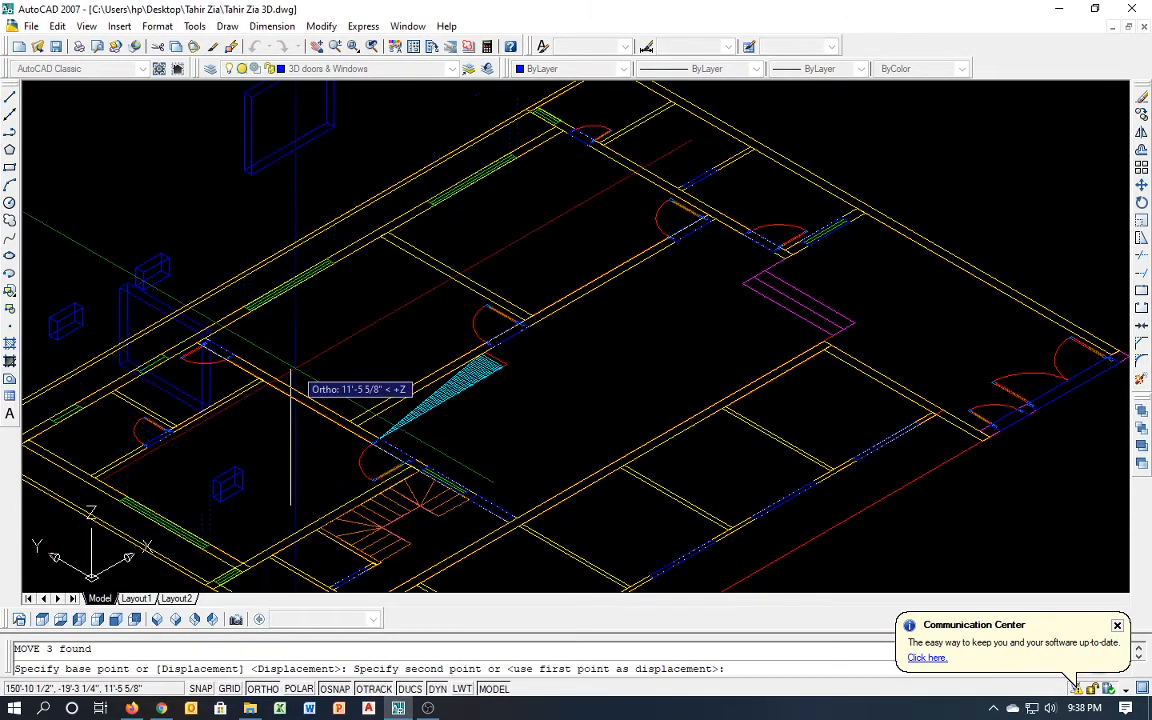
type("0,0,")
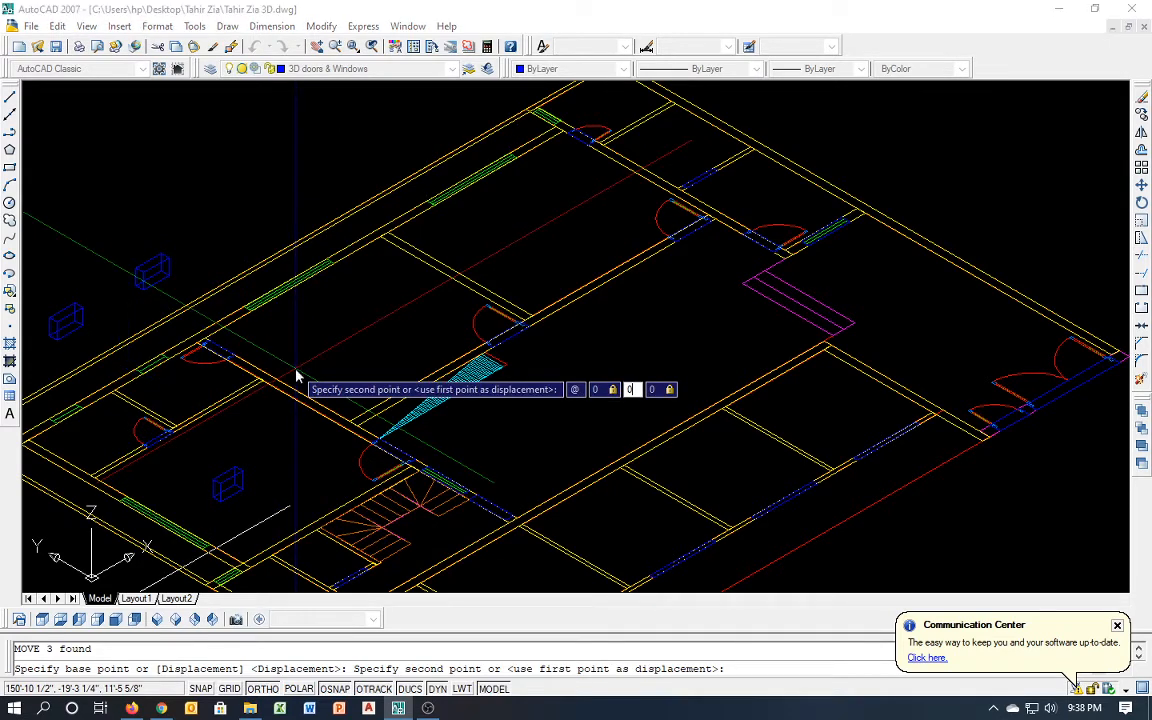
type("24")
key("Return")
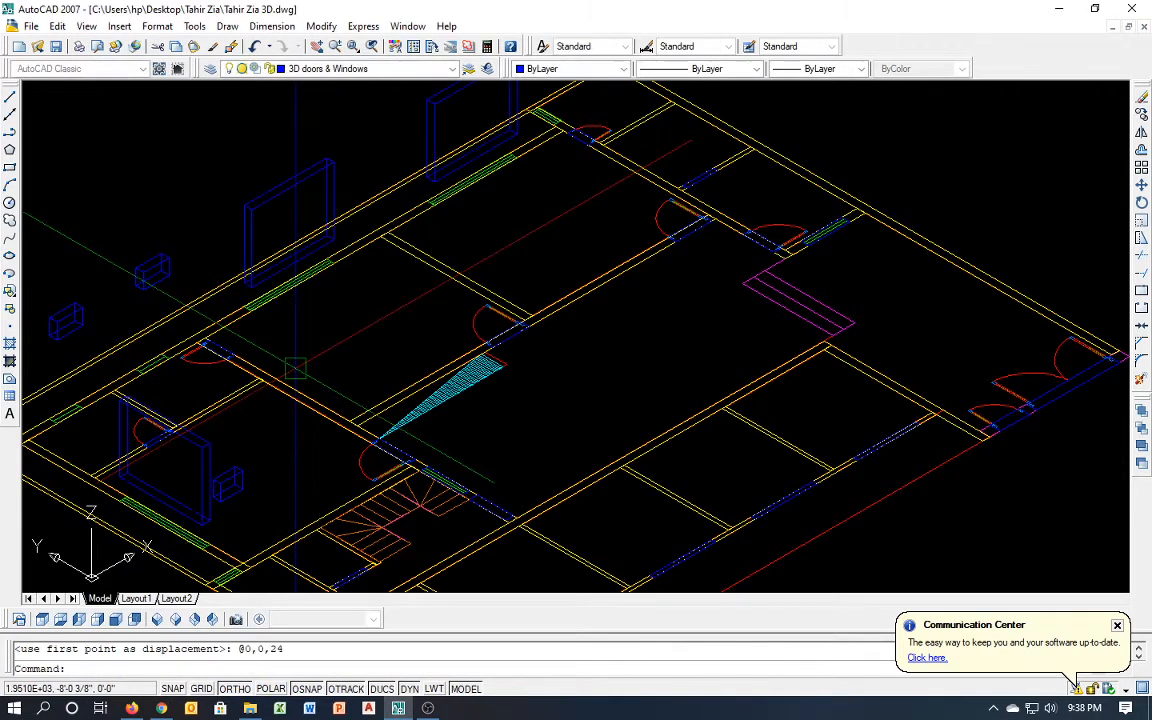
Extrude the window outline beside the staircase and the one near the magenta entrance steps by 5.5'
type("ext")
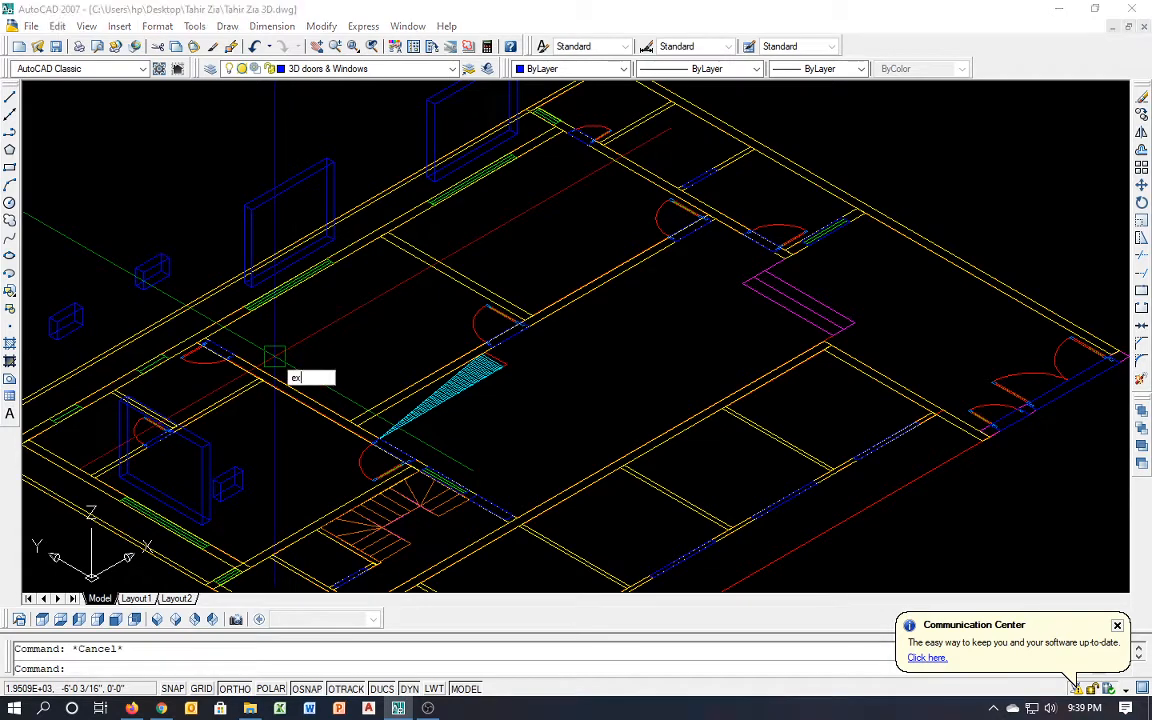
key("Return")
scroll(353, 458, "up", 2)
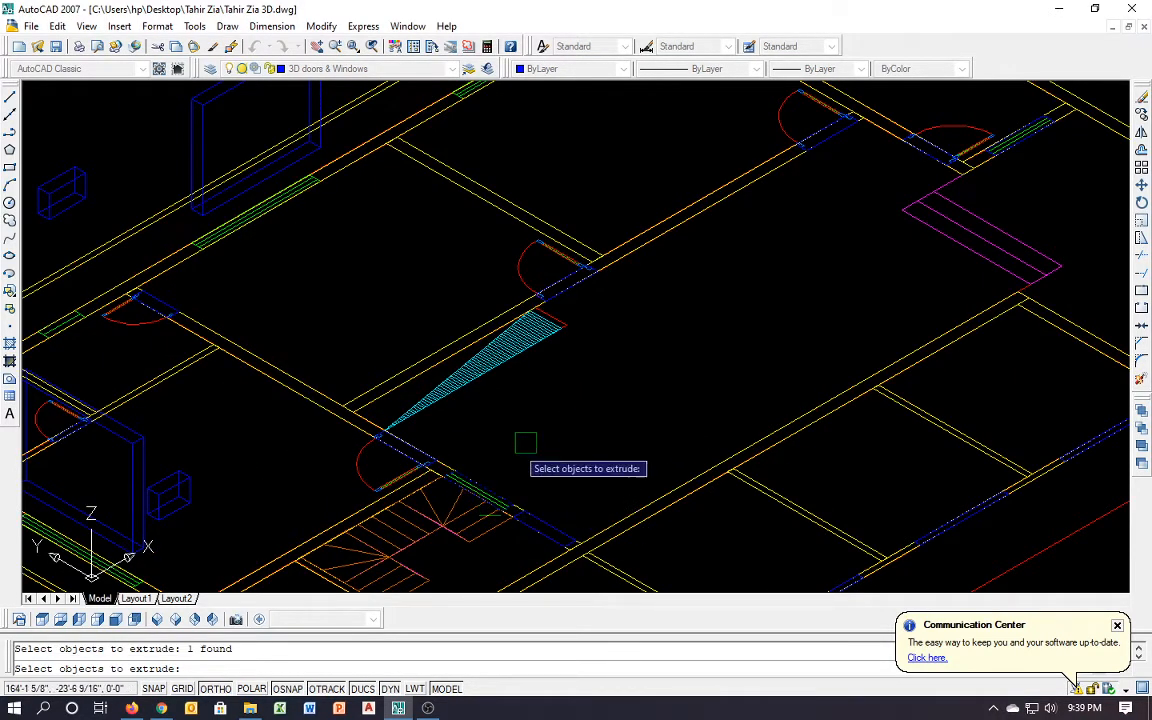
mouse_move(524, 442)
middle_mouse_down()
mouse_move(541, 221)
mouse_move(327, 463)
mouse_move(155, 570)
mouse_move(195, 622)
middle_mouse_up()
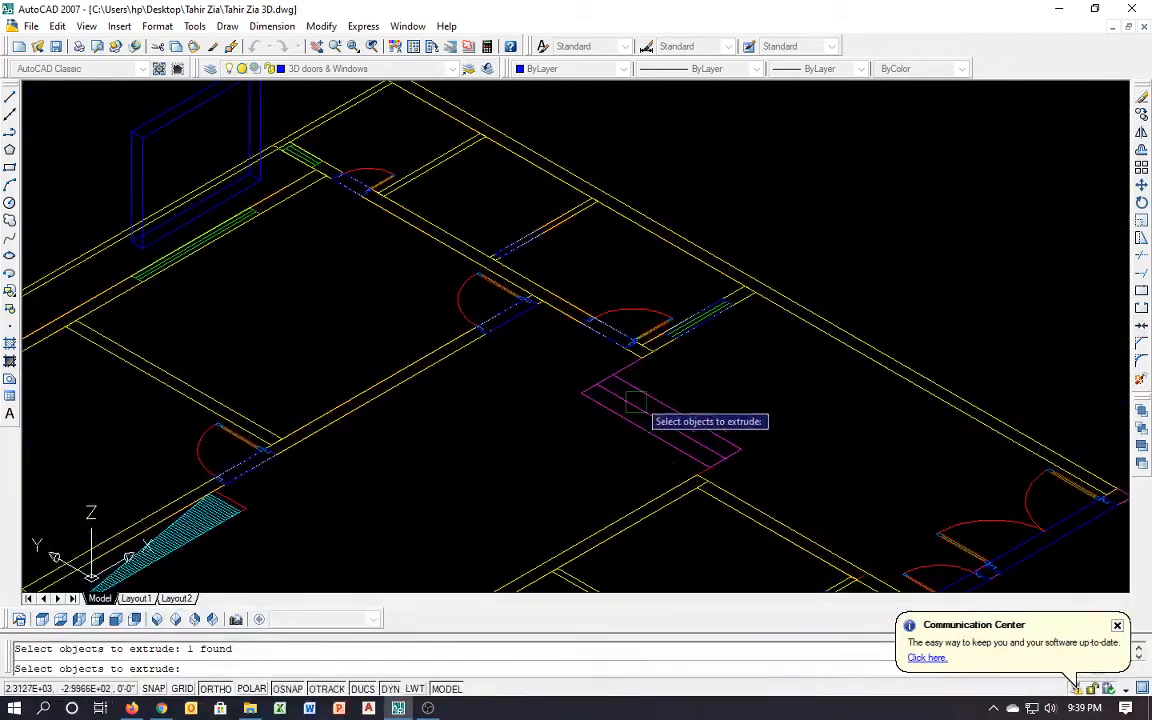
scroll(690, 370, "up", 3)
left_click(720, 330)
key("Return")
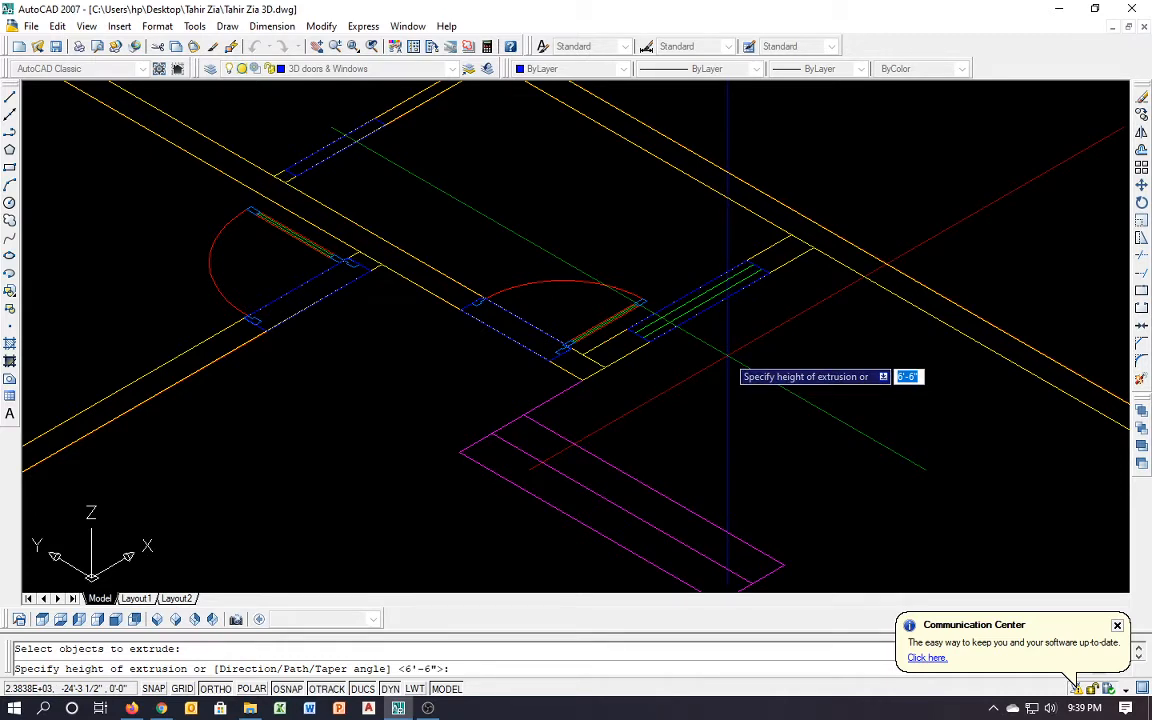
type("5'5")
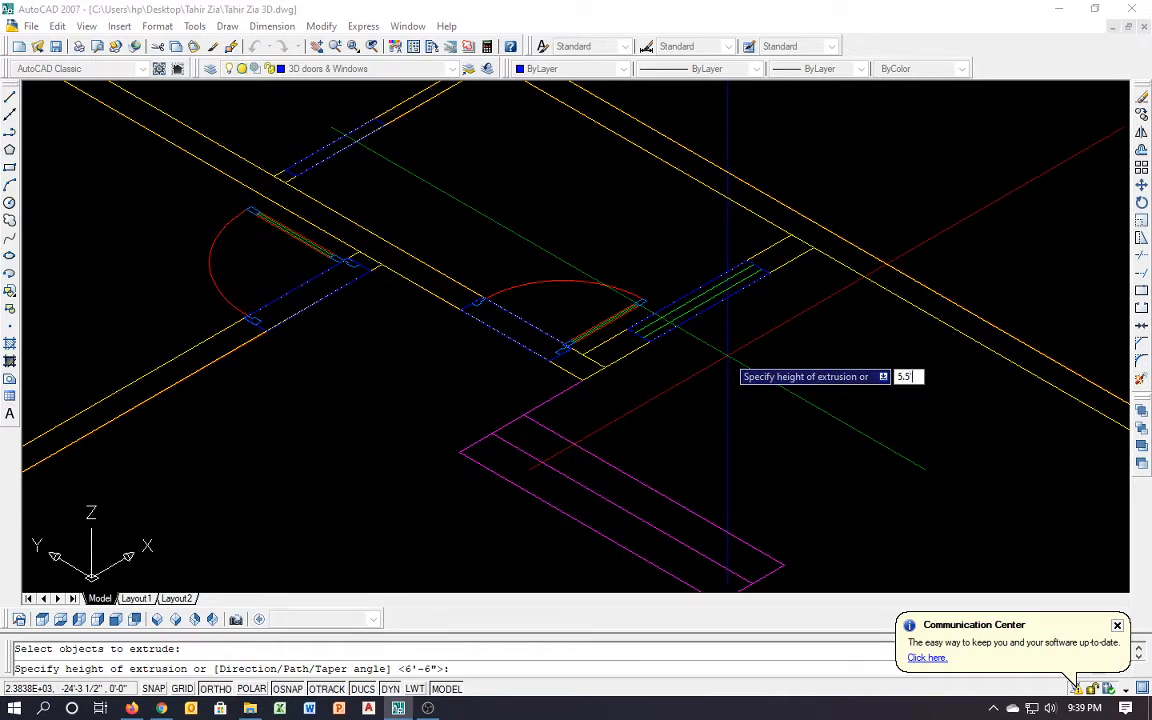
type(".5'")
key("Return")
Move the staircase window and entrance-side window solids straight up 2.5' with the relative displacement 0,0,2.5'
type("m")
key("Return")
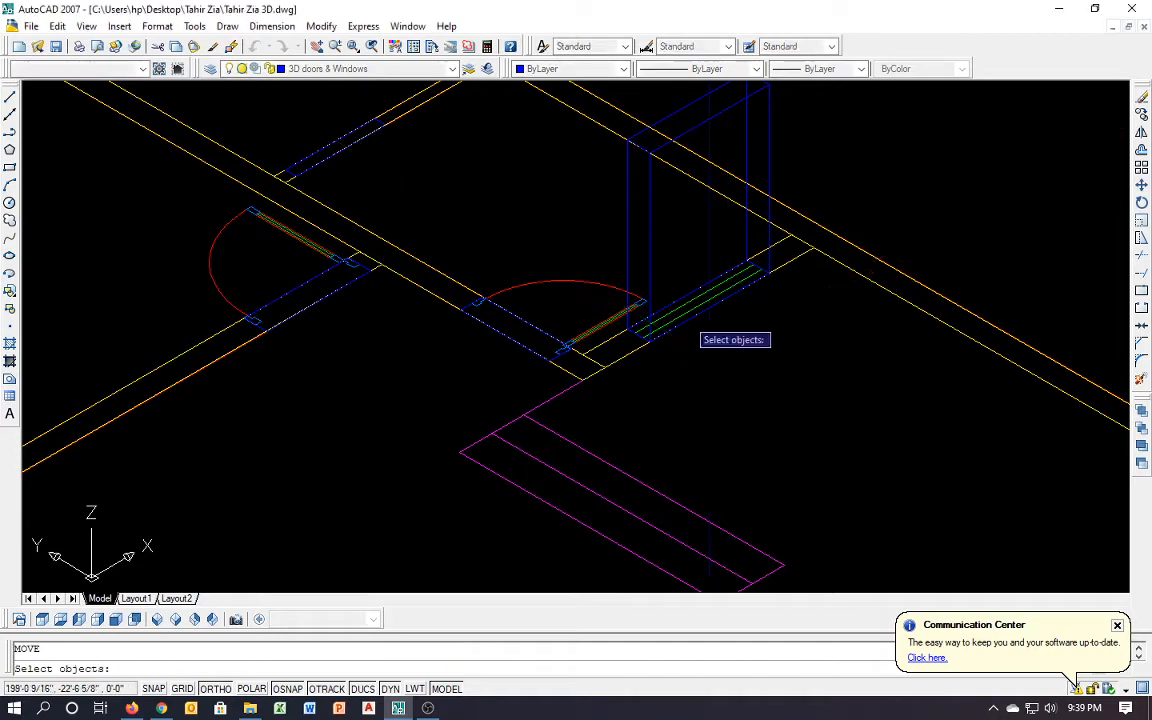
left_click(646, 250)
scroll(762, 212, "down", 5)
scroll(418, 442, "up", 3)
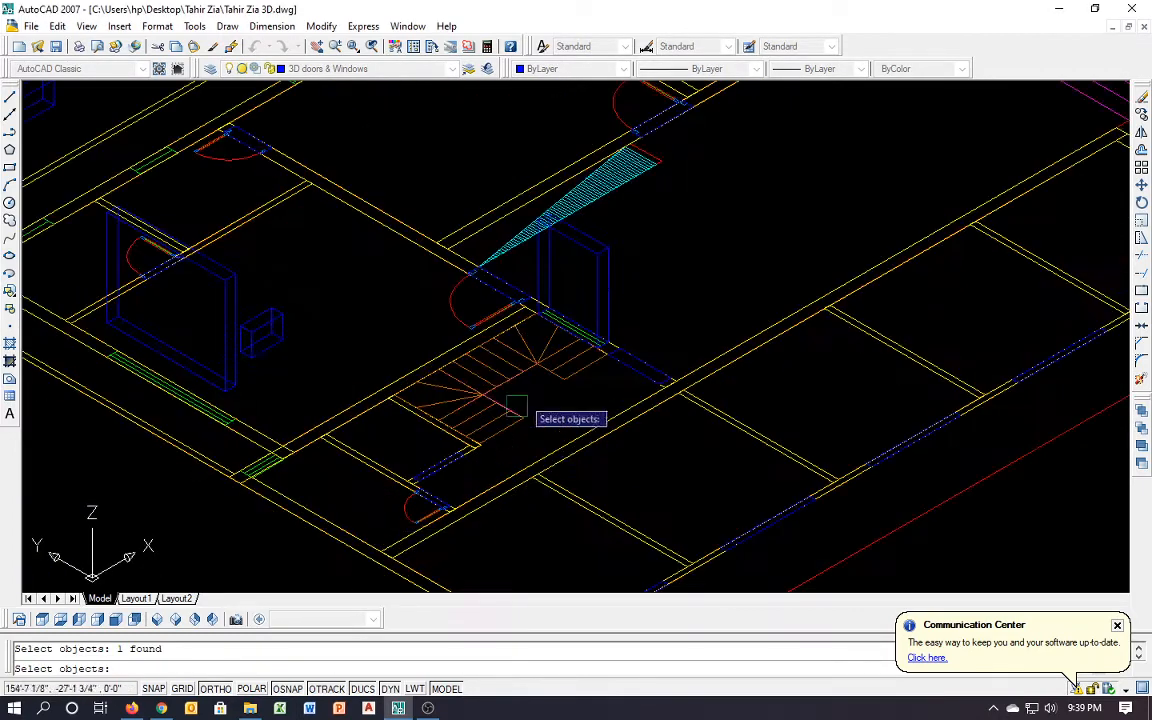
left_click(590, 305)
key("Return")
left_click(653, 321)
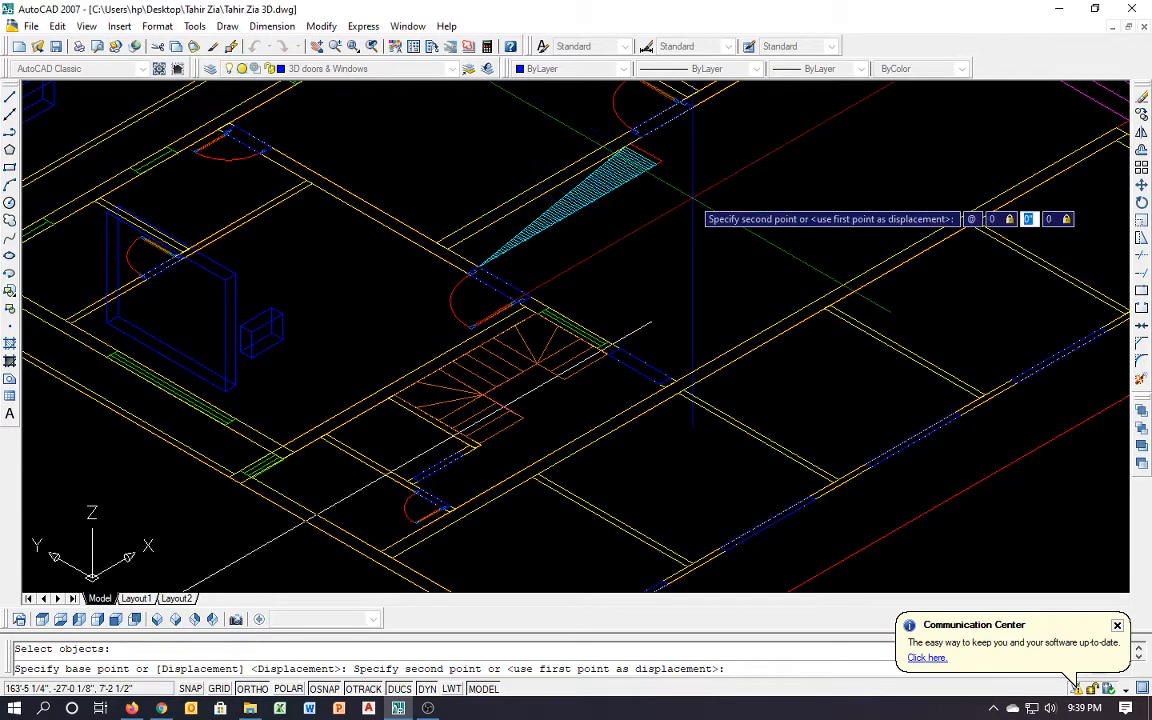
type("2.5")
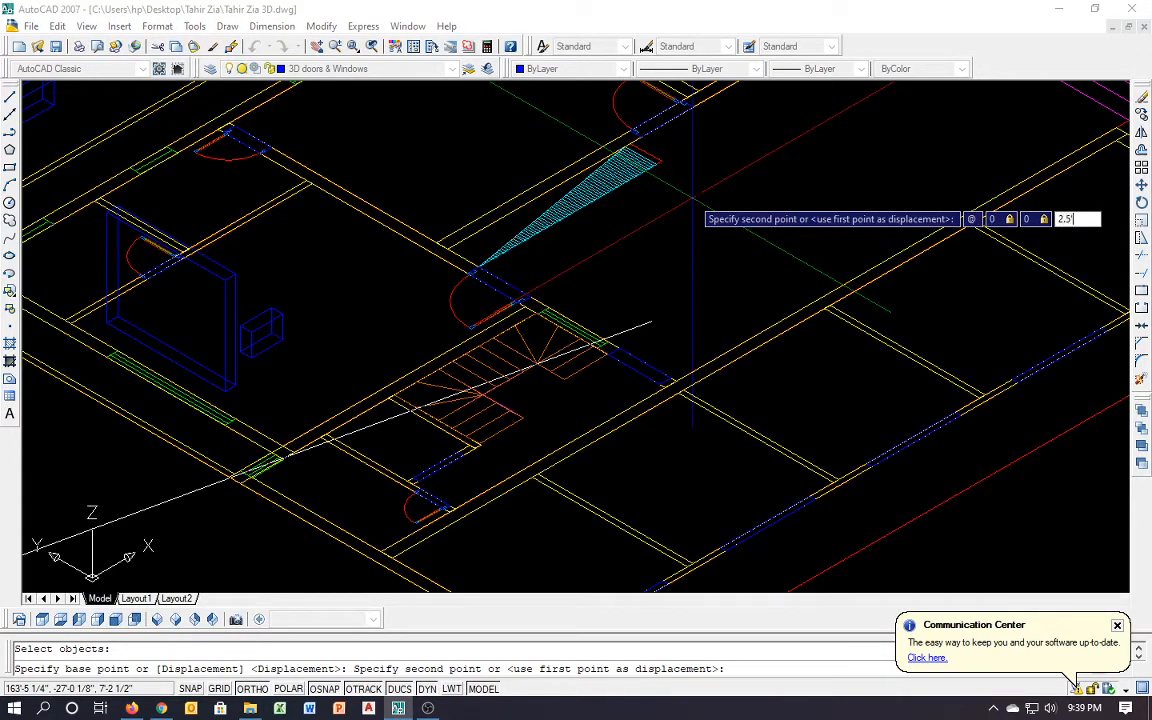
key("Return")
Start Extrude and select the door outlines of the two rooms by the end wall and the openings around the staircase
scroll(600, 382, "down", 3)
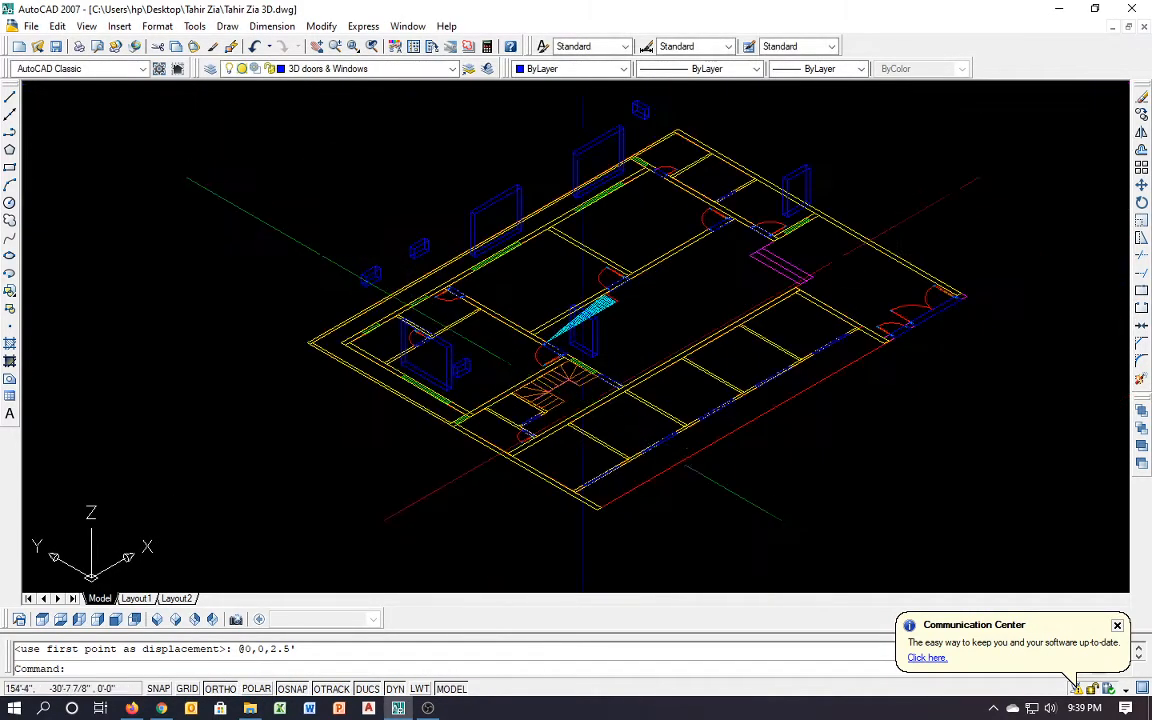
key("Escape")
type("ext")
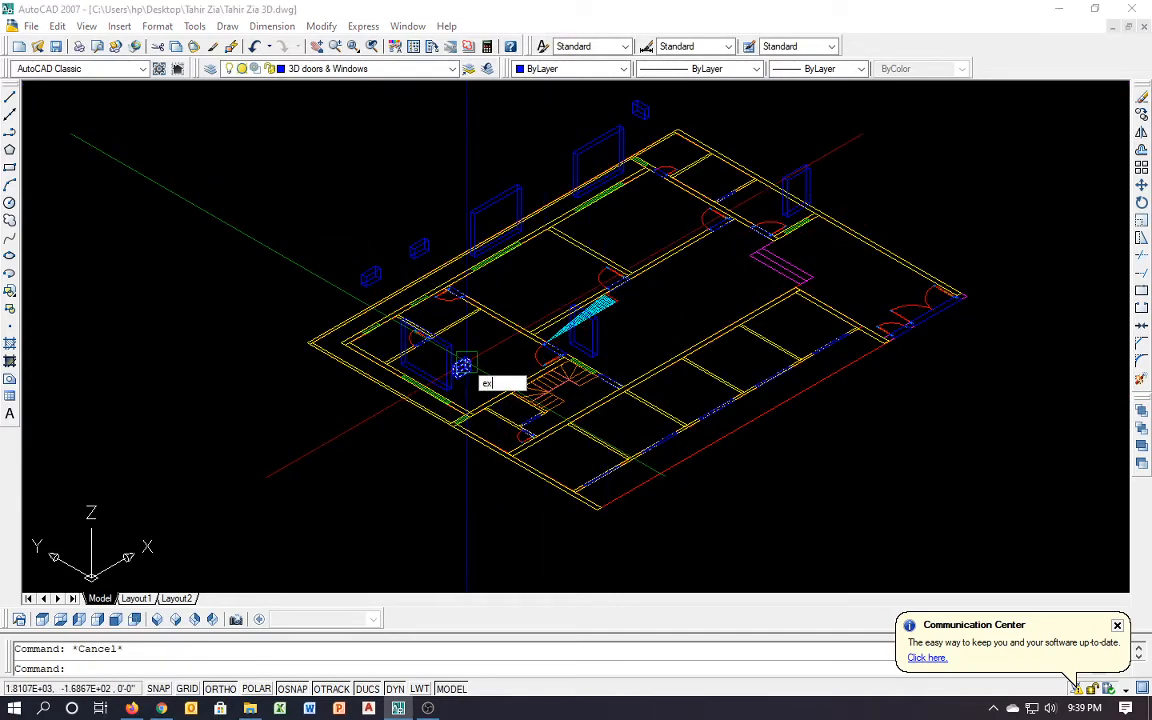
key("Return")
scroll(461, 360, "up", 4)
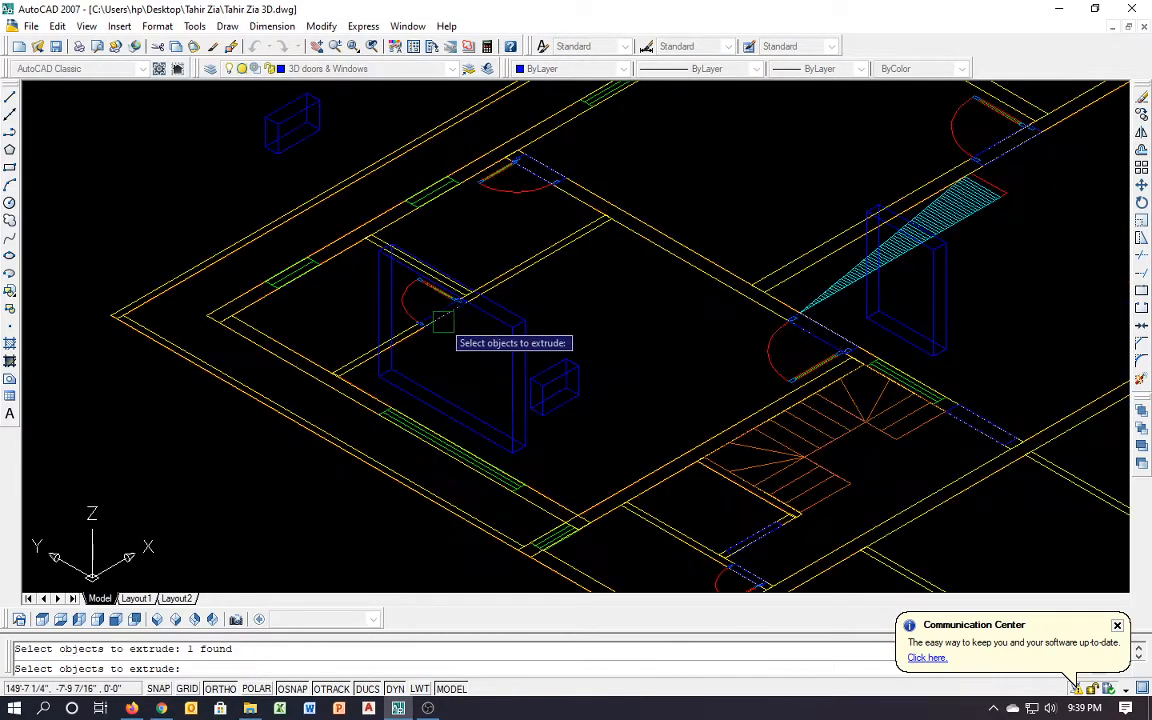
left_click(529, 170)
middle_click_drag(543, 331, 461, 245)
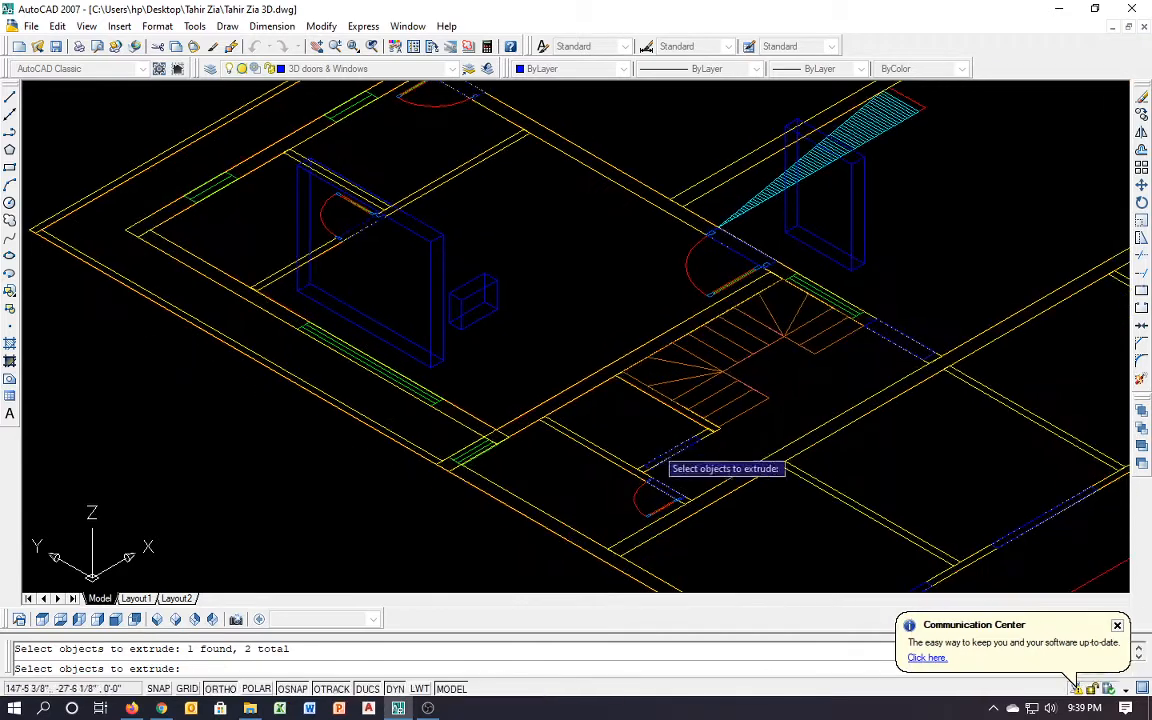
left_click(673, 482)
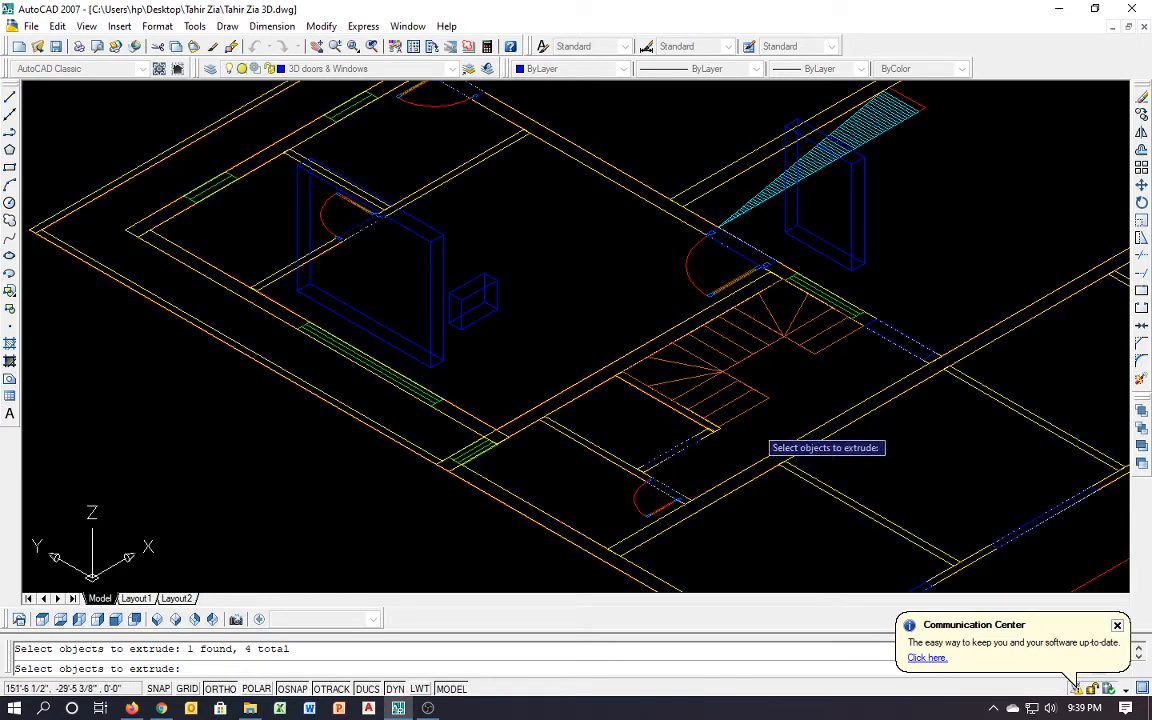
left_click(876, 335)
Add the remaining room door outlines, including those near the magenta entrance steps, to the selection and extrude all the doors by 7'
mouse_move(830, 365)
middle_mouse_down()
mouse_move(700, 355)
mouse_move(635, 386)
mouse_move(519, 560)
middle_mouse_up()
left_click(643, 253)
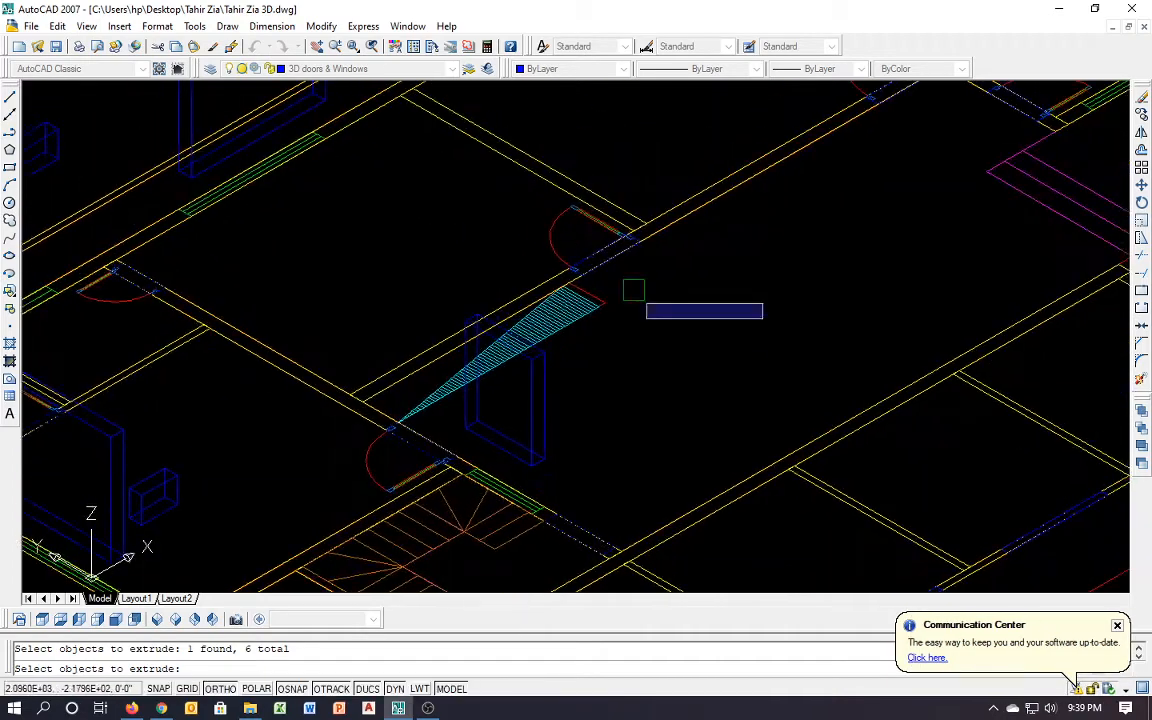
middle_click_drag(632, 287, 536, 401)
left_click(521, 376)
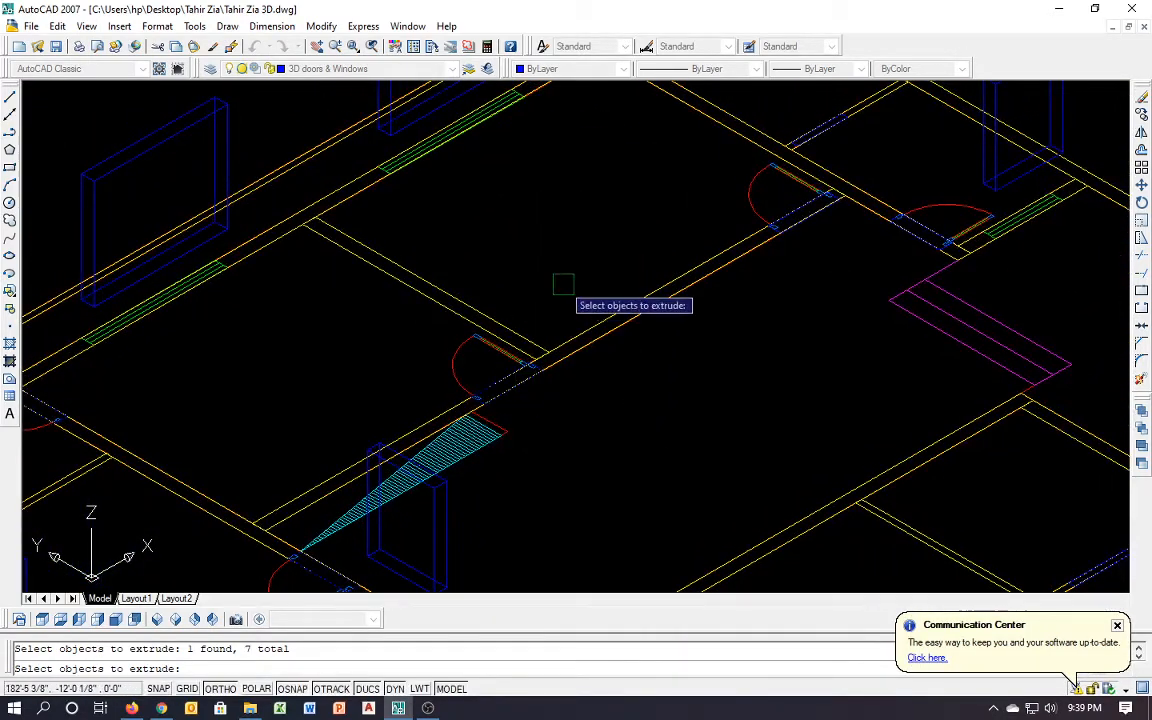
middle_click_drag(563, 283, 455, 455)
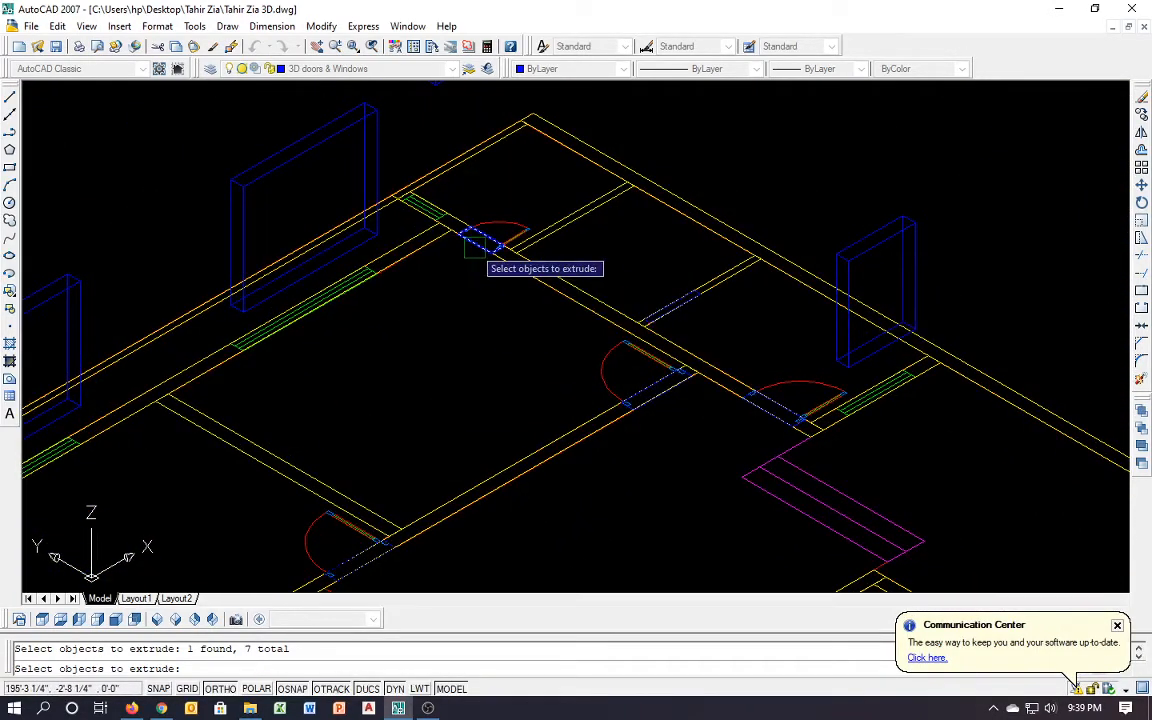
left_click(475, 247)
left_click(645, 398)
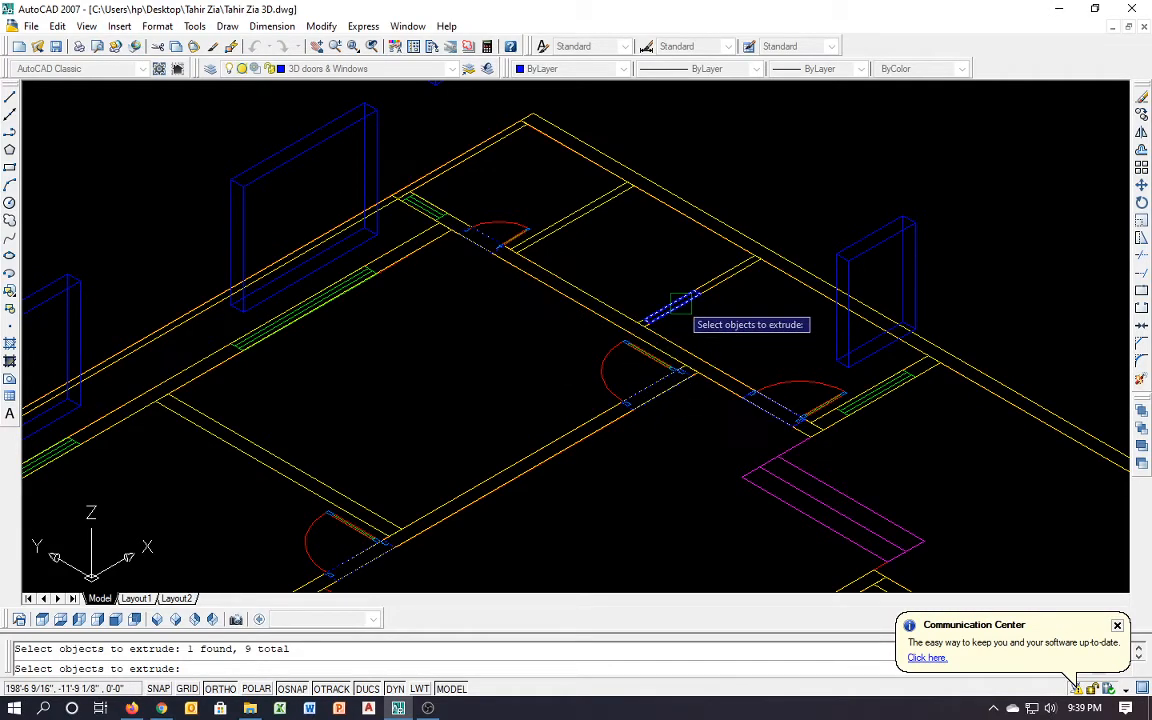
left_click(755, 378)
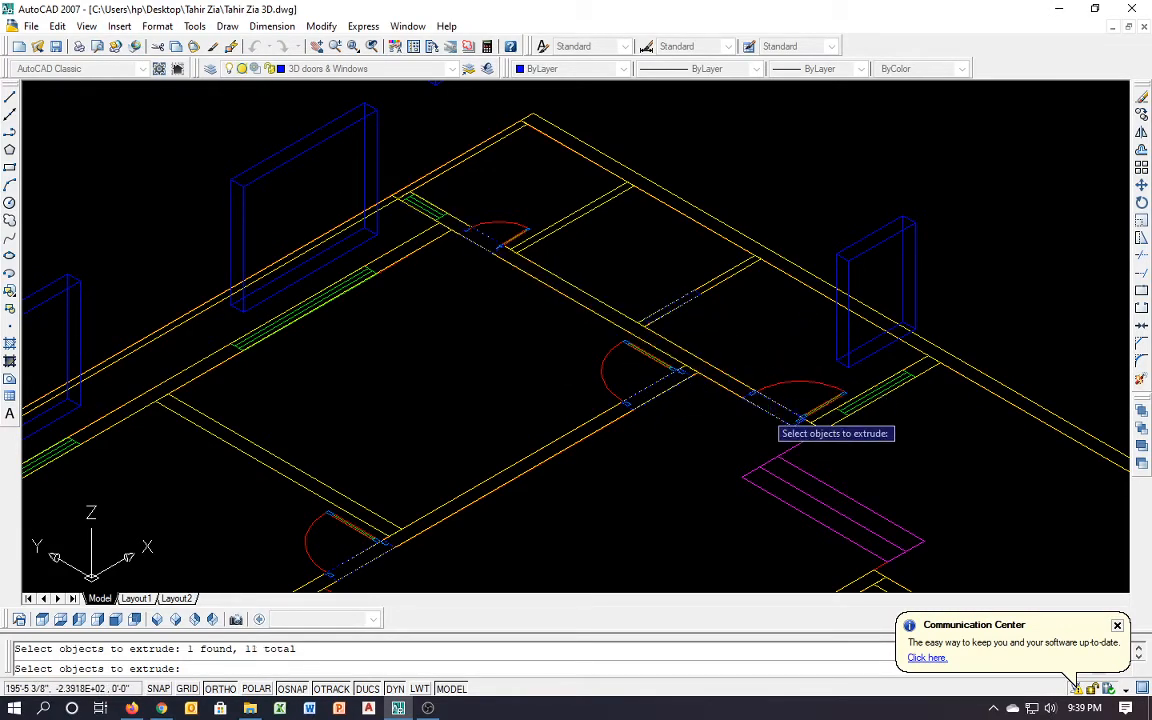
scroll(566, 309, "down", 3)
middle_click_drag(743, 415, 655, 356)
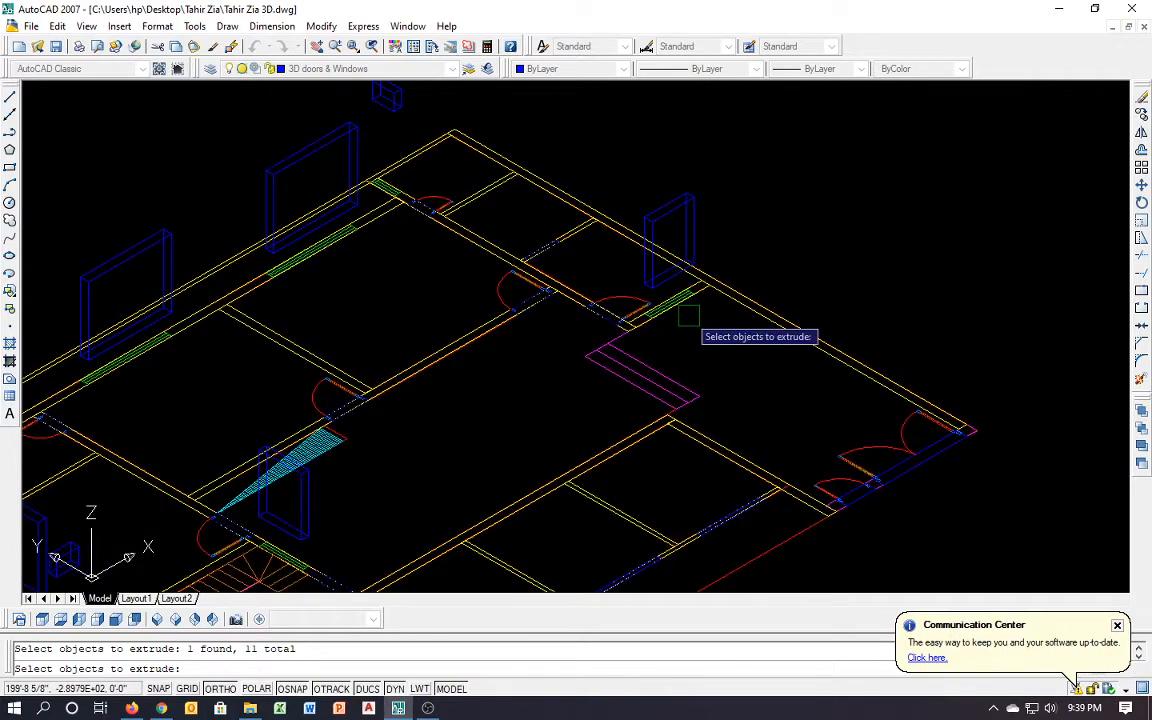
middle_click_drag(689, 427, 733, 214)
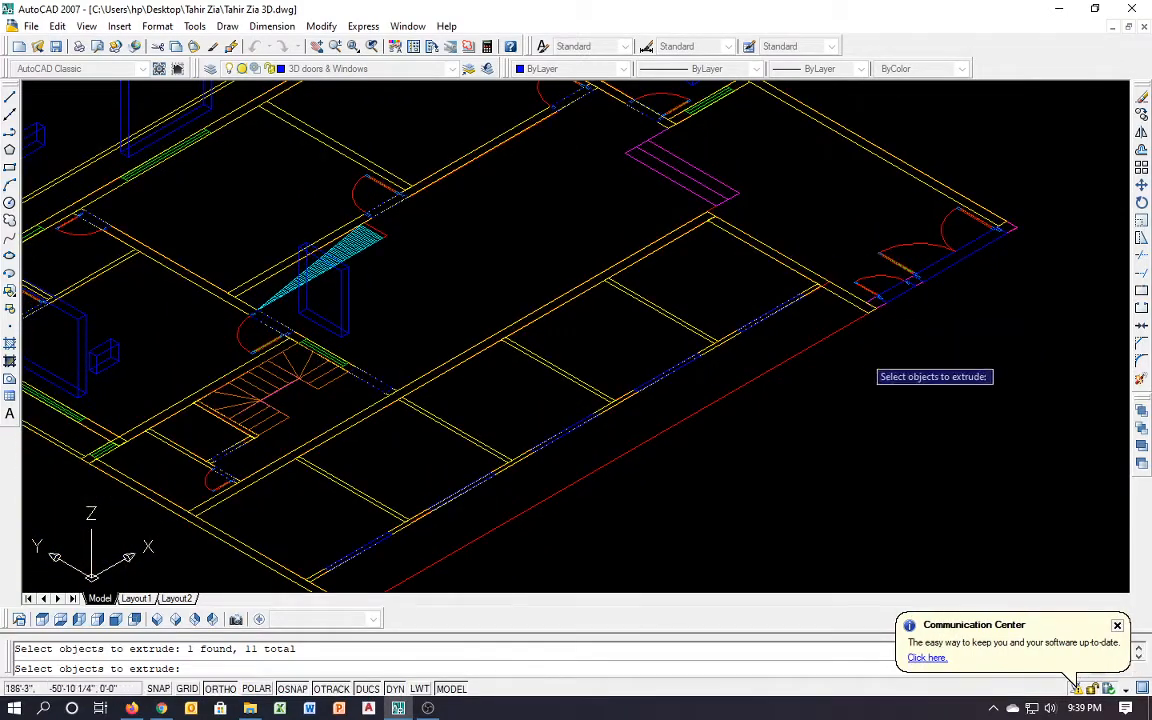
middle_click_drag(715, 393, 735, 363)
key("Return")
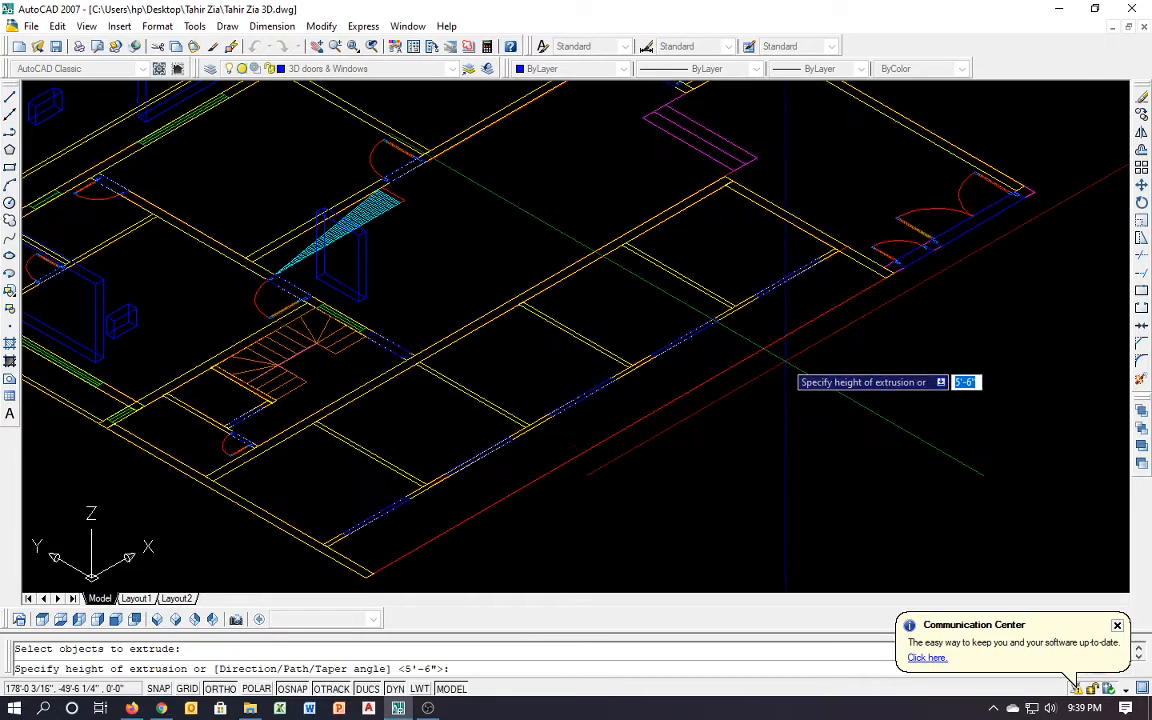
type("7'")
key("Return")
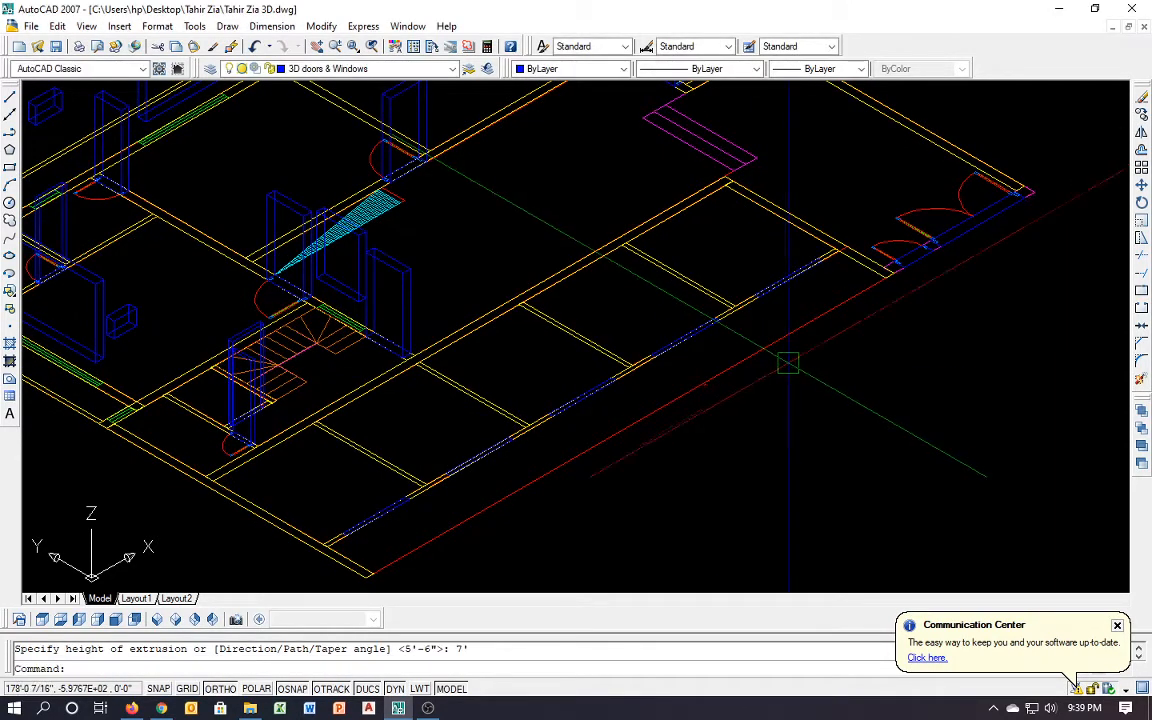
key("Escape")
Extrude the opening outlines in the row of small rooms along the front by 7.5'
type("ext")
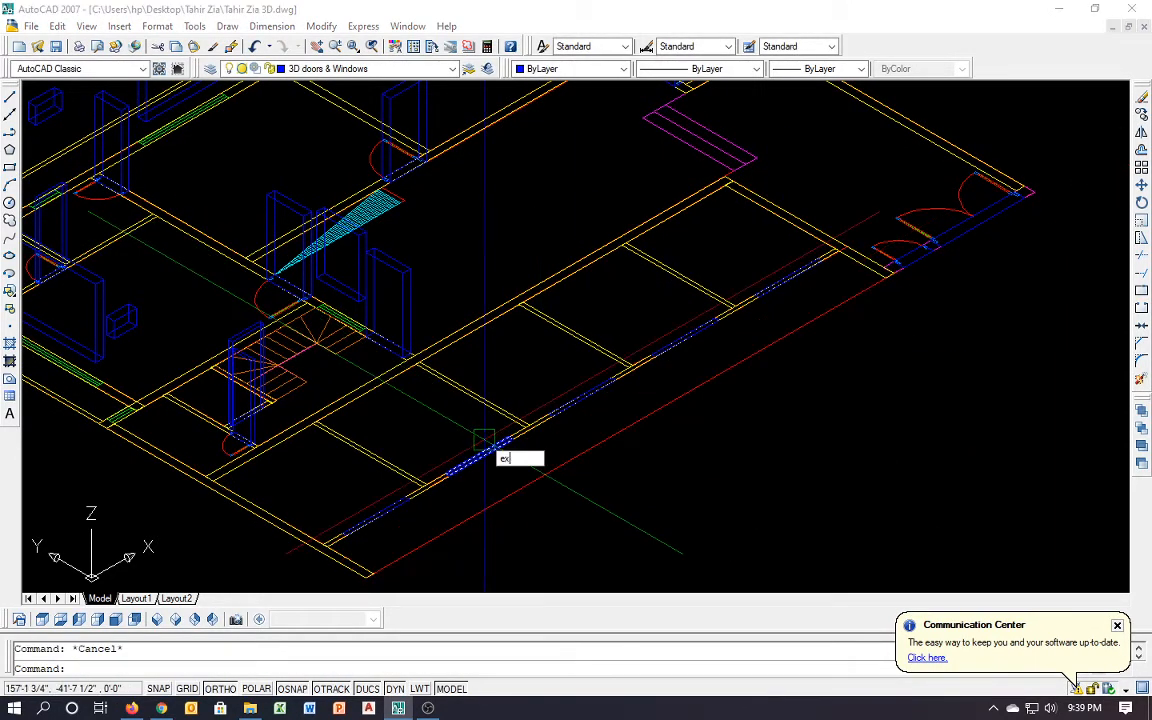
key("Return")
left_click(364, 506)
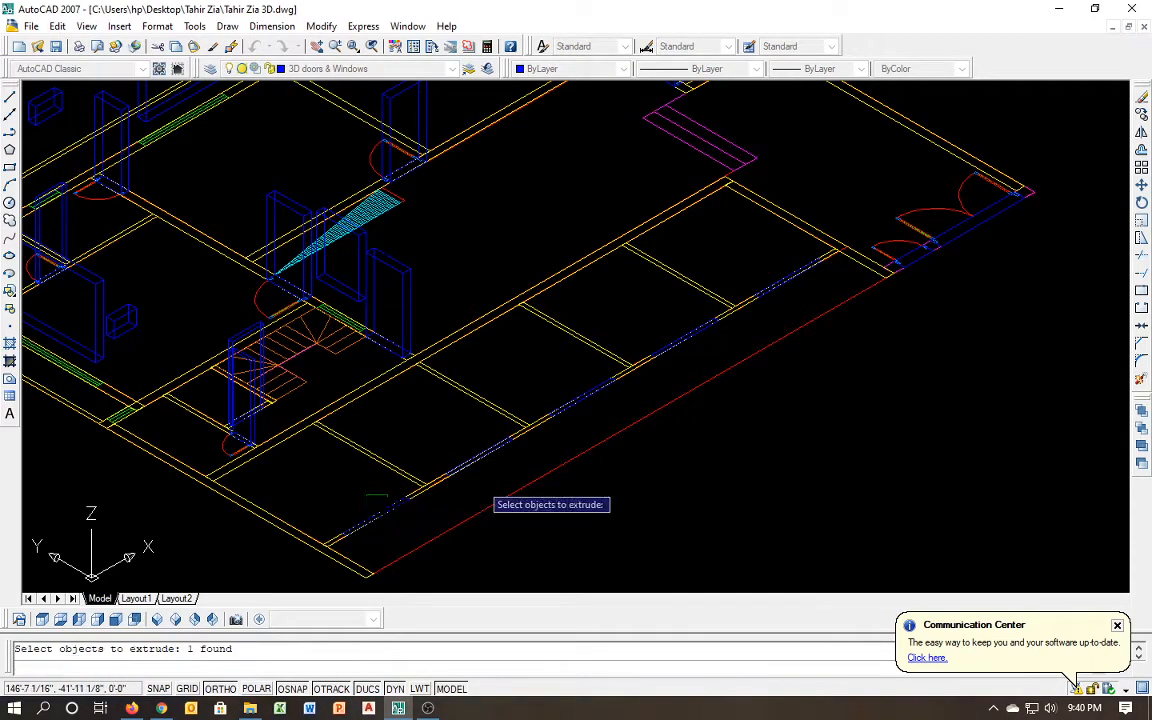
left_click(485, 455)
left_click(586, 404)
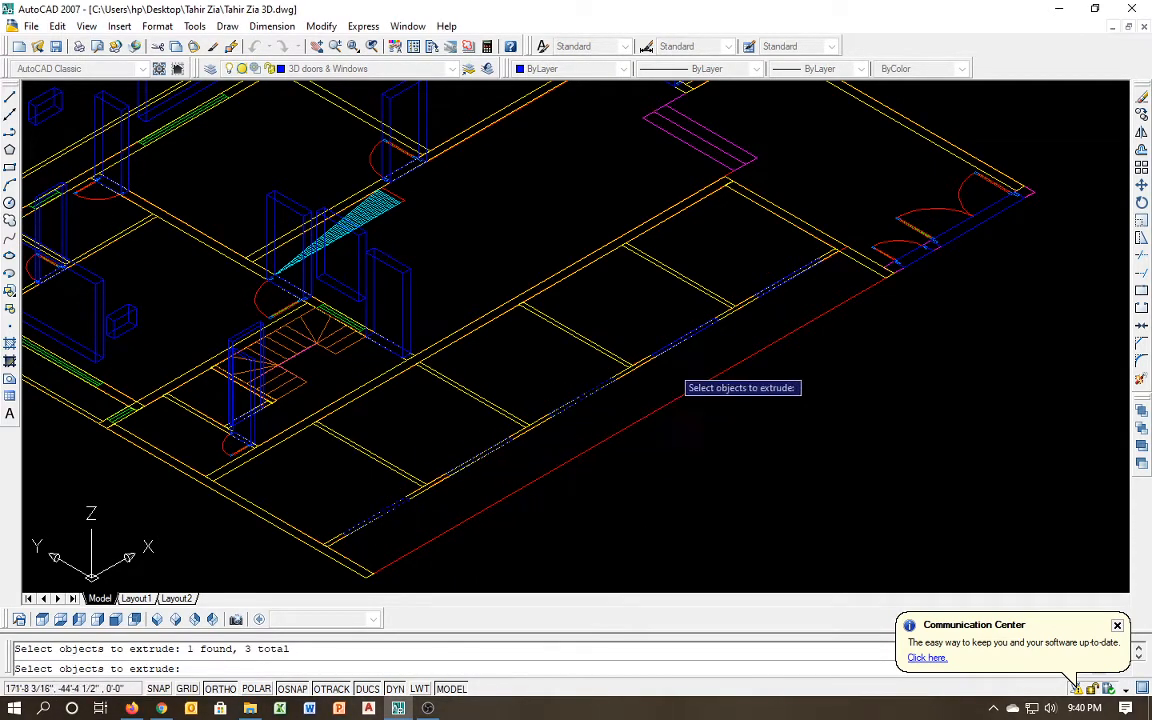
left_click(697, 336)
key("Return")
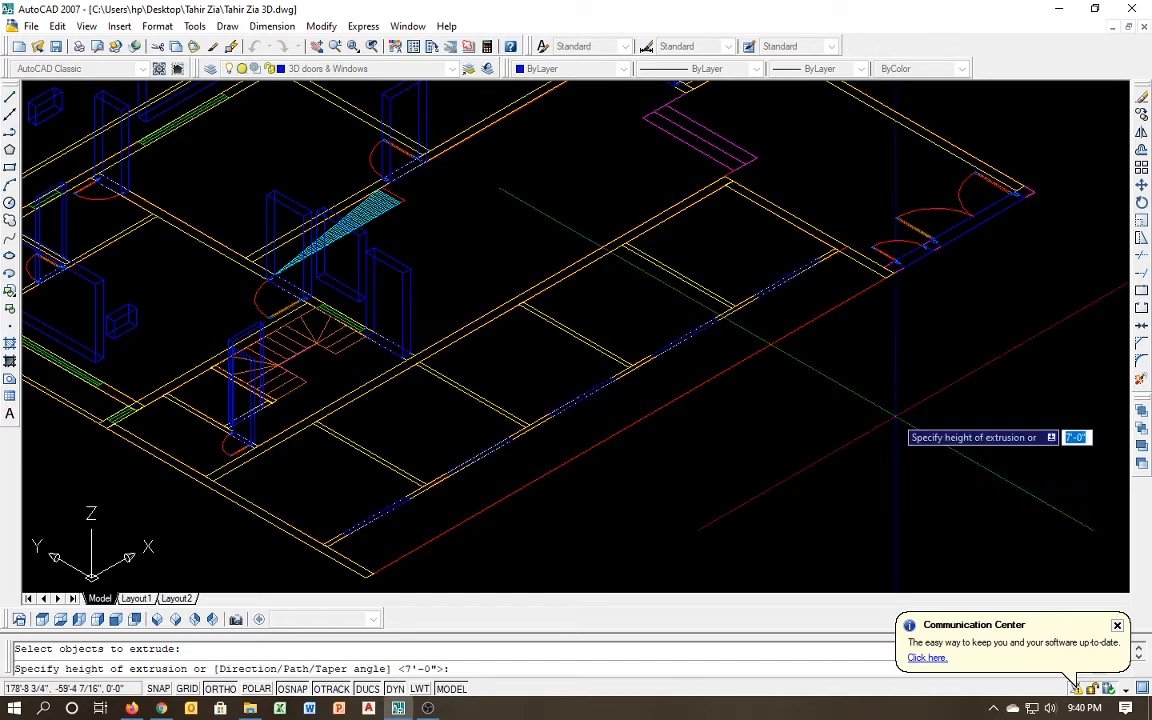
type("7")
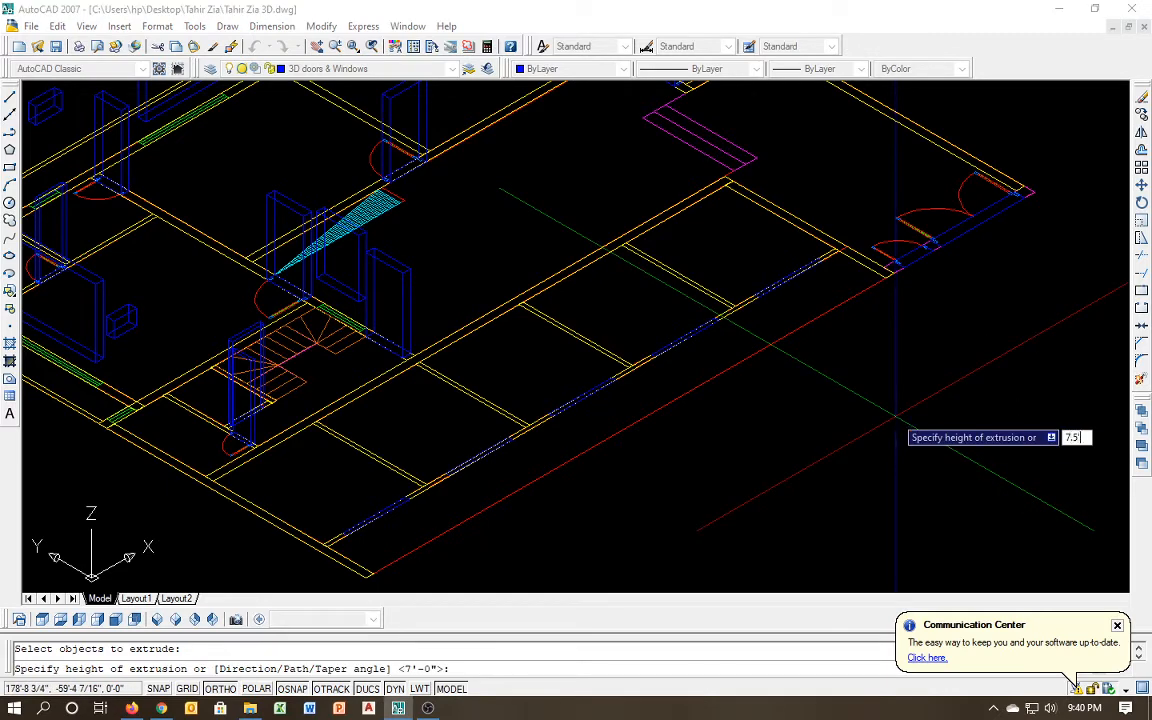
type(".5")
key("Return")
key("Escape")
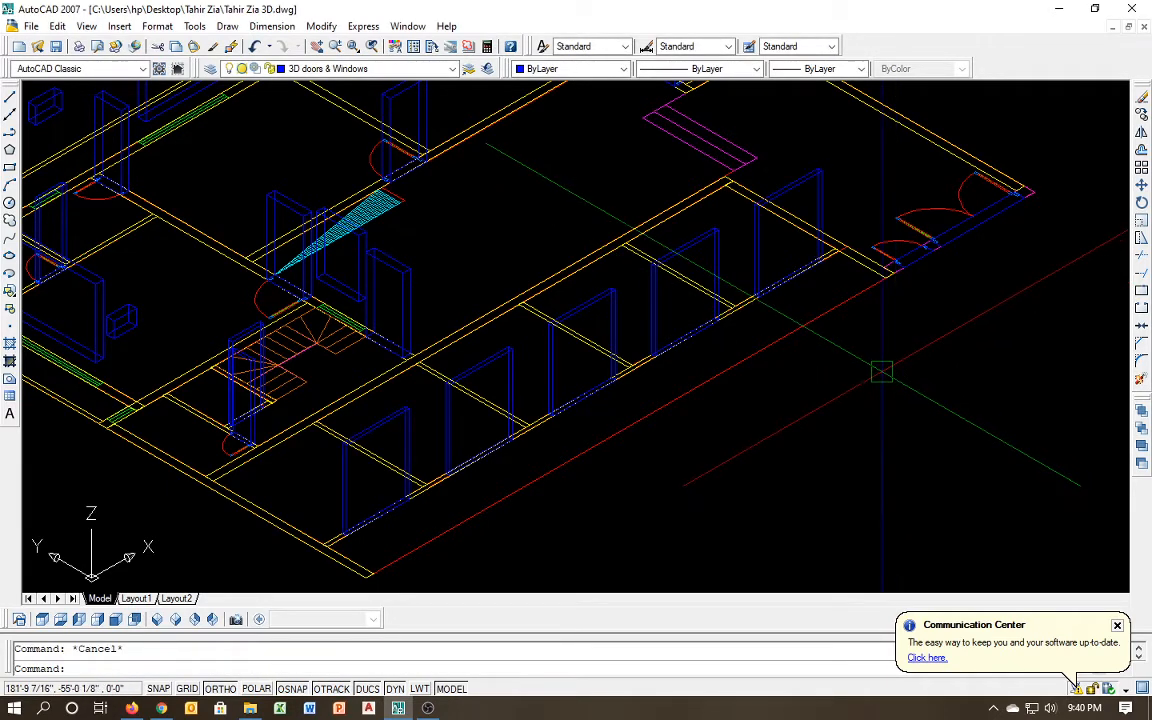
type("ext")
key("Return")
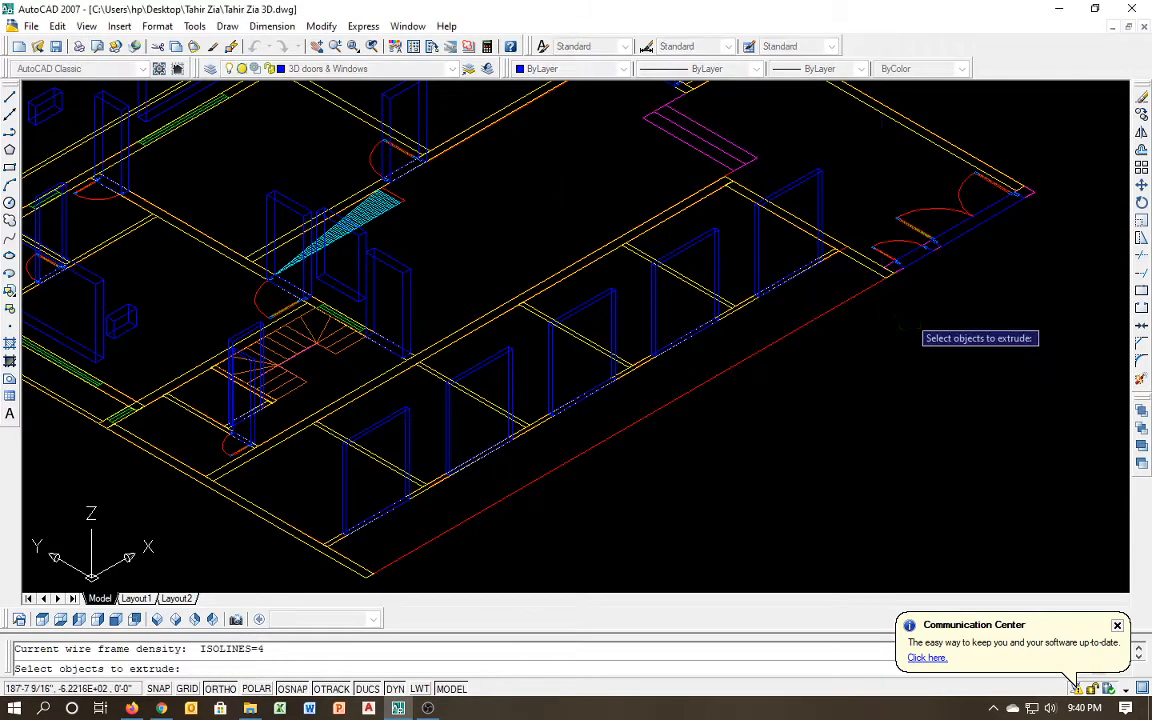
left_click(975, 247)
left_click(986, 232)
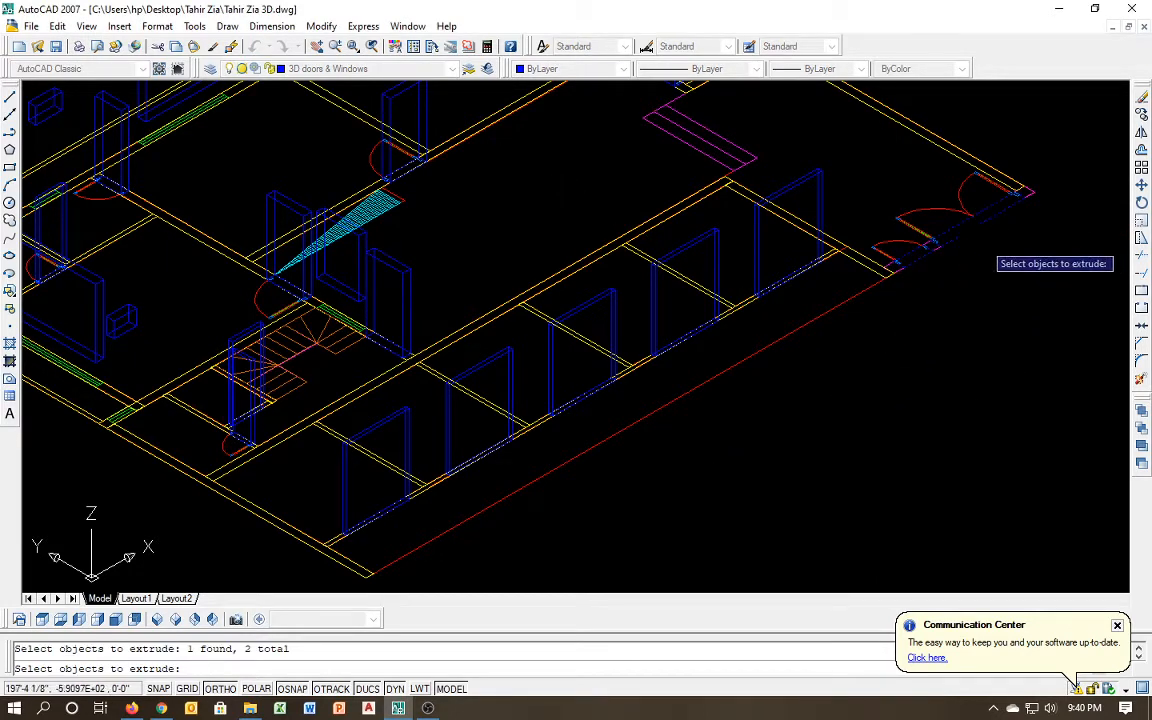
key("Escape")
Extrude the two gate opening outlines at the front corner by 8'
type("ex")
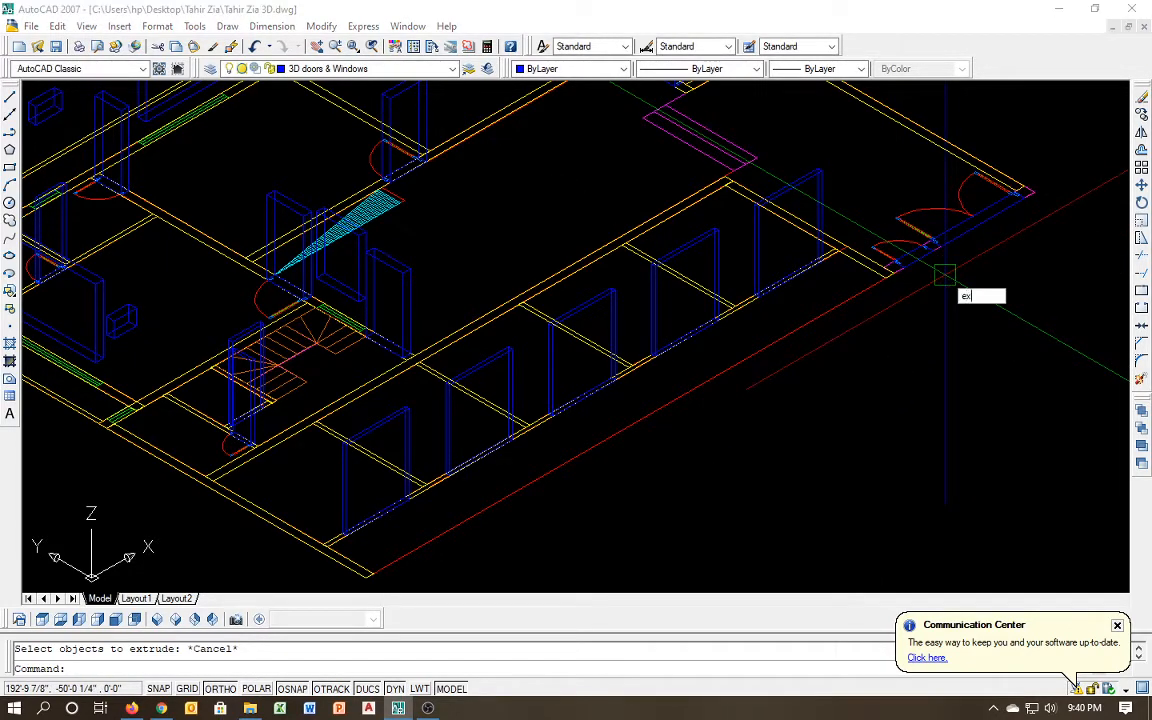
type("t")
key("Return")
left_click(952, 246)
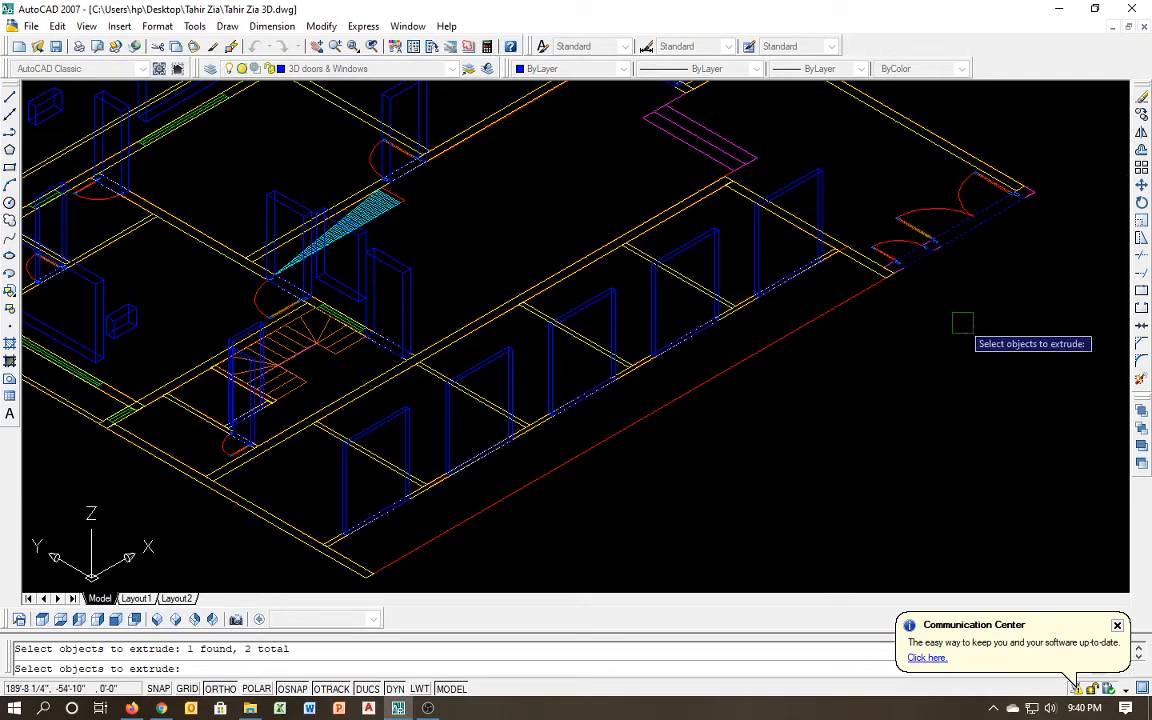
key("Return")
type("8'")
key("Return")
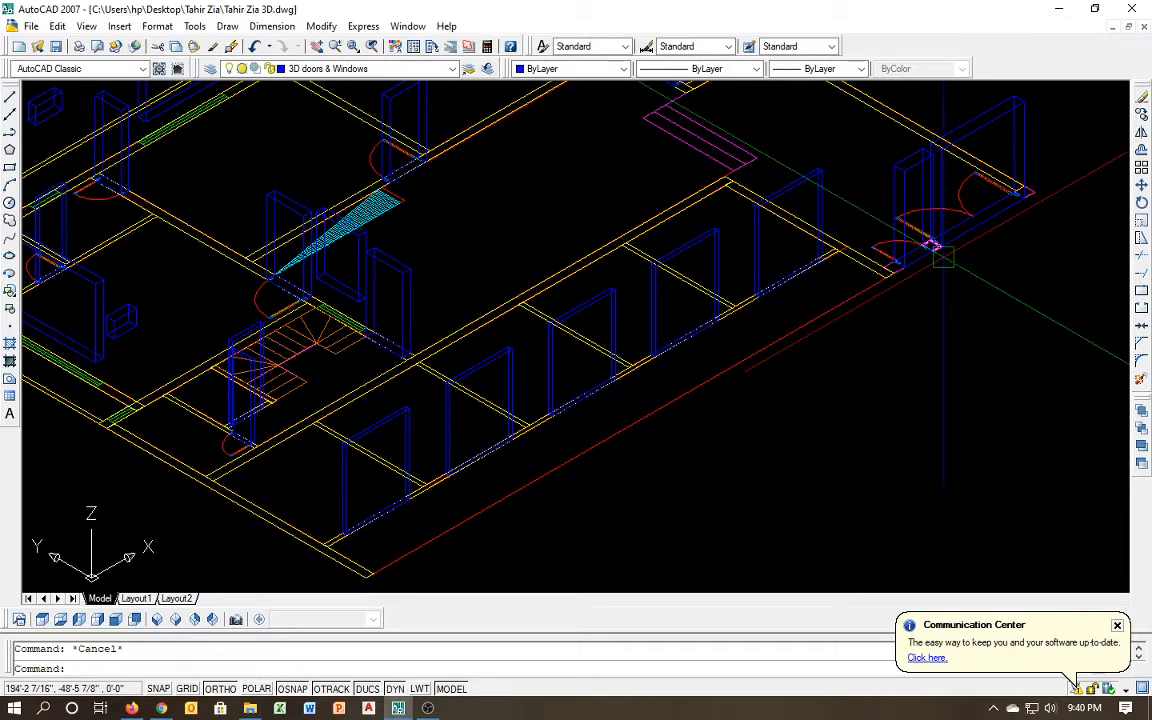
Draw a rectangle along the full width of the gate front, from one side wall's end corner to the other's
type("rec")
key("Return")
scroll(890, 240, "up", 5)
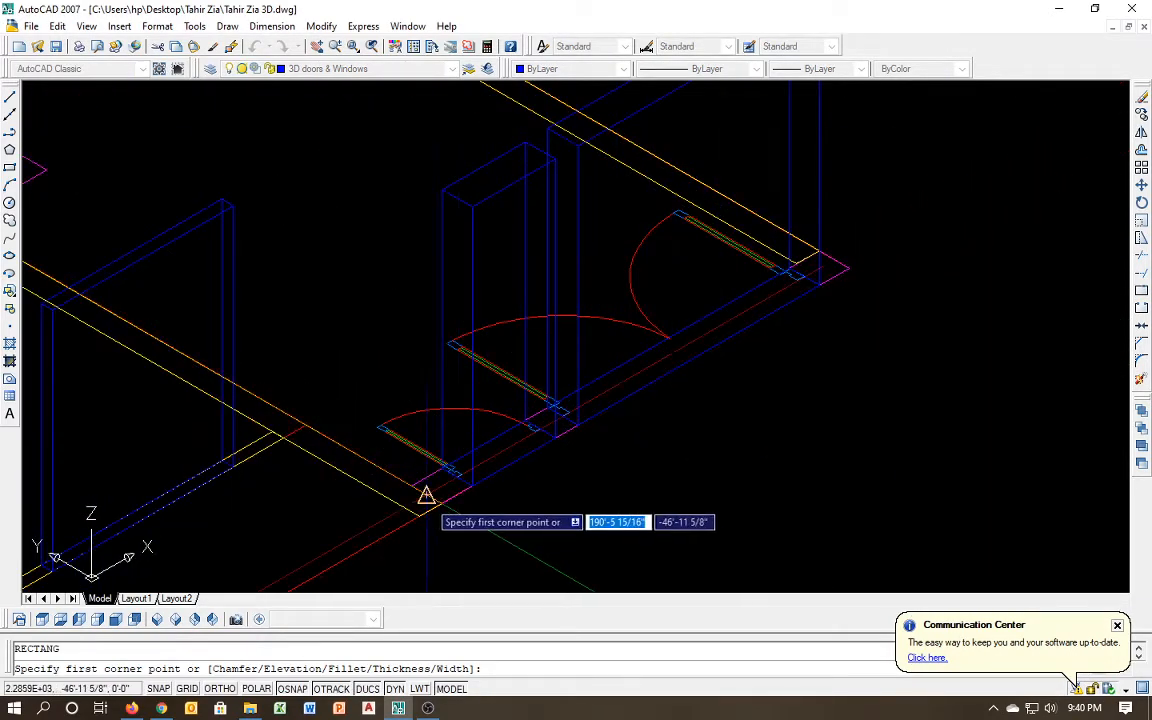
left_click(442, 501)
scroll(605, 463, "up", 6)
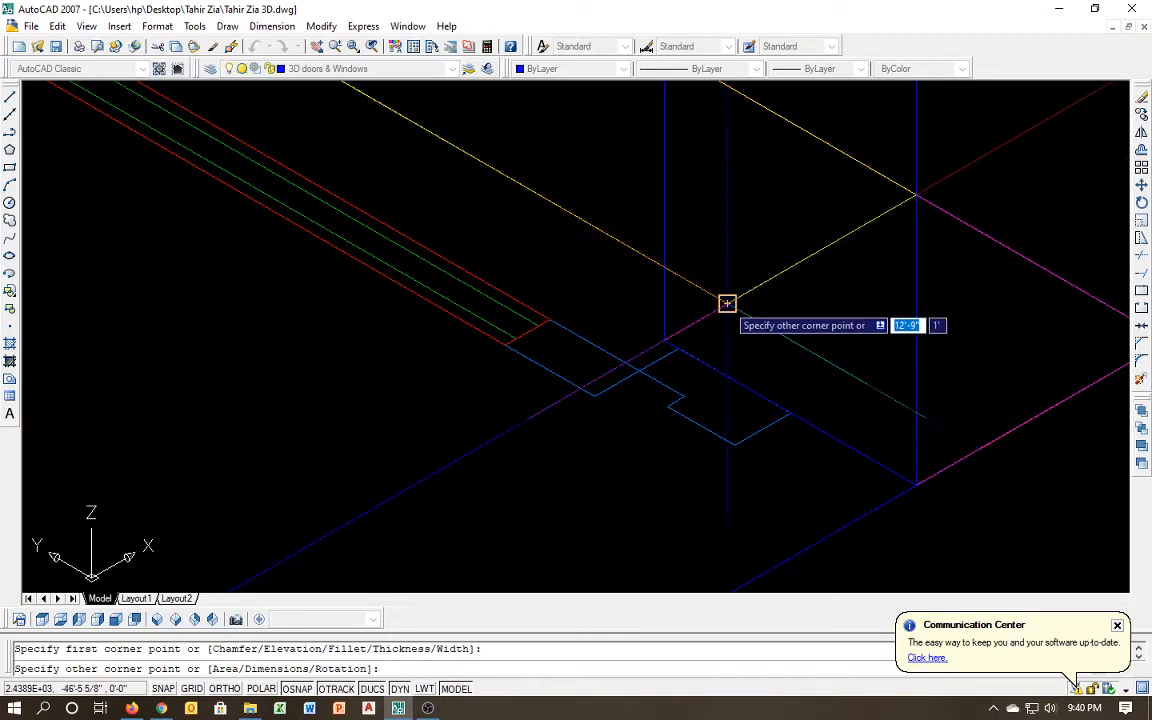
left_click(916, 194)
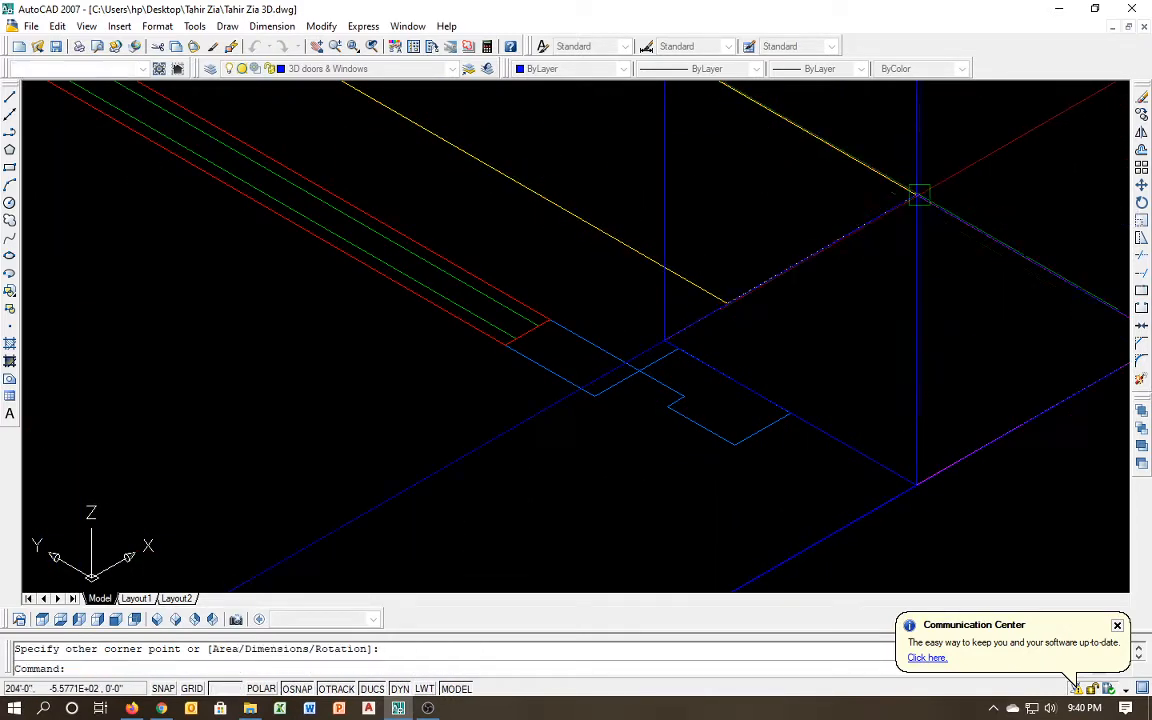
scroll(916, 194, "down", 8)
middle_click_drag(715, 402, 778, 364)
key("Escape")
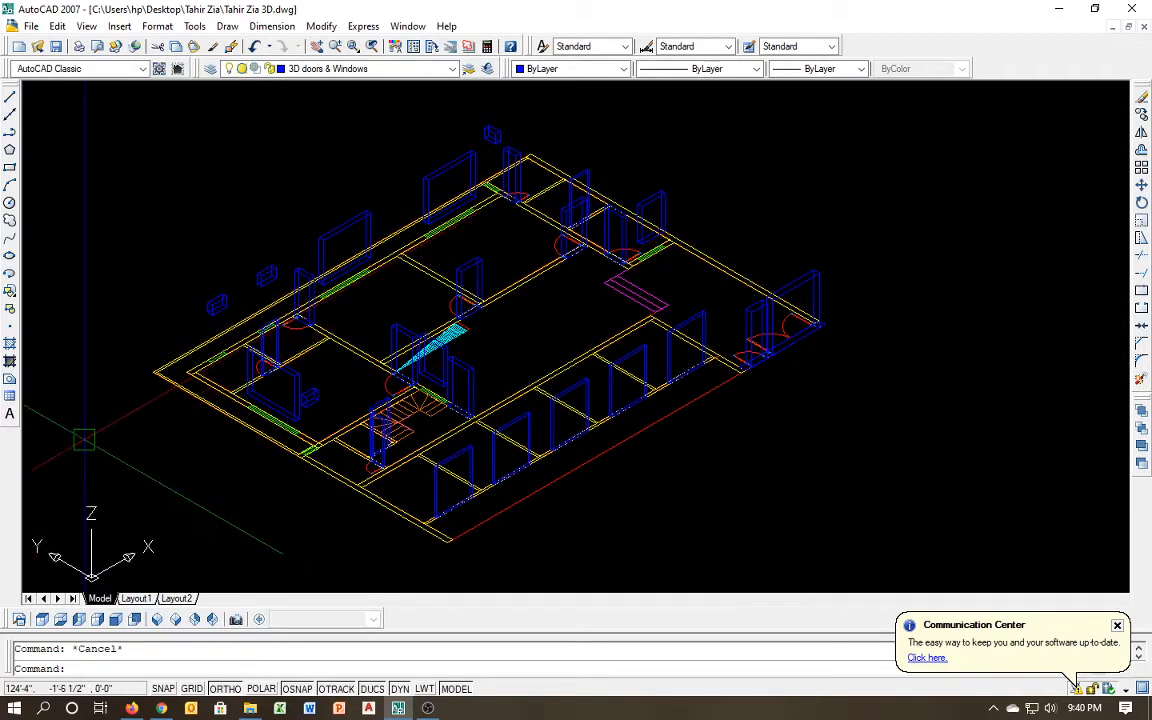
Start Extrude and select the wall outlines enclosing and dividing the end rooms beside the staircase
type("ext")
key("Return")
scroll(216, 380, "up", 3)
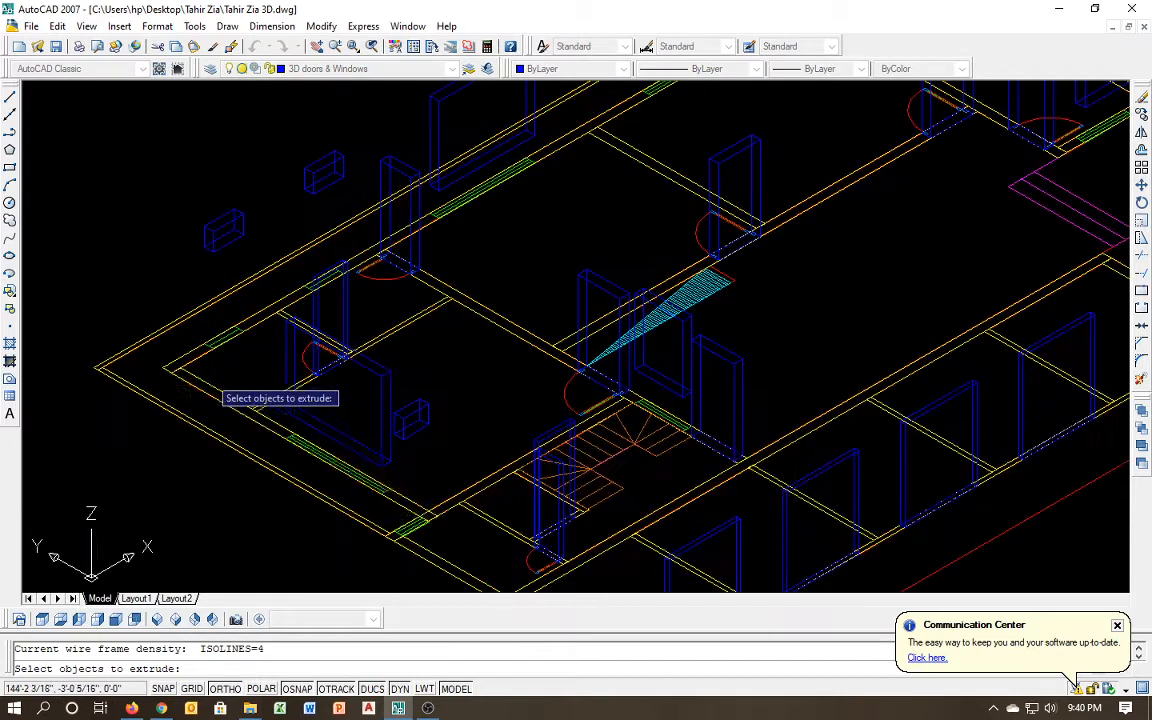
left_click(204, 354)
left_click(205, 353)
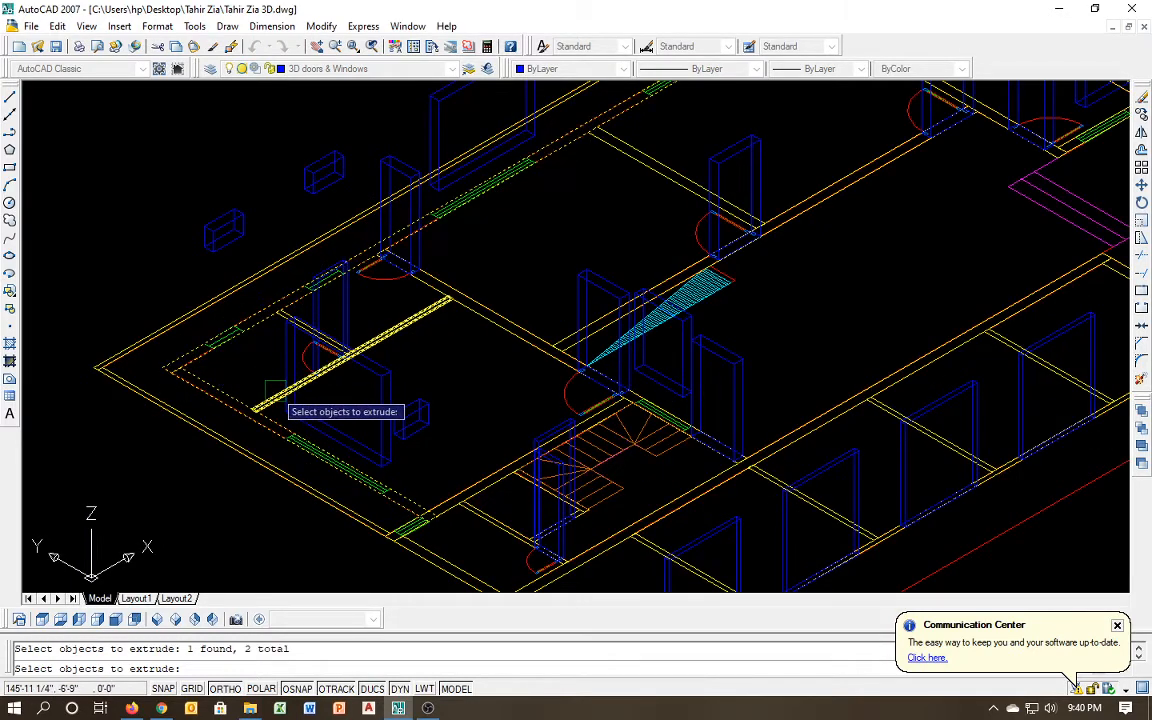
left_click(290, 323)
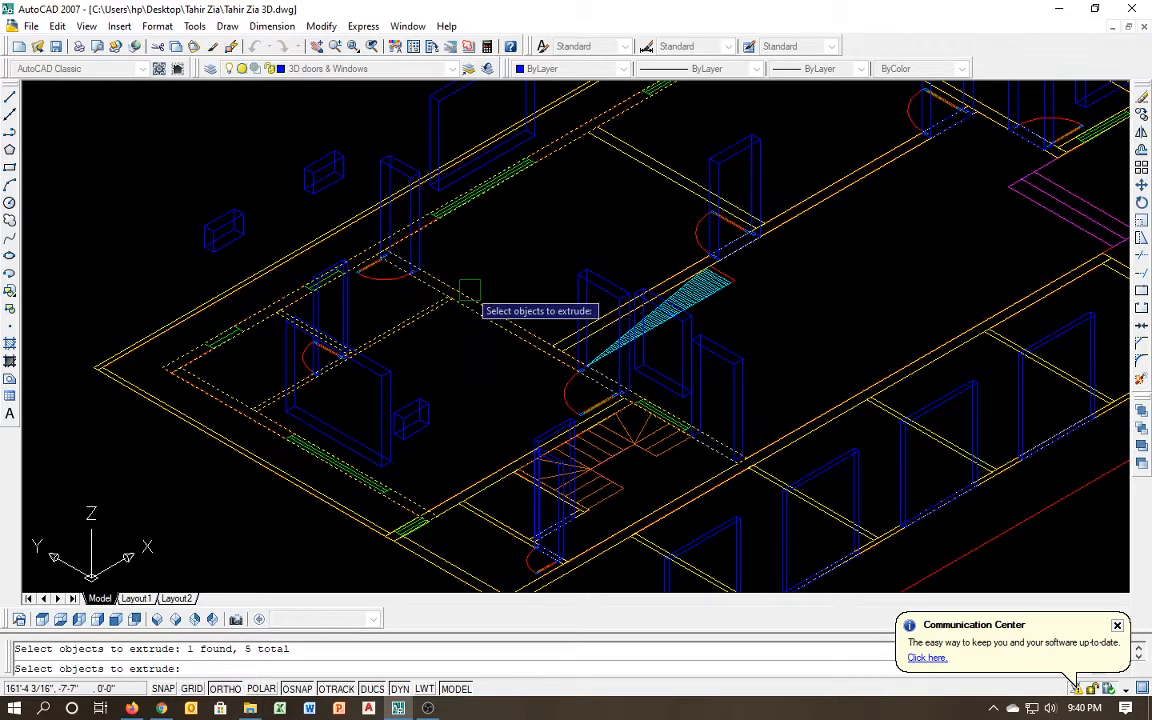
Extrude the house's interior and exterior wall outlines to 11', leaving out the outer boundary strip along the back and side
left_click(600, 320)
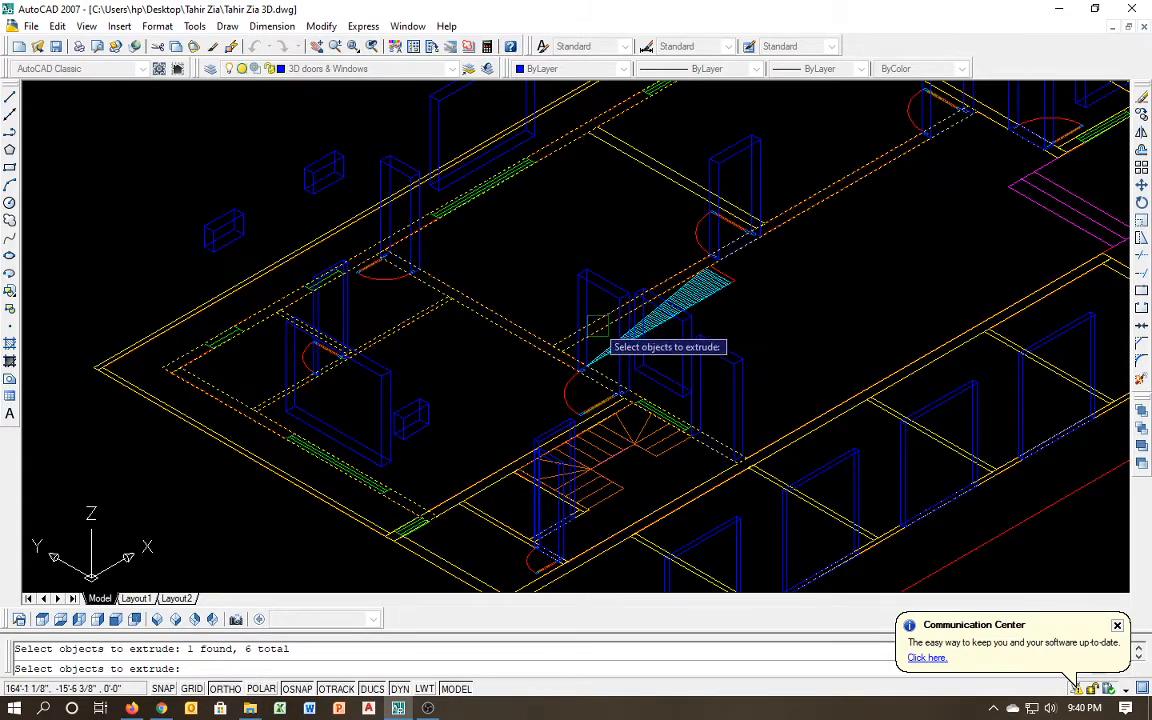
left_click(486, 520)
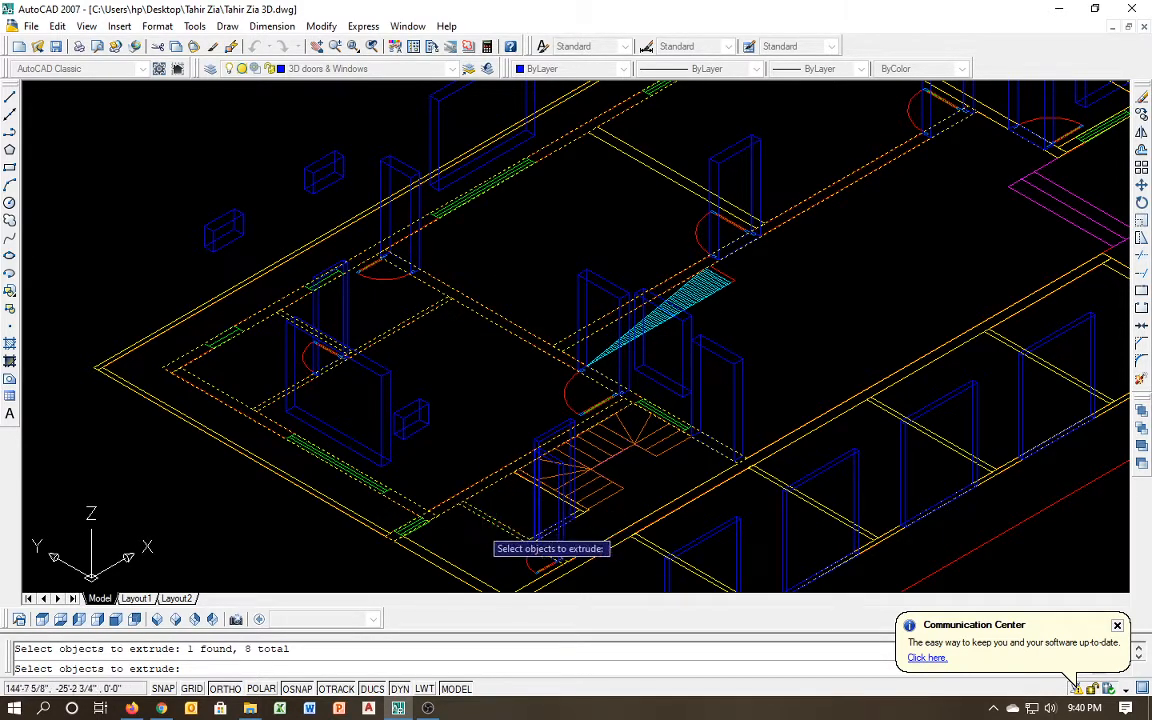
mouse_move(482, 525)
middle_mouse_down()
mouse_move(453, 411)
mouse_move(474, 417)
middle_mouse_up()
left_click(467, 440)
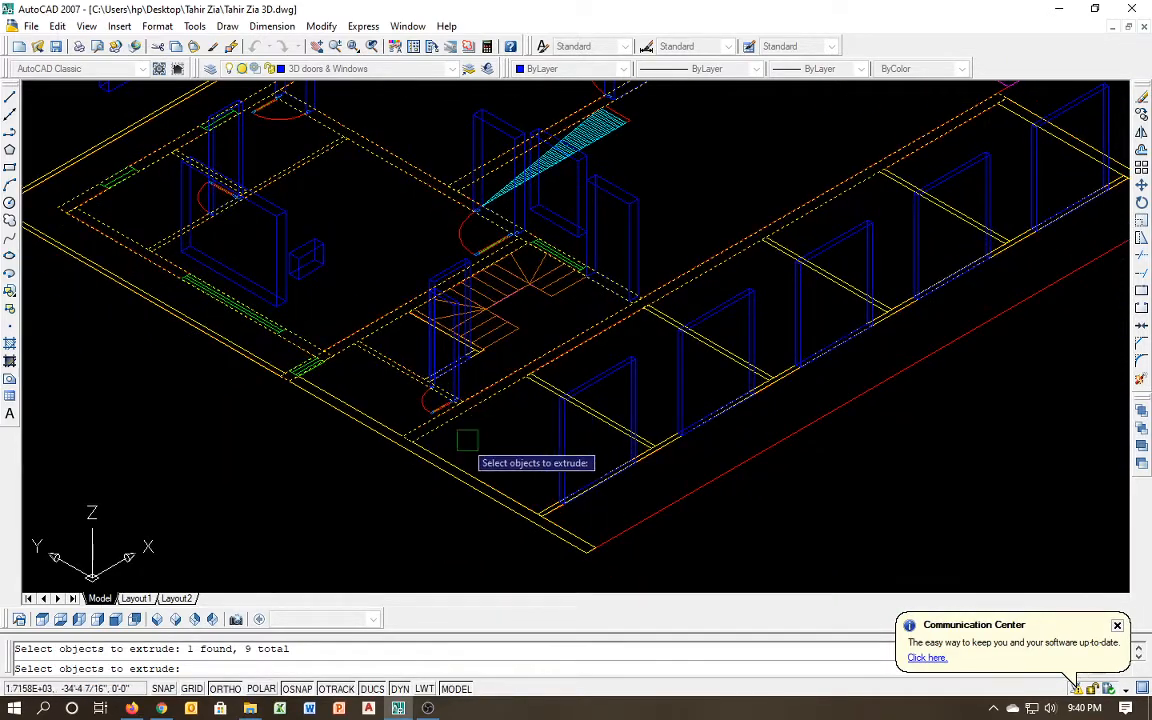
left_click(527, 378)
left_click(531, 378)
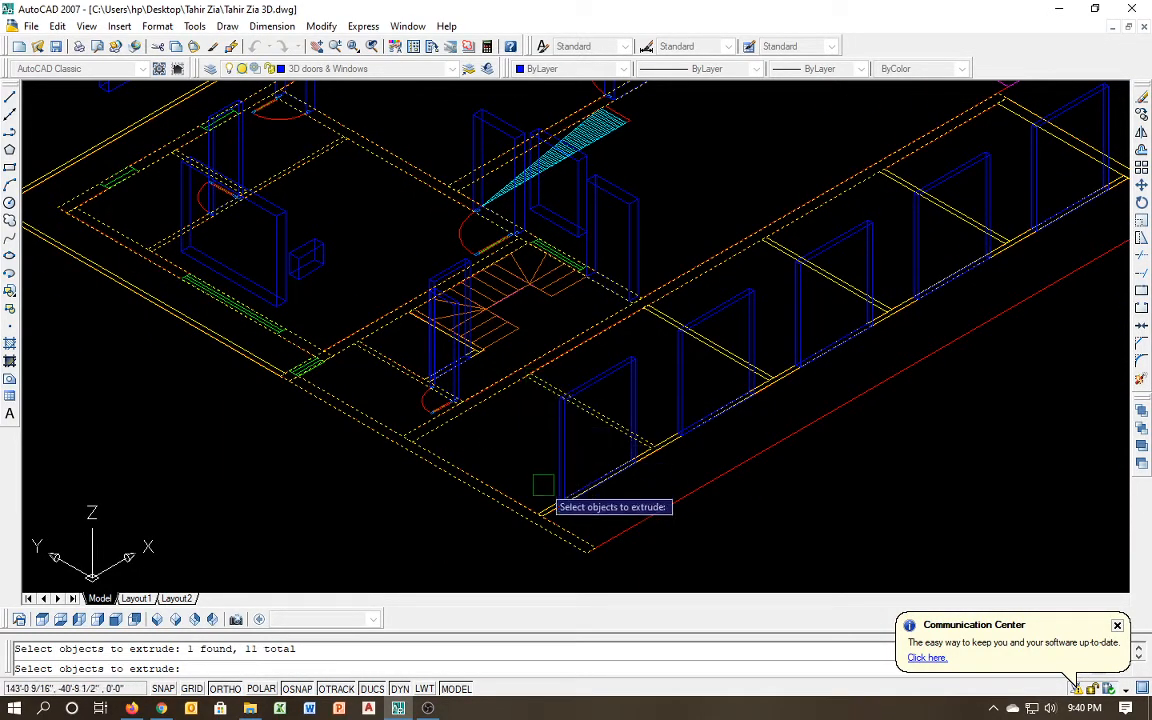
left_click(543, 503)
mouse_move(634, 396)
middle_mouse_down()
mouse_move(572, 457)
mouse_move(561, 450)
middle_mouse_up()
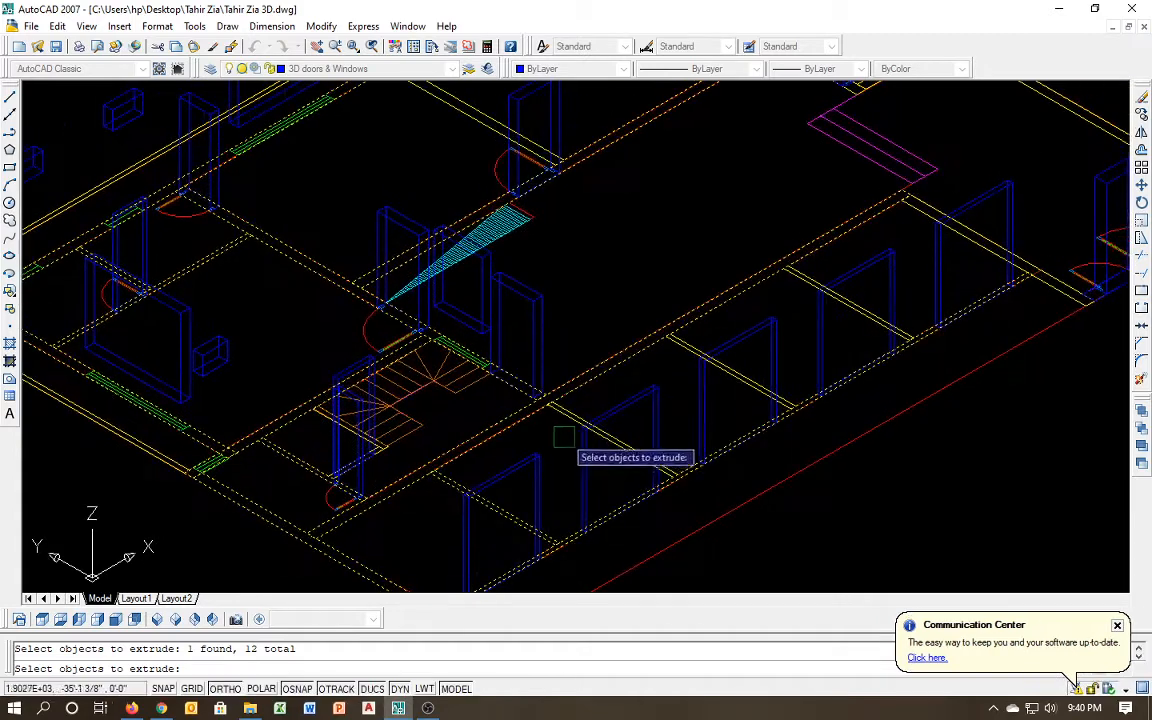
left_click(572, 420)
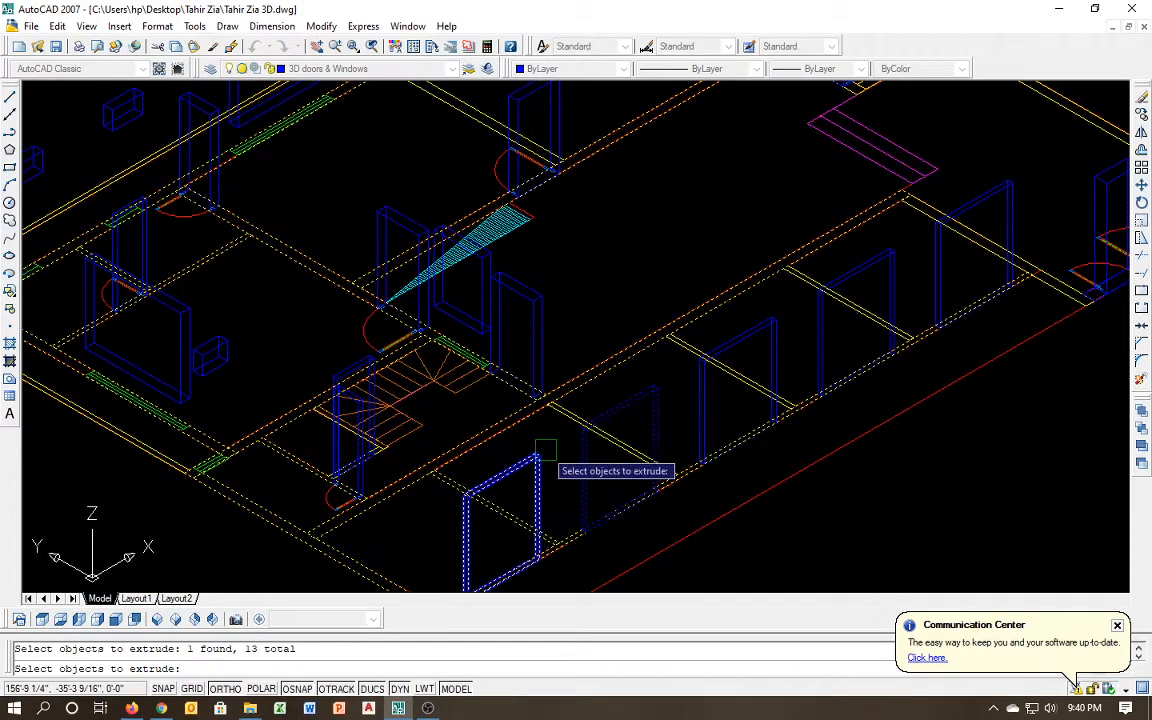
key("ctrl+z")
left_click(553, 412)
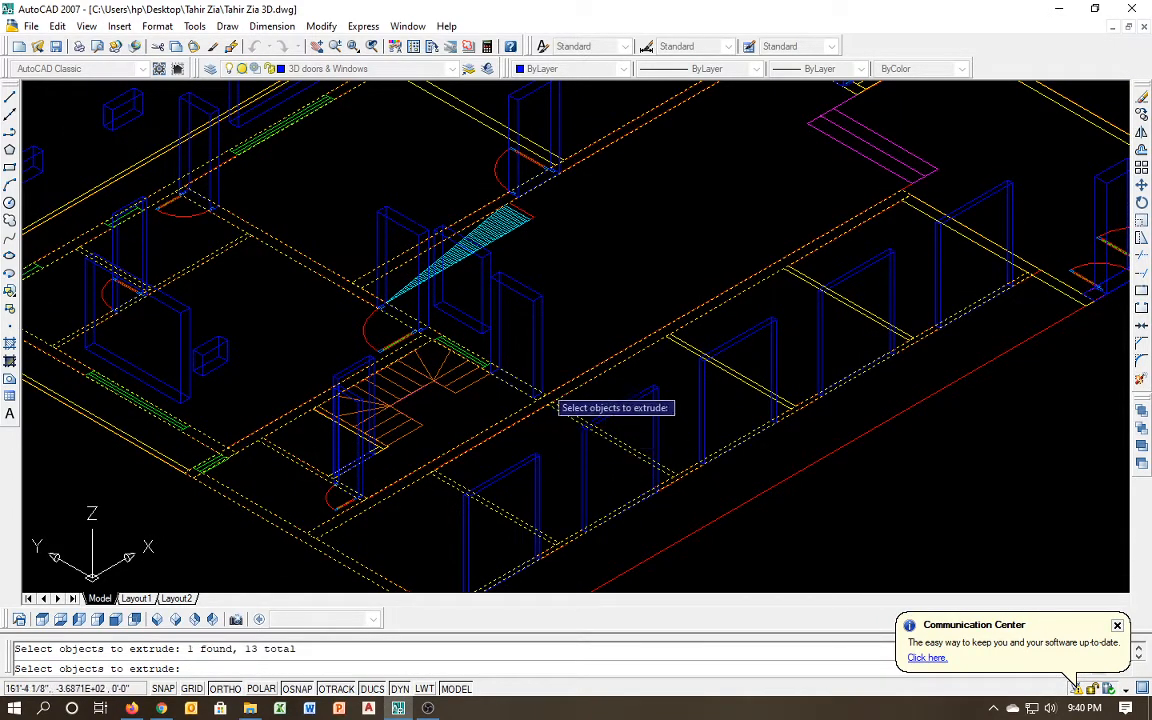
middle_click_drag(505, 308, 352, 438)
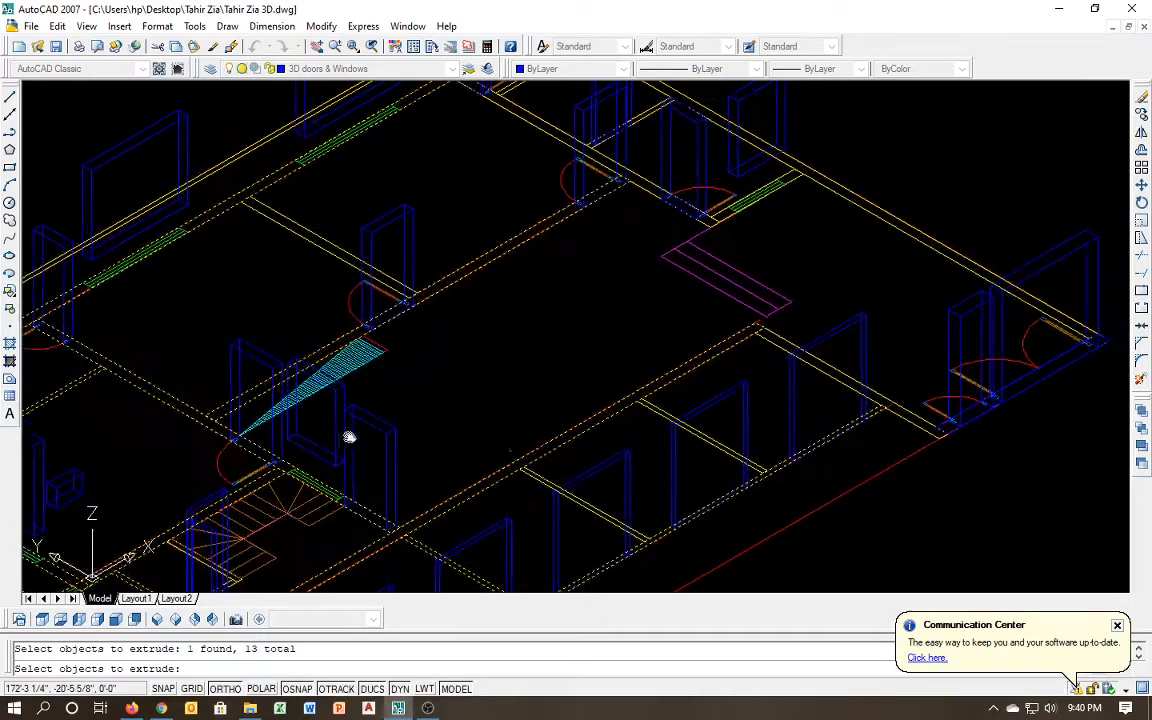
left_click(584, 508)
left_click(728, 450)
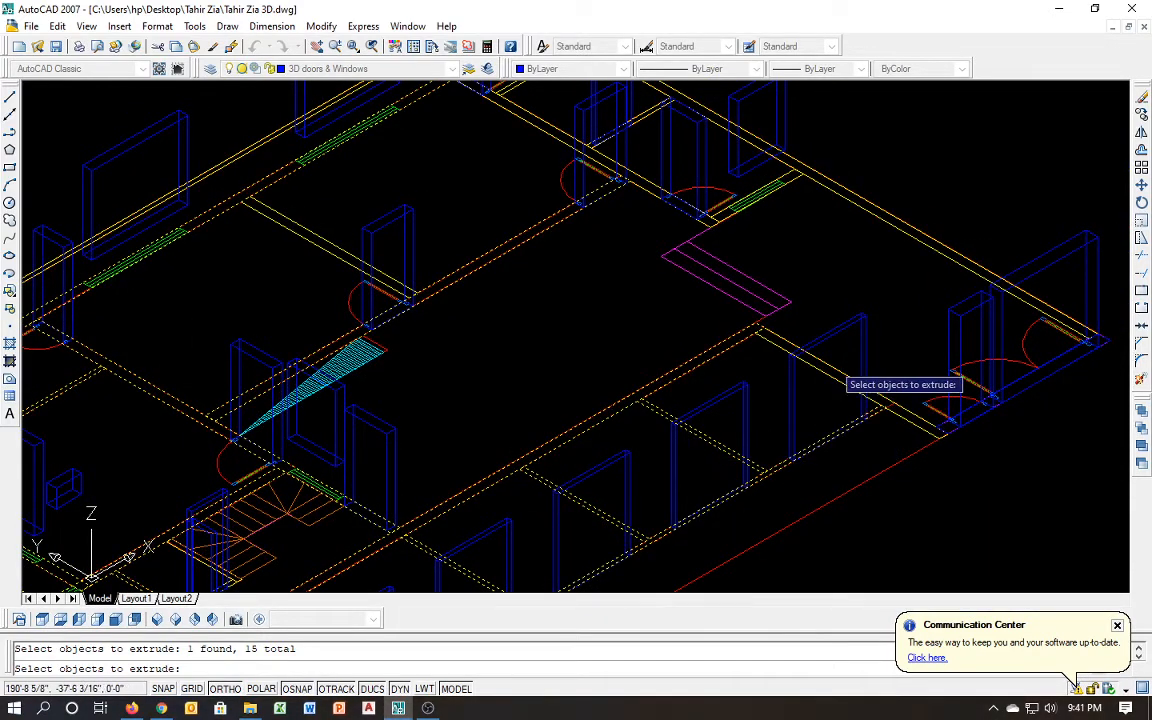
mouse_move(823, 327)
middle_mouse_down()
mouse_move(792, 373)
mouse_move(808, 432)
middle_mouse_up()
left_click(869, 320)
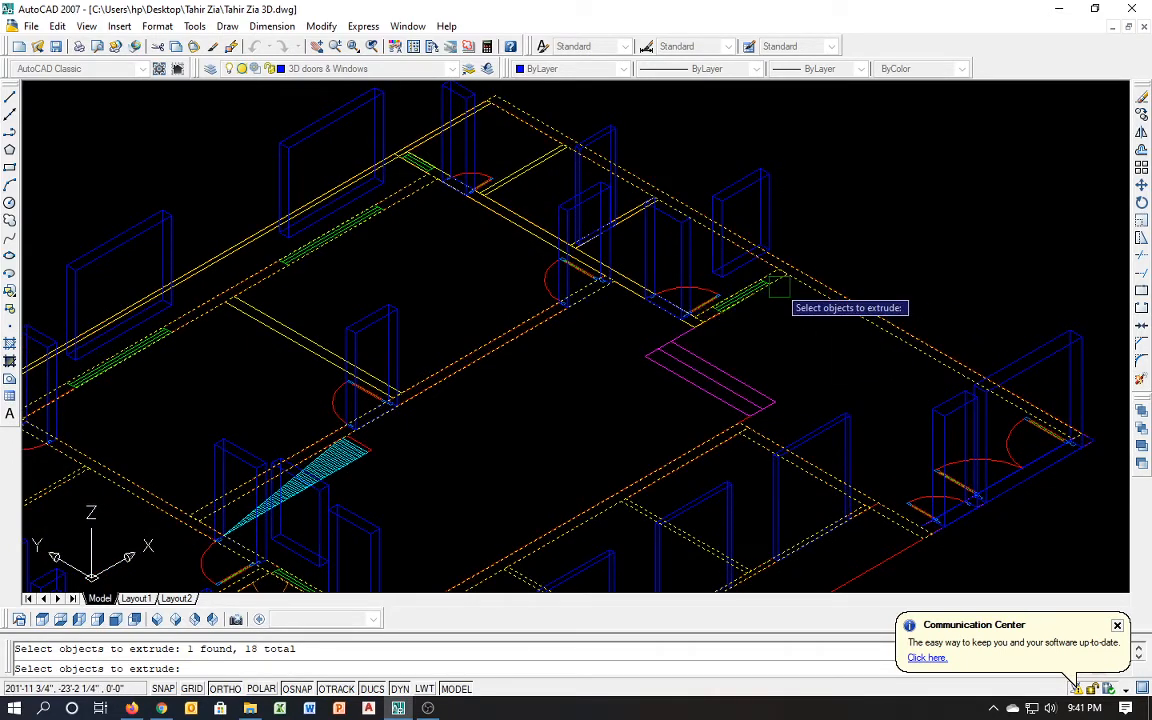
left_click(622, 298)
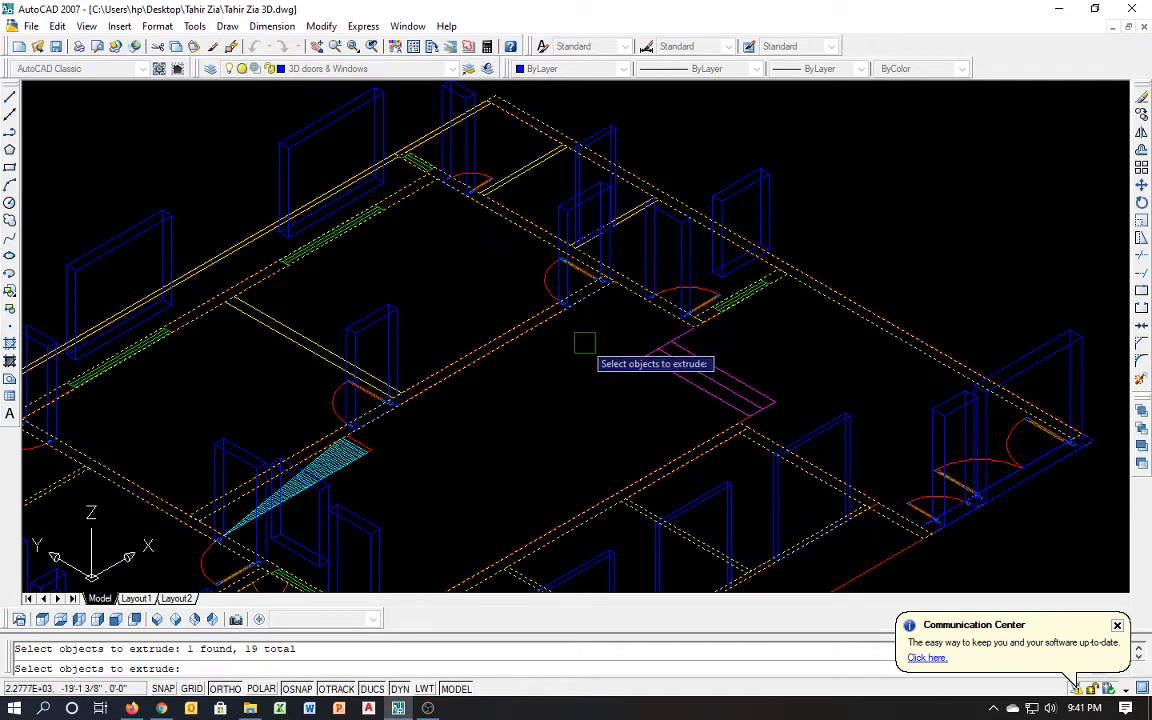
middle_click_drag(584, 342, 671, 342)
left_click(405, 355)
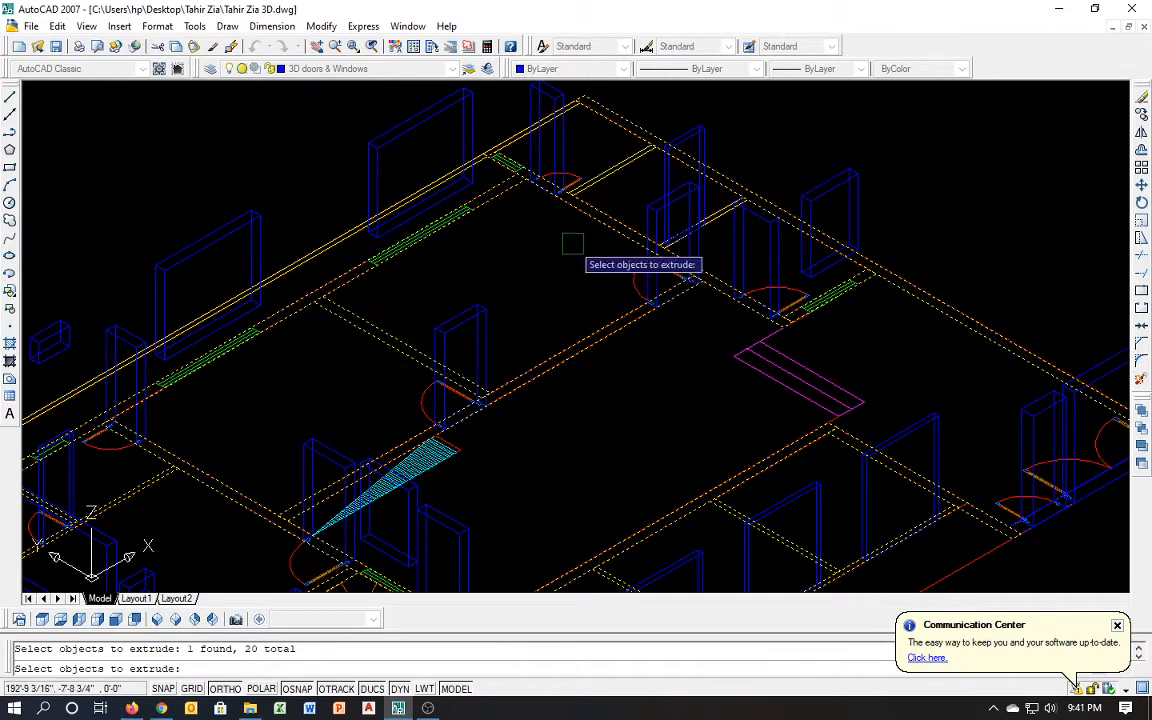
left_click(573, 171)
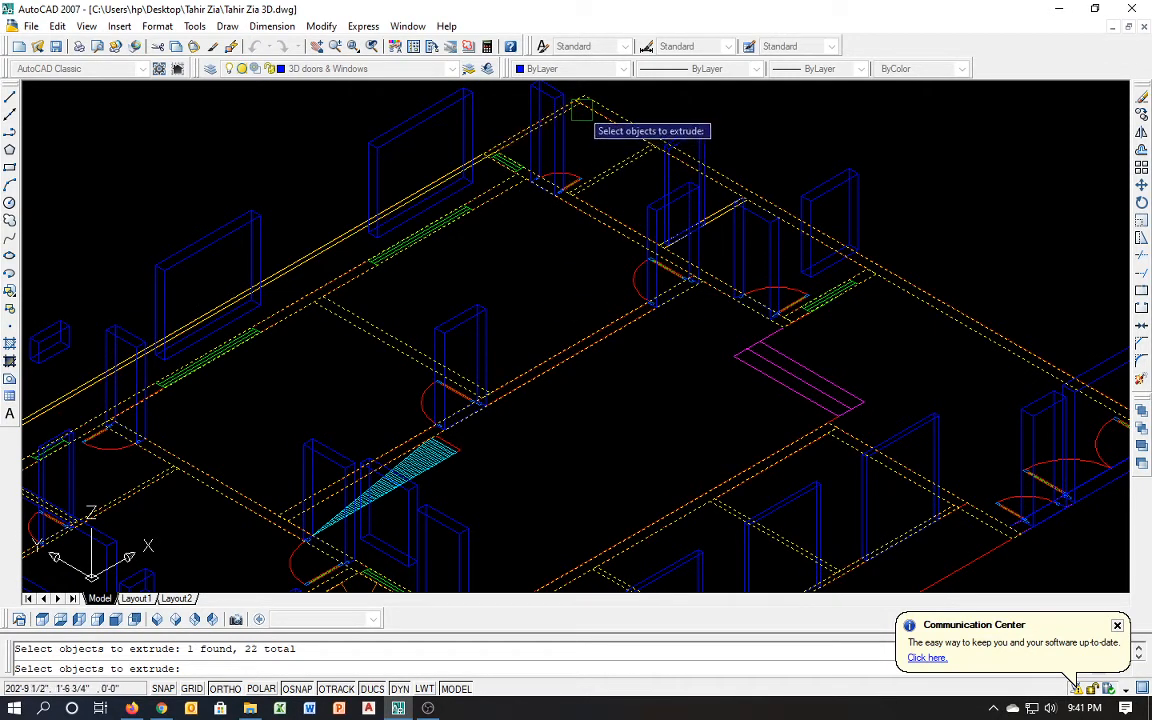
left_click(719, 222)
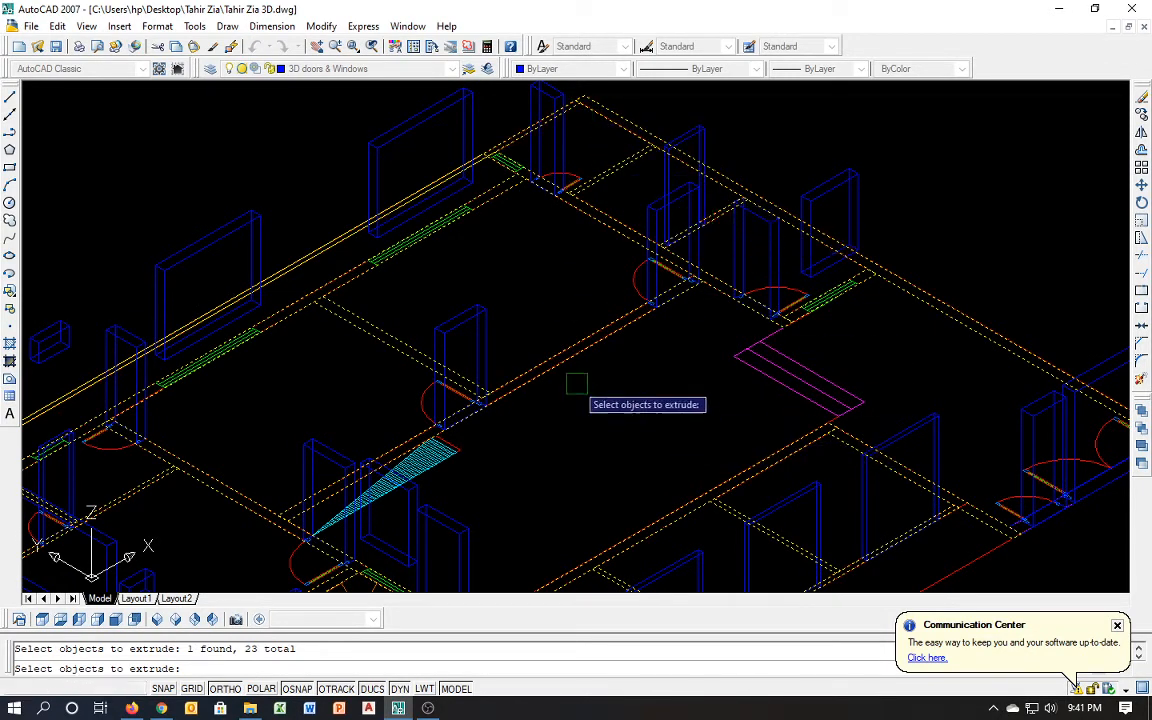
key("Return")
type("1")
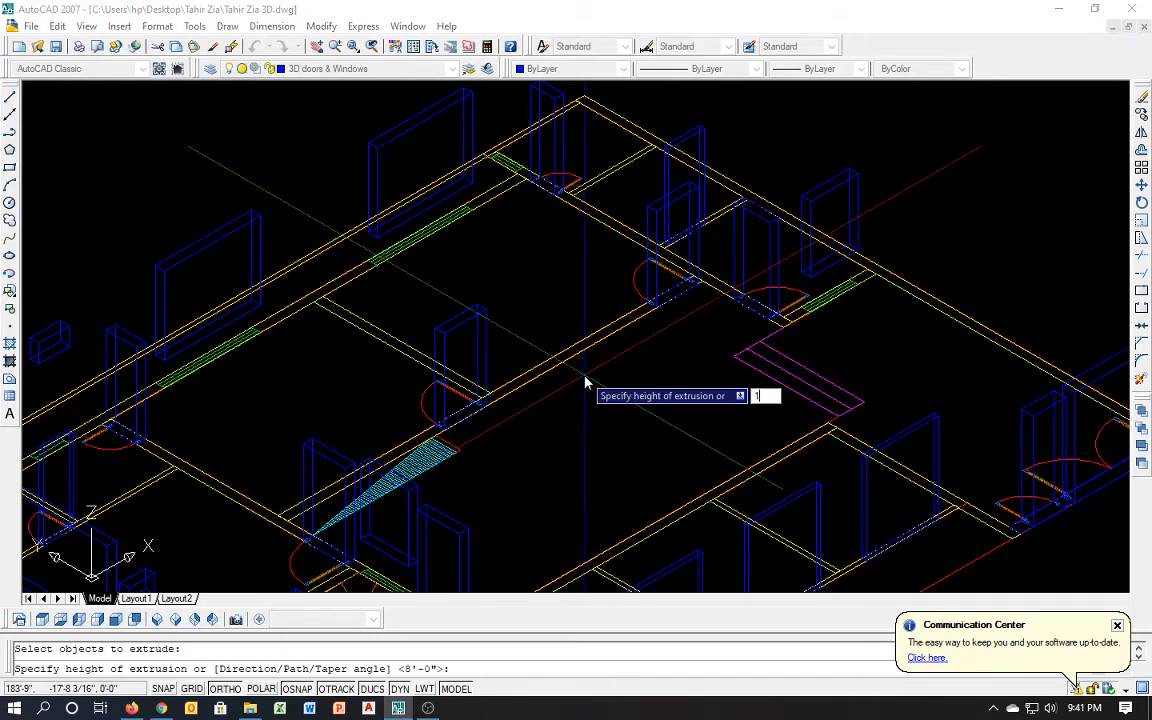
type("1'")
key("Return")
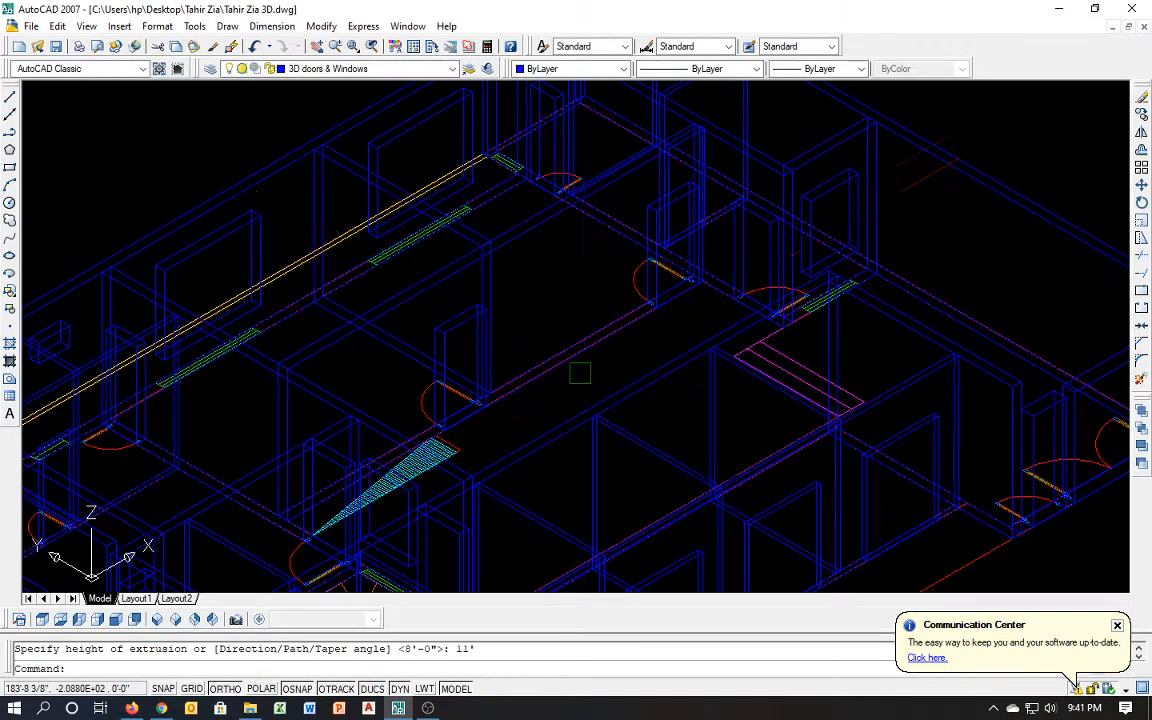
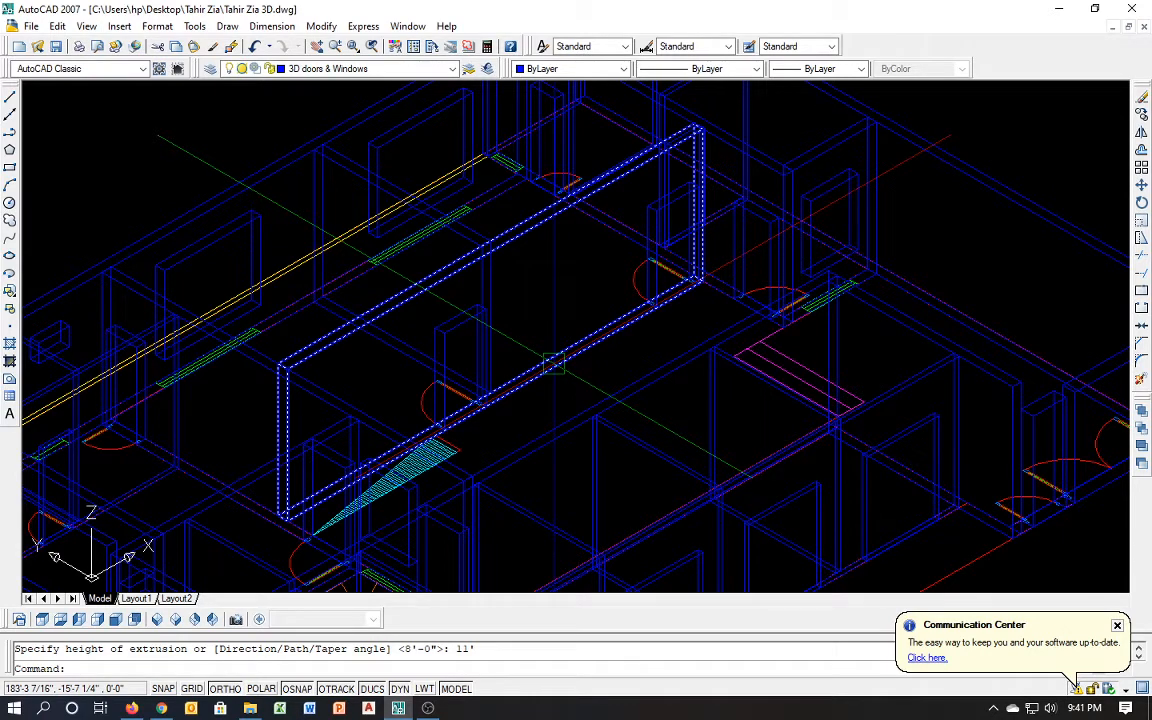
Undo the wall extrusion and make 3D walls the current layer
key("ctrl+z")
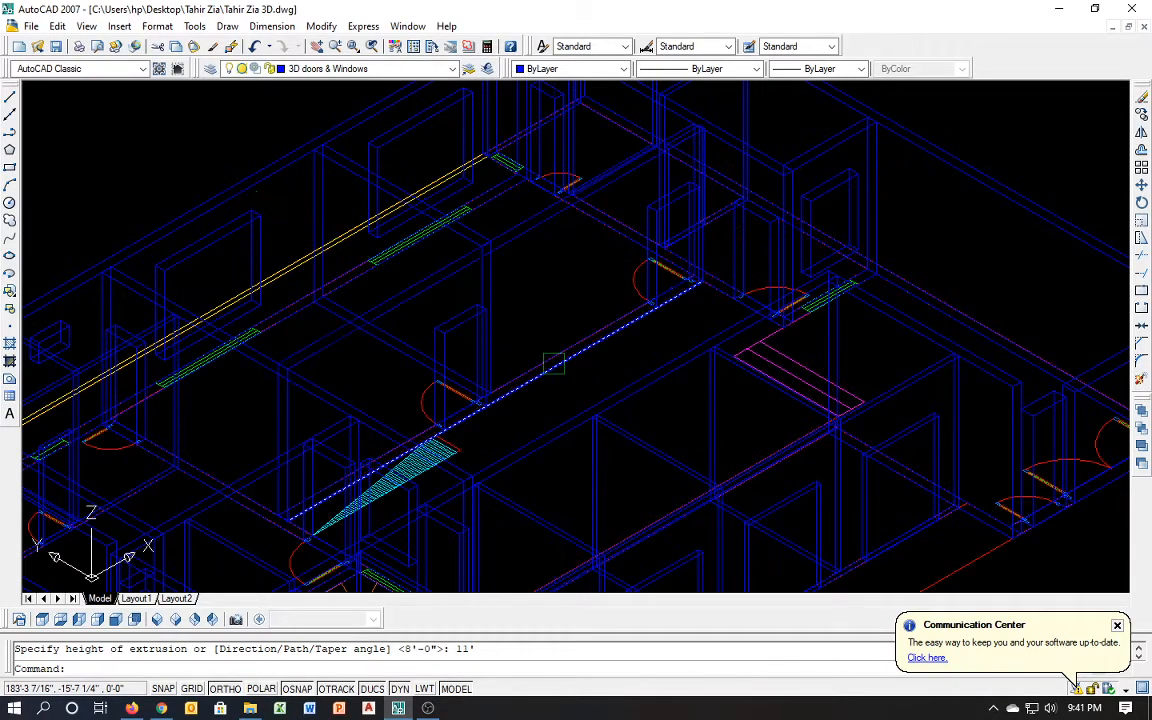
scroll(553, 363, "down", 4)
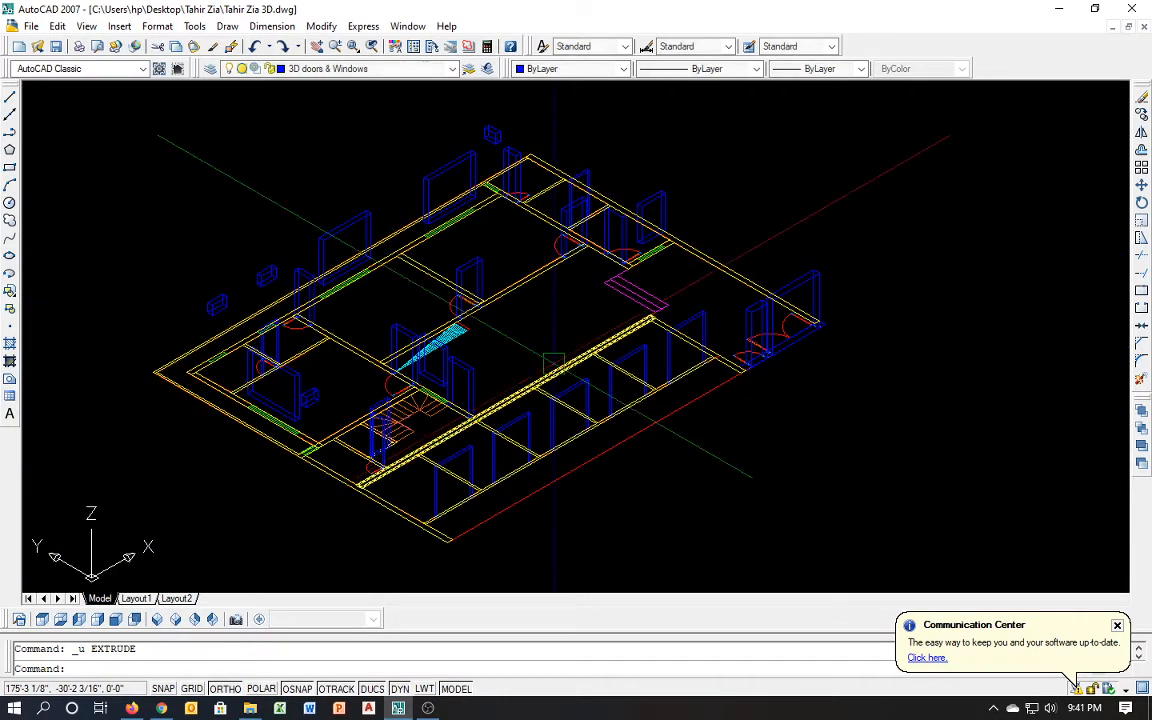
left_click(360, 68)
left_click(359, 137)
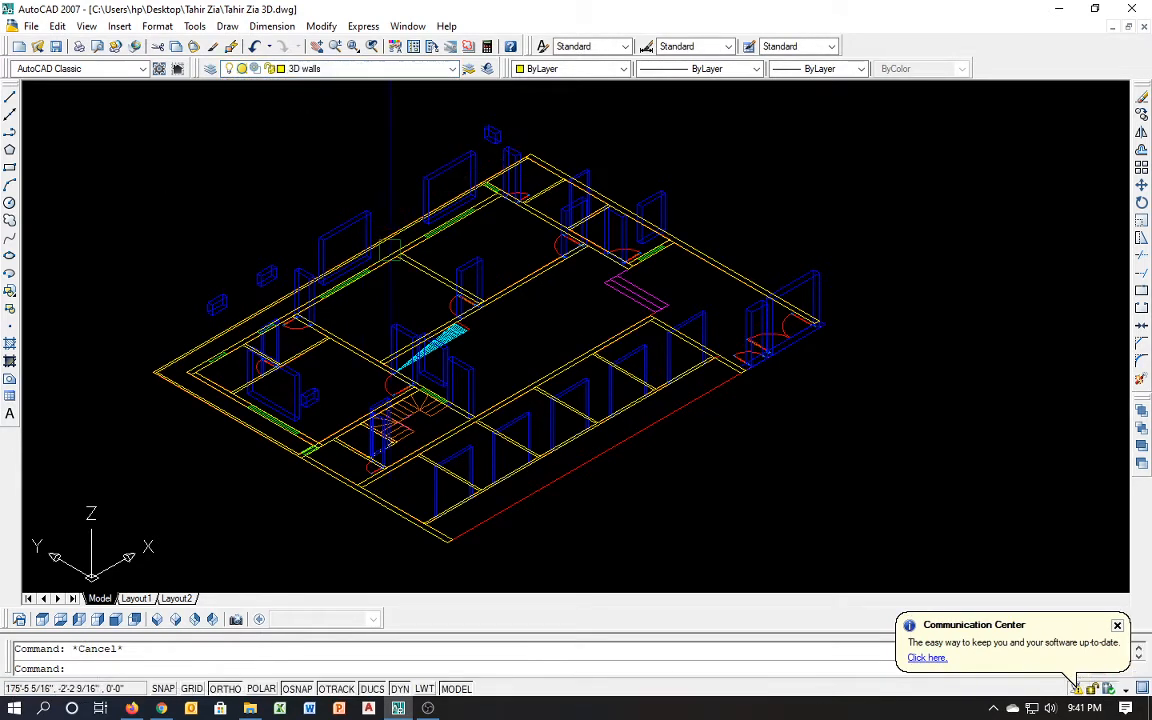
Extrude the house's wall outlines and room partitions to 11' on the 3D walls layer, leaving out the outer boundary strip
type("ext")
key("Return")
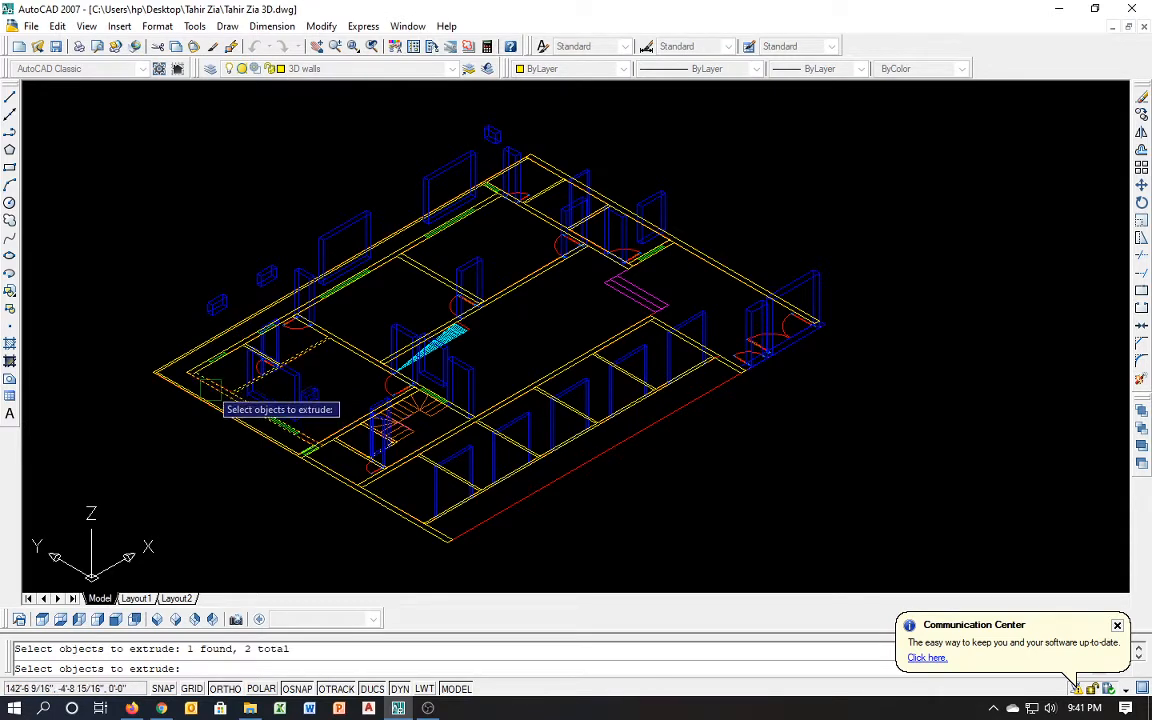
left_click(219, 357)
left_click(358, 358)
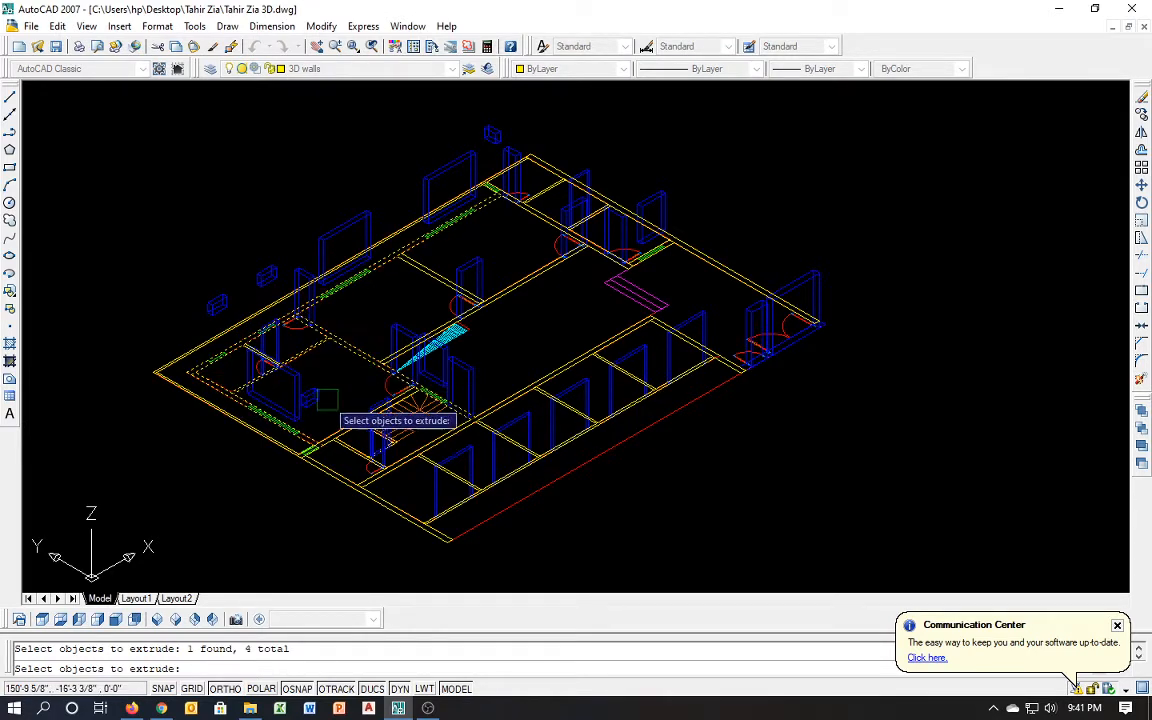
left_click(342, 418)
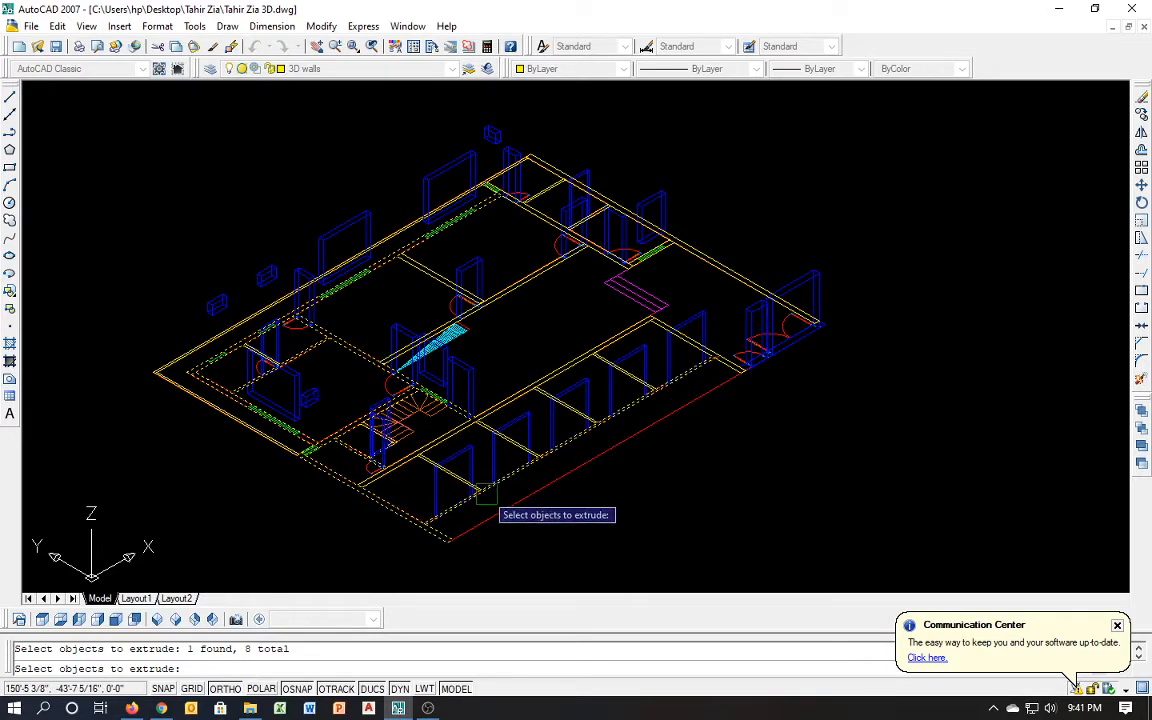
left_click(461, 430)
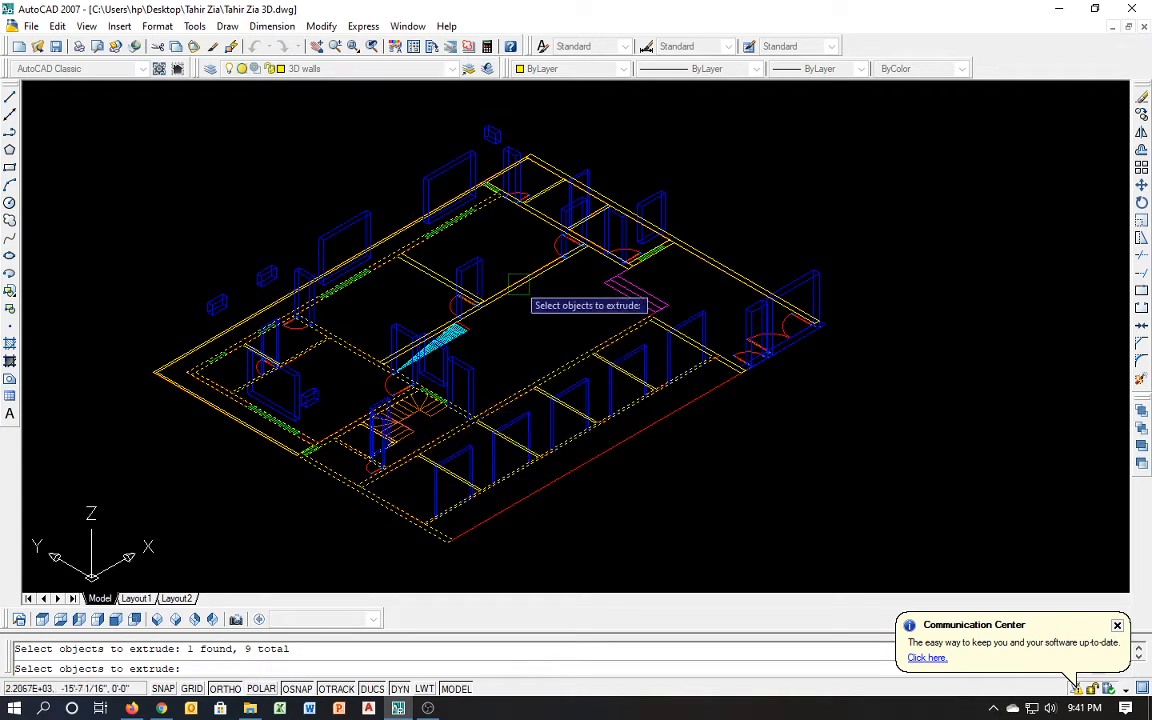
left_click(522, 276)
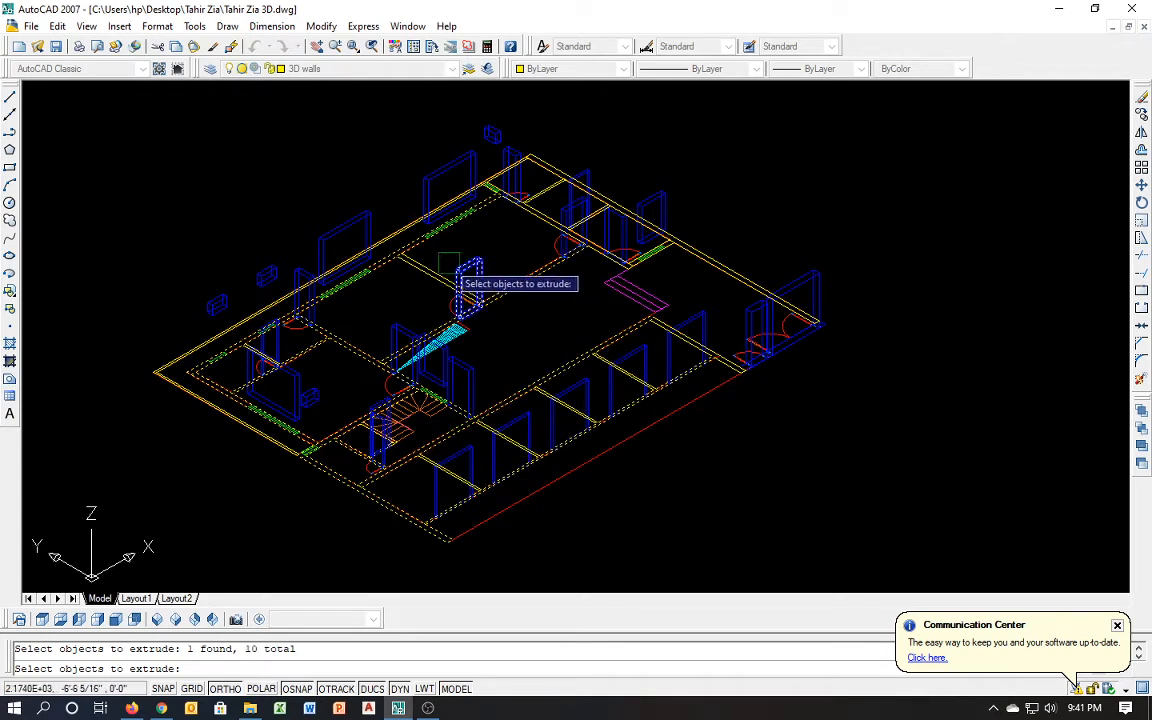
left_click(524, 216)
left_click(542, 193)
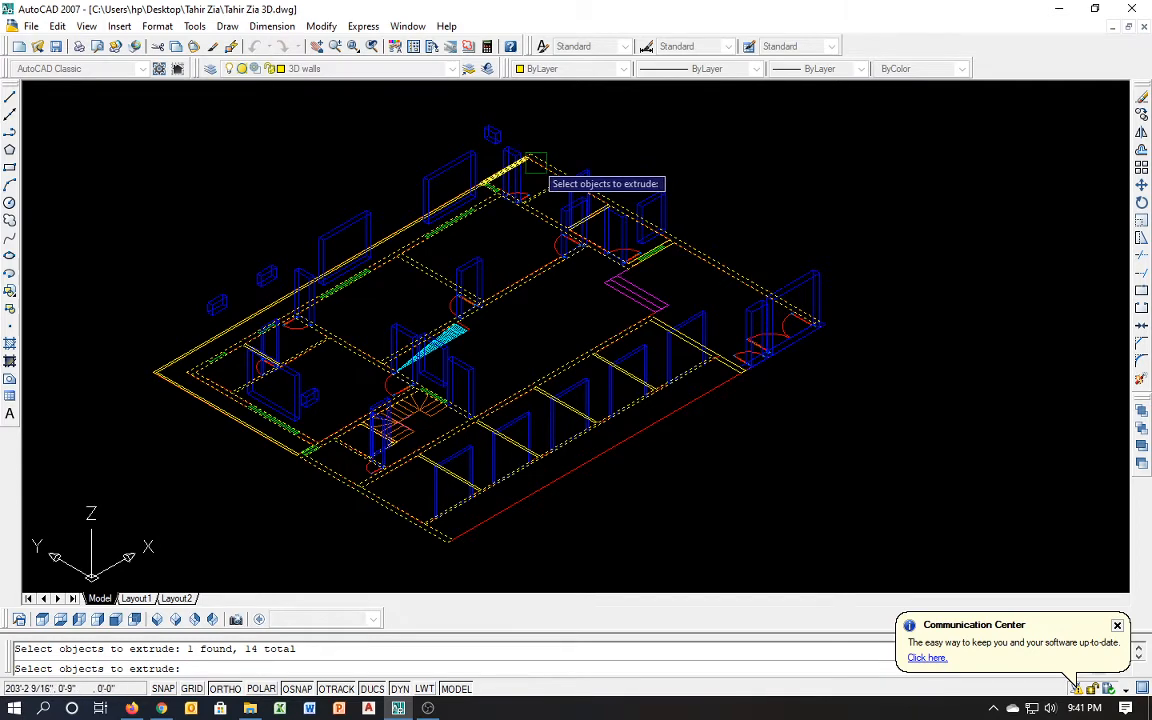
left_click(536, 161)
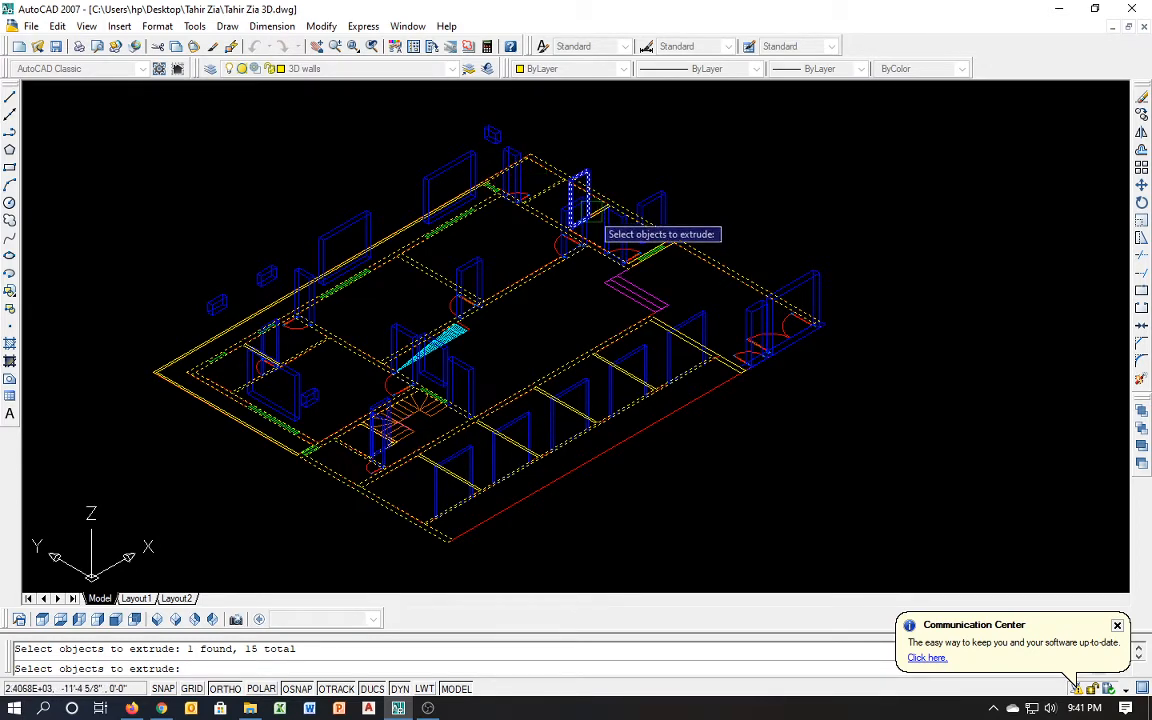
scroll(605, 225, "up", 3)
left_click(710, 332)
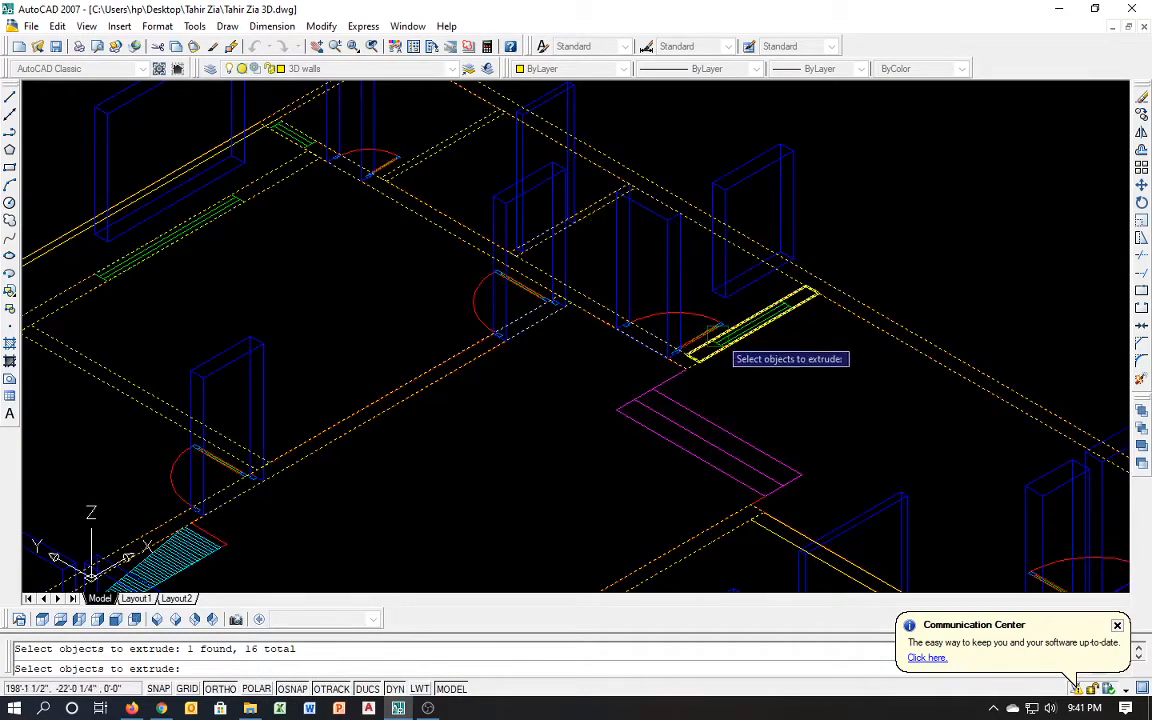
middle_click_drag(538, 376, 555, 195)
scroll(547, 217, "down", 2)
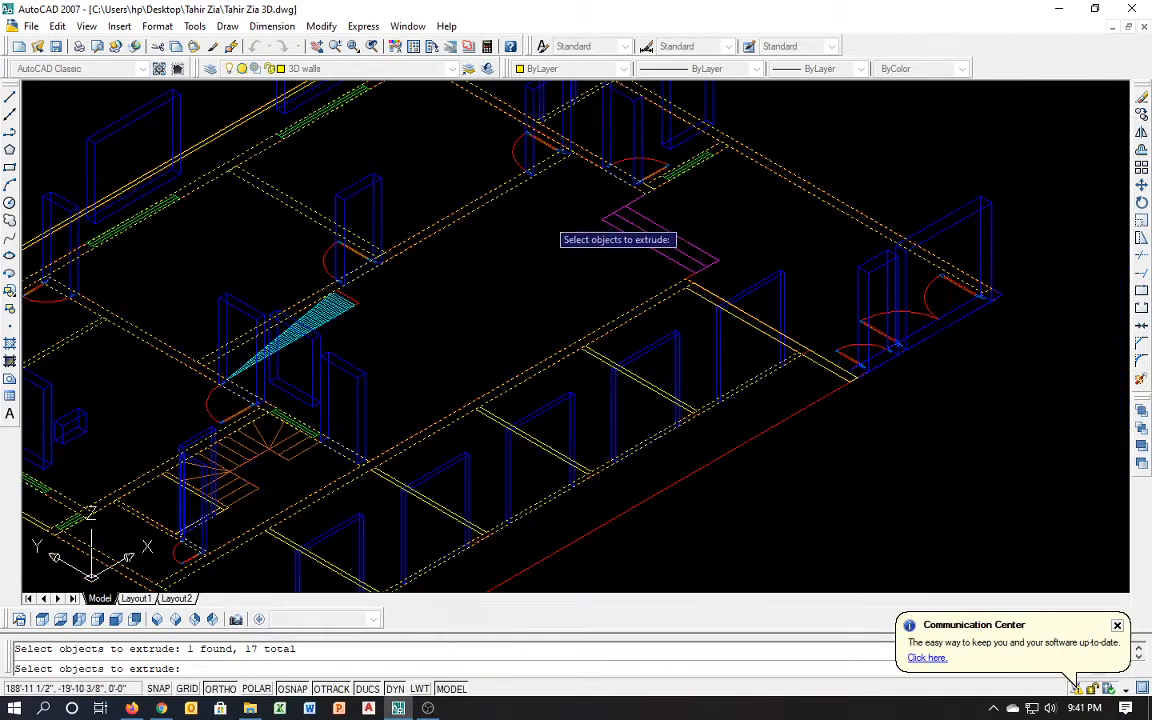
left_click(553, 458)
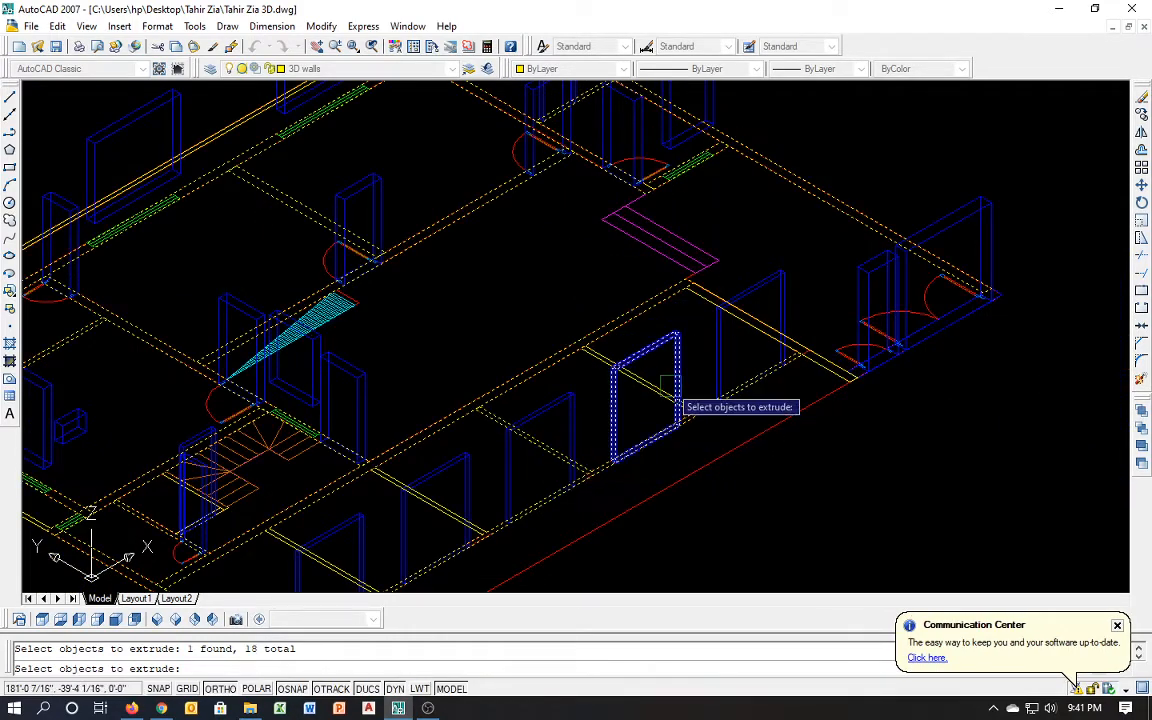
left_click(650, 391)
left_click(753, 328)
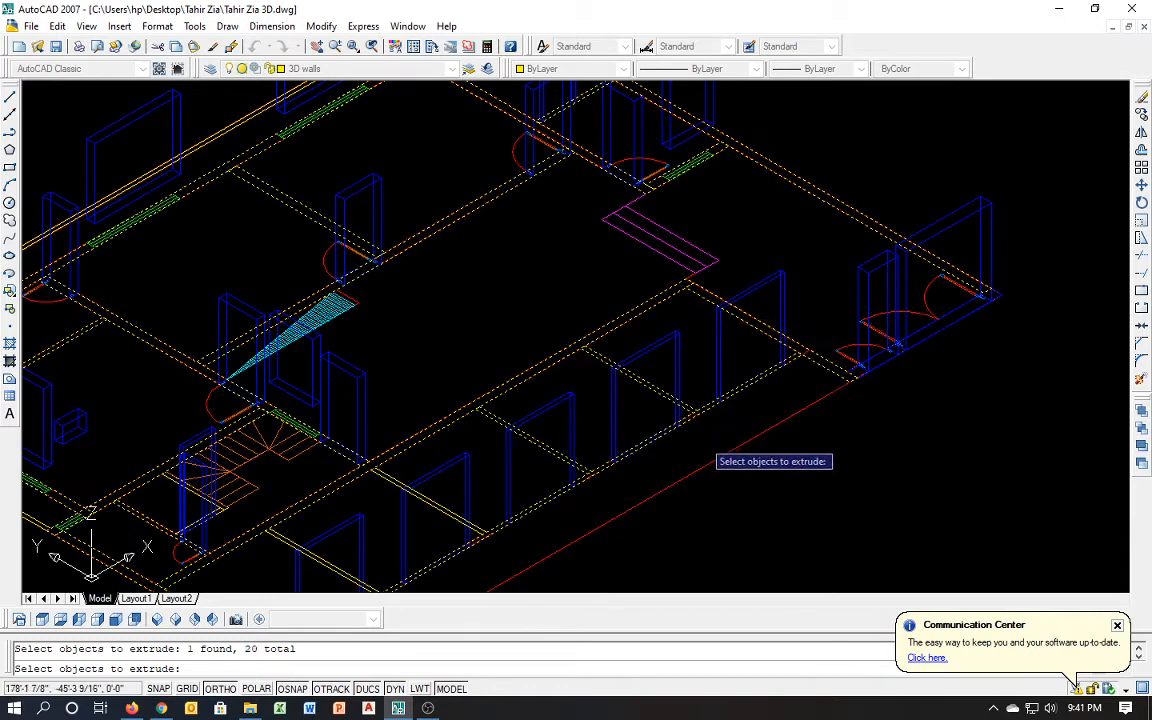
middle_click_drag(700, 440, 787, 263)
left_click(420, 411)
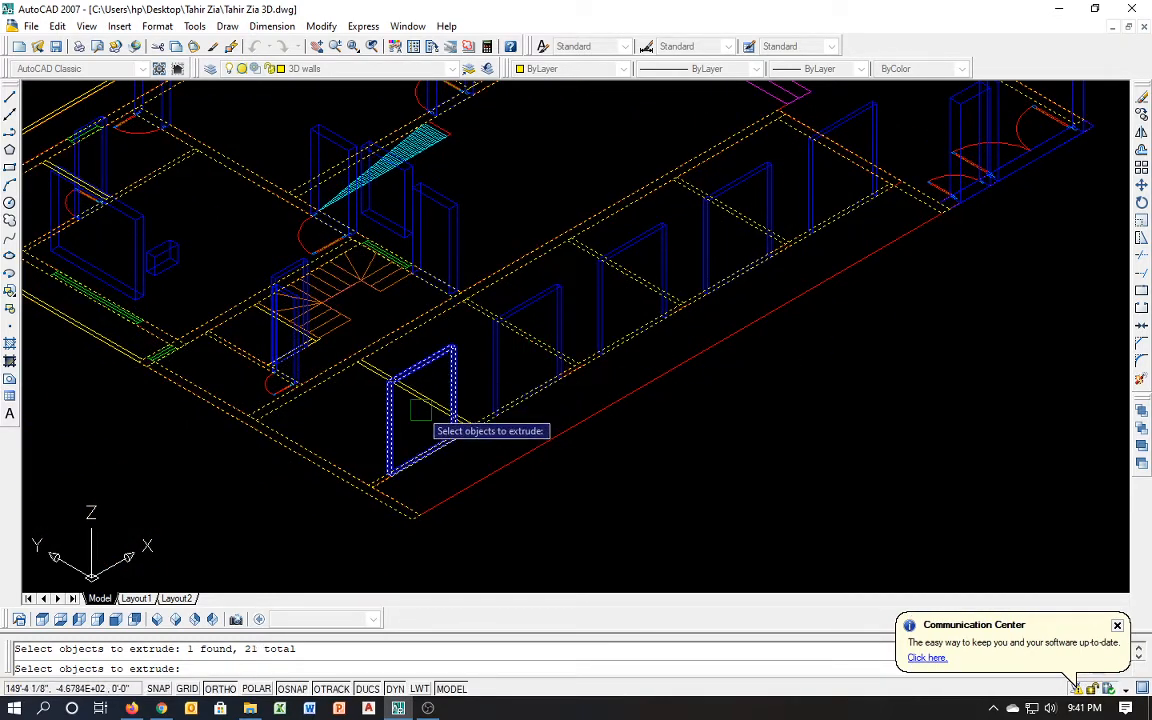
left_click(429, 407)
scroll(348, 493, "down", 8)
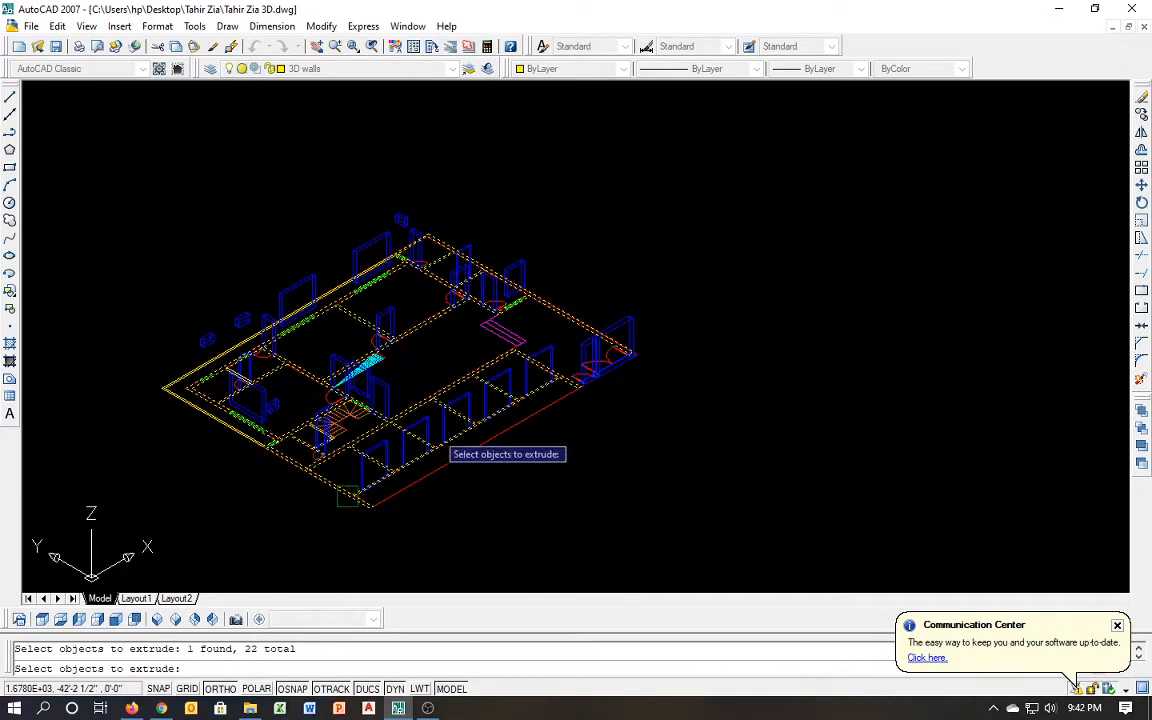
scroll(446, 420, "up", 3)
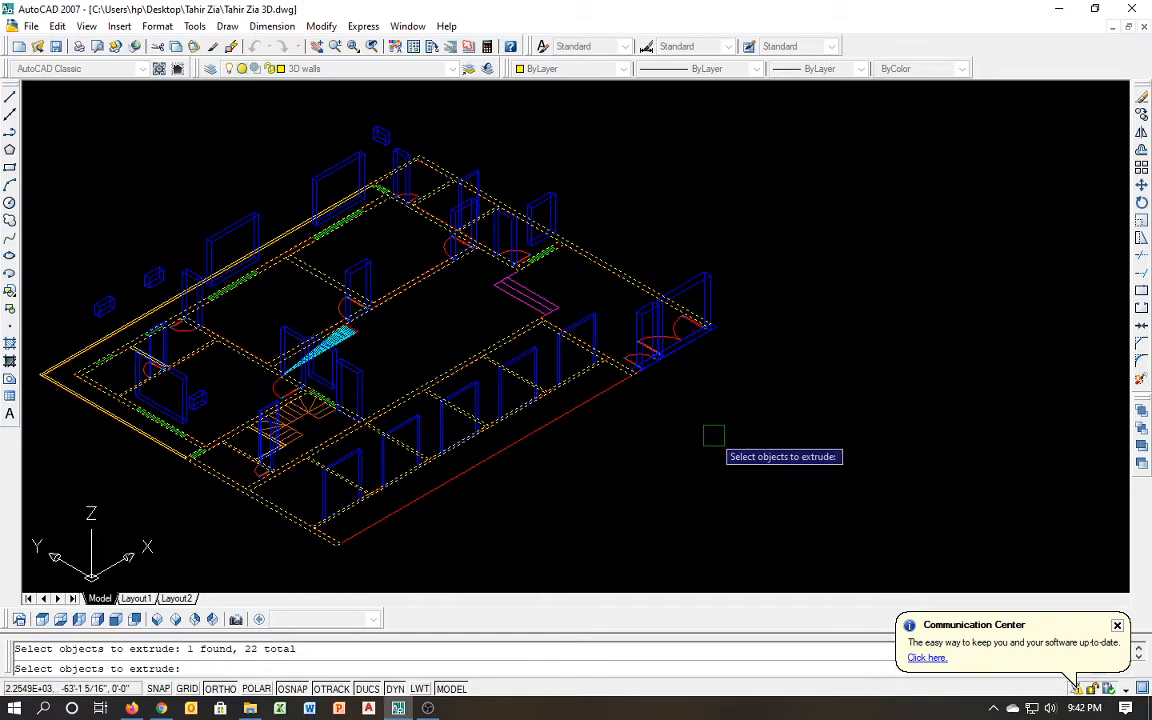
key("Return")
type("11'")
key("Return")
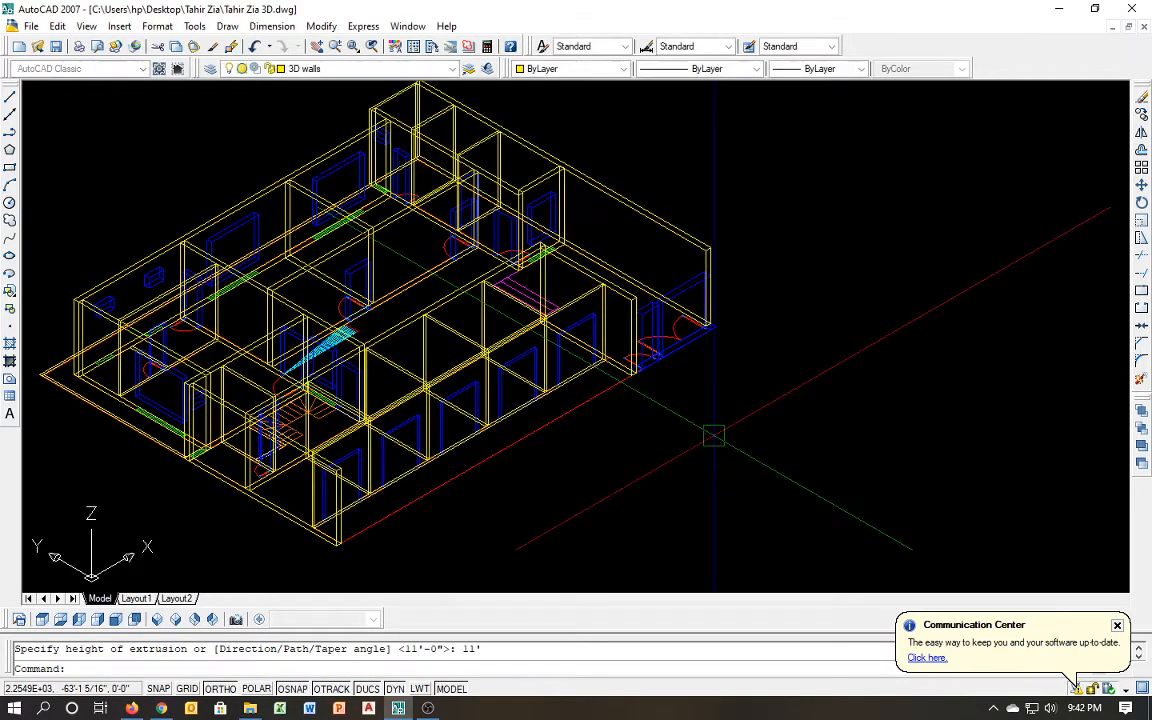
Subtract the row of five opening solids from the long front wall beside the red boundary line
key("Escape")
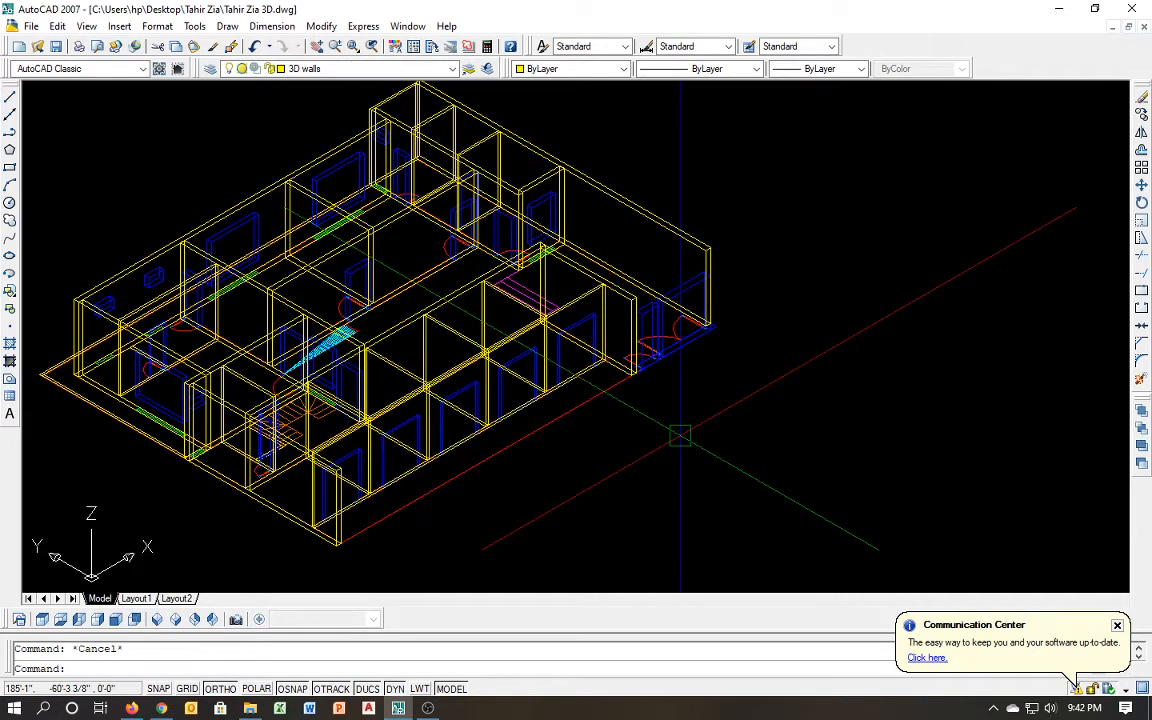
type("s")
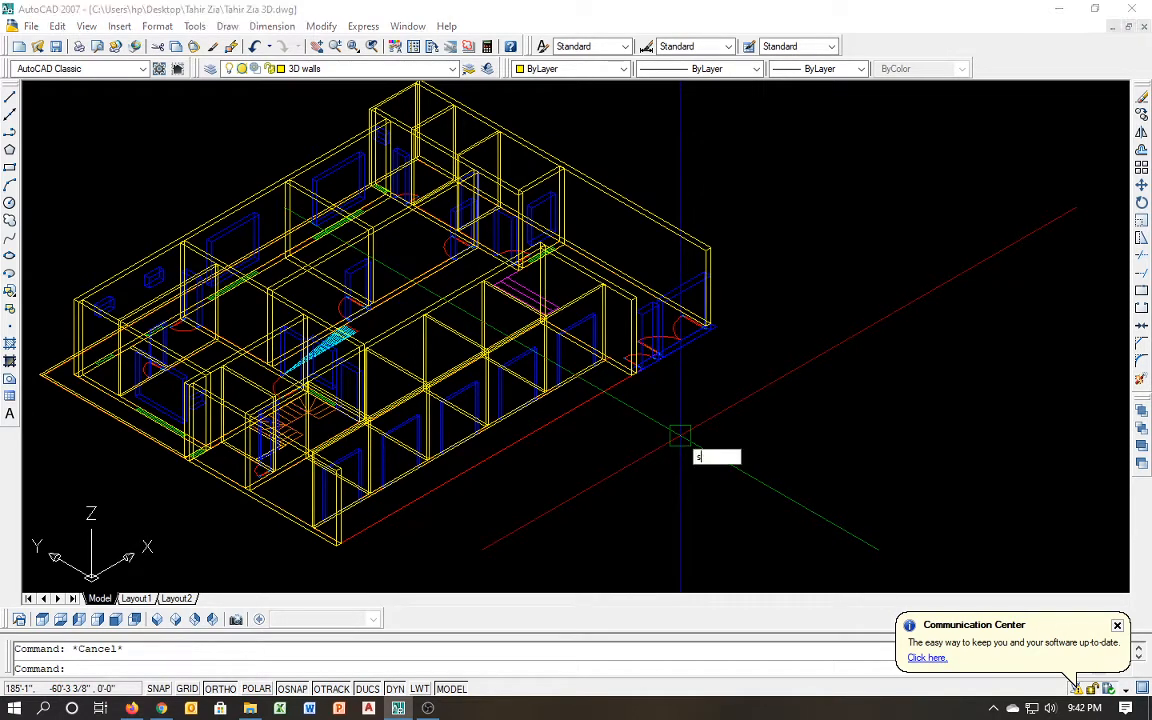
type("u")
key("Return")
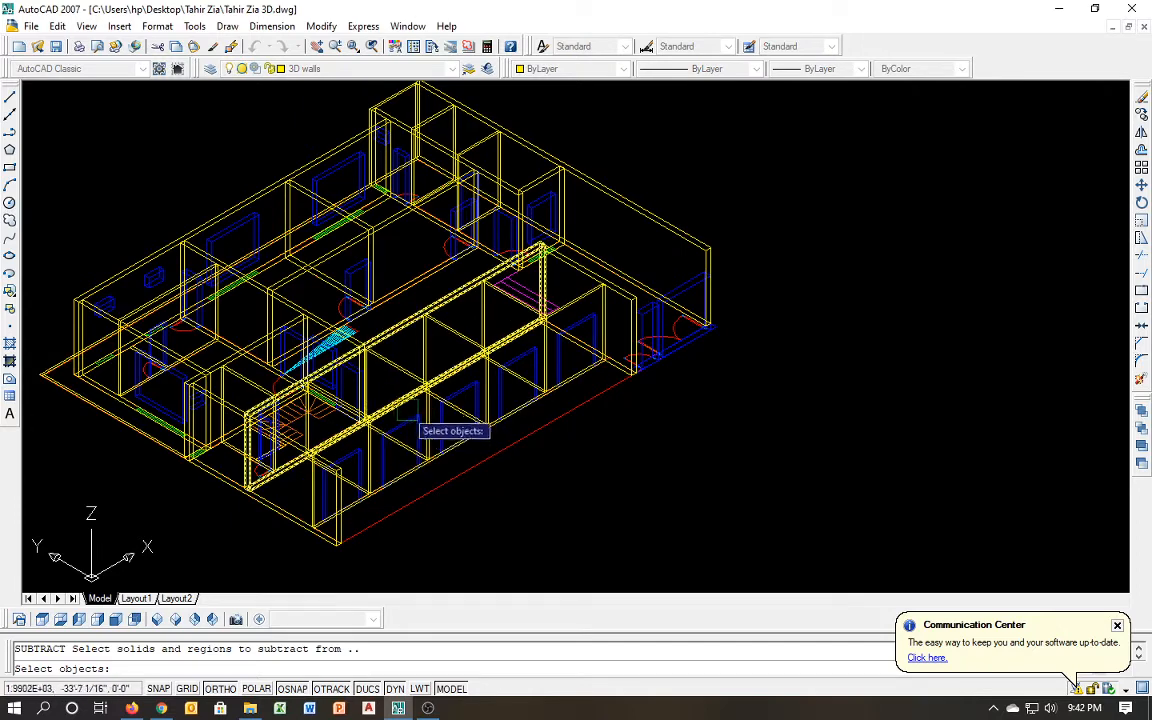
left_click(399, 483)
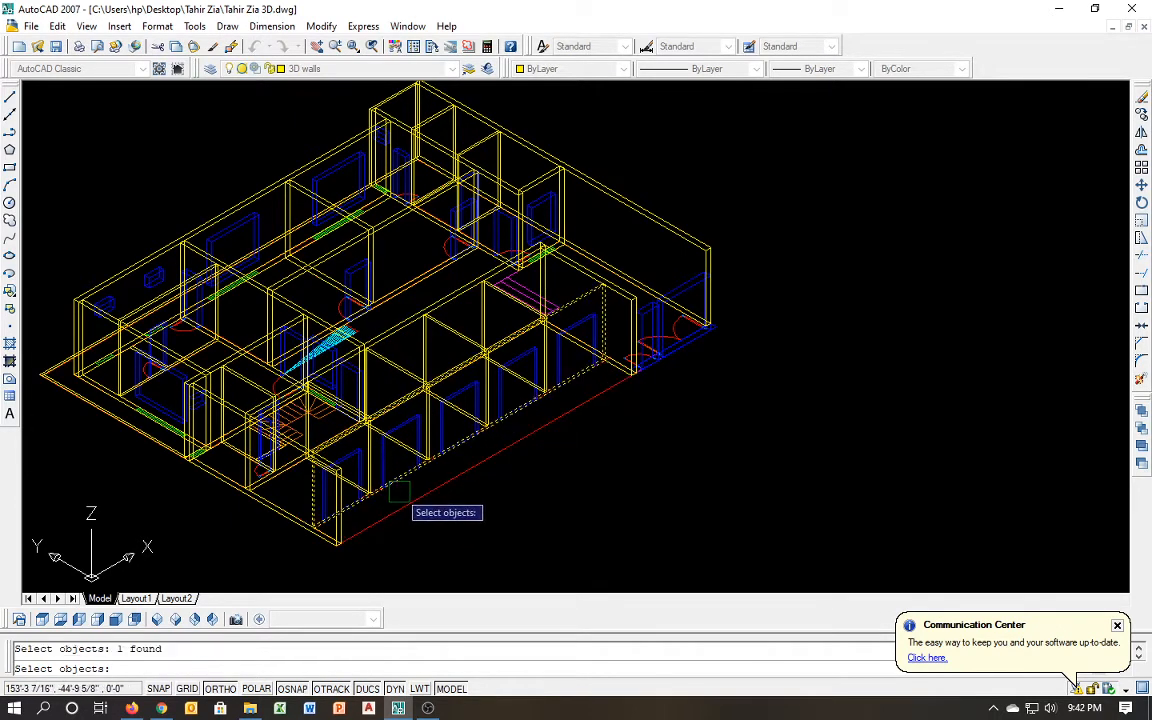
key("Return")
left_click(394, 452)
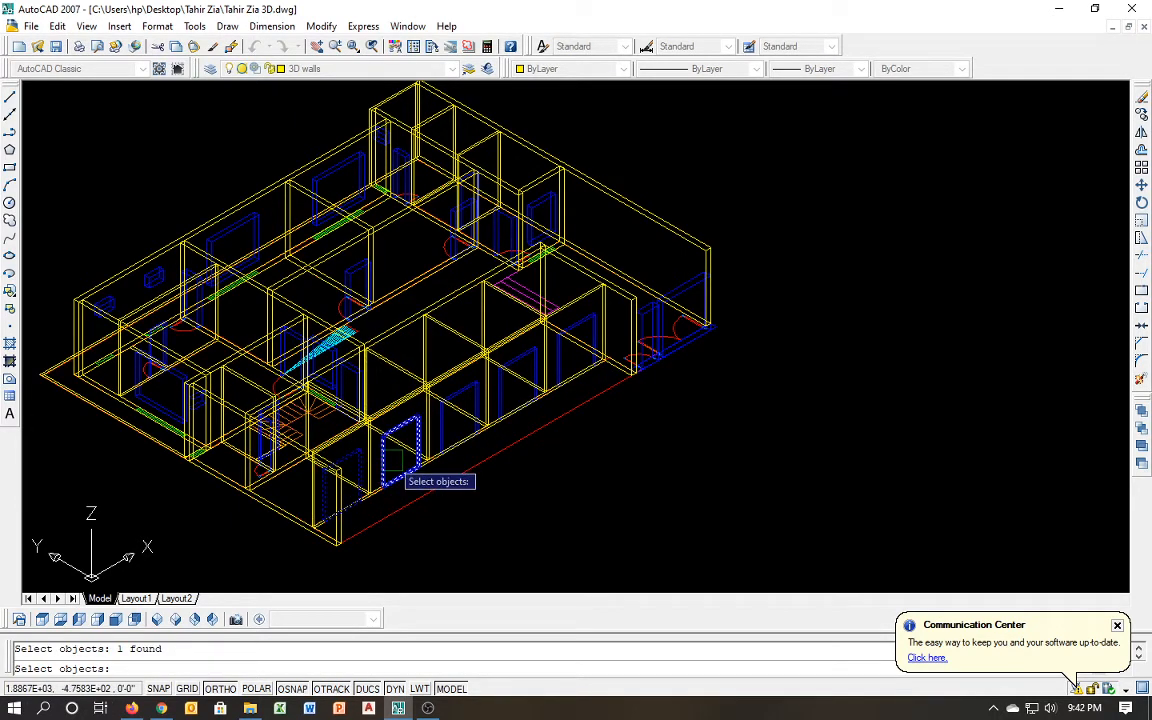
left_click(394, 460)
left_click(449, 428)
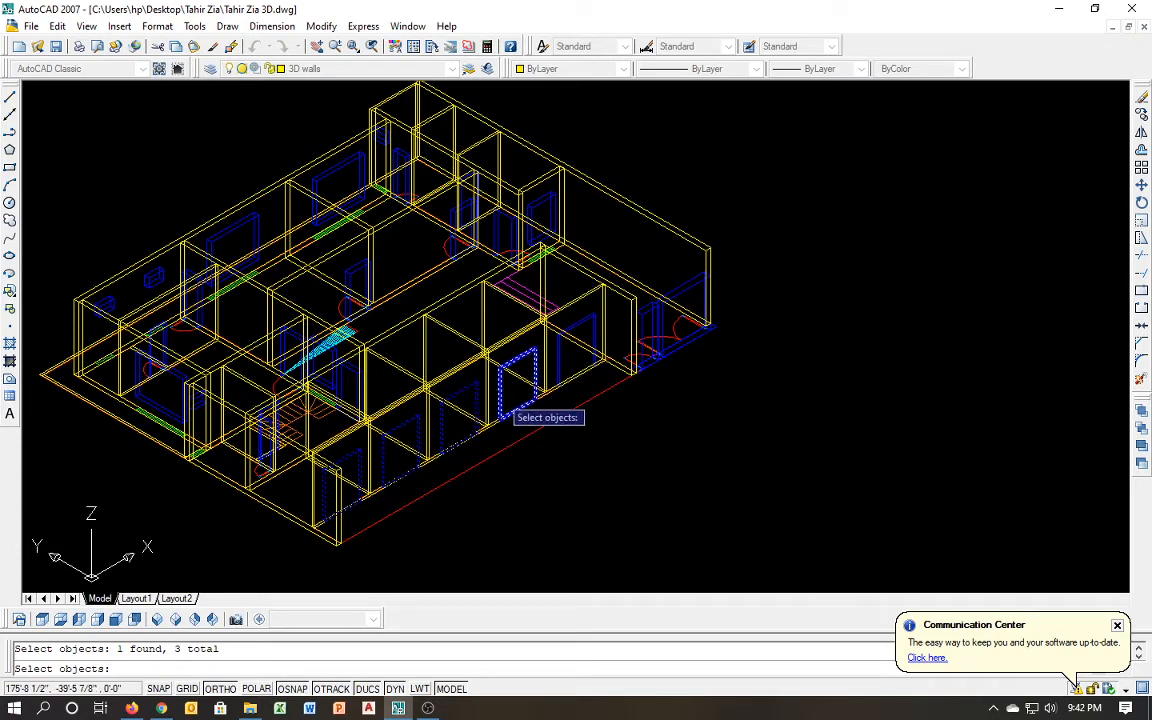
left_click(505, 408)
key("Return")
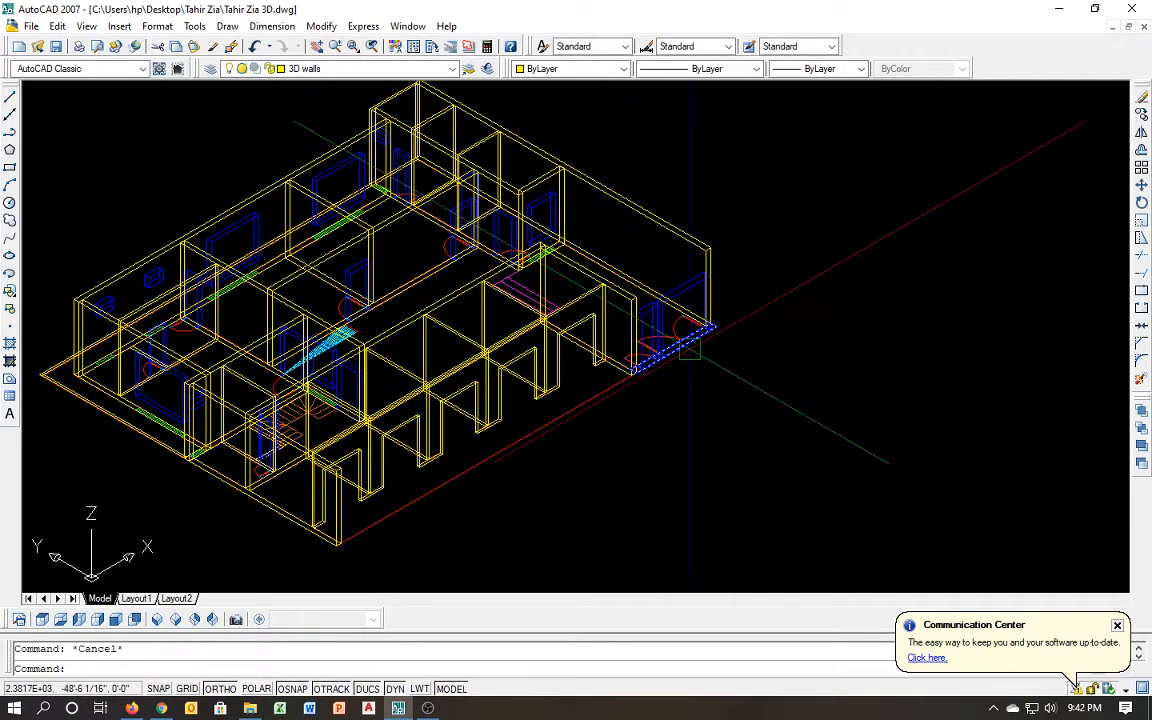
Subtract the large window solid from the short end wall of the corner room near the outer boundary strip
middle_click_drag(690, 366, 801, 402)
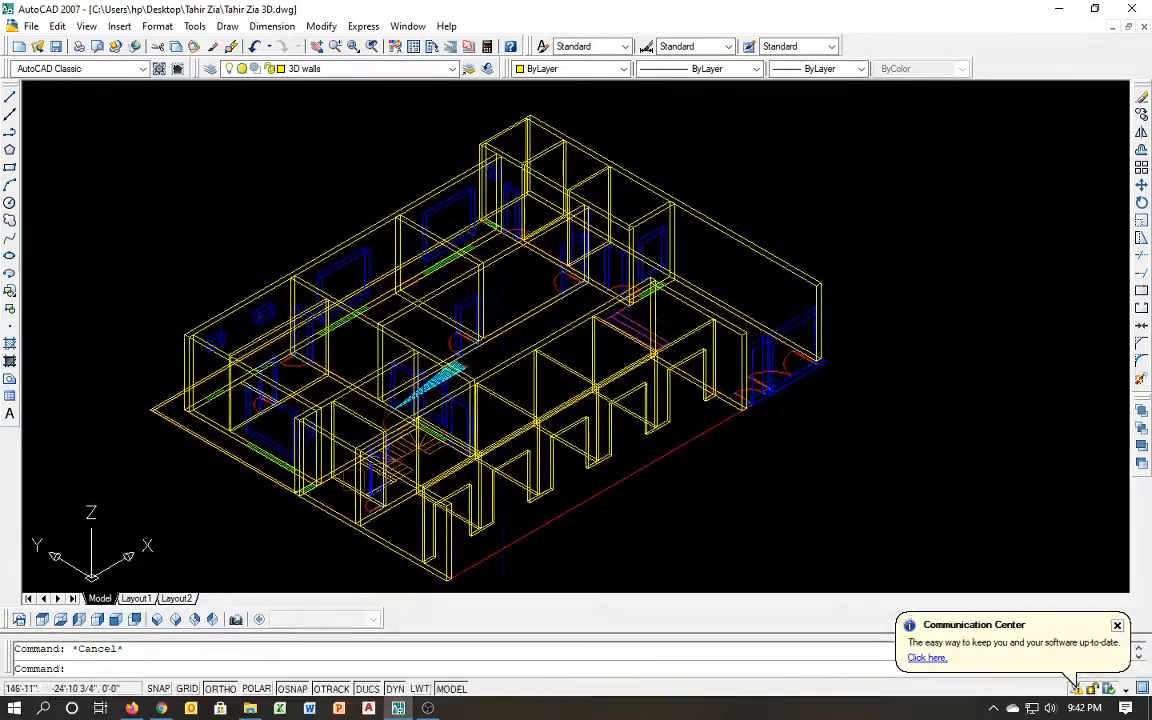
type("su")
key("Return")
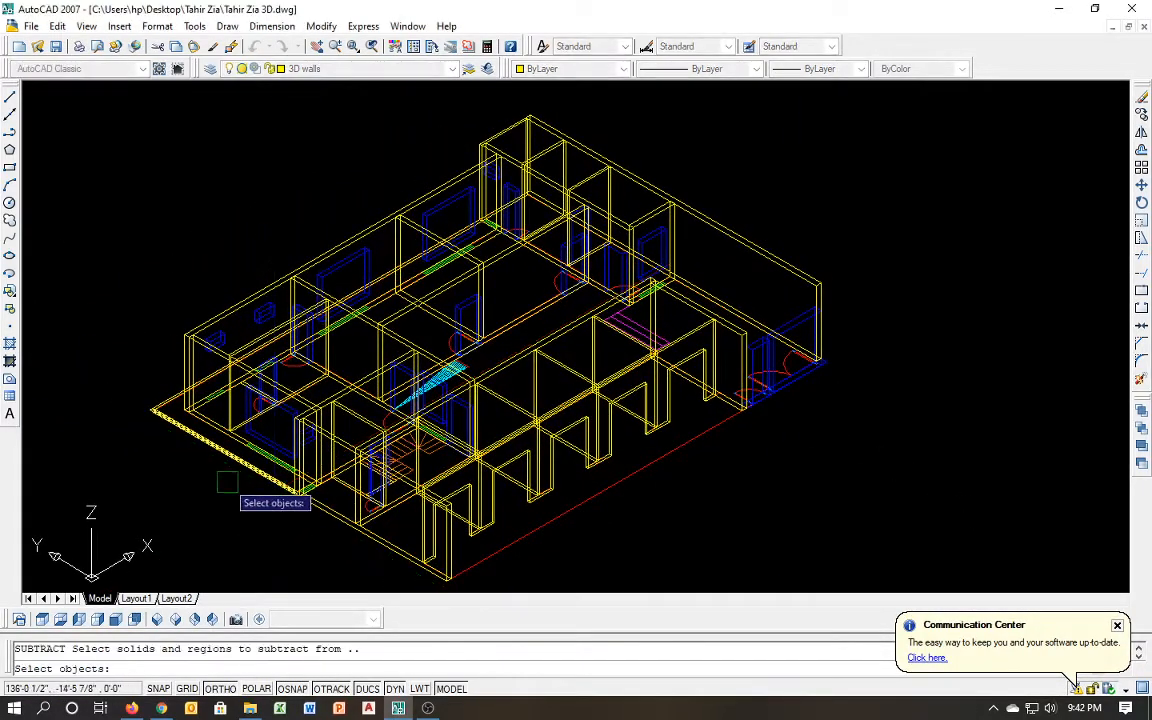
scroll(230, 485, "up", 3)
left_click(240, 415)
key("Return")
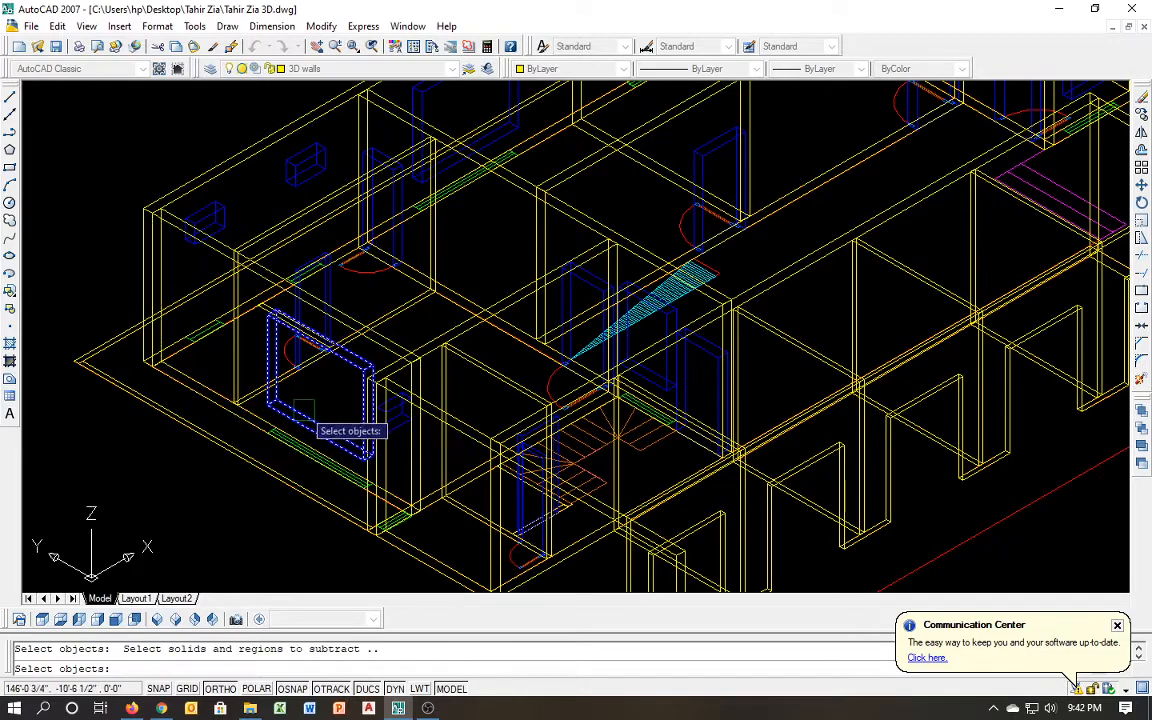
left_click(305, 413)
key("Return")
Subtract the door solid from the short wall with the door swing in front of the staircase
middle_click_drag(395, 495, 320, 440)
scroll(409, 511, "up", 5)
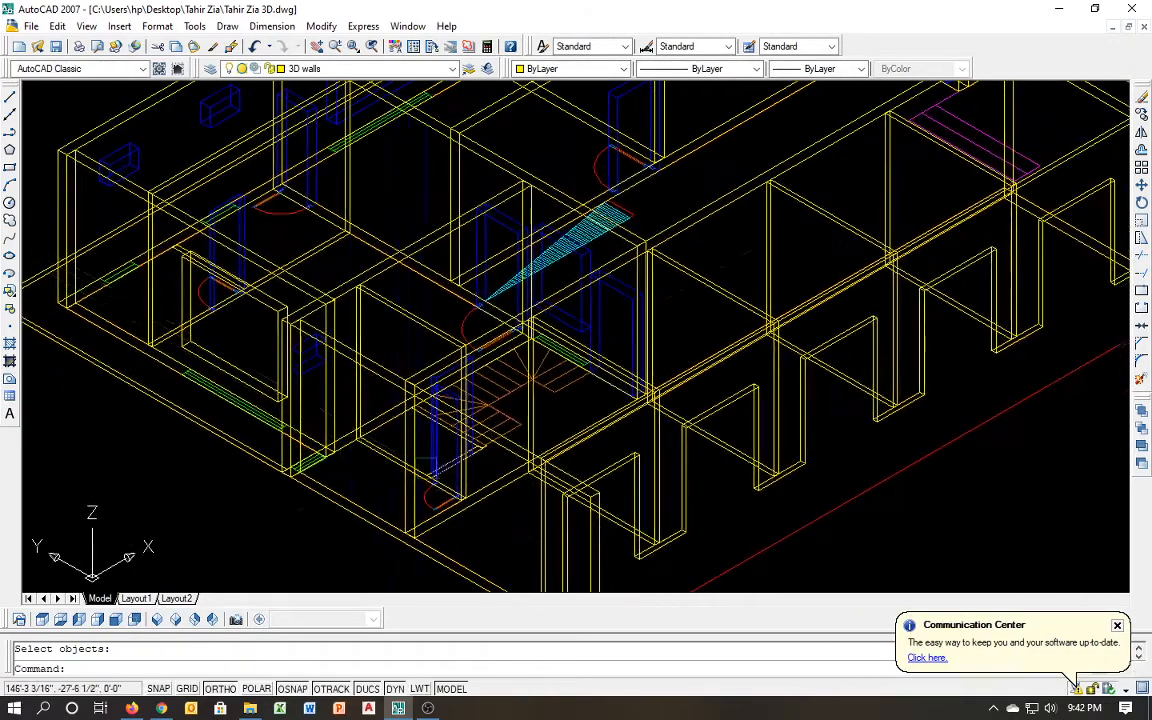
key("Return")
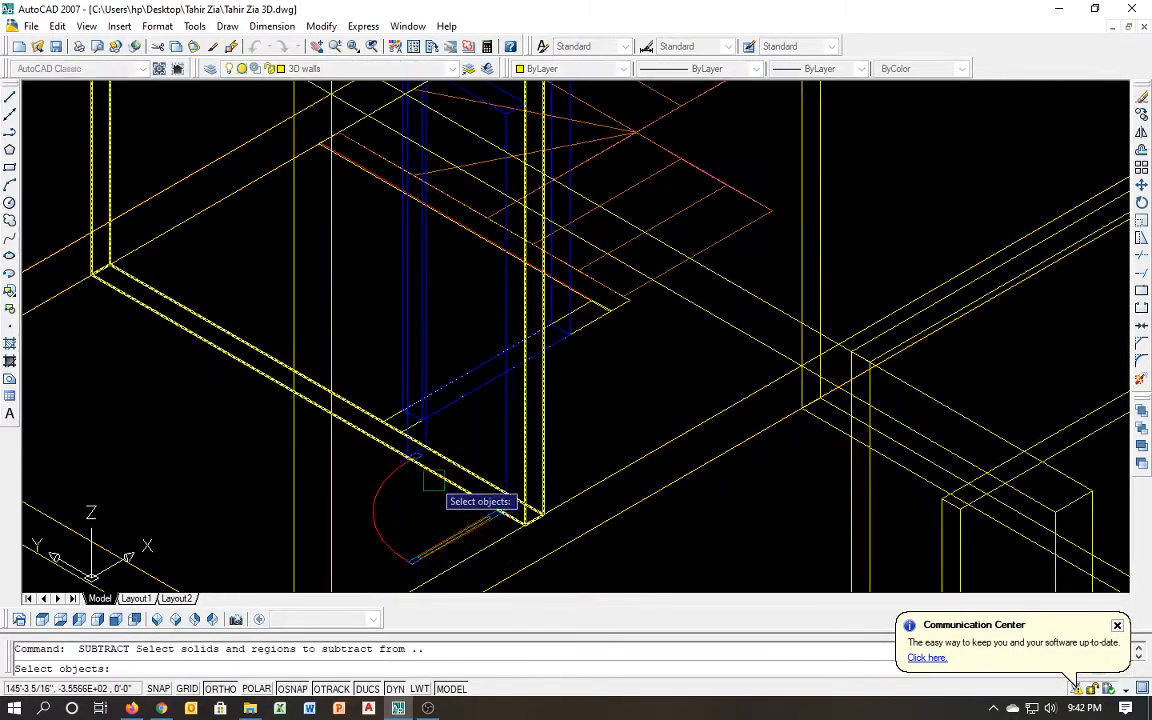
left_click(432, 480)
key("Return")
left_click(501, 458)
key("Return")
key("Return")
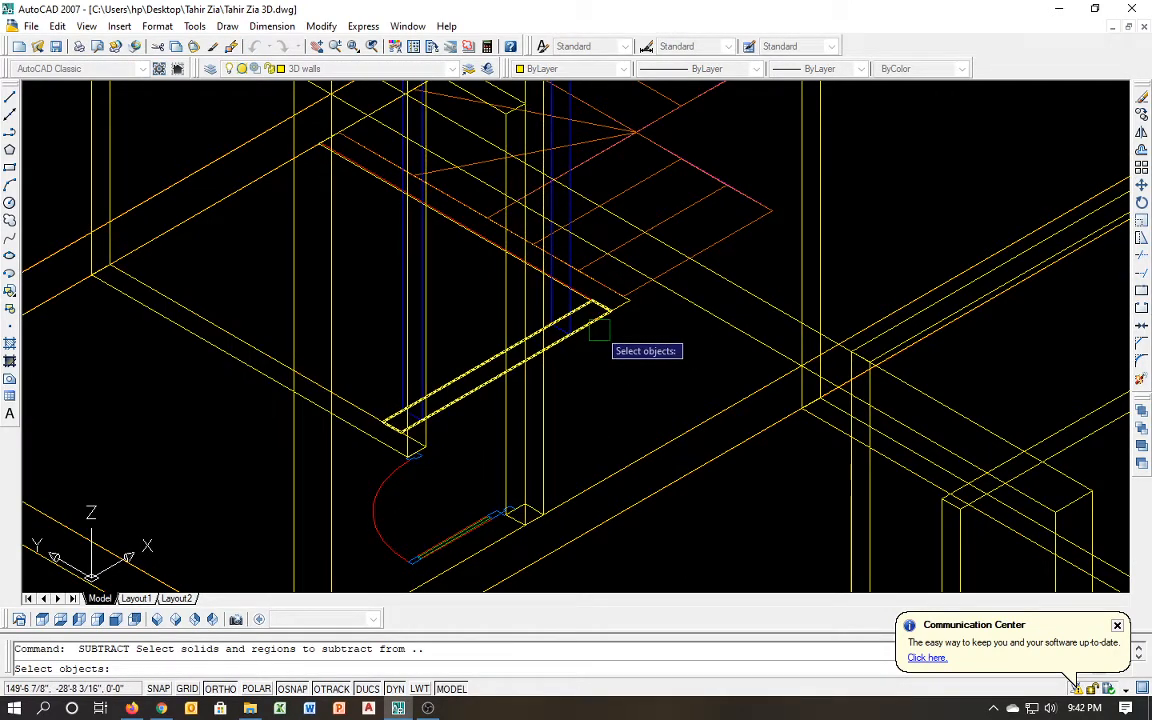
key("Escape")
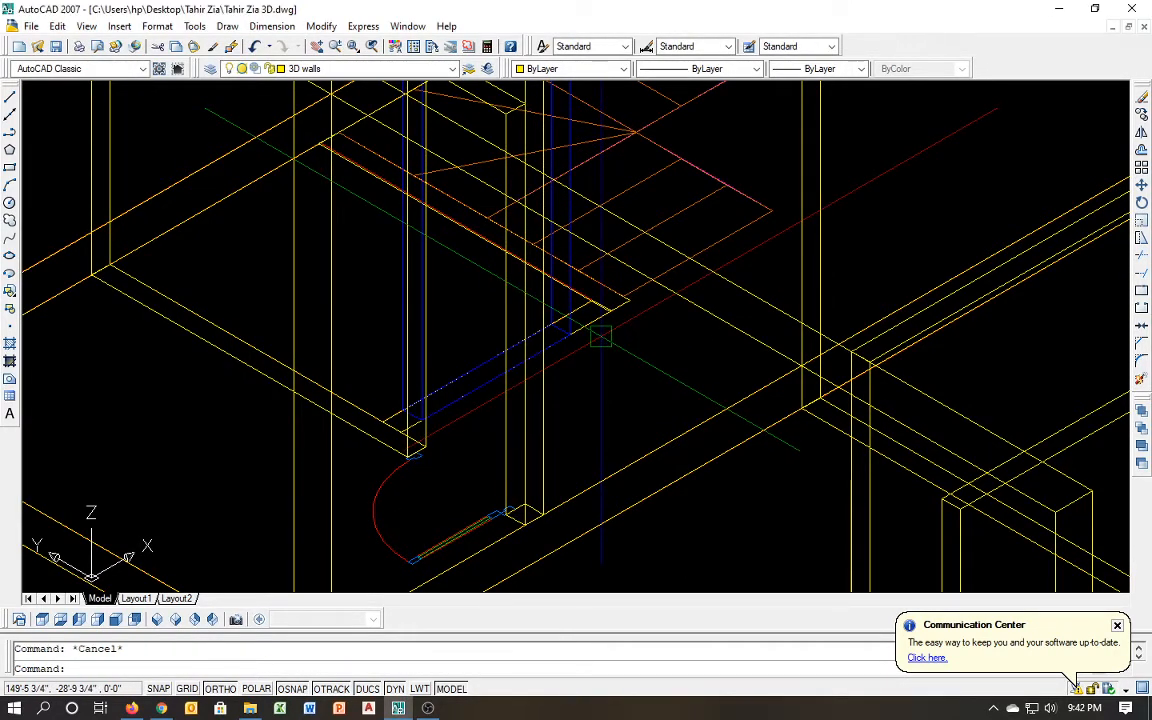
Extrude the flat wall outline beside the staircase entrance door to 11'
type("ext")
key("Return")
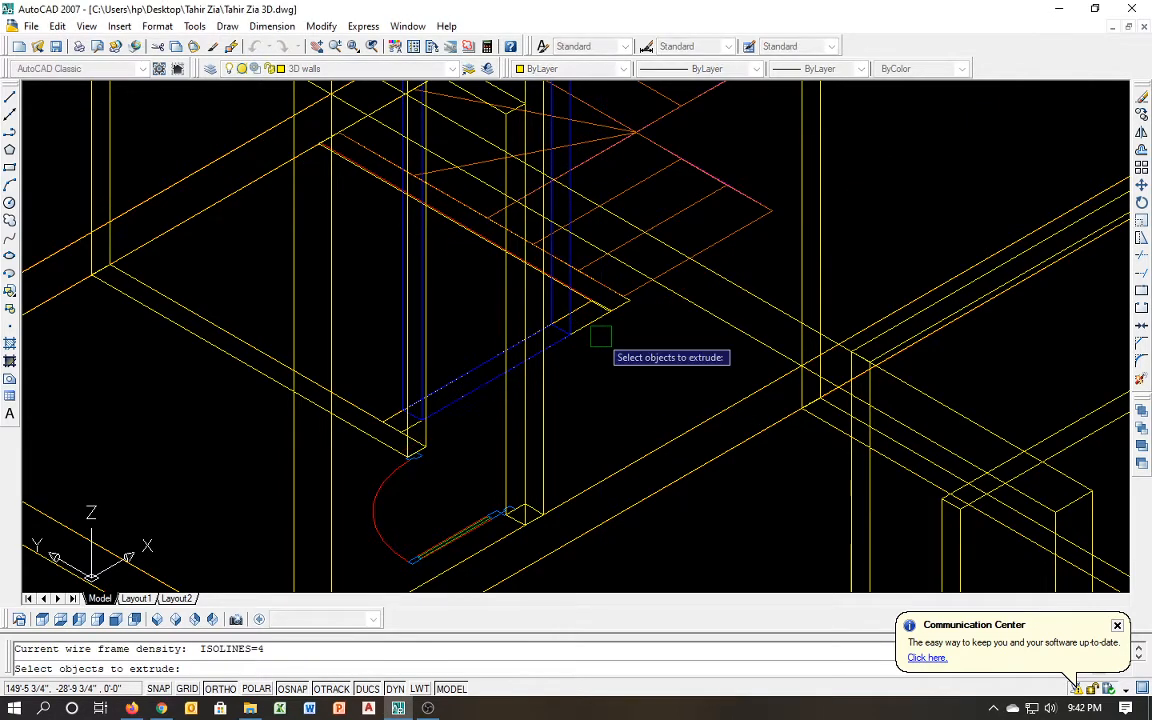
left_click(598, 334)
key("Return")
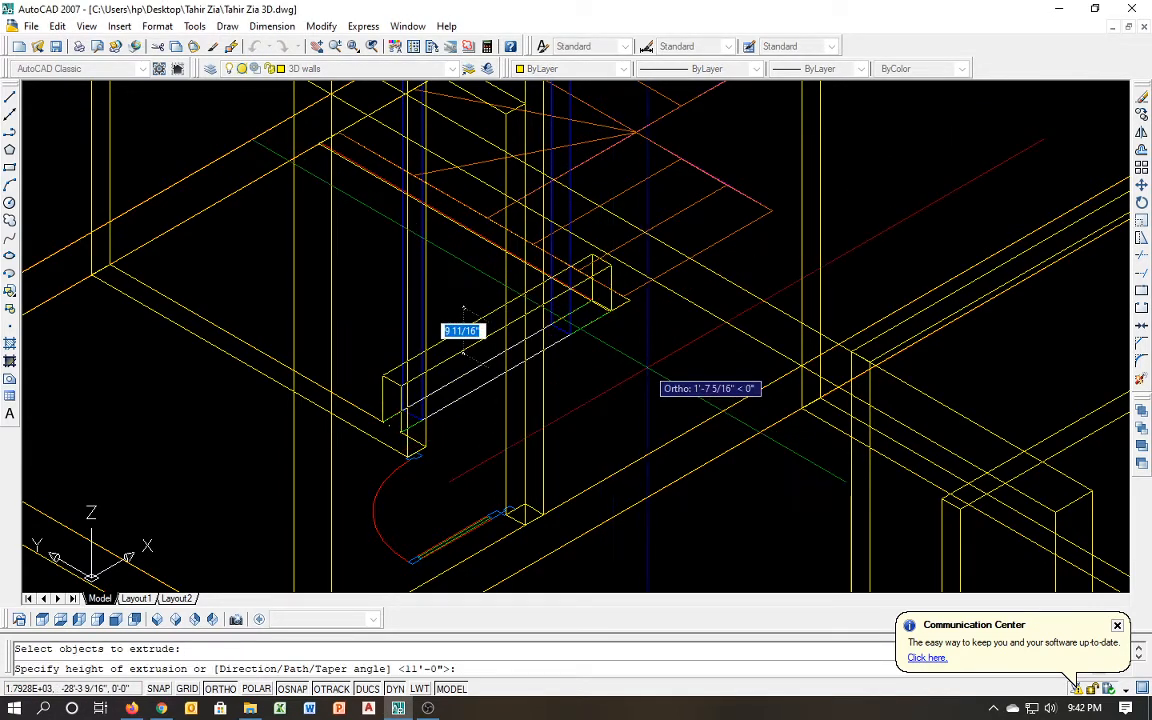
type("11'")
key("Return")
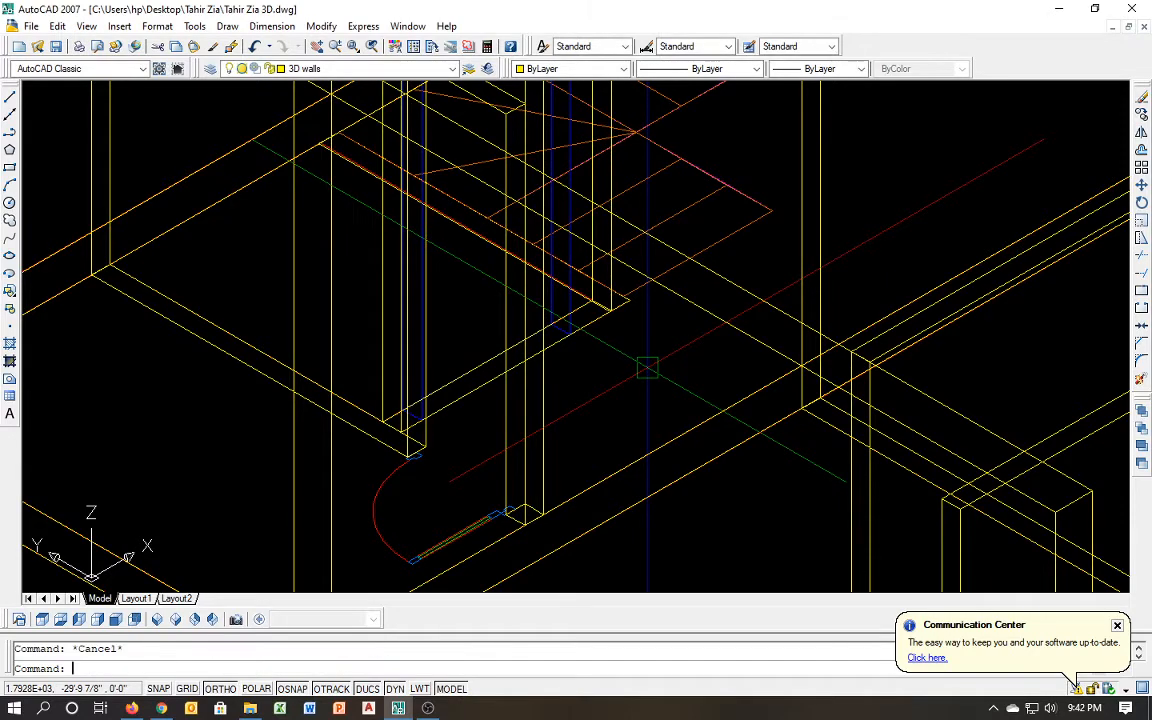
Subtract the opening solid from the 11' wall beside the stair flight
type("su")
key("Return")
left_click(587, 320)
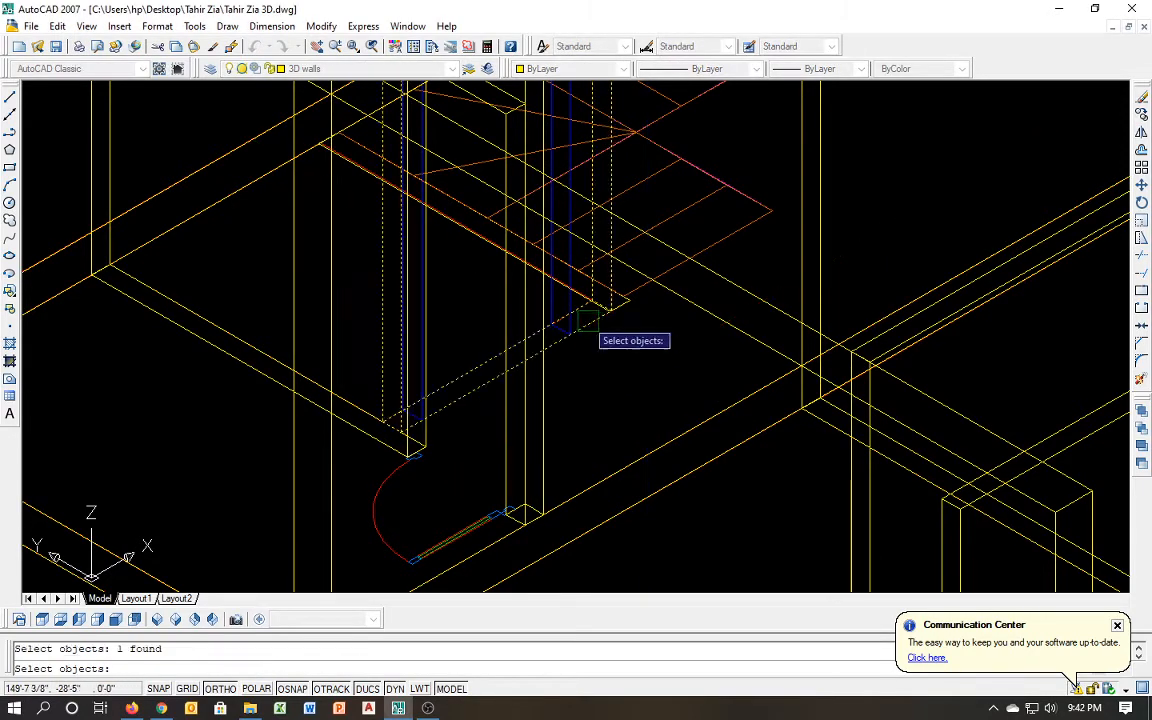
key("Return")
left_click(566, 302)
key("Return")
Try to subtract the opening solids from the long interior wall behind the staircase, and undo that subtraction
scroll(447, 405, "down", 3)
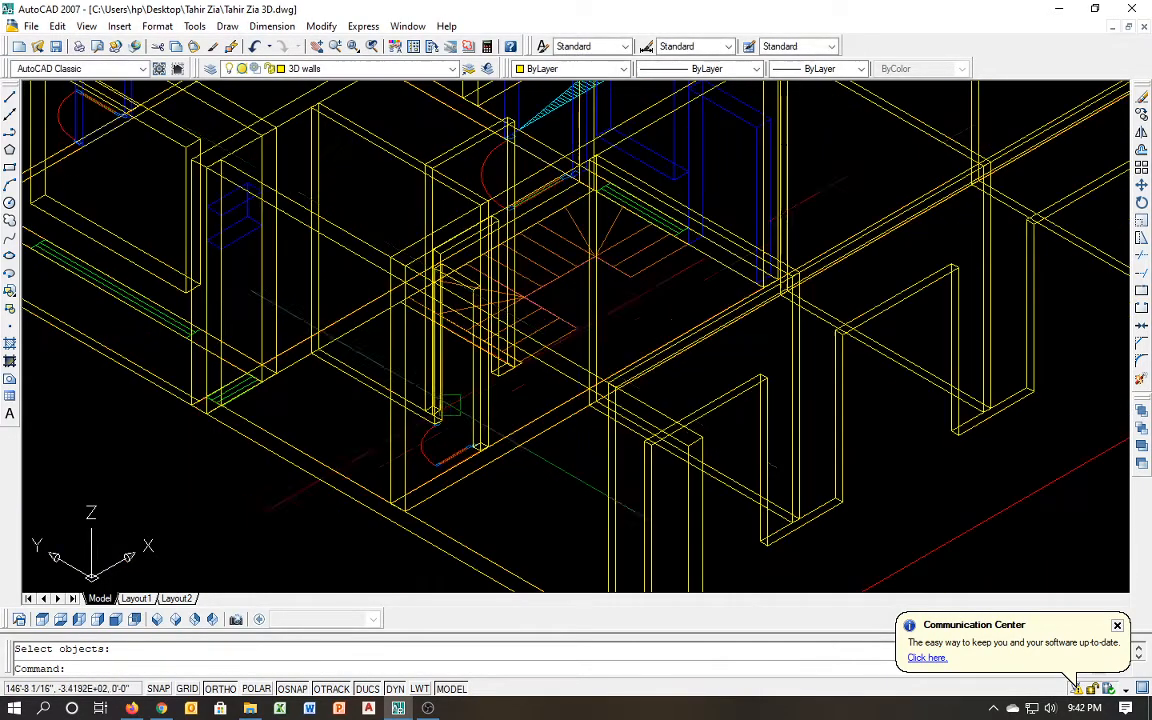
scroll(586, 329, "up", 5)
key("Return")
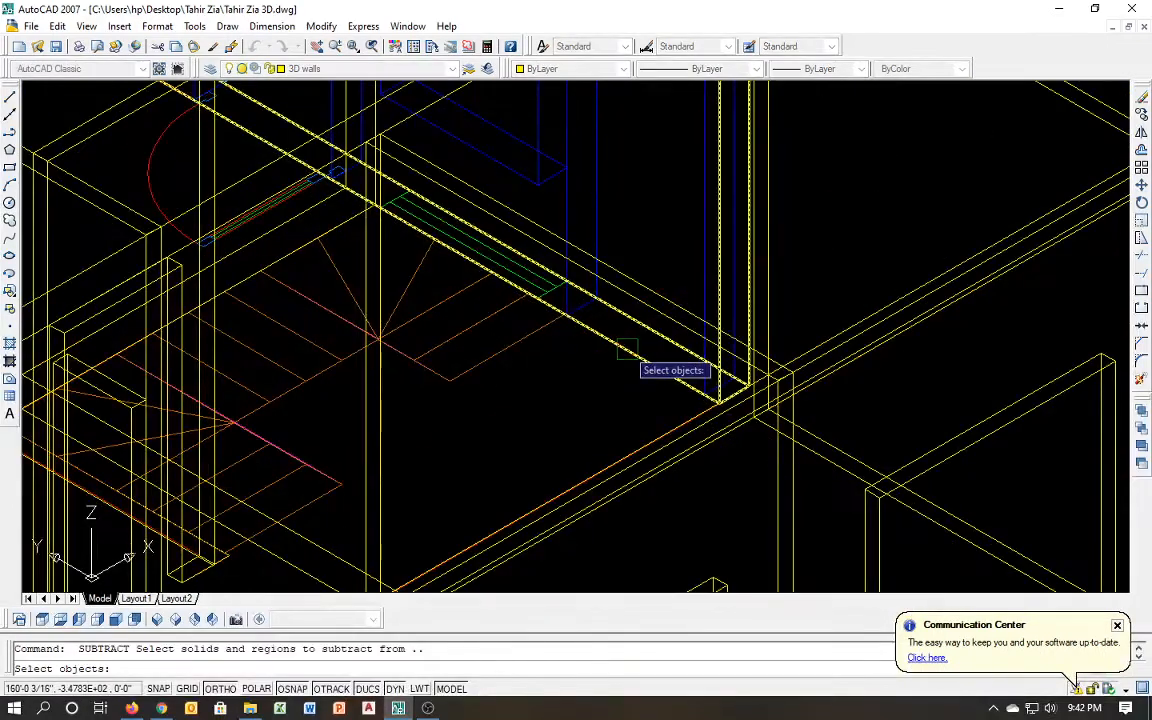
left_click(627, 350)
key("Return")
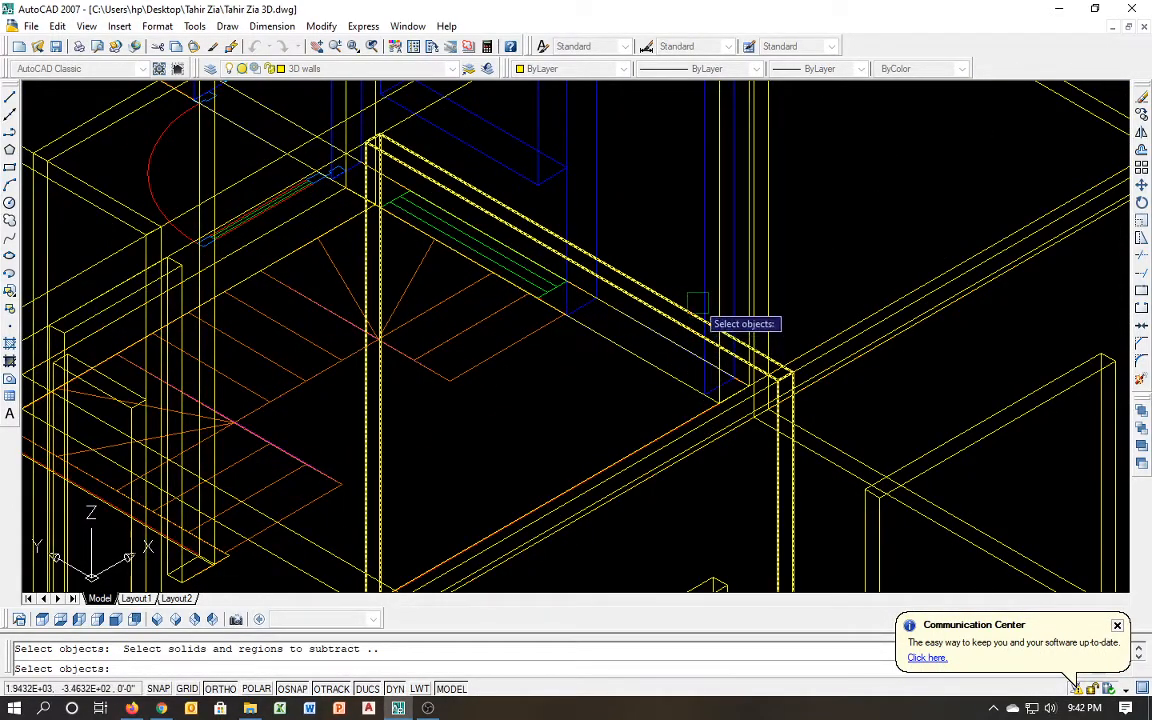
left_click(697, 280)
key("Return")
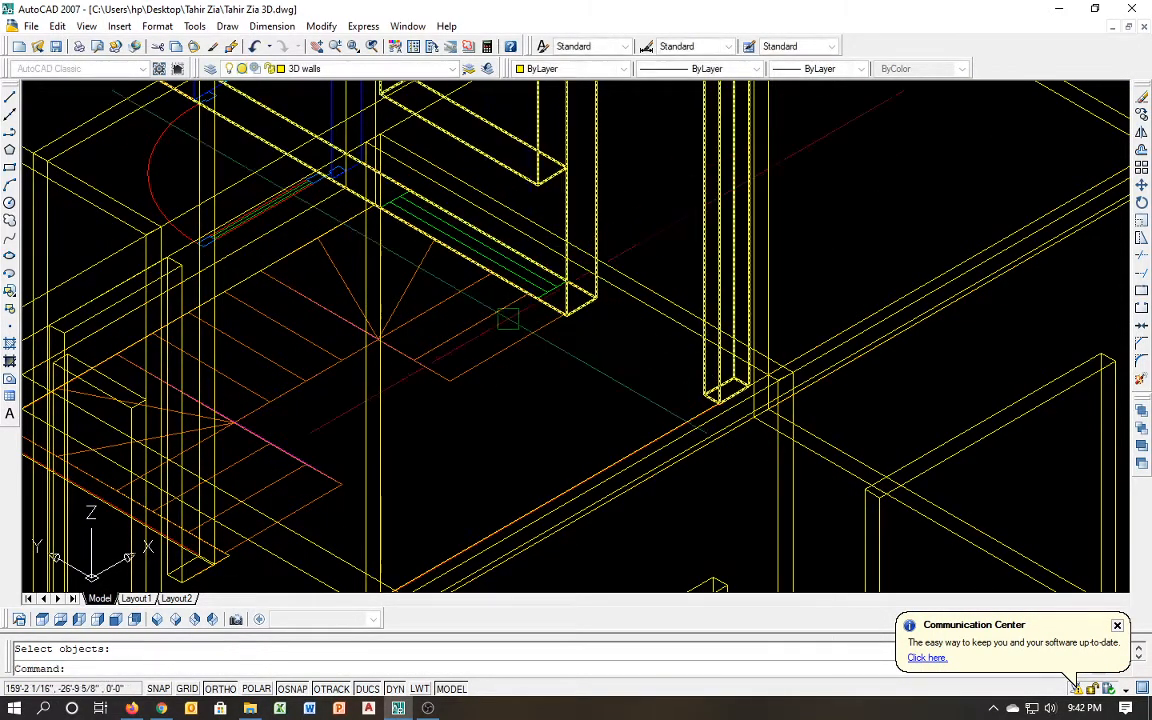
middle_click_drag(483, 309, 601, 463)
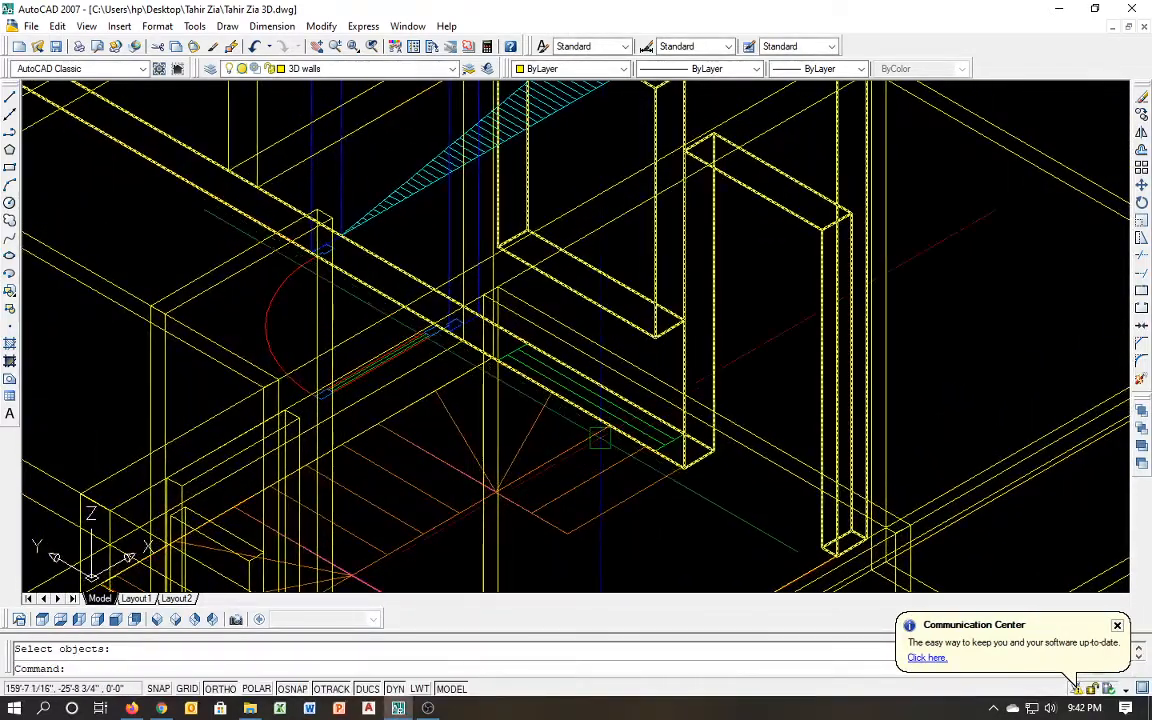
key("ctrl+z")
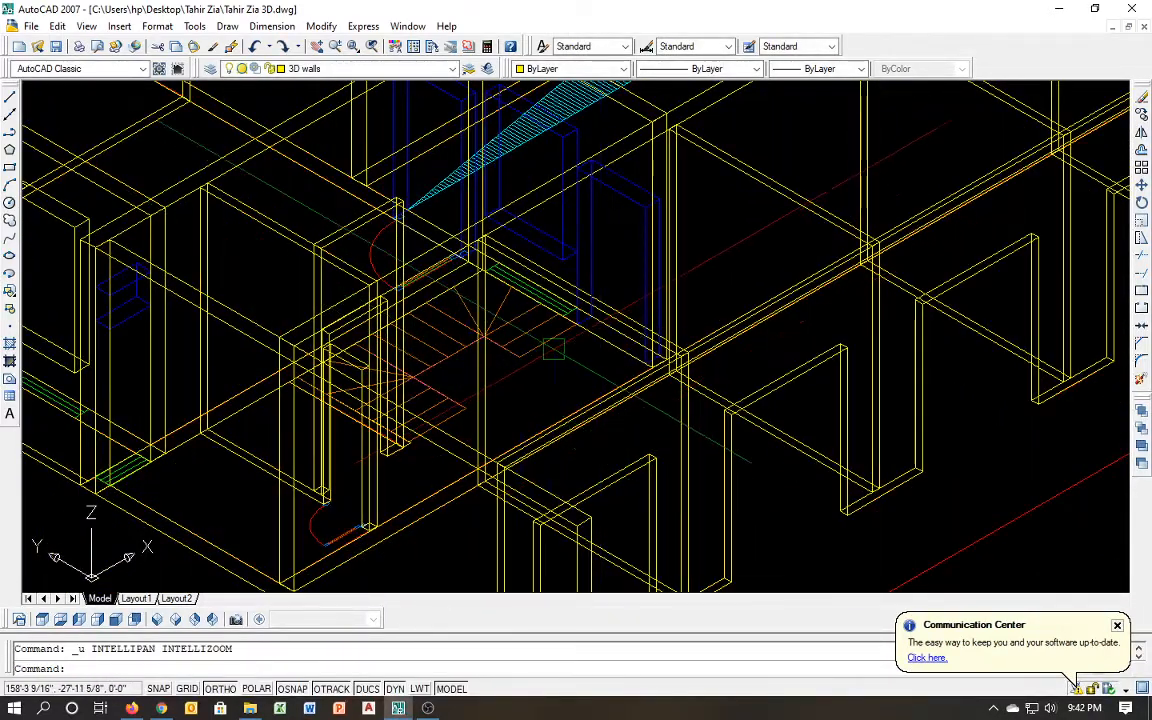
Subtract all four door and window solids from the long interior wall running behind the staircase
type("s")
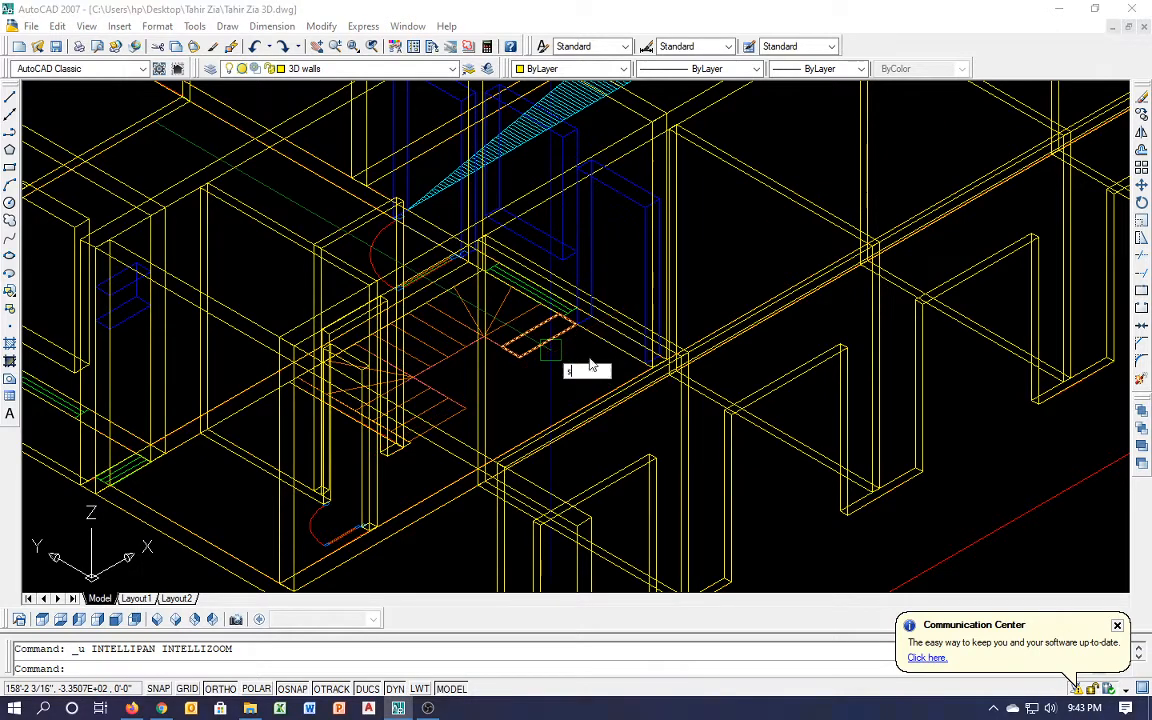
type("u")
key("Return")
left_click(602, 318)
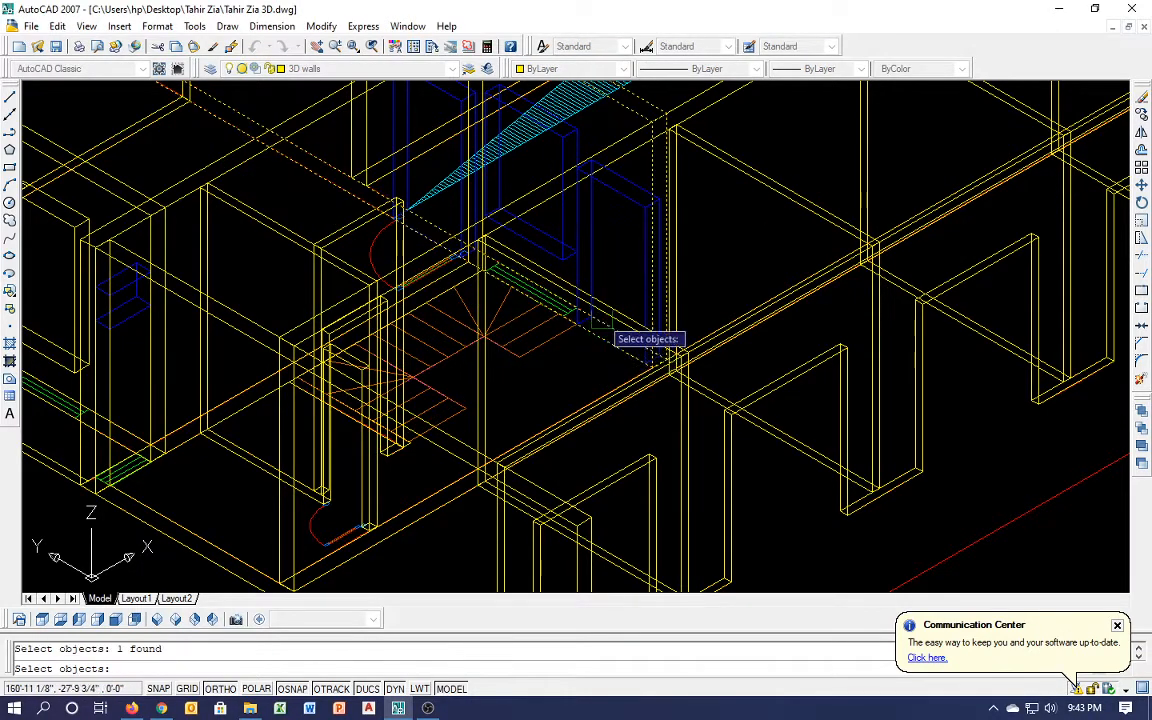
key("Return")
left_click(579, 244)
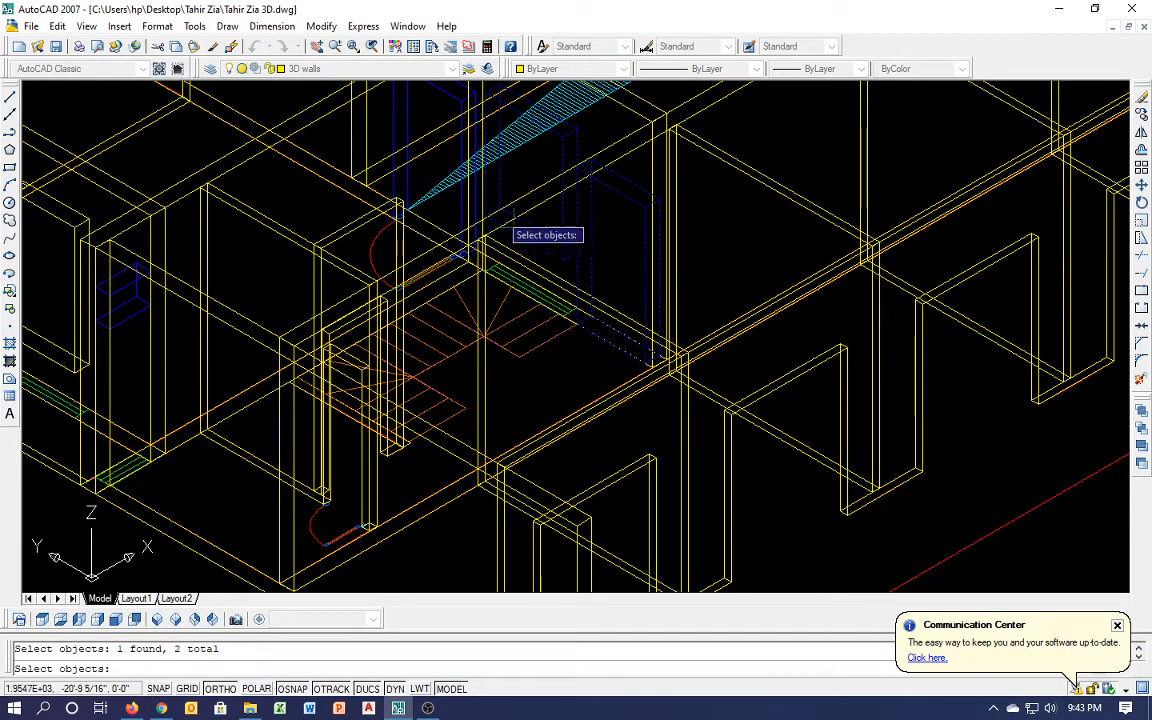
left_click(401, 121)
middle_click_drag(409, 224, 576, 445)
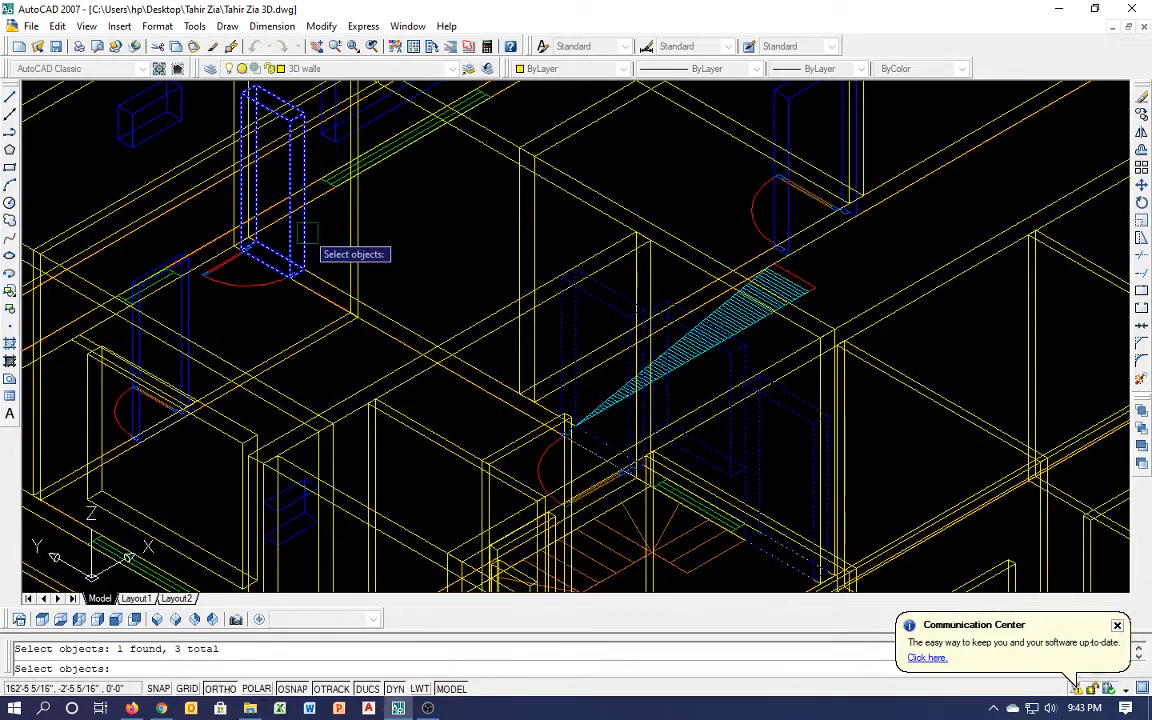
key("Return")
Subtract the door solid from the cross partition behind the corner room's large window
middle_click_drag(277, 348, 393, 309)
type("ex")
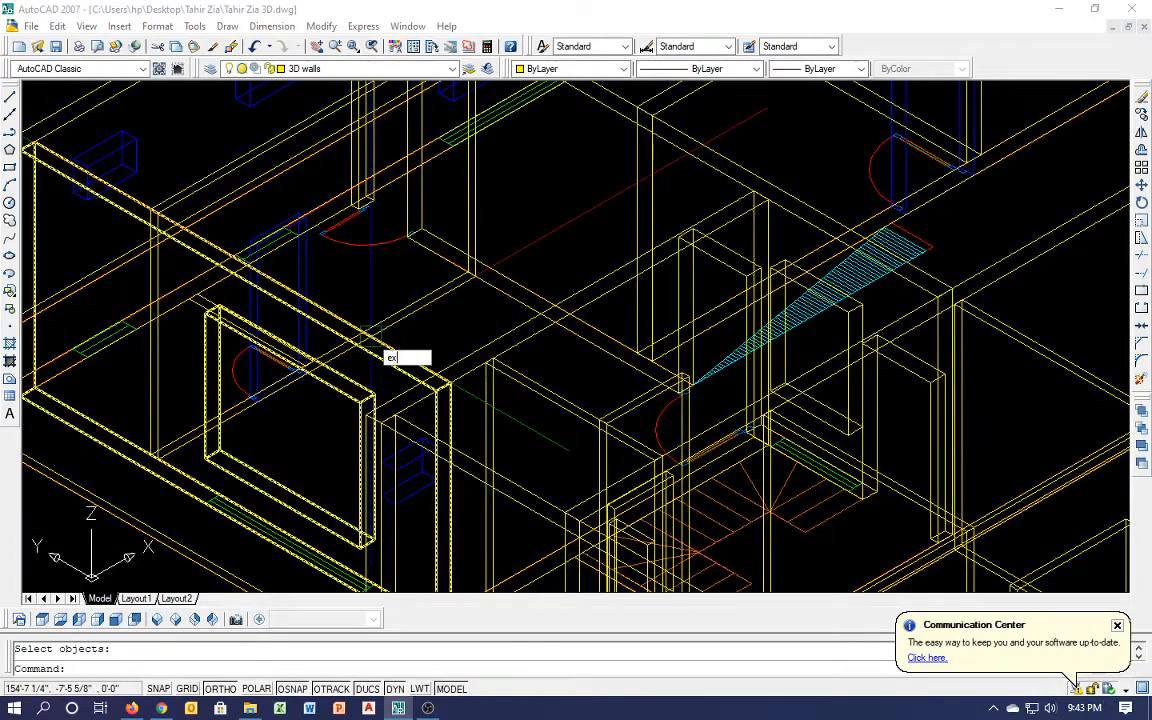
key("Escape")
type("su")
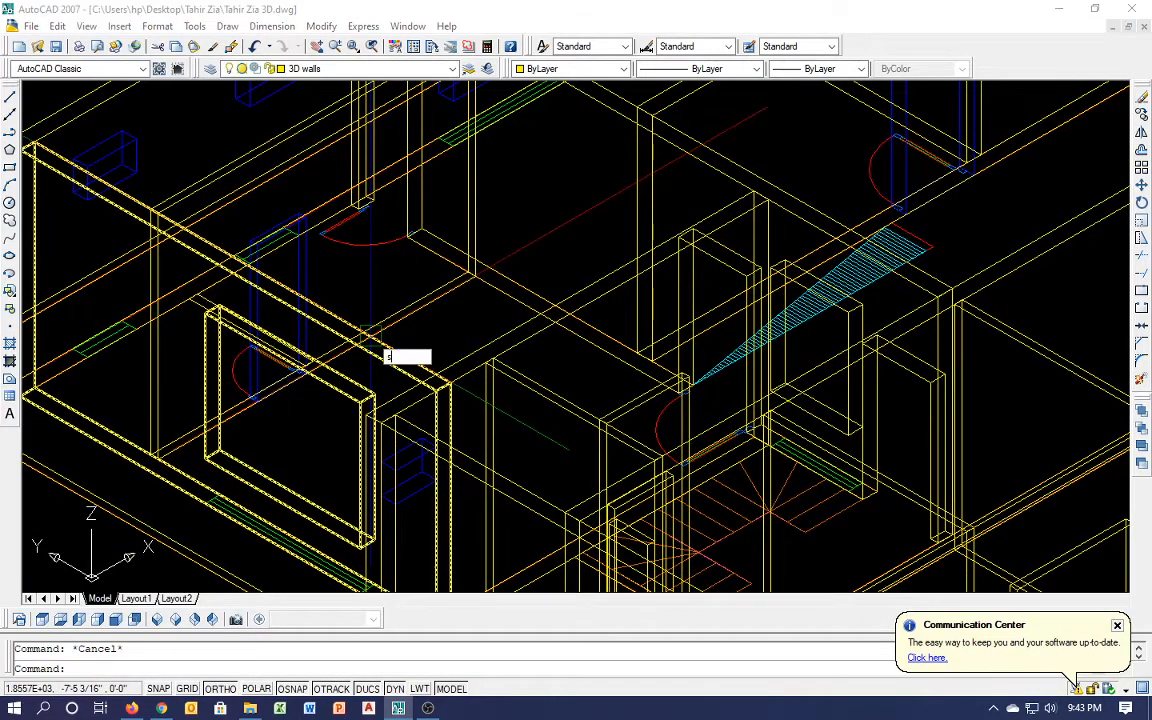
key("Return")
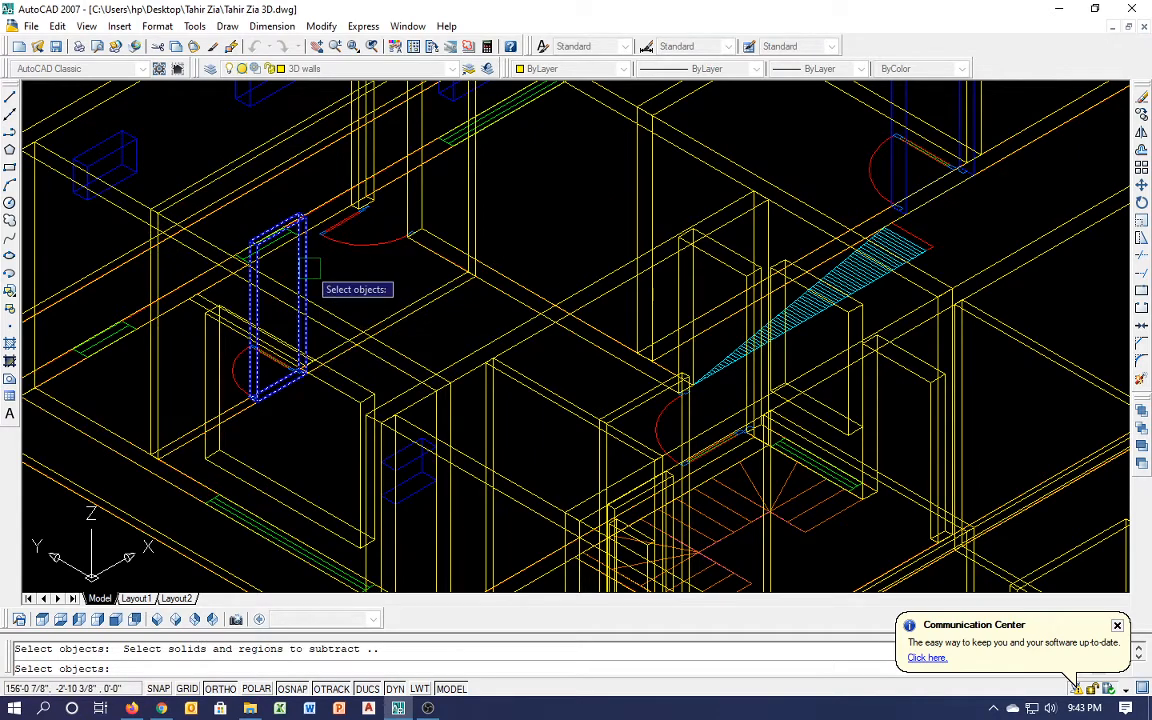
key("Return")
Subtract the two small ventilator solids and the two large window solids from the long back wall
scroll(207, 401, "down", 2)
middle_click_drag(326, 383, 294, 401)
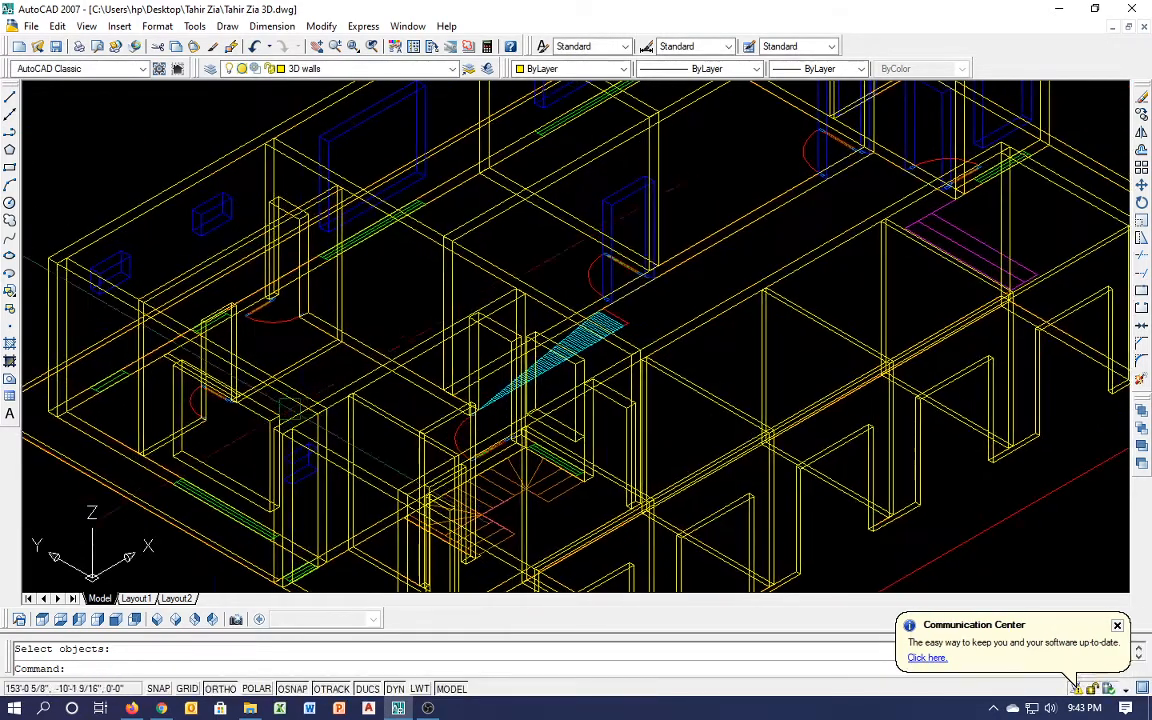
key("Return")
left_click(112, 266)
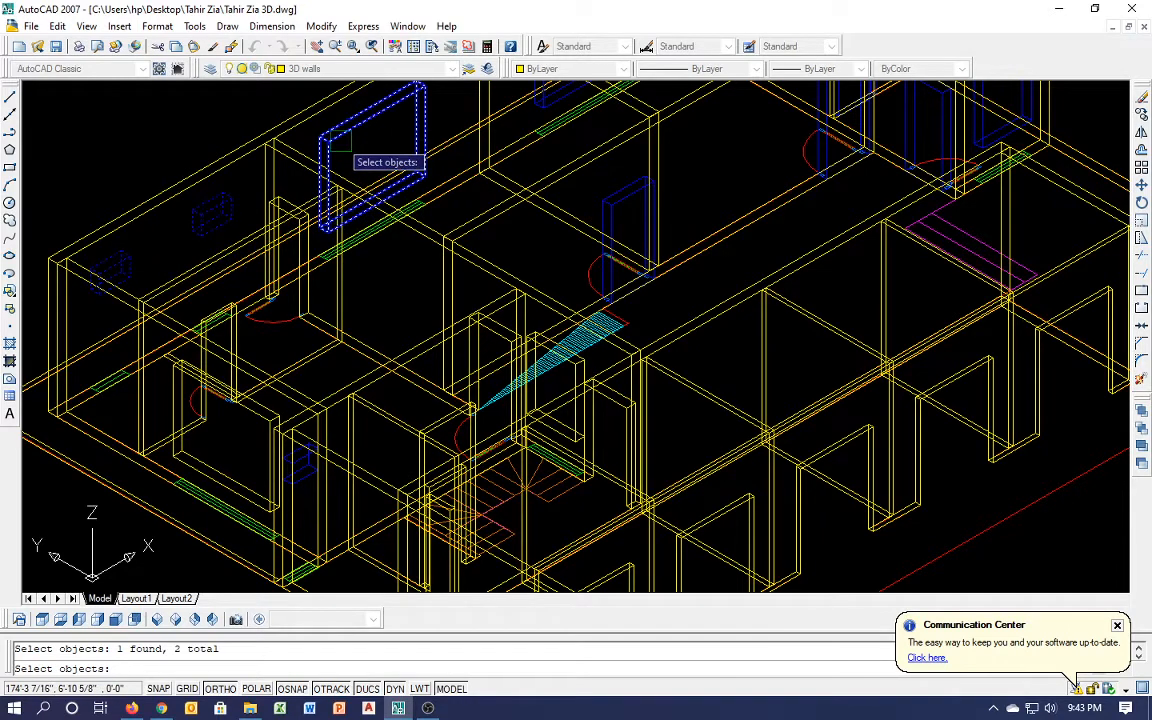
left_click(339, 144)
middle_click_drag(624, 221, 434, 460)
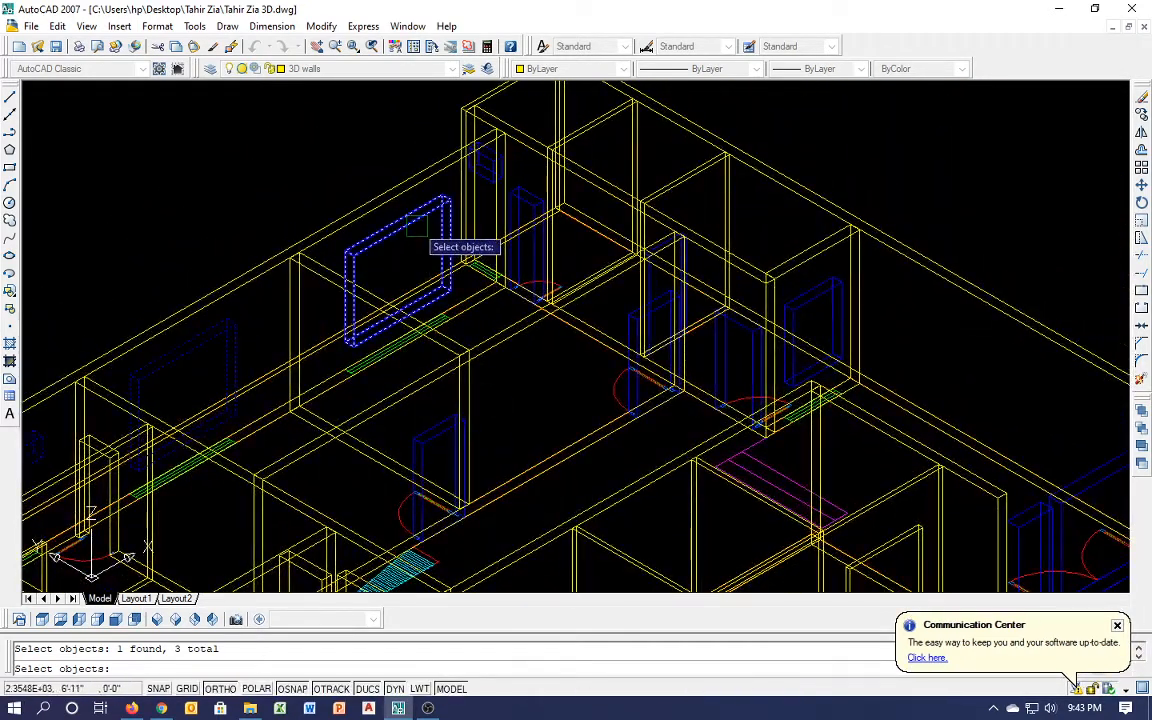
key("Return")
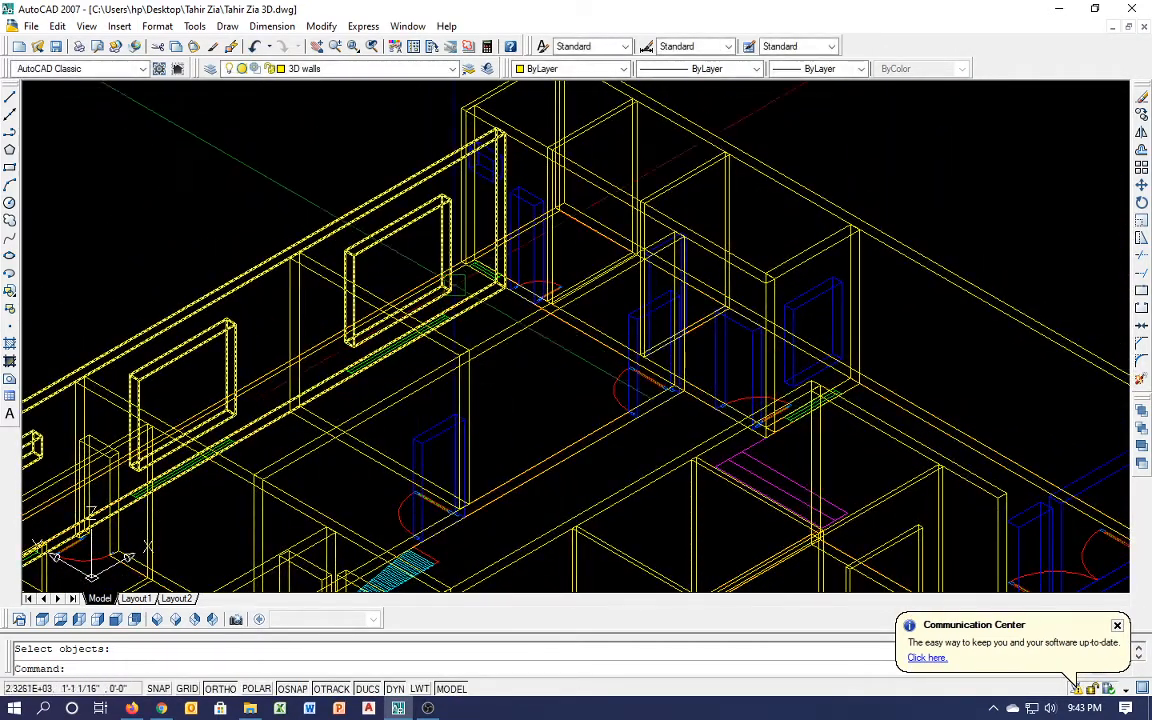
Subtract the two door solids from the long interior wall running past the narrow cyan stair steps
middle_click_drag(481, 272, 557, 253)
left_click(488, 355)
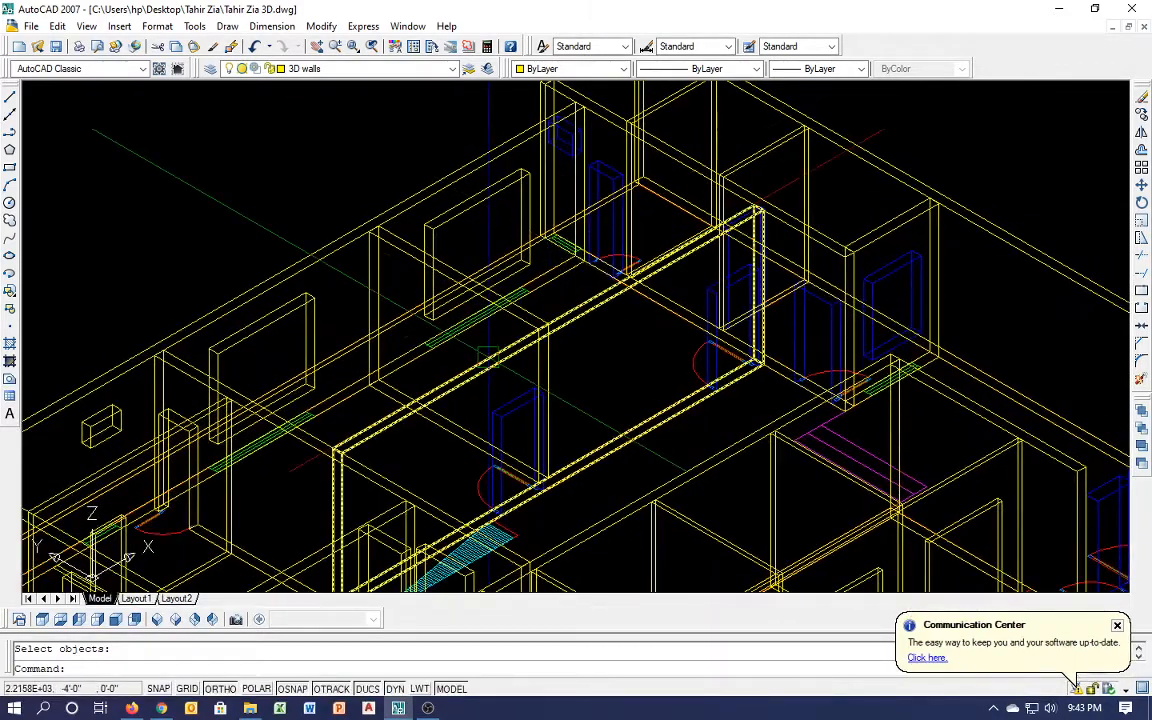
key("Return")
left_click(617, 435)
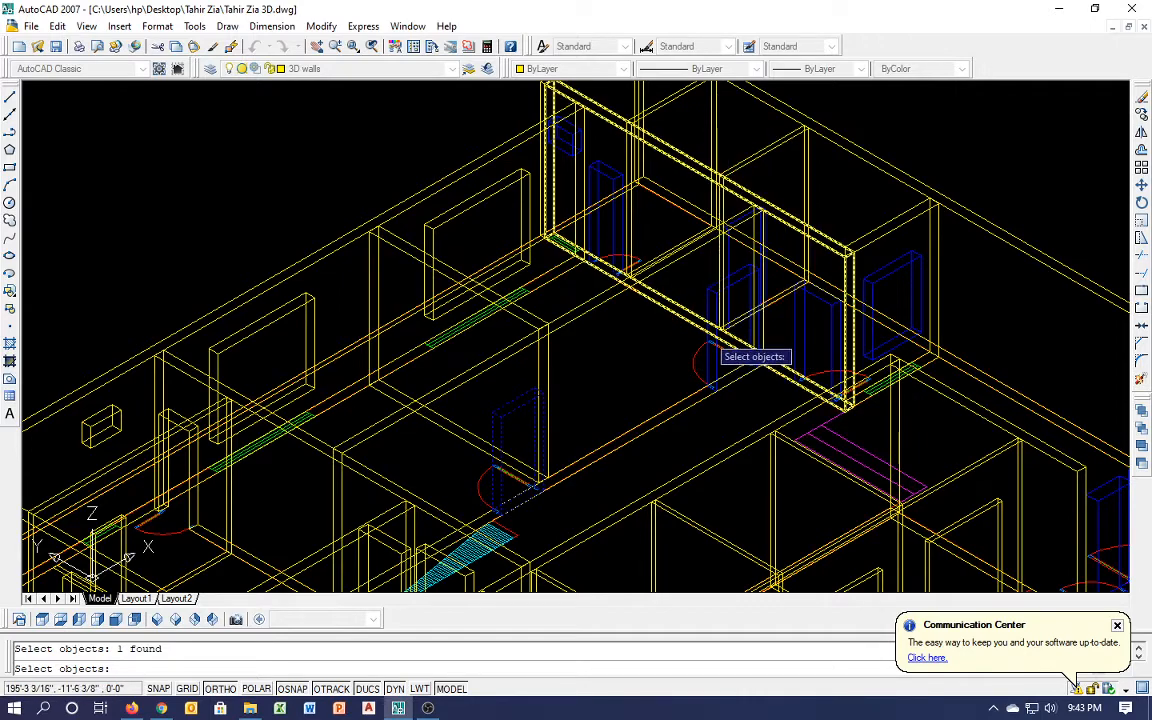
key("Return")
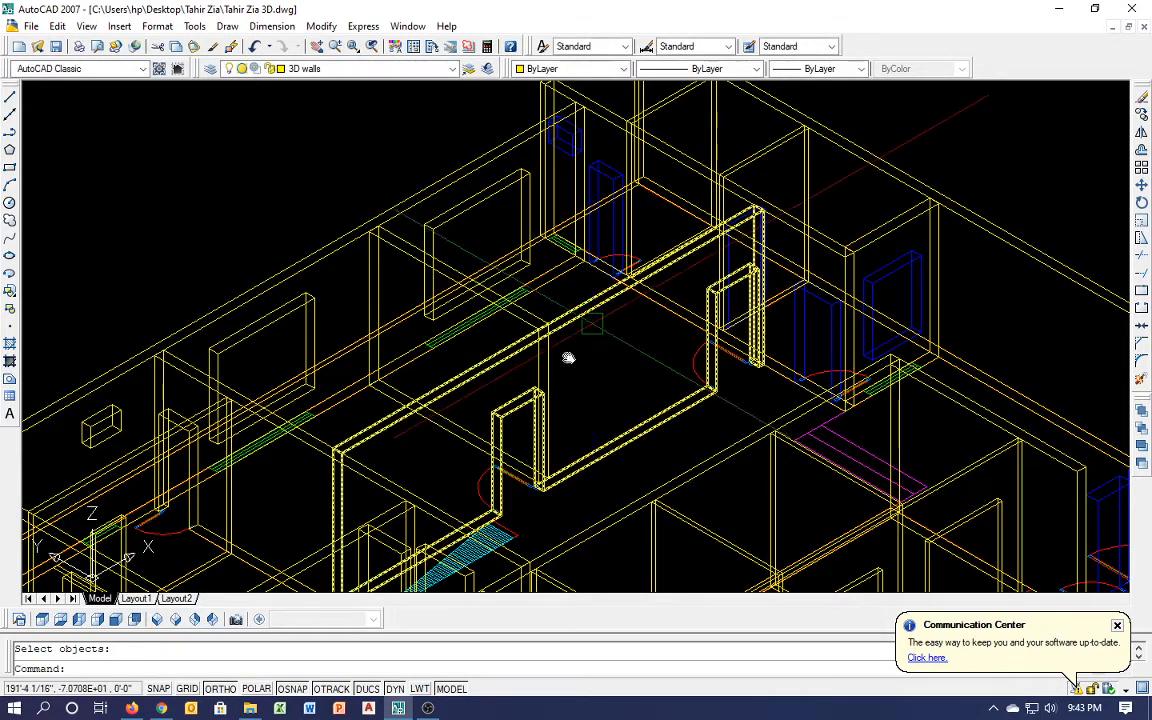
Subtract the narrow door solid and the wider door solid from the cross wall at the far end of the central rooms
scroll(510, 372, "up", 3)
key("Return")
left_click(582, 510)
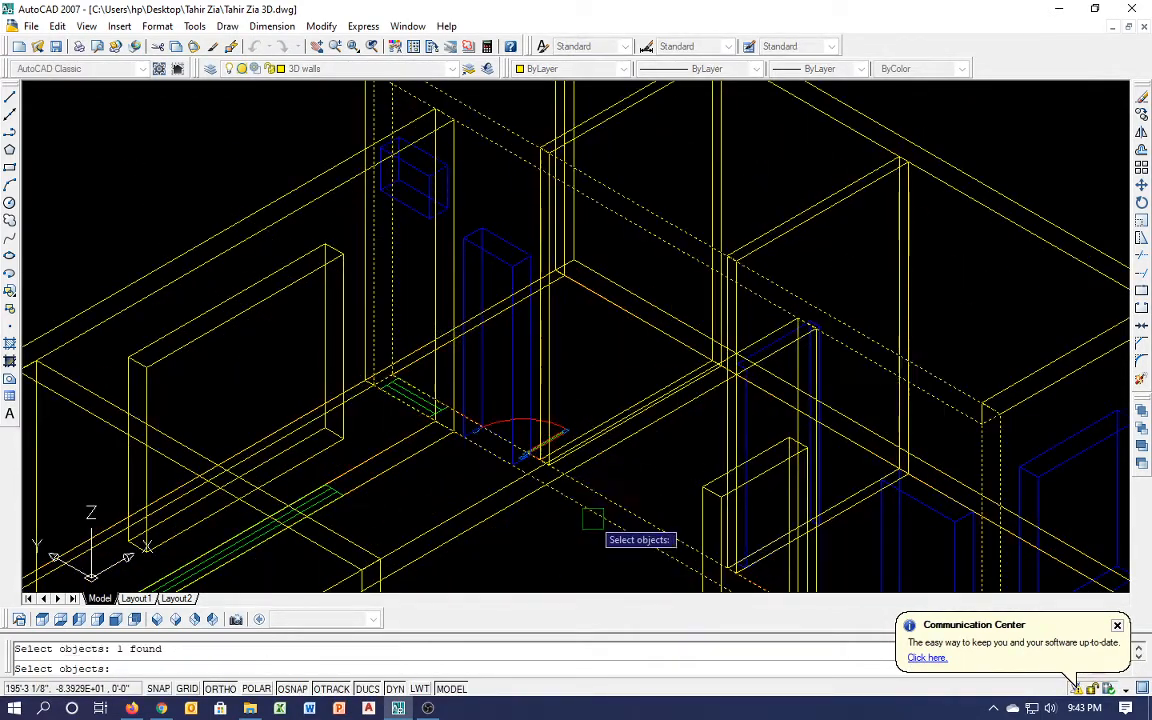
scroll(478, 340, "down", 2)
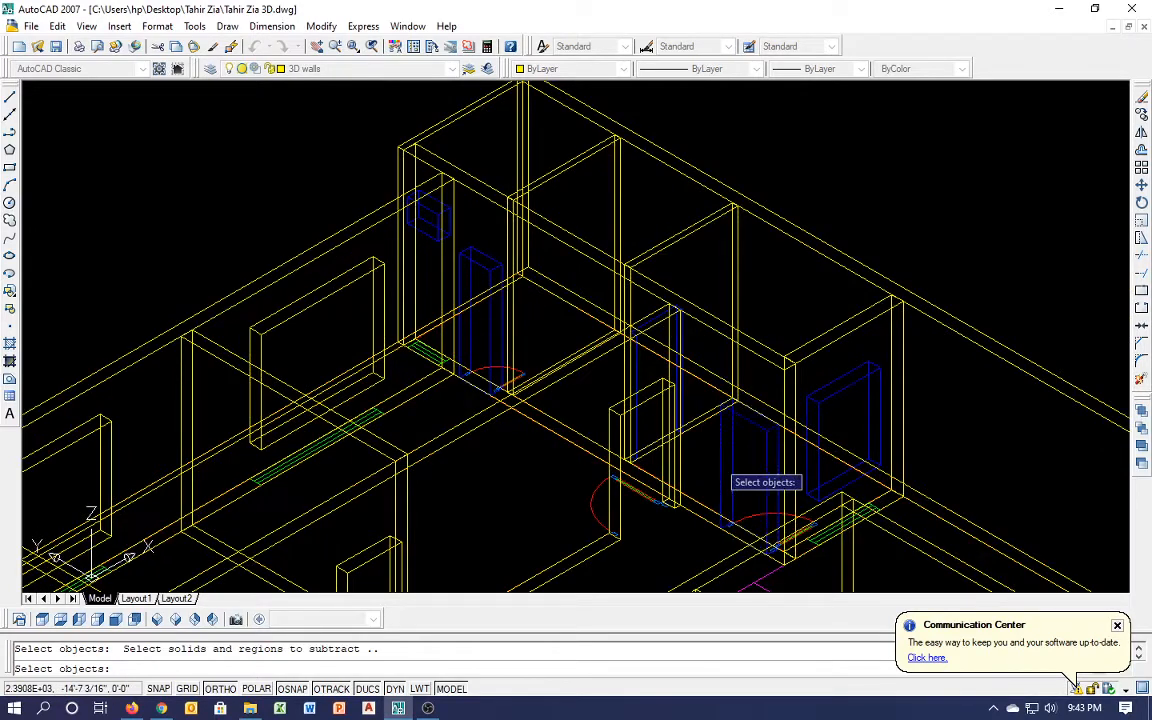
key("Return")
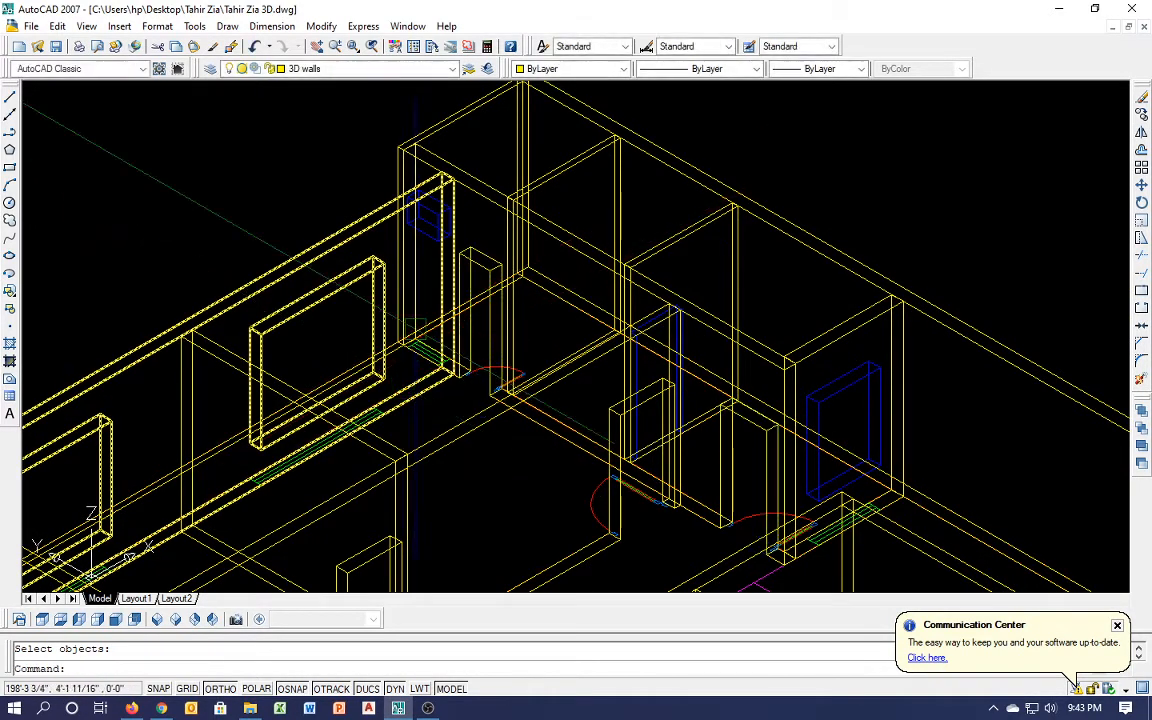
Subtract the small ventilator solid from the wall at the far corner, beside the narrow door opening
key("Return")
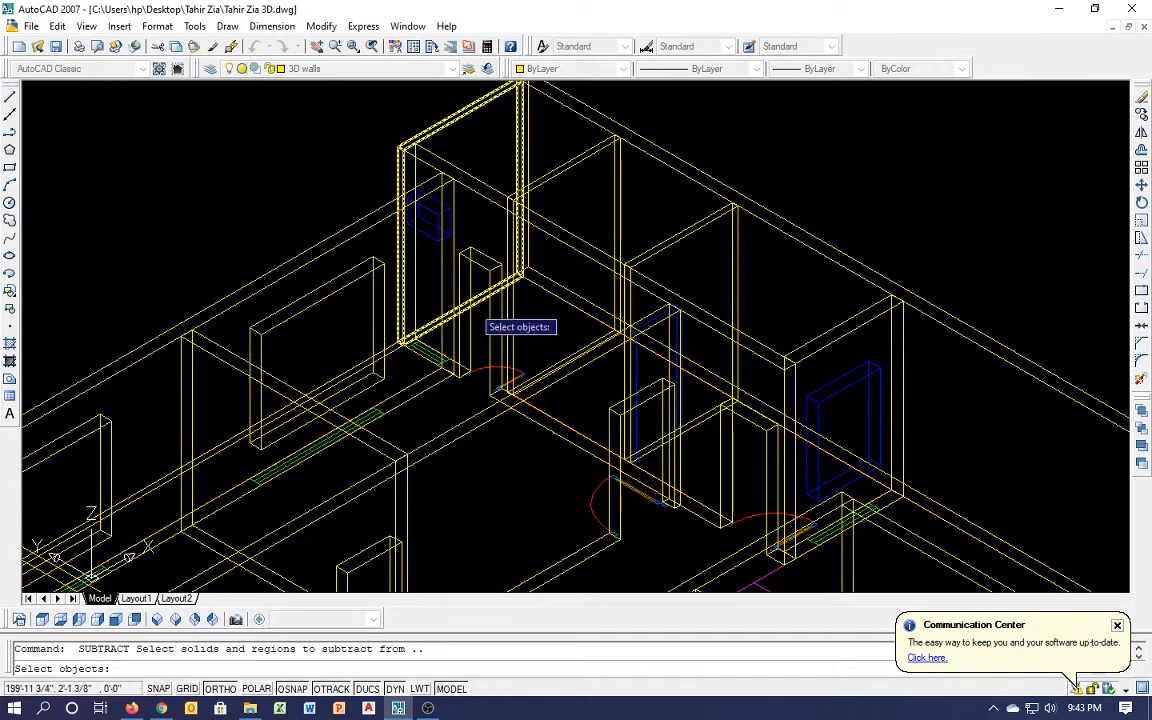
left_click(487, 323)
key("Return")
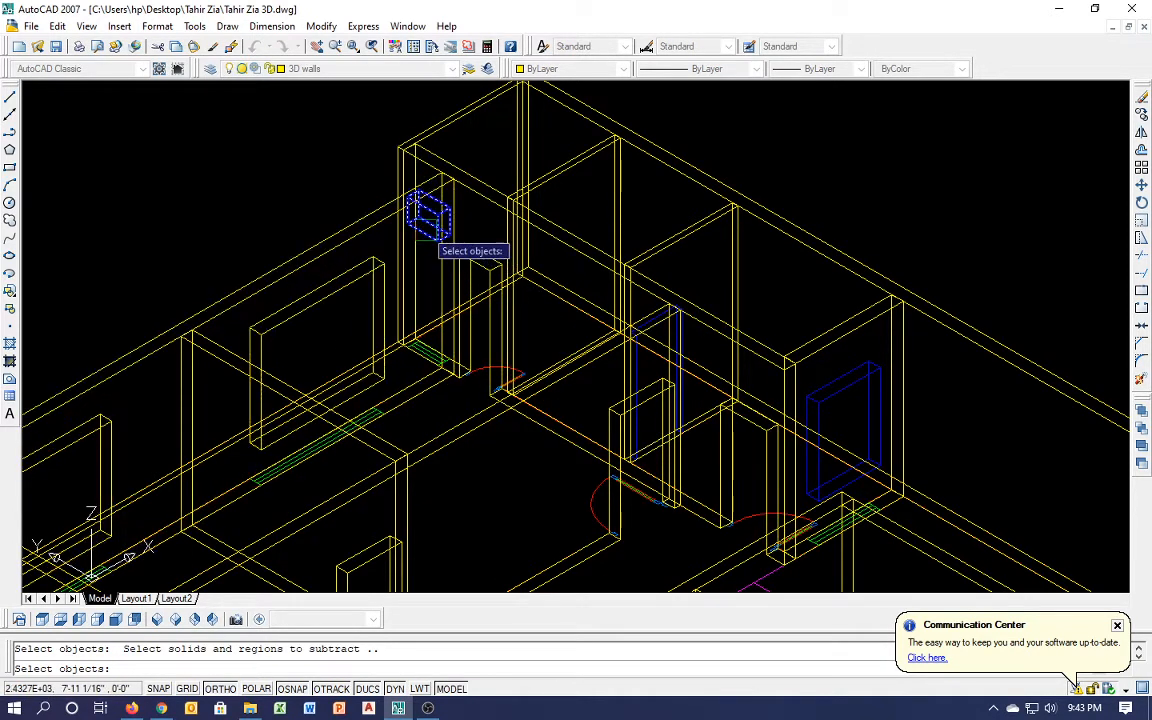
left_click(425, 230)
key("Return")
middle_click_drag(481, 352, 371, 344)
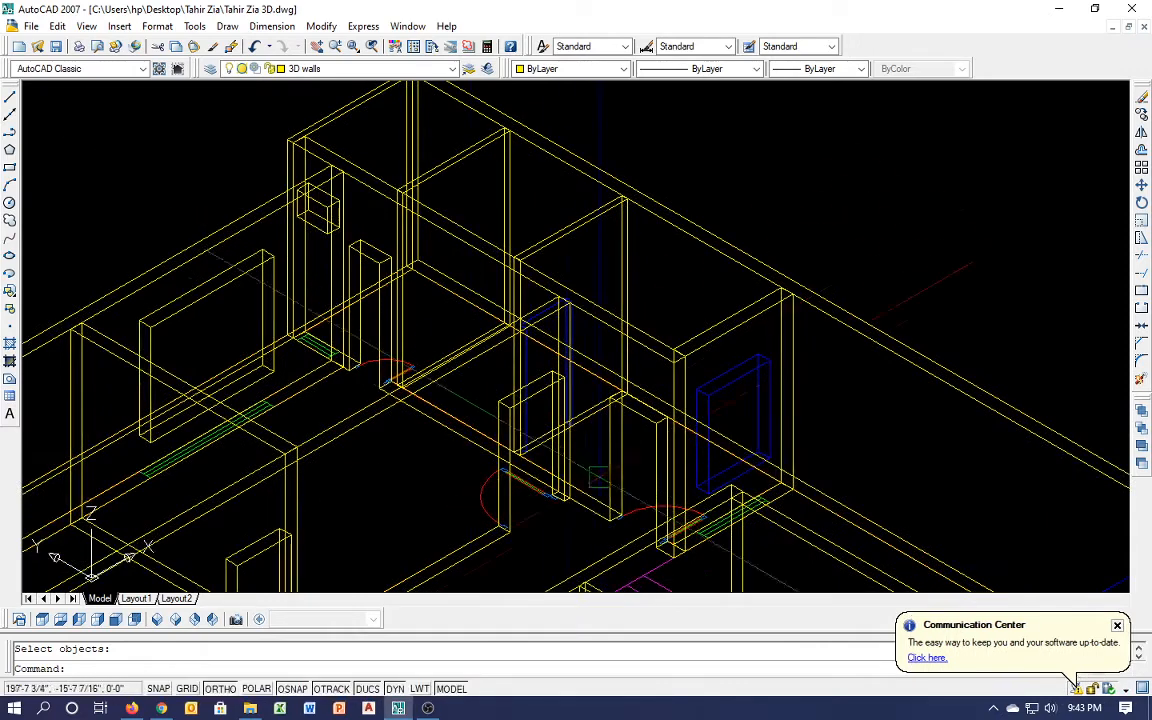
Subtract the tall door solid from the short partition behind the cross wall
key("Return")
left_click(585, 420)
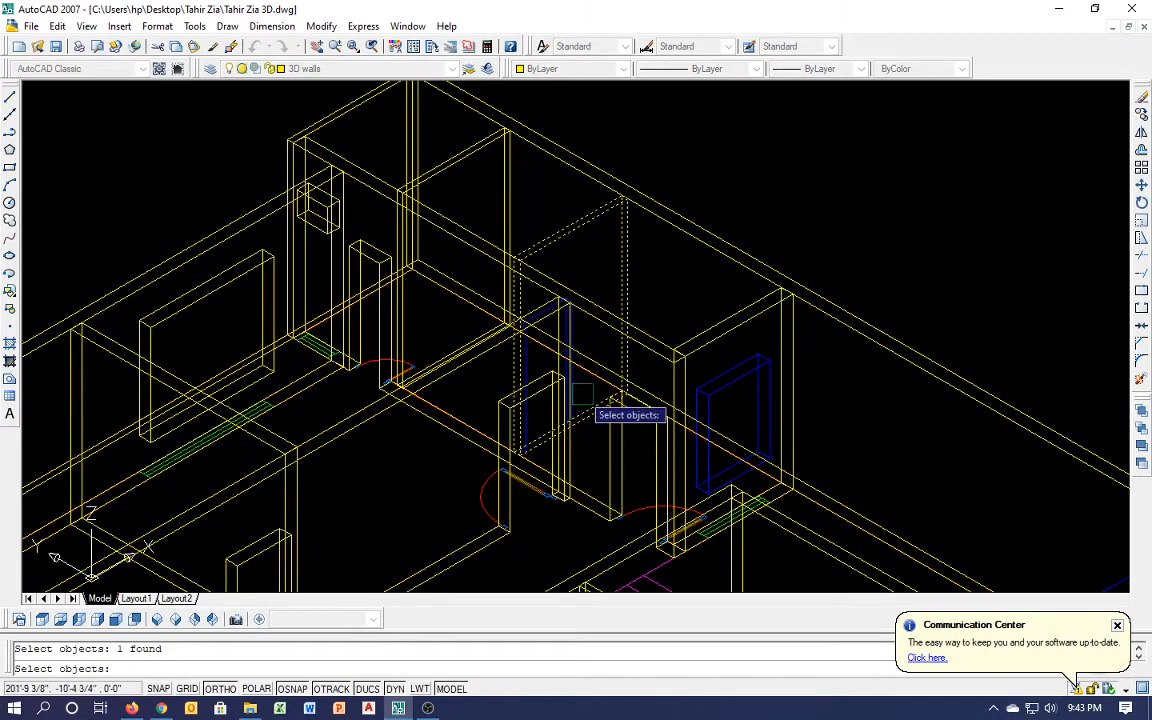
key("Return")
key("Return")
Subtract the window solid from the short wall next to the wider door opening
middle_click_drag(735, 457, 609, 347)
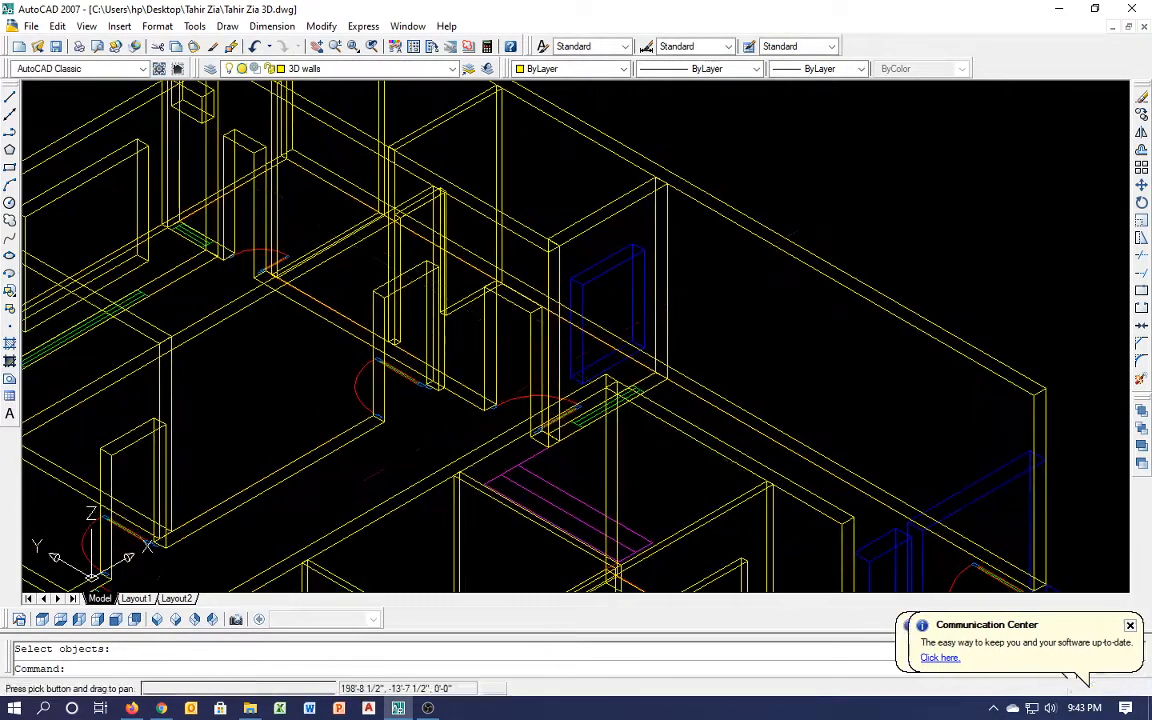
key("Return")
left_click(678, 318)
key("Return")
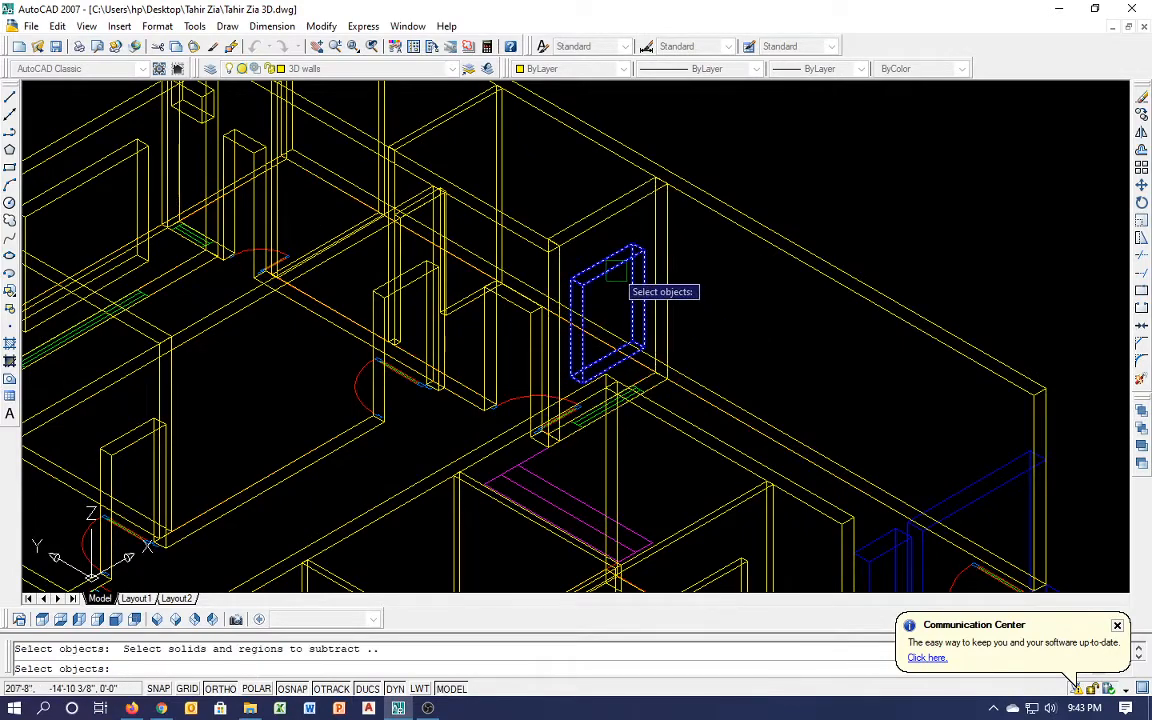
left_click(618, 271)
key("Return")
Try to extrude the entrance wall outline by 9', and undo that extrusion
scroll(528, 275, "down", 3)
middle_click_drag(646, 403, 622, 311)
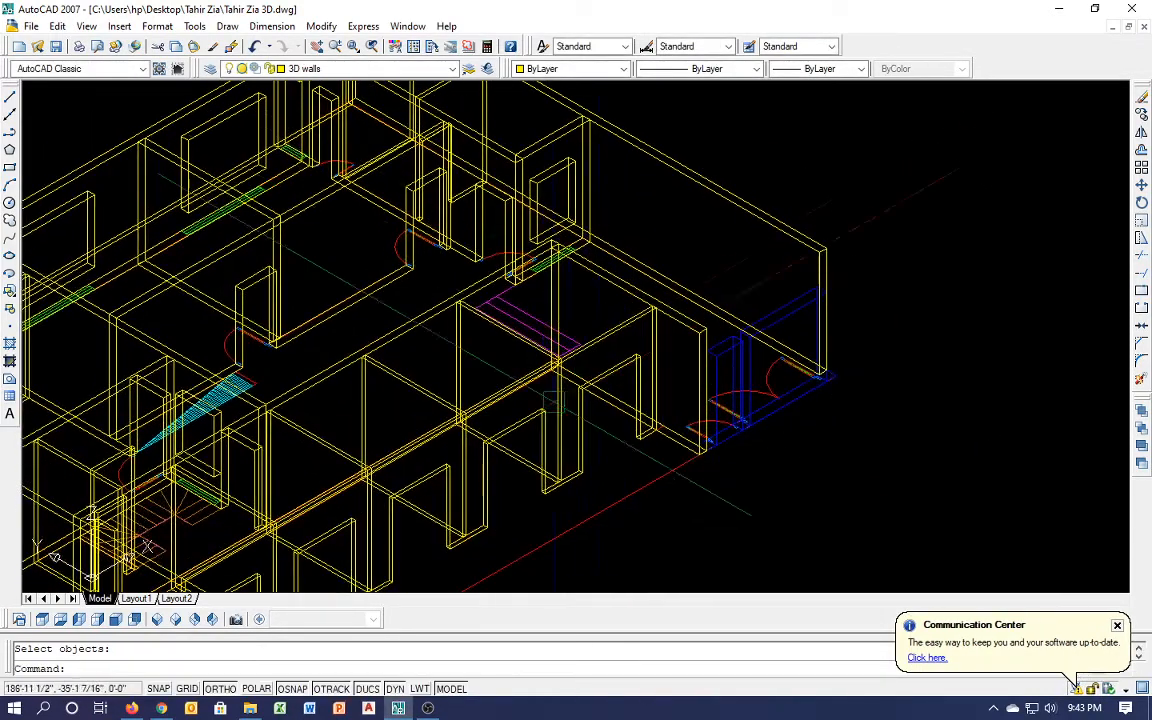
scroll(570, 410, "down", 3)
middle_click_drag(609, 432, 695, 365)
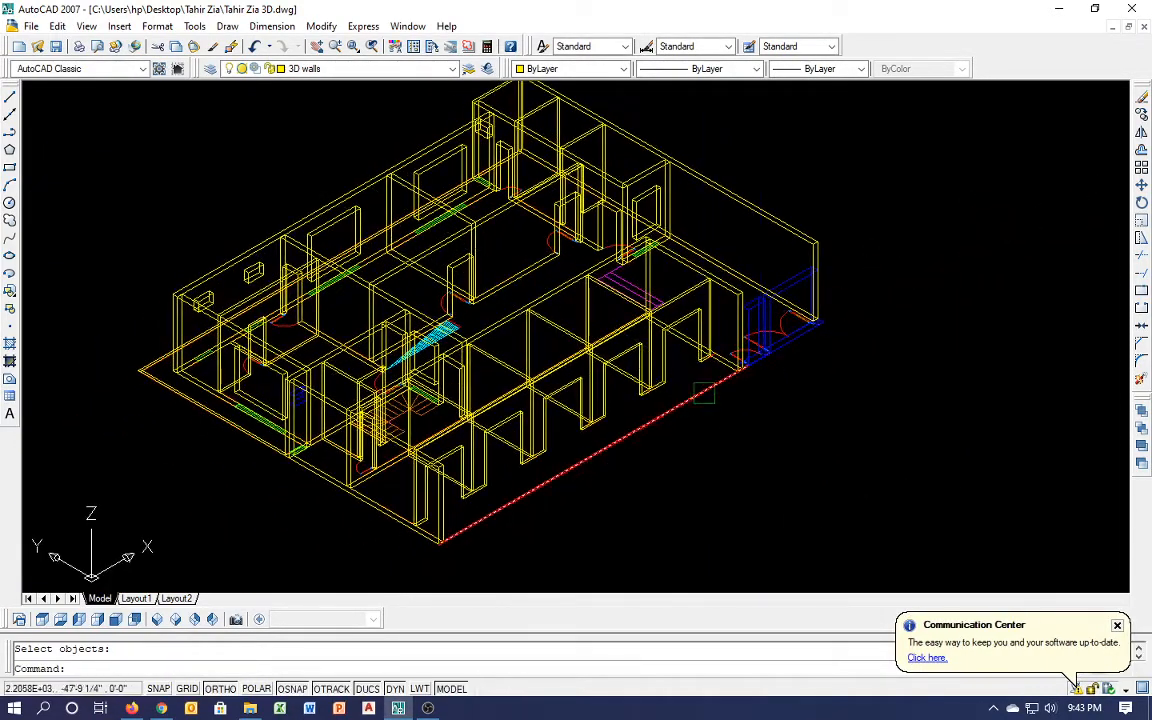
scroll(703, 393, "up", 4)
key("Escape")
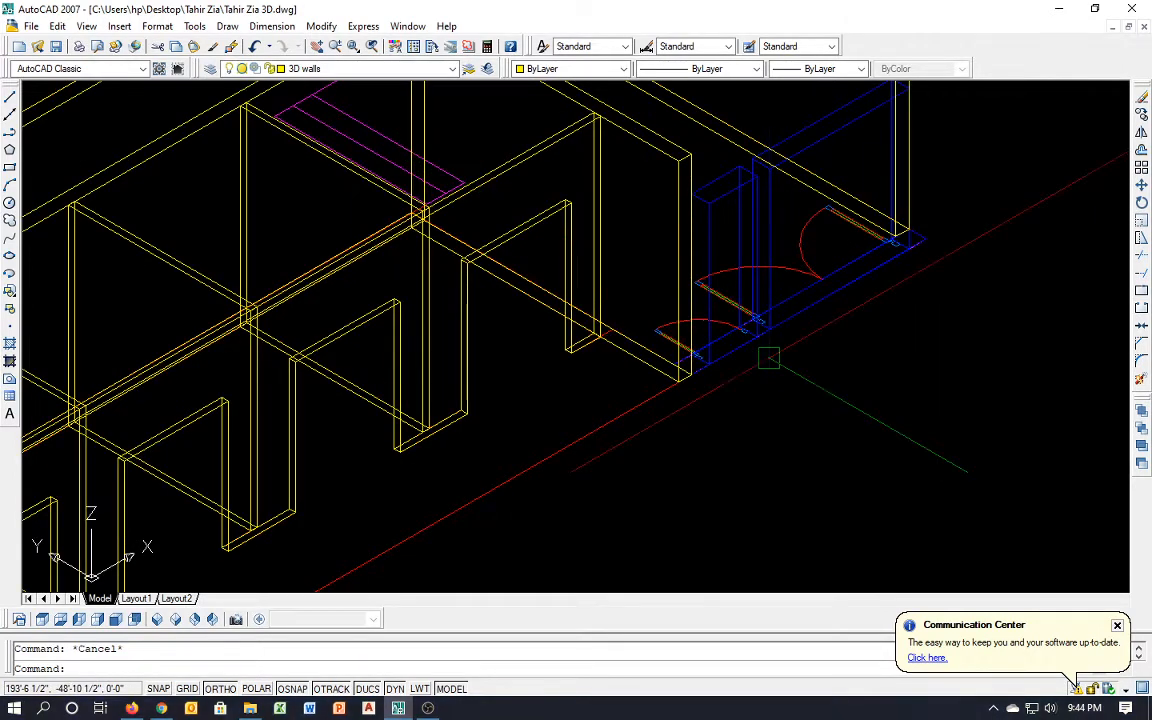
type("ext")
key("Return")
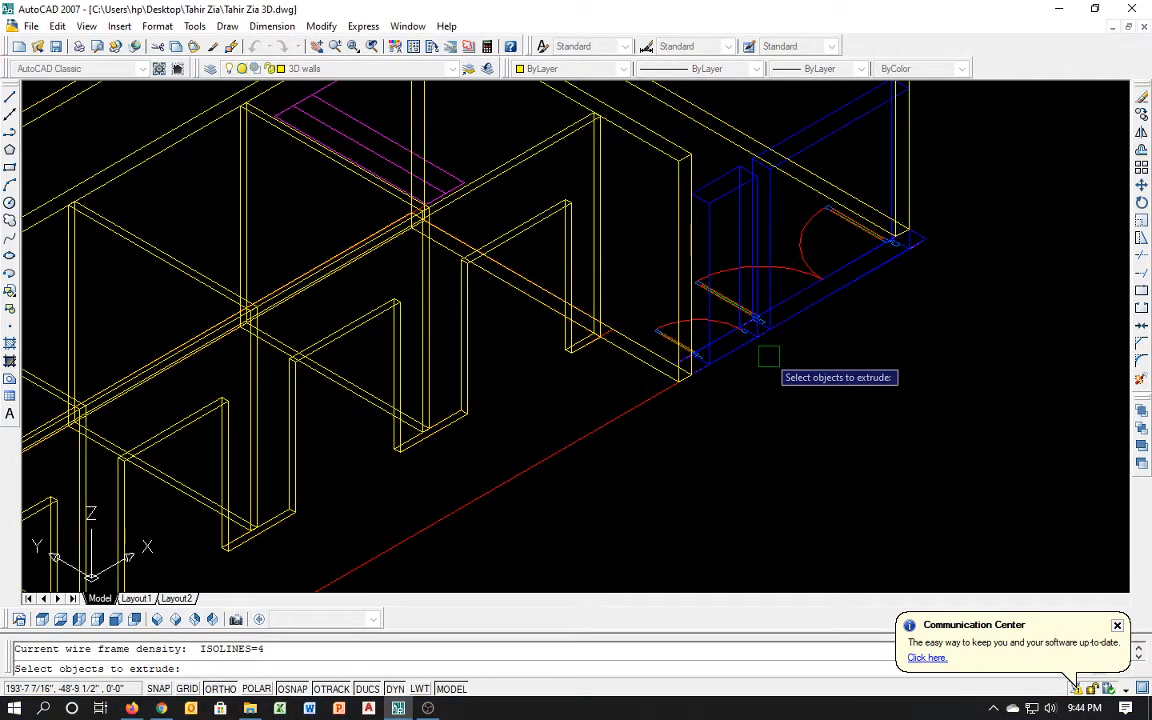
left_click(812, 313)
key("Return")
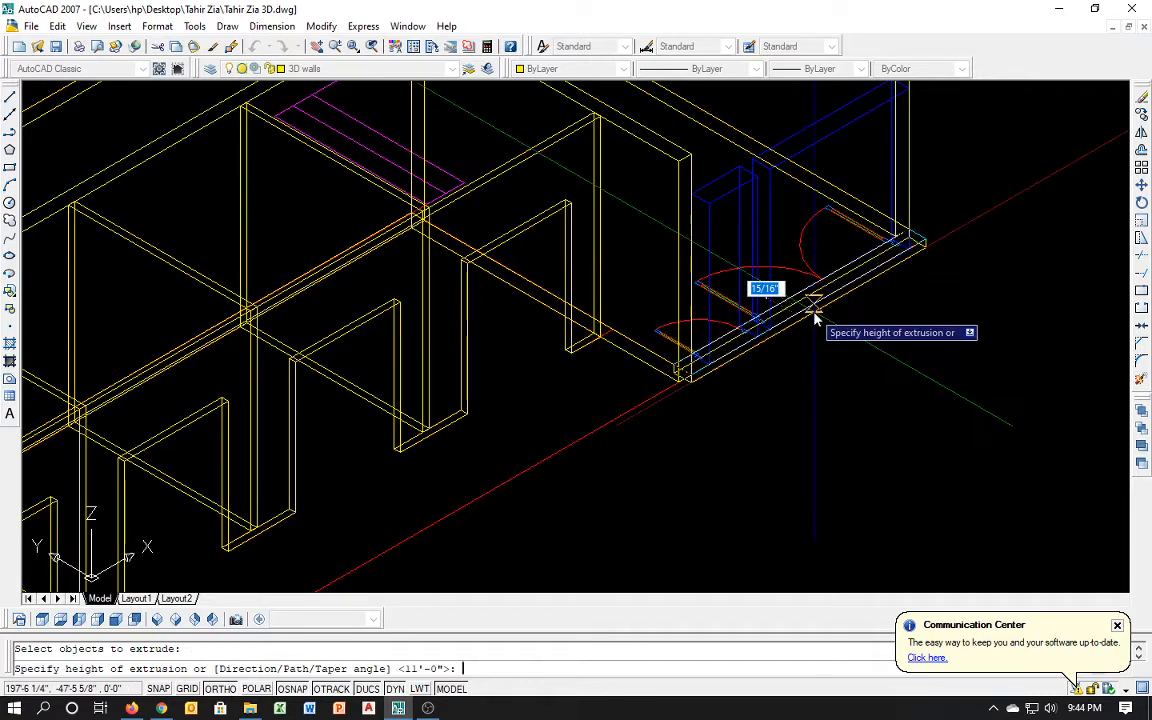
type("9'")
key("Return")
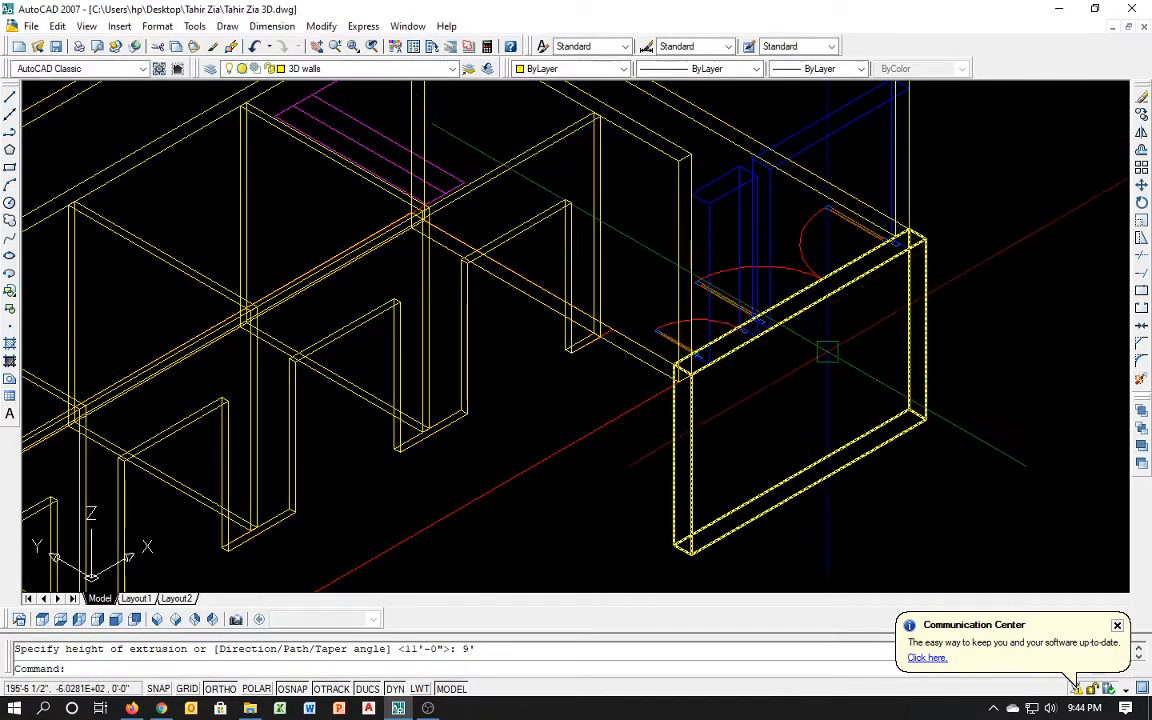
key("ctrl+z")
Extrude the entrance wall outline upward to a height of 9'
type("ext")
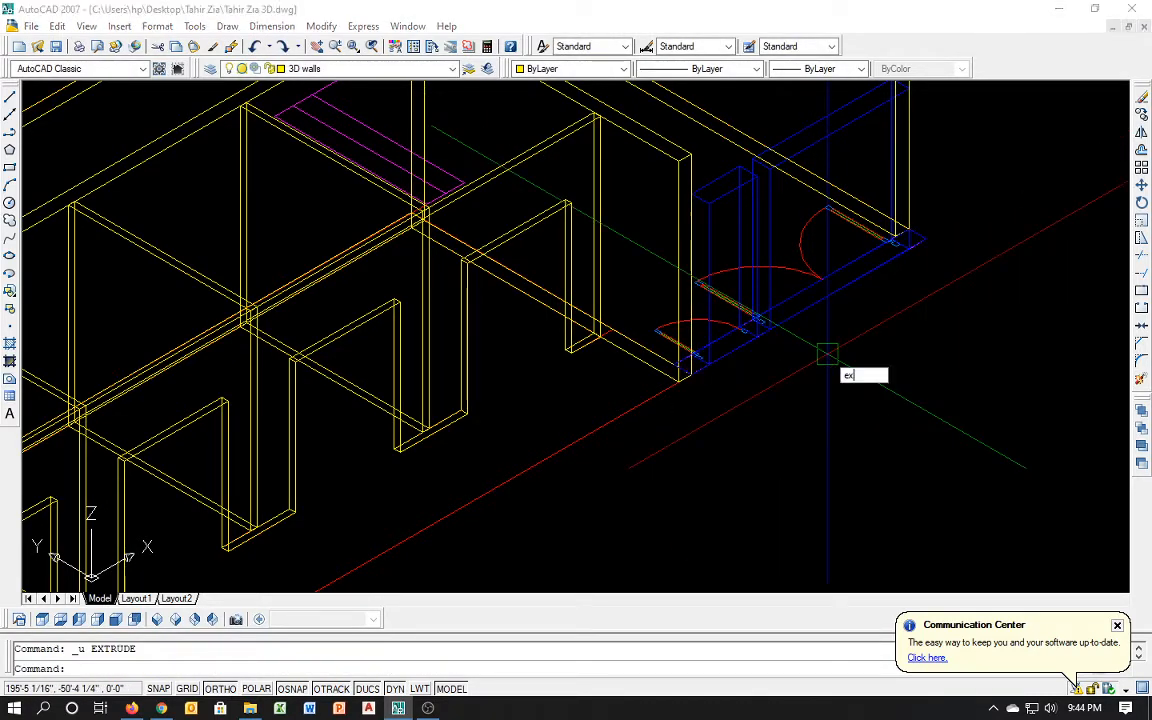
key("Return")
left_click(829, 311)
key("Return")
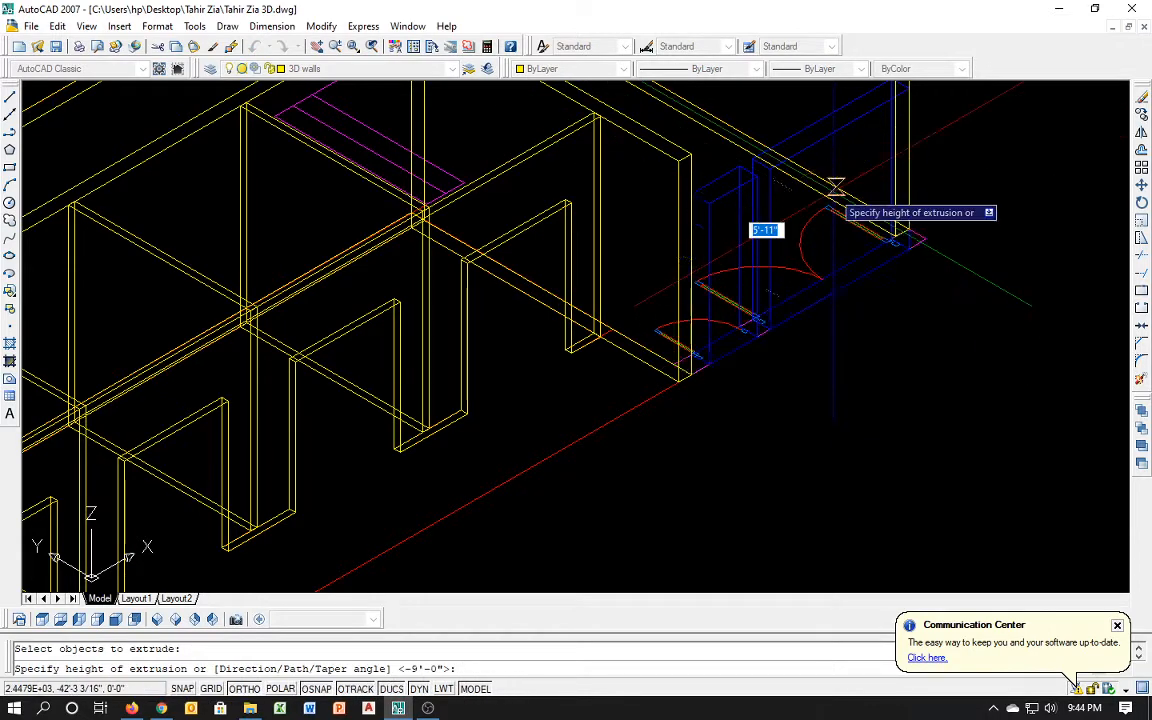
type("9'")
key("Return")
key("Escape")
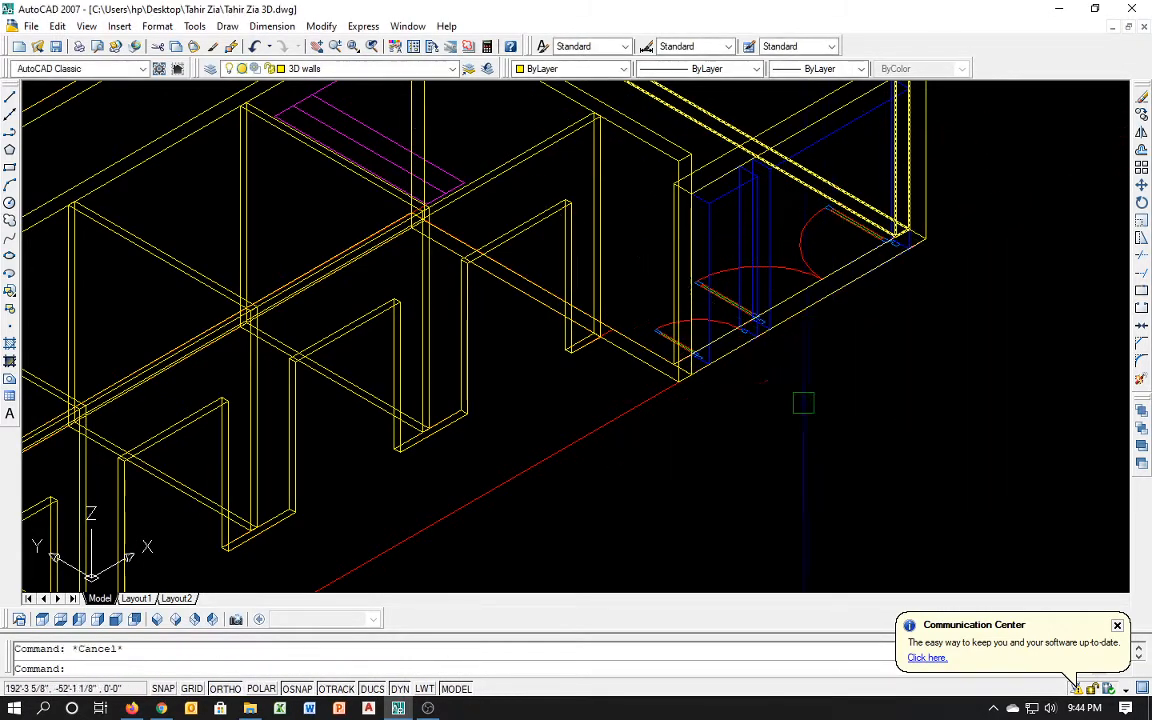
Subtract the small door solid and the wide gate solid from the entrance wall
type("su")
key("Return")
left_click(801, 310)
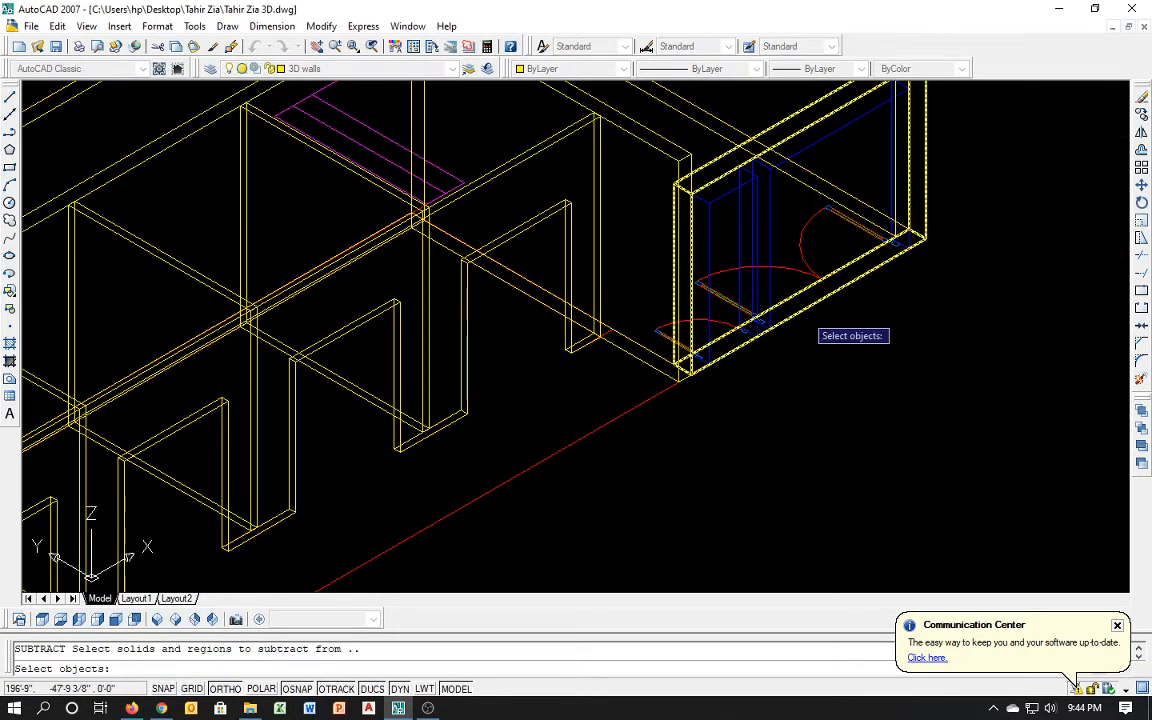
left_click(805, 316)
key("Return")
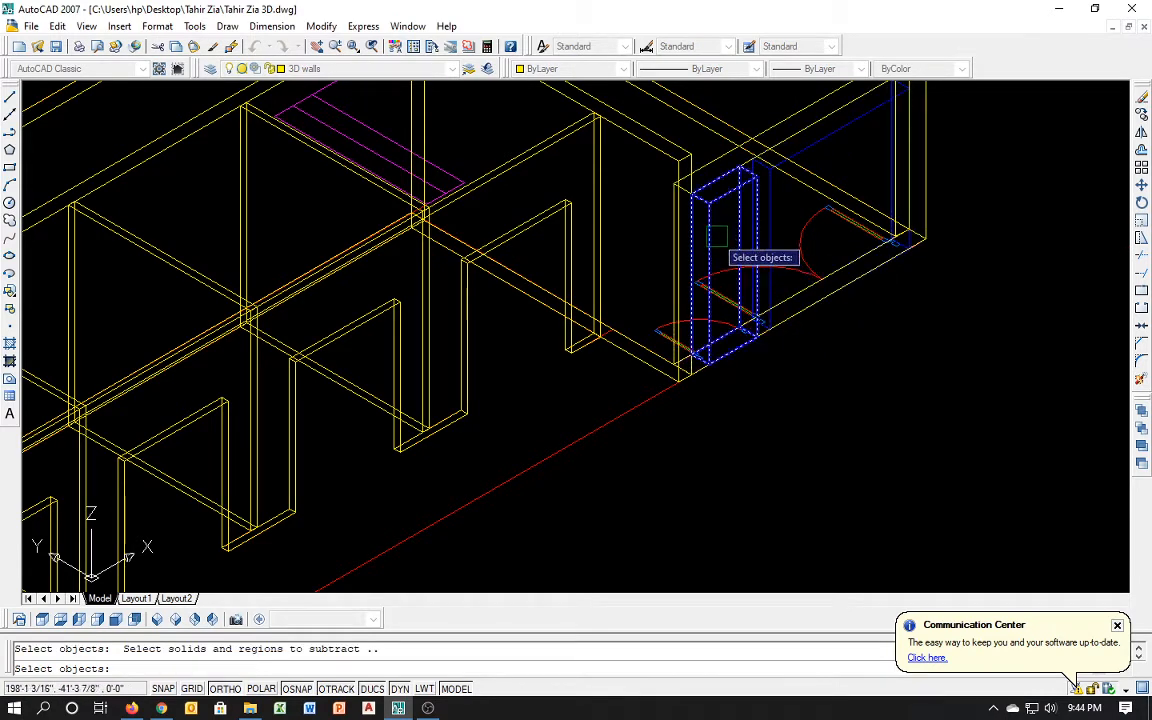
left_click(722, 232)
key("Return")
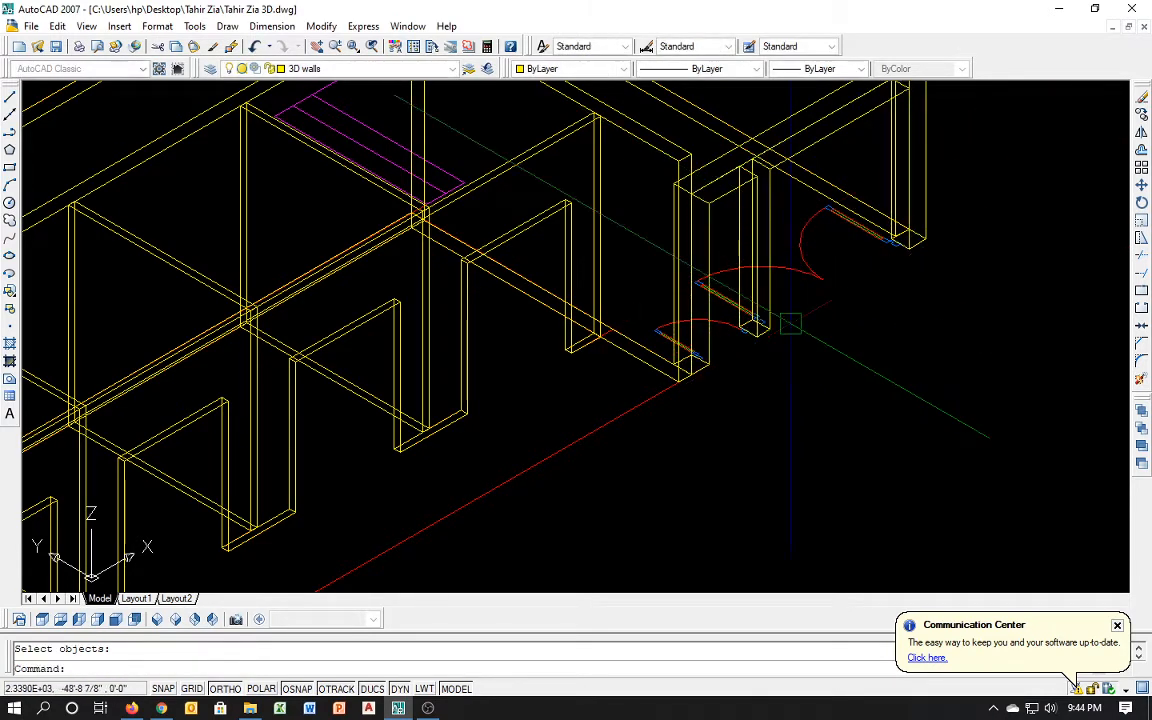
Shade the whole model and inspect the walls and openings in an isometric view
scroll(820, 370, "down", 4)
key("Escape")
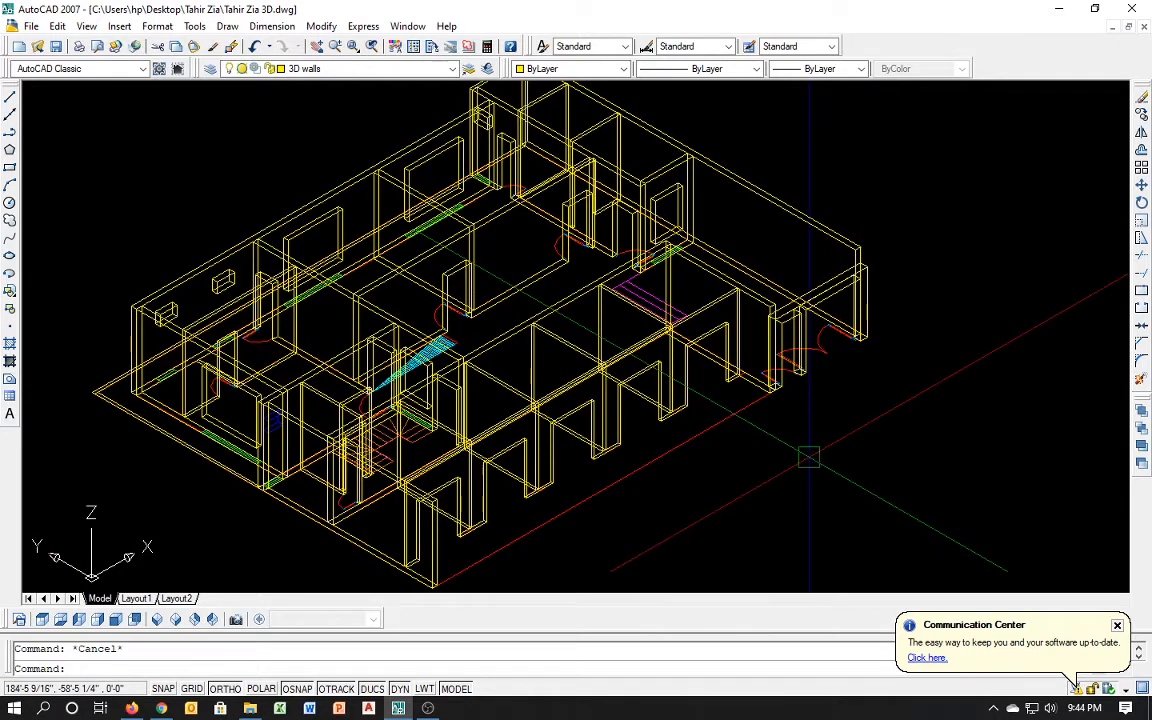
type("sh")
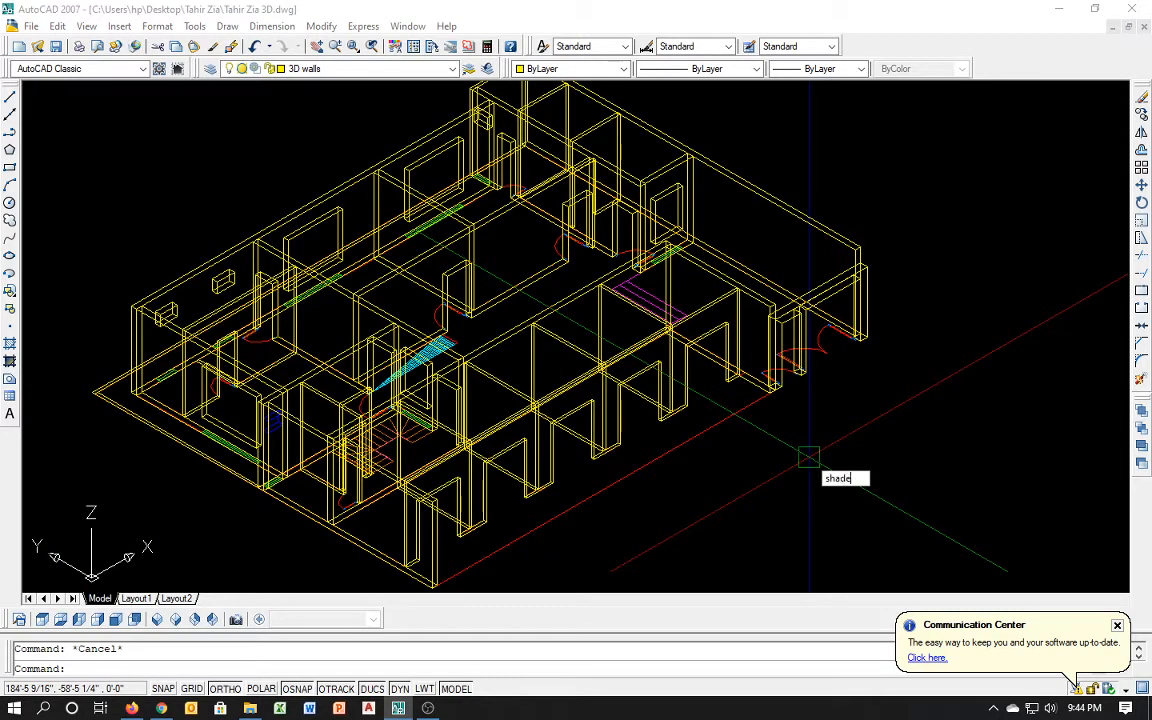
type("ade")
key("Return")
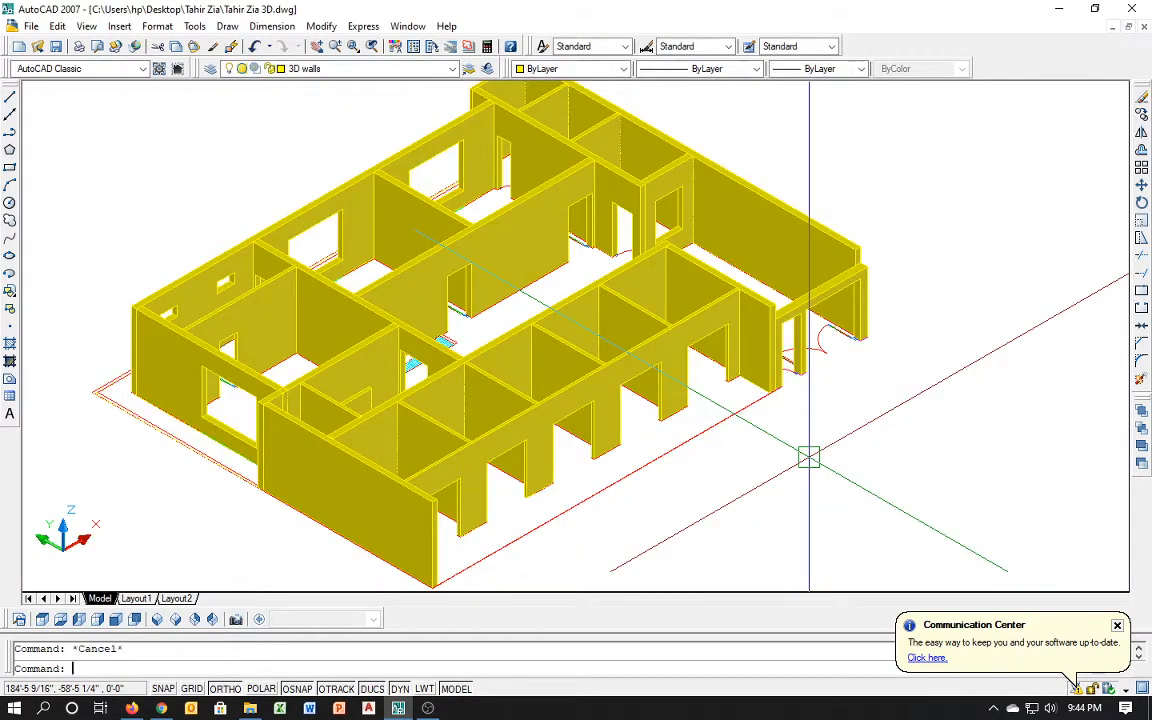
mouse_move(844, 491)
middle_mouse_down()
mouse_move(896, 509)
mouse_move(903, 432)
middle_mouse_up()
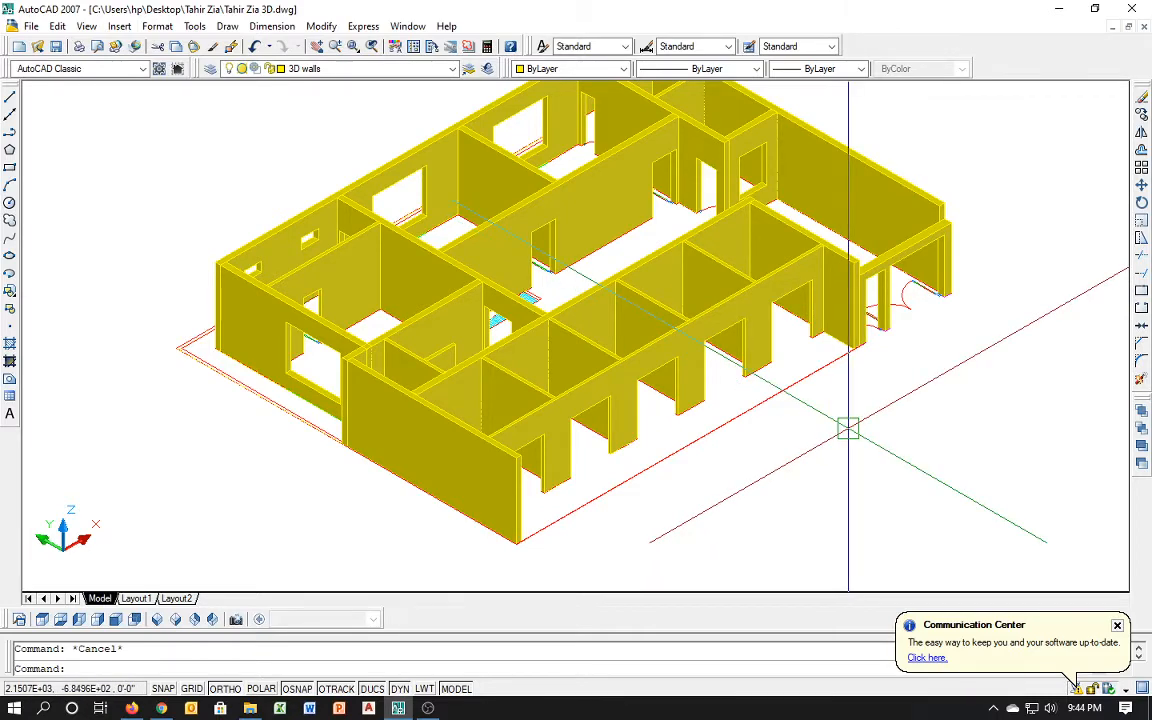
middle_click_drag(847, 428, 845, 470)
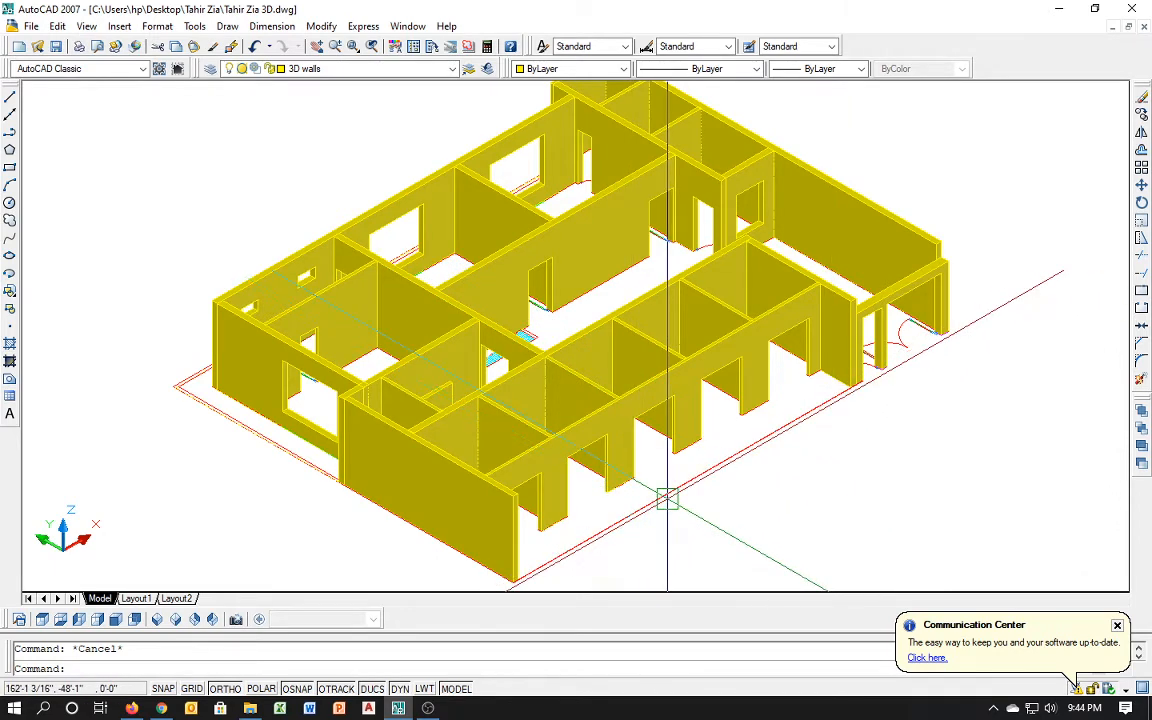
left_click(160, 622)
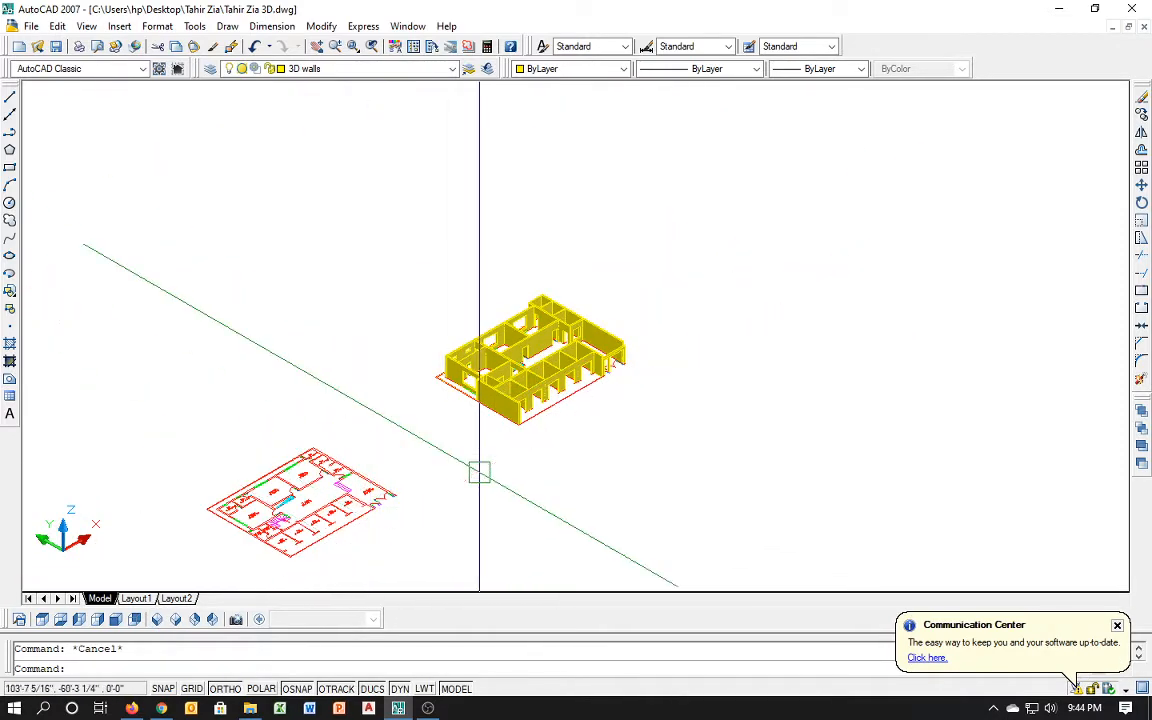
scroll(498, 401, "up", 3)
scroll(498, 401, "up", 3)
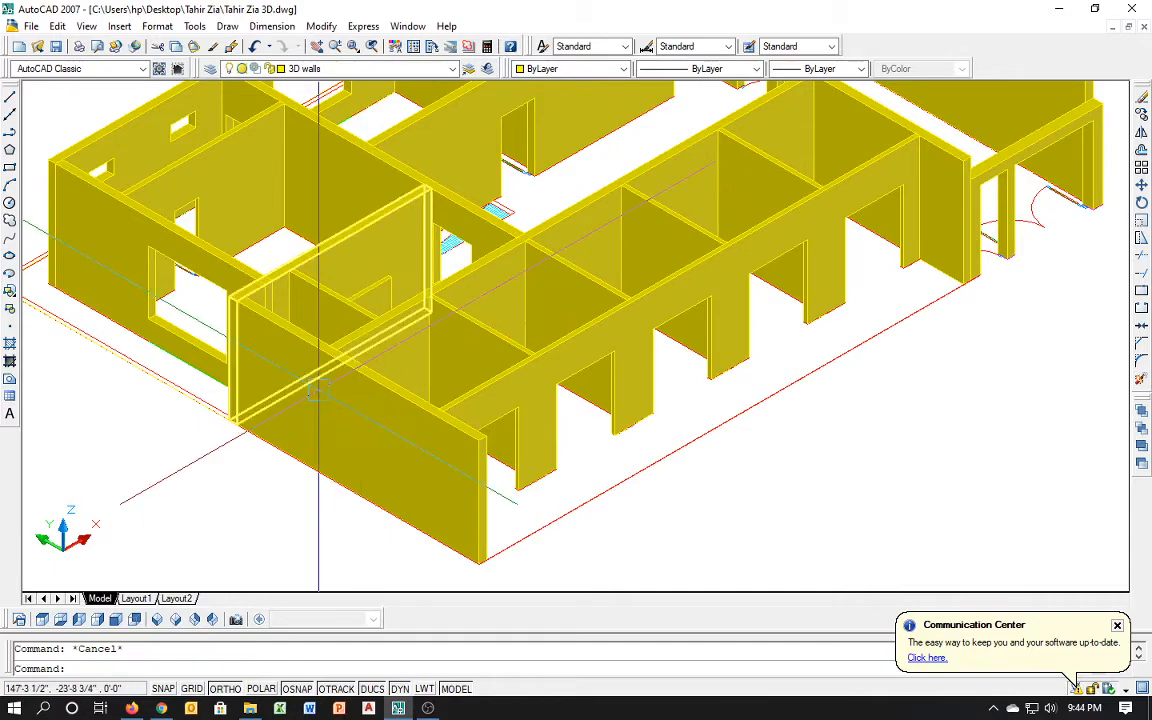
Subtract the small ventilator solid from the wall return between the large-window wall and the projecting blank wall
middle_click_drag(312, 397, 586, 385, "shift")
key("Escape")
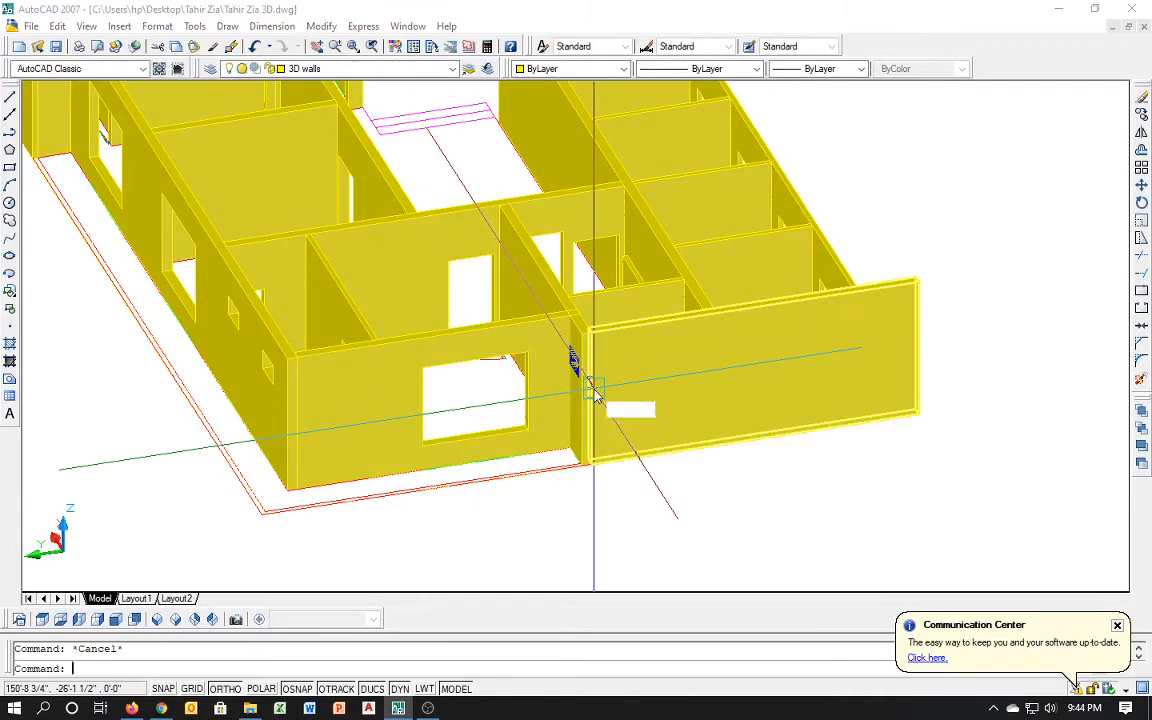
type("su")
key("Return")
scroll(590, 385, "up", 4)
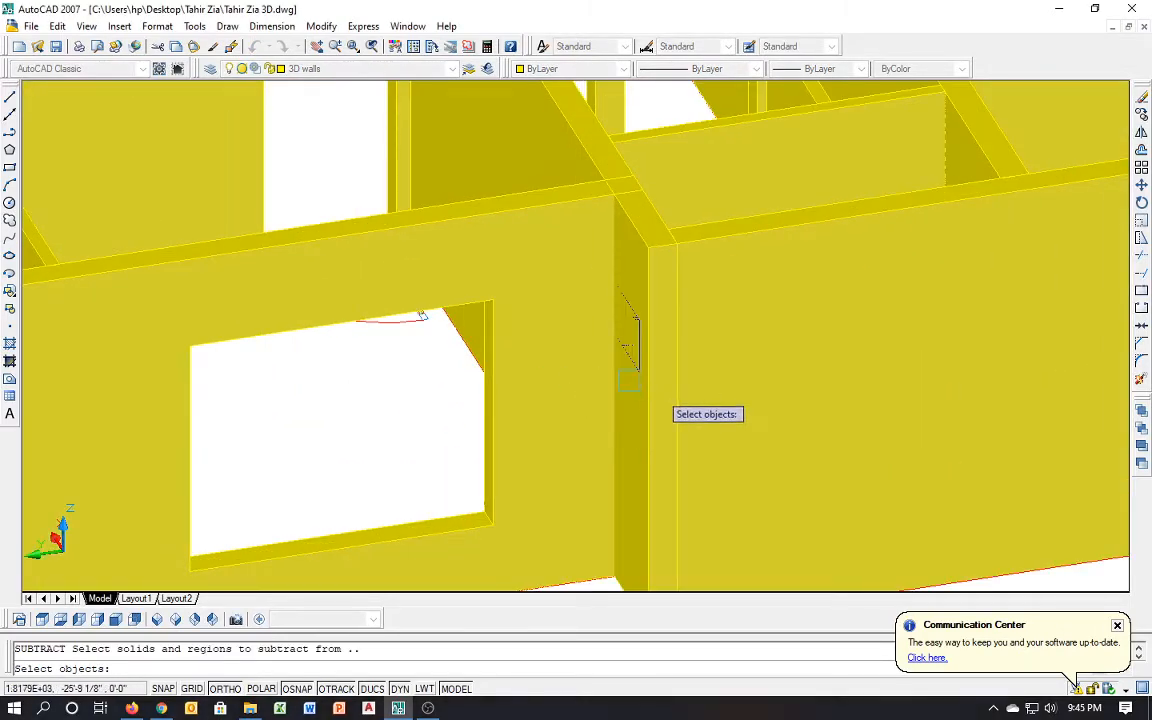
left_click(619, 385)
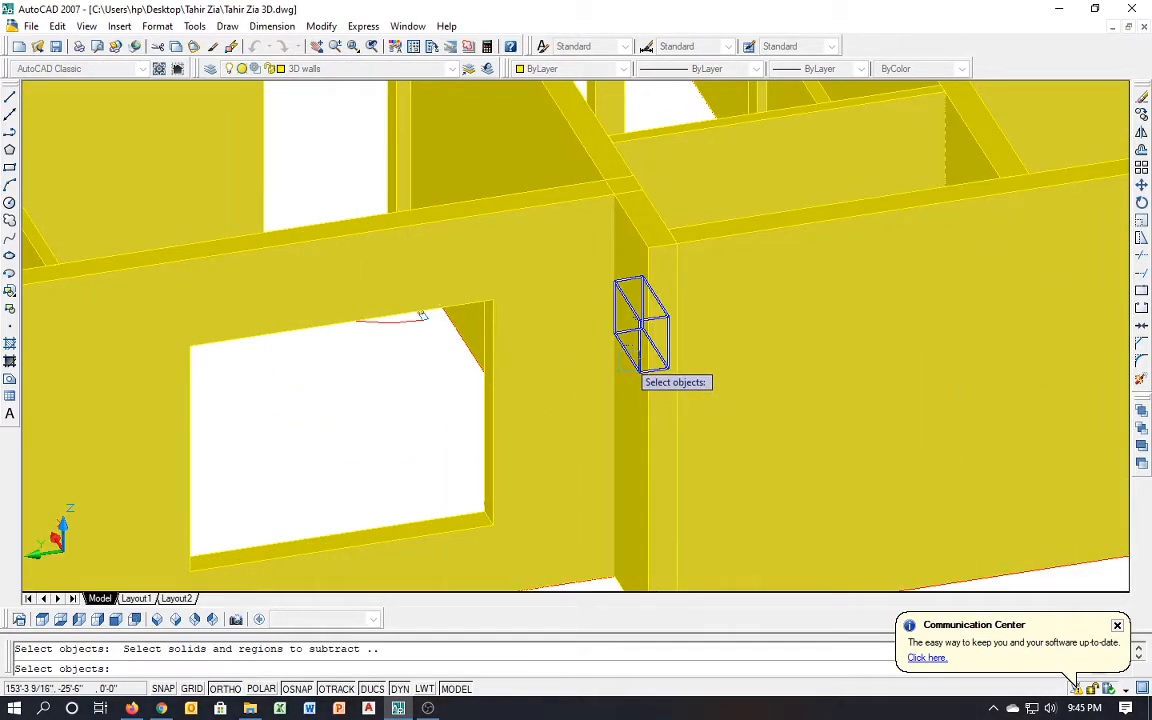
key("Escape")
scroll(600, 450, "down", 5)
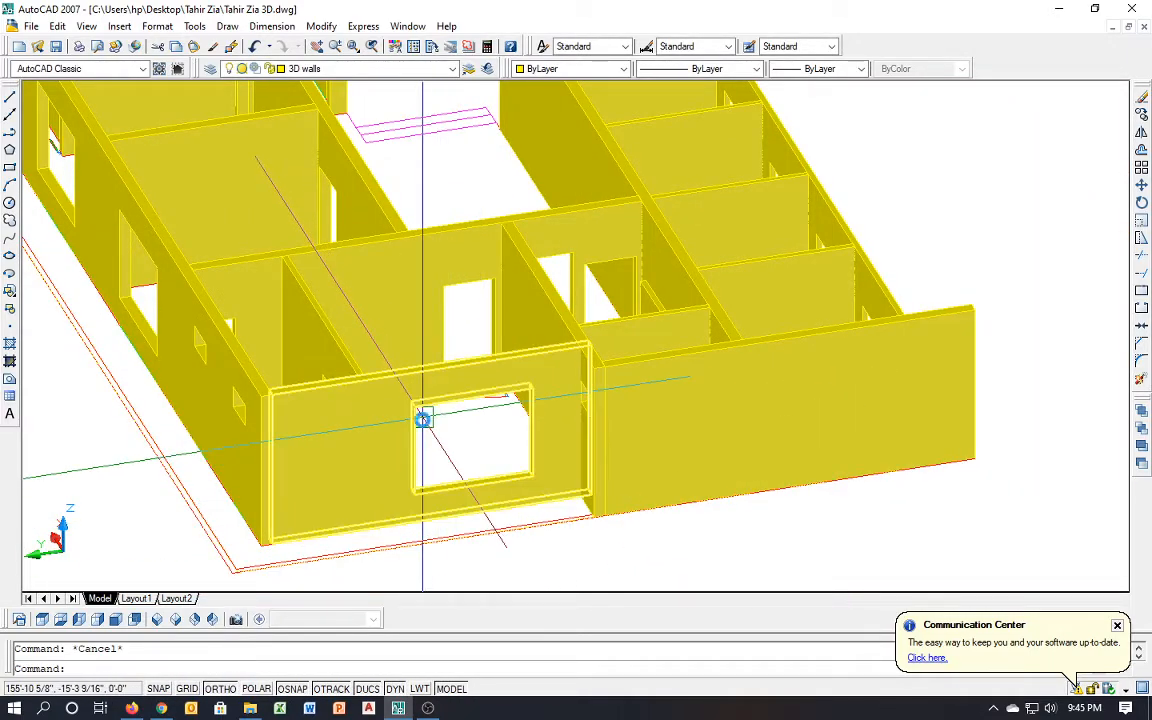
Inspect the shaded house model from several sides and in the southwest isometric view, checking walls and openings around the stair area
middle_click_drag(424, 419, 898, 447, "shift")
middle_click_drag(545, 447, 687, 467, "shift")
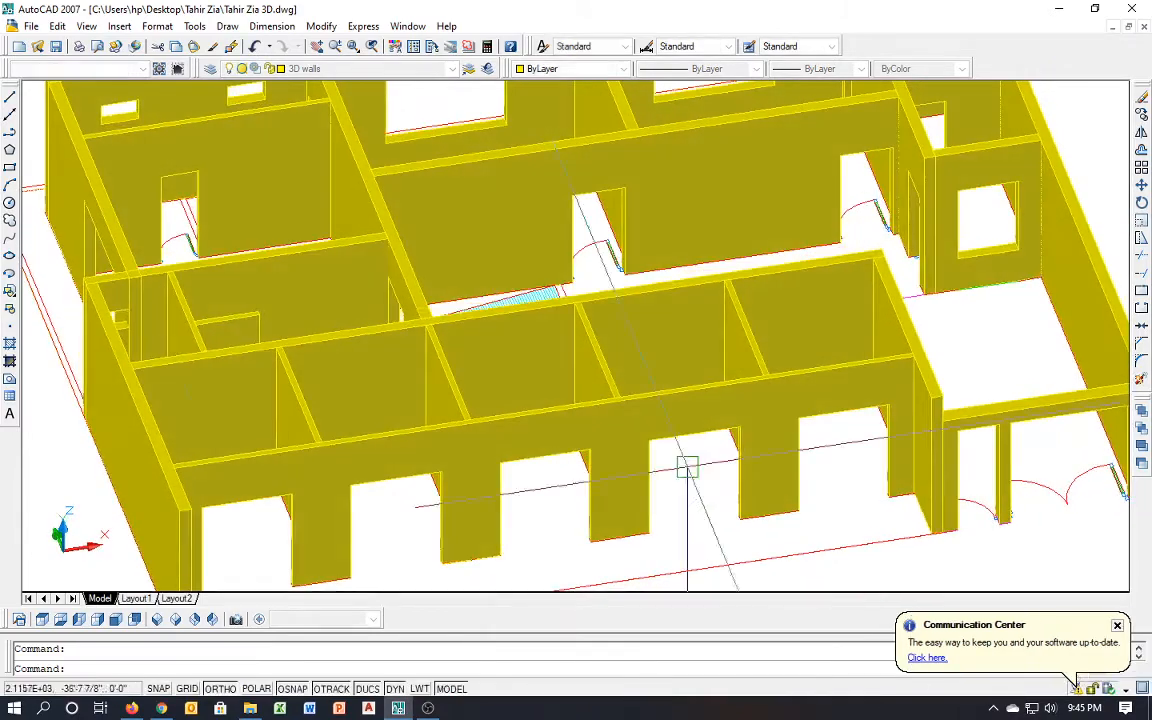
left_click(157, 622)
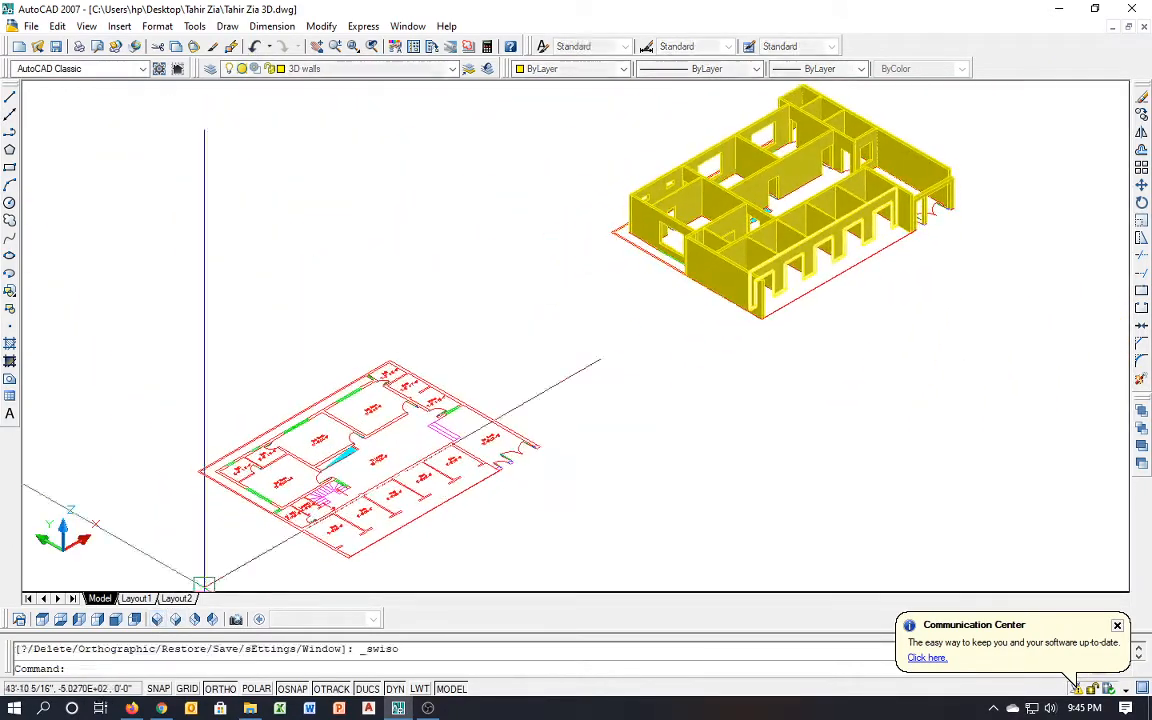
key("Escape")
middle_click_drag(572, 449, 381, 561)
scroll(676, 298, "up", 8)
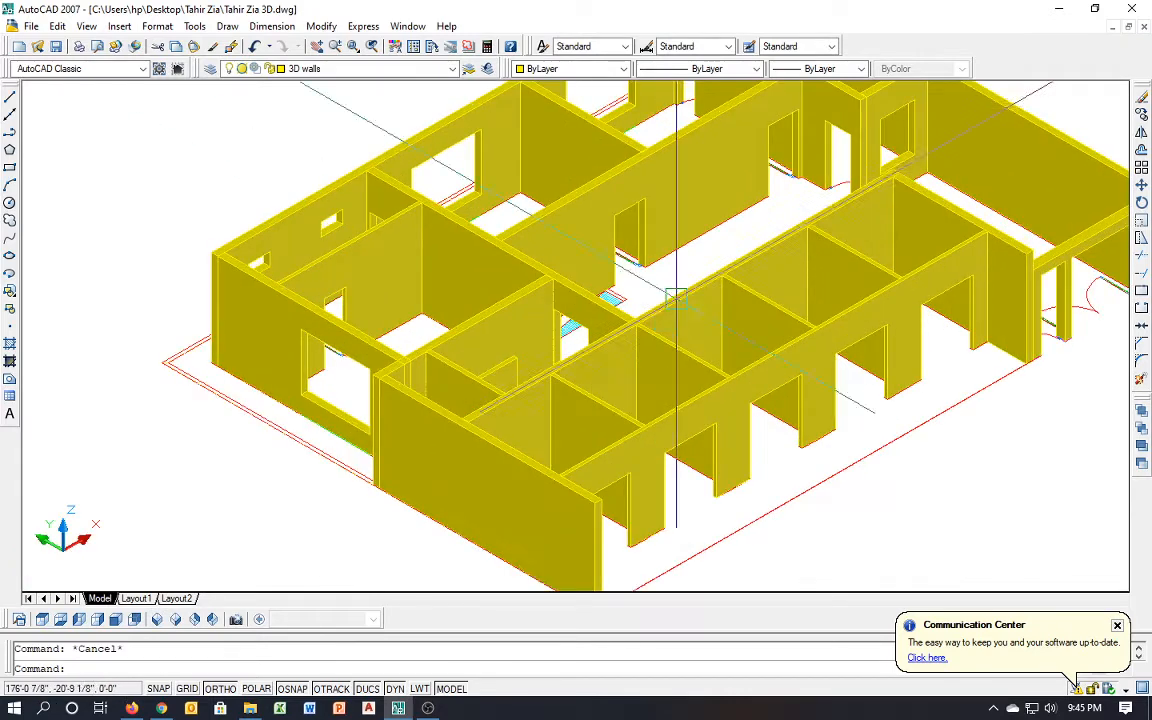
middle_click_drag(570, 346, 540, 357)
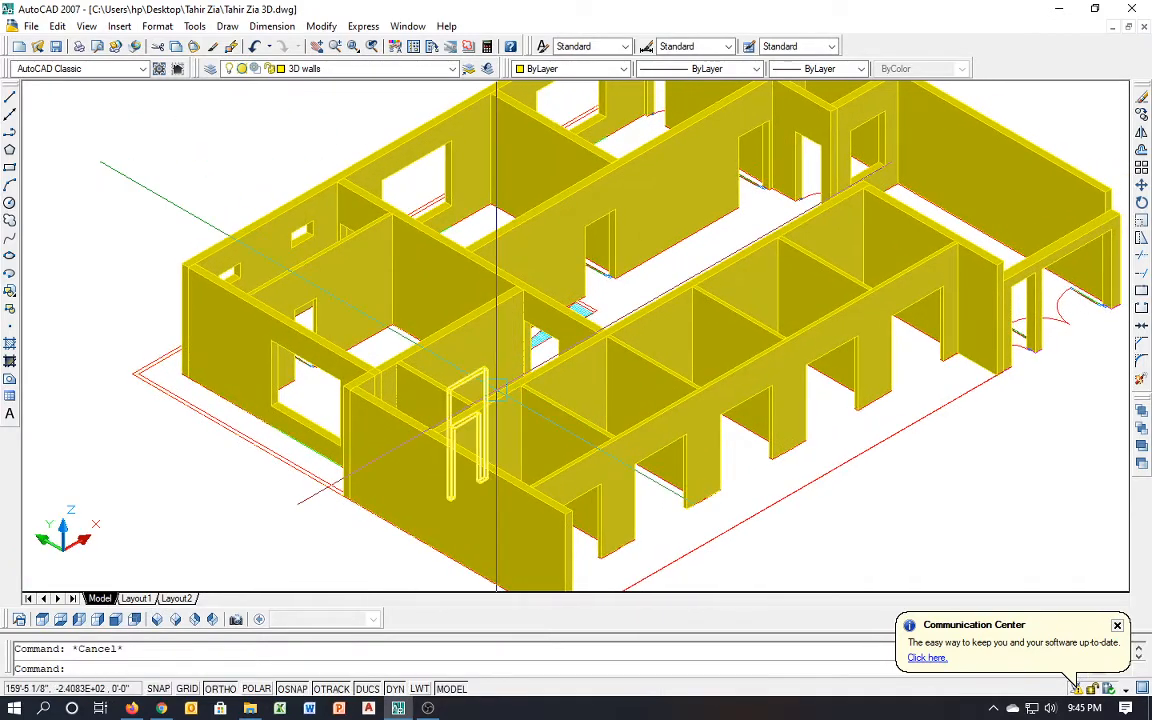
scroll(480, 390, "up", 2)
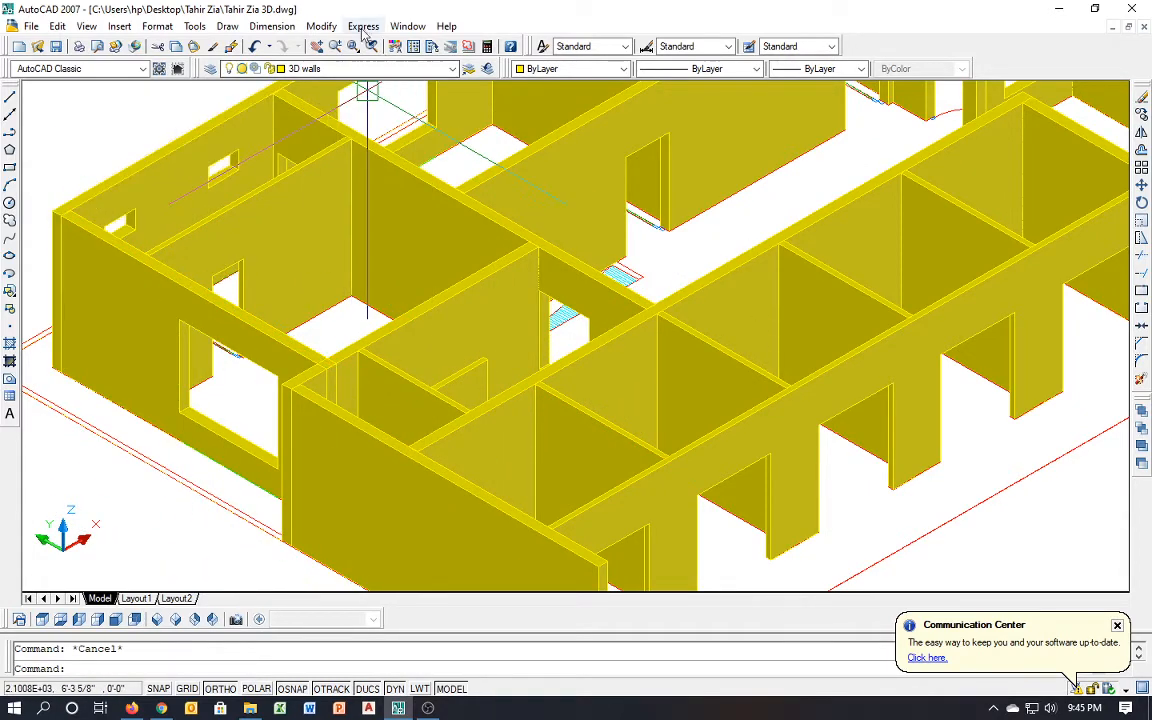
Display the Visual Styles toolbar and switch the model to the 2D Wireframe style, leaving the Viewports toolbar hidden
right_click(323, 49)
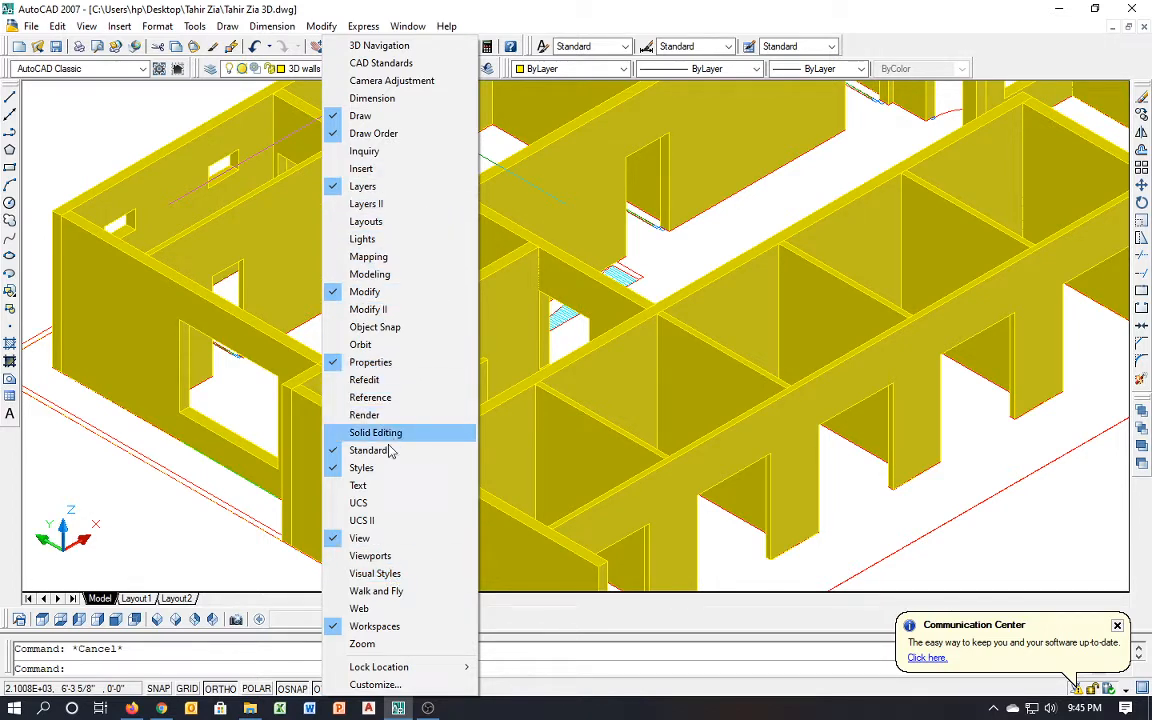
left_click(407, 565)
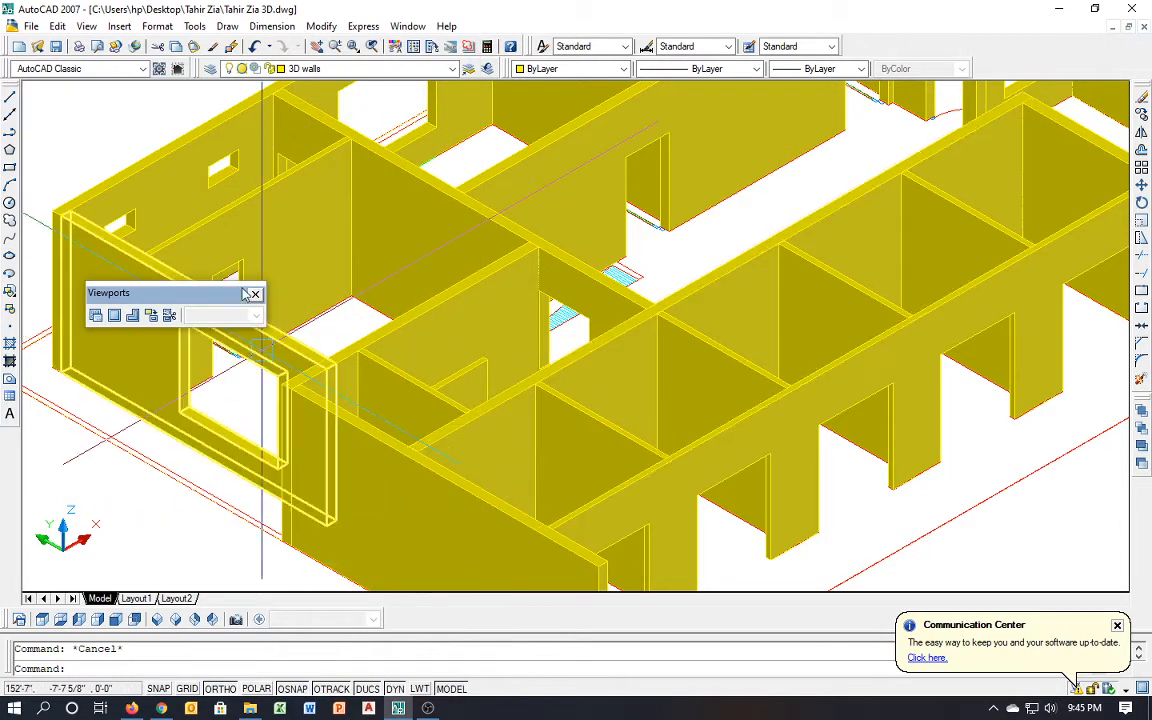
right_click(133, 323)
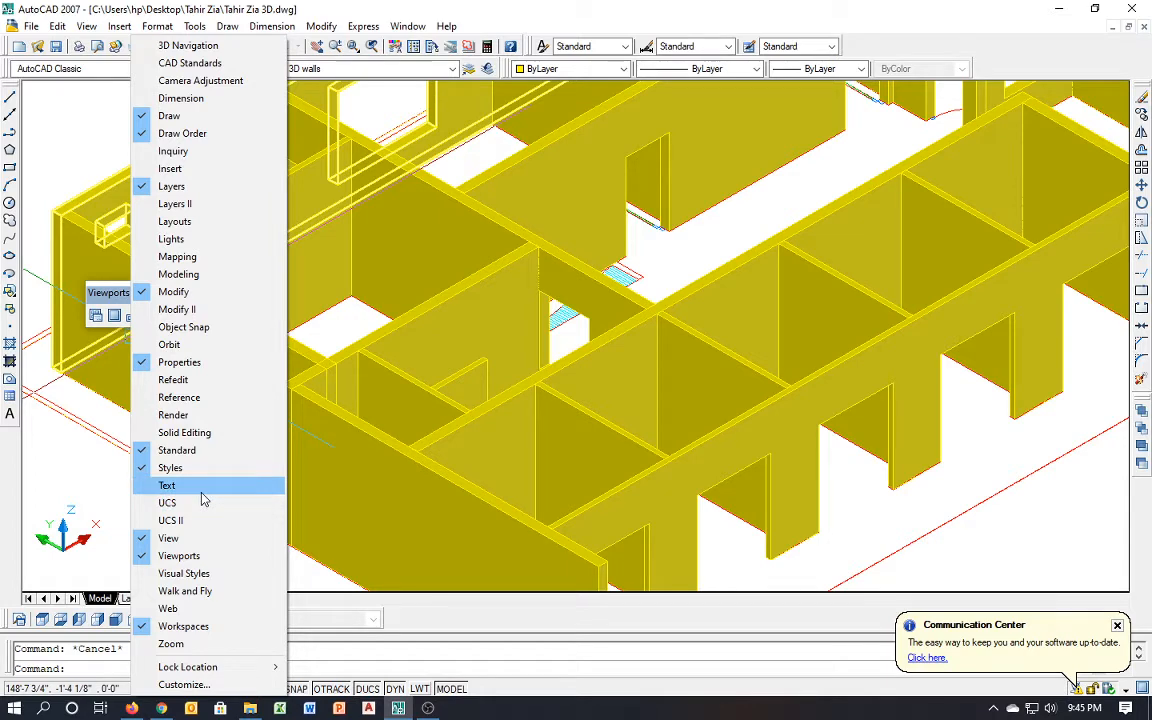
left_click(190, 573)
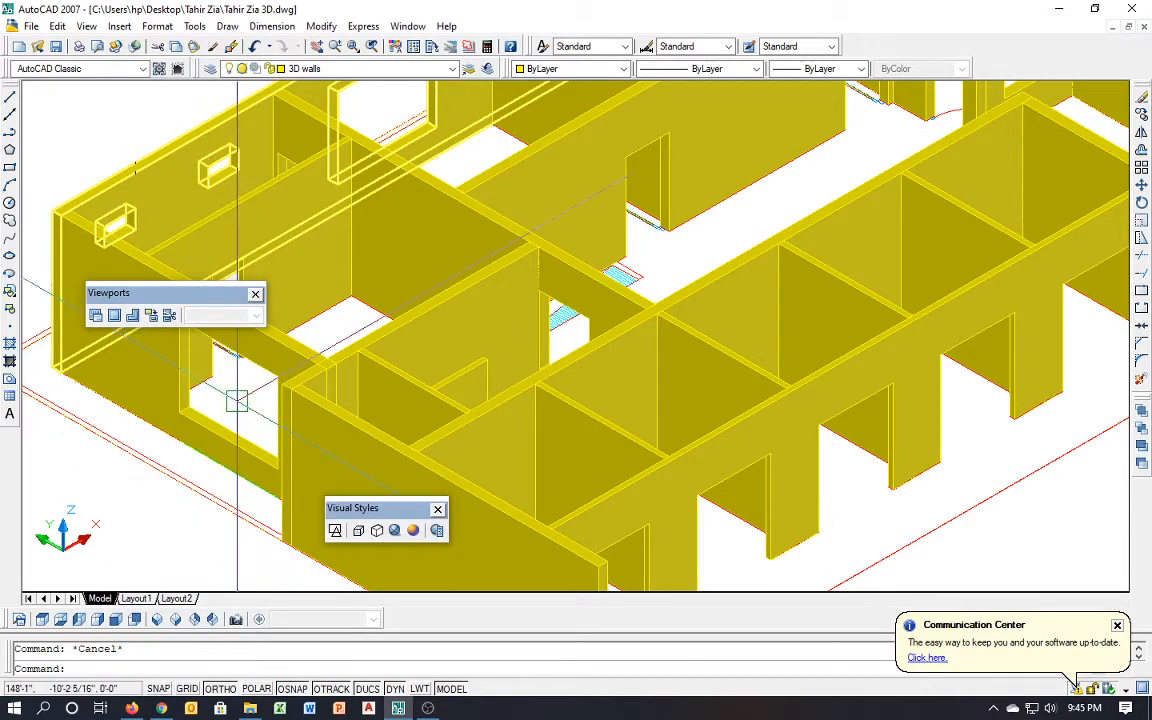
left_click(336, 531)
left_click(255, 293)
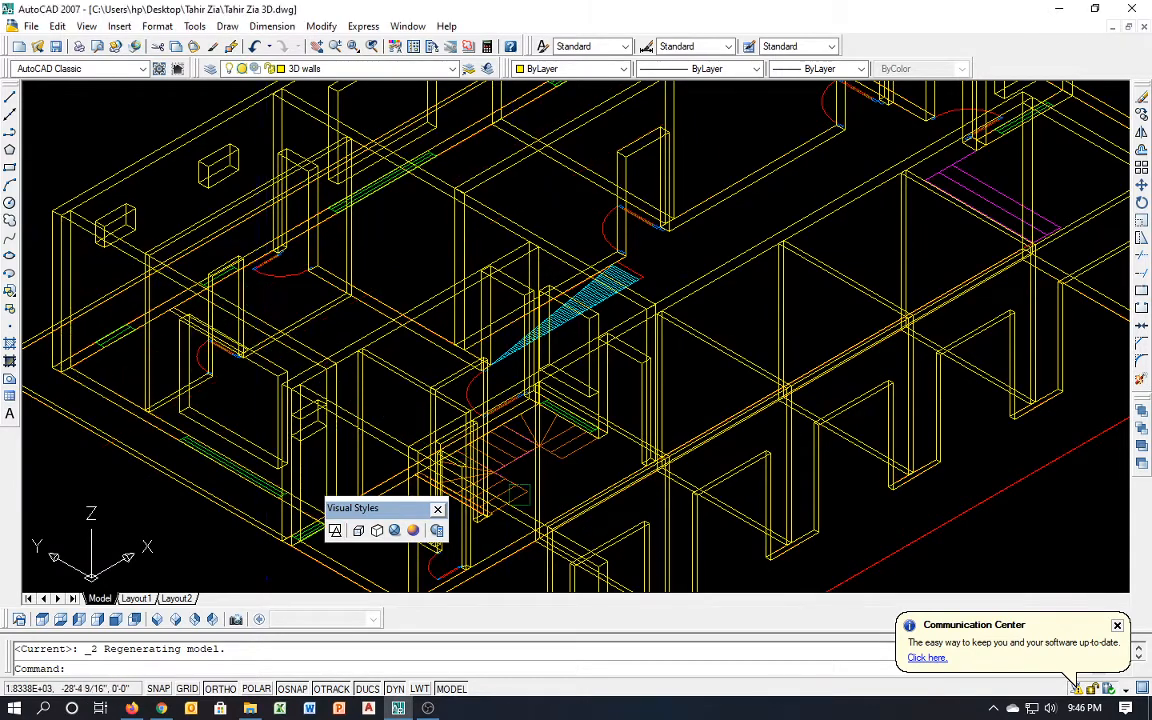
Extrude the thin wall outline alongside the lower stair flight upward to a height of 11'
key("Escape")
middle_click_drag(544, 488, 618, 395)
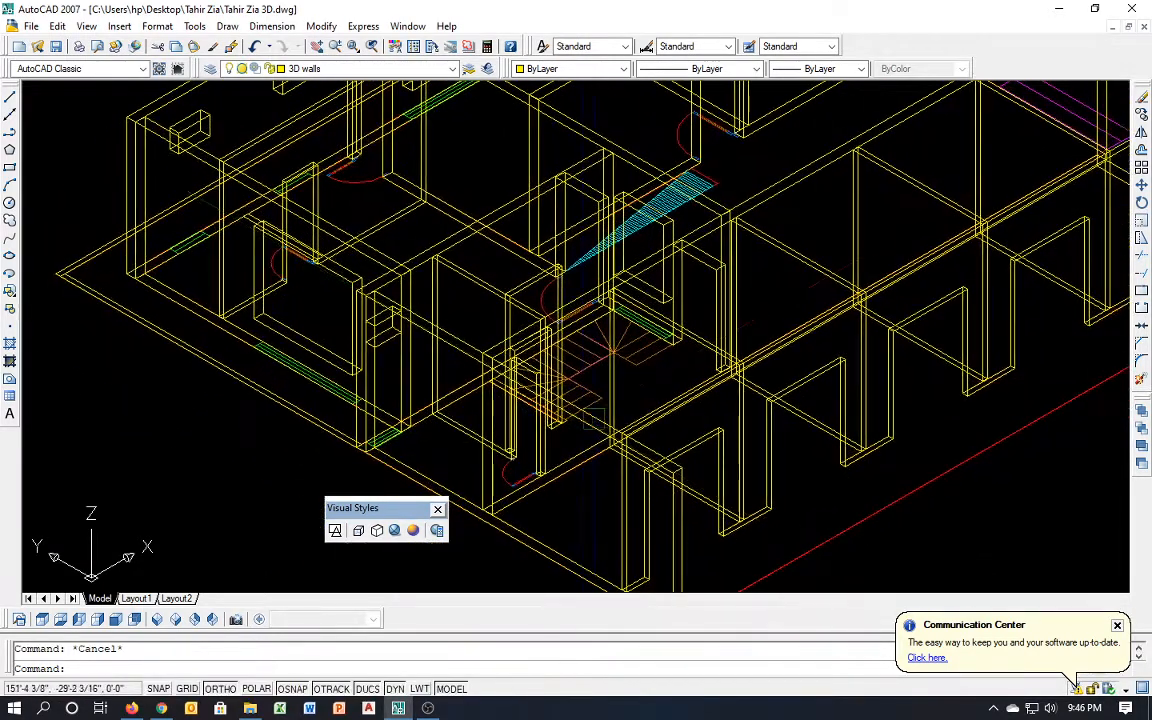
scroll(550, 392, "up", 2)
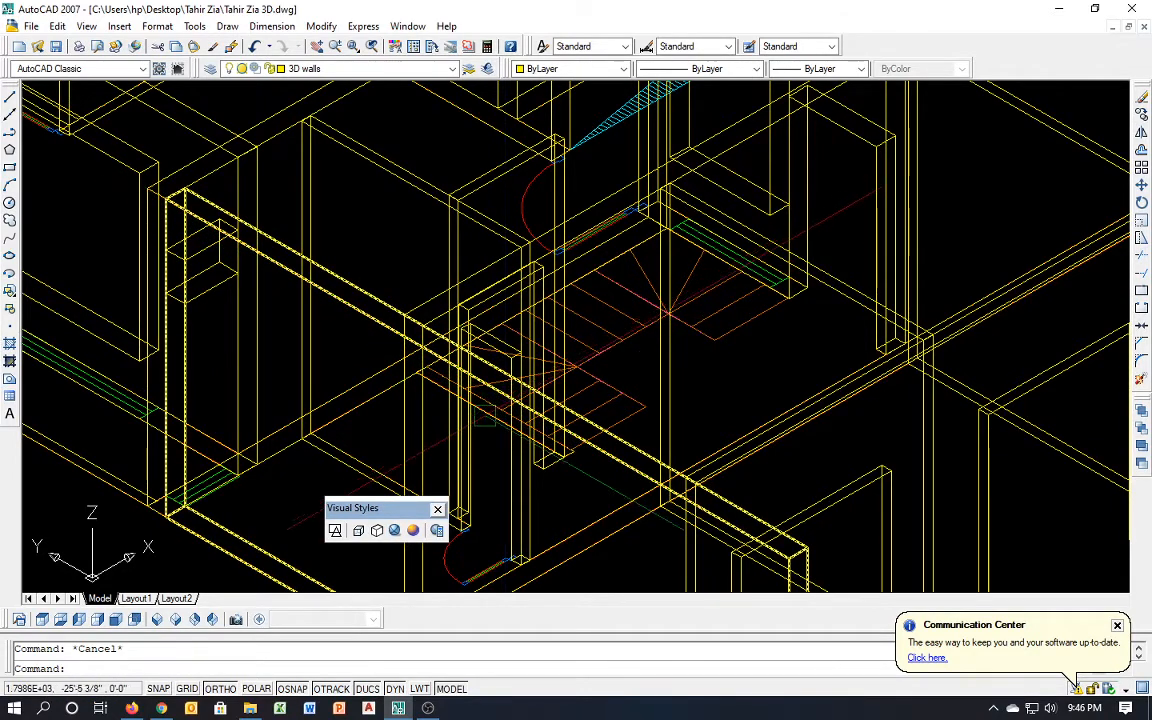
scroll(588, 460, "up", 2)
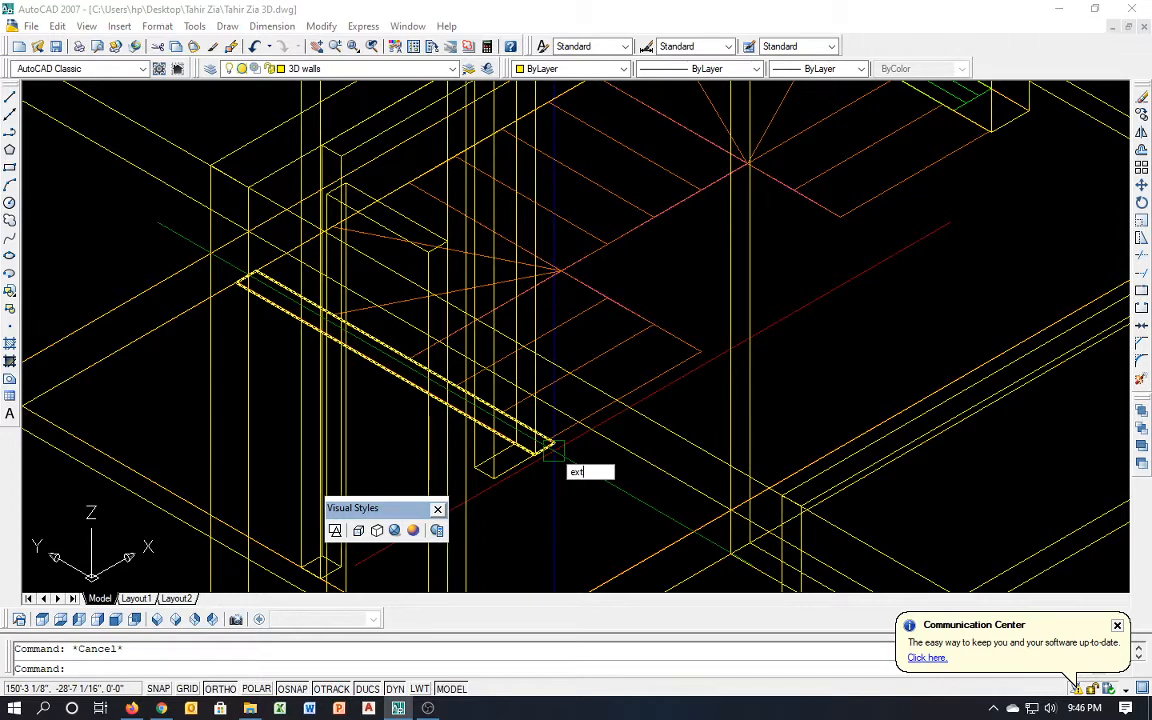
key("Return")
left_click(553, 447)
key("Return")
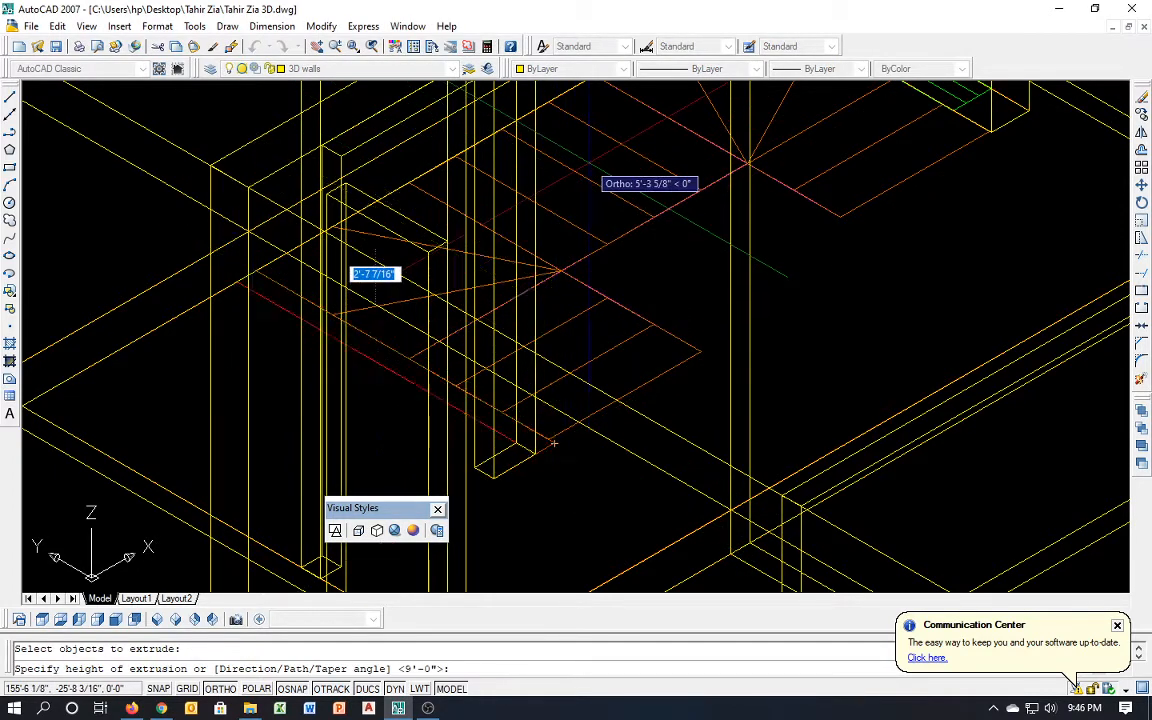
type("11'")
key("Return")
scroll(410, 381, "down", 1)
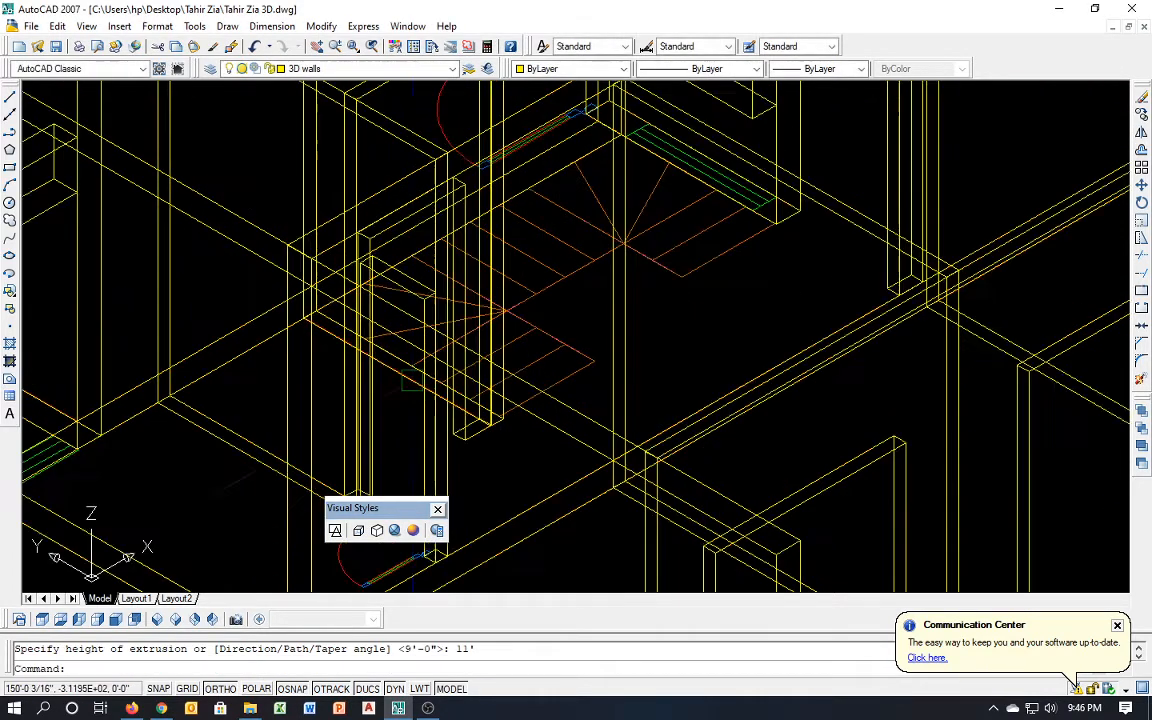
scroll(388, 403, "down", 2)
key("Escape")
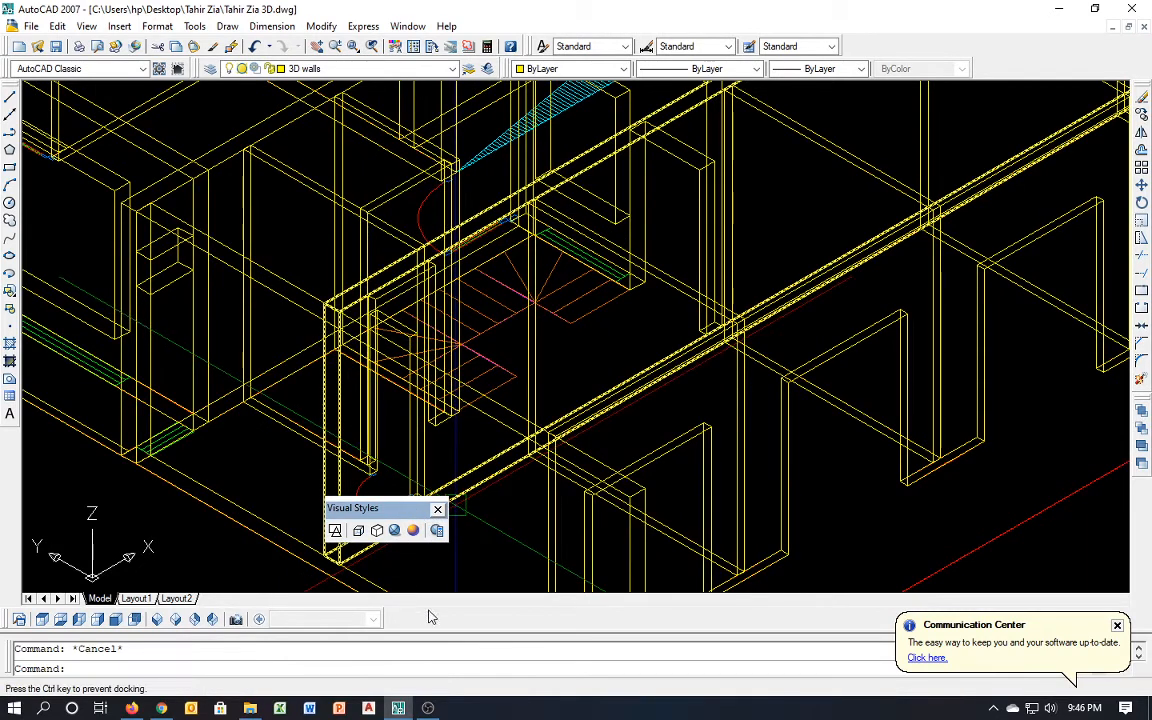
Dock the Visual Styles toolbar beside the View toolbar and shade the model to check the stair wall
left_click_drag(463, 622, 465, 620)
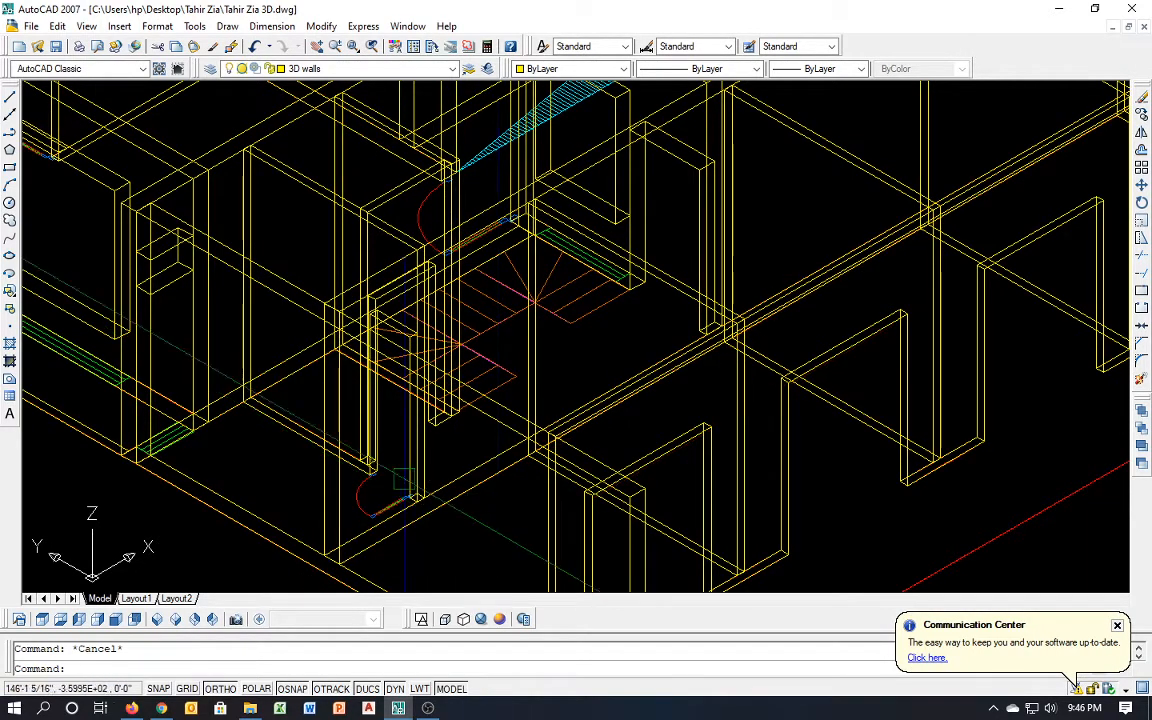
scroll(452, 401, "down", 6)
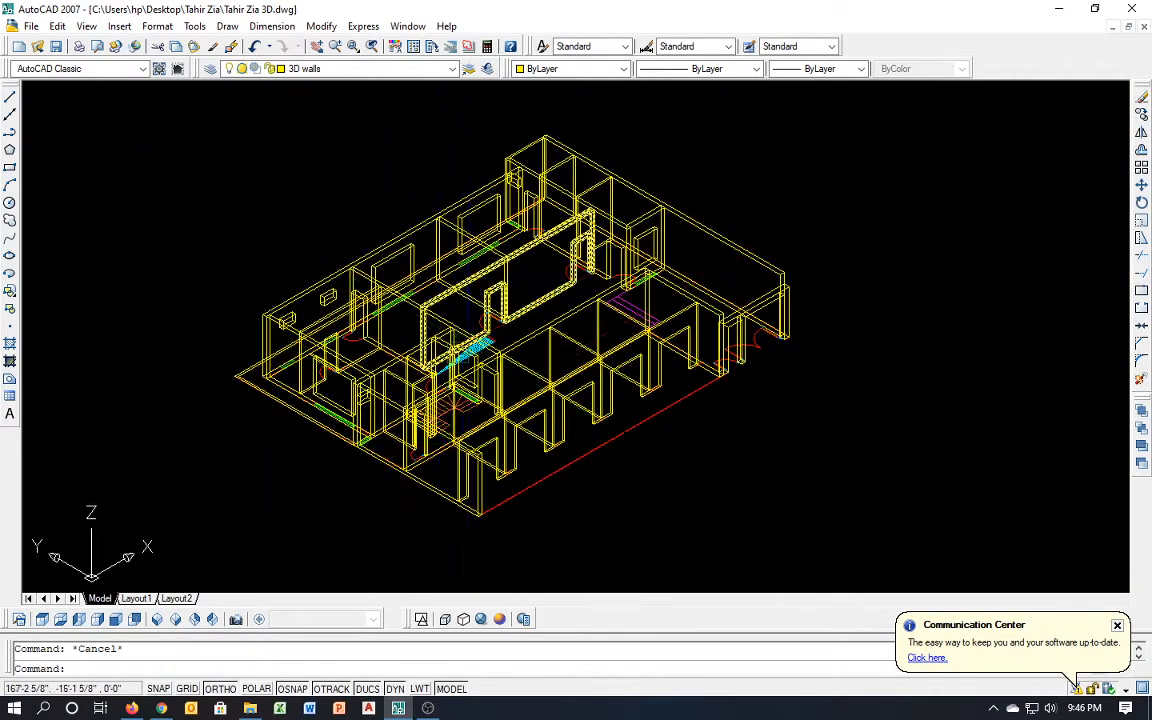
scroll(463, 360, "up", 4)
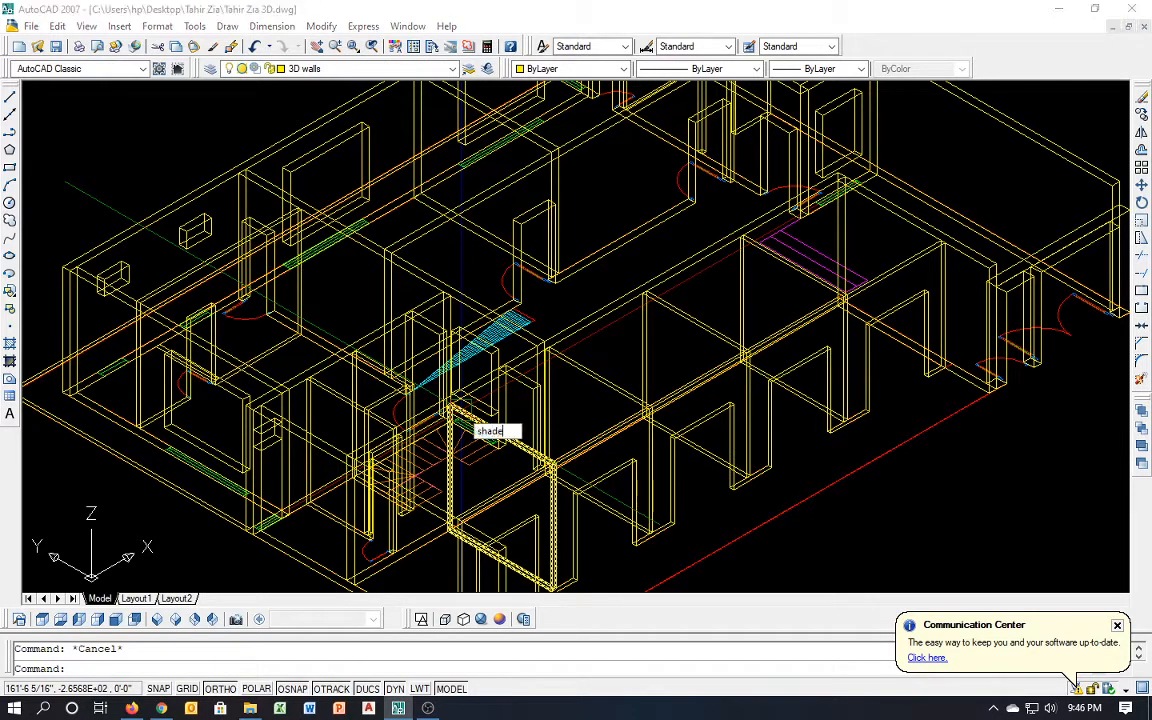
key("Return")
scroll(418, 398, "down", 2)
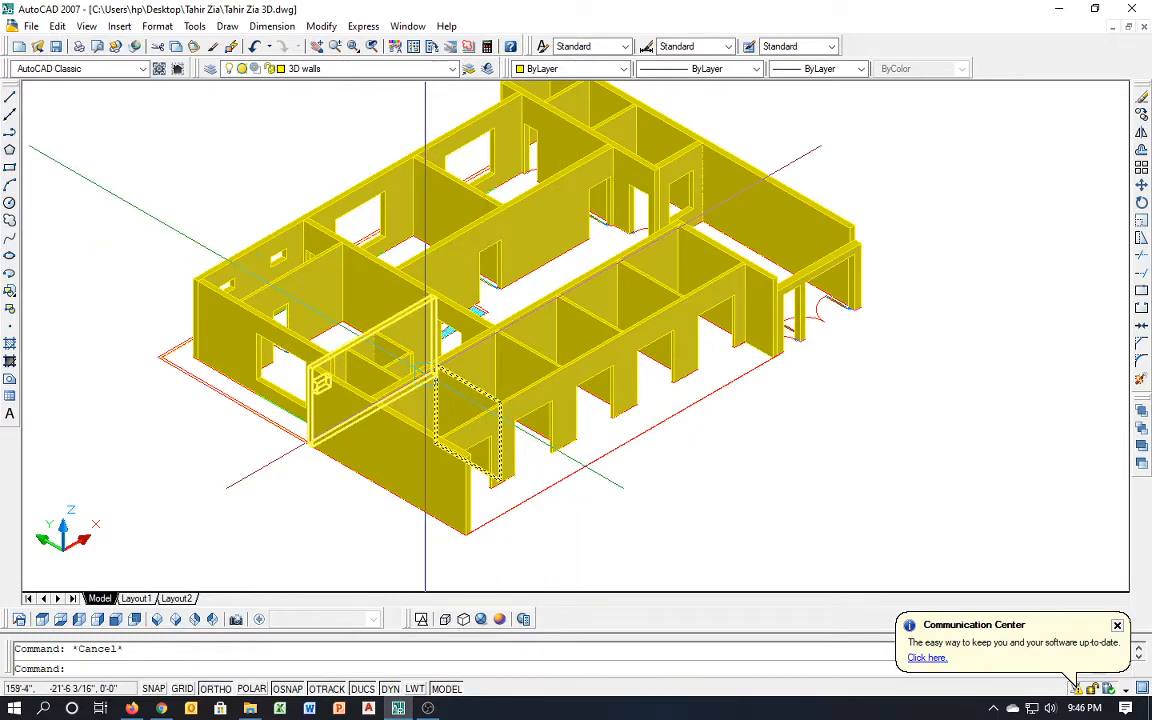
scroll(424, 370, "up", 2)
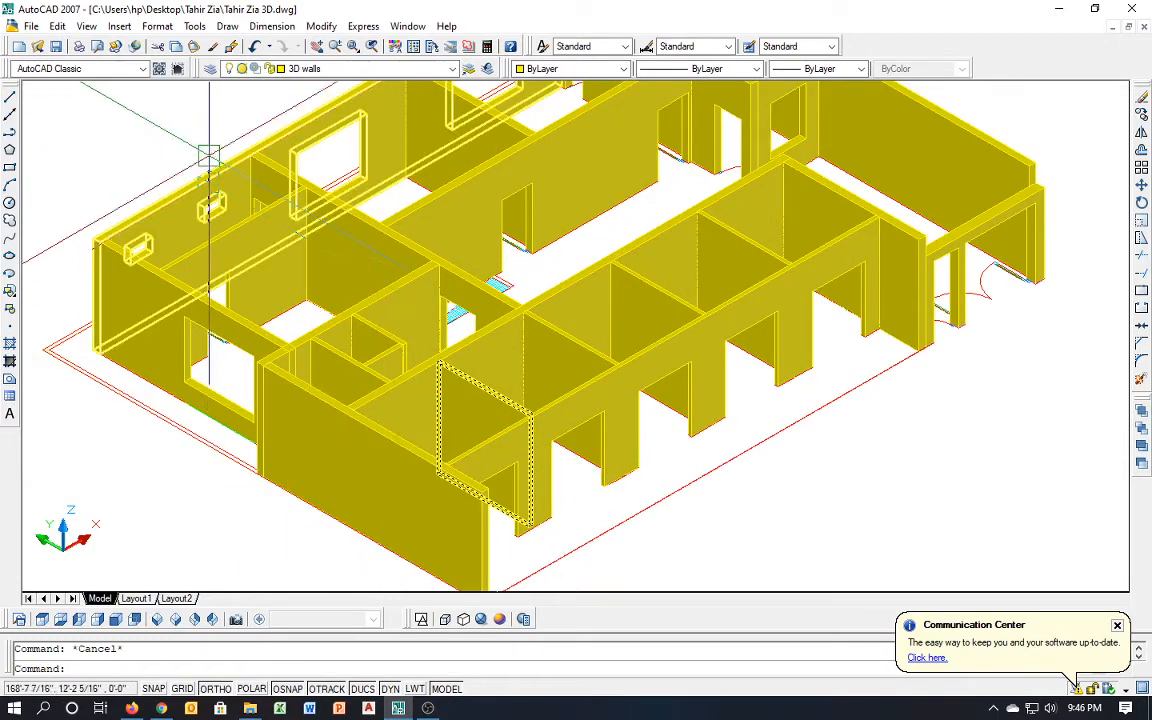
Turn off the 3D walls layer and make 3D Stairs the current layer
left_click(358, 70)
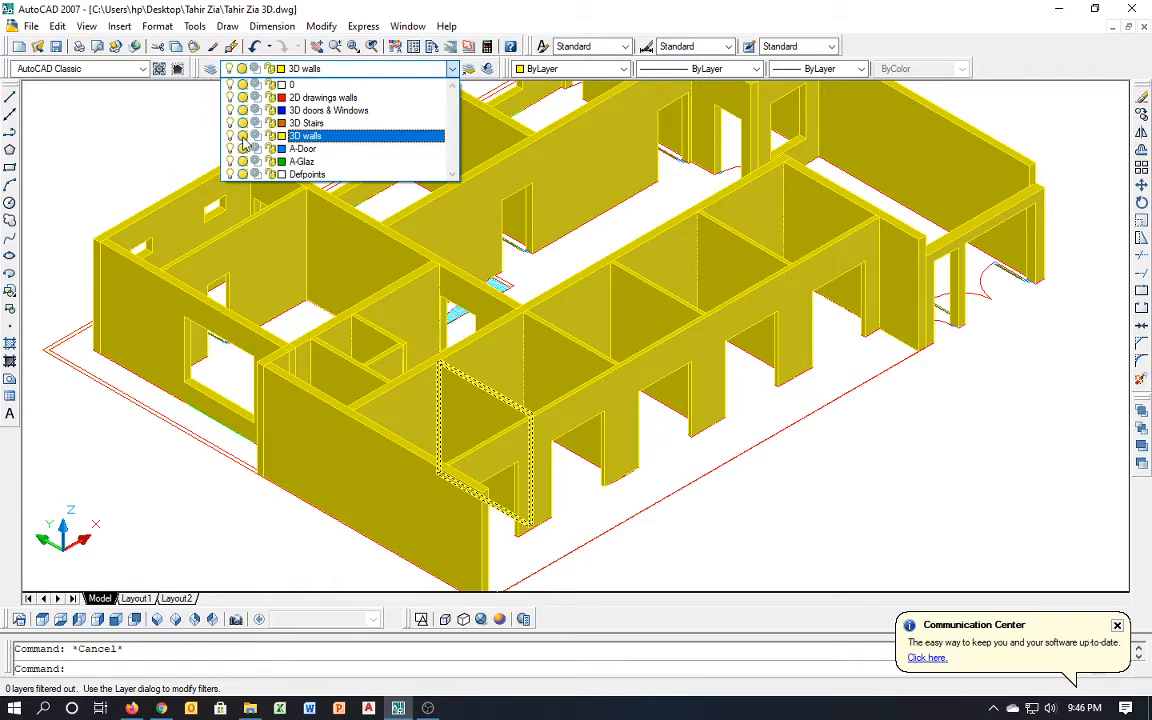
left_click(155, 170)
key("Return")
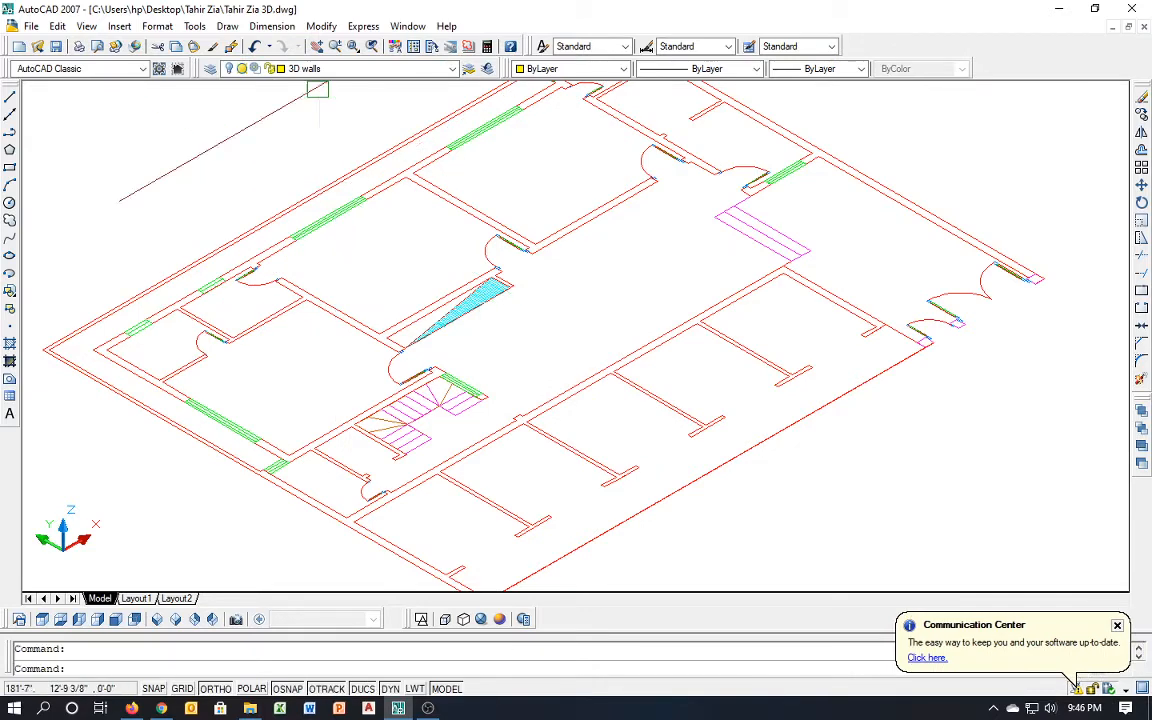
left_click(313, 70)
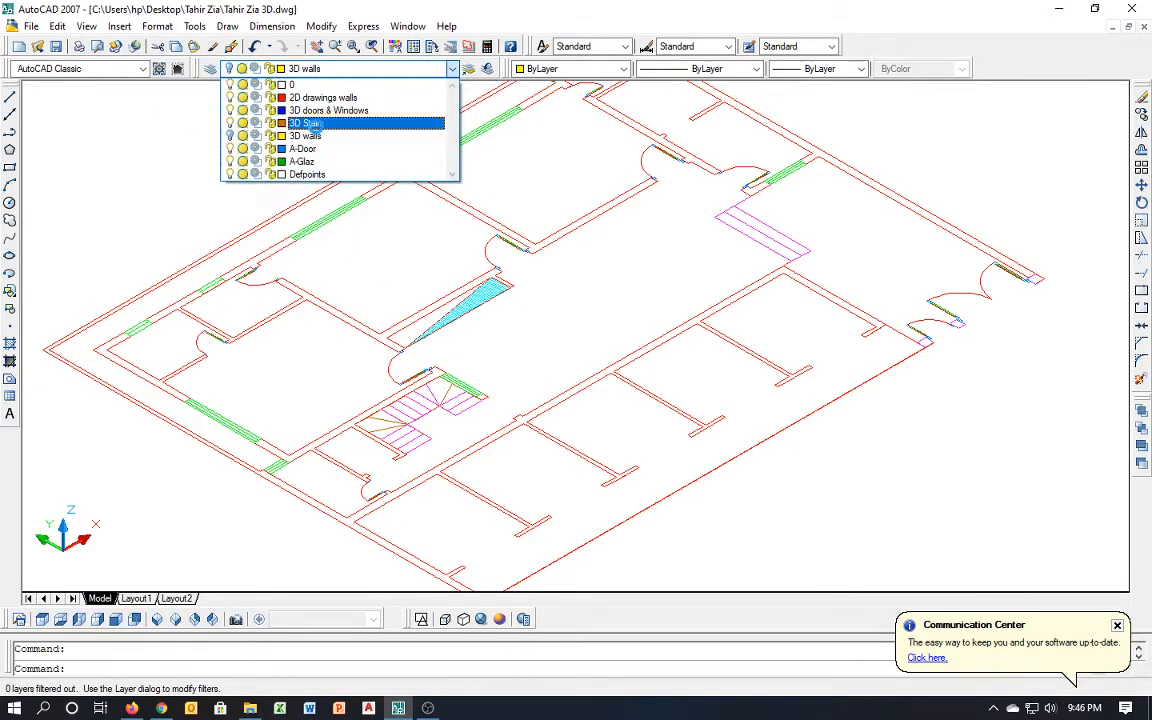
left_click(305, 123)
Extrude all the stair tread outlines, including the winders, to a height of 7"
scroll(410, 420, "up", 4)
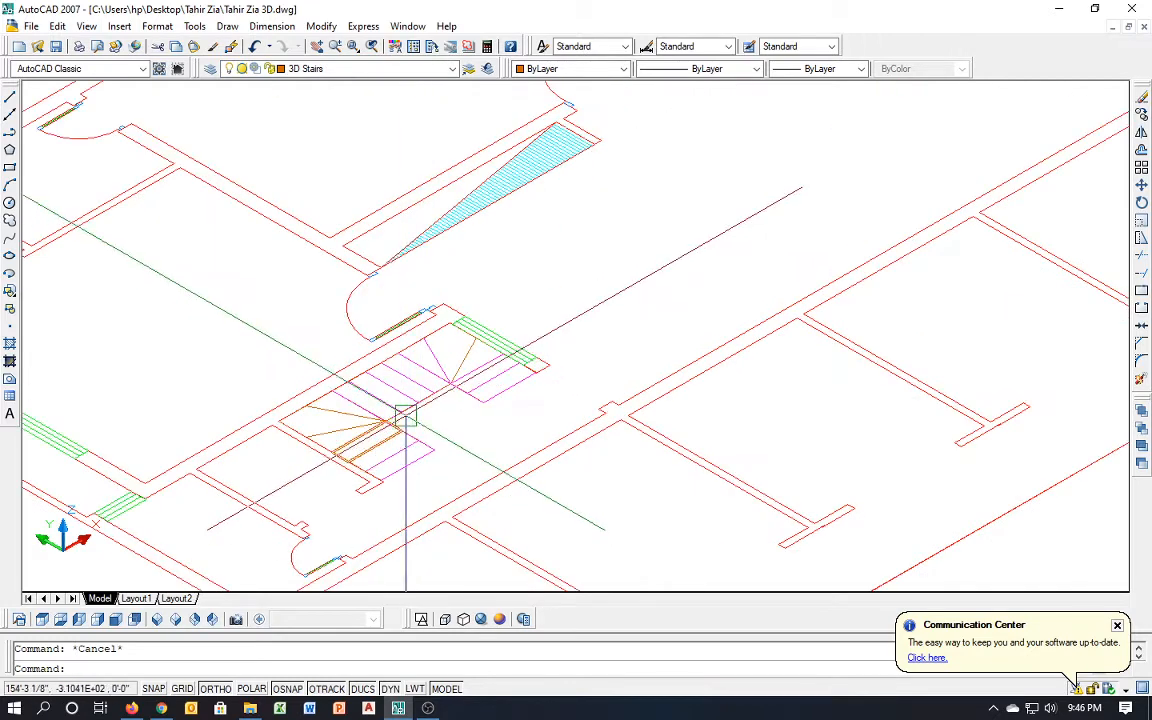
scroll(405, 415, "up", 3)
type("e")
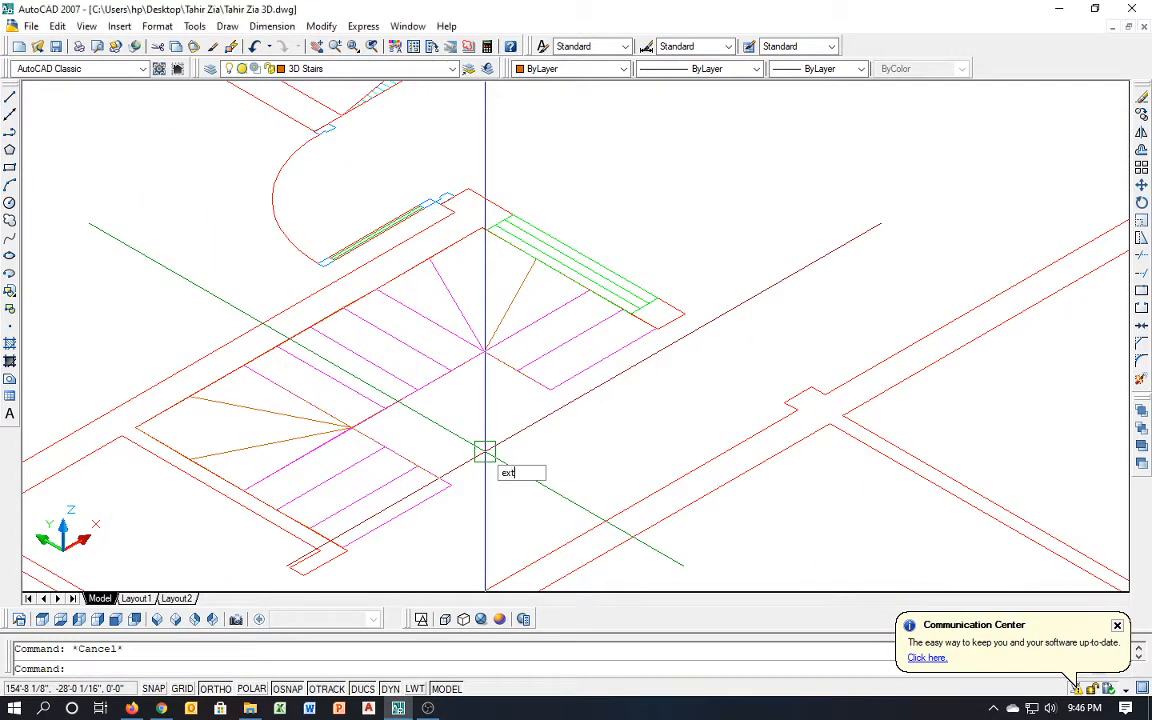
type("xt")
key("Return")
left_click(424, 508)
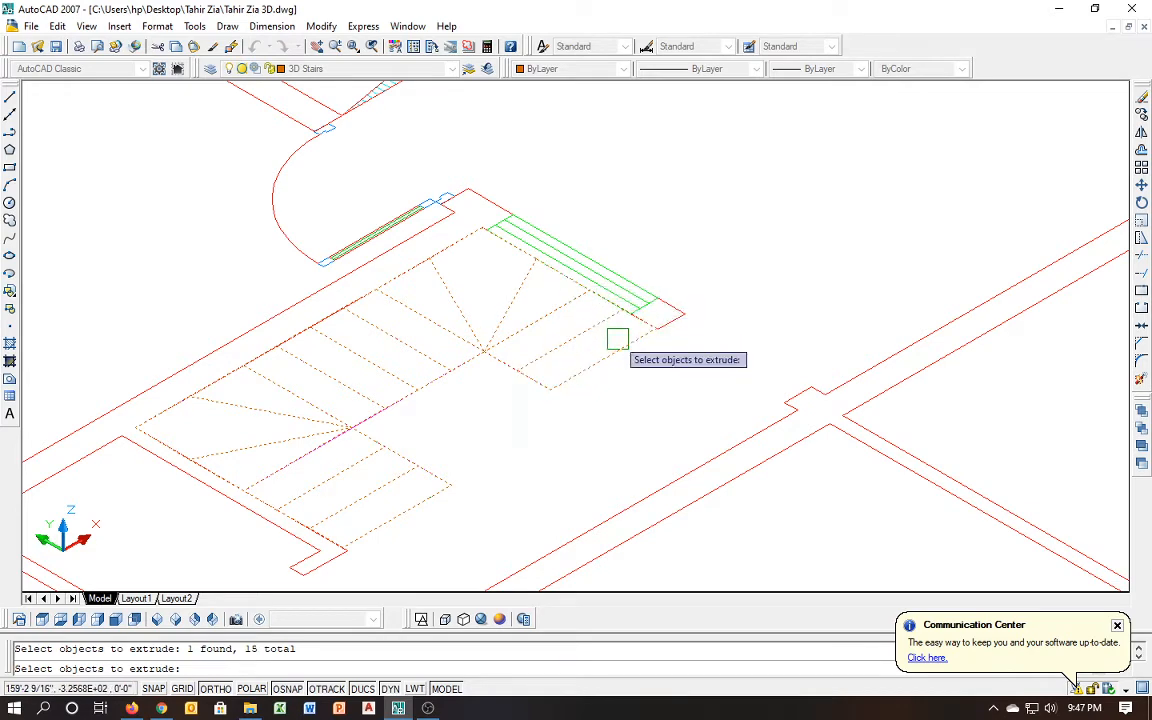
key("Return")
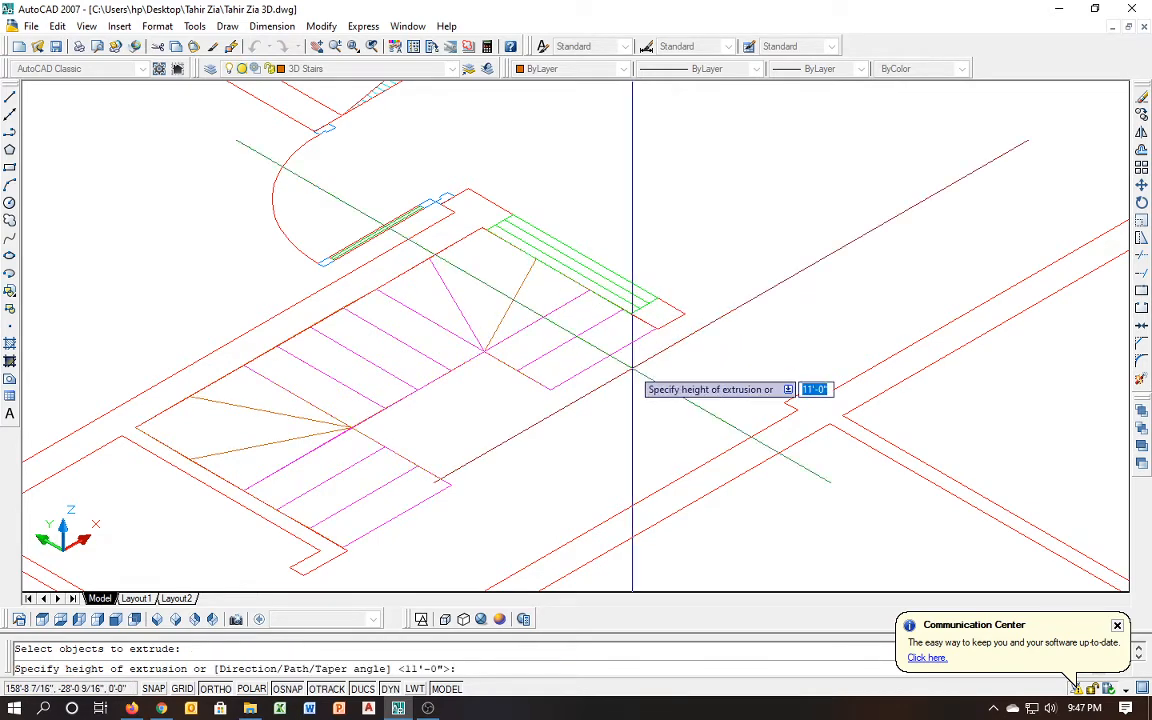
key("Return")
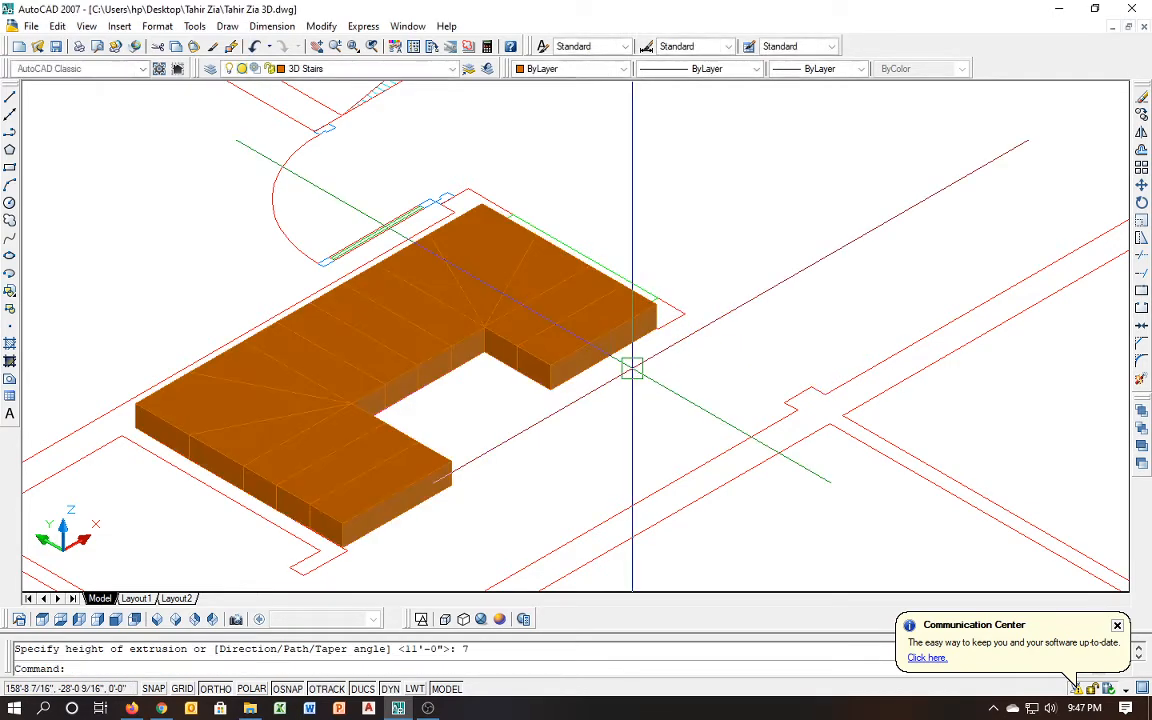
Move the second stair step up from its lower front corner so it rests at the top of the first step
key("Escape")
type("m")
key("Return")
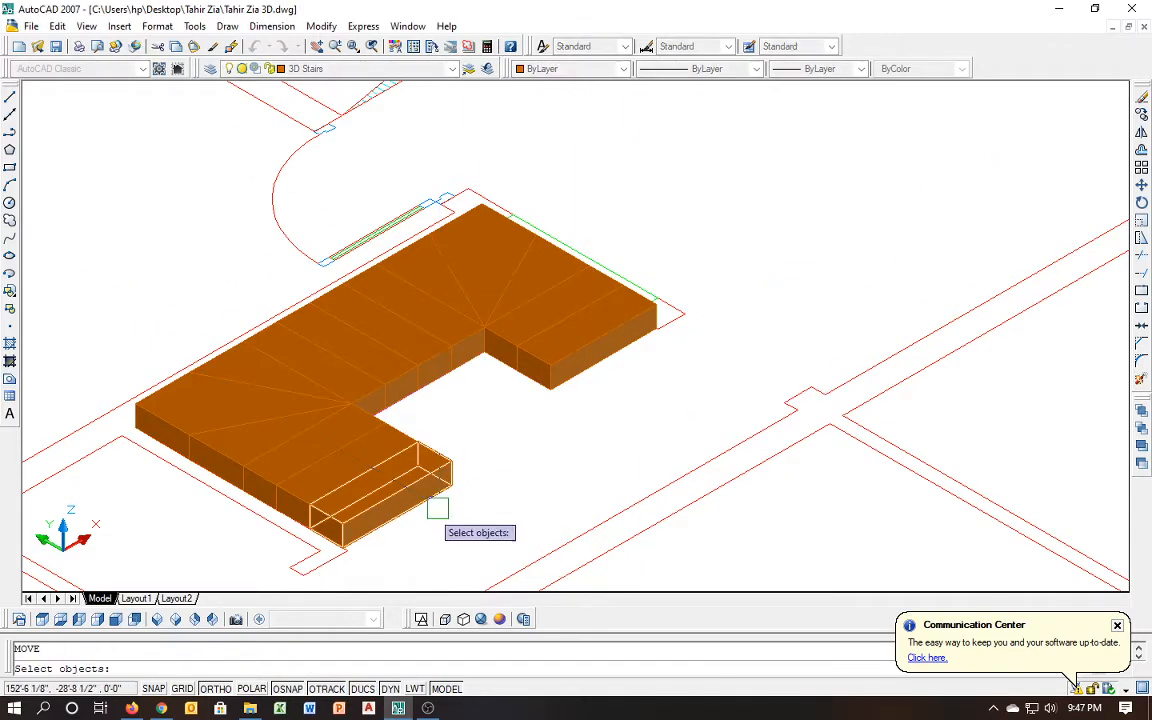
scroll(275, 526, "up", 5)
left_click(309, 497)
key("Return")
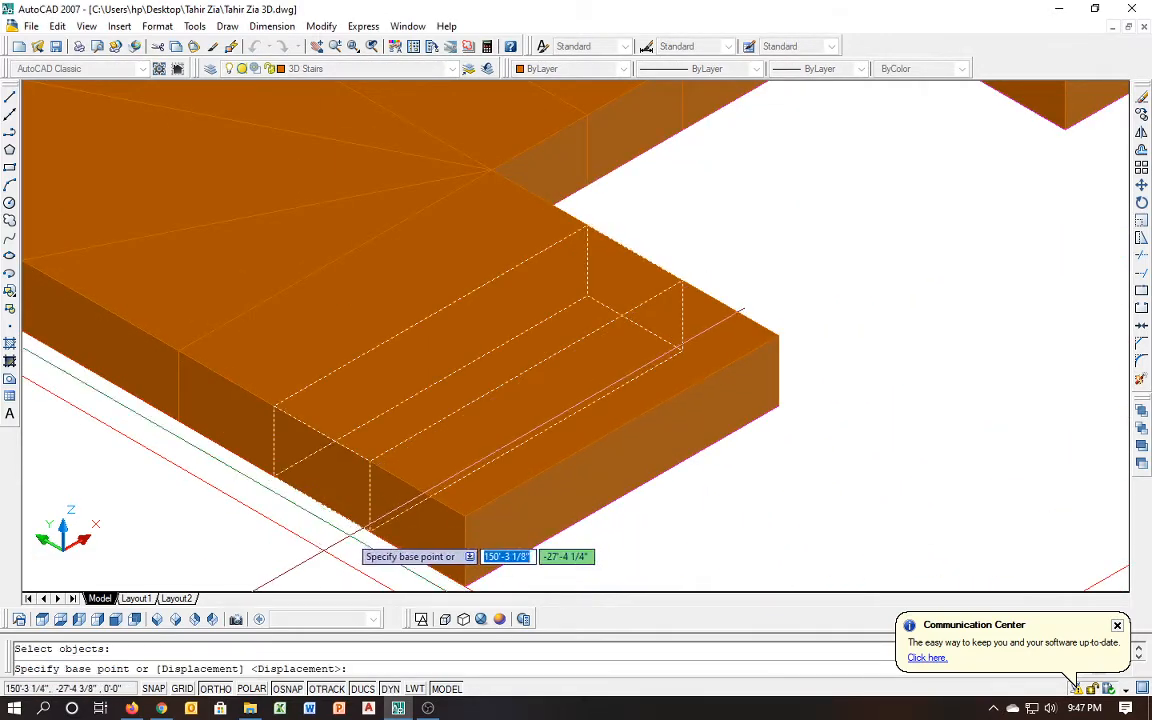
left_click(370, 518)
left_click(369, 462)
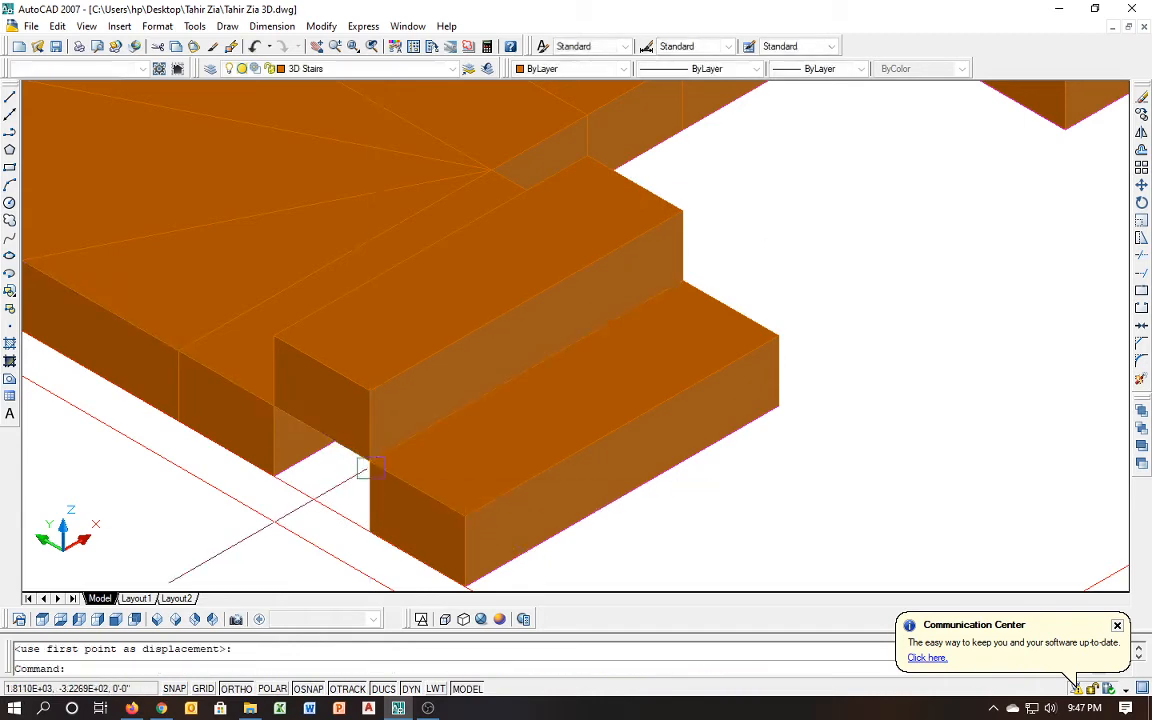
Move the third stair step vertically so its lower front corner sits on the top of the second step
key("Return")
left_click(281, 472)
key("Return")
left_click(279, 474)
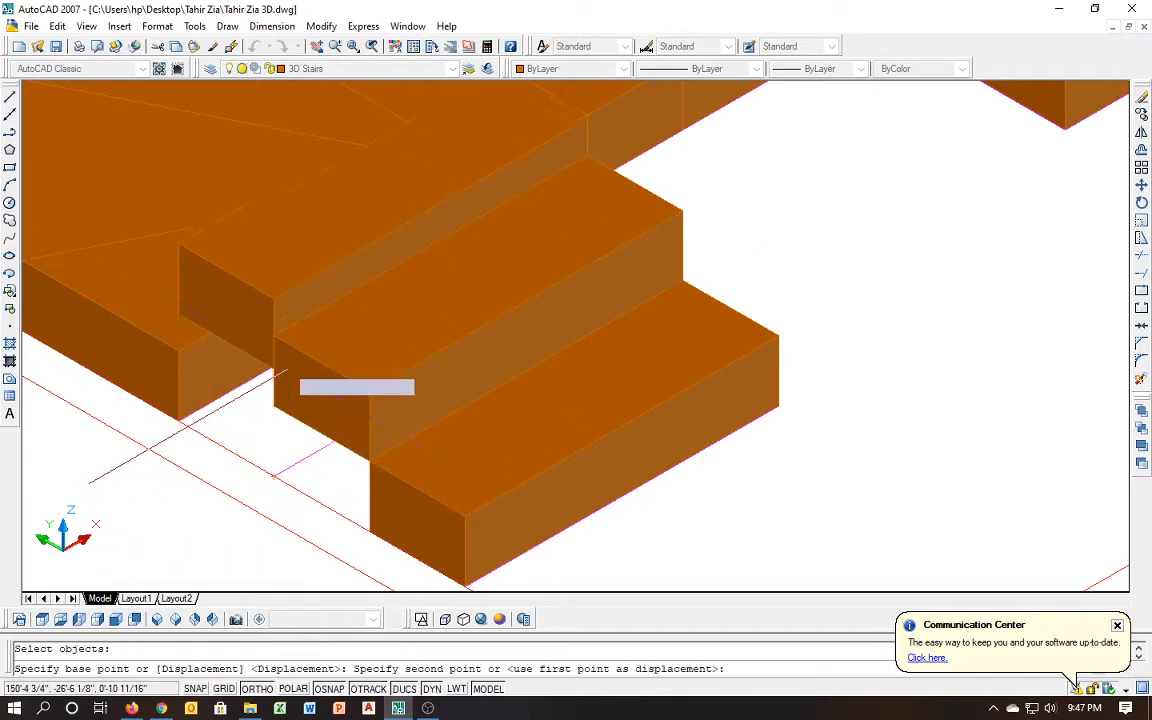
left_click(276, 335)
Move the fourth step, the first triangular winder, straight up so its lower outer corner meets the top of the third step
scroll(266, 393, "up", 2)
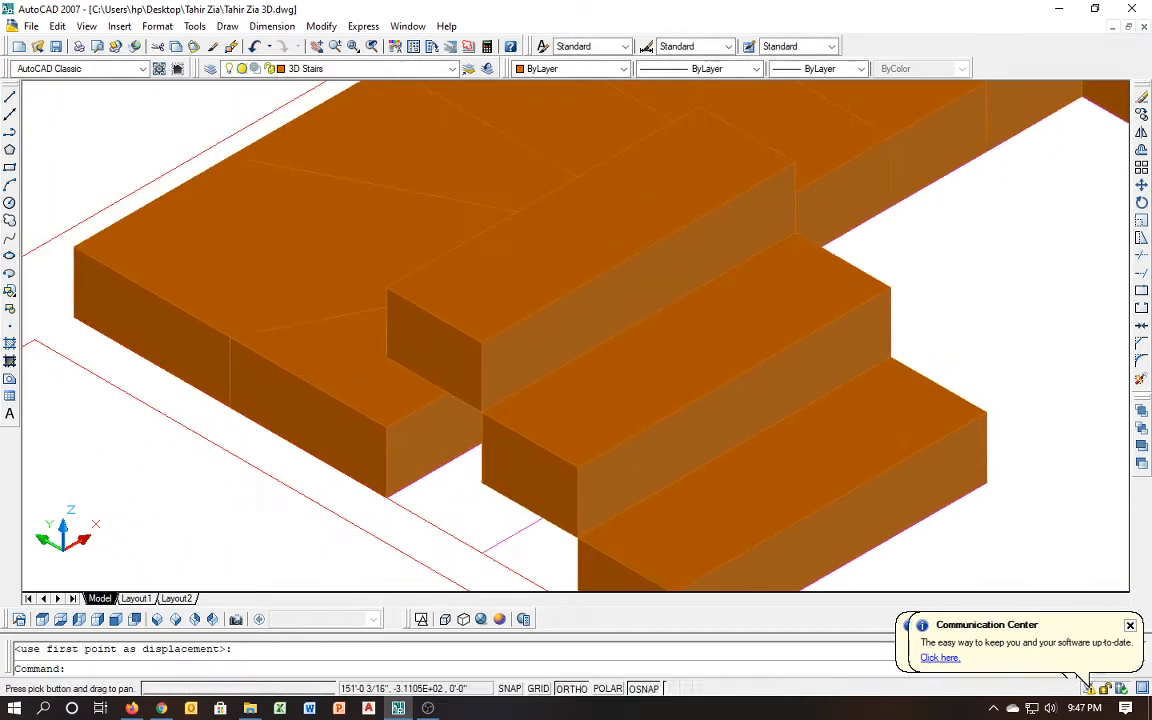
key("Return")
left_click(388, 462)
key("Return")
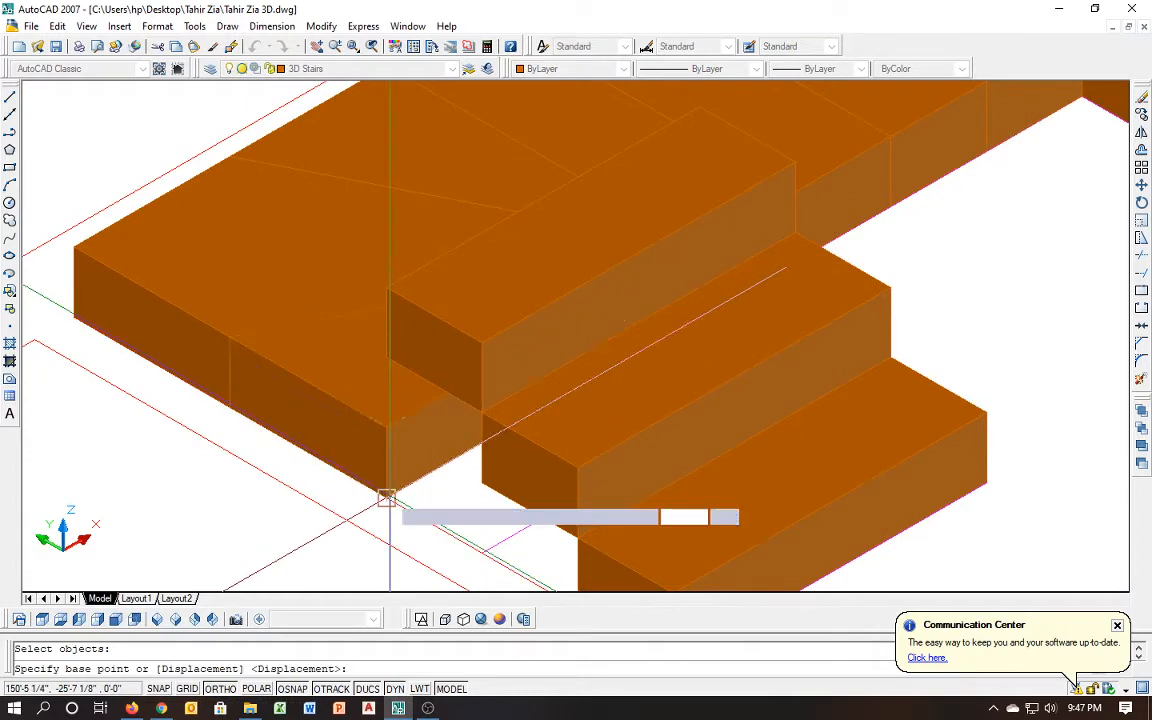
left_click(386, 497)
left_click(390, 289)
Raise the fifth step, the lower flight's corner winder, from its bottom outer corner onto the top corner of the fourth step
key("Return")
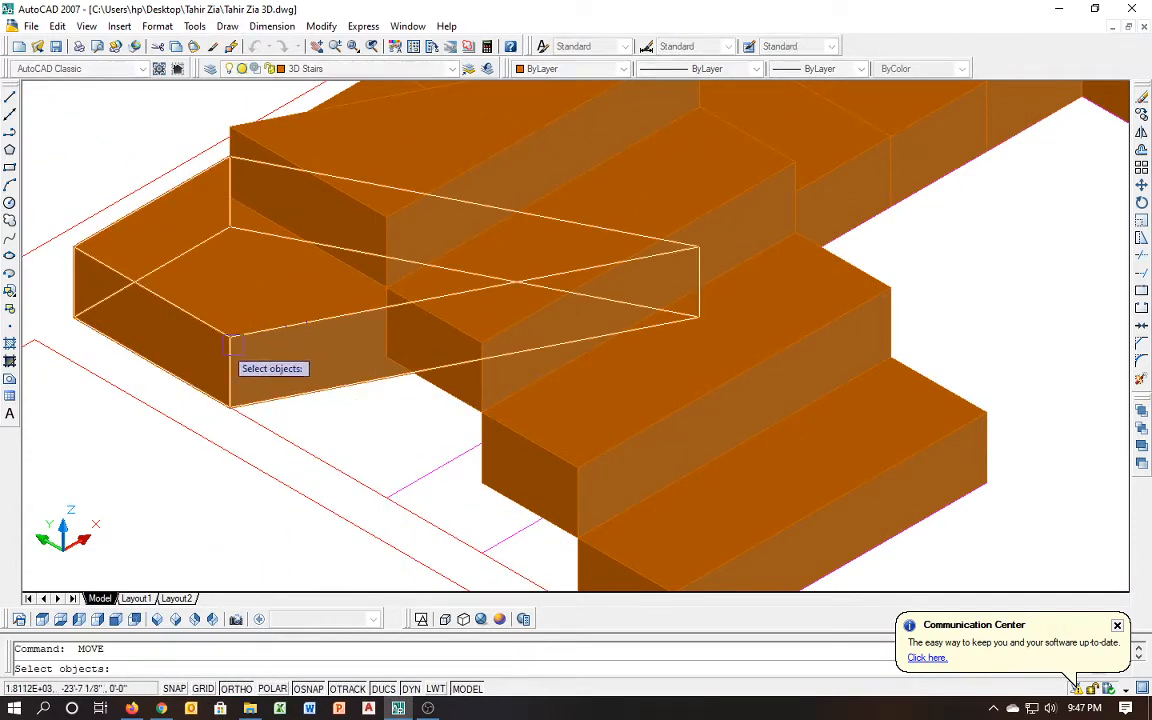
left_click(231, 365)
key("Return")
left_click(229, 409)
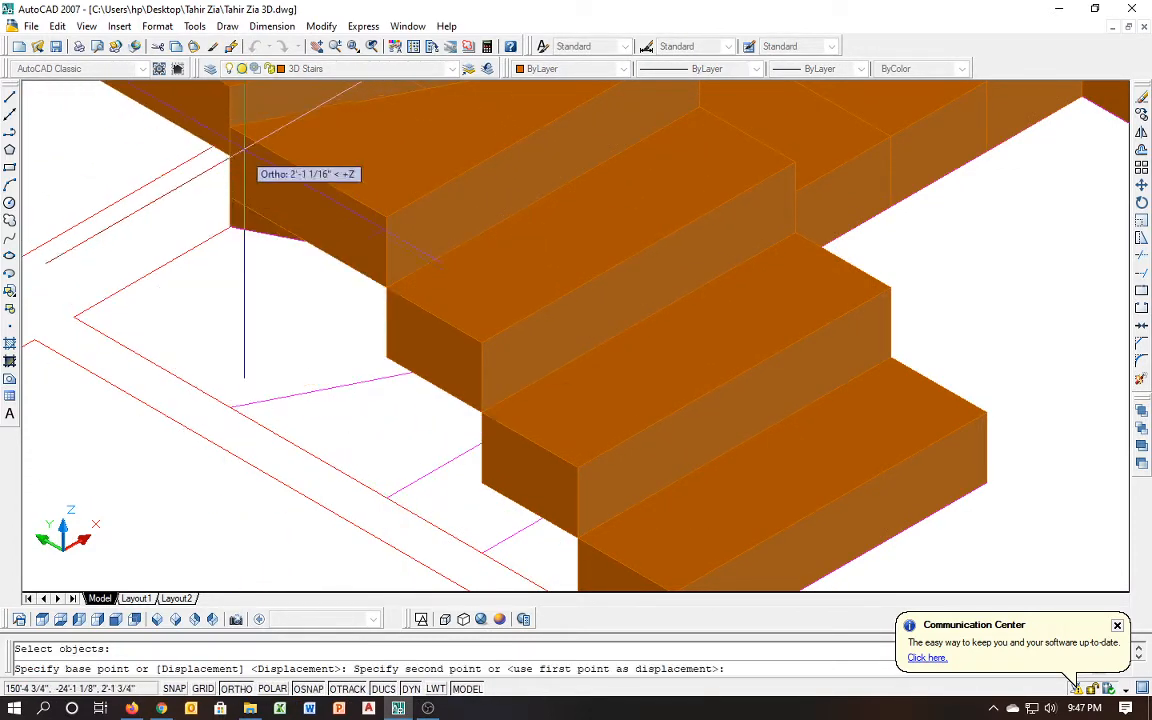
left_click(229, 148)
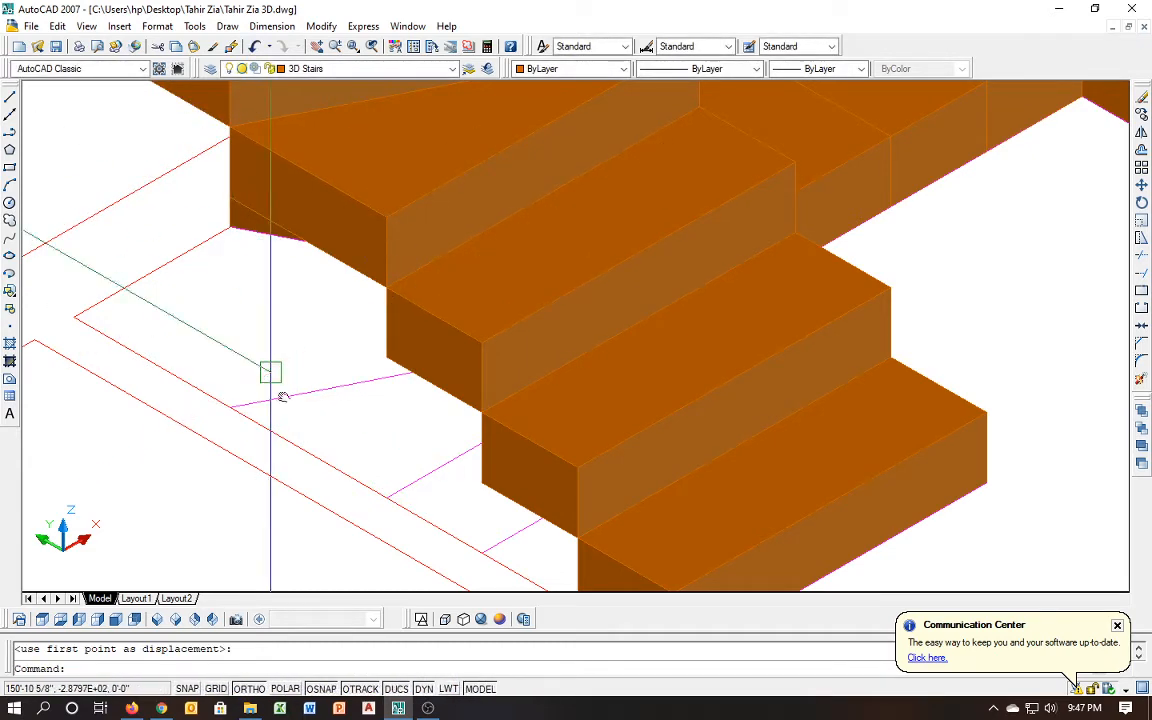
Move the sixth step, the next triangular winder, vertically by 2'-11" so it rests on top of the corner winder
scroll(471, 530, "up", 5)
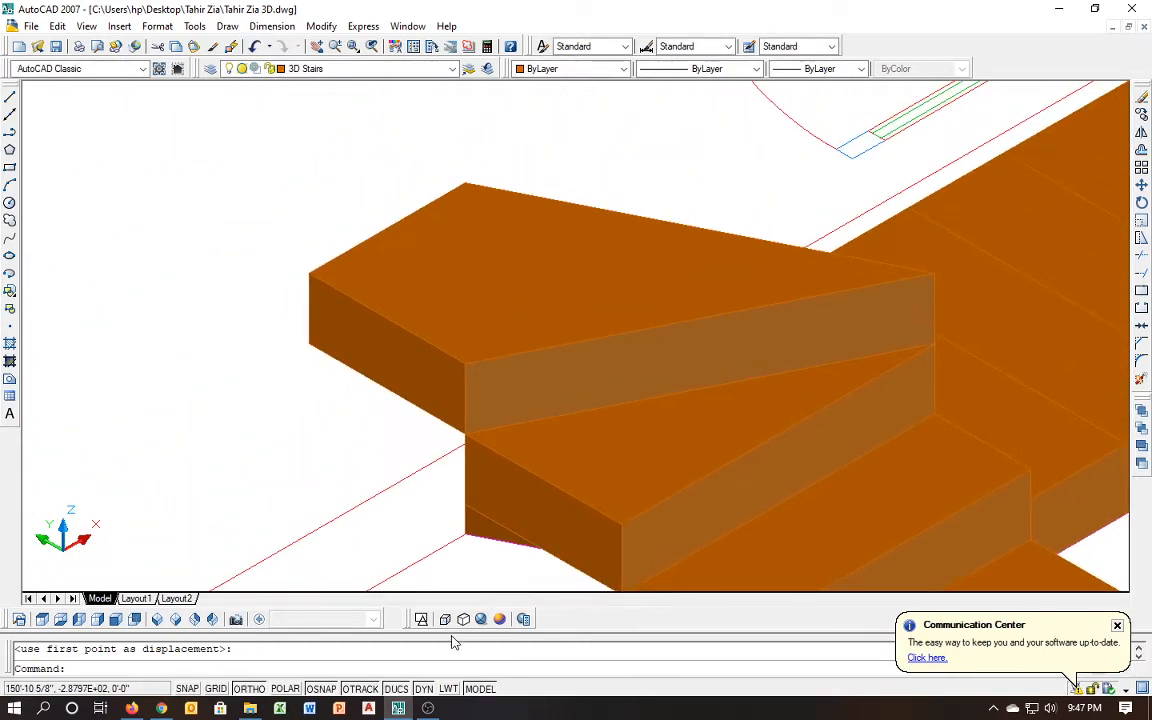
key("Return")
left_click(470, 536)
key("Return")
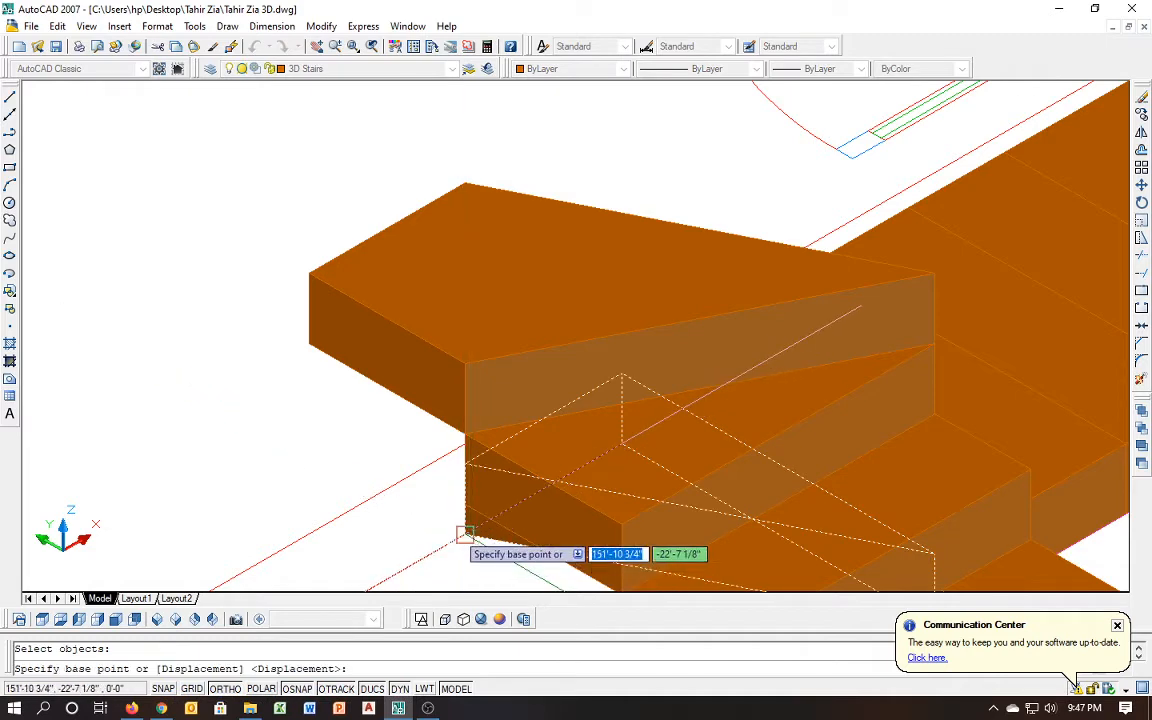
left_click(464, 534)
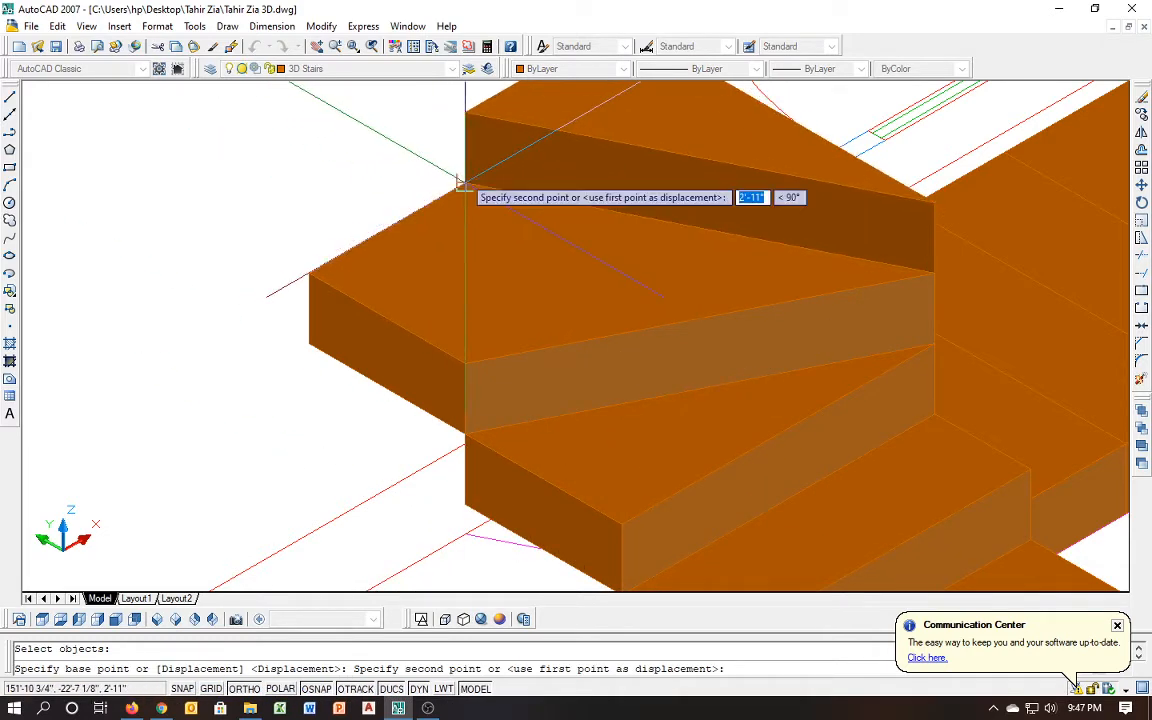
left_click(465, 183)
Move the seventh step, the first straight tread after the winders, up from its lower outer corner onto the sixth step
middle_click_drag(466, 376, 170, 388)
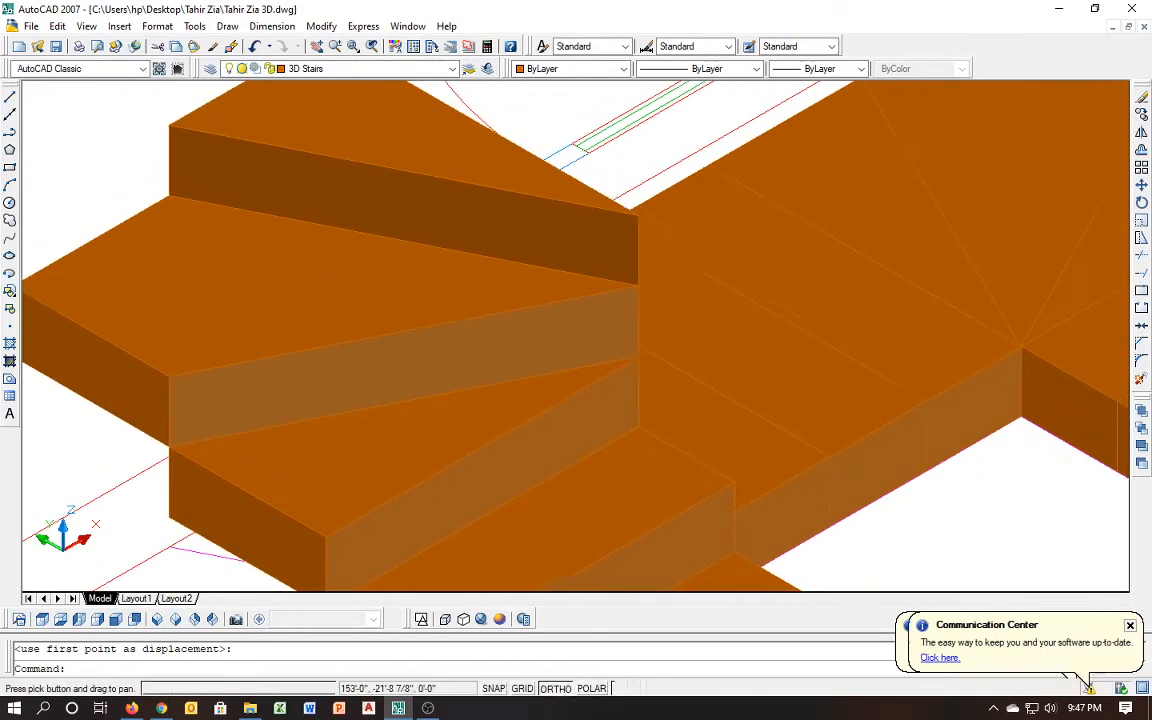
key("Return")
left_click(780, 490)
key("Return")
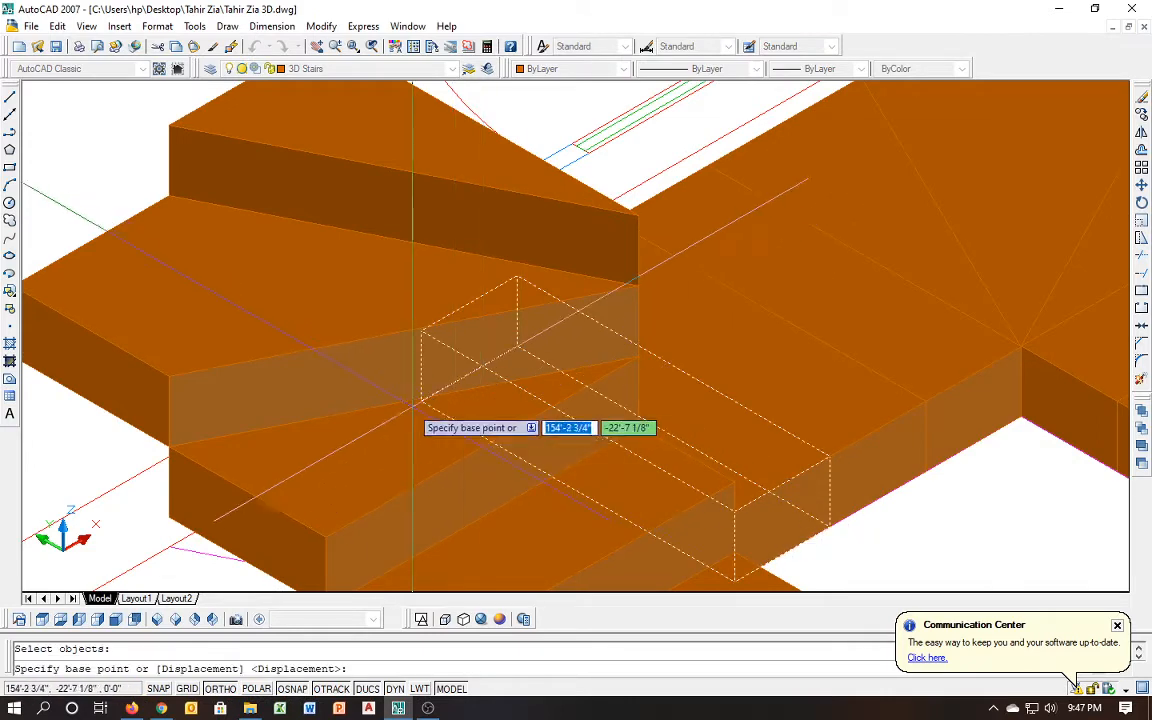
left_click(420, 401)
middle_click_drag(387, 318, 365, 460)
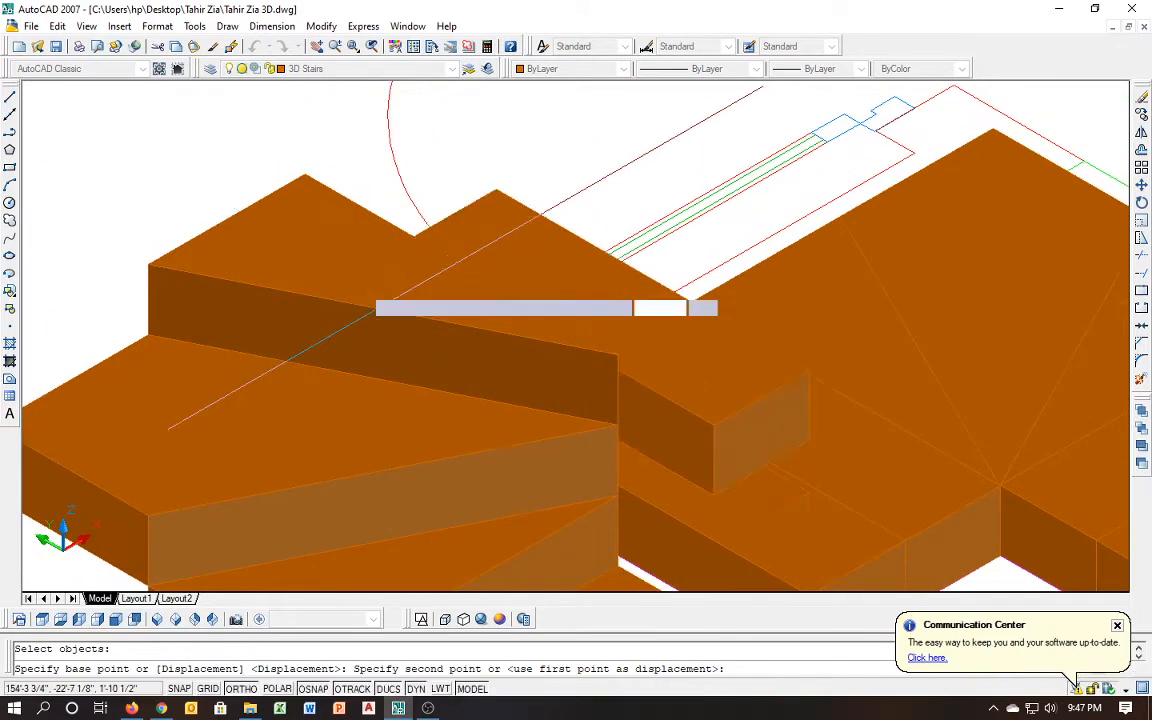
left_click(280, 257)
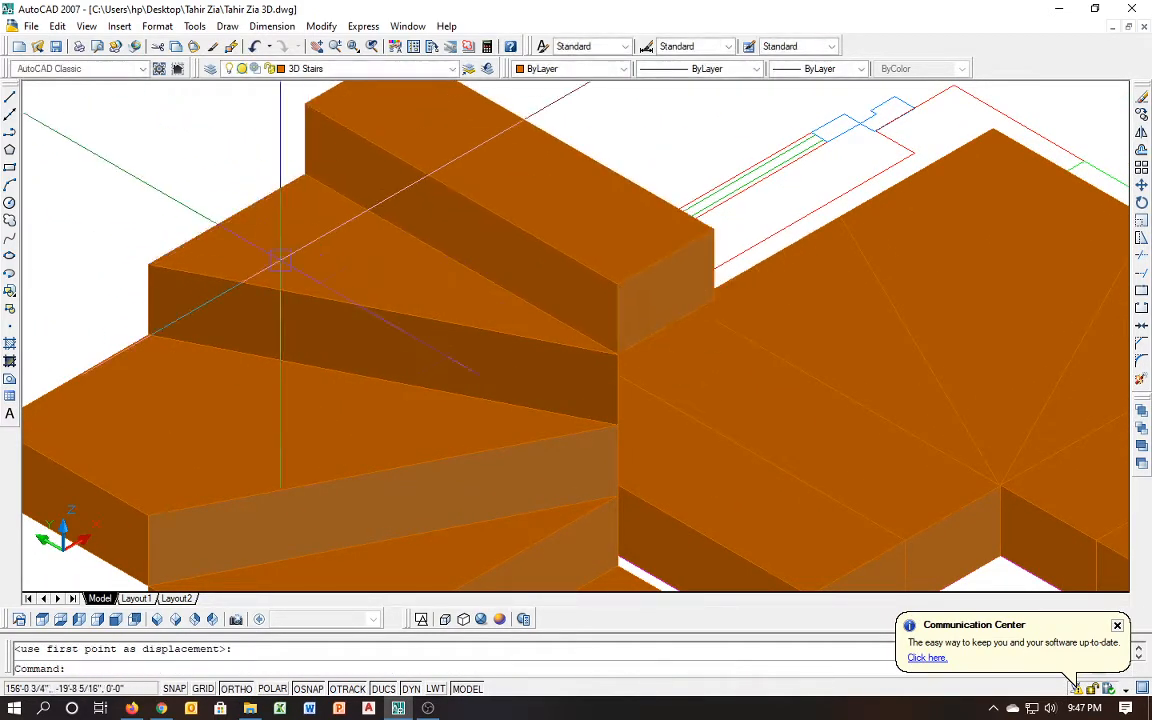
Raise the eighth step, the second straight tread after the winders, so its lower outer corner sits on the seventh step's top
scroll(265, 270, "down", 3)
key("Return")
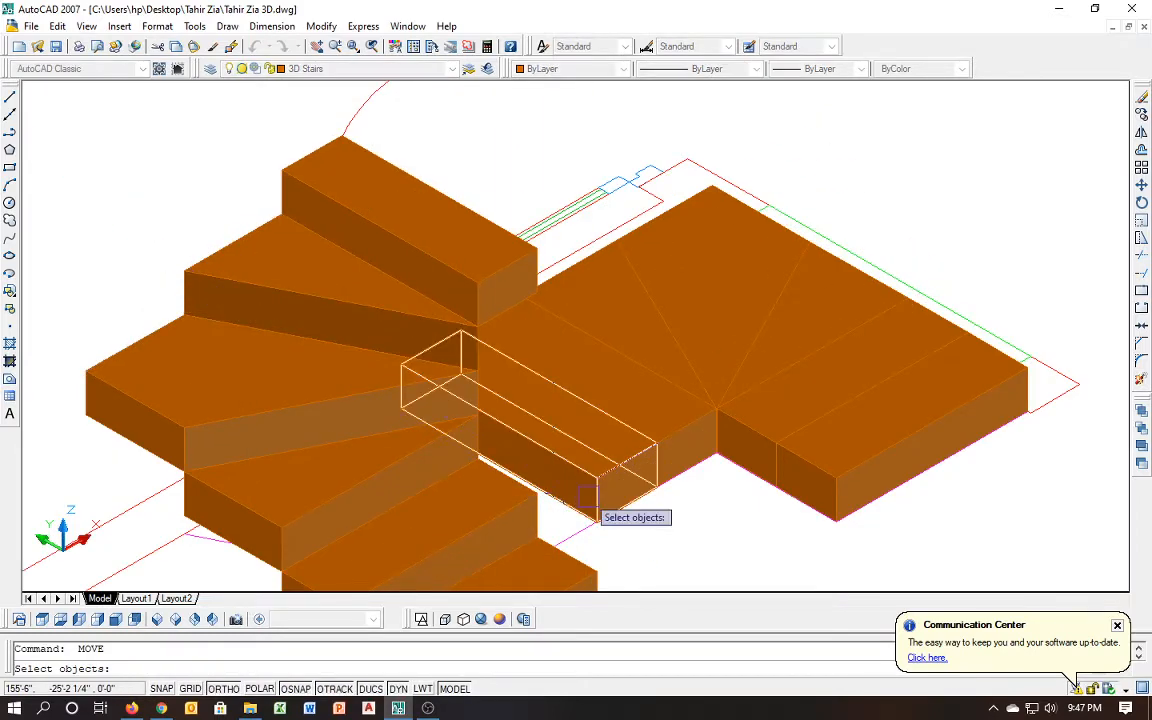
key("Return")
left_click(400, 405)
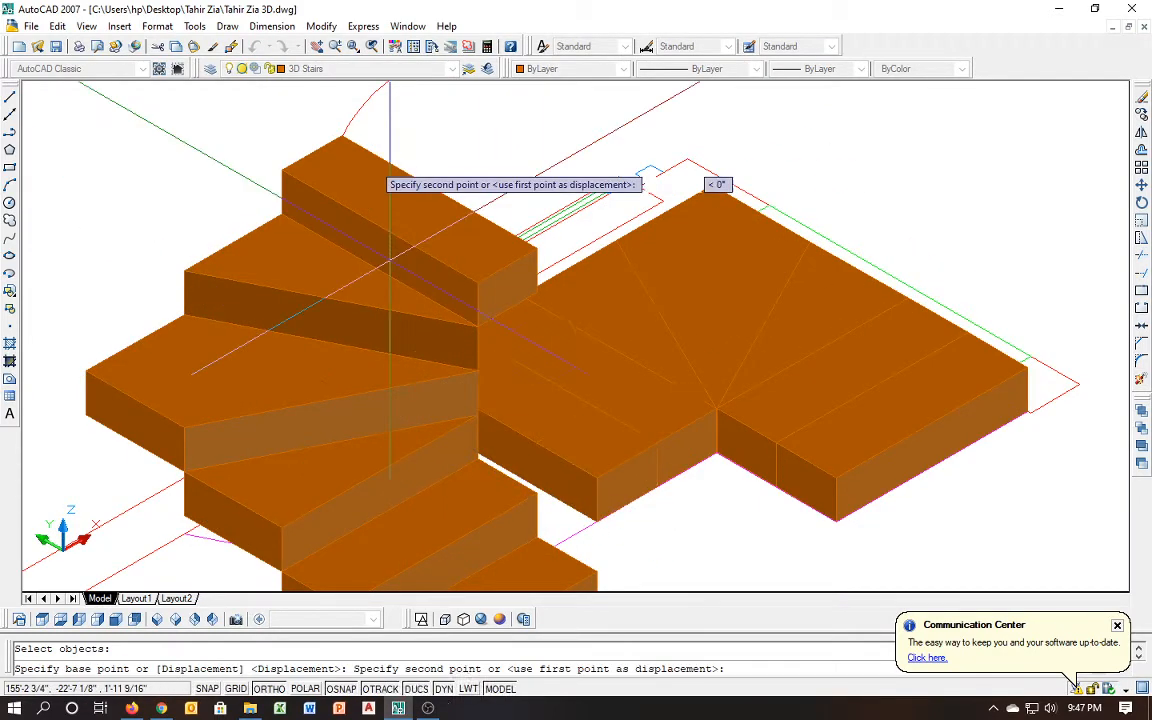
left_click(347, 141)
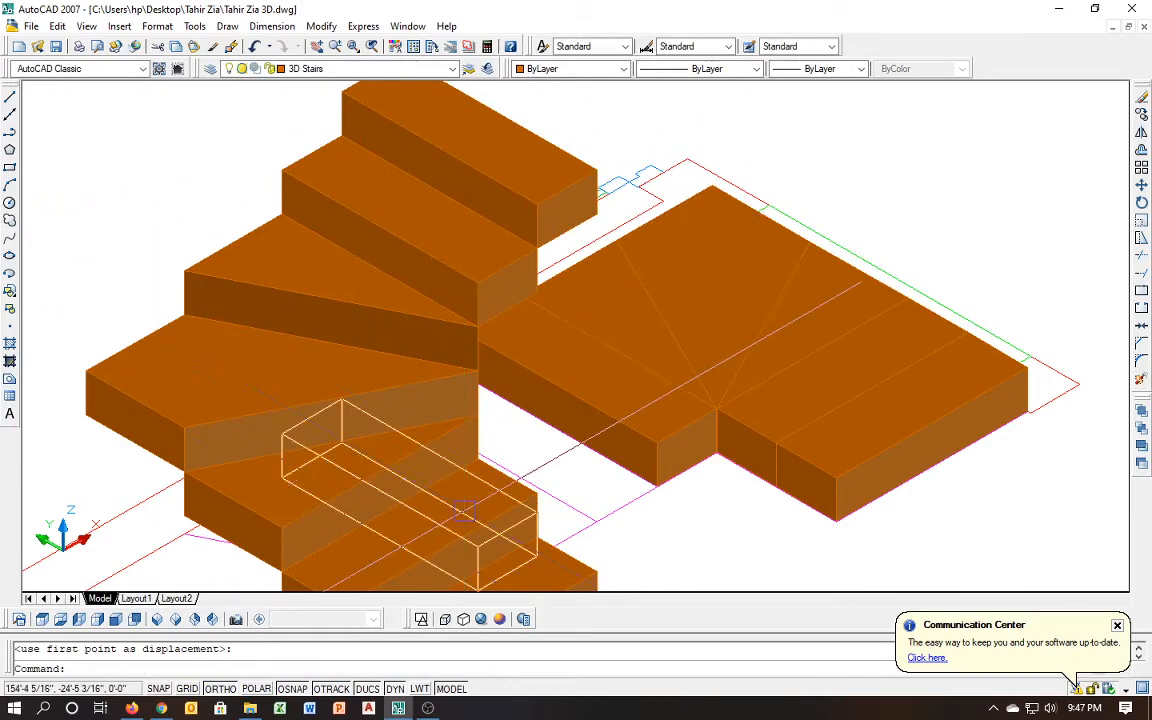
Move the ninth stair step up from its lower outer corner to the top back corner of the eighth step
left_click(457, 515)
key("Return")
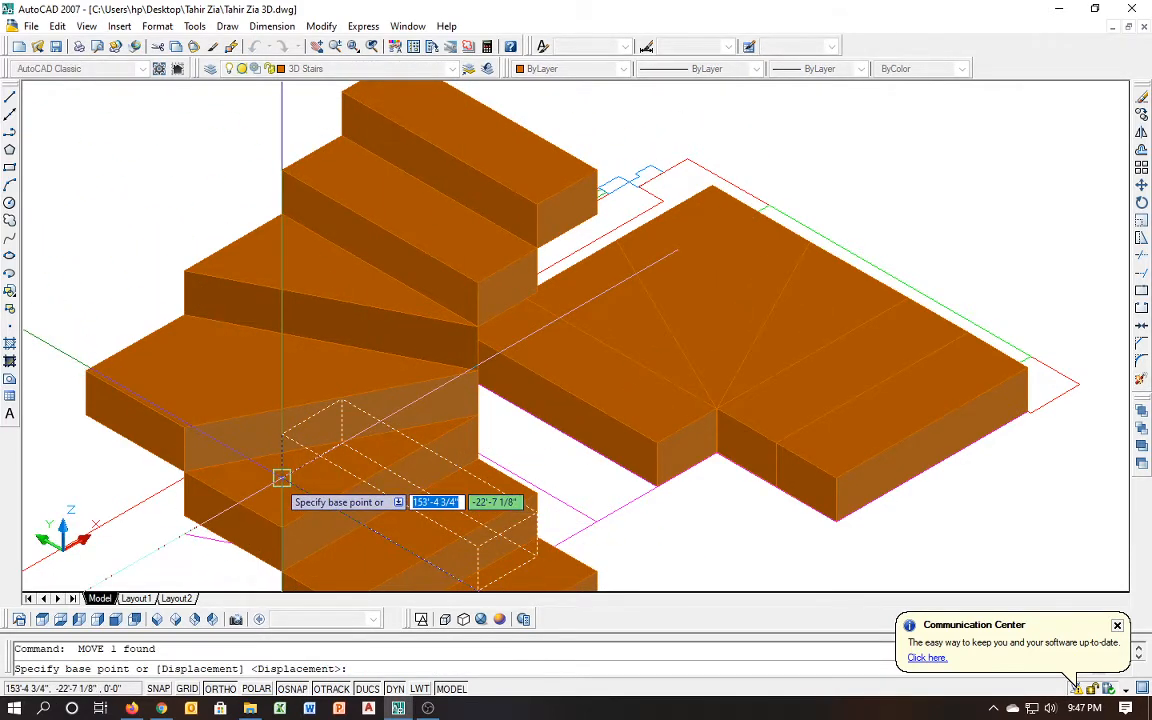
left_click(283, 476)
middle_click_drag(436, 376, 411, 496)
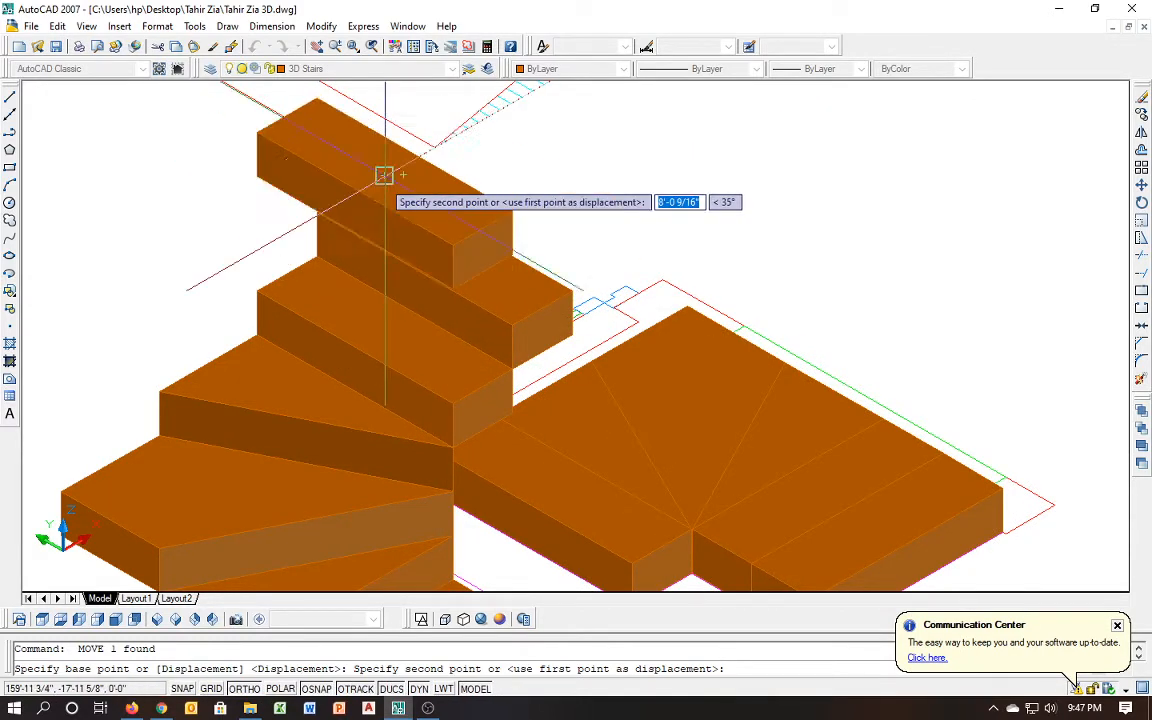
left_click(376, 177)
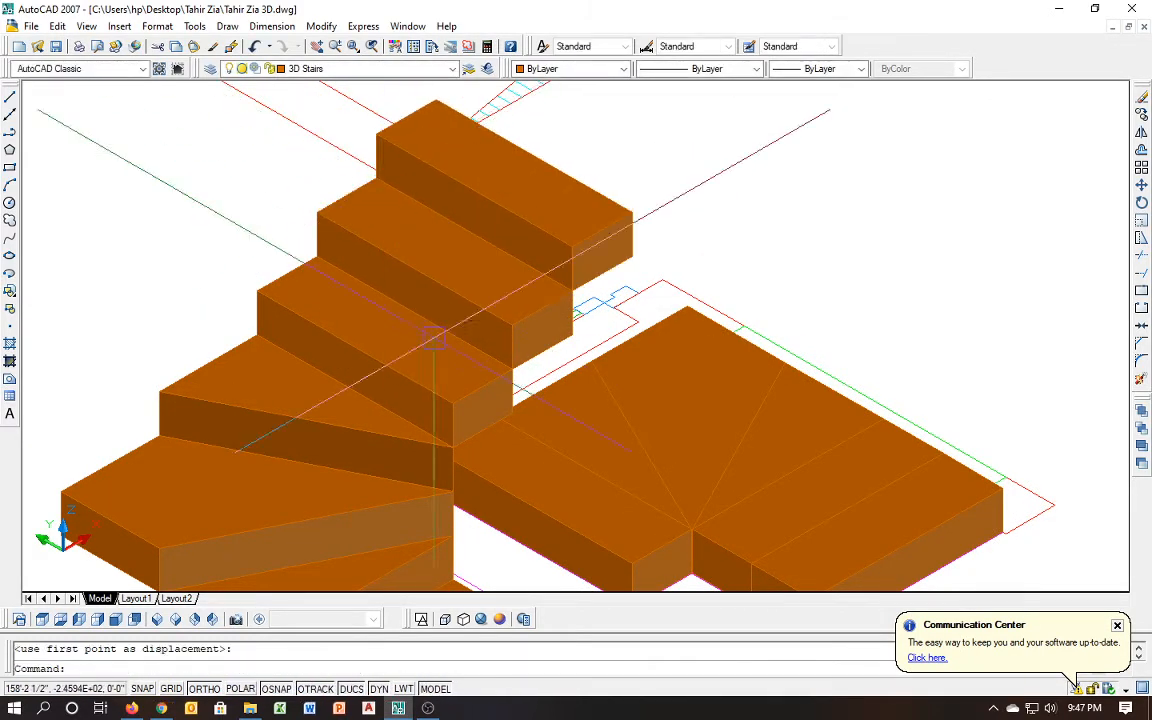
Move the tenth step, the last straight tread before the upper winders, vertically onto the top corner of the ninth step
scroll(433, 340, "down", 3)
middle_click_drag(452, 496, 460, 410)
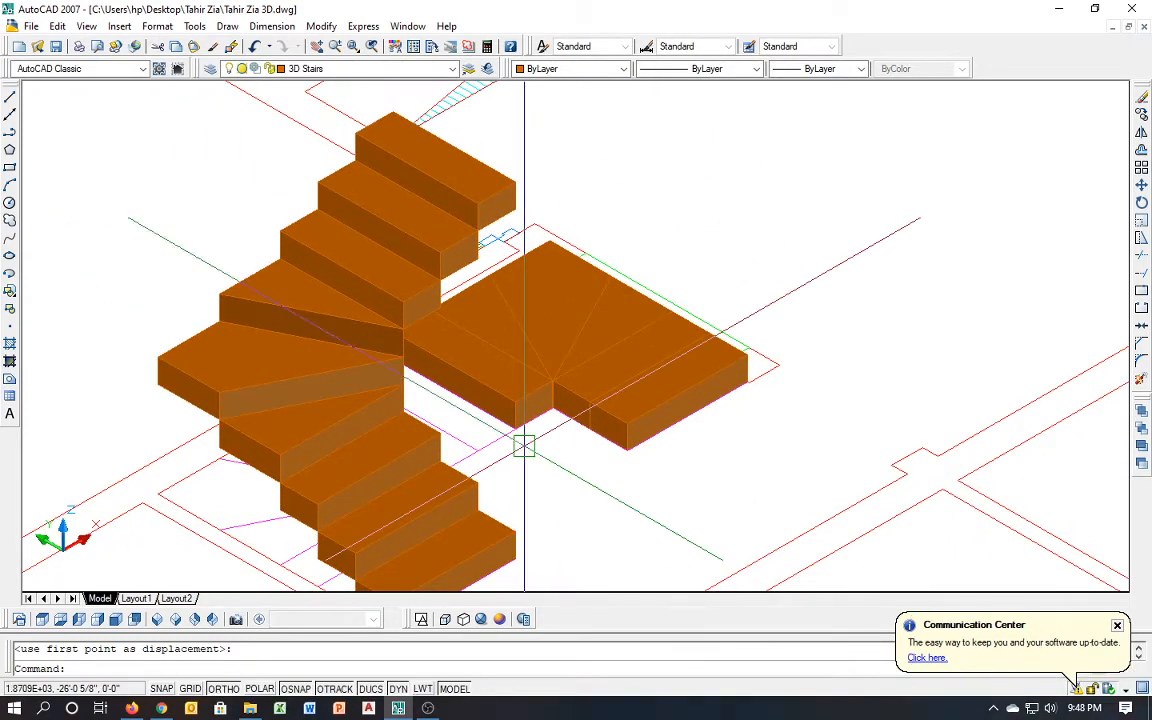
key("Return")
left_click(525, 405)
key("Return")
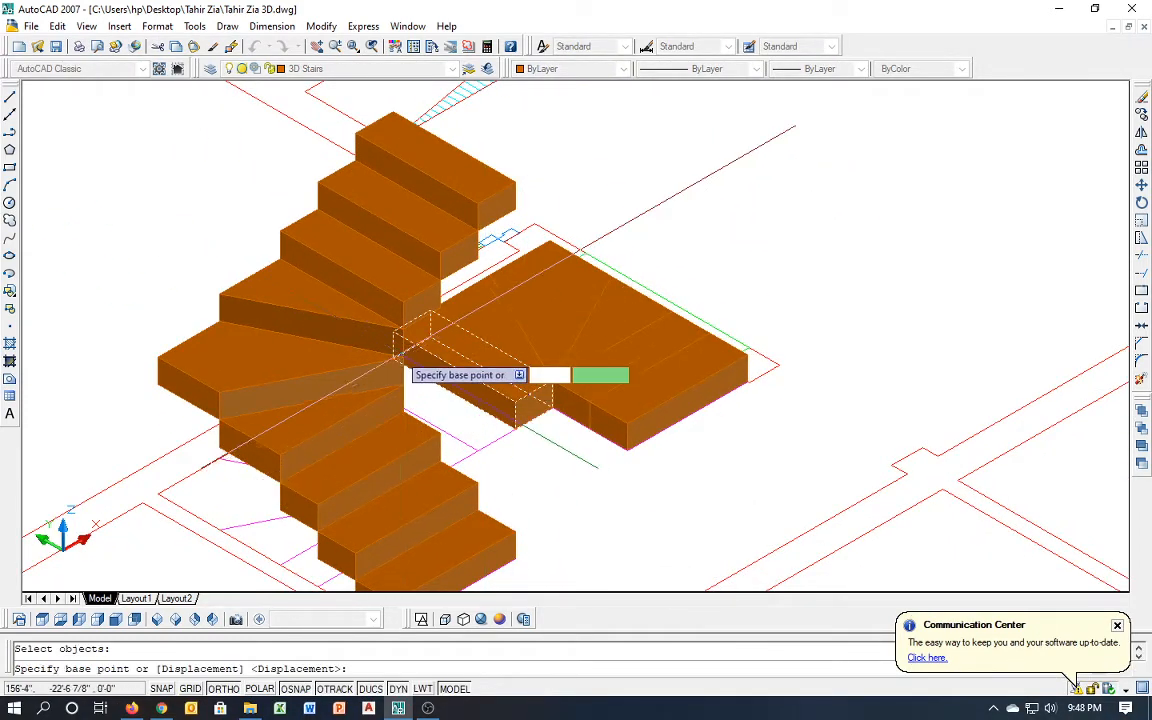
scroll(397, 352, "up", 6)
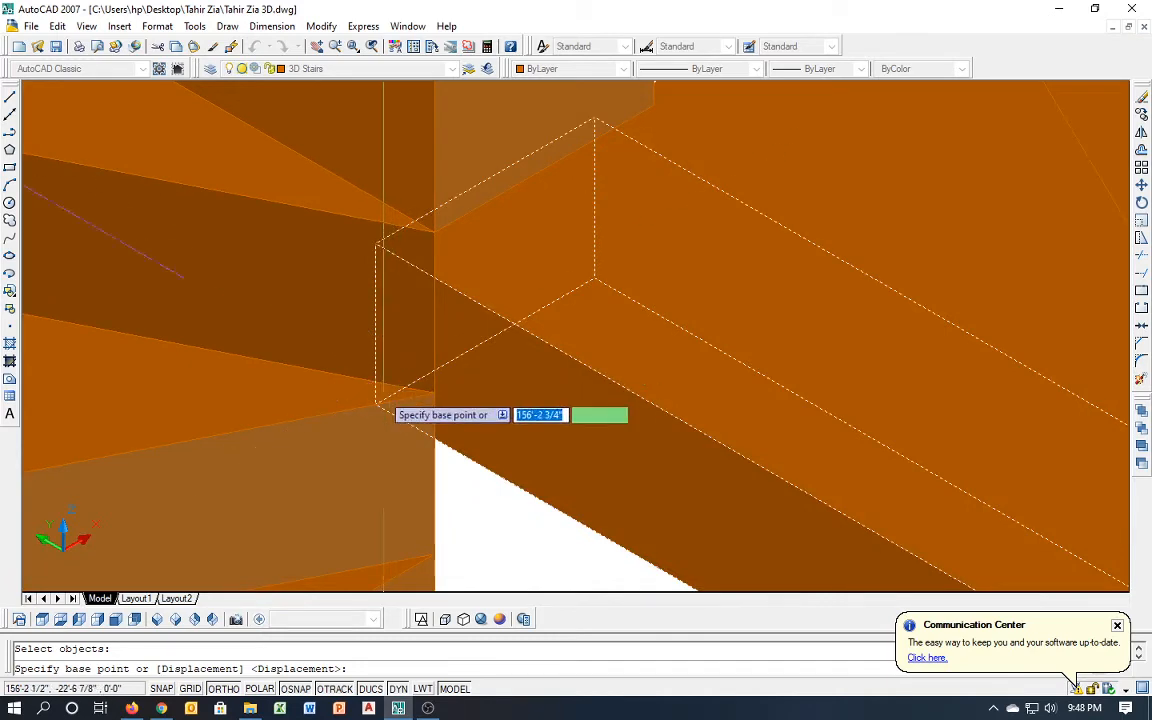
left_click(375, 402)
scroll(414, 533, "down", 8)
scroll(439, 402, "up", 4)
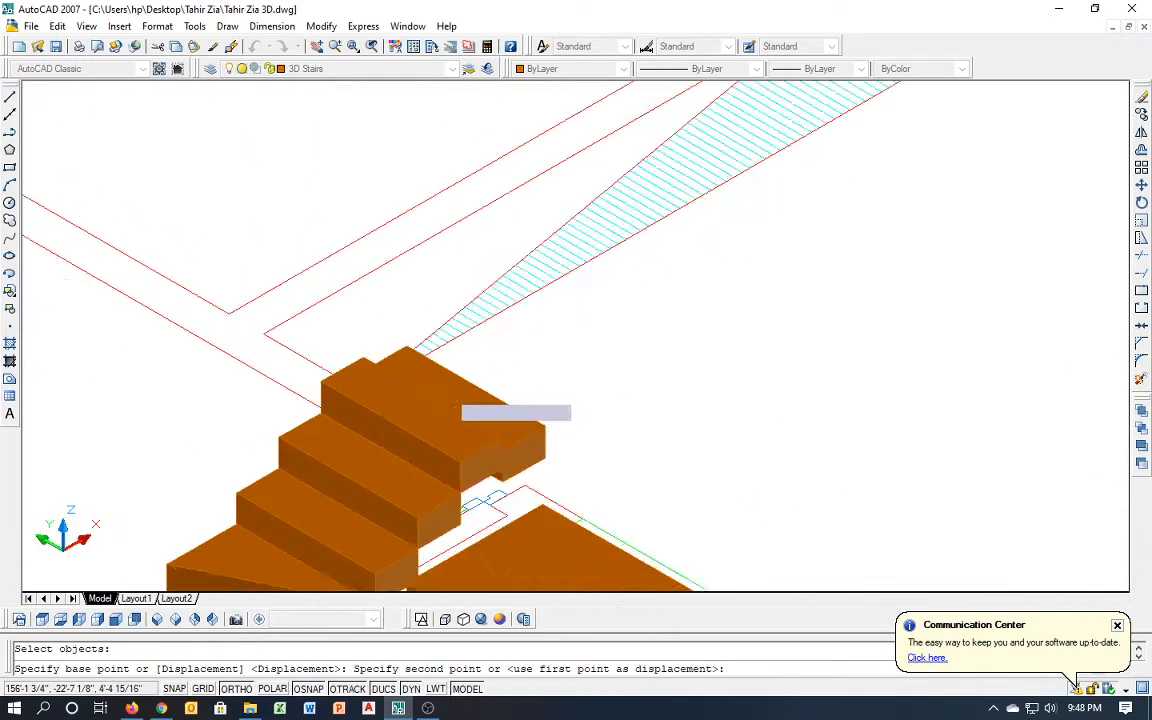
scroll(448, 392, "up", 5)
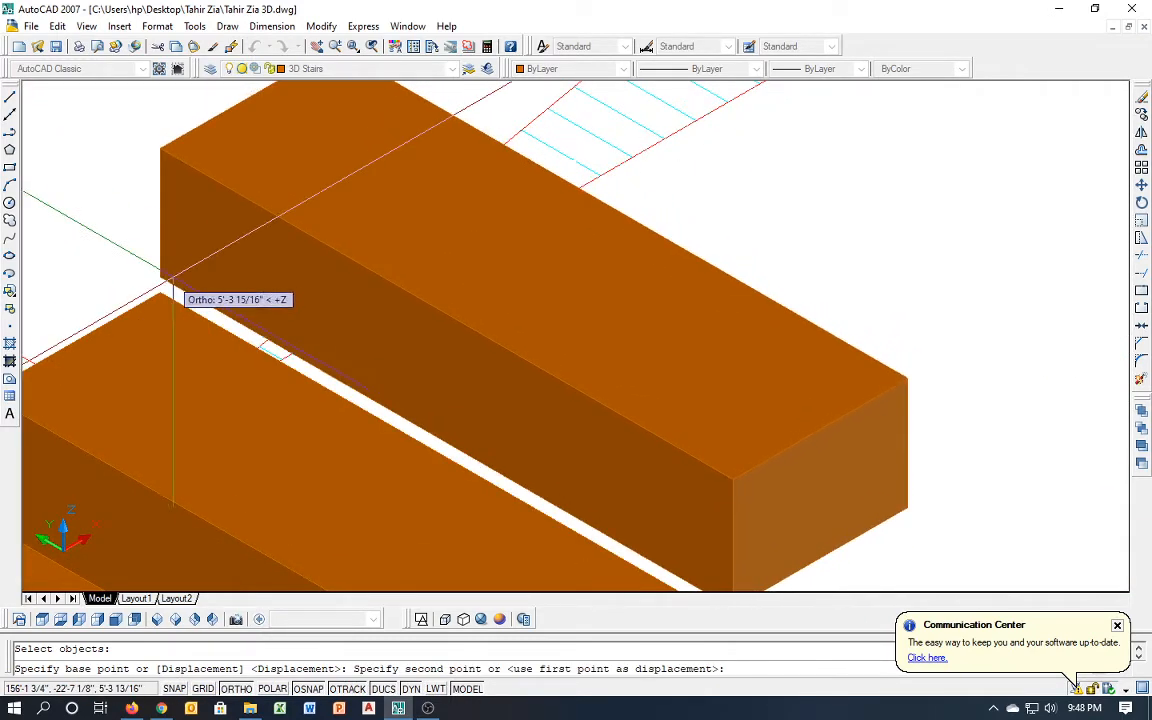
left_click(158, 294)
Raise the eleventh step, the first triangular winder of the upper turn, so it rests on top of the tenth step
scroll(128, 271, "down", 4)
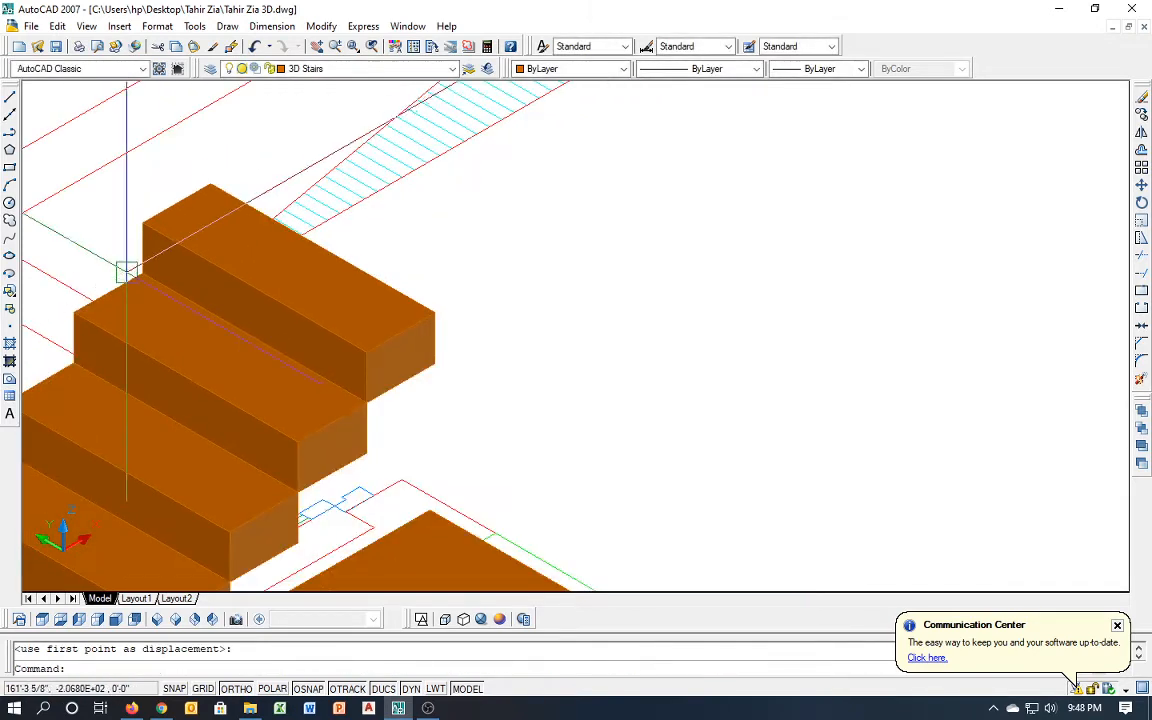
scroll(140, 322, "down", 5)
scroll(163, 443, "up", 2)
key("space")
left_click(221, 473)
key("space")
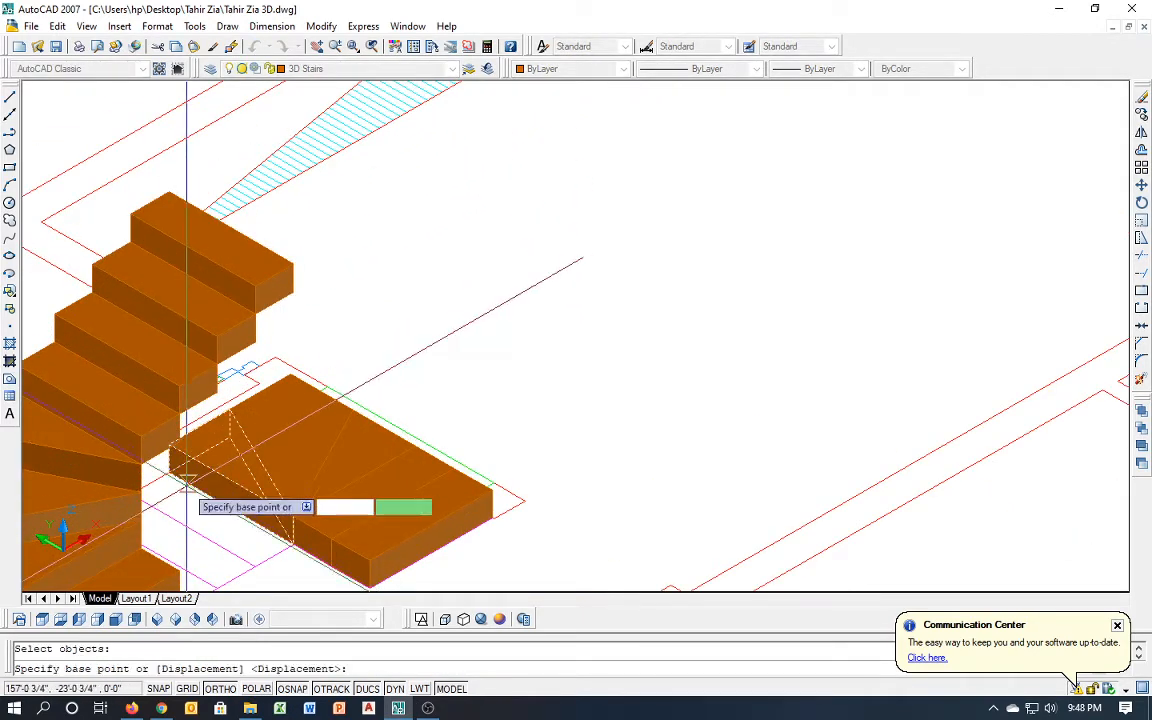
left_click(183, 482)
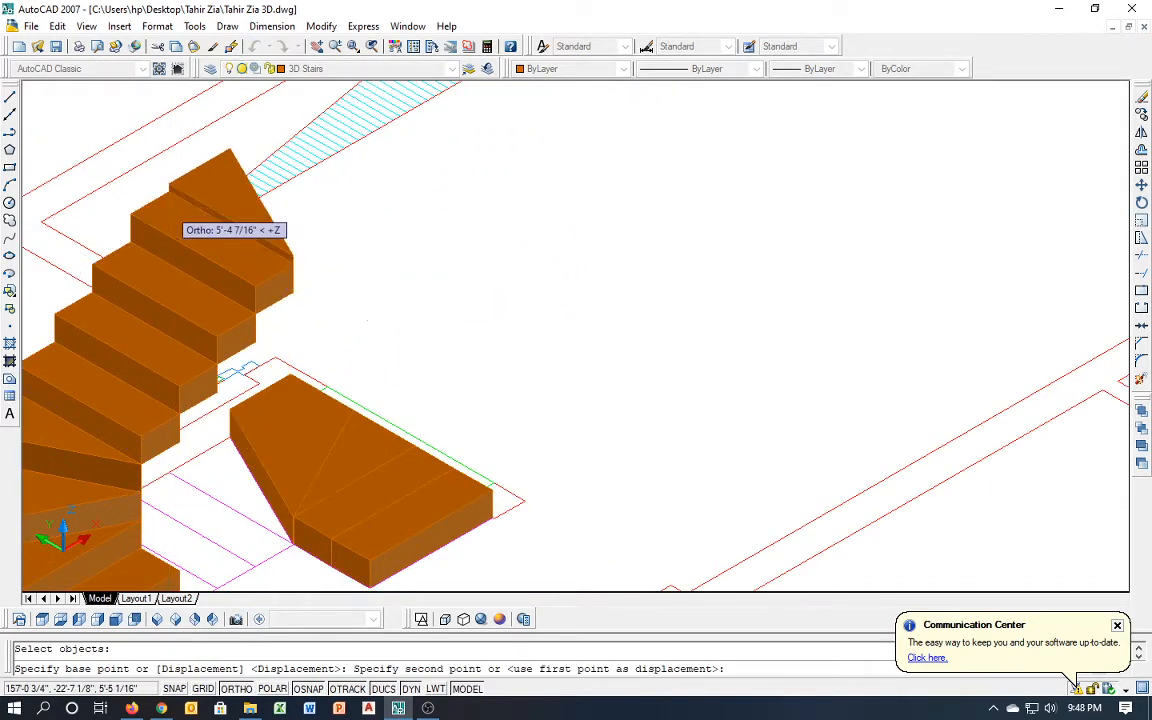
left_click(172, 192)
Move the twelfth step, the upper turn's corner winder, vertically onto the top corner of the eleventh step
key("space")
left_click(248, 448)
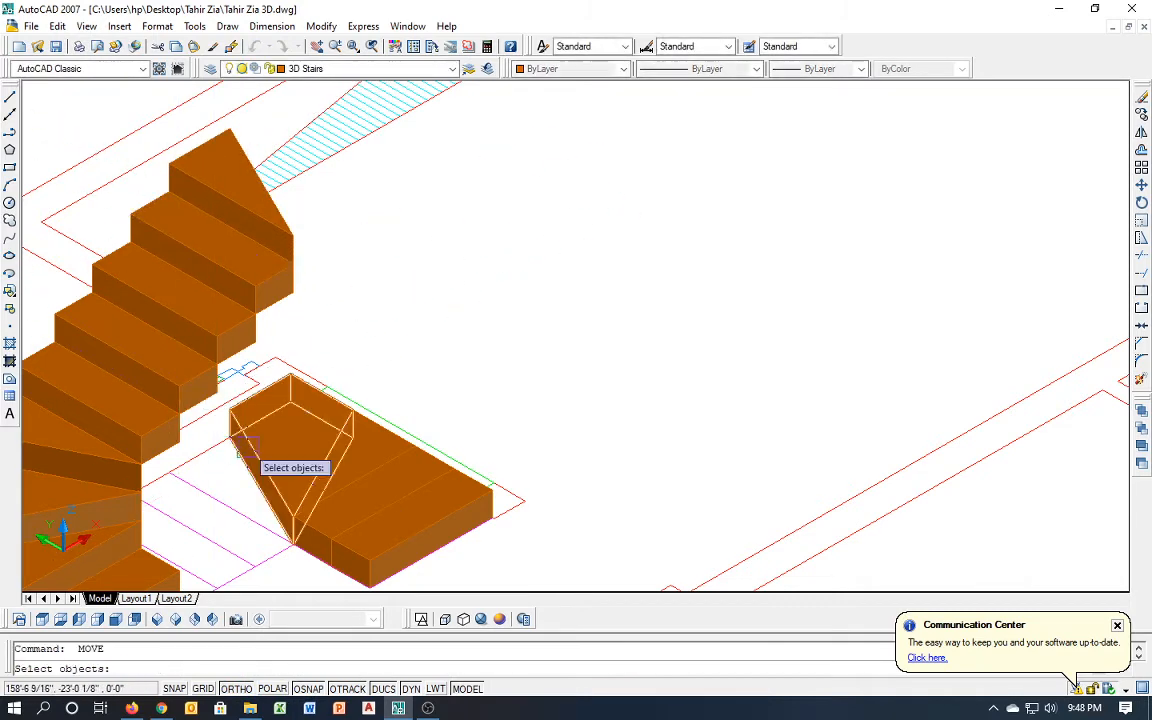
key("space")
left_click(266, 443)
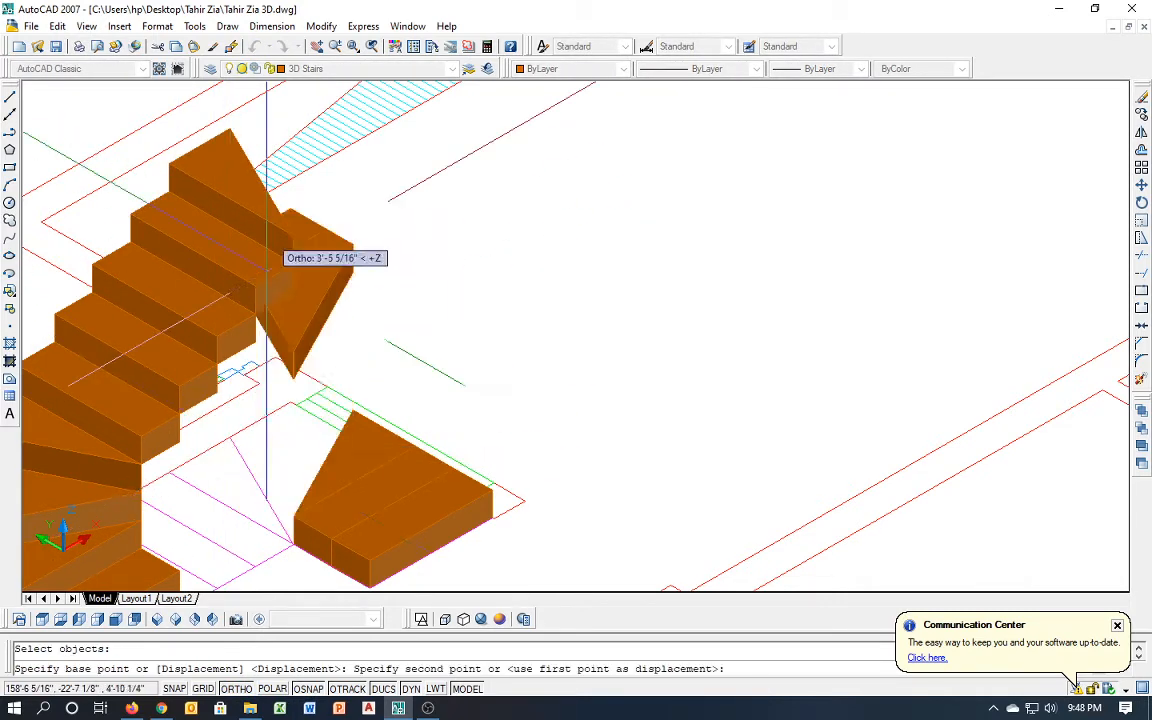
left_click(230, 128)
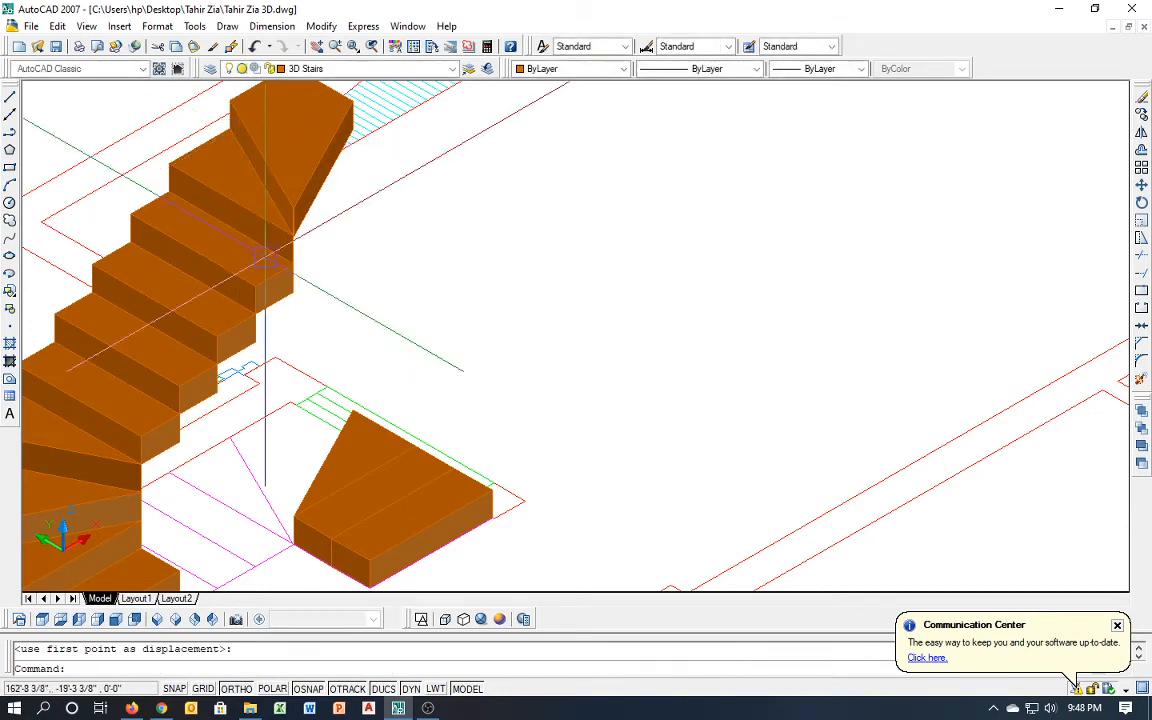
Move the thirteenth step, the last triangular winder, up 7'-0" from its lower back corner onto the twelfth step
key("space")
left_click(350, 470)
key("space")
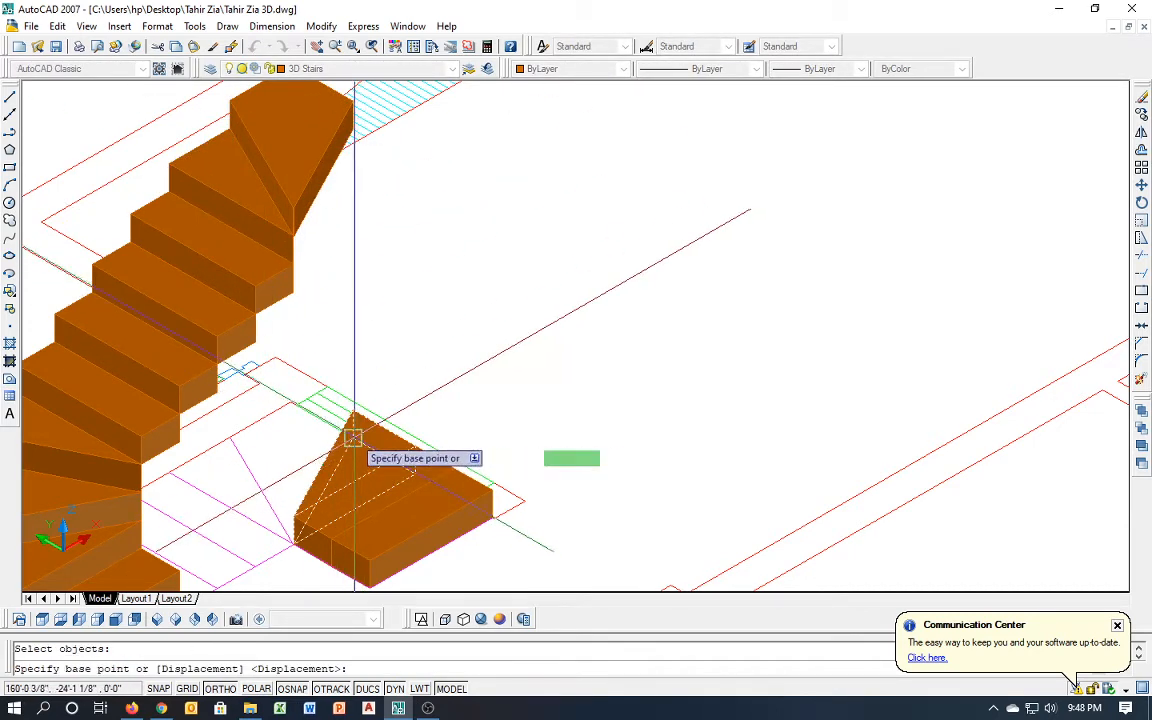
left_click(352, 438)
scroll(355, 445, "down", 3)
scroll(368, 298, "up", 3)
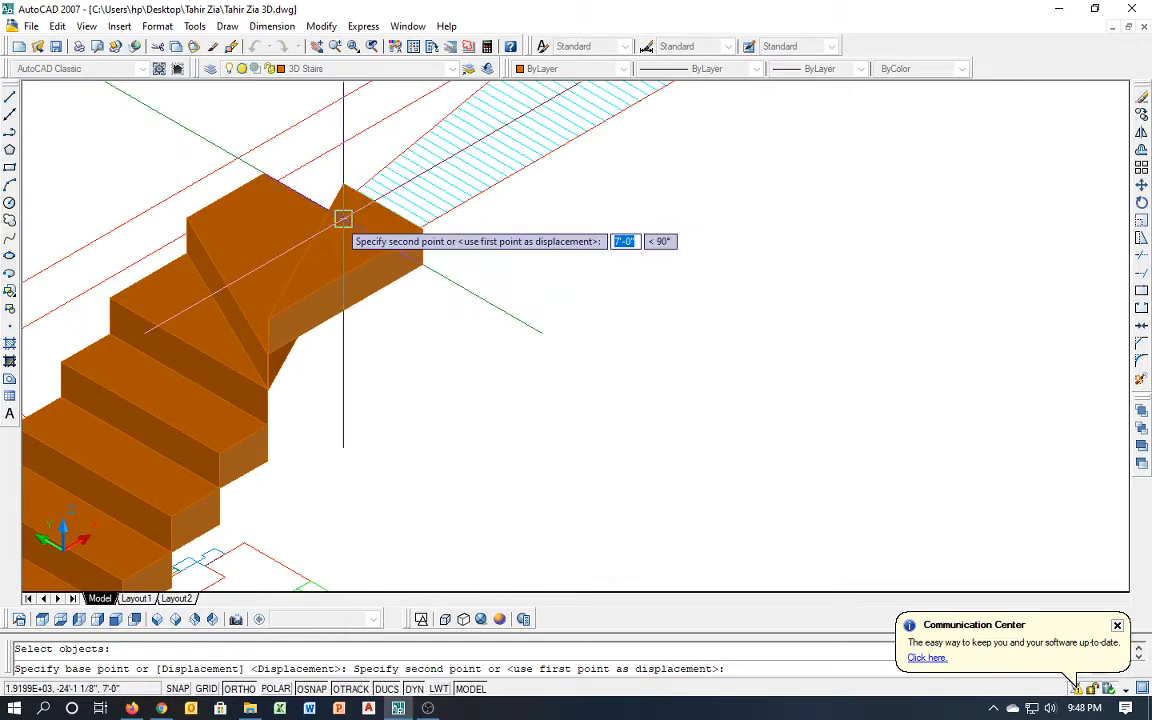
left_click(343, 218)
Move the fourteenth step, the straight tread after the last winder, vertically so it rests on top of the thirteenth step
scroll(342, 339, "down", 3)
scroll(400, 420, "up", 4)
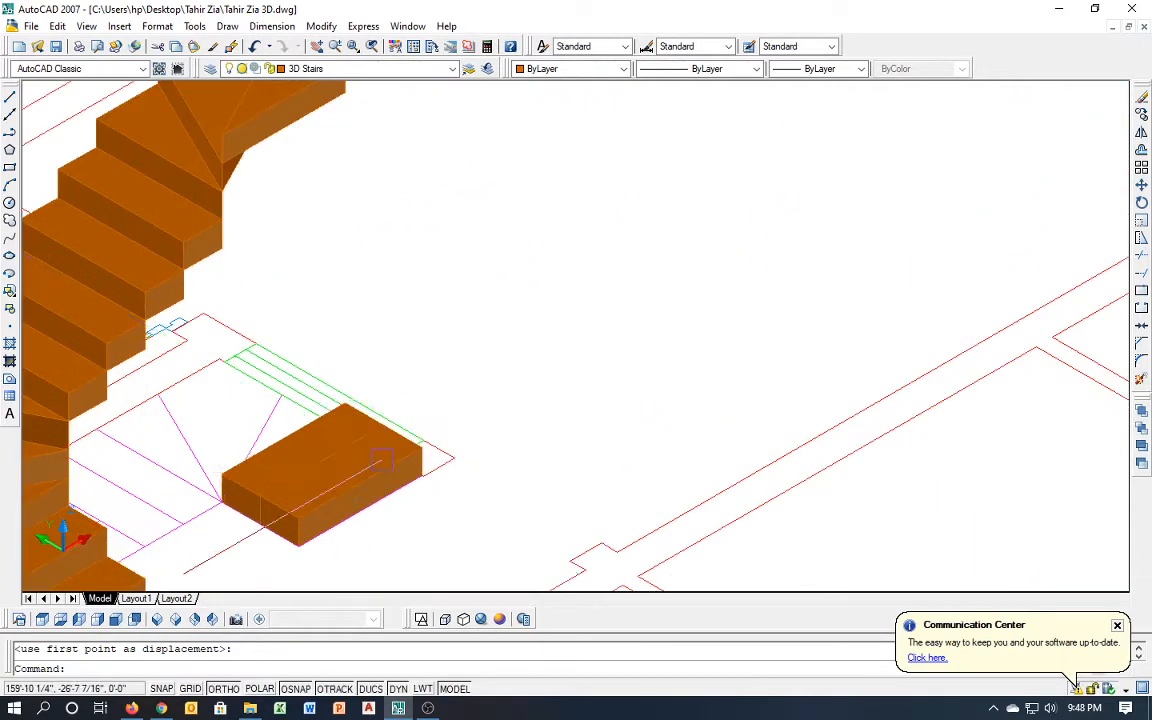
key("Return")
key("Return")
left_click(350, 432)
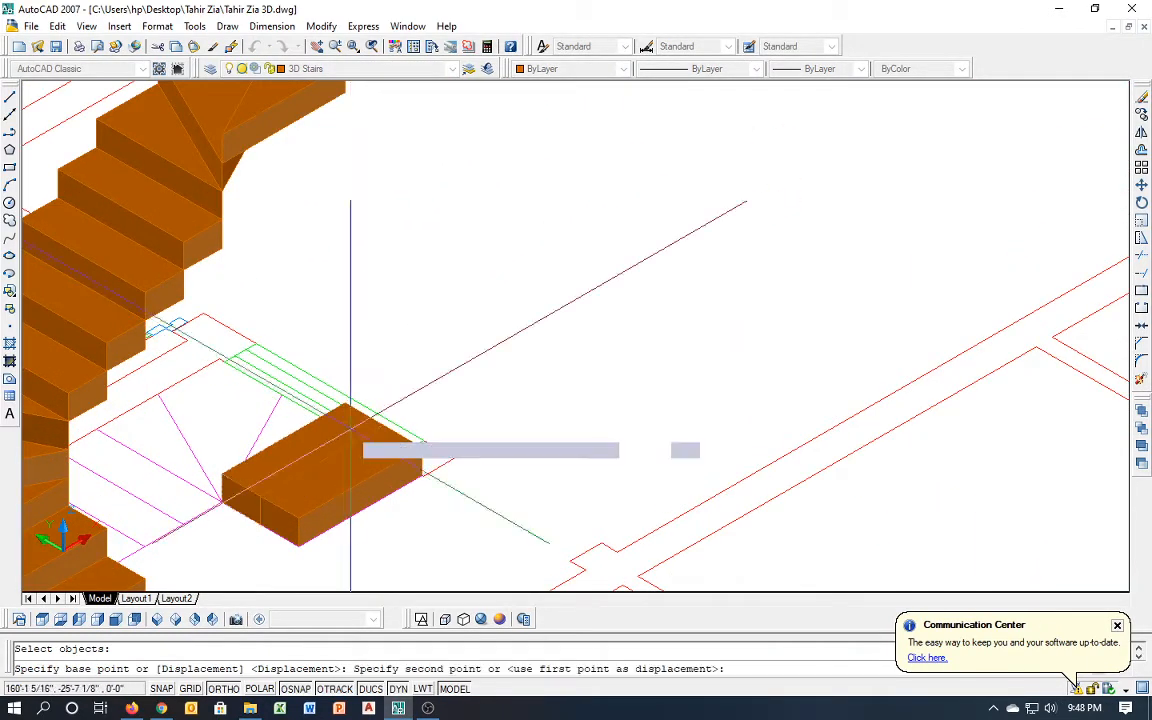
scroll(372, 455, "down", 3)
scroll(366, 344, "up", 3)
scroll(375, 320, "up", 3)
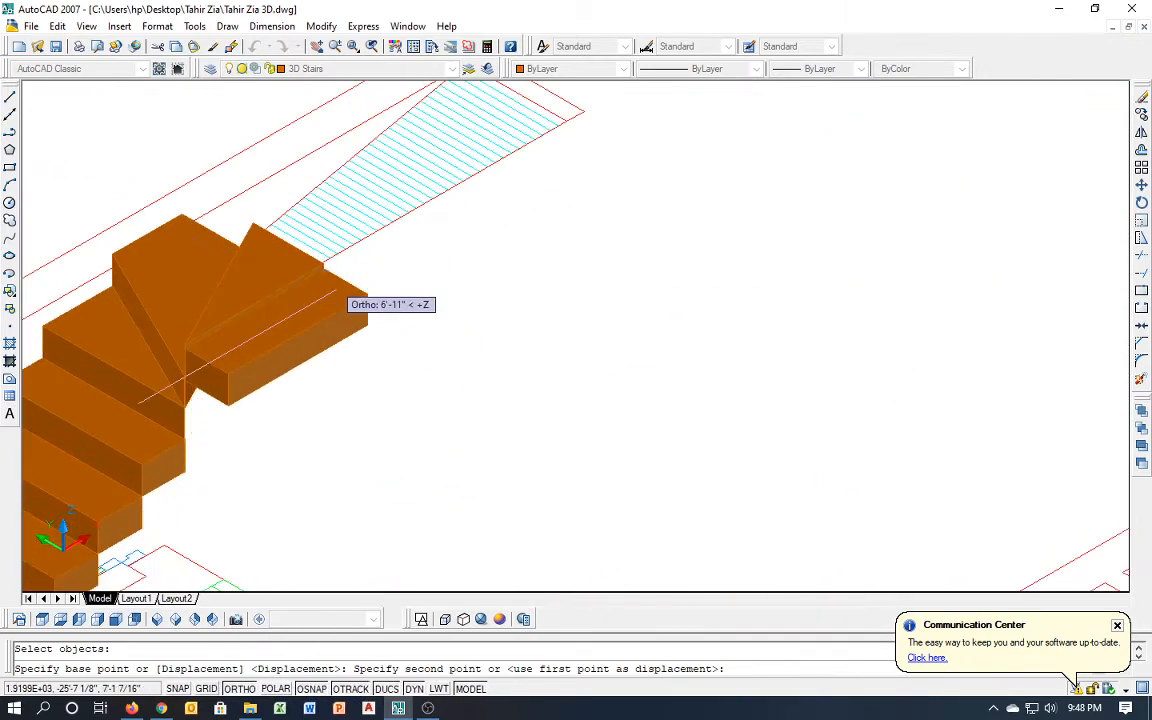
left_click(321, 257)
scroll(321, 257, "down", 3)
scroll(391, 381, "down", 2)
scroll(352, 311, "up", 4)
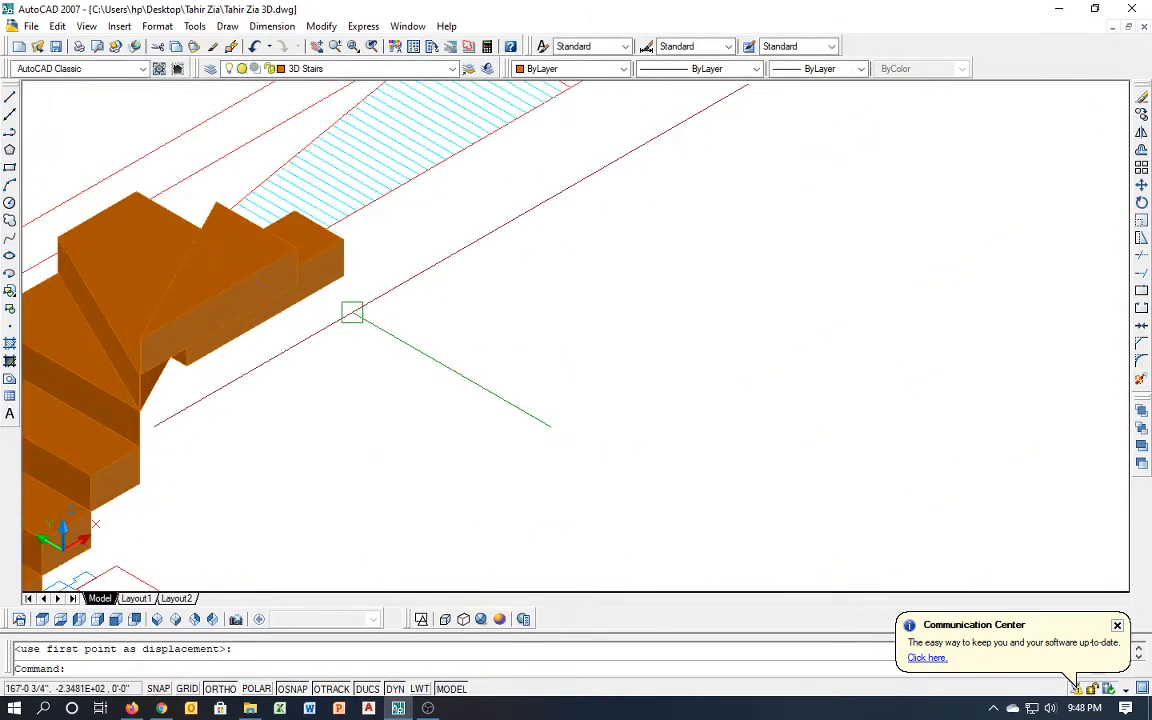
Delete the straight tread stacked directly on the last winder of the upper turn
left_click(341, 266)
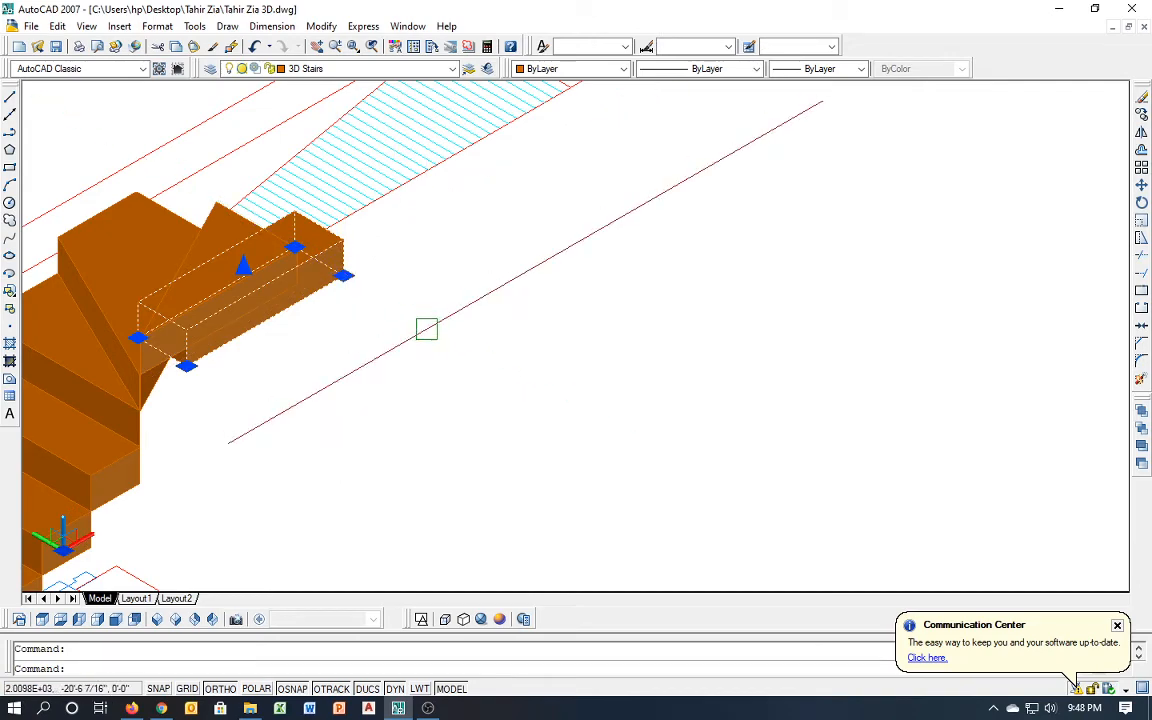
key("Delete")
scroll(360, 404, "down", 2)
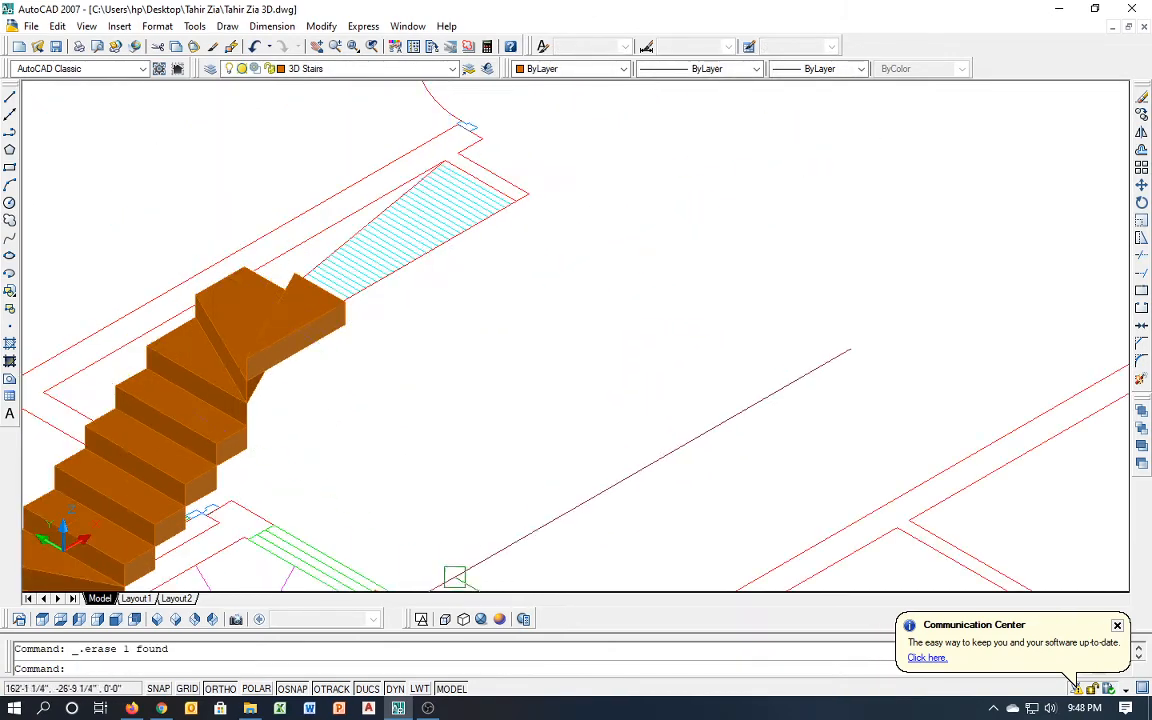
In the northeast isometric view, move the remaining straight tread by its lower corner onto the top outer corner of the last winder
left_click(176, 620)
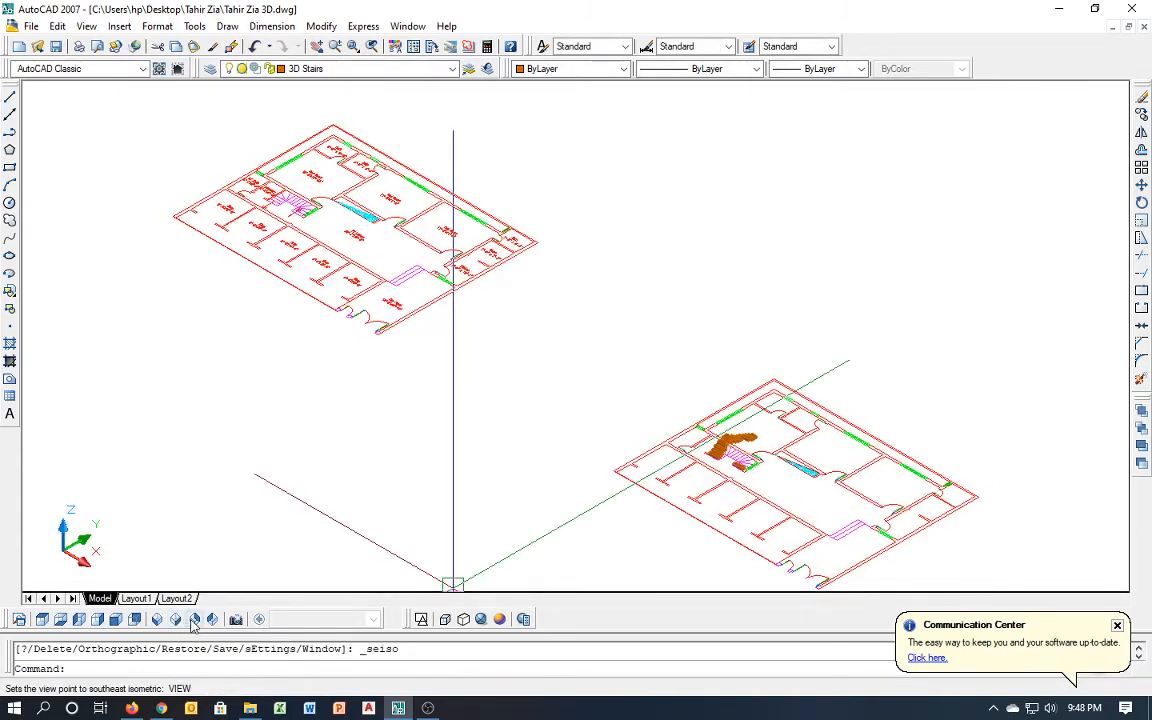
left_click(195, 622)
scroll(393, 444, "up", 3)
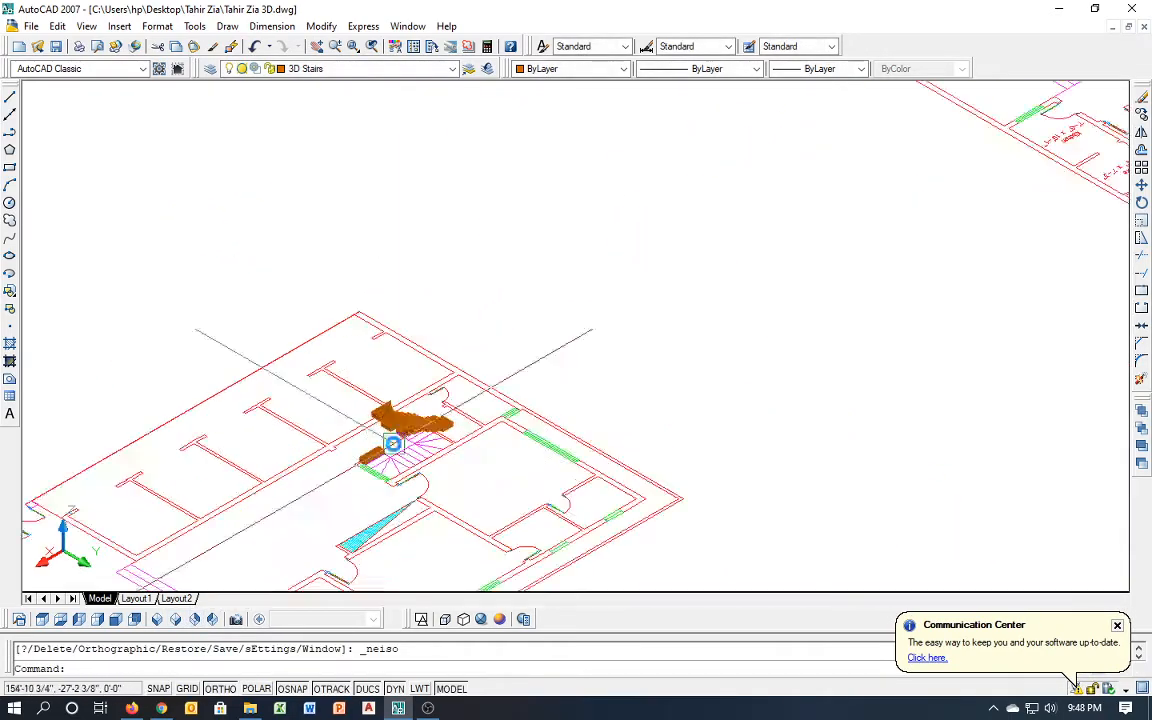
scroll(393, 444, "up", 5)
left_click(360, 465)
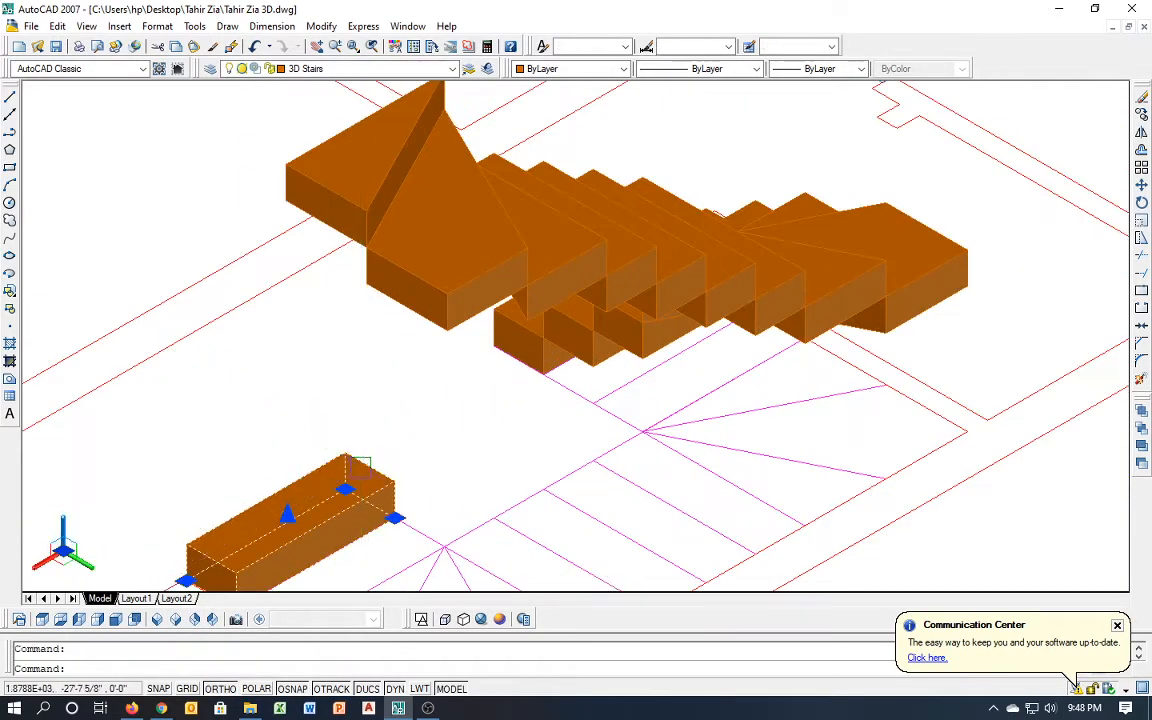
type("m")
key("Return")
scroll(330, 500, "down", 3)
scroll(310, 490, "up", 5)
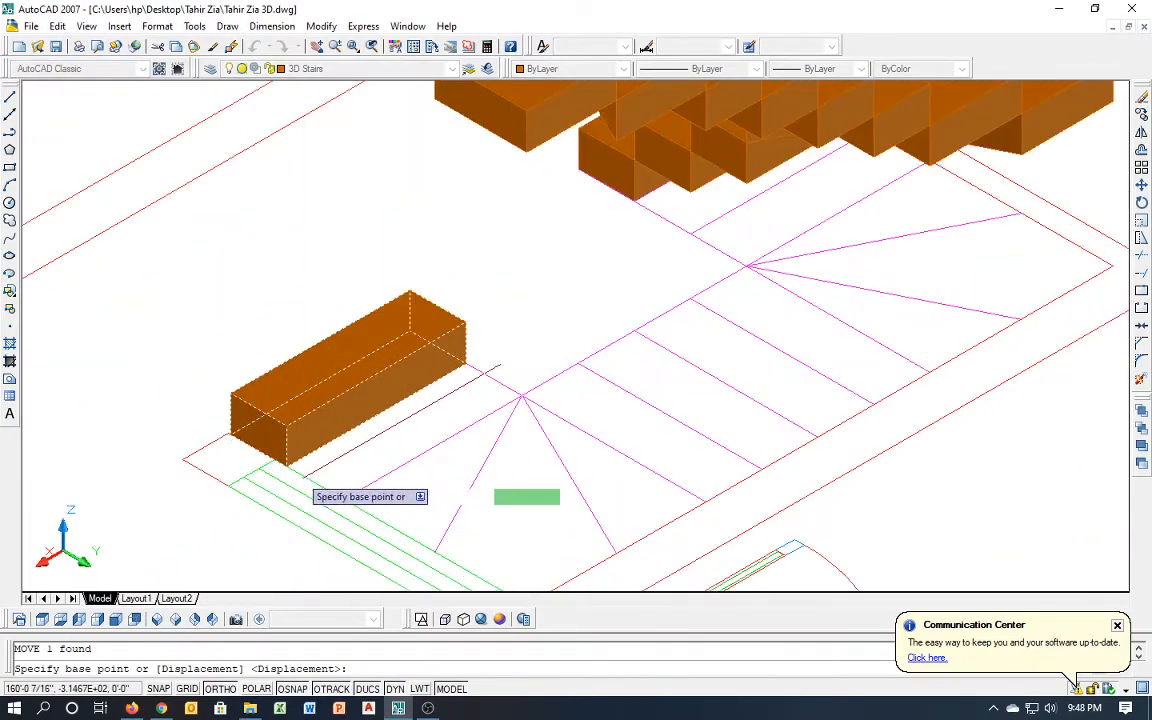
left_click(289, 463)
scroll(300, 460, "down", 3)
scroll(320, 430, "up", 5)
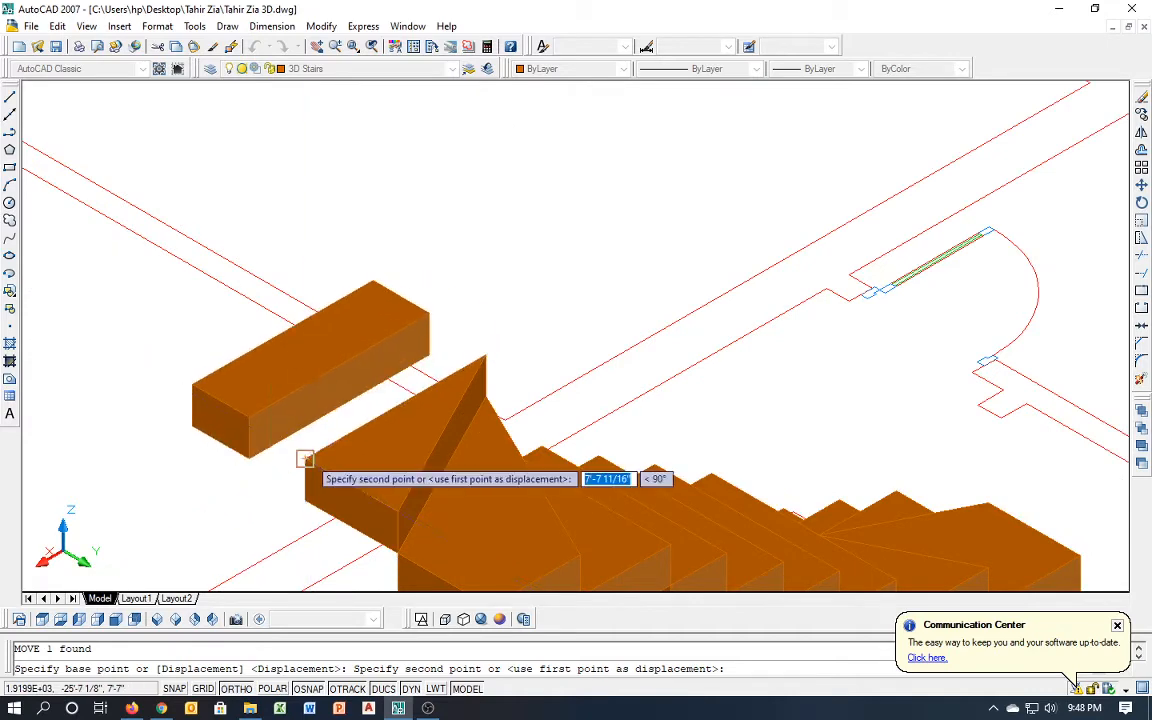
left_click(305, 458)
key("Escape")
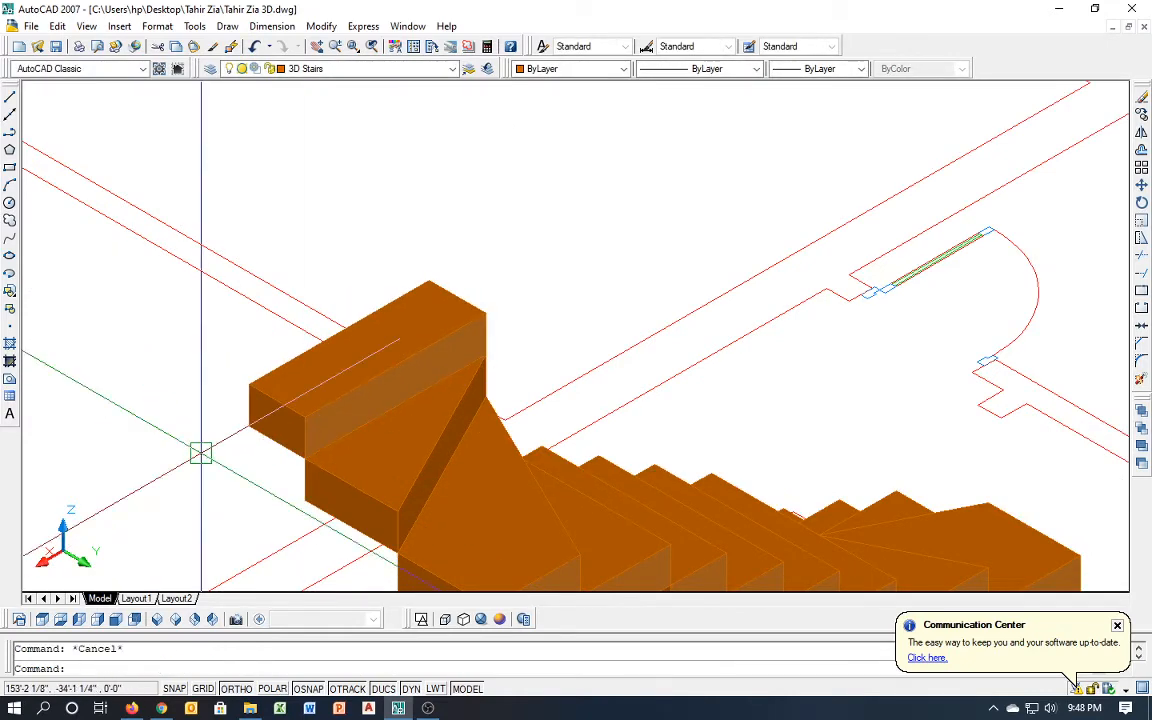
Copy the straight tread three times by its lower front corner, placing each copy on the top back corner of the tread below
type("m")
key("Return")
left_click(272, 403)
key("Return")
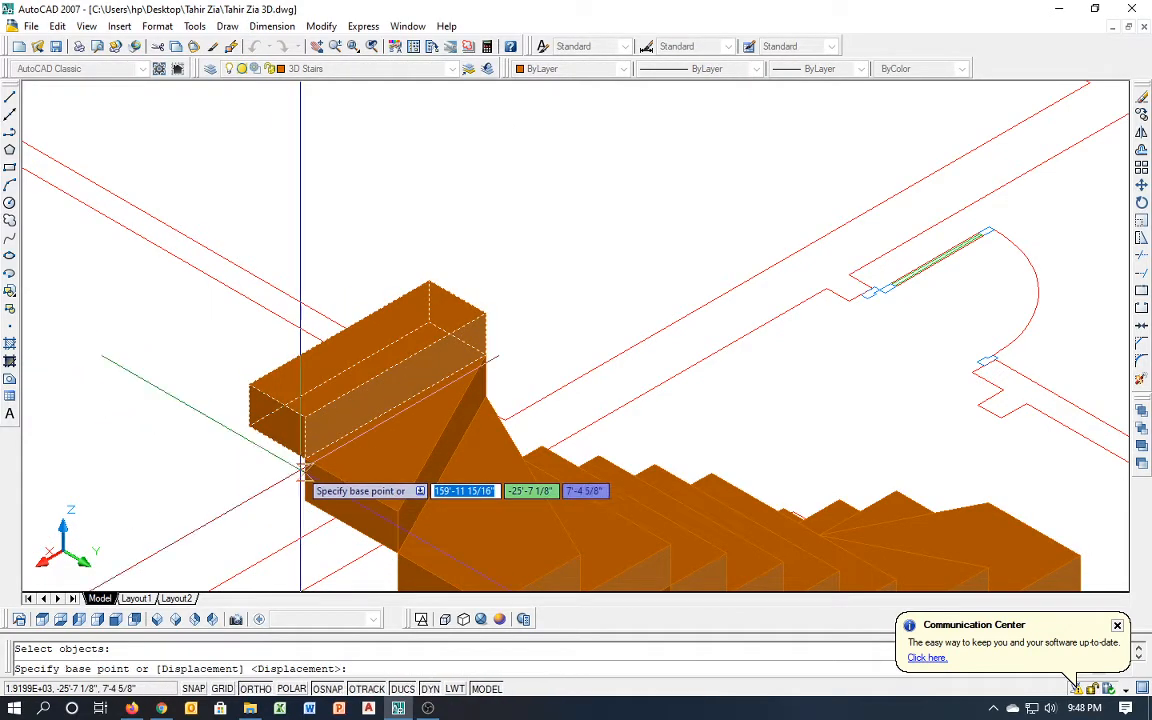
left_click(303, 460)
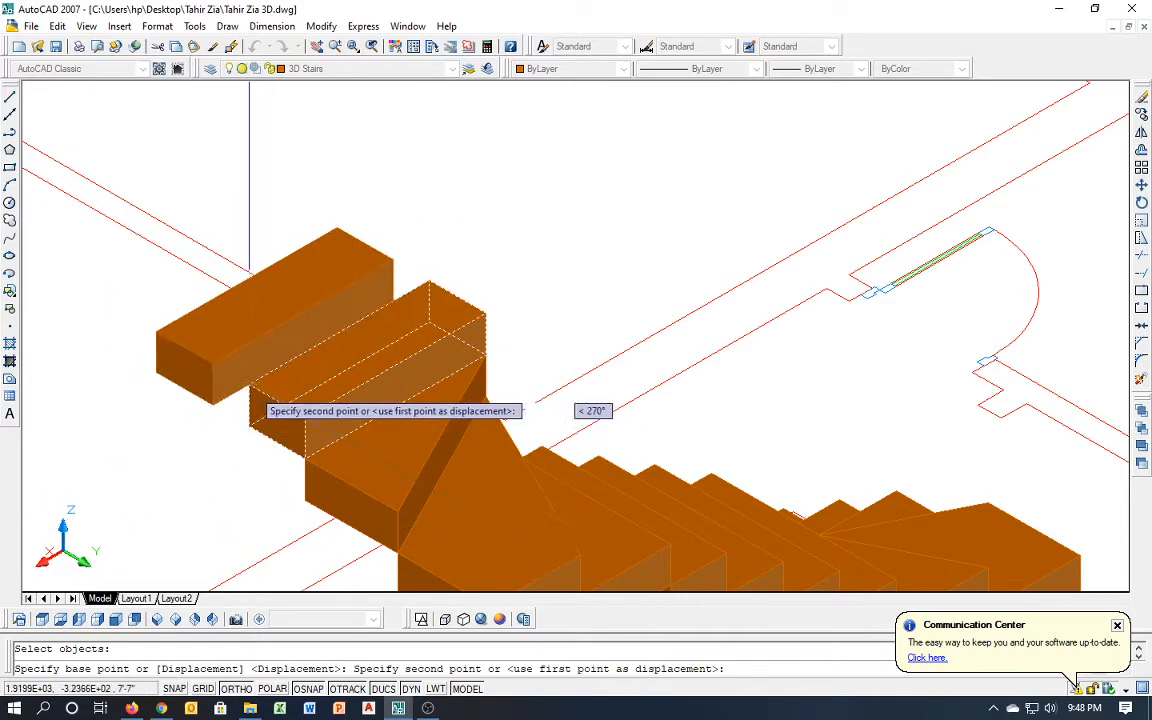
left_click(224, 343)
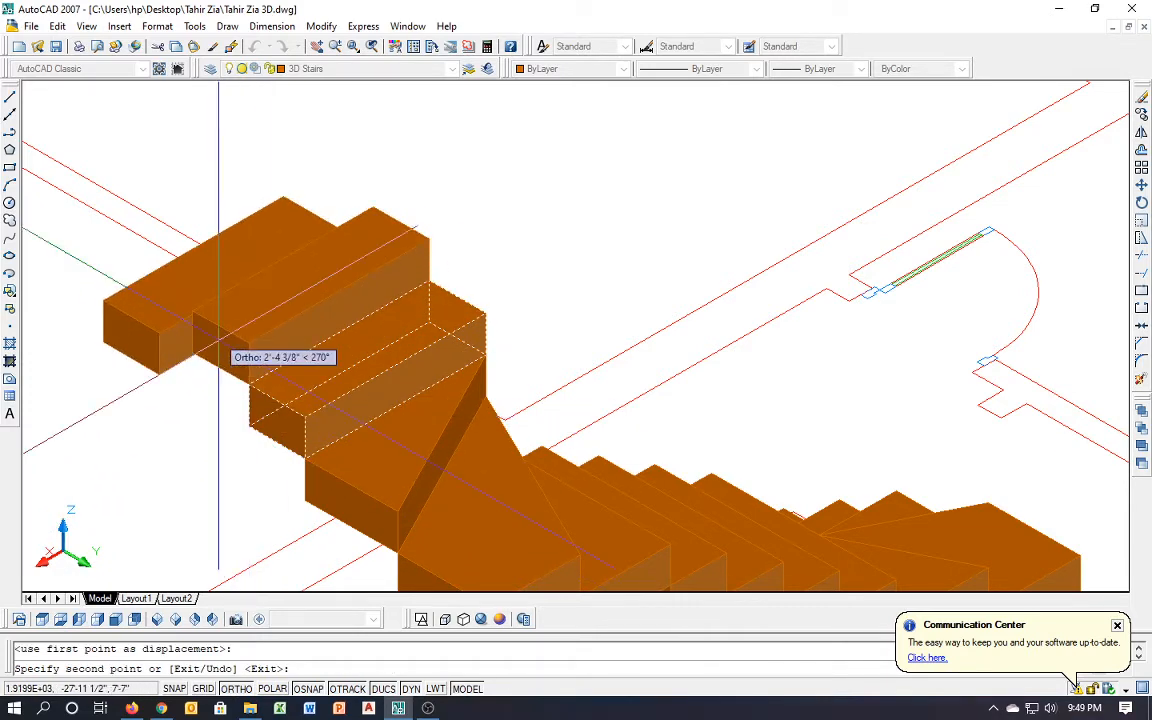
left_click(192, 311)
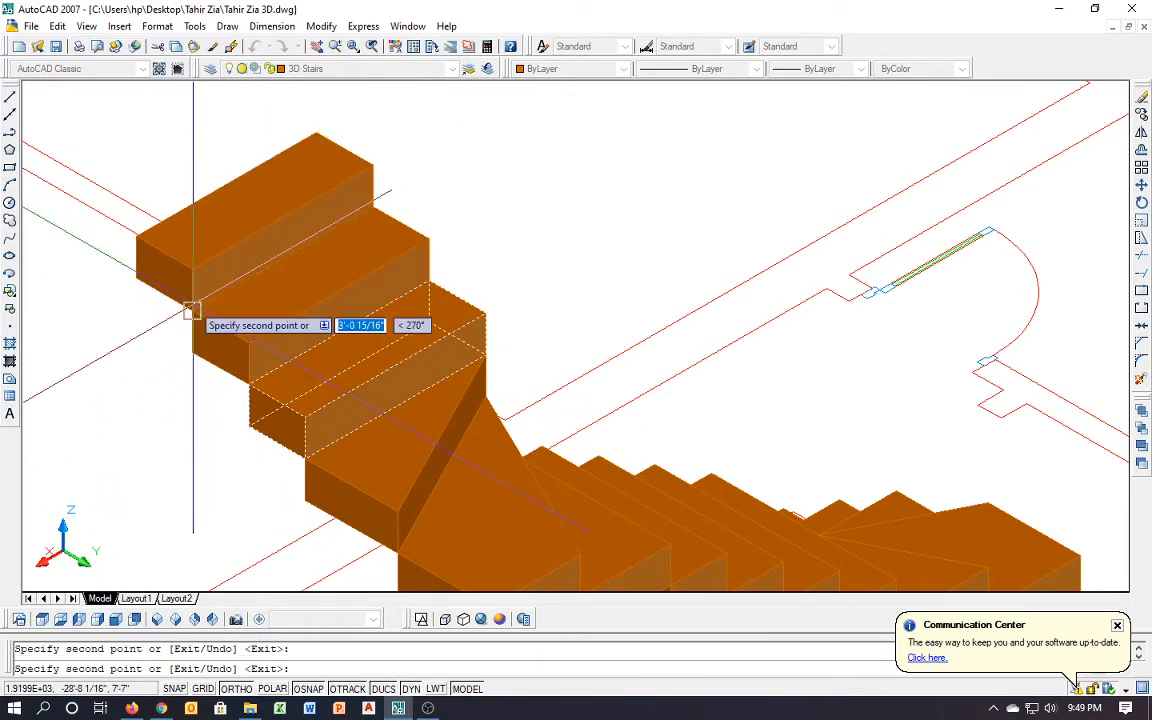
scroll(136, 236, "down", 6)
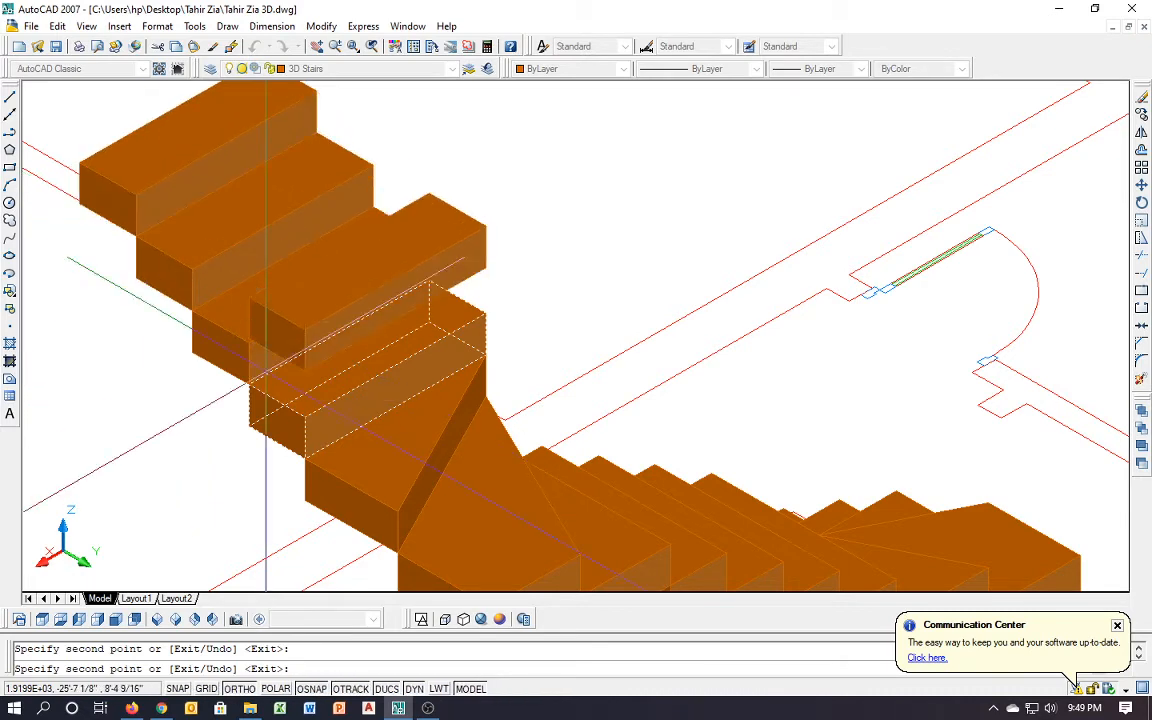
key("Escape")
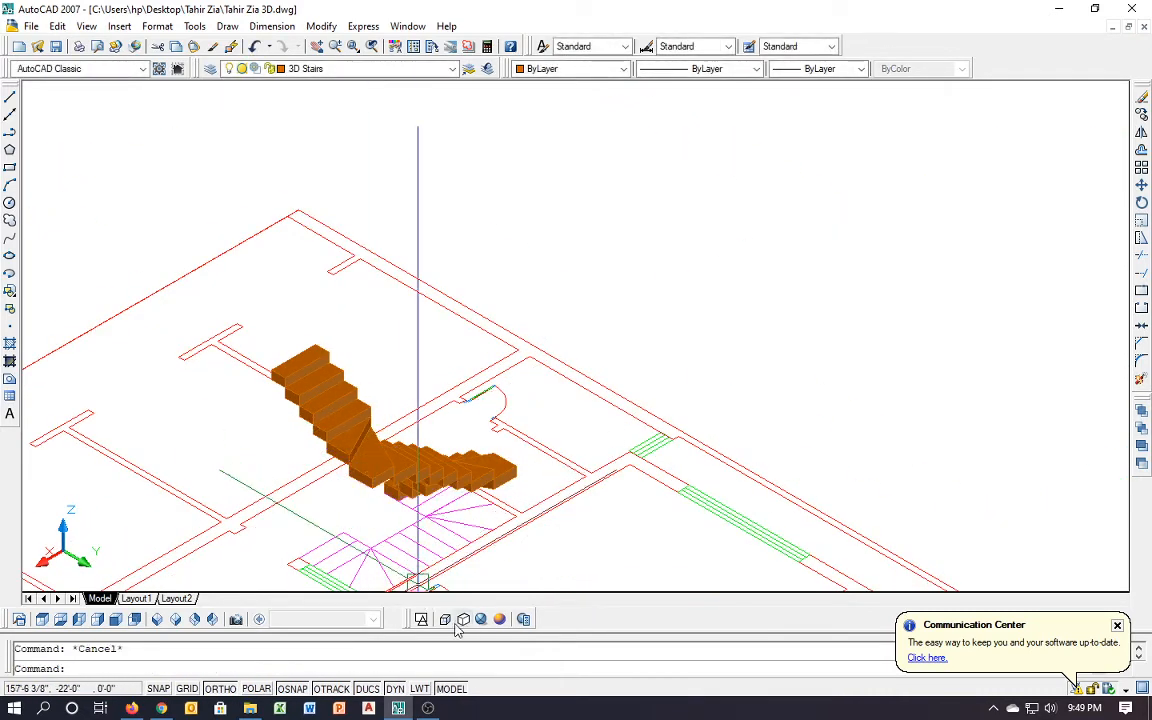
In the southwest isometric view, copy the topmost straight tread once more by its lower corner onto its own far upper corner
left_click(174, 620)
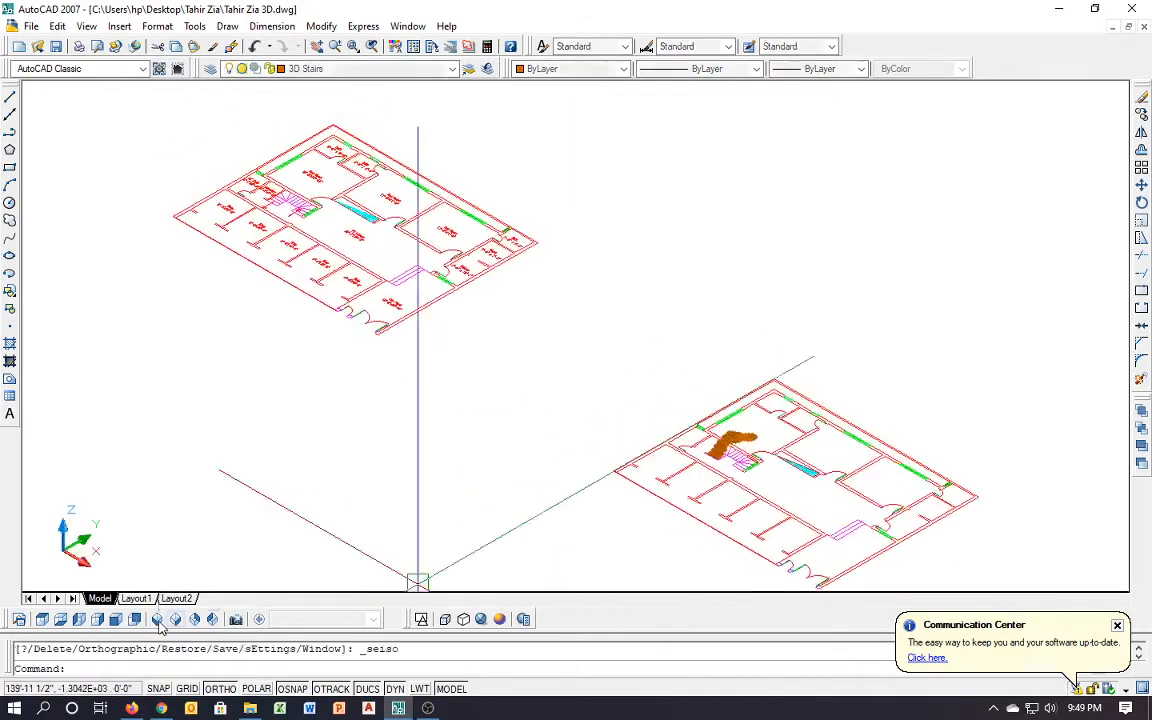
scroll(770, 235, "up", 10)
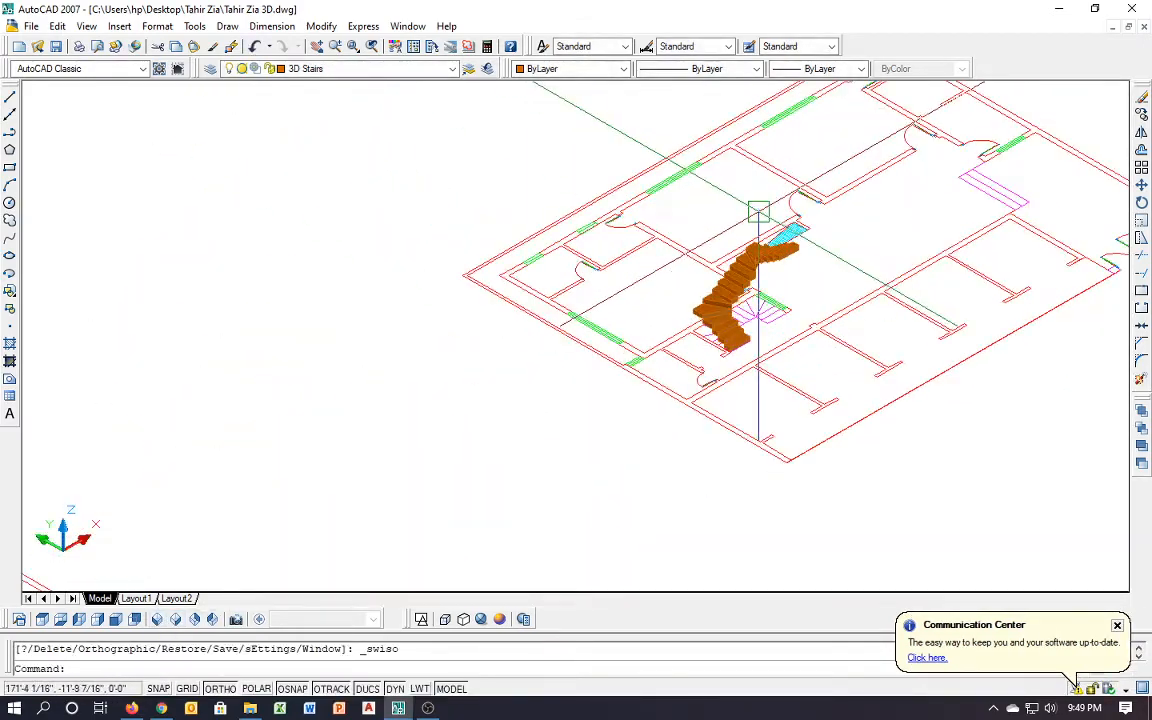
left_click(770, 240)
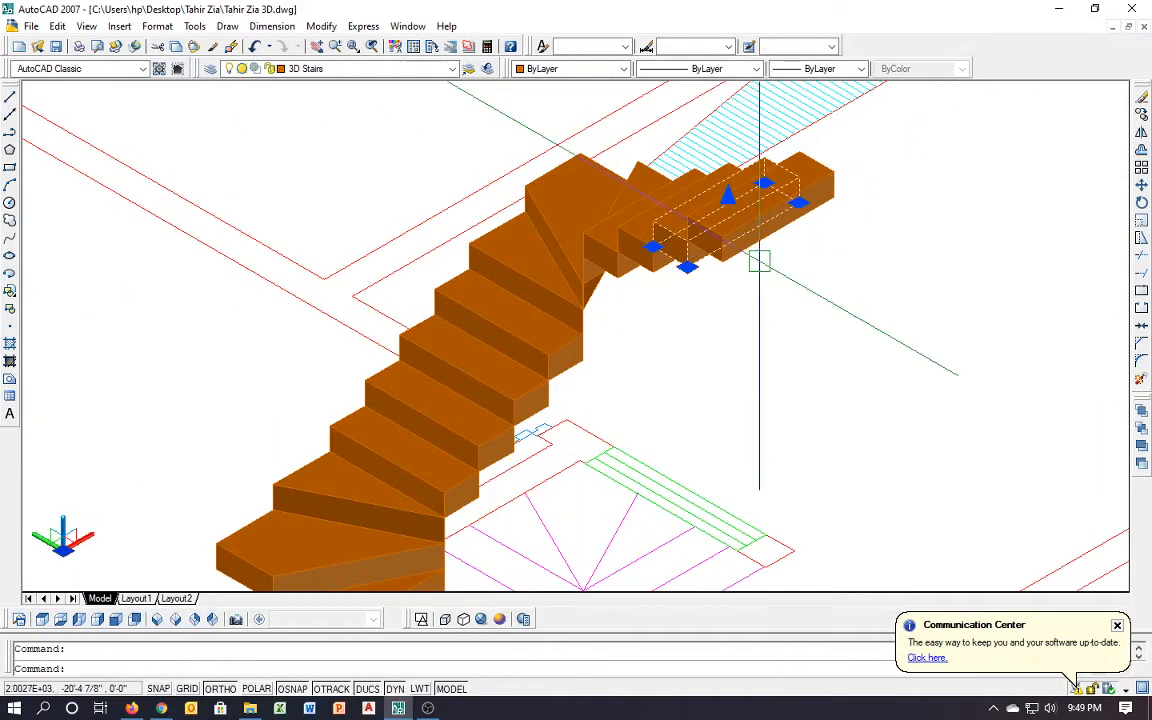
scroll(718, 283, "up", 3)
key("Escape")
left_click(648, 311)
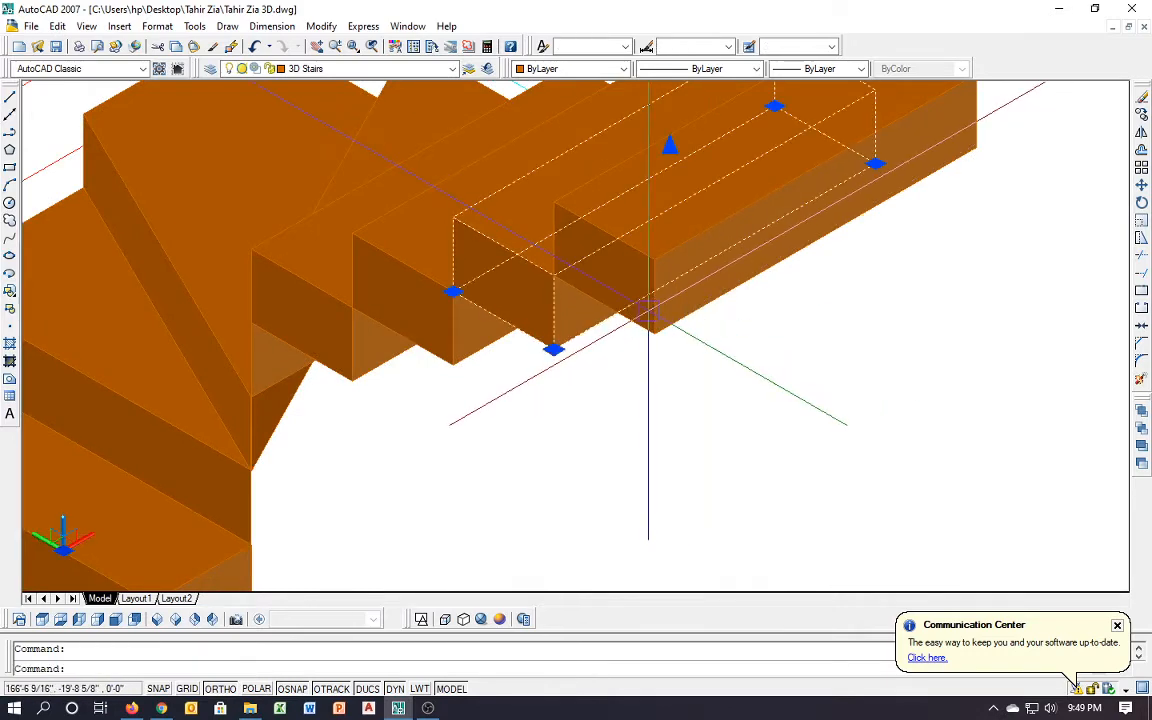
key("Escape")
left_click(660, 328)
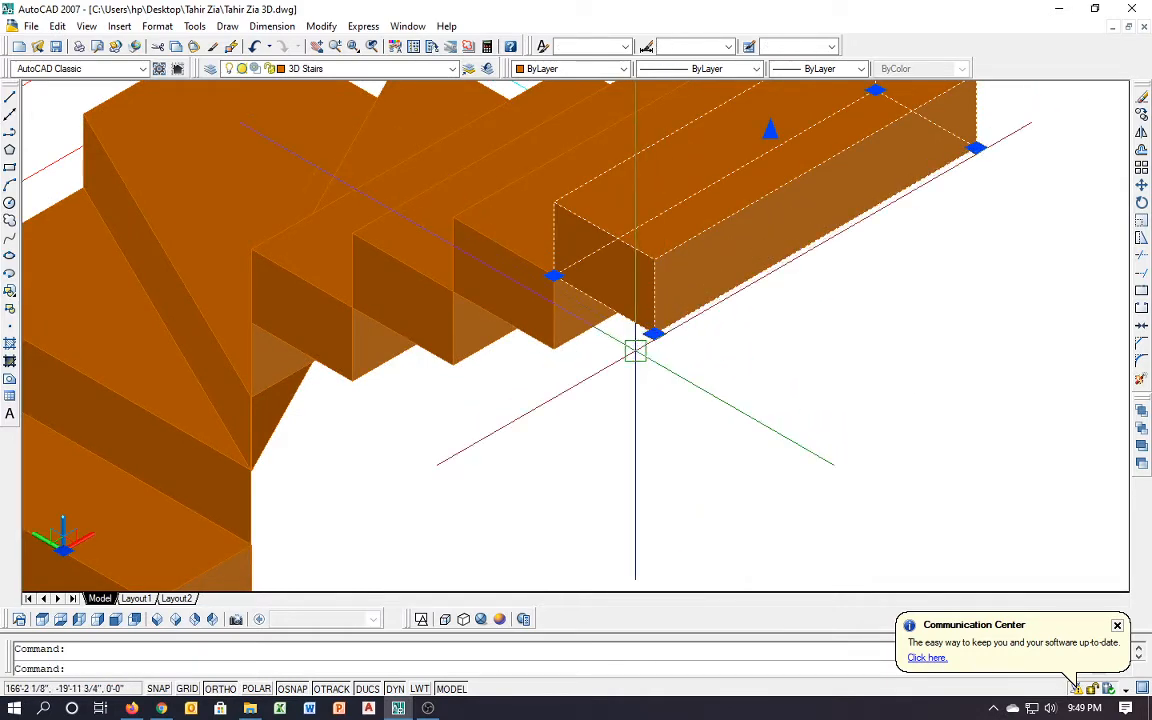
type("co")
key("Return")
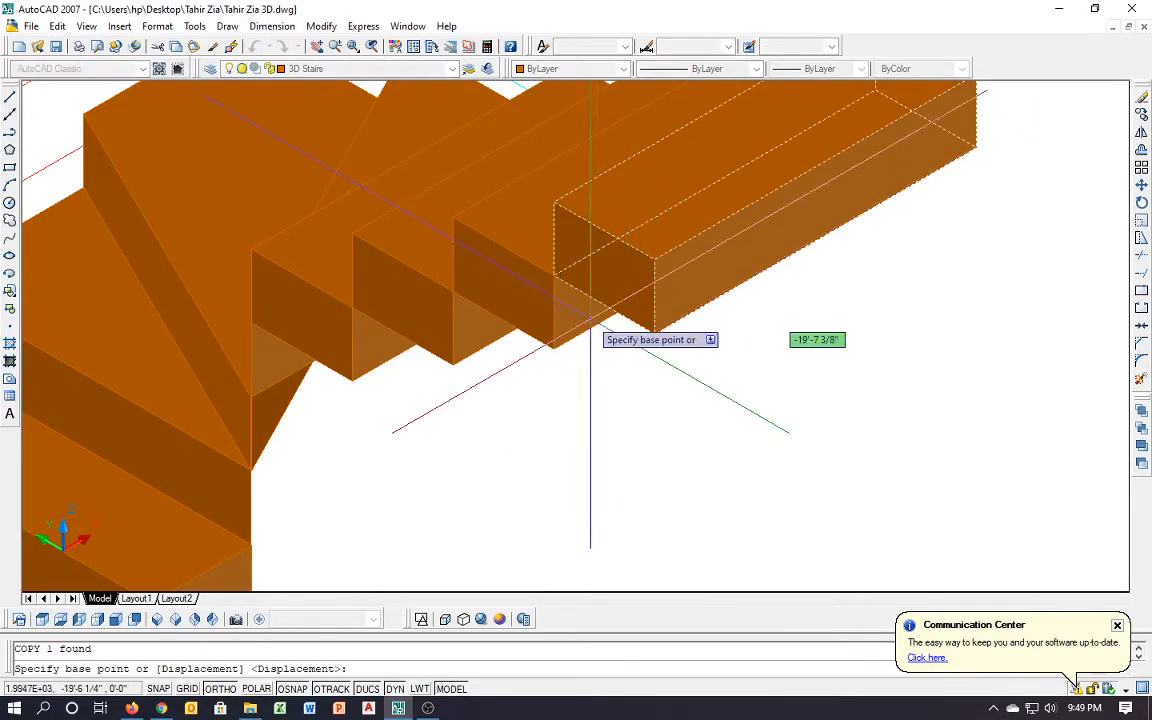
left_click(554, 273)
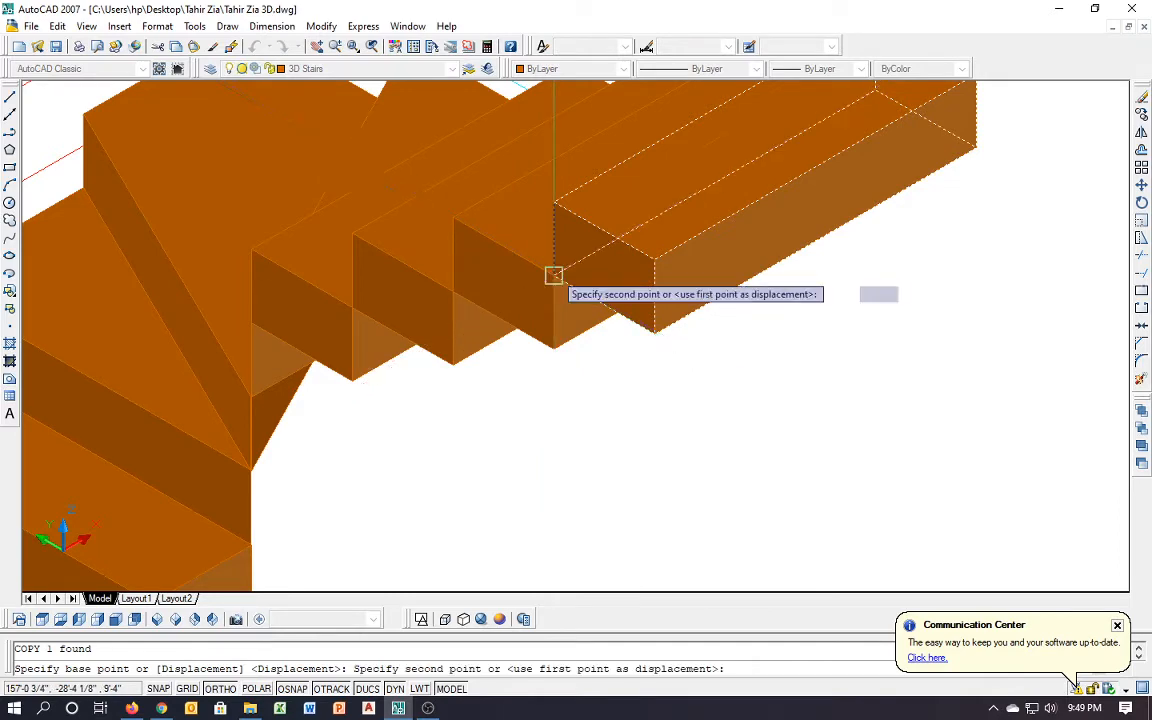
left_click(652, 258)
key("Escape")
scroll(550, 318, "down", 10)
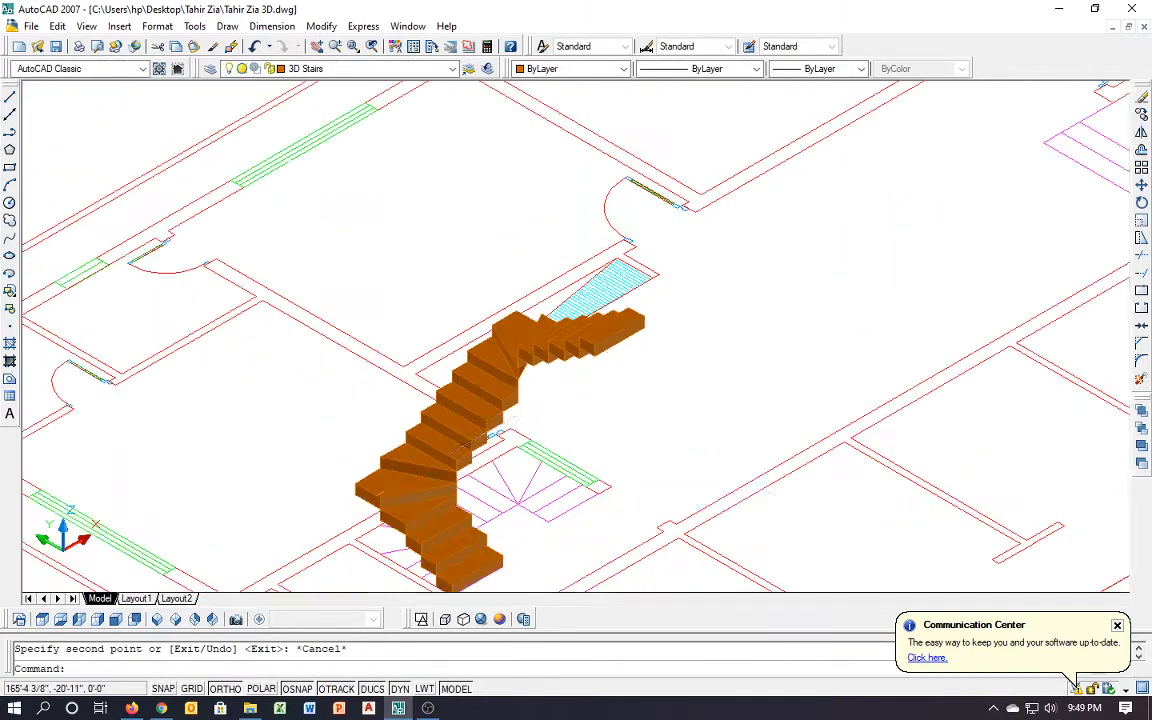
key("Escape")
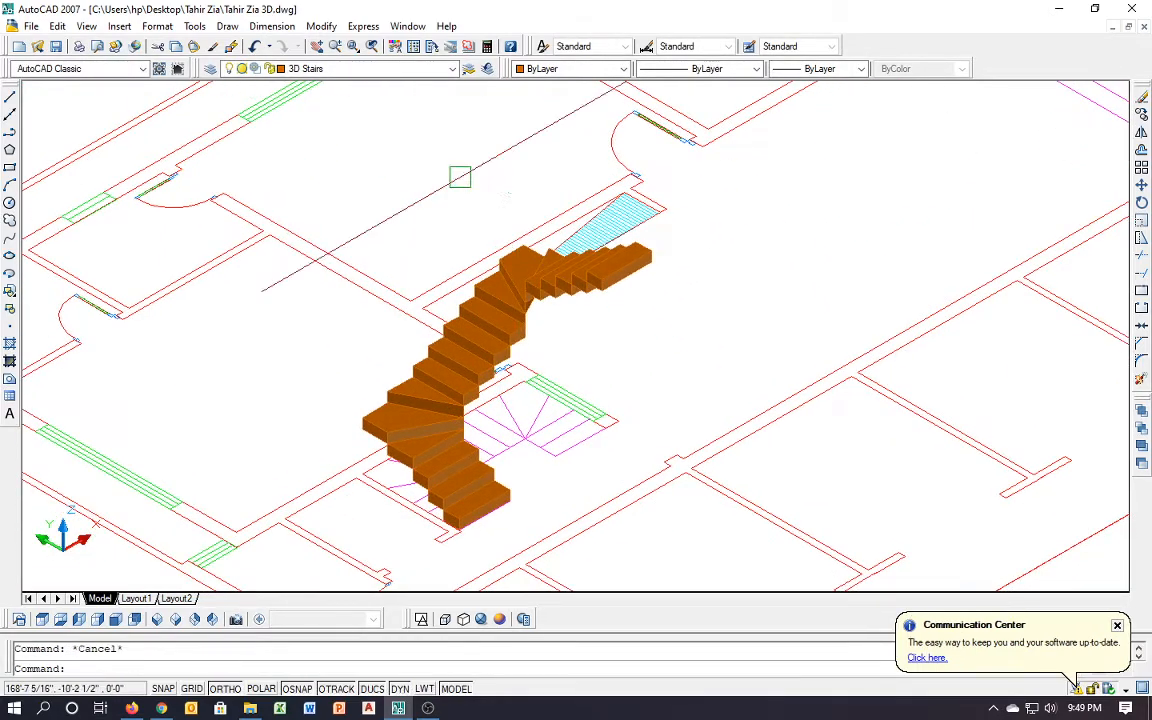
Turn on the 3D walls layer and check the staircase against the surrounding walls
left_click(365, 68)
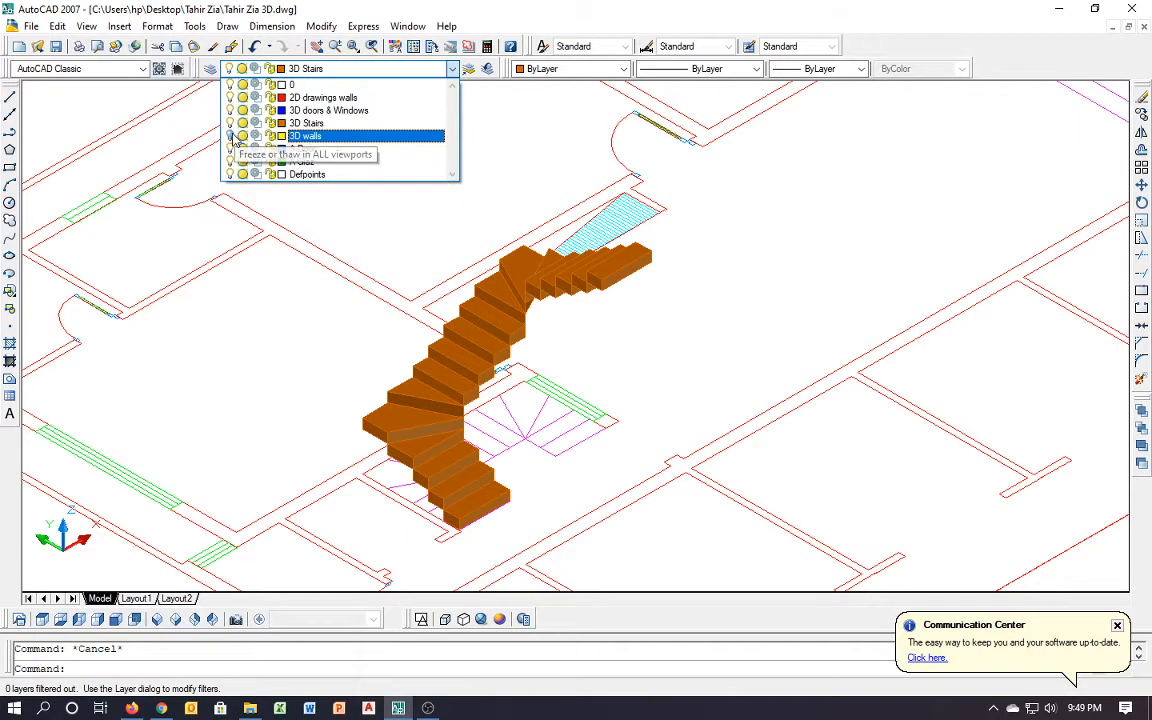
left_click(232, 137)
left_click(370, 300)
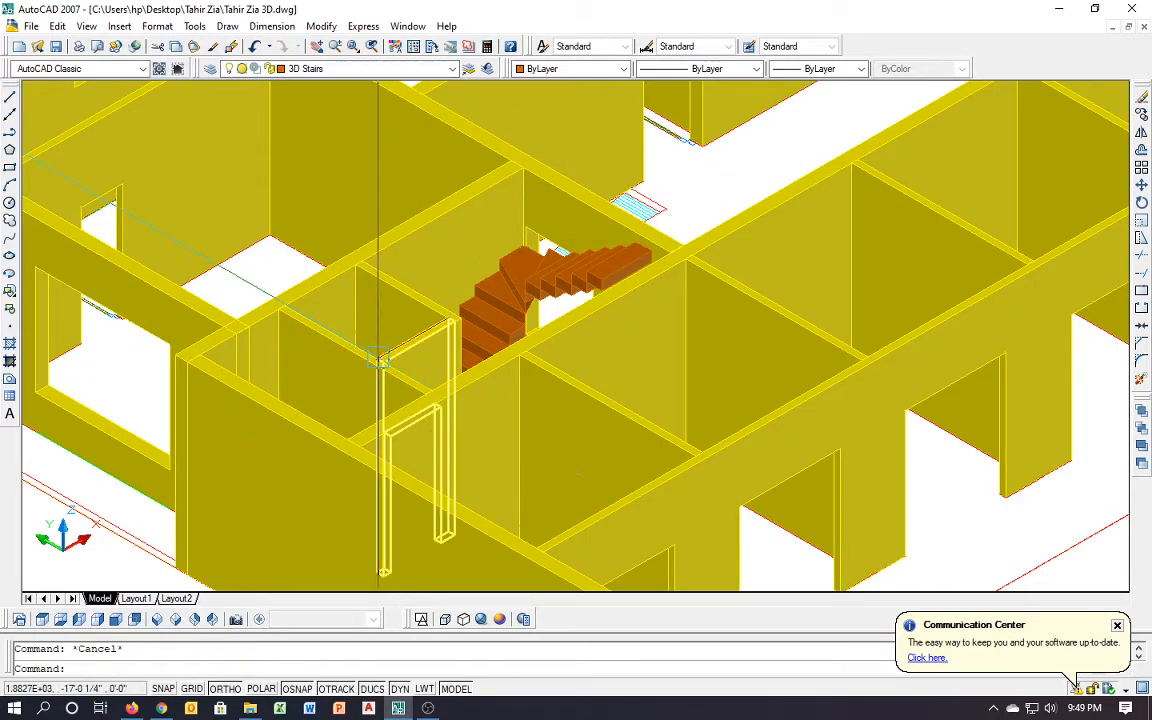
scroll(609, 302, "up", 4)
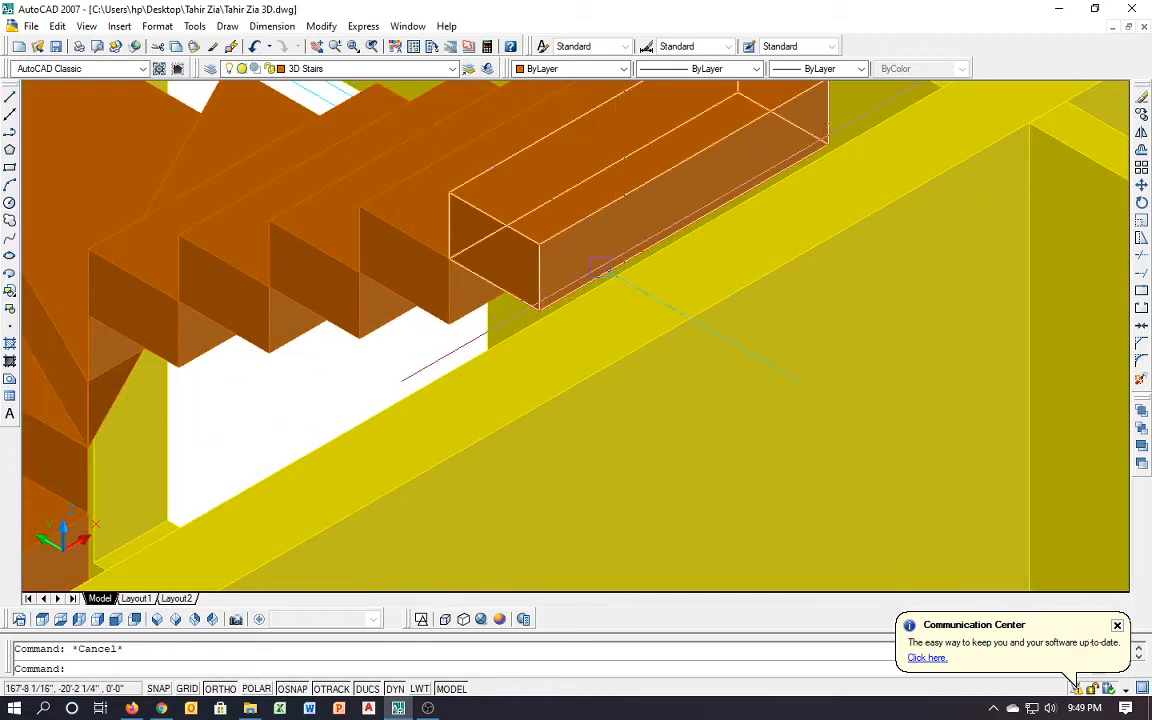
scroll(527, 237, "down", 1)
scroll(527, 237, "down", 10)
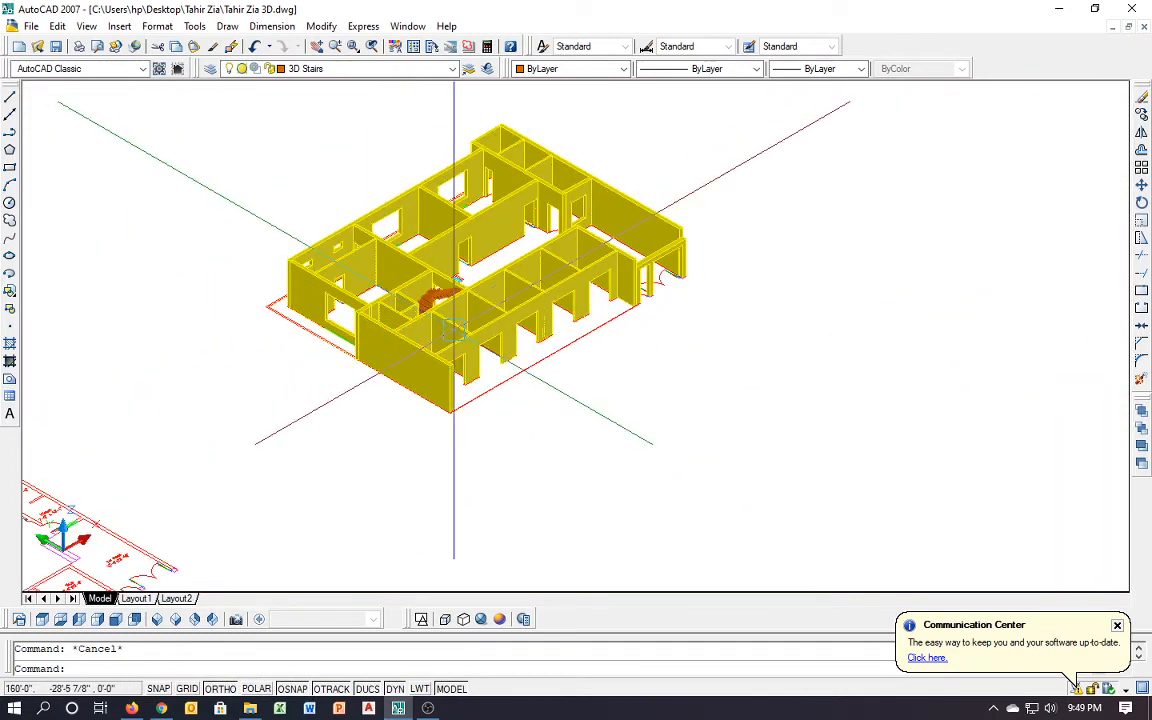
scroll(387, 310, "up", 3)
middle_click_drag(414, 315, 494, 295)
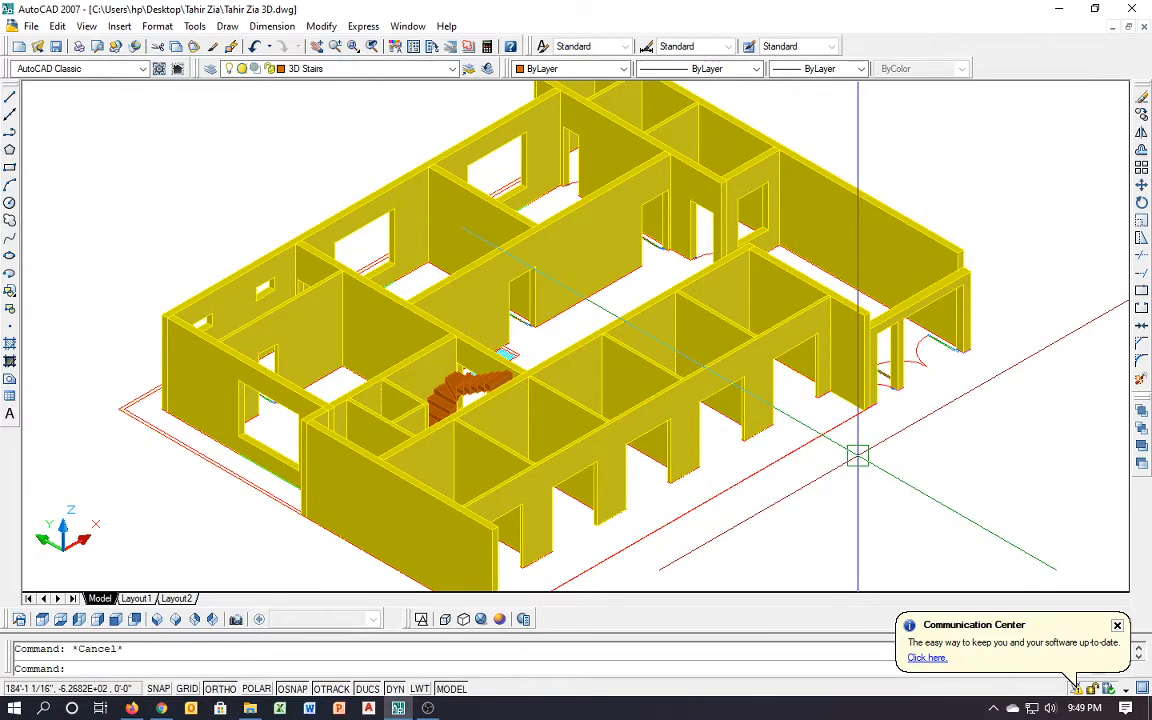
Preview the house model in the Conceptual, Realistic, 3D Hidden and 3D Wireframe visual styles
left_click(501, 619)
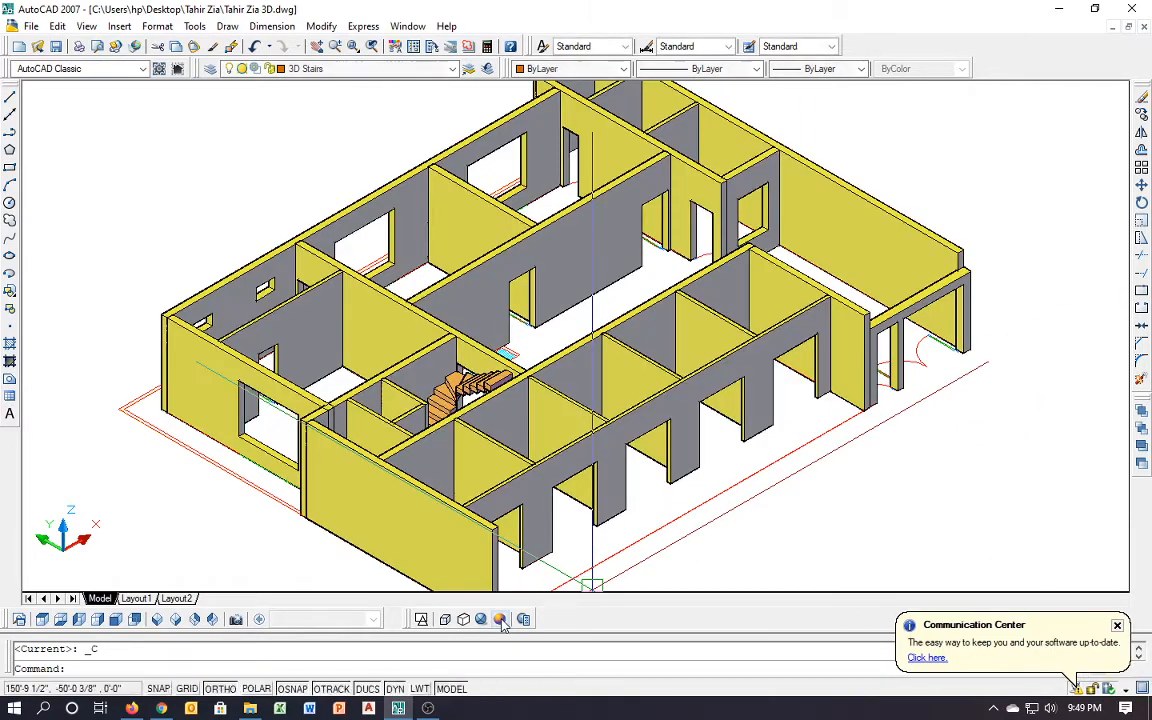
left_click(480, 620)
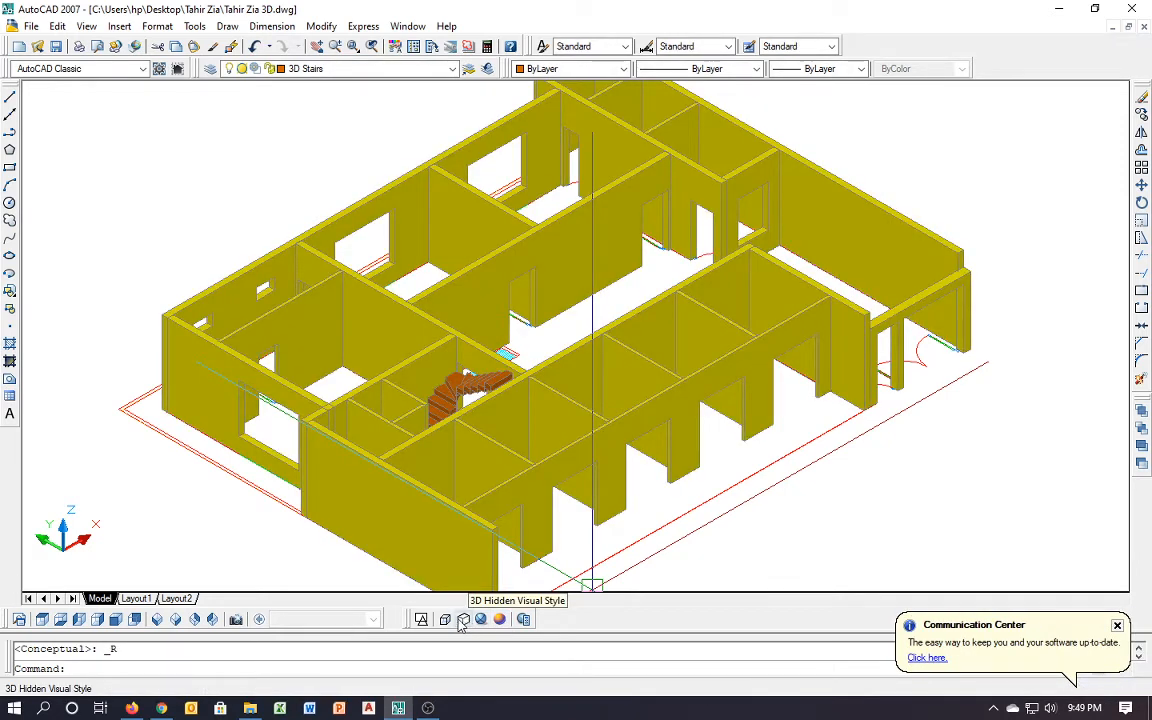
left_click(463, 620)
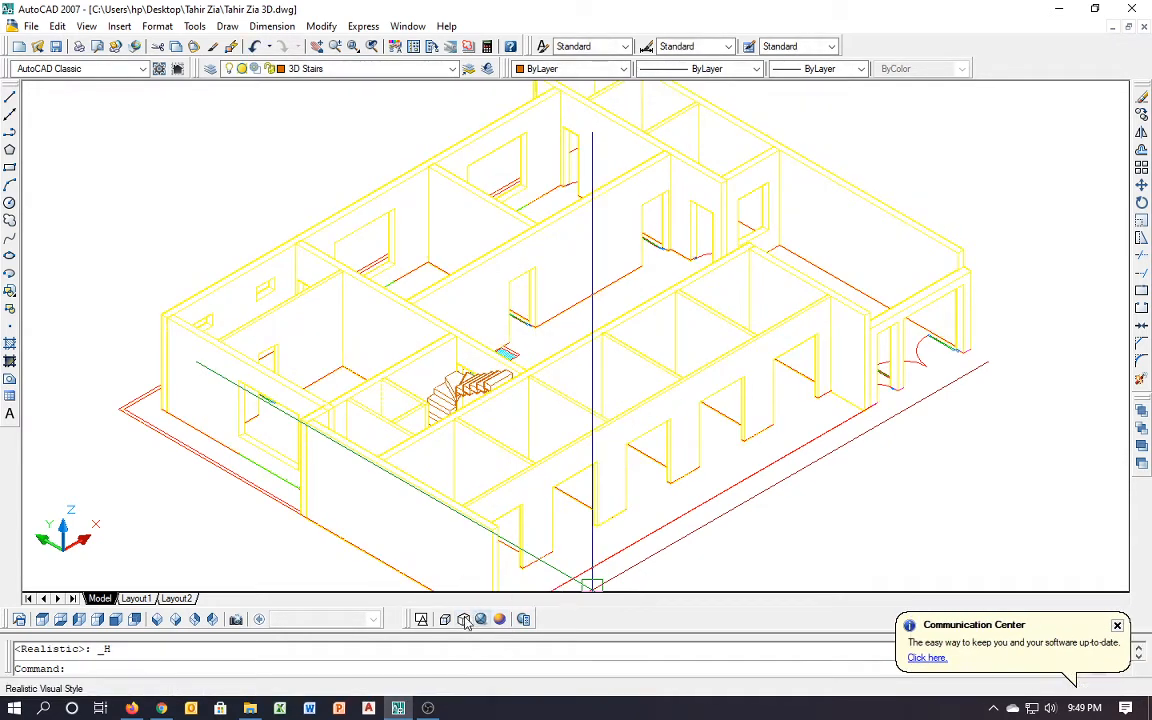
left_click(445, 619)
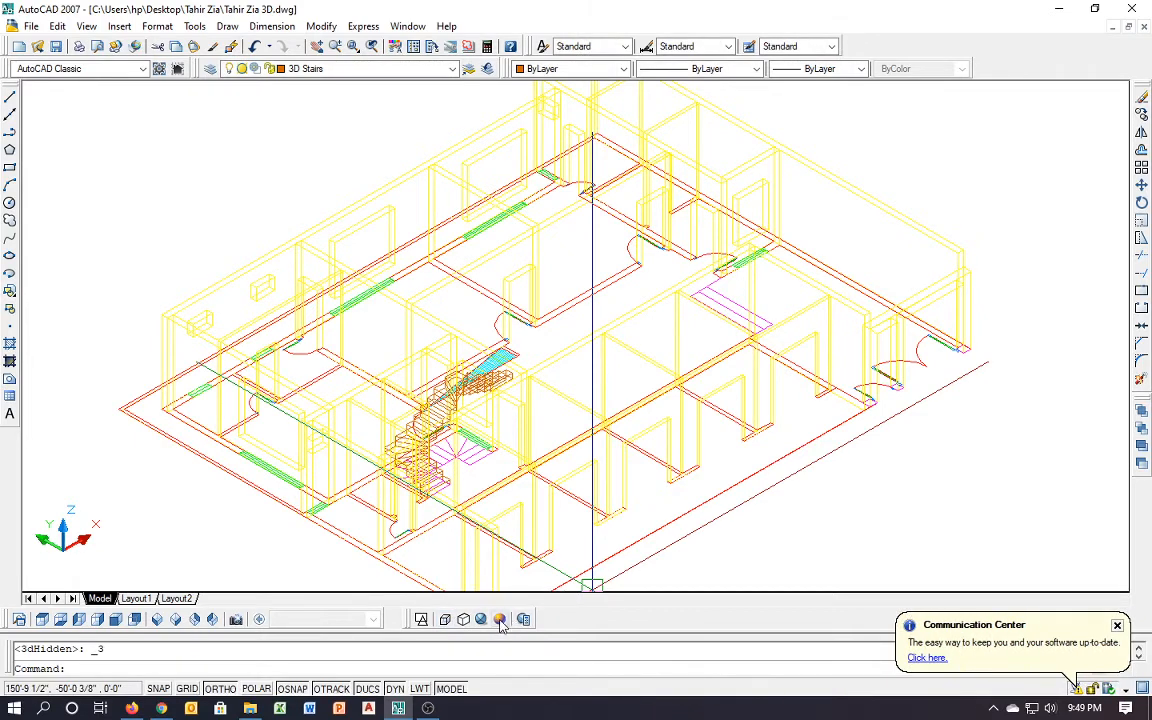
left_click(499, 619)
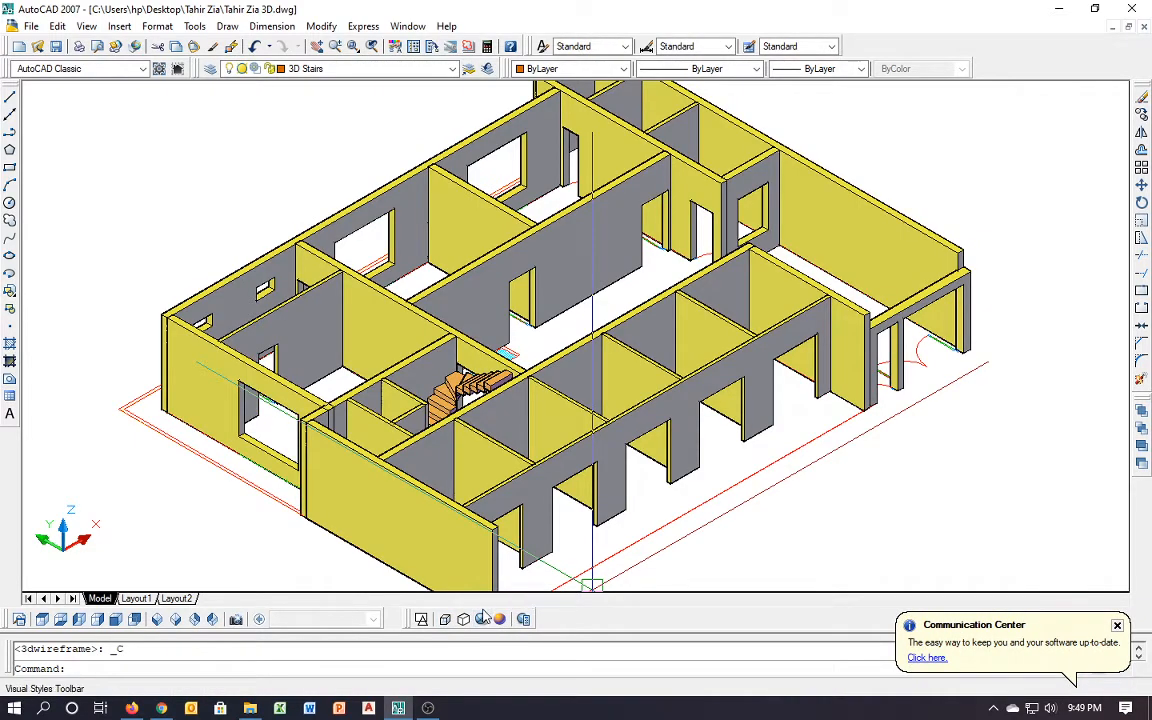
Set the model to the Realistic visual style and shade it with the SHADE command
left_click(481, 620)
key("Escape")
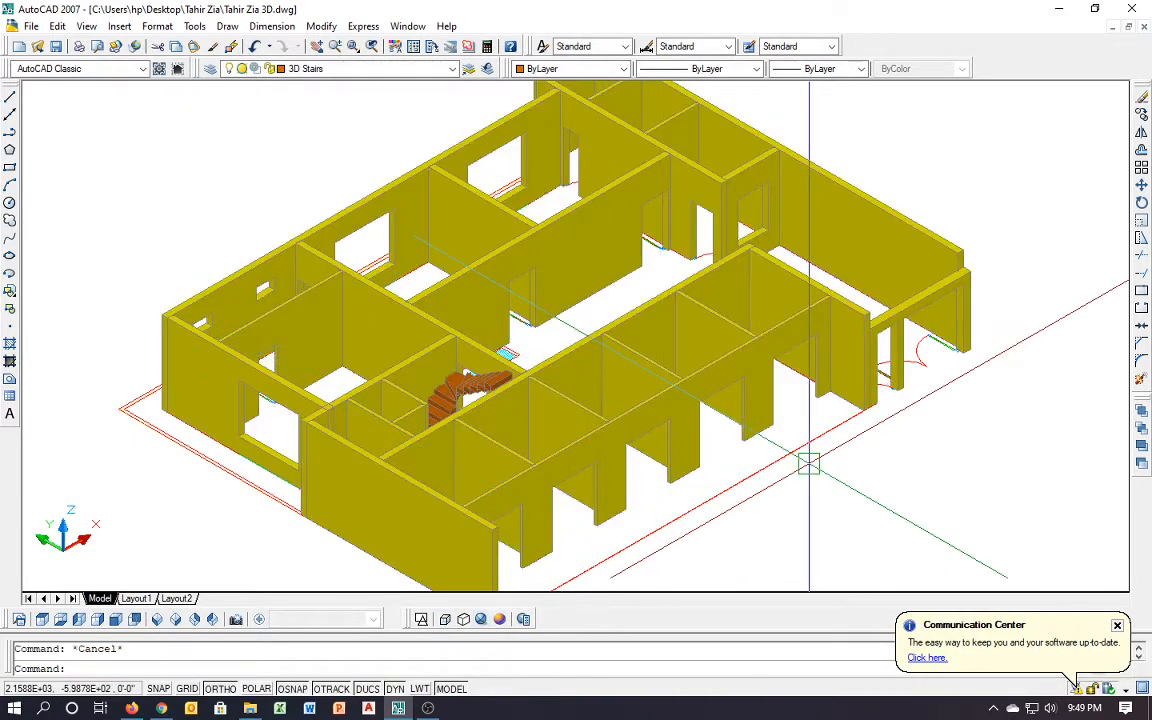
type("shade")
key("Return")
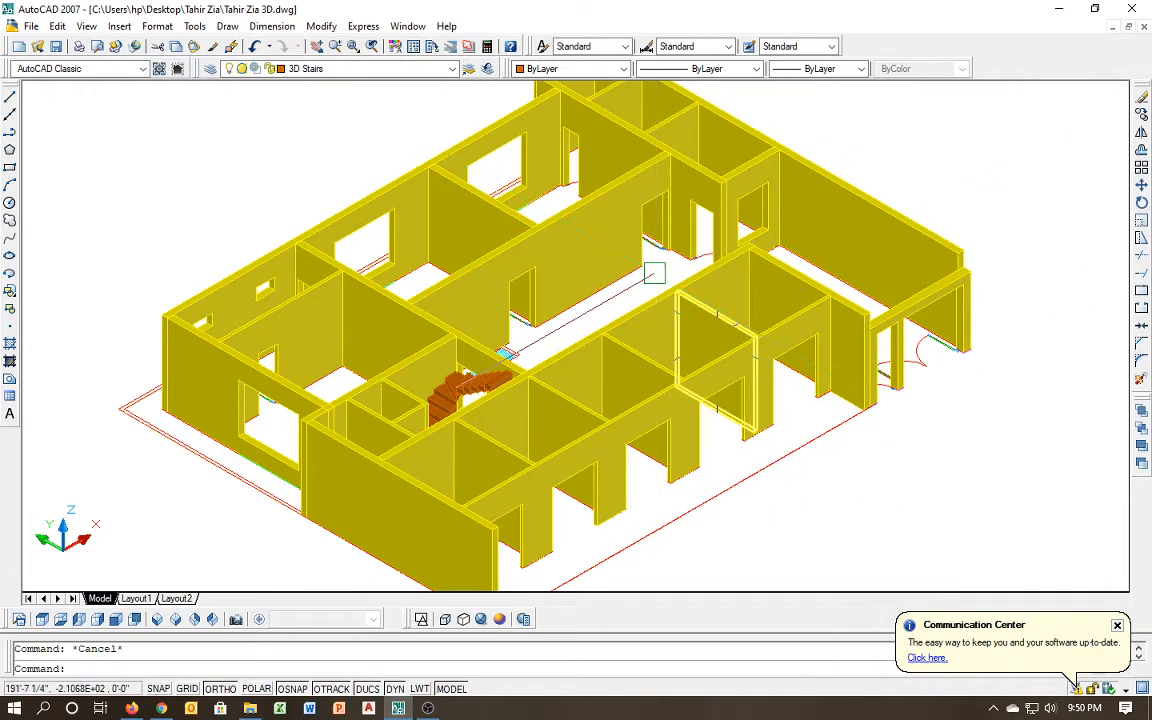
Turn off the 3D walls layer and examine the staircase against the floor plan
middle_click_drag(651, 270, 676, 321, "shift")
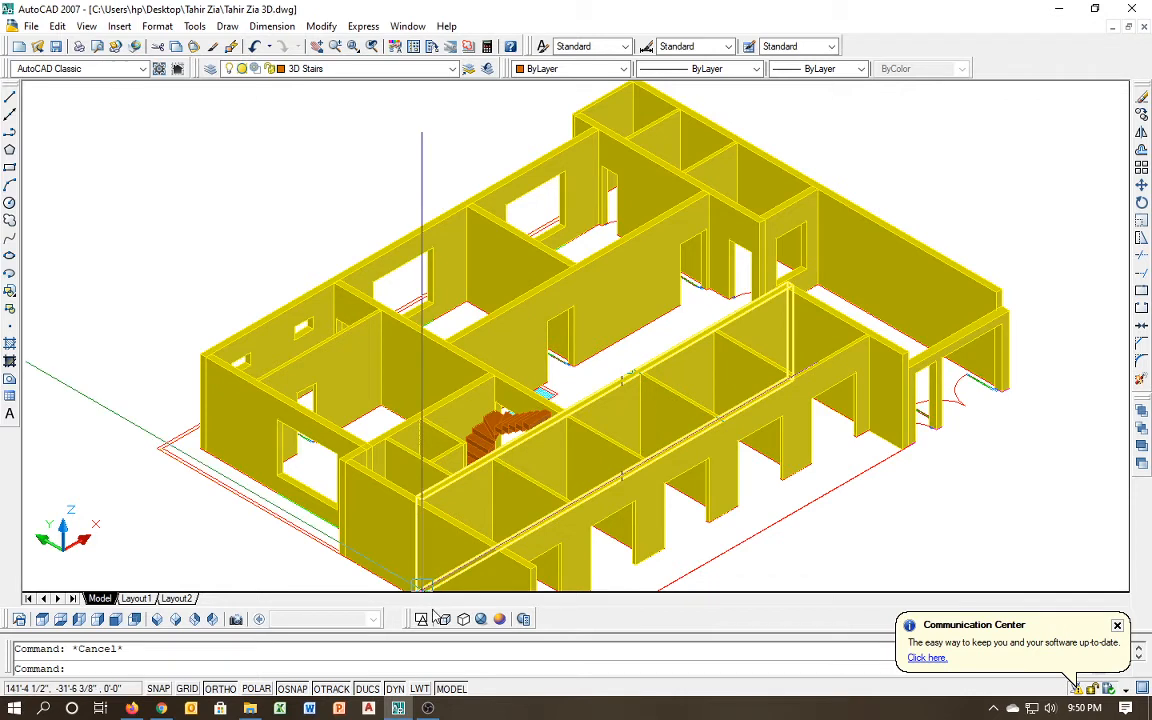
left_click(300, 68)
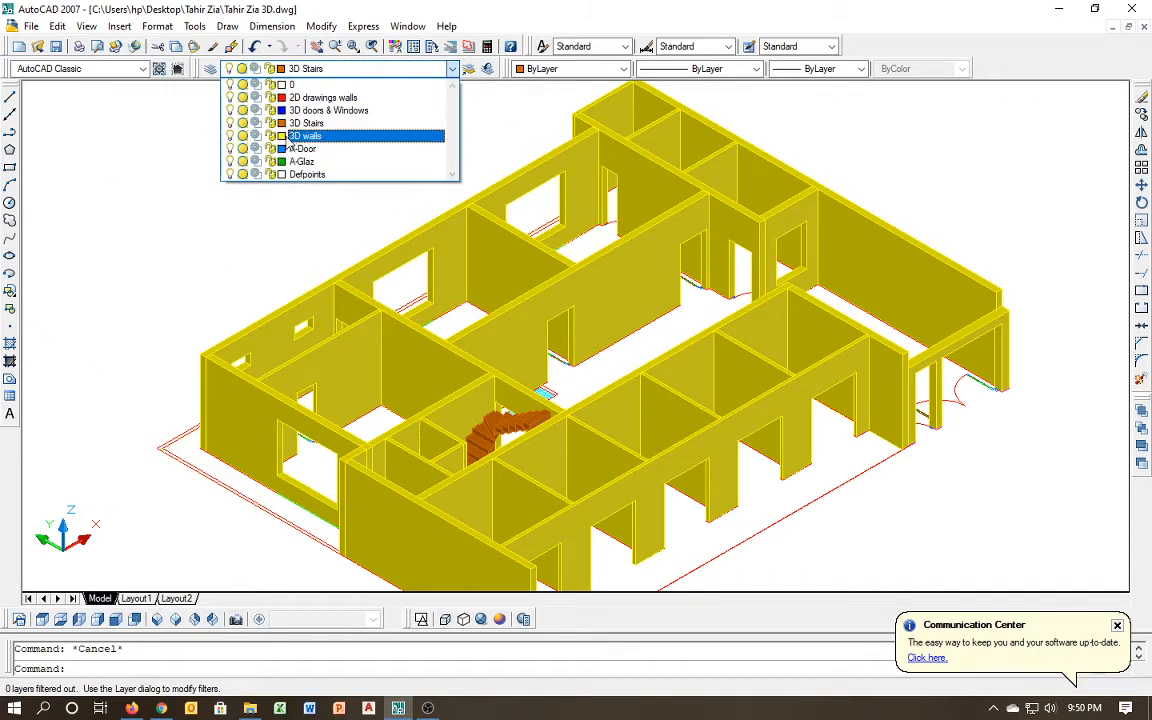
left_click(230, 137)
left_click(298, 230)
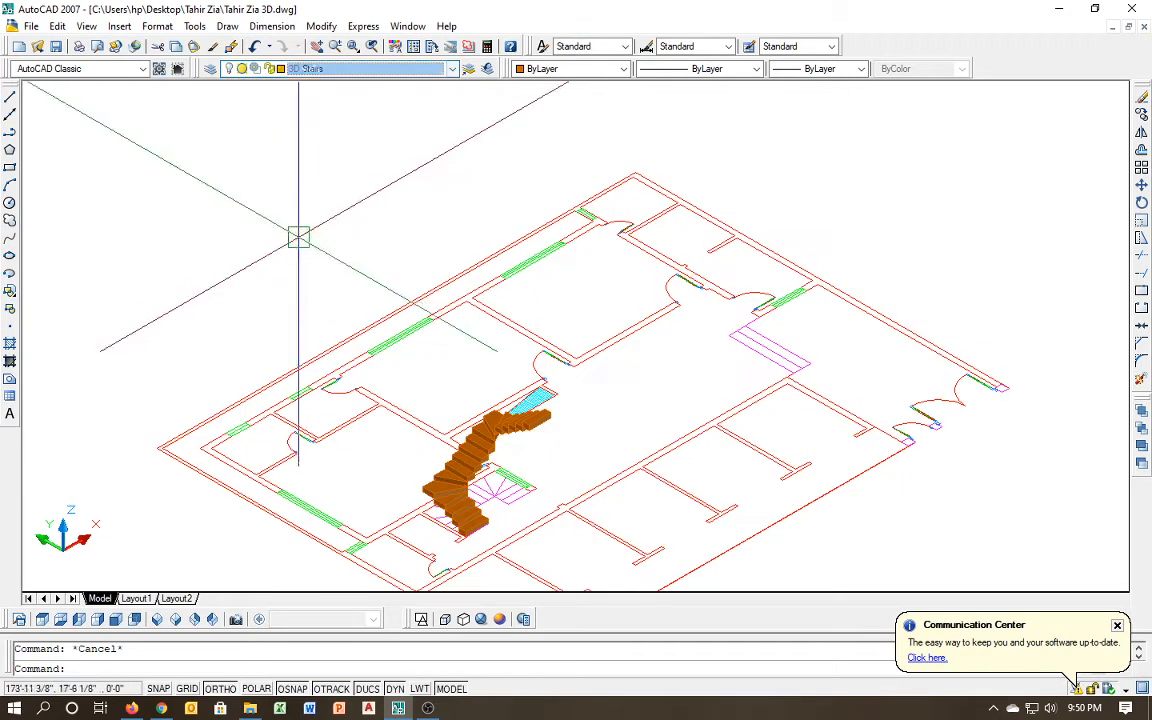
scroll(481, 483, "up", 5)
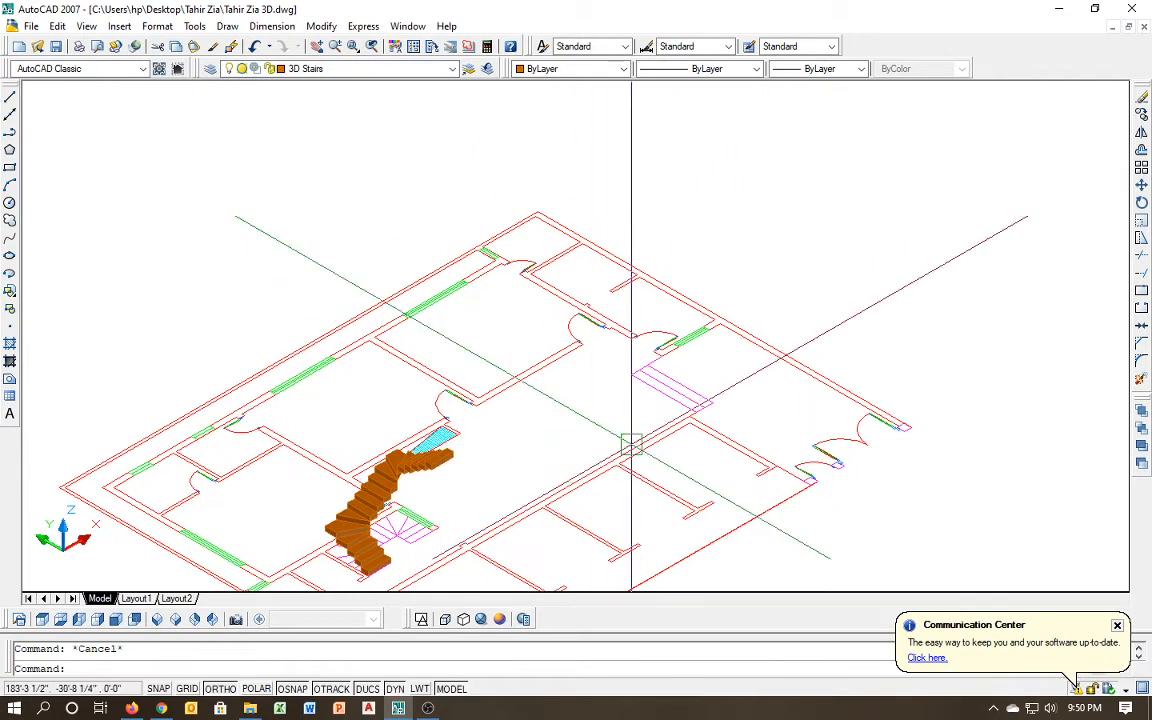
scroll(679, 372, "up", 4)
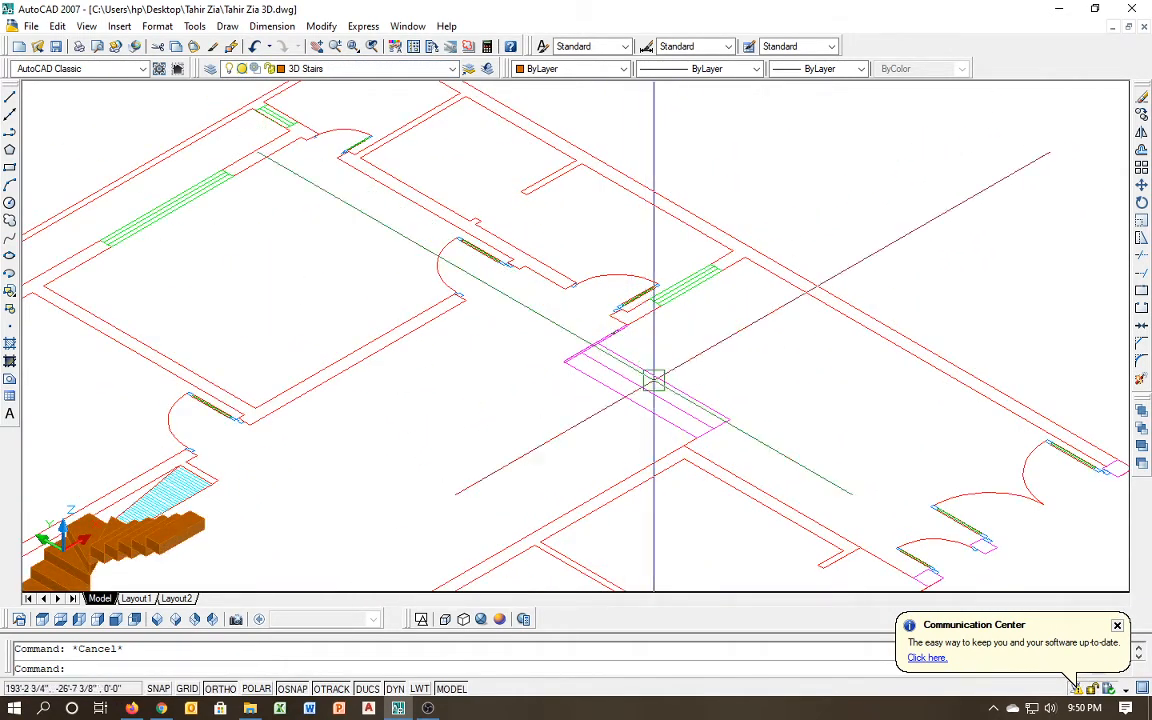
scroll(645, 381, "down", 6)
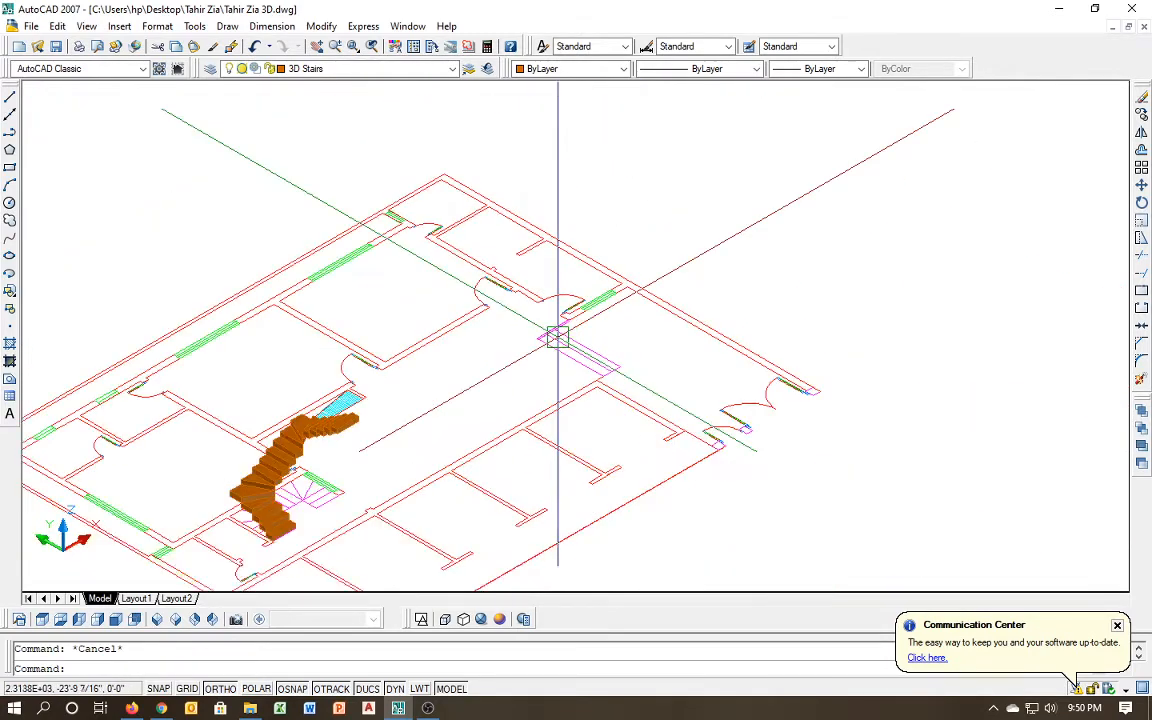
middle_click_drag(587, 352, 697, 293)
middle_click_drag(632, 336, 651, 296)
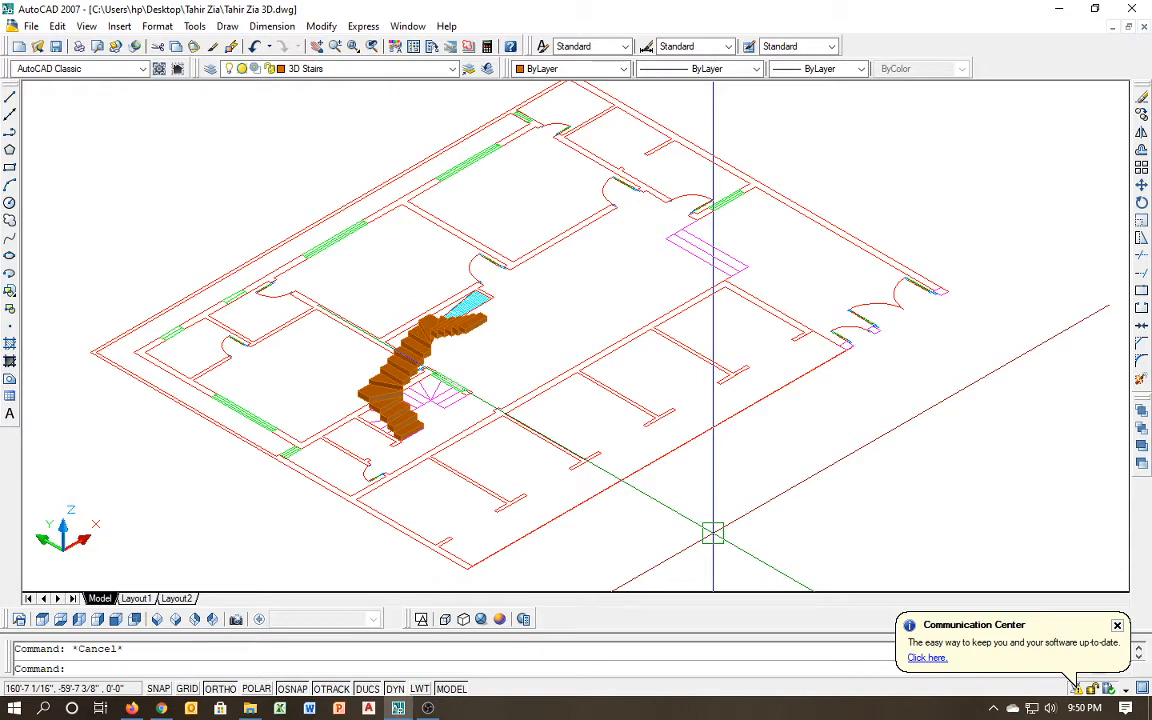
Turn the 3D walls layer back on to display the whole house
left_click(285, 69)
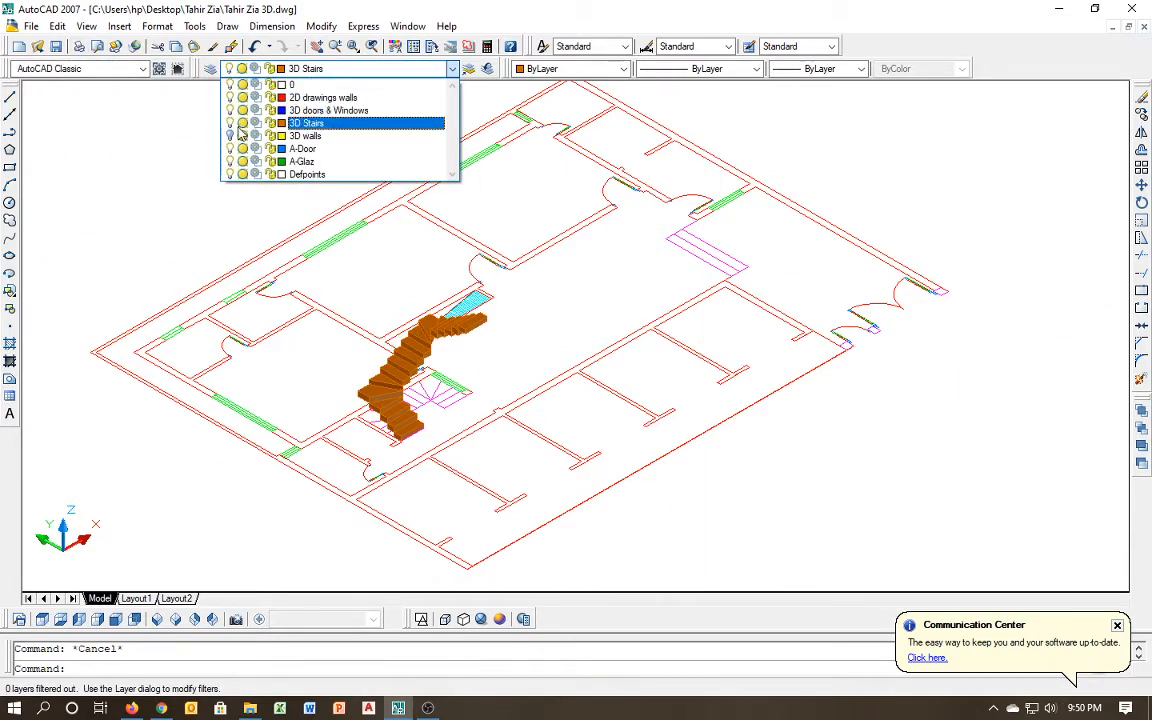
left_click(231, 136)
left_click(181, 191)
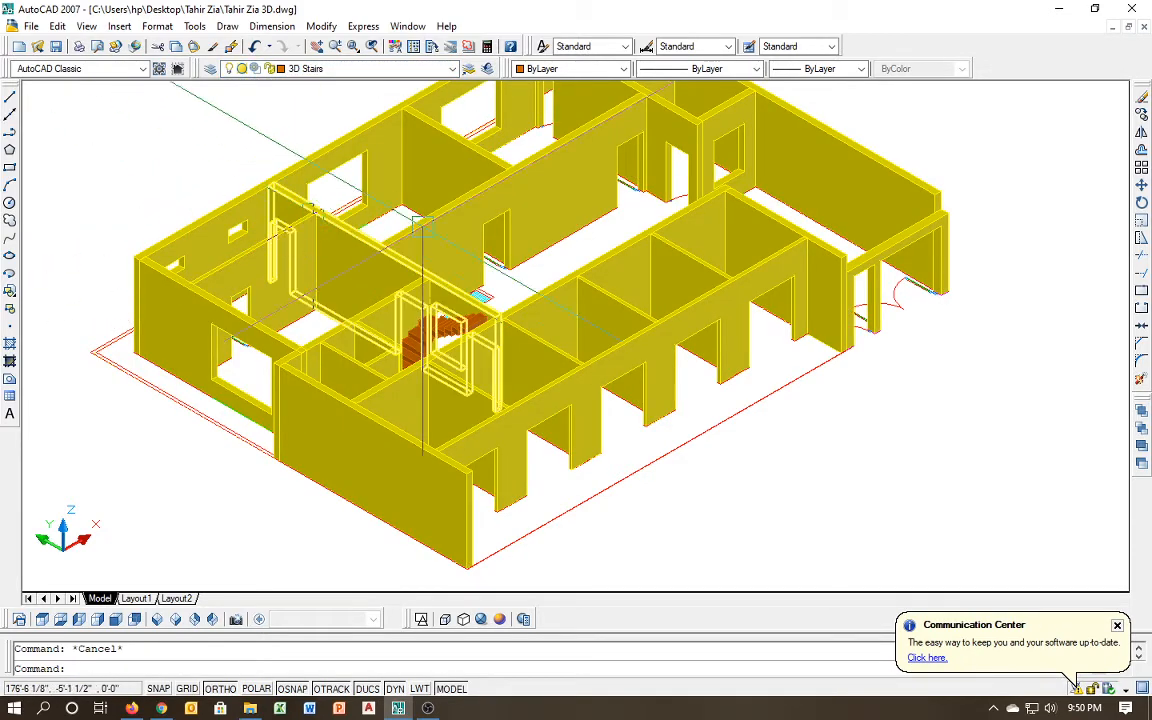
middle_click_drag(421, 222, 830, 415, "shift")
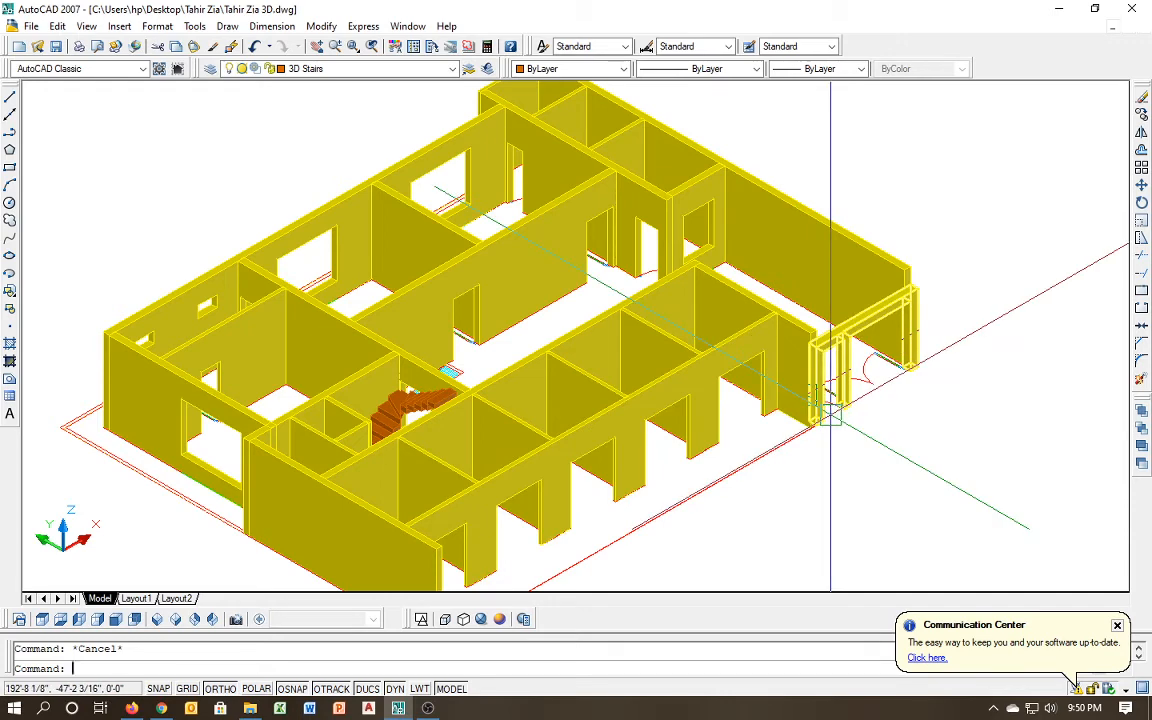
Shade the house model with the SHADE command
type("shade")
key("Return")
scroll(830, 415, "down", 2)
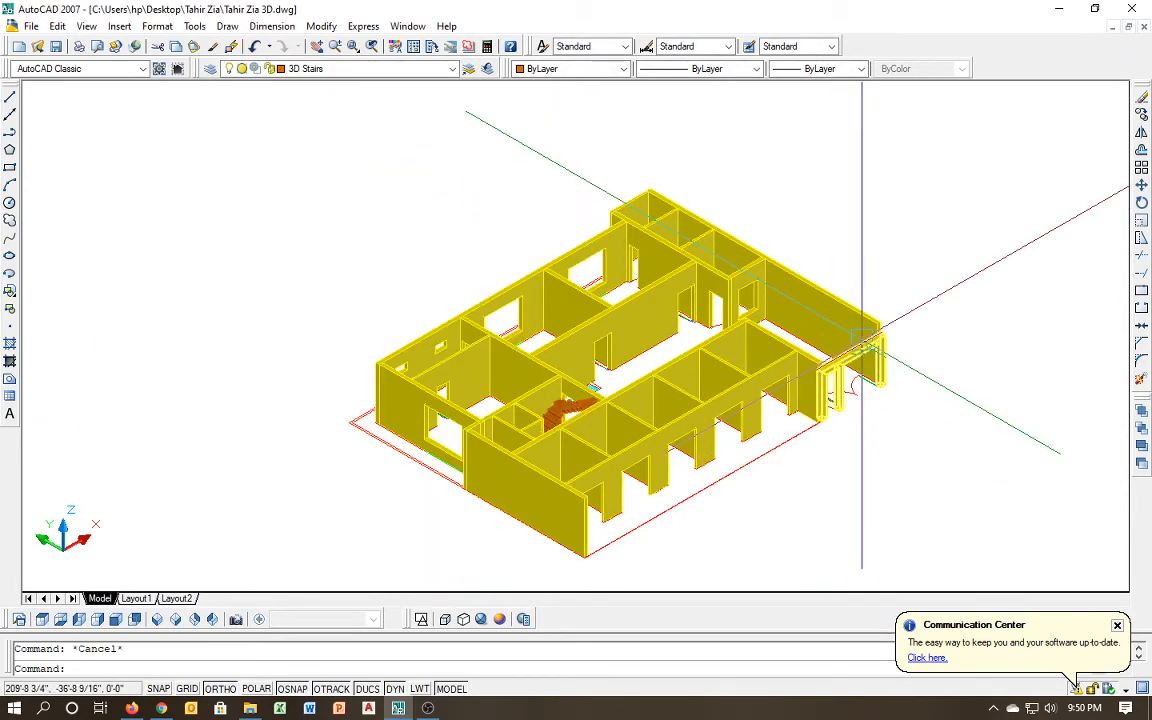
type("z")
key("Return")
type("w")
key("Return")
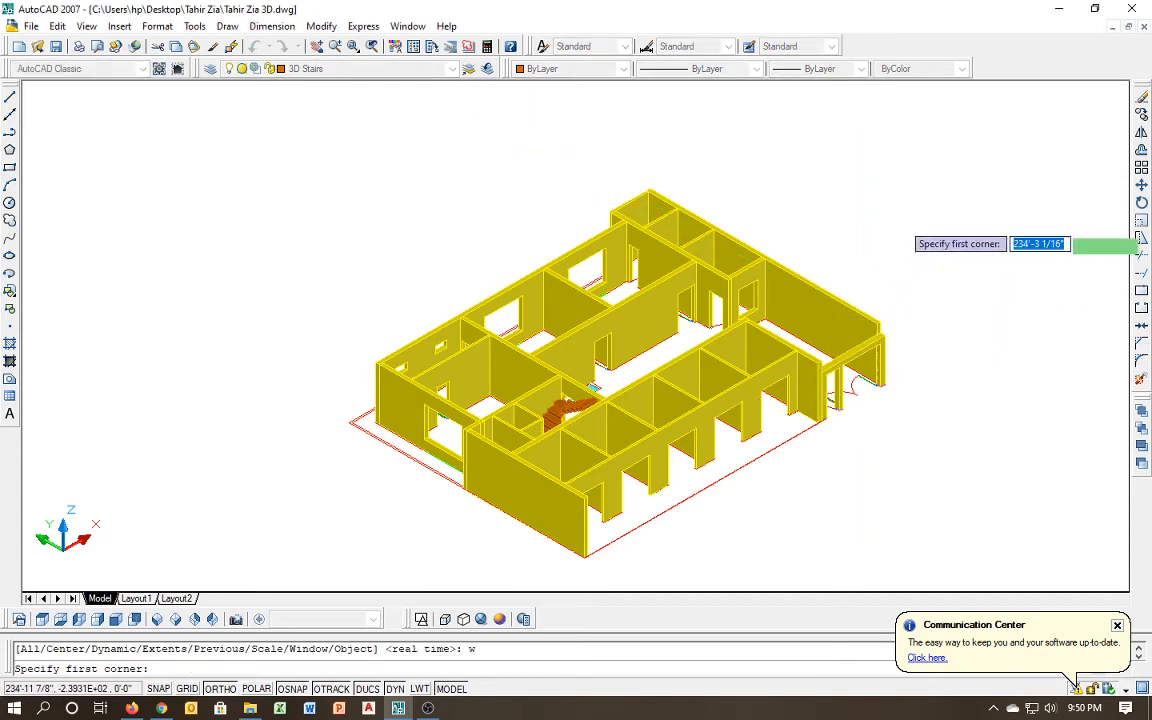
left_click(900, 170)
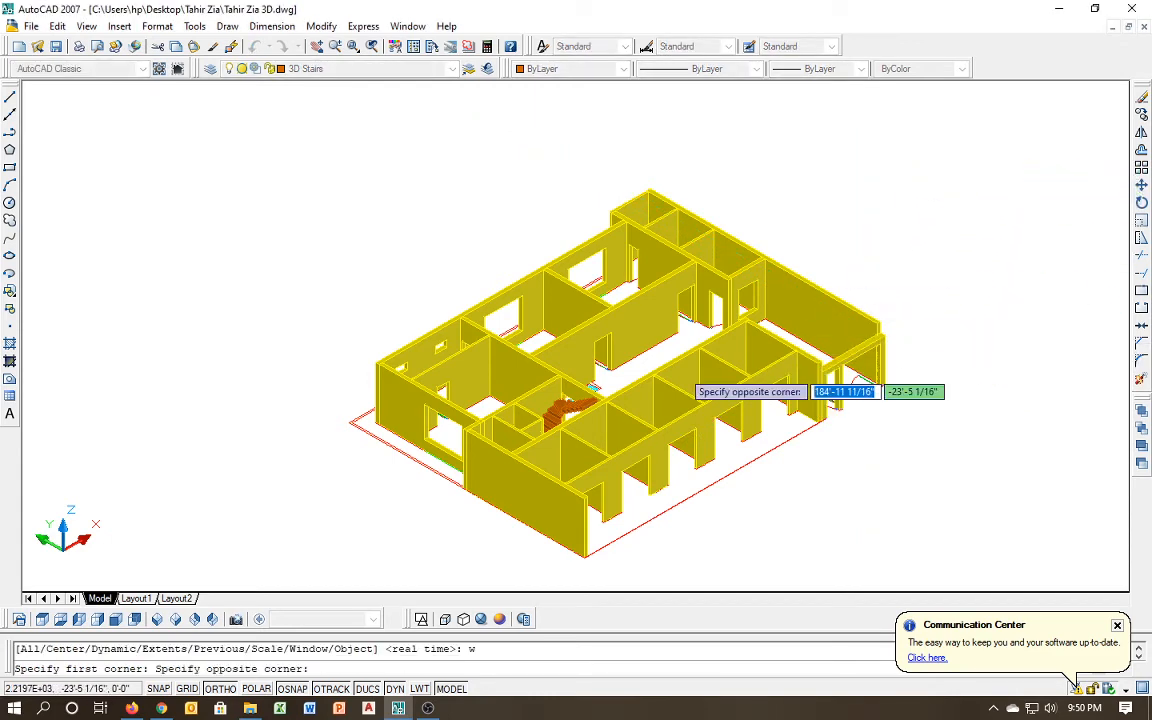
key("Escape")
key("Escape")
type("z")
key("Return")
type("w")
key("Return")
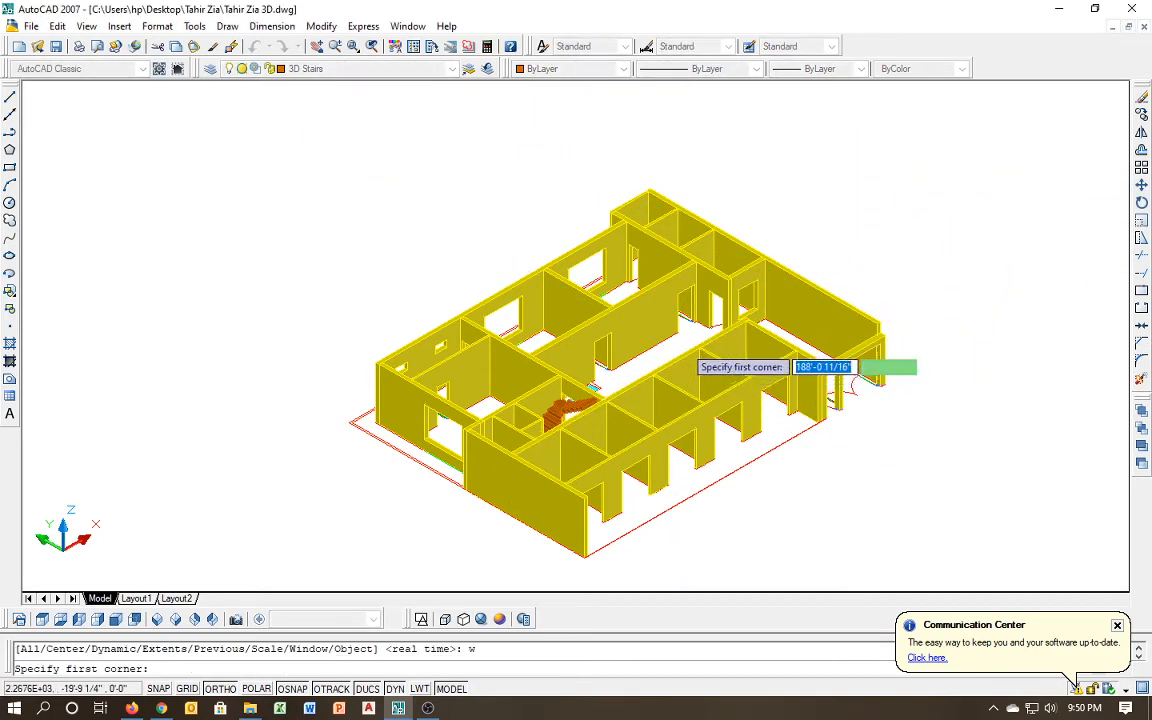
key("Escape")
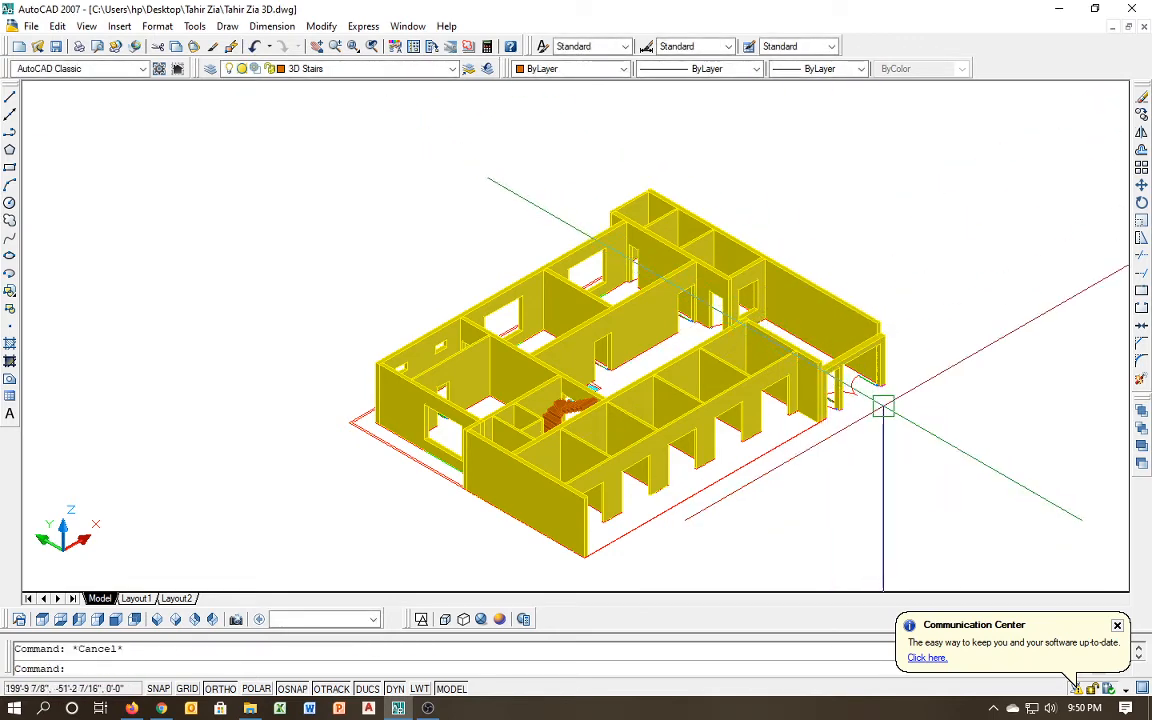
Switch the house model to the 2D Wireframe visual style and shade it again with the SHADE command
scroll(883, 407, "up", 2)
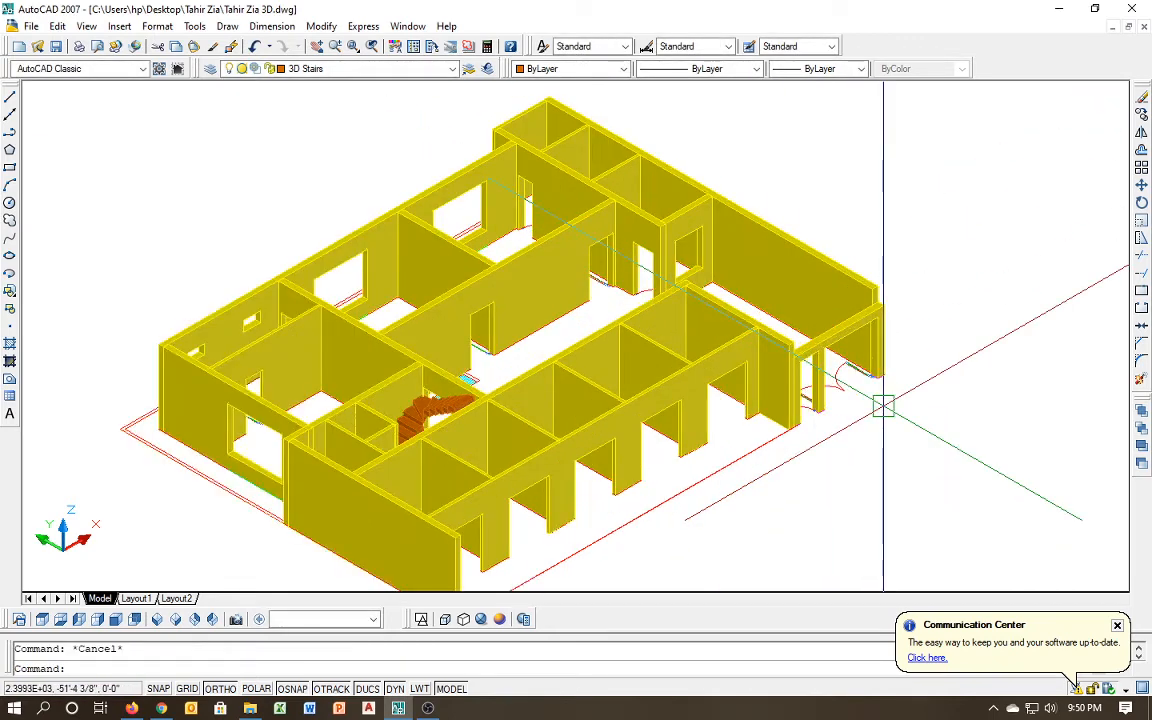
left_click(421, 619)
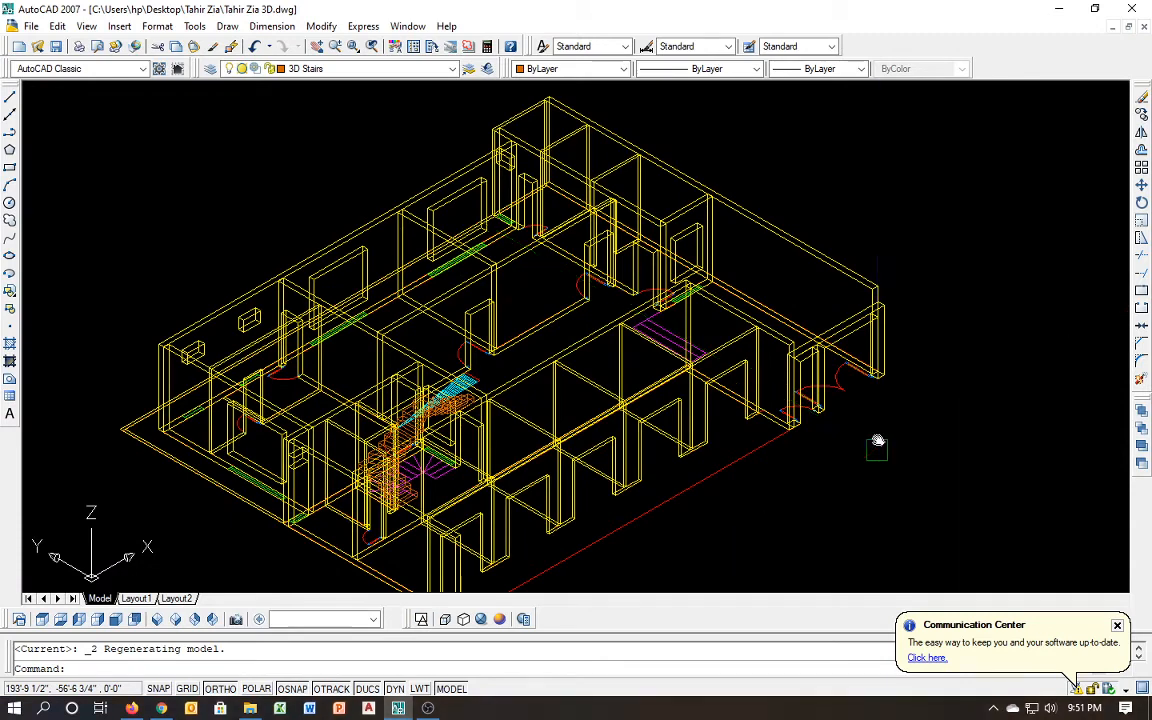
middle_click_drag(878, 441, 876, 440, "shift")
key("Escape")
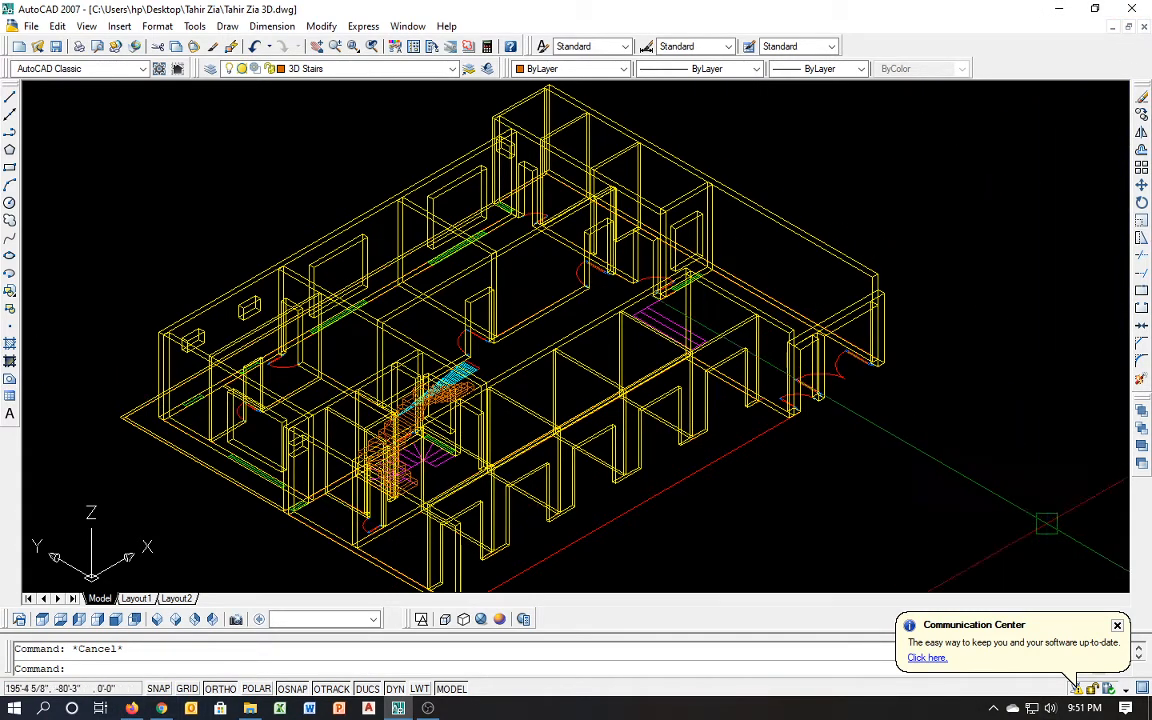
type("shade")
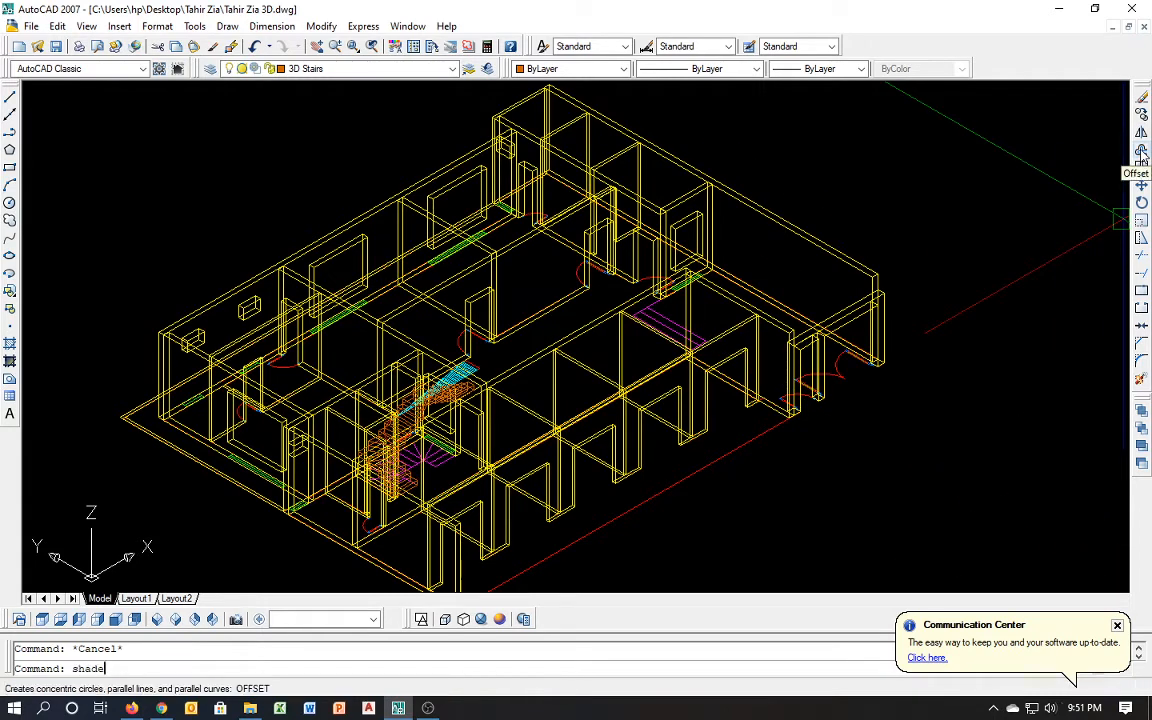
key("Return")
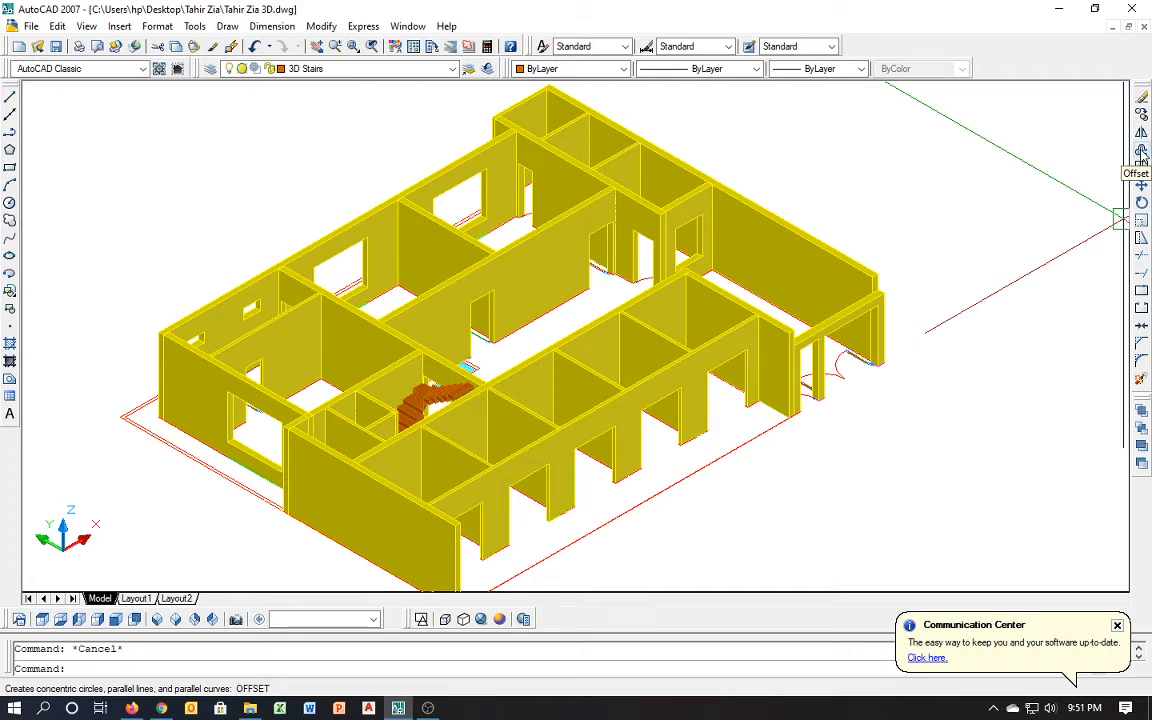
In the display options, set the uniform background of the 3D parallel projection to Cyan and apply it
type("op")
key("Return")
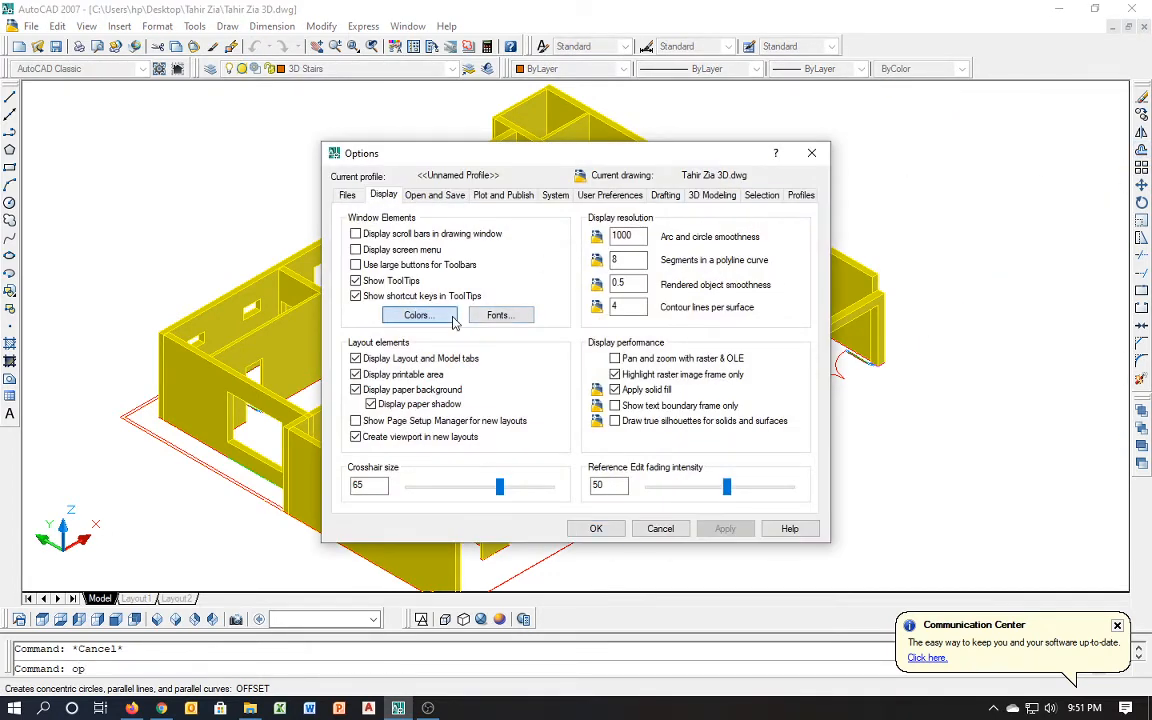
left_click(420, 315)
left_click(700, 191)
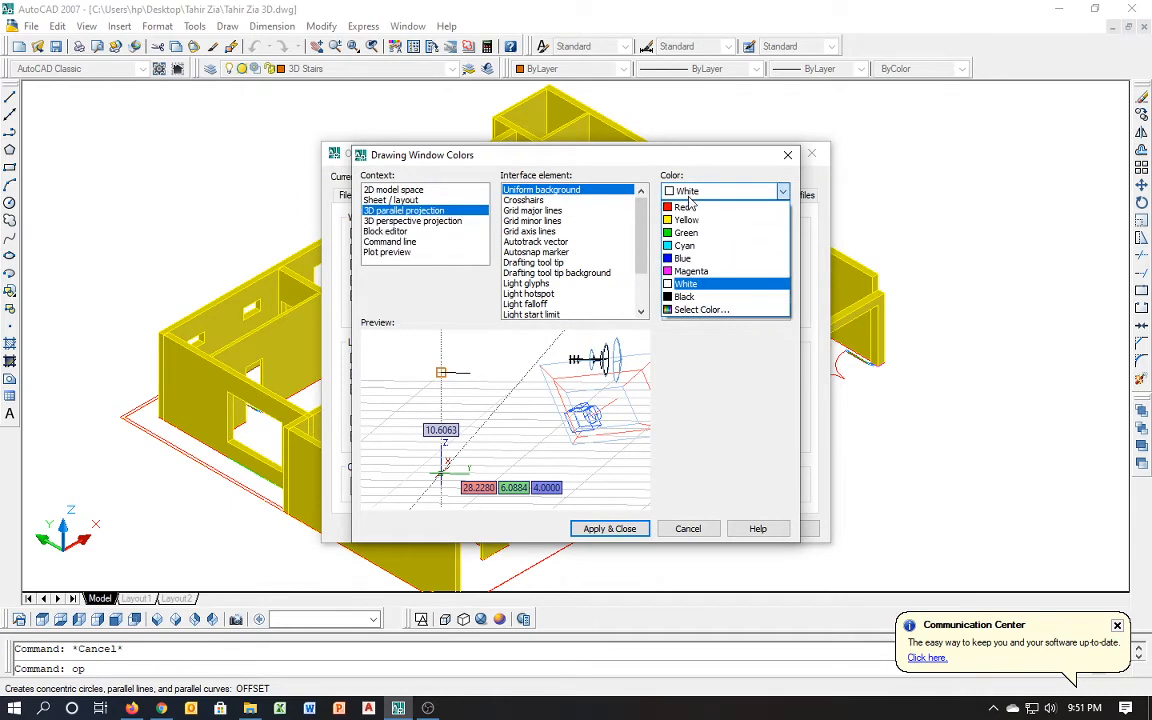
left_click(684, 246)
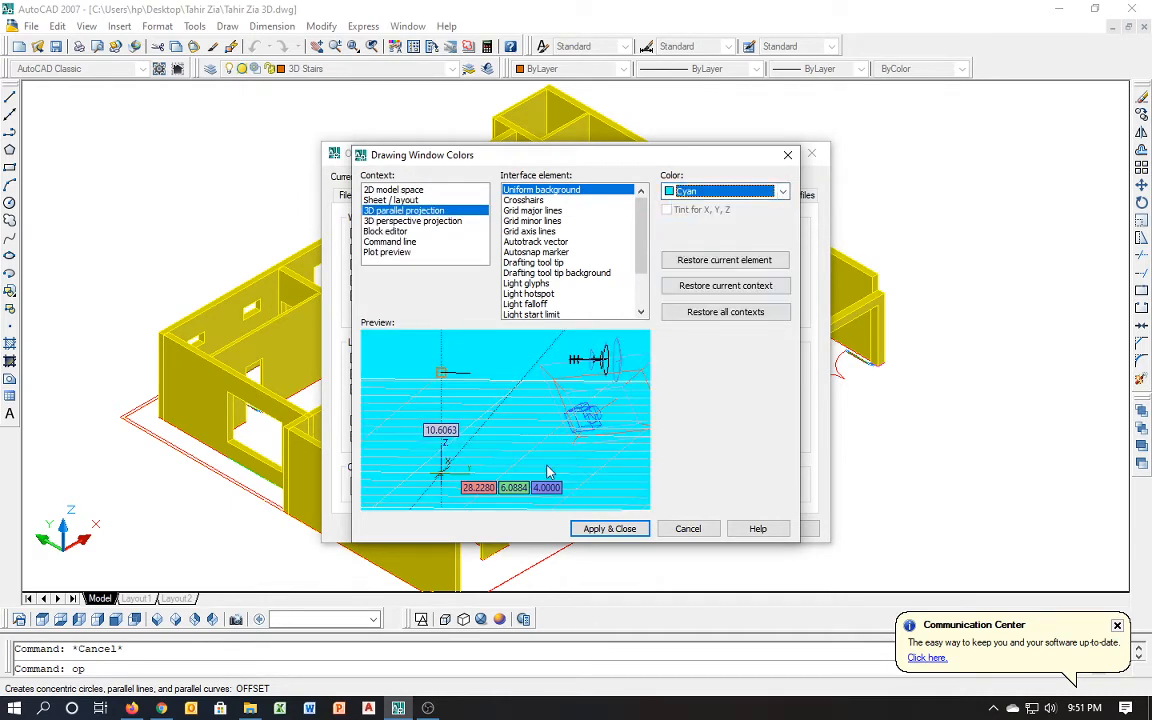
left_click(615, 529)
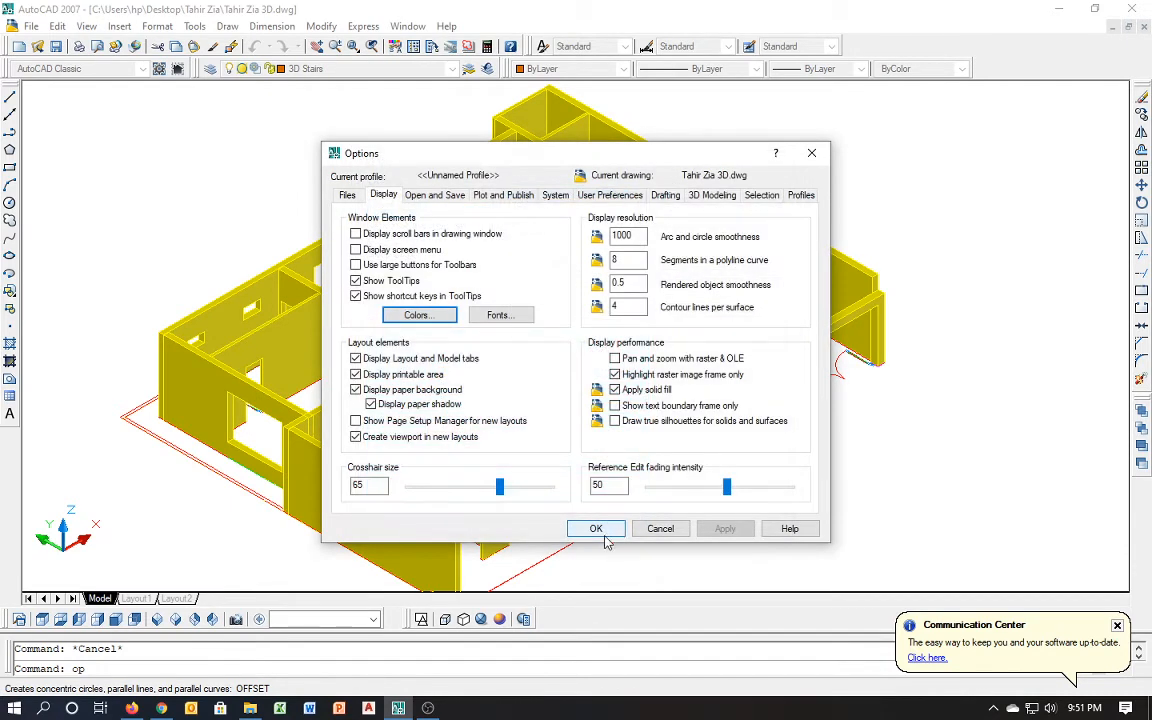
left_click(596, 529)
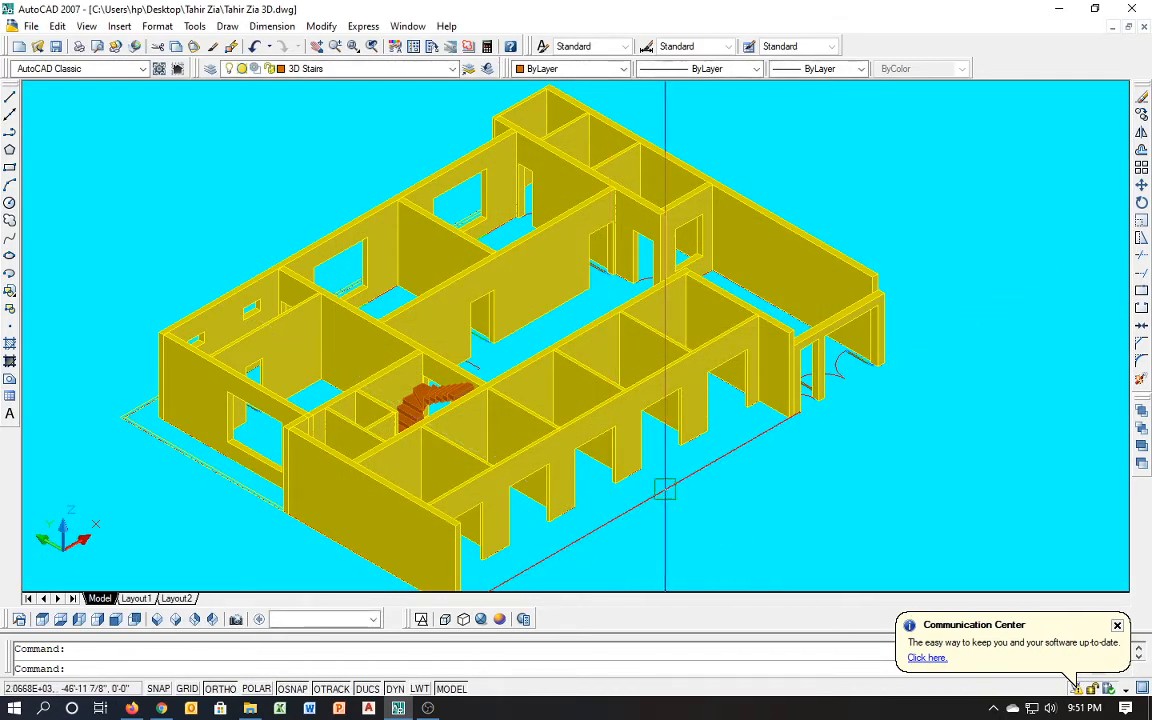
key("Escape")
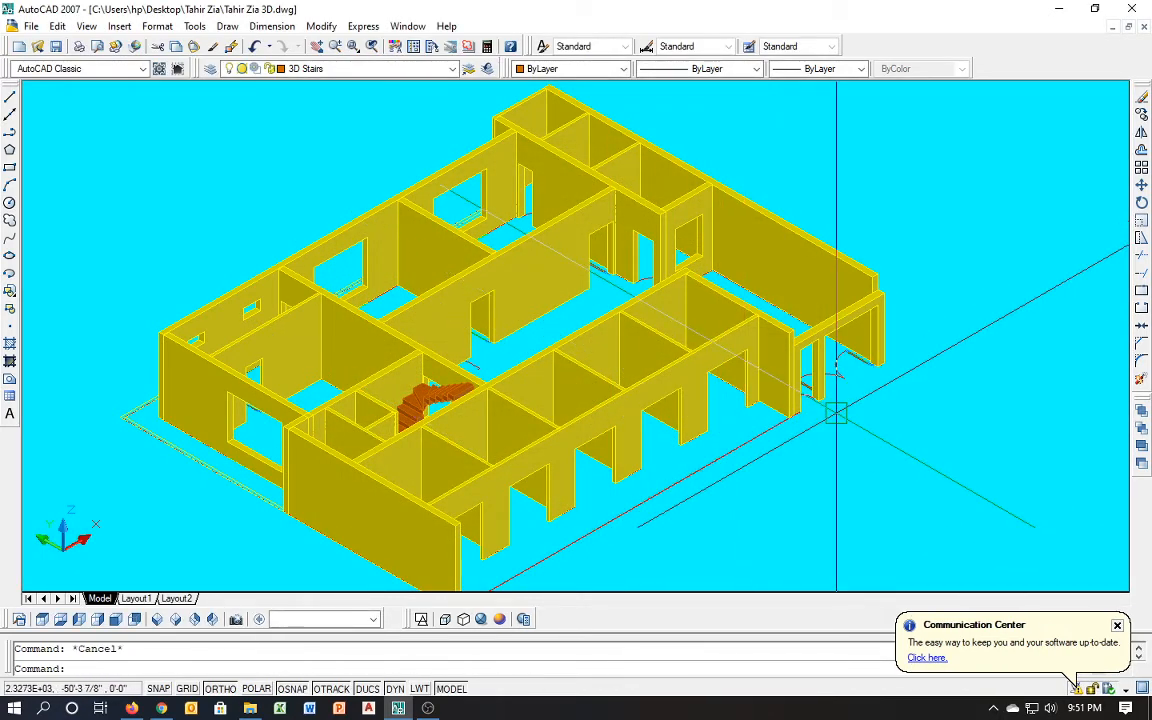
Change the uniform background colour of the 3D parallel projection to Blue and apply it
type("op")
key("Return")
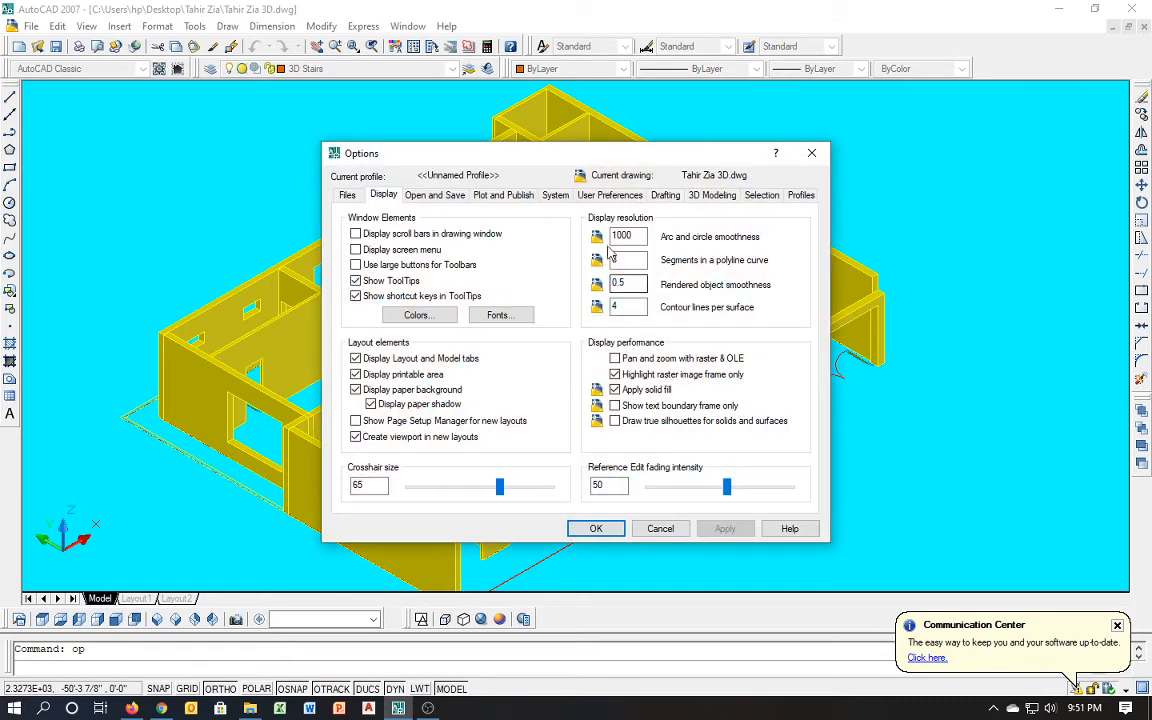
left_click(456, 320)
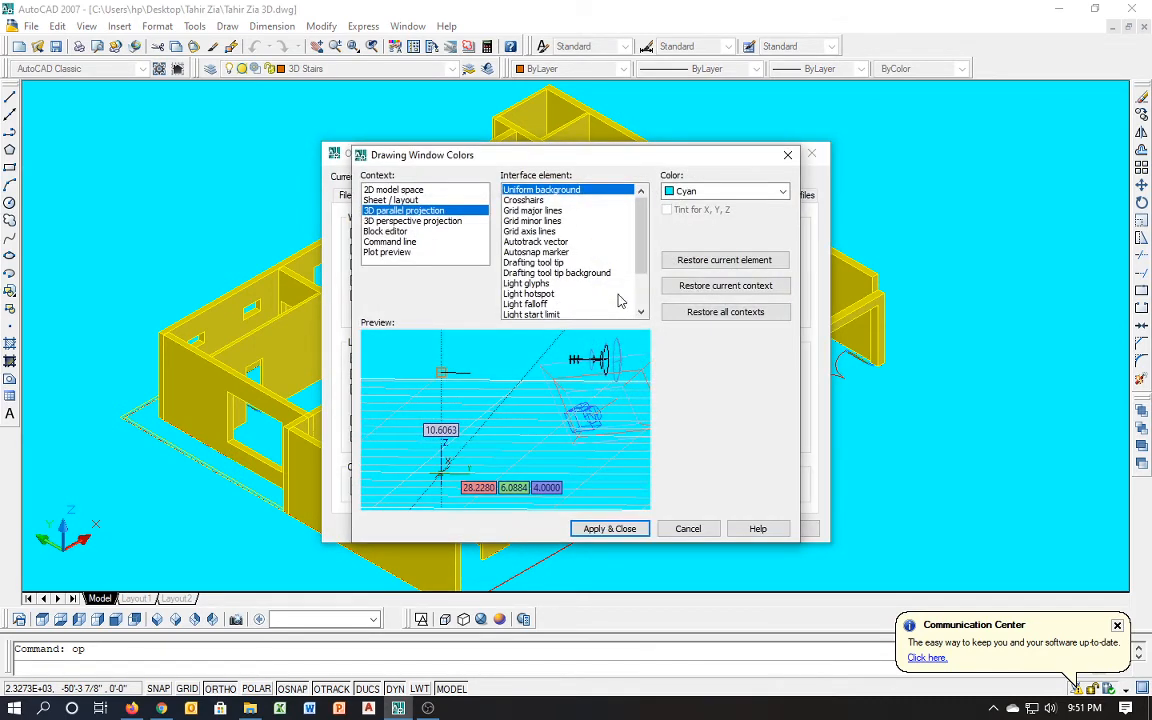
left_click(705, 191)
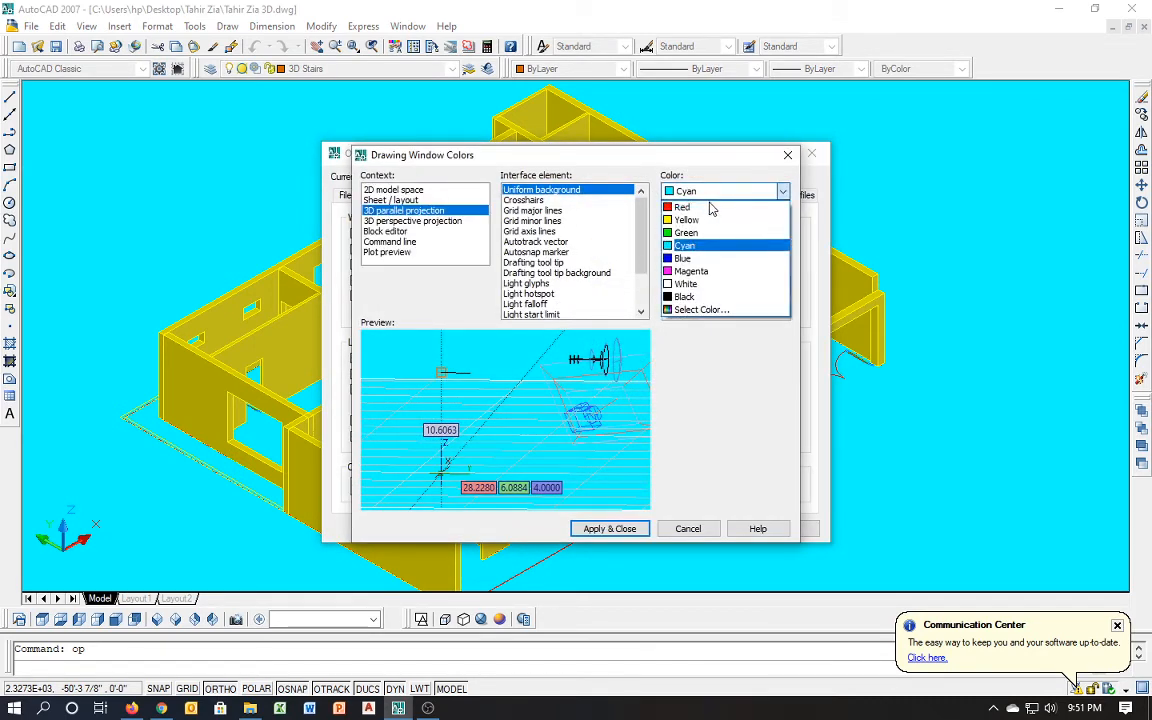
left_click(697, 258)
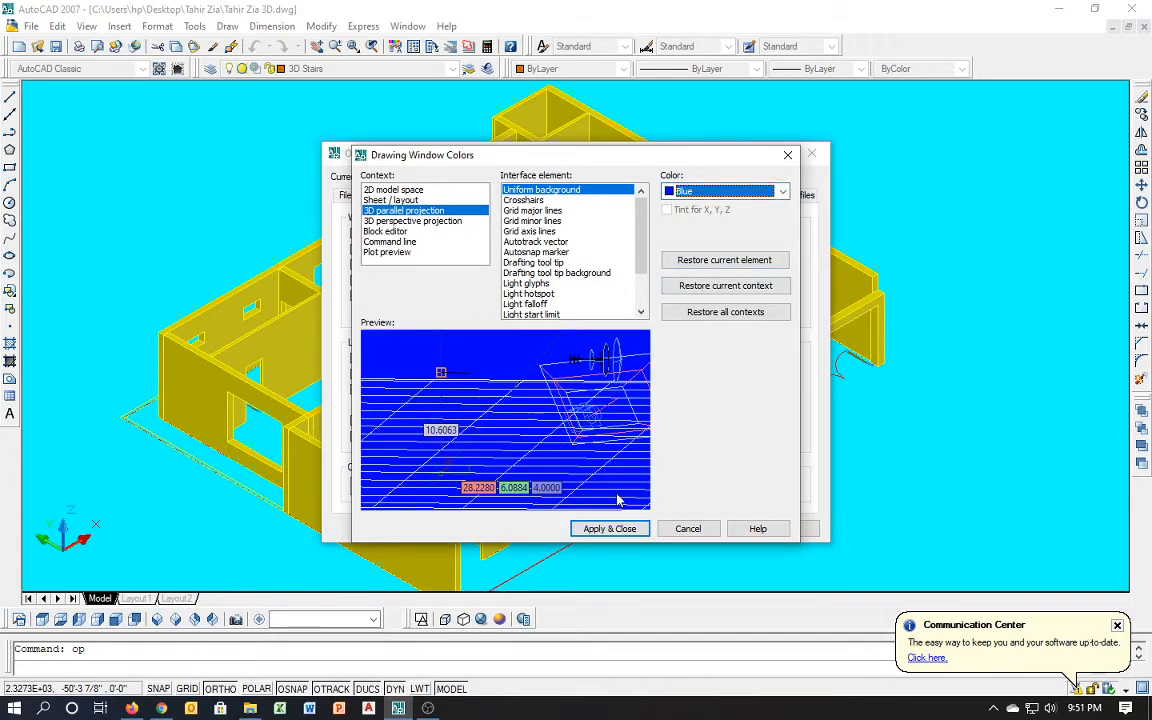
left_click(612, 529)
left_click(594, 527)
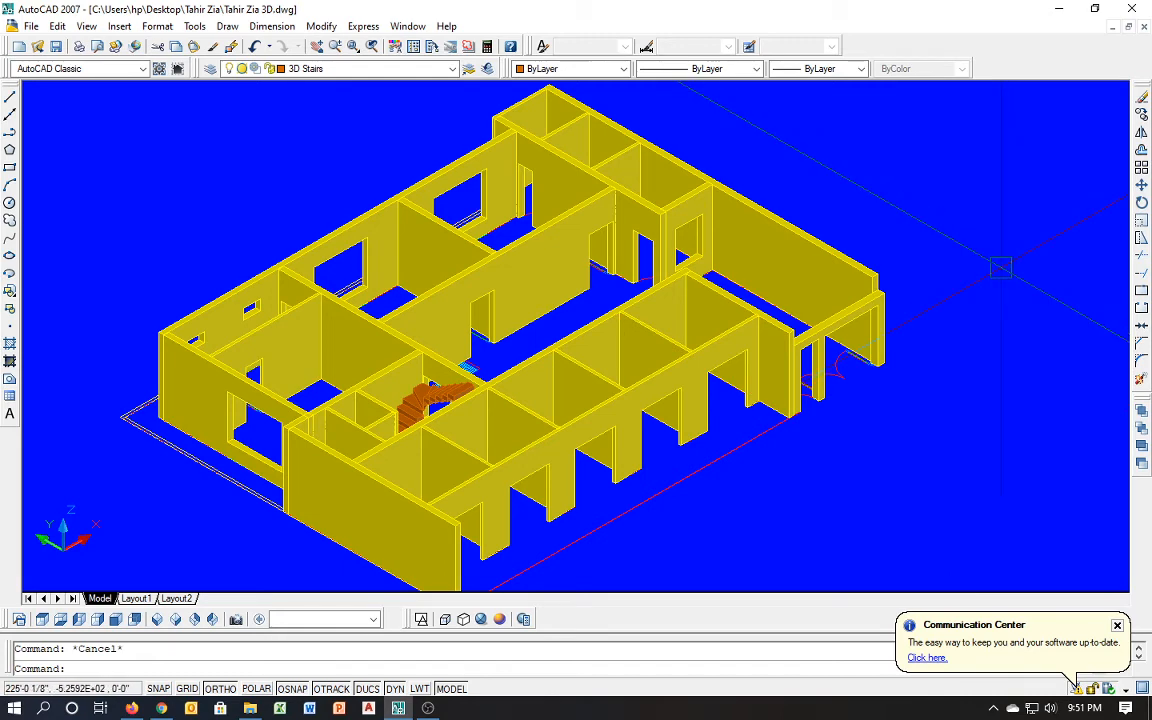
Set the uniform background of the 3D parallel projection to index Color 70 and apply it
type("o")
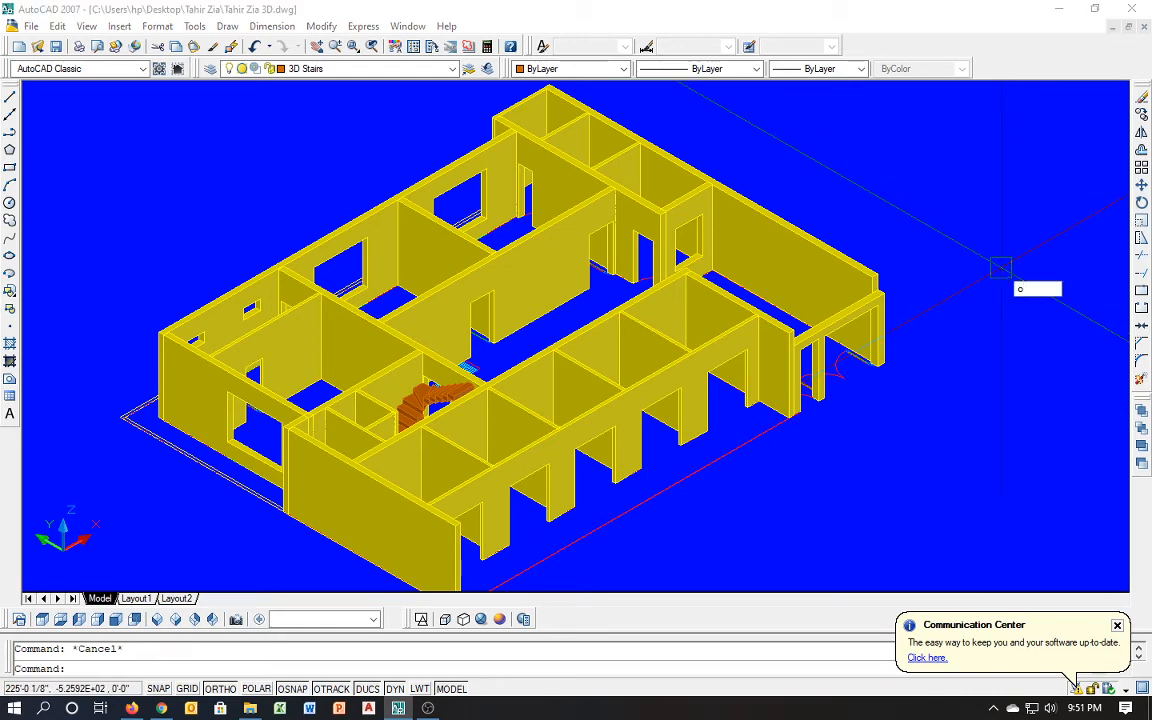
type("p")
key("Return")
left_click(417, 314)
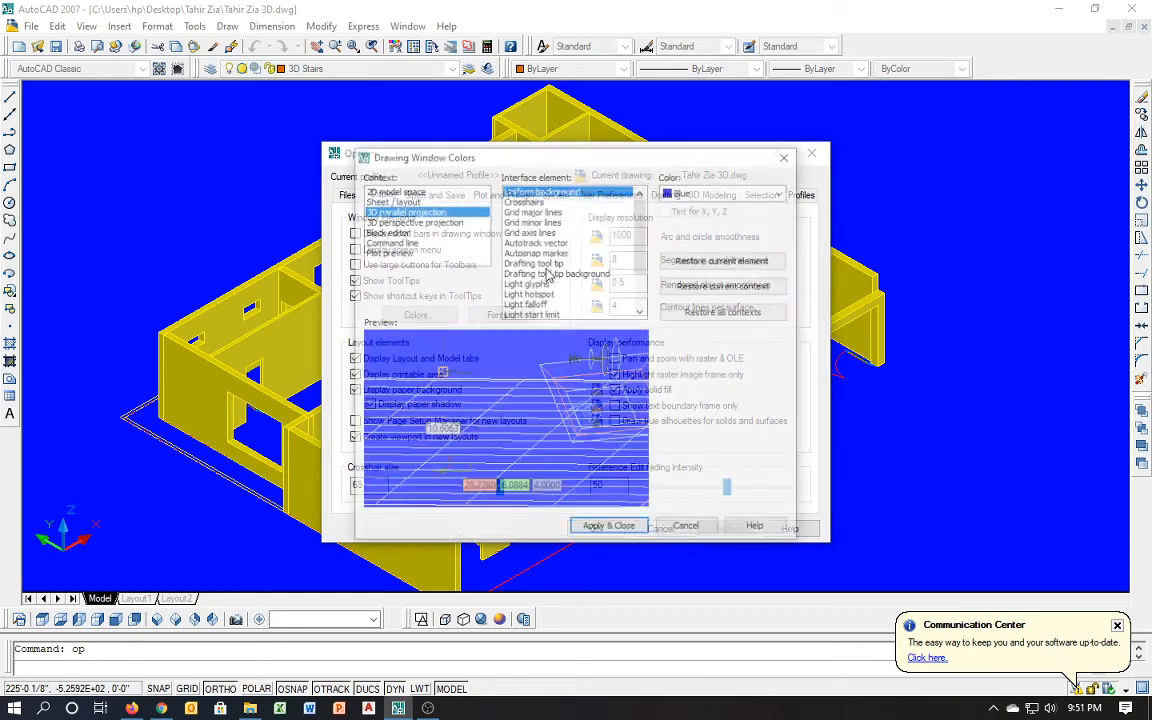
left_click(720, 191)
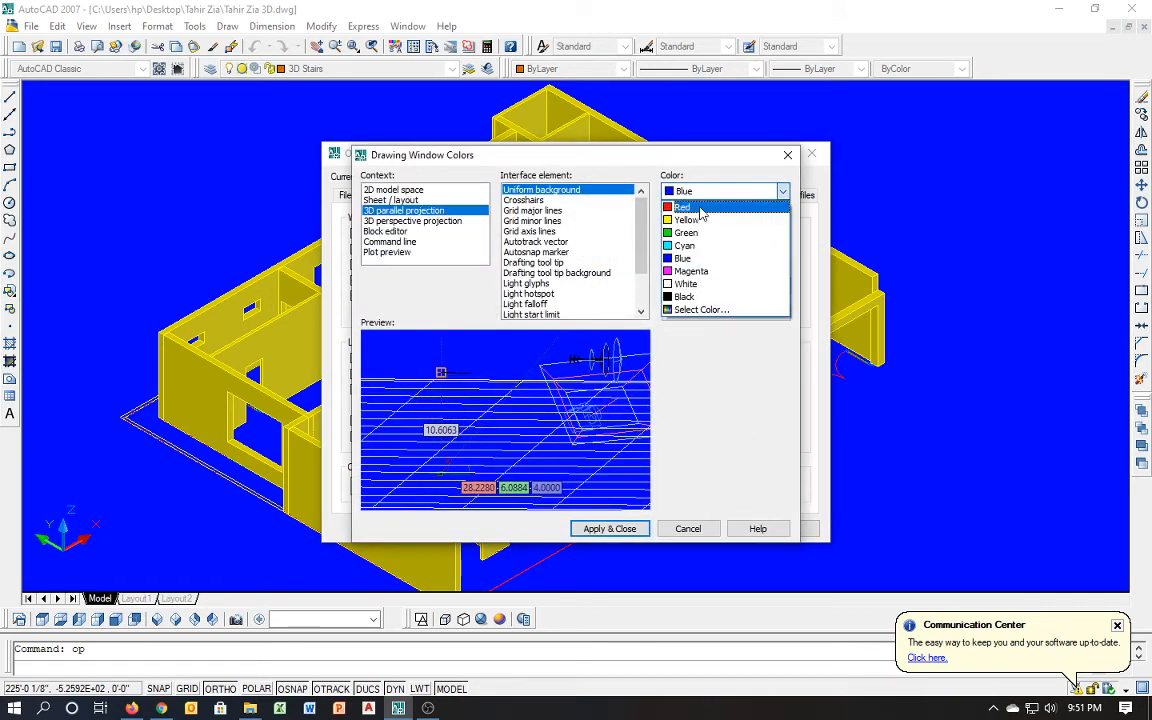
left_click(700, 309)
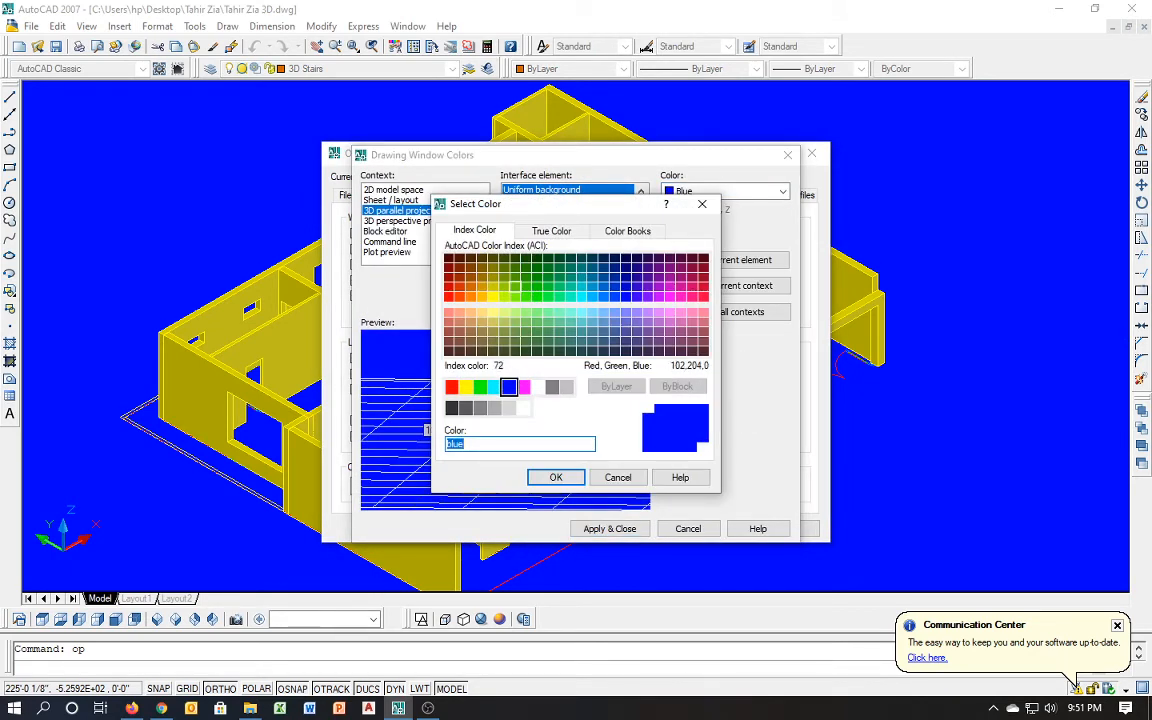
left_click(515, 287)
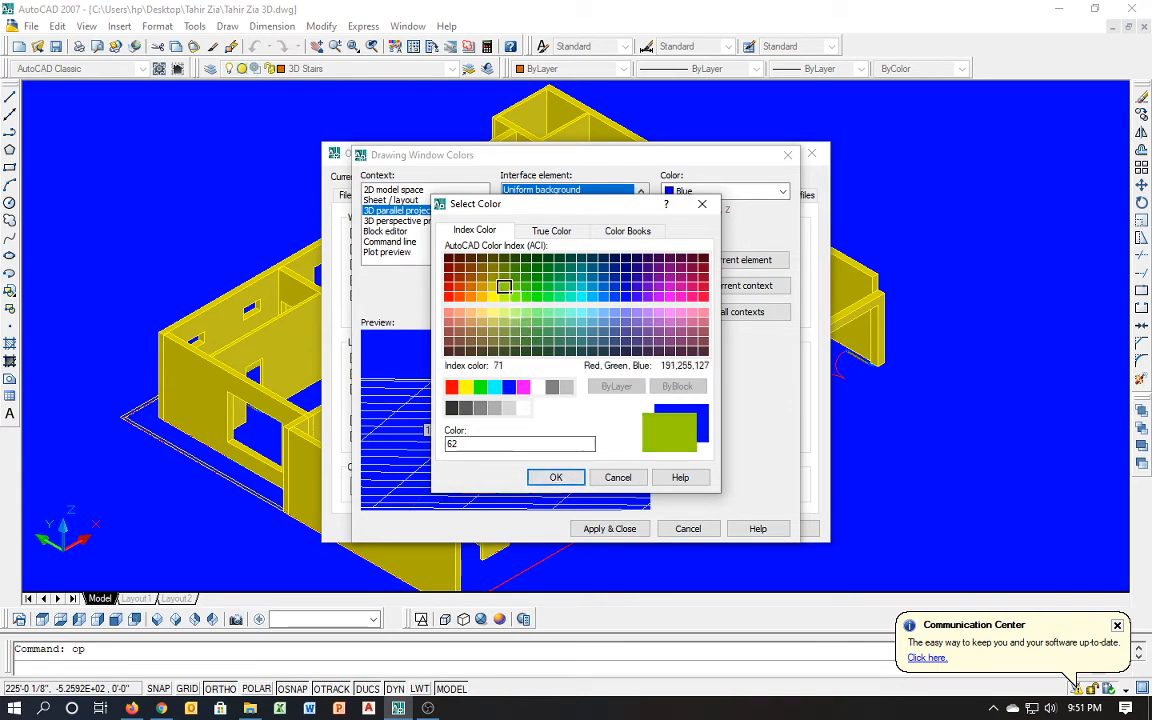
left_click(575, 476)
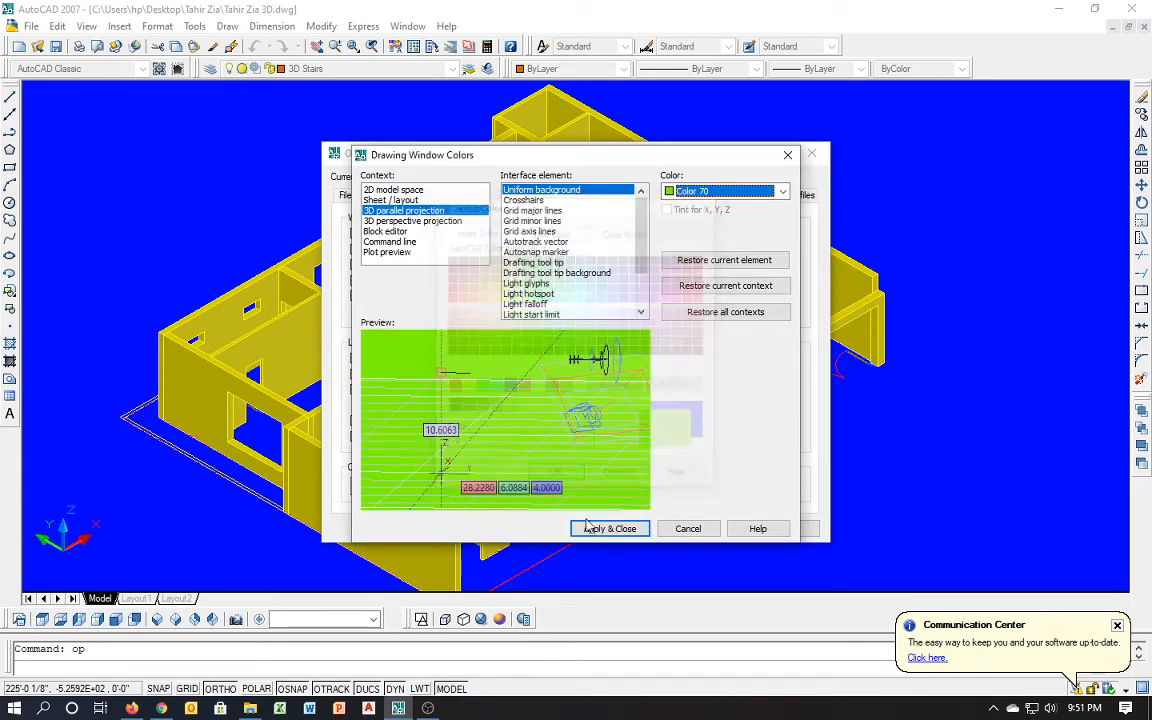
left_click(609, 528)
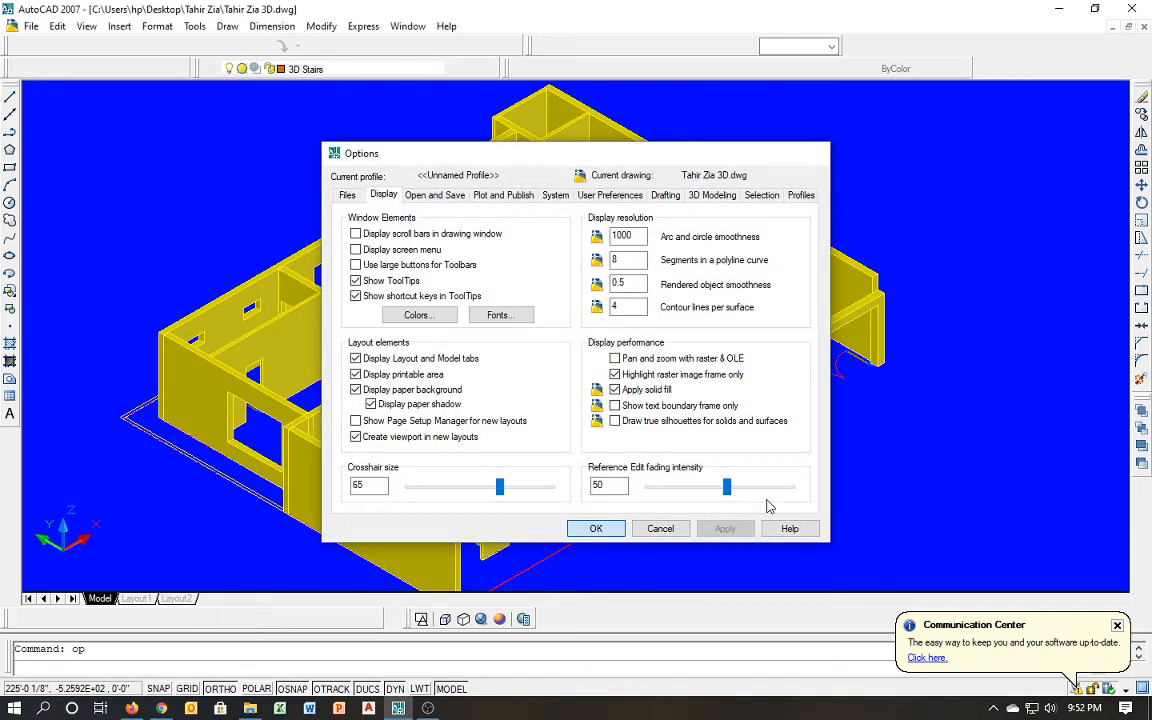
left_click(596, 528)
key("Escape")
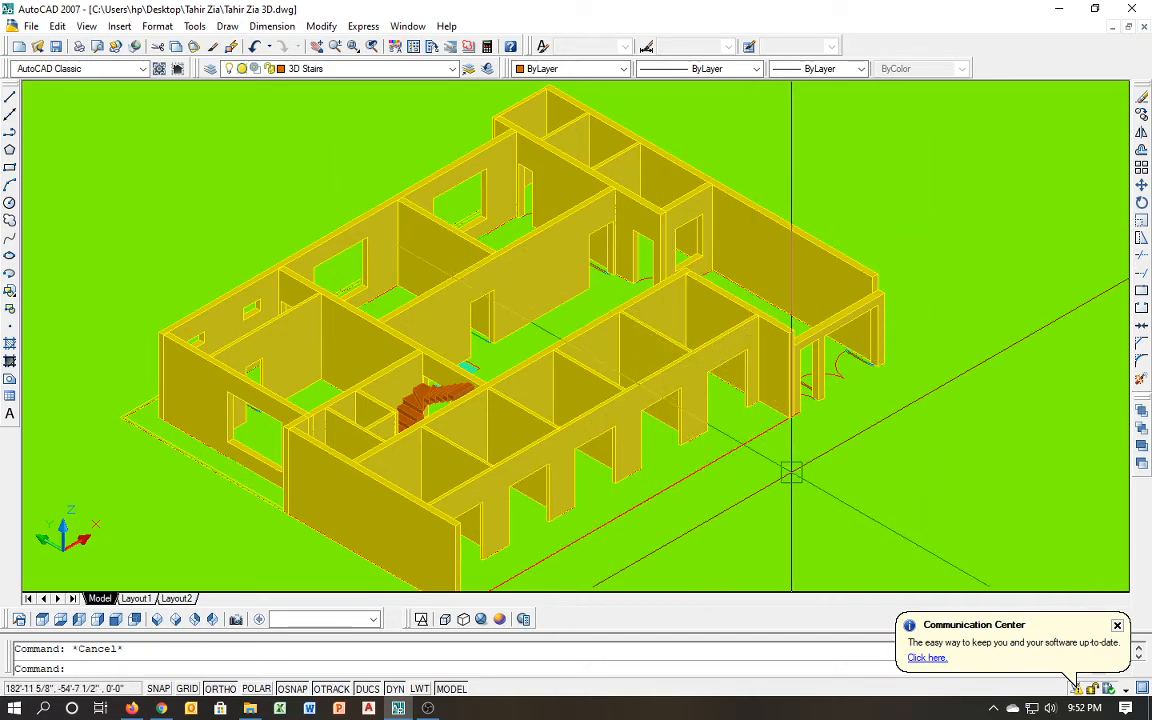
Set the uniform background of the 3D parallel projection to index color 165, apply it, and dismiss the Communication Center notification
type("op")
key("Return")
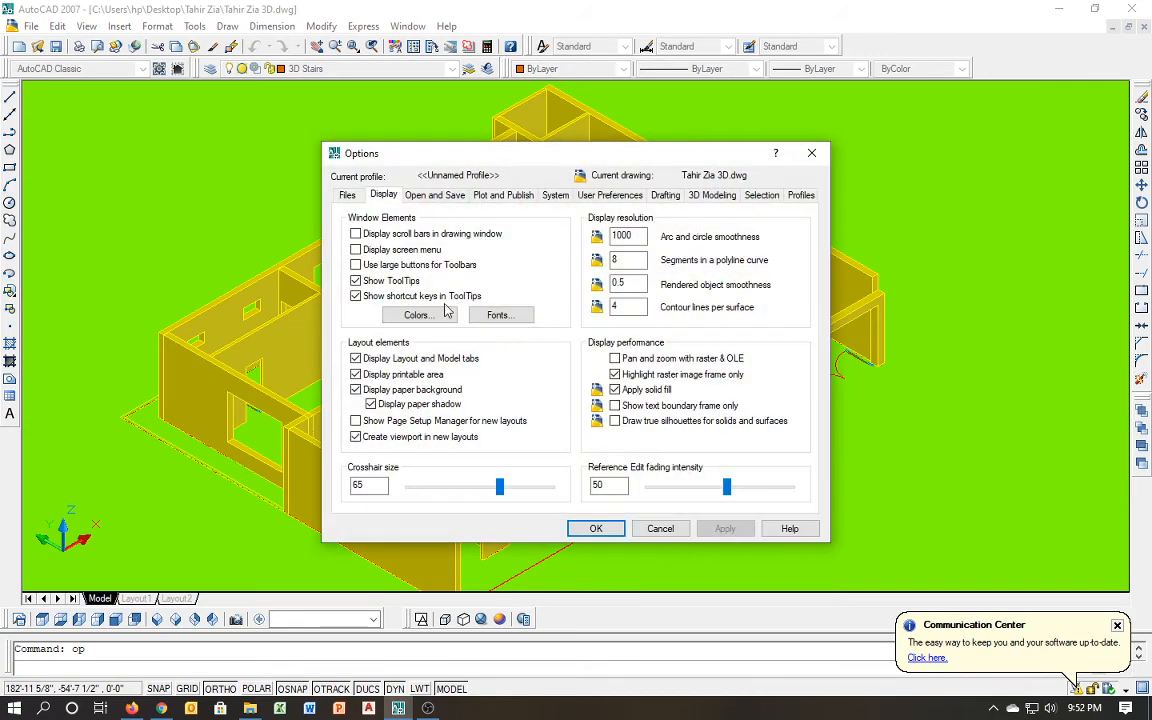
left_click(445, 313)
left_click(703, 191)
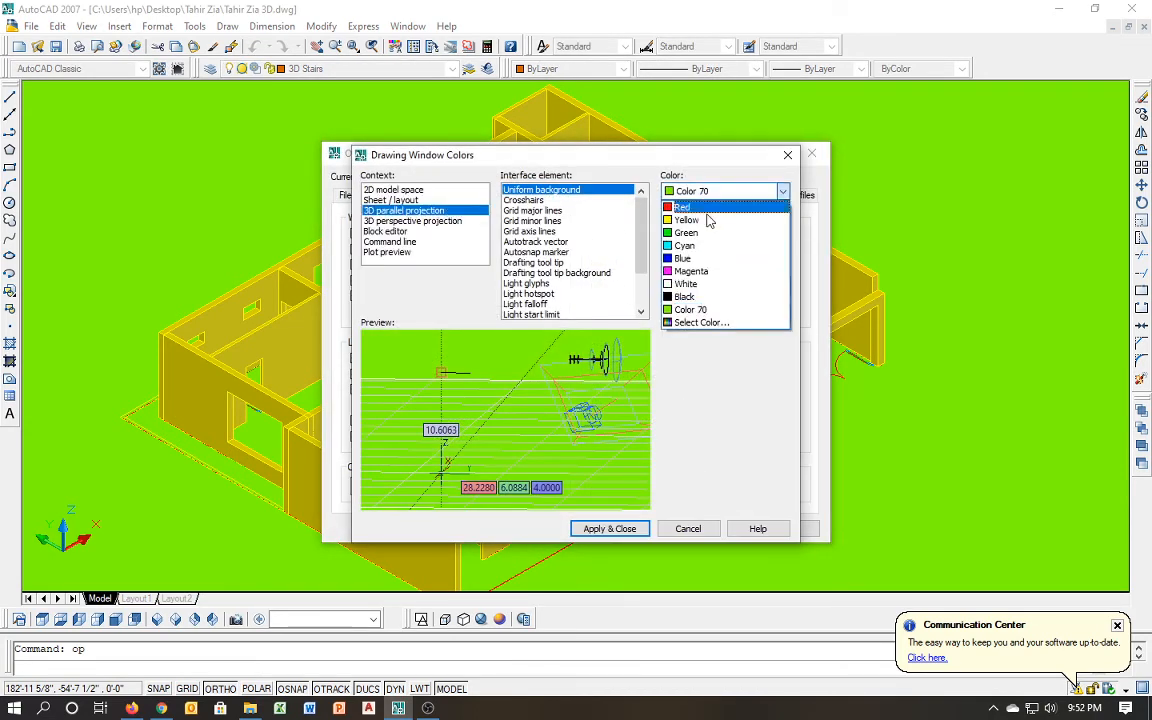
left_click(697, 321)
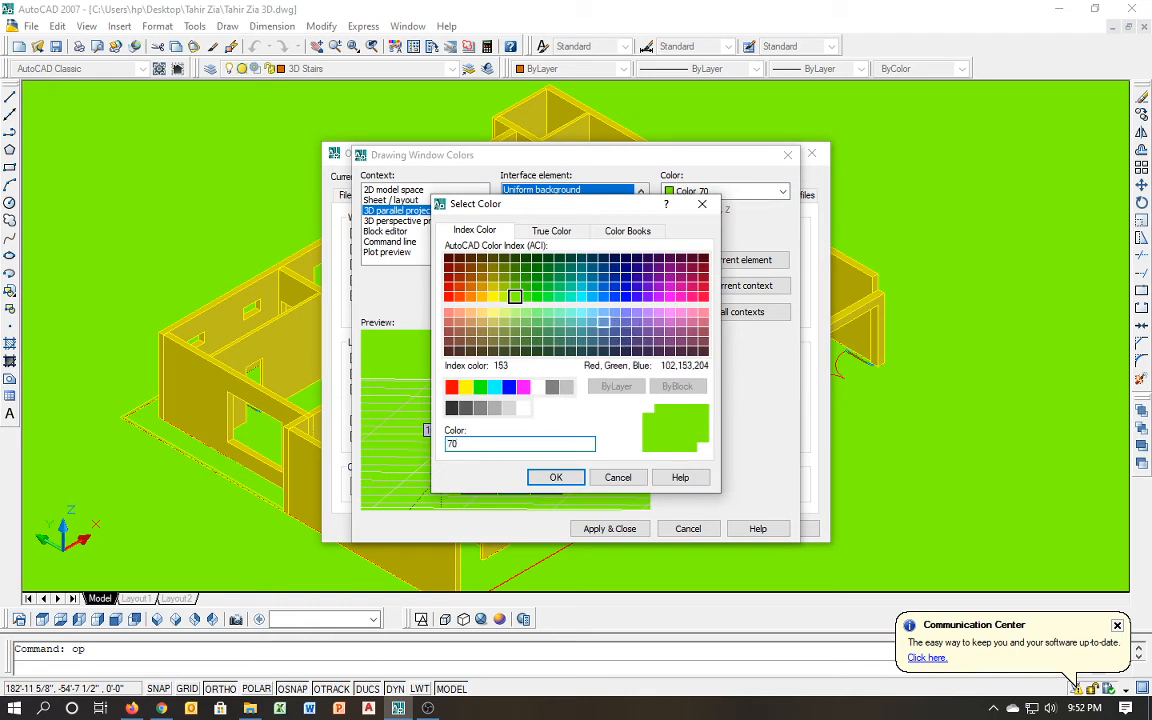
left_click(603, 321)
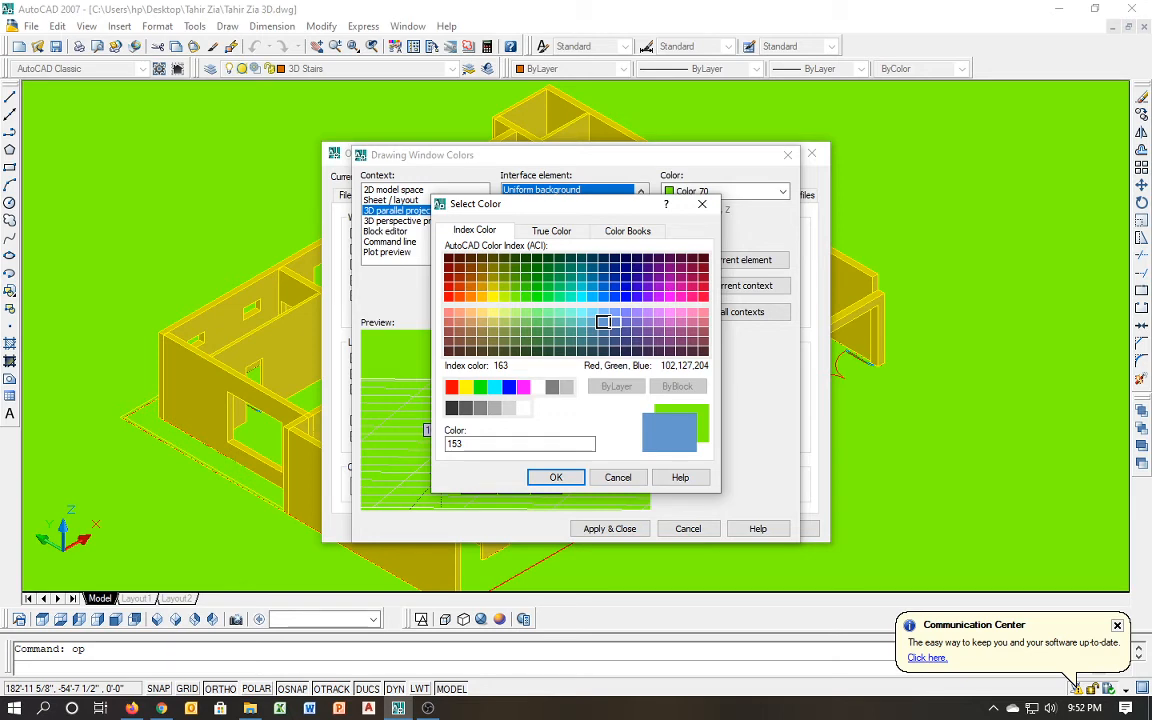
left_click(603, 321)
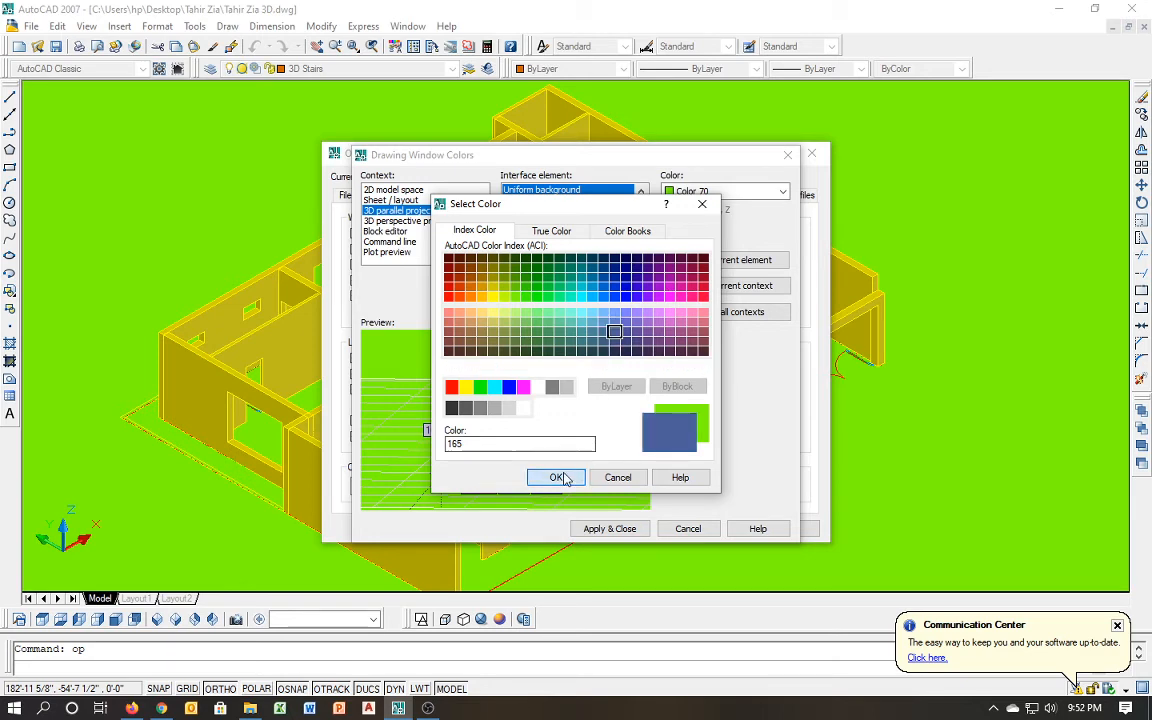
left_click(556, 477)
left_click(616, 529)
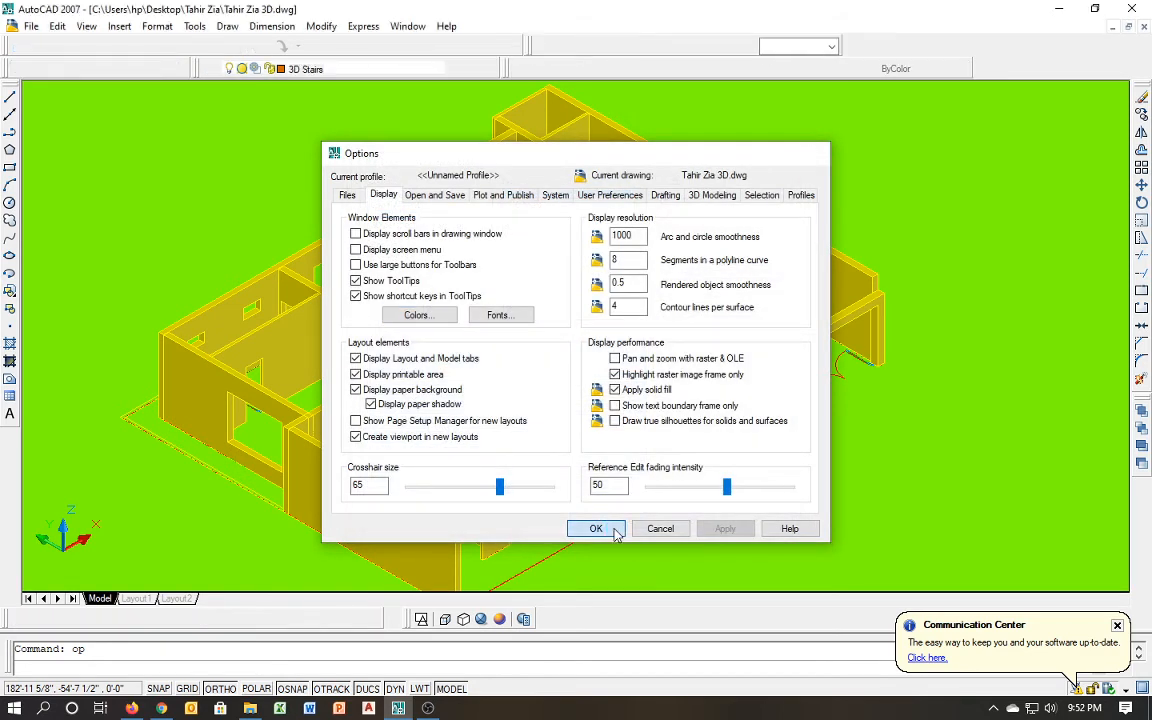
left_click(591, 527)
key("Escape")
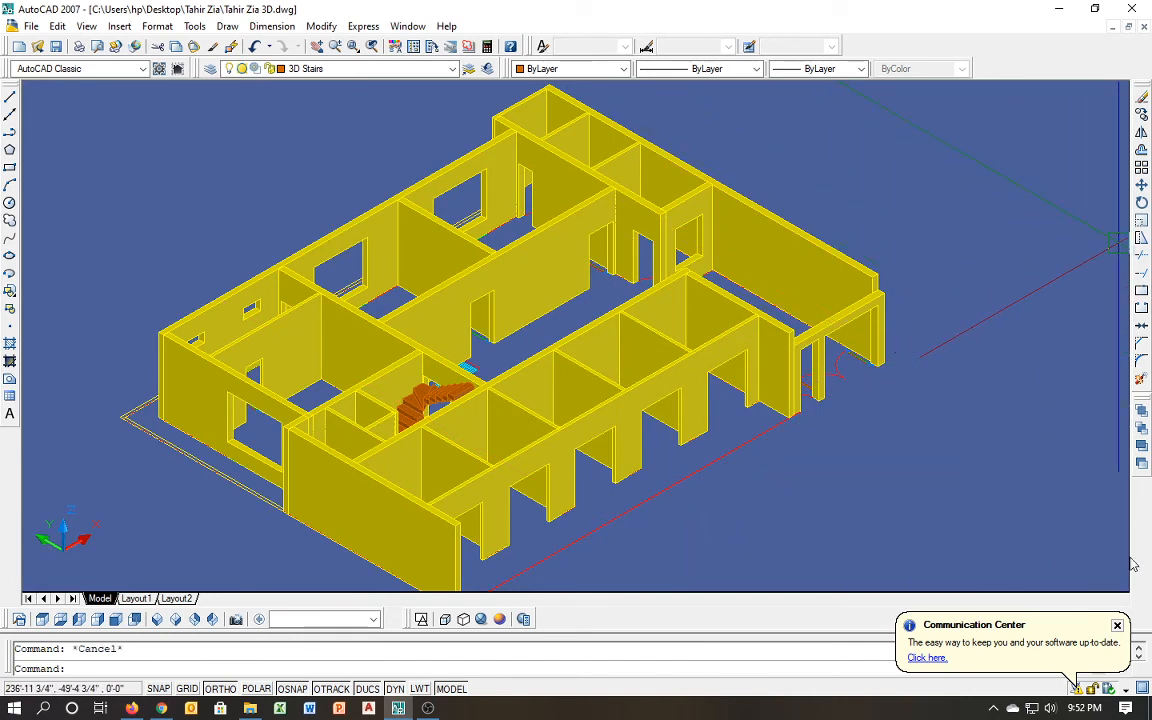
left_click(1119, 627)
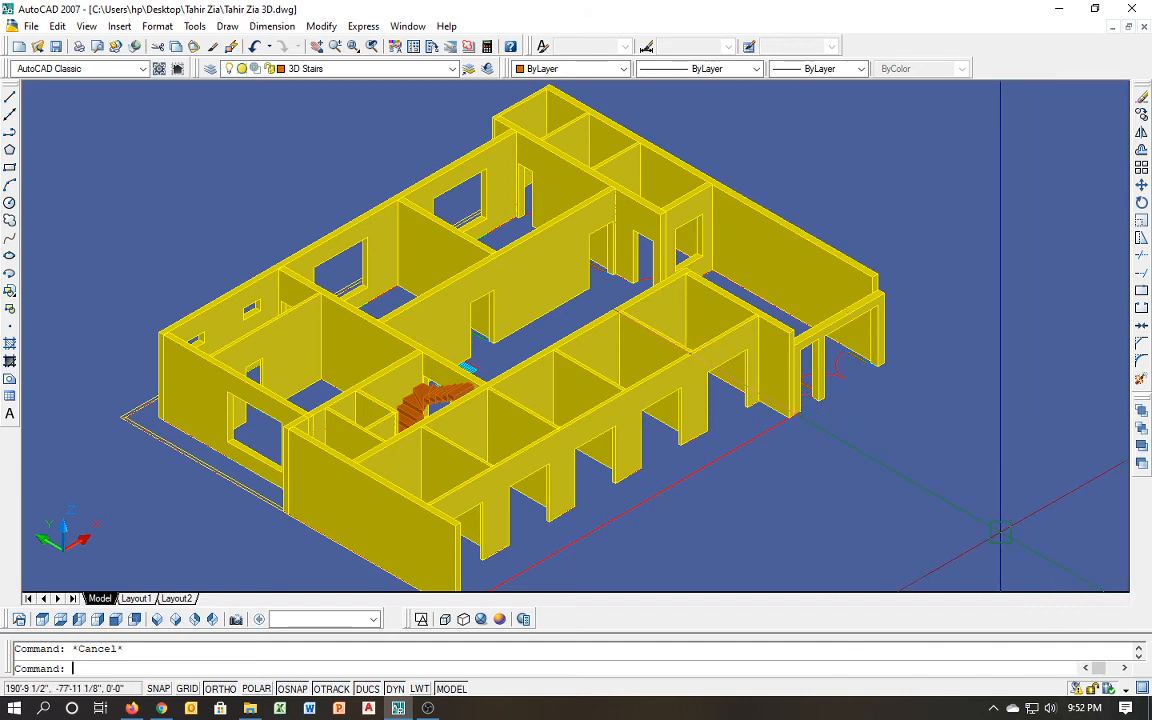
Make 3D walls the current layer and extrude the L-shaped boundary wall outline outside the house to a height of 6.5'
left_click(356, 68)
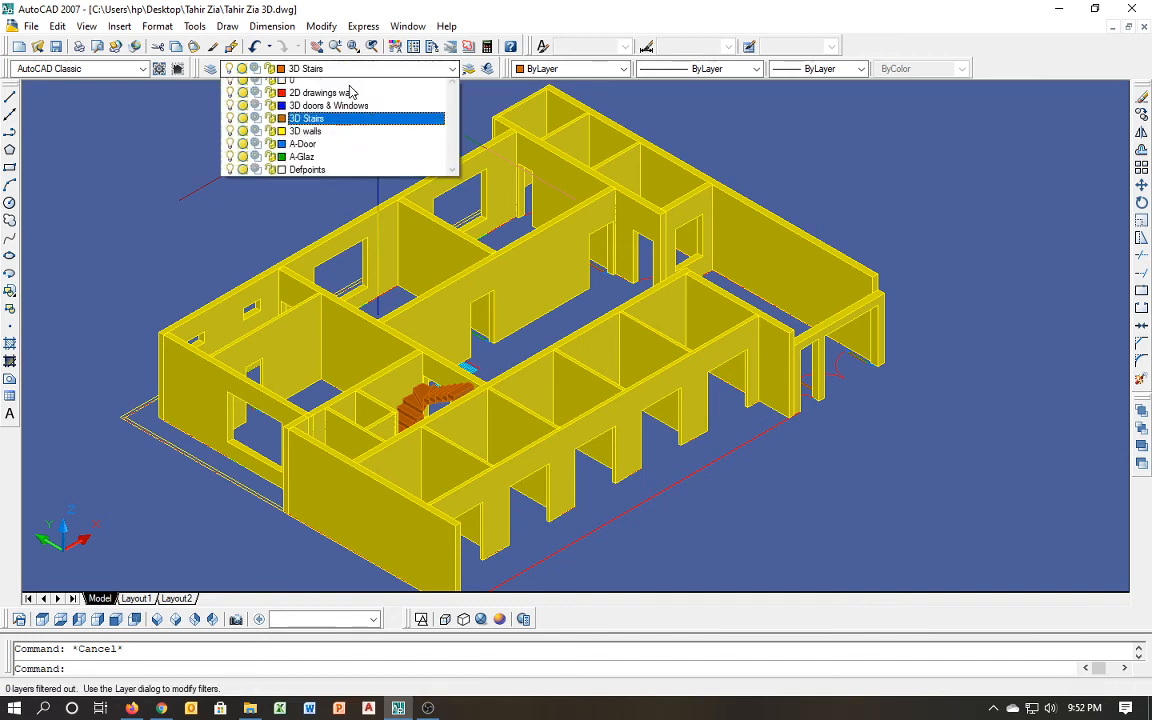
left_click(350, 136)
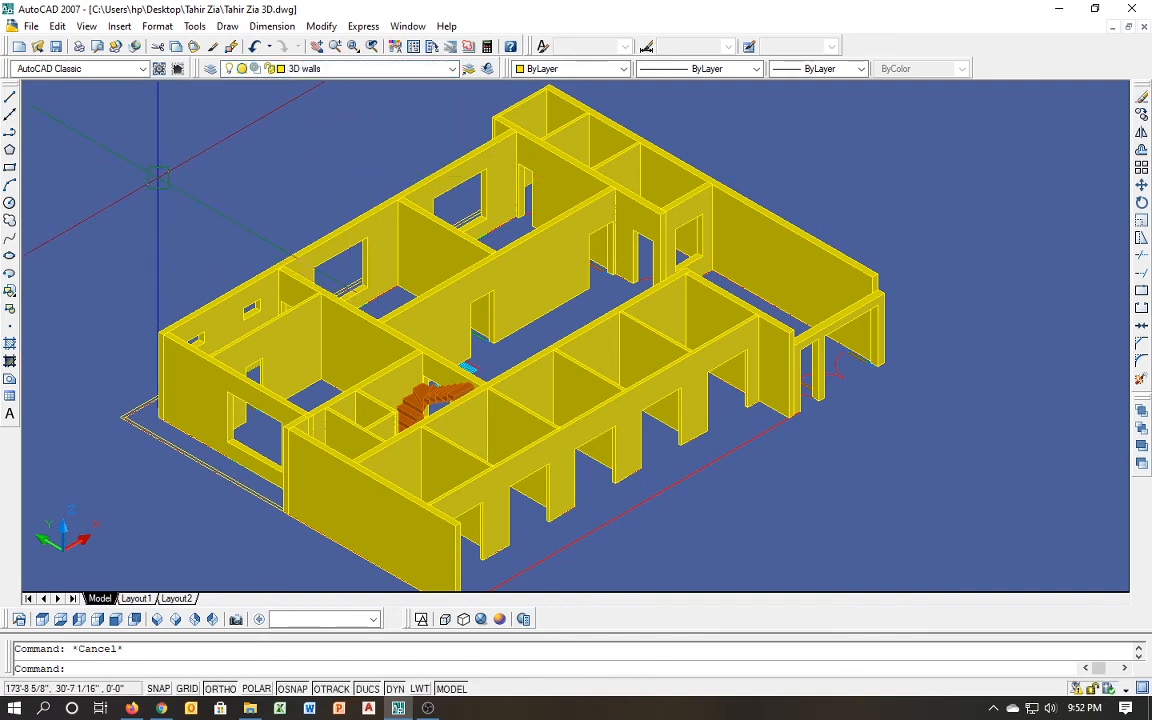
type("ext")
key("Return")
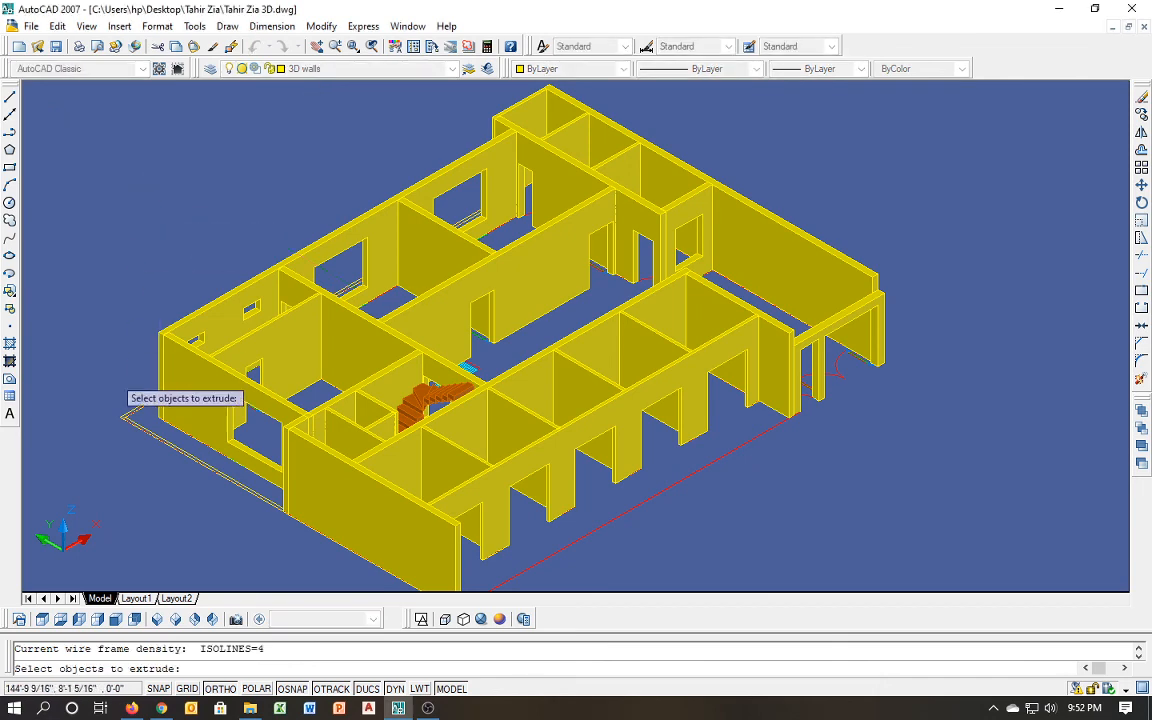
left_click(128, 398)
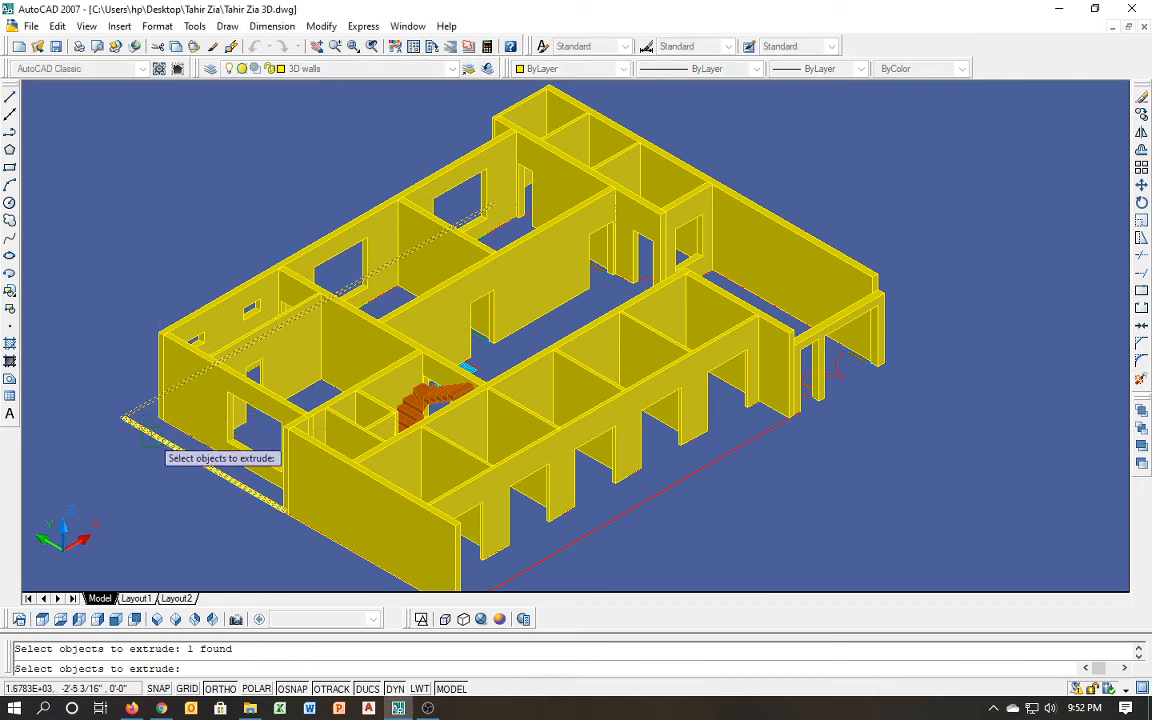
left_click(133, 428)
key("Return")
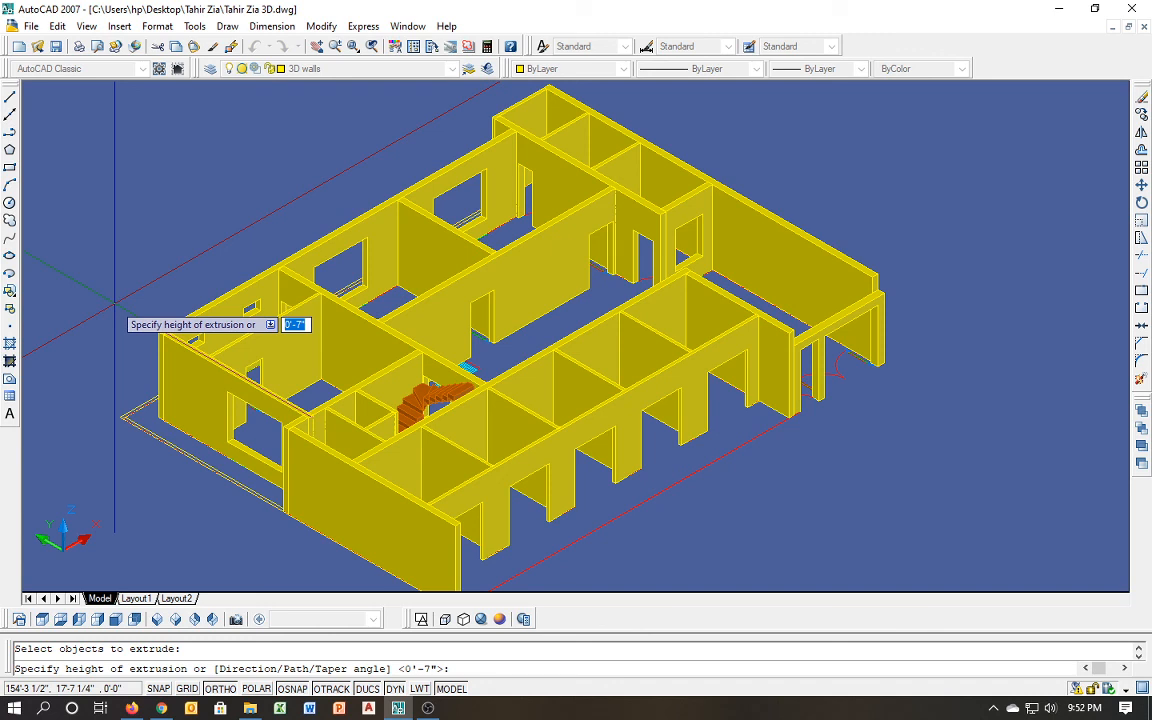
type("6.5")
key("Return")
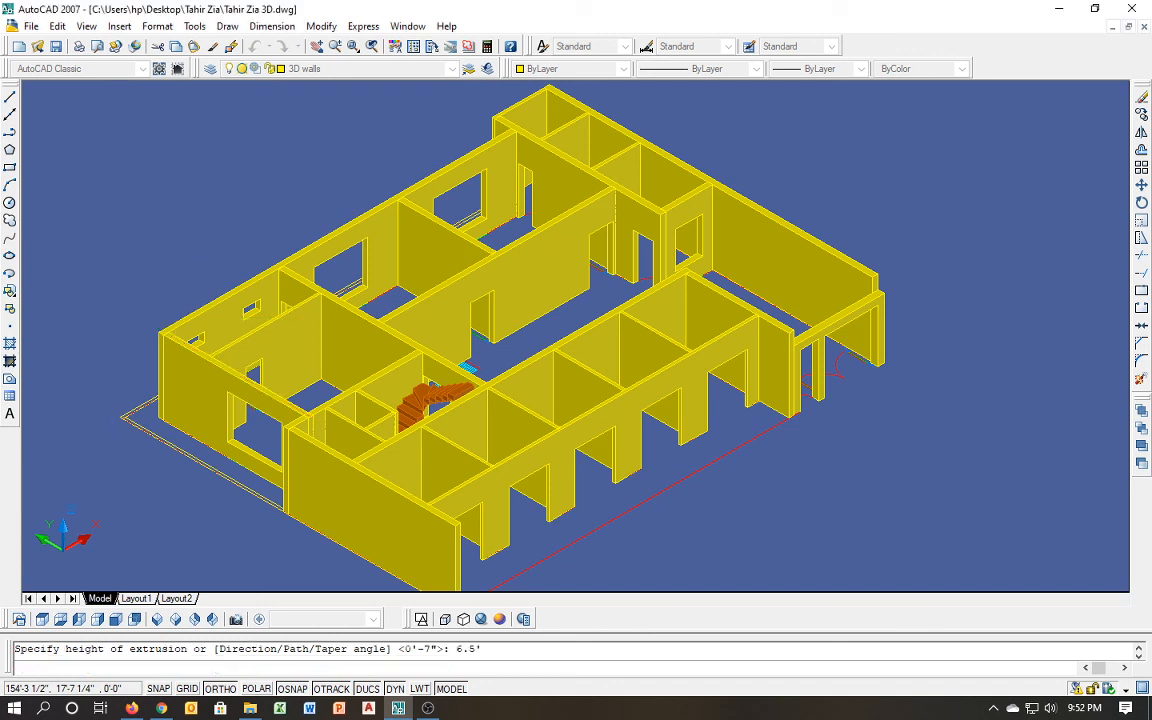
key("Escape")
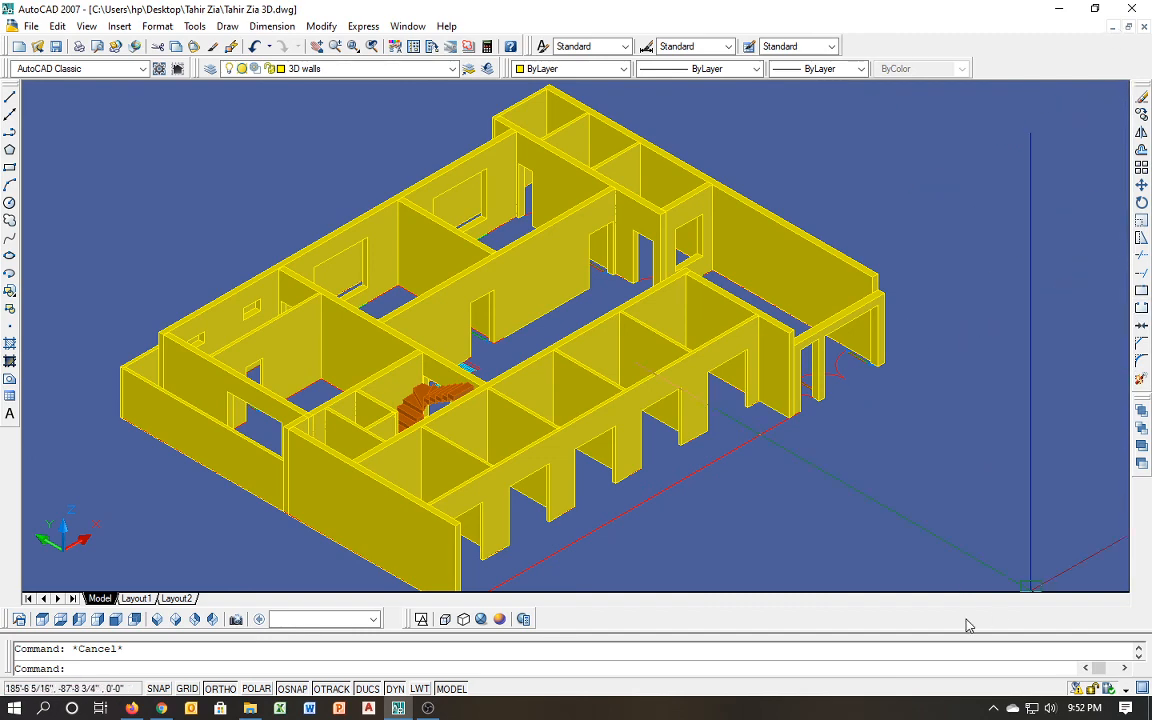
left_click(425, 709)
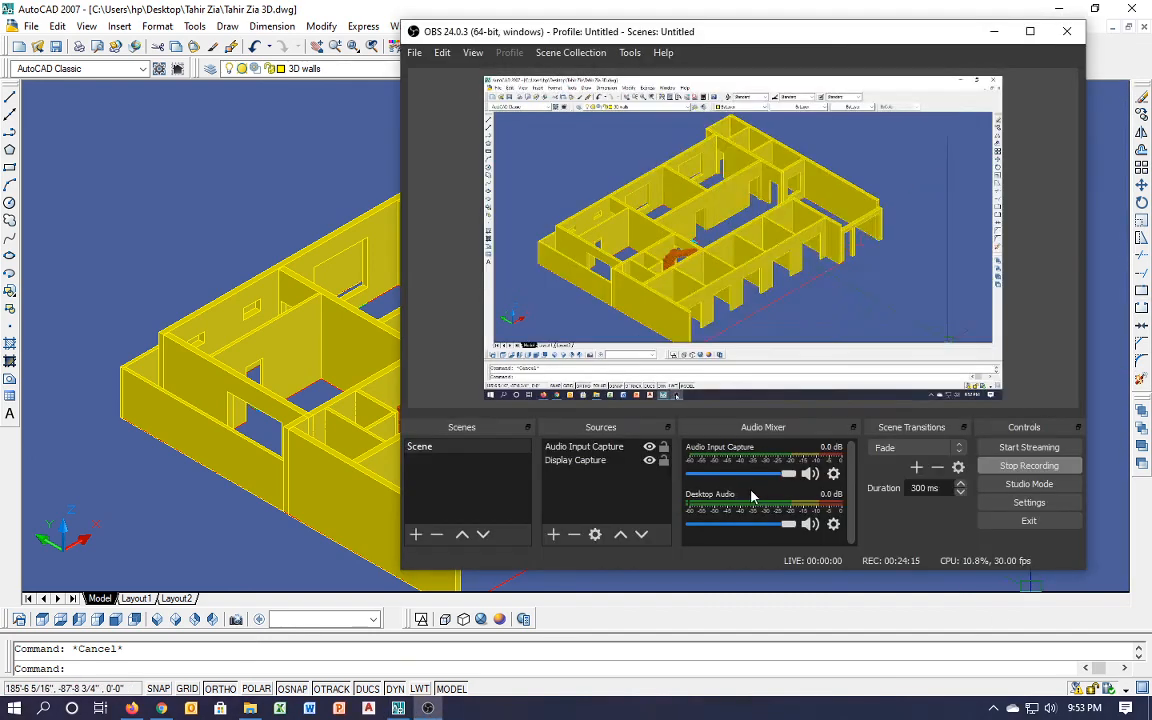